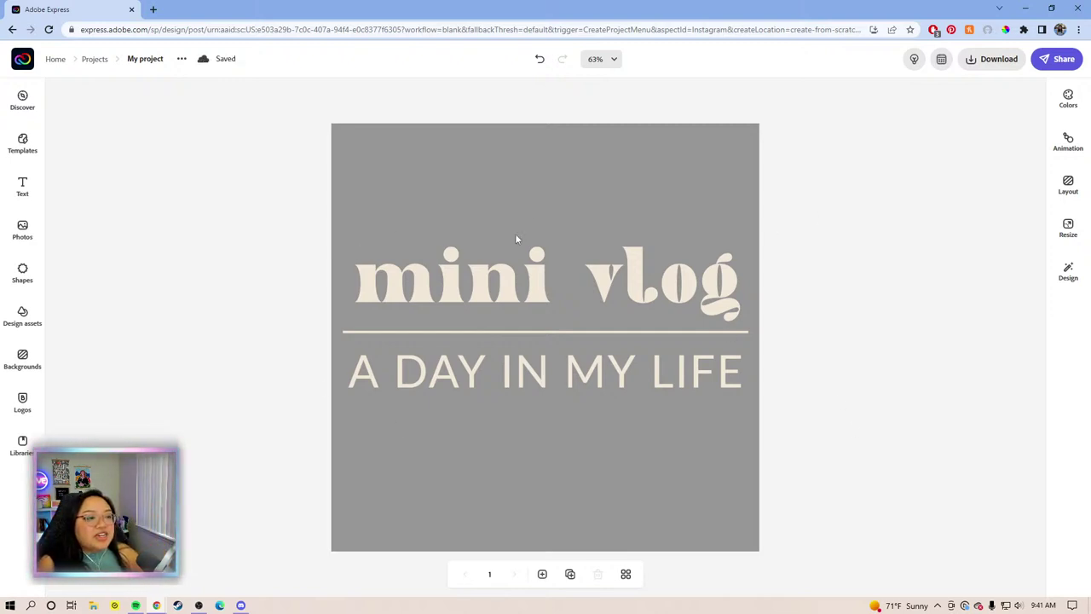
left_click(638, 283)
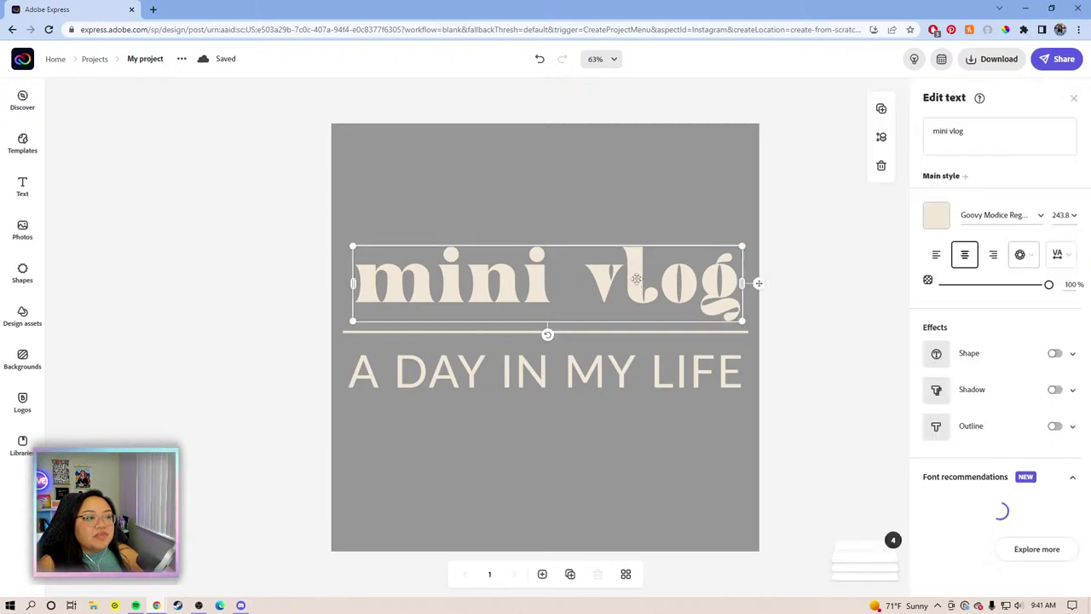
left_click(655, 375)
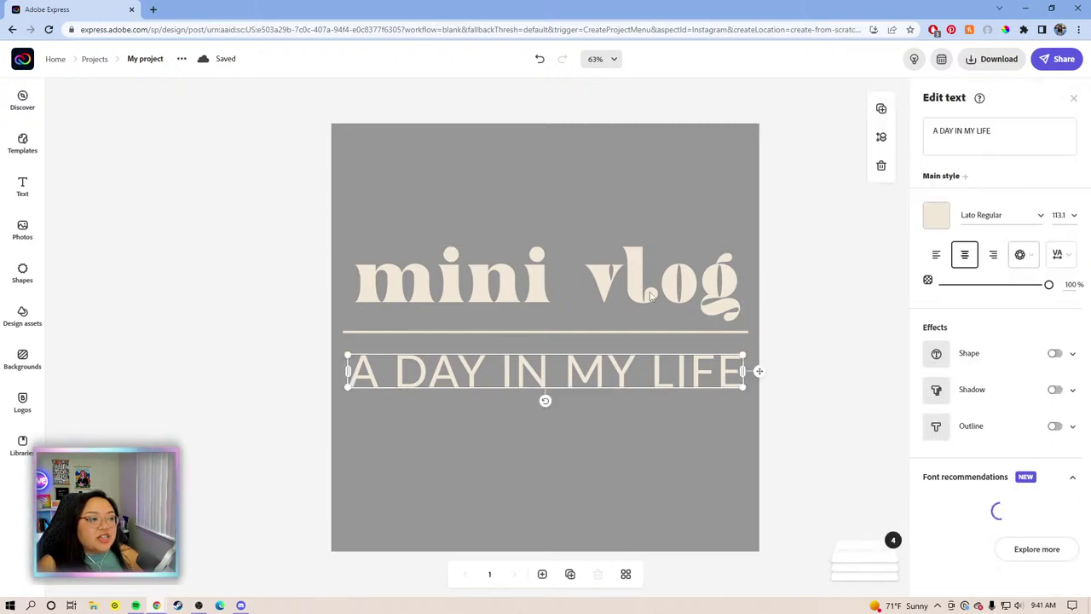
left_click(644, 331)
left_click(809, 315)
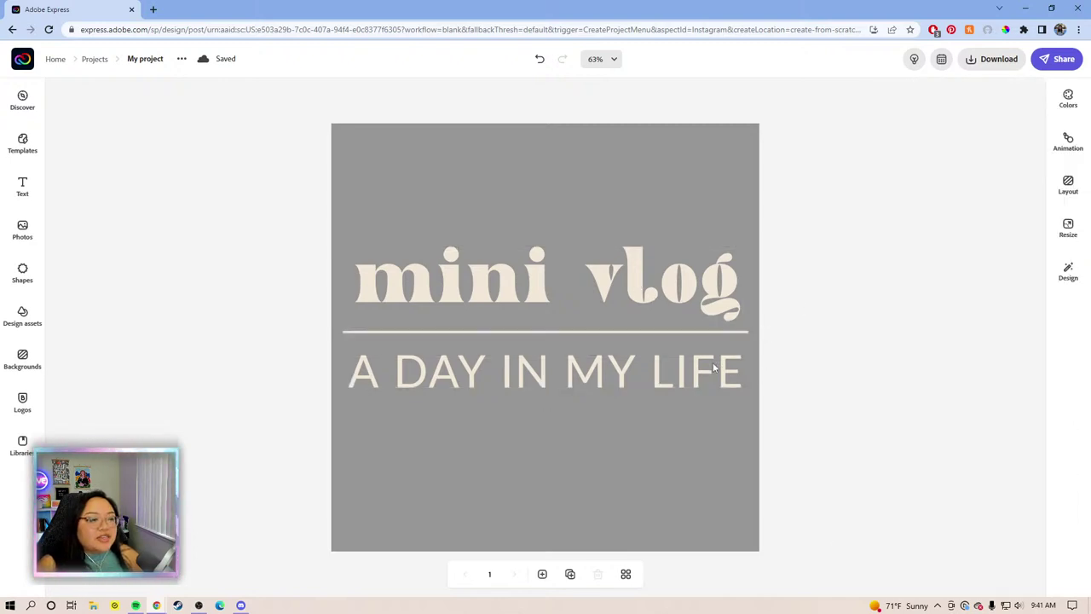
left_click(714, 368)
left_click(797, 350)
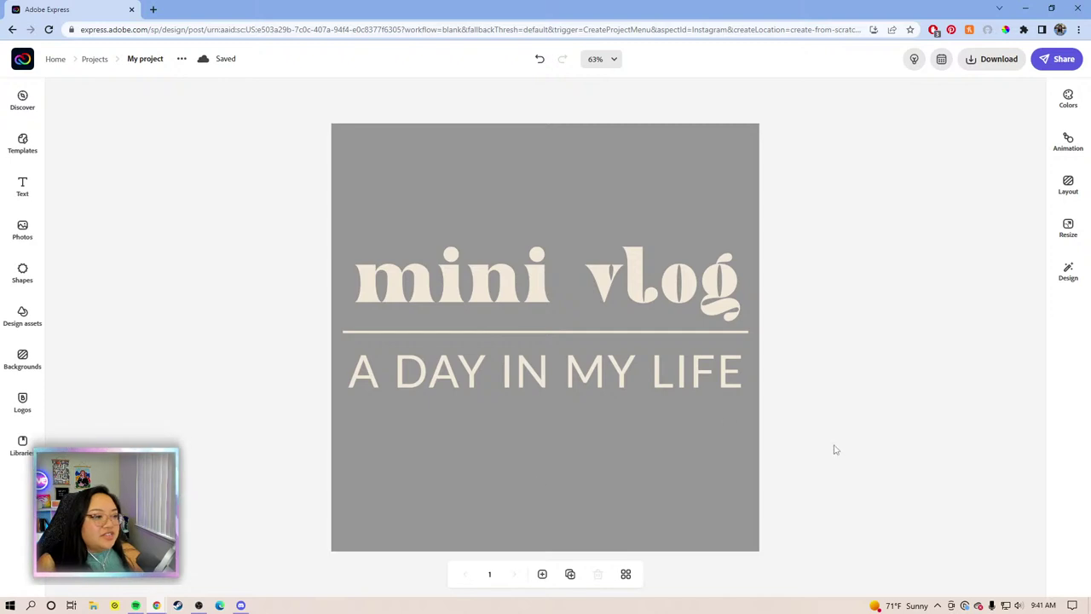
Duplicate the "mini vlog" page and change the title on the copy to "2022"
left_click(570, 573)
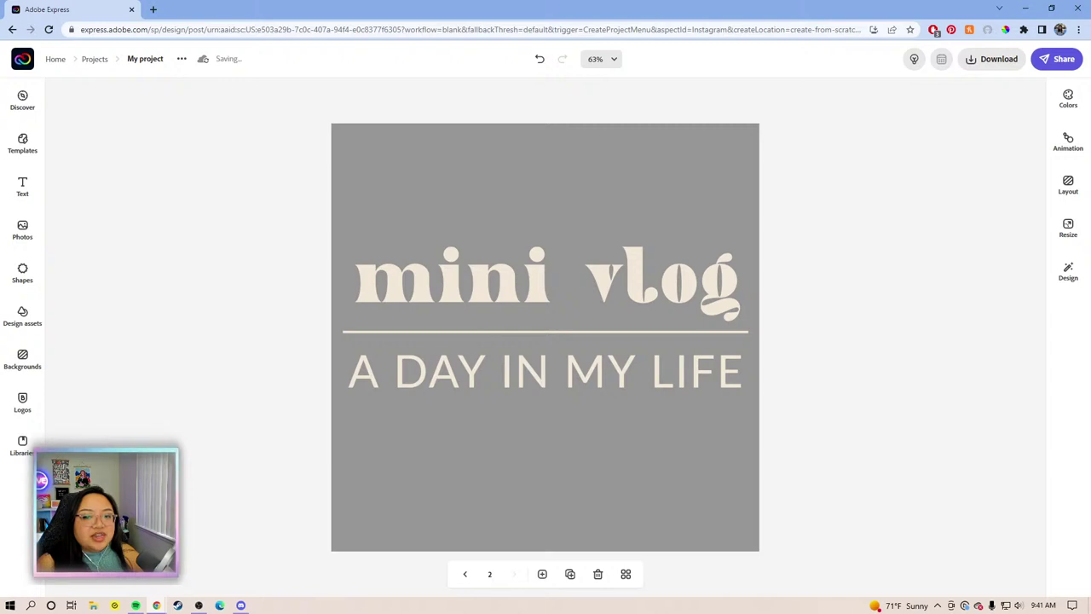
left_click(489, 271)
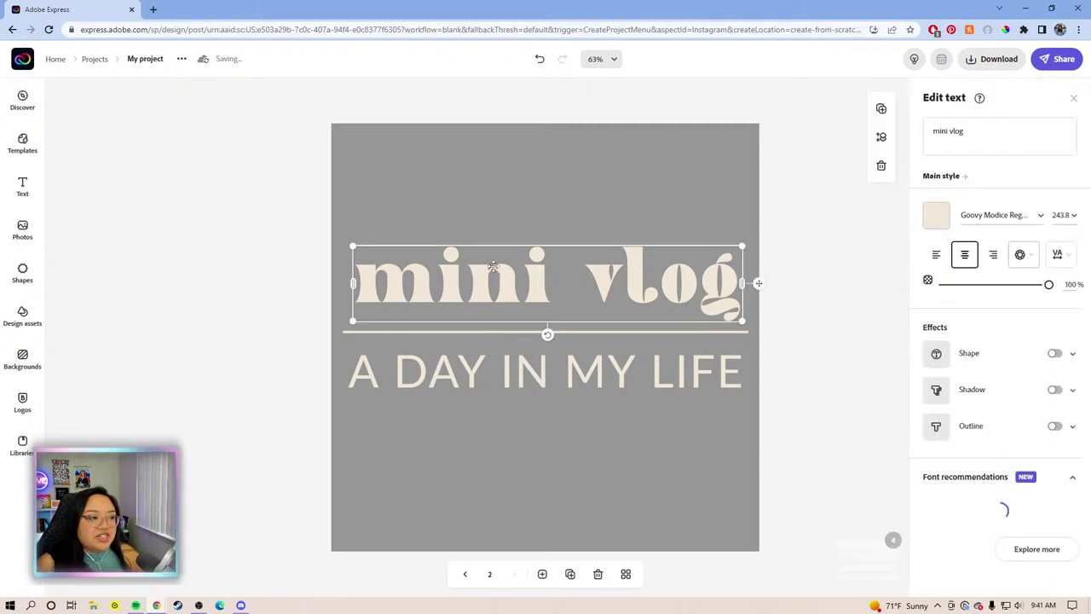
left_click(971, 144)
left_click_drag(1009, 129, 930, 132)
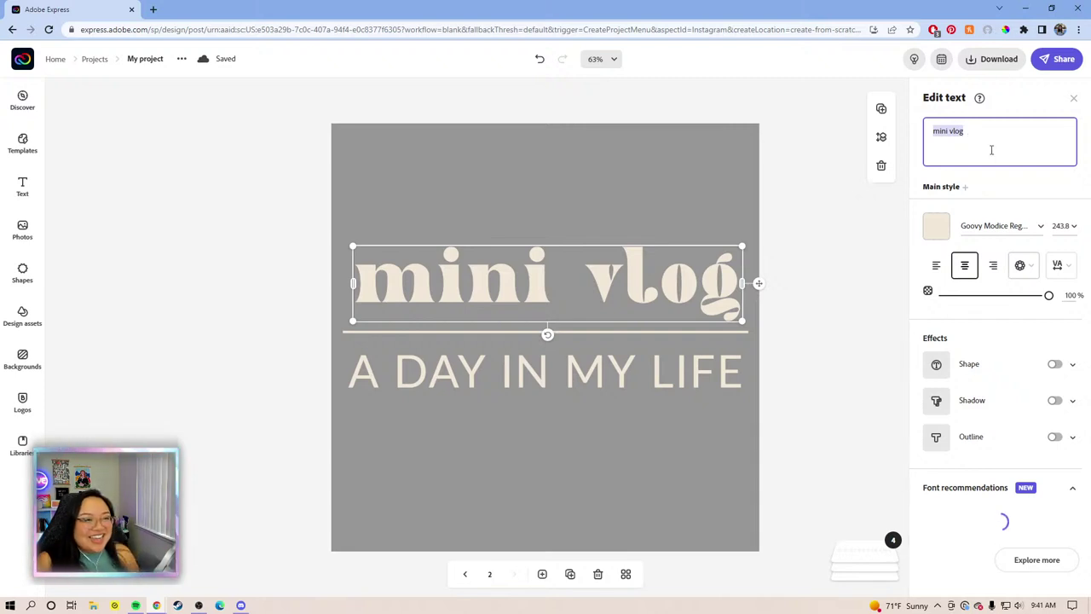
left_click_drag(977, 129, 934, 129)
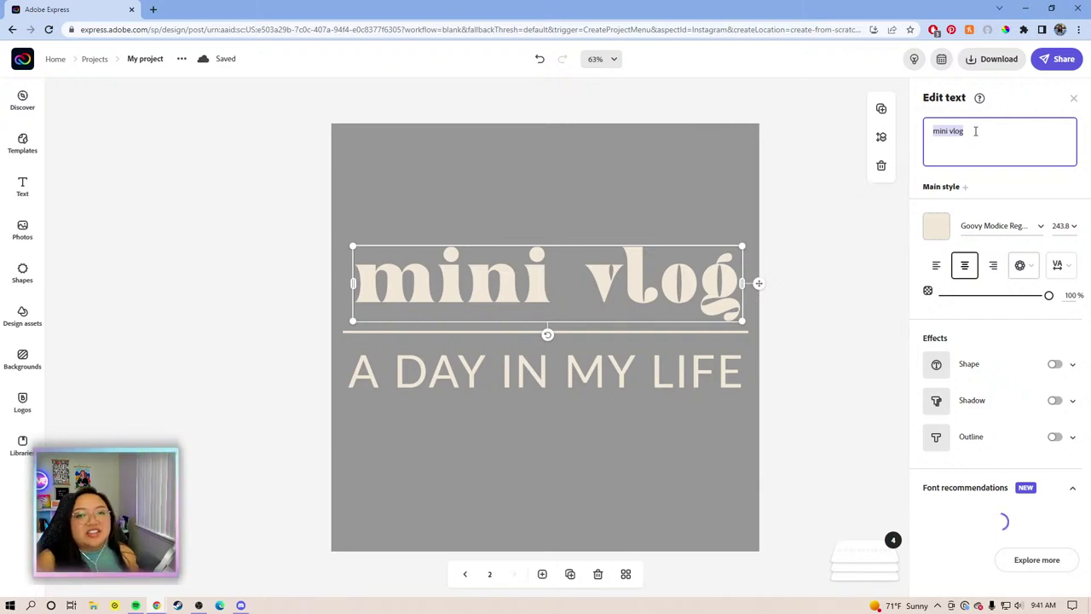
key("BackSpace")
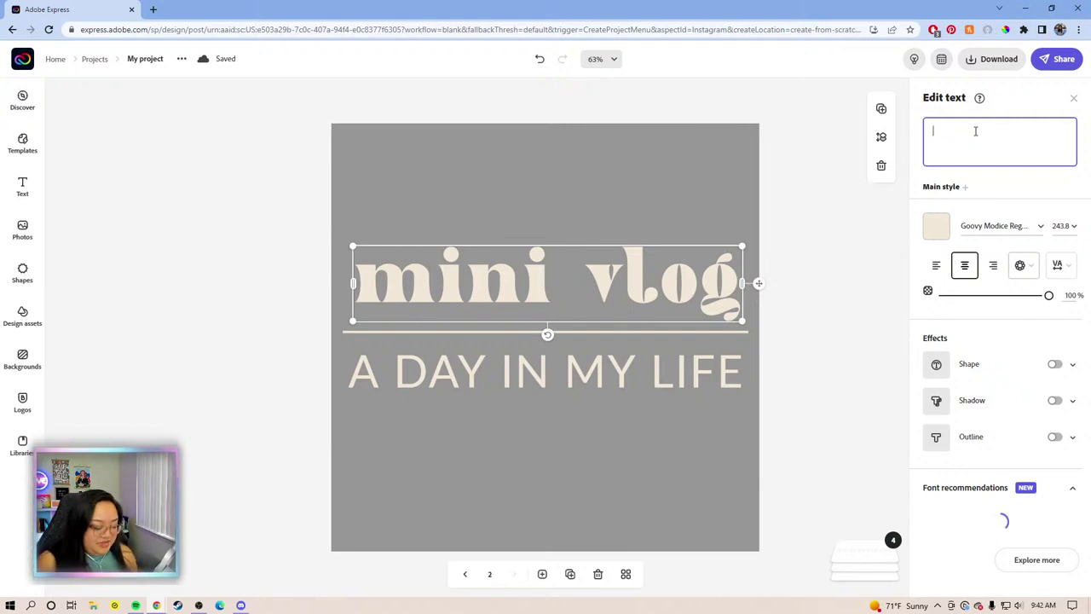
type("2")
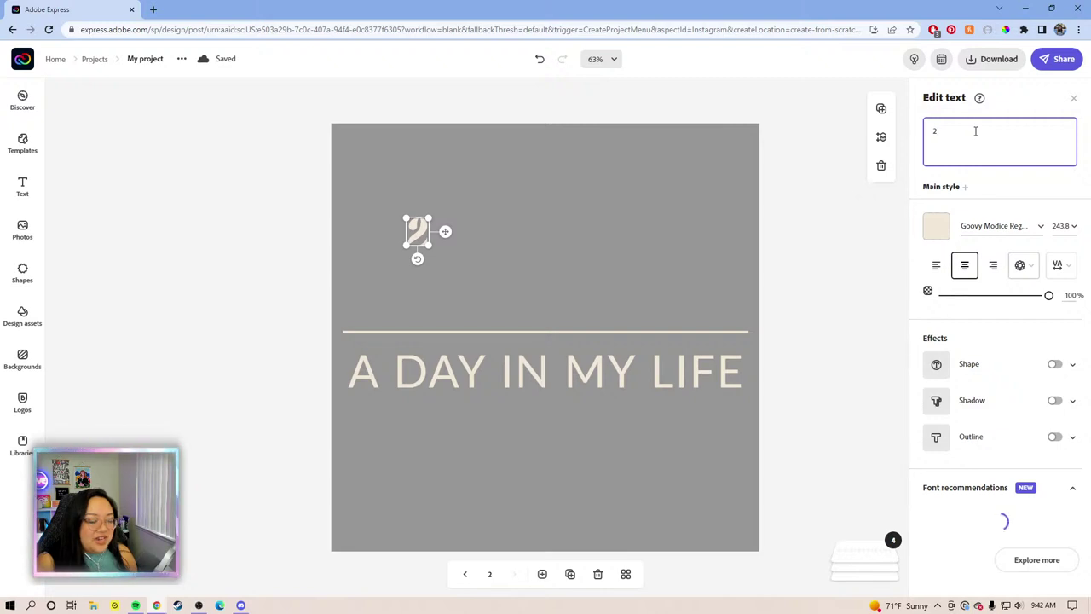
type("00")
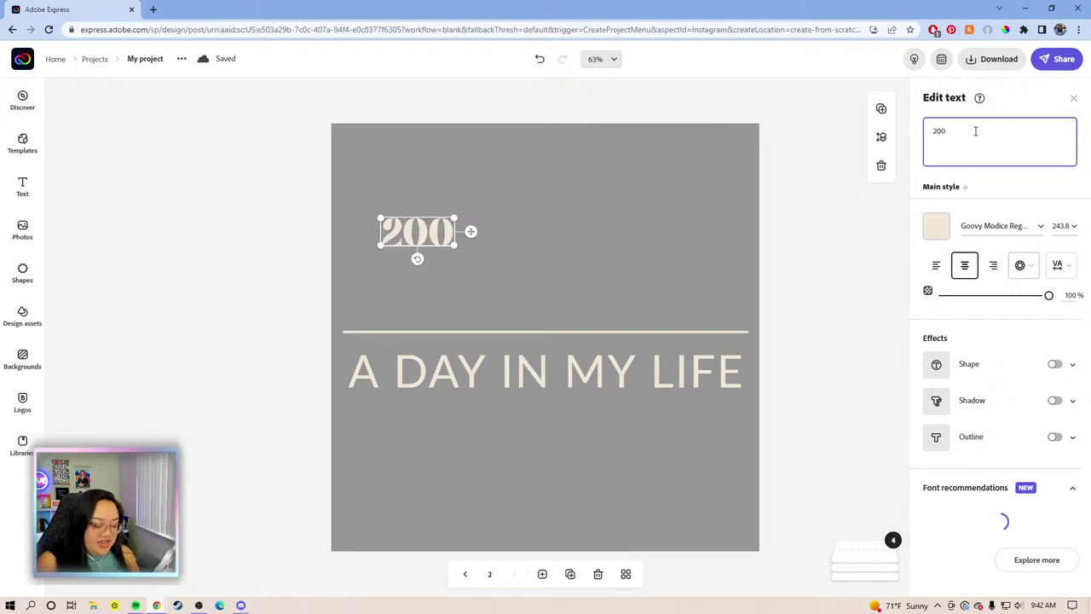
key("BackSpace")
type("22")
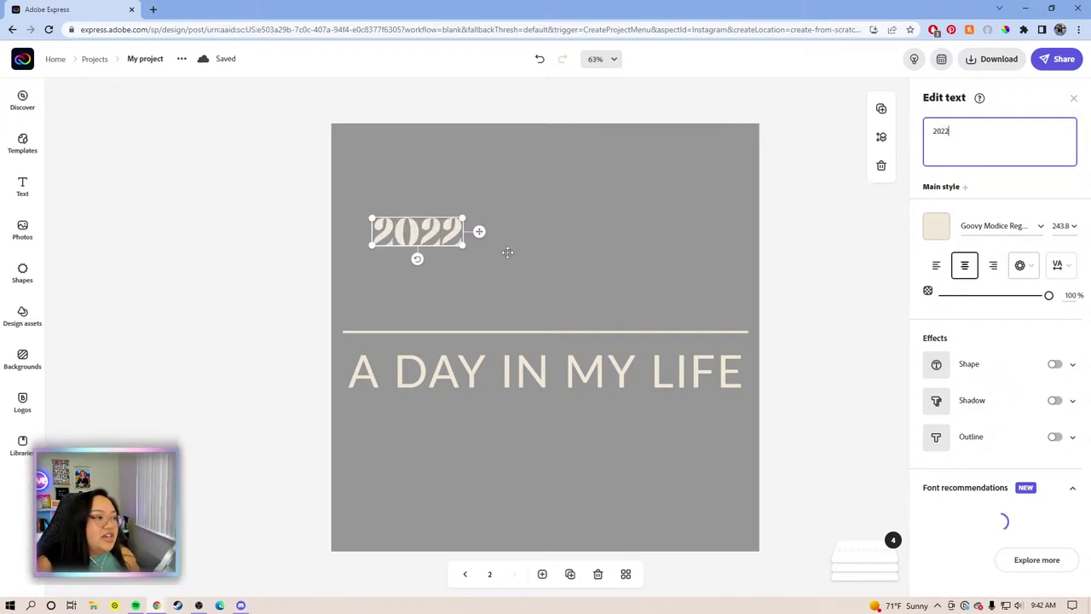
Enlarge the "2022" title to about size 357, centered above the divider line, and set its letter spacing to 10
left_click_drag(462, 244, 653, 267)
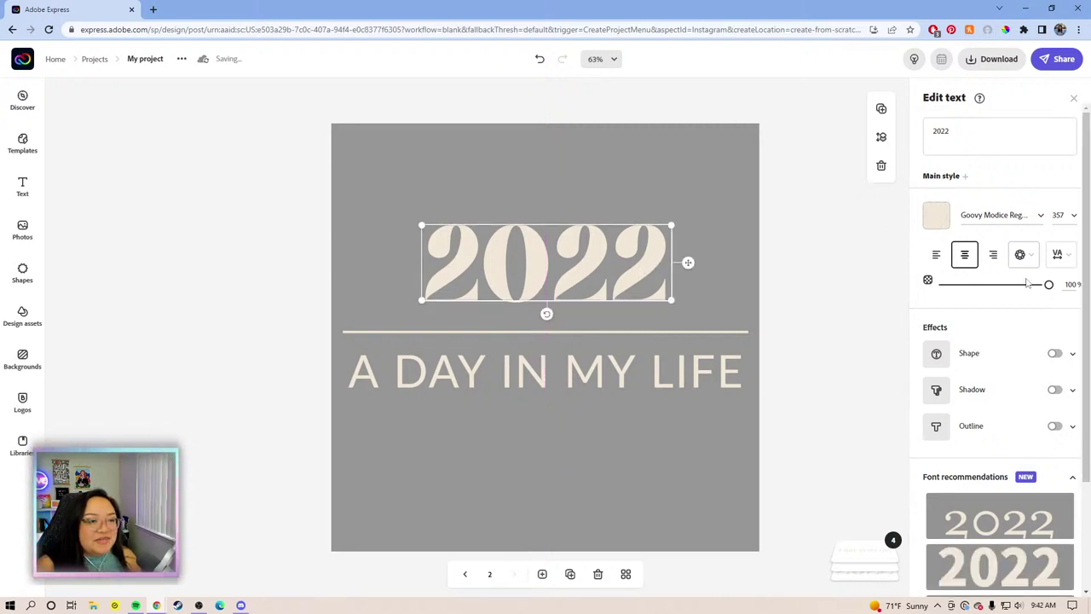
left_click(1065, 260)
left_click_drag(935, 301, 945, 302)
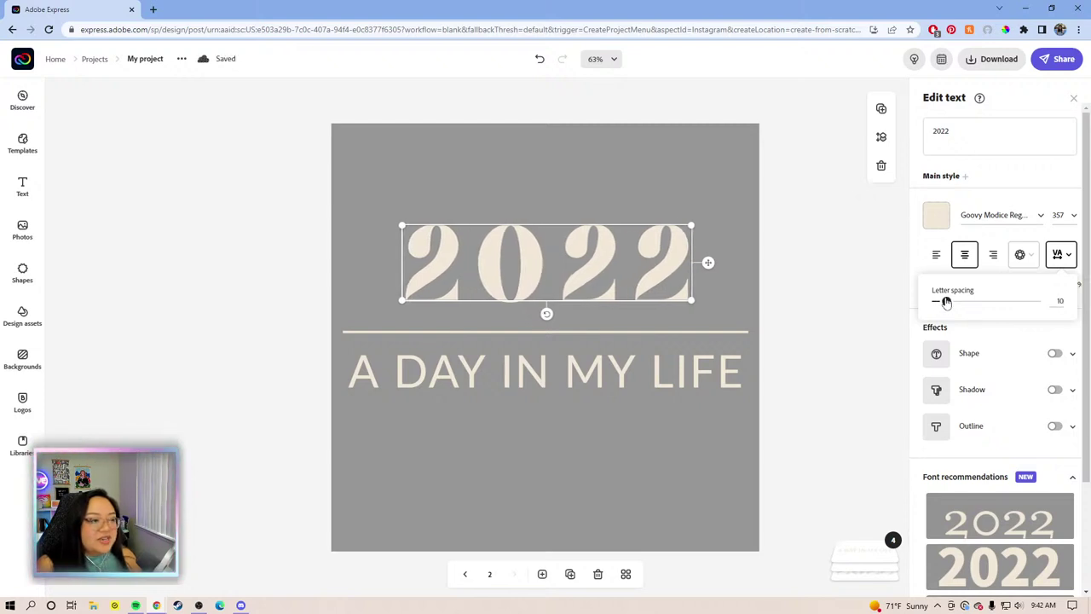
left_click(809, 273)
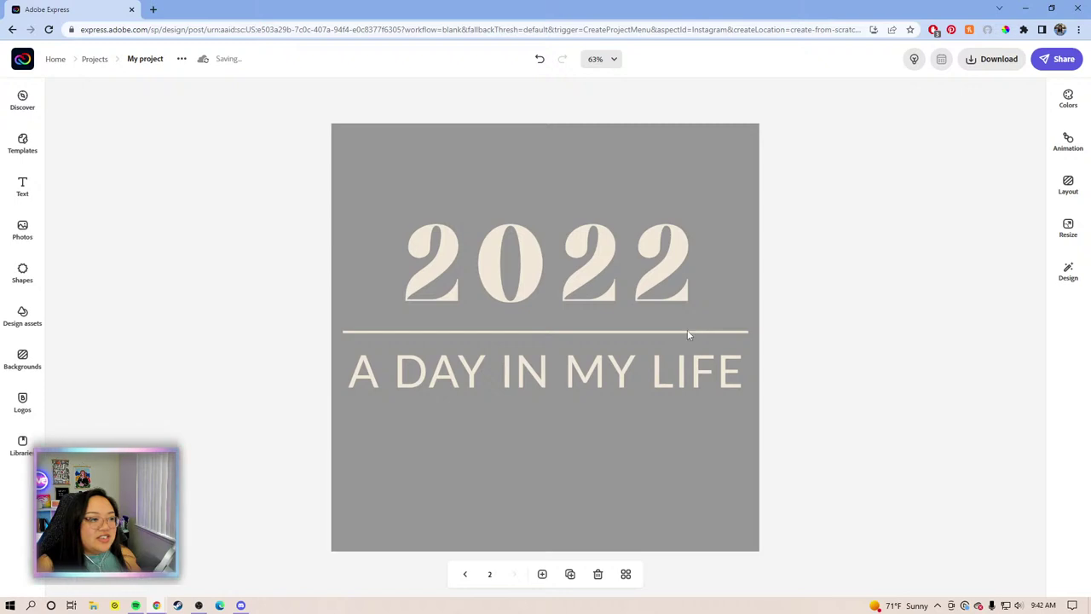
Replace the straight divider line with the squiggly line from a shape search for "line", placed beneath the "2022" title
left_click(687, 331)
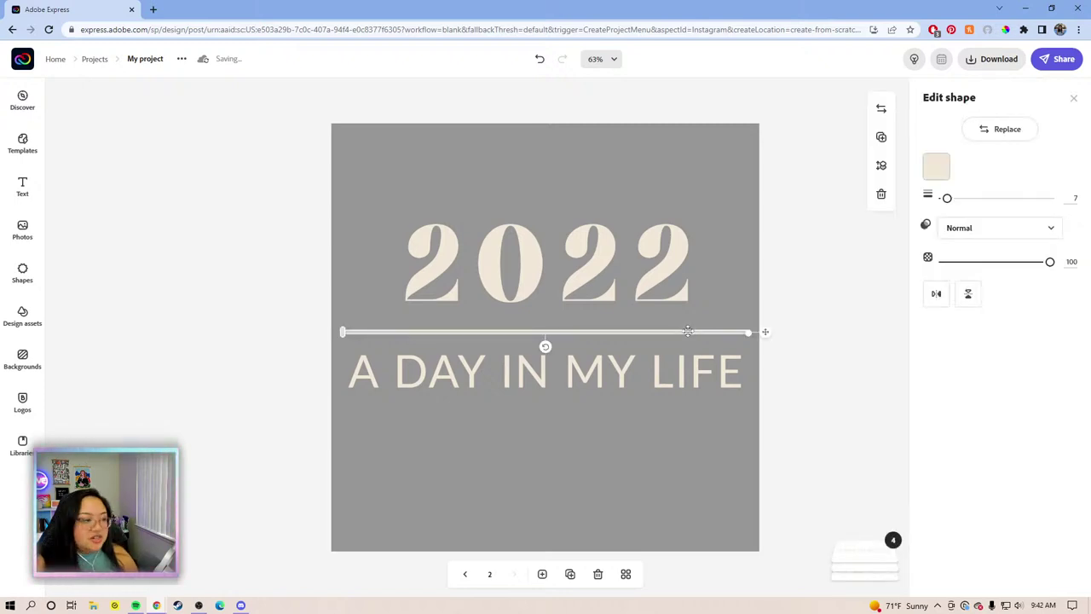
key("Escape")
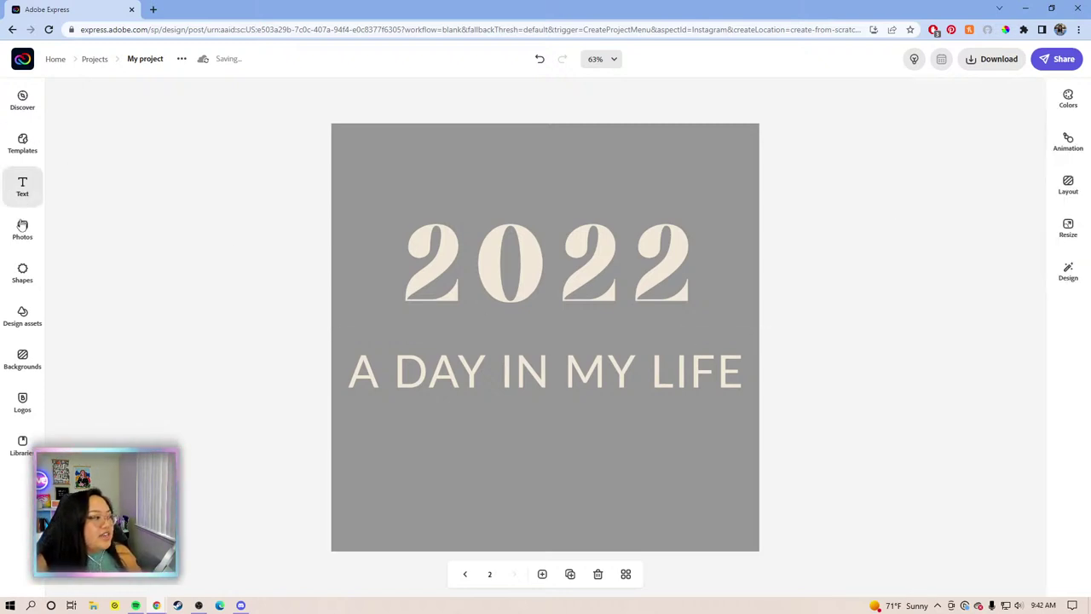
left_click(22, 271)
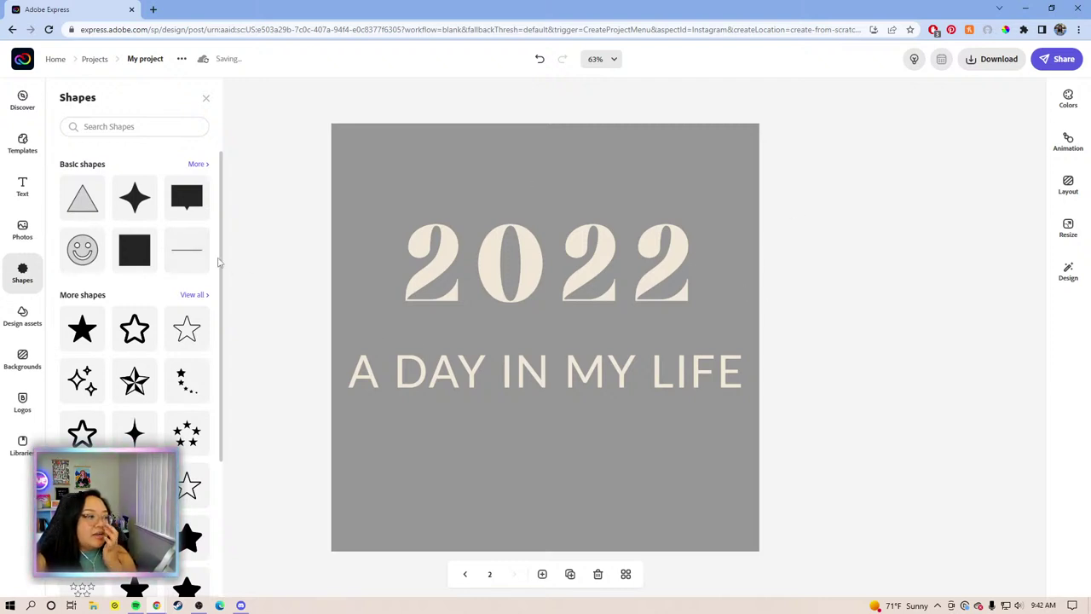
left_click(124, 126)
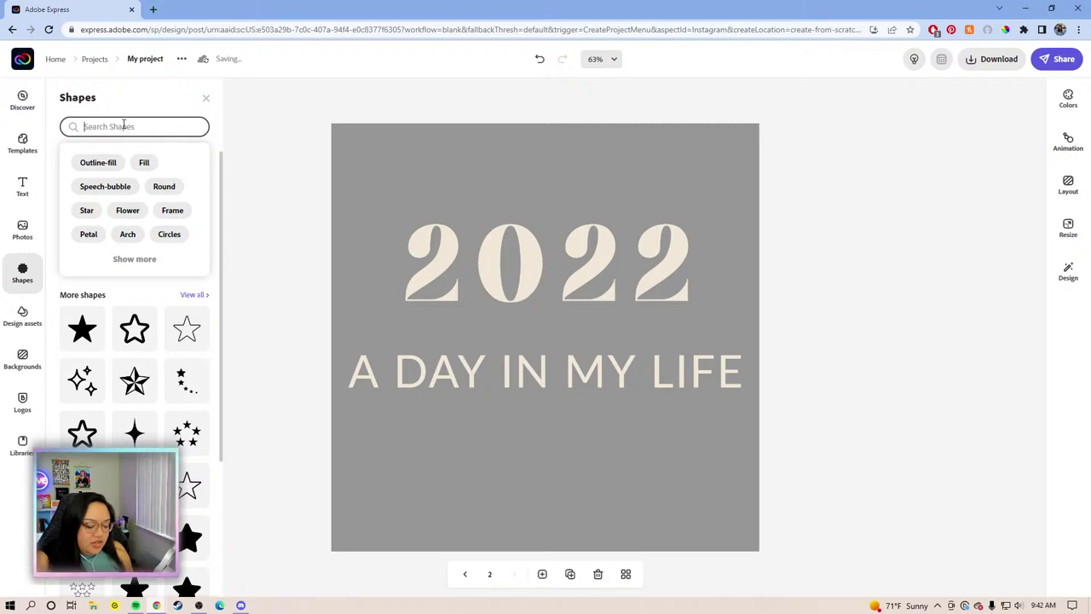
type("LO")
type("INE")
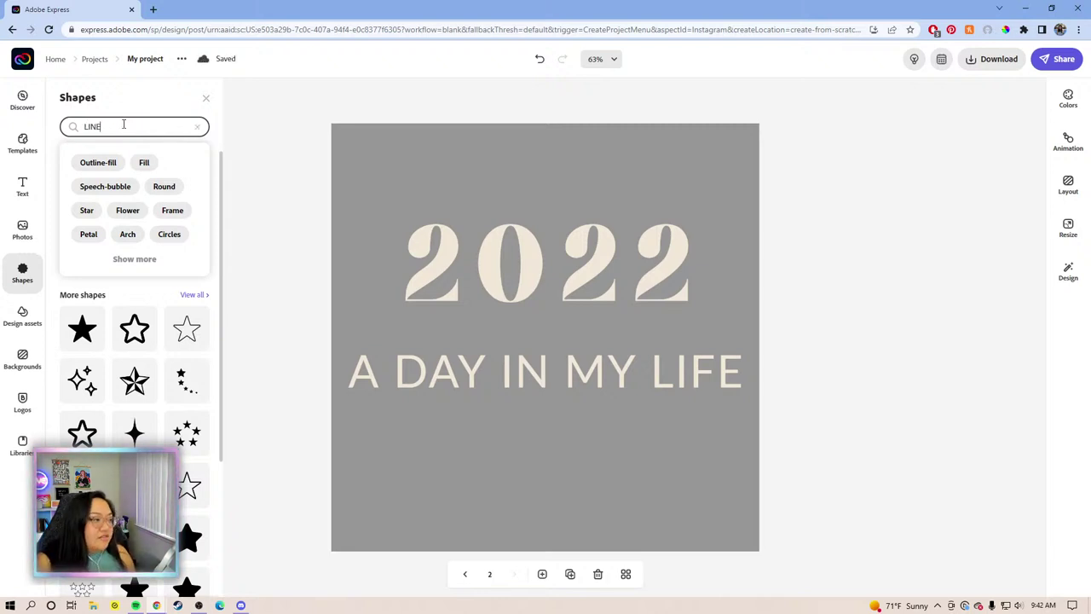
key("BackSpace")
key("BackSpace")
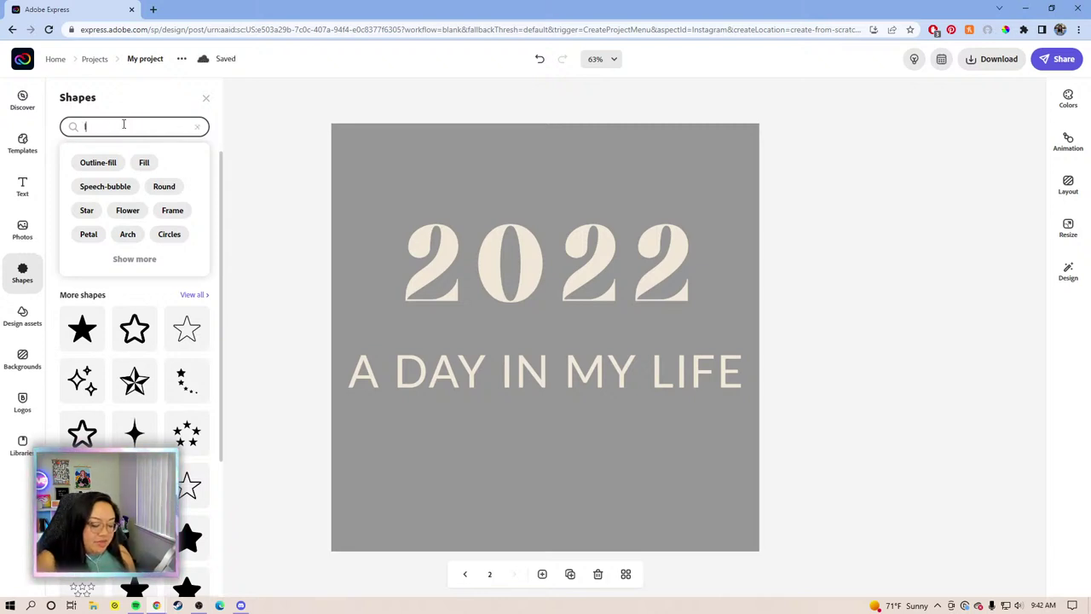
key("Return")
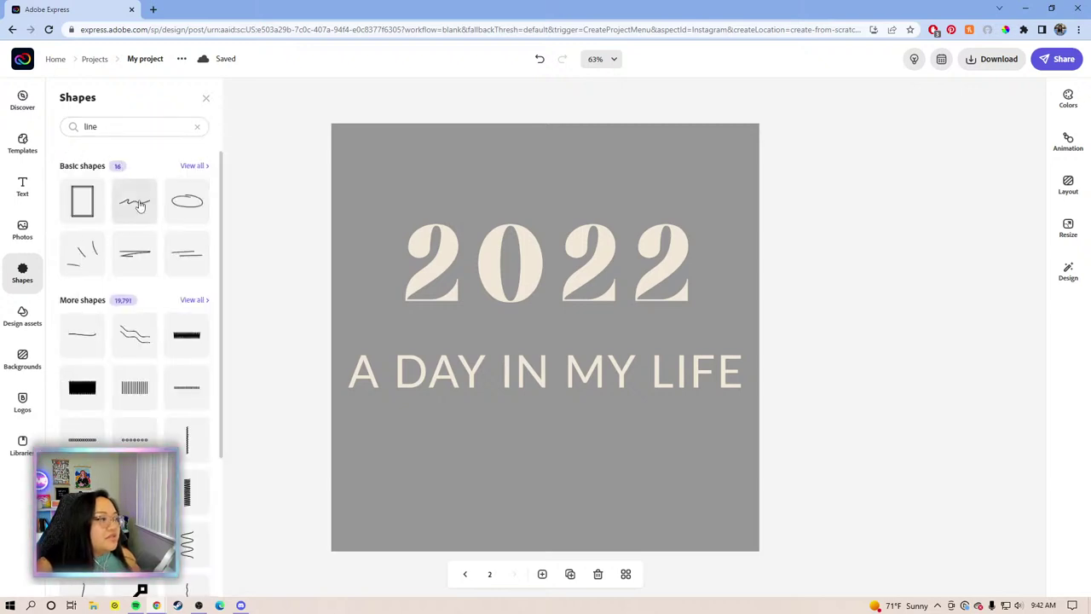
left_click_drag(139, 205, 503, 341)
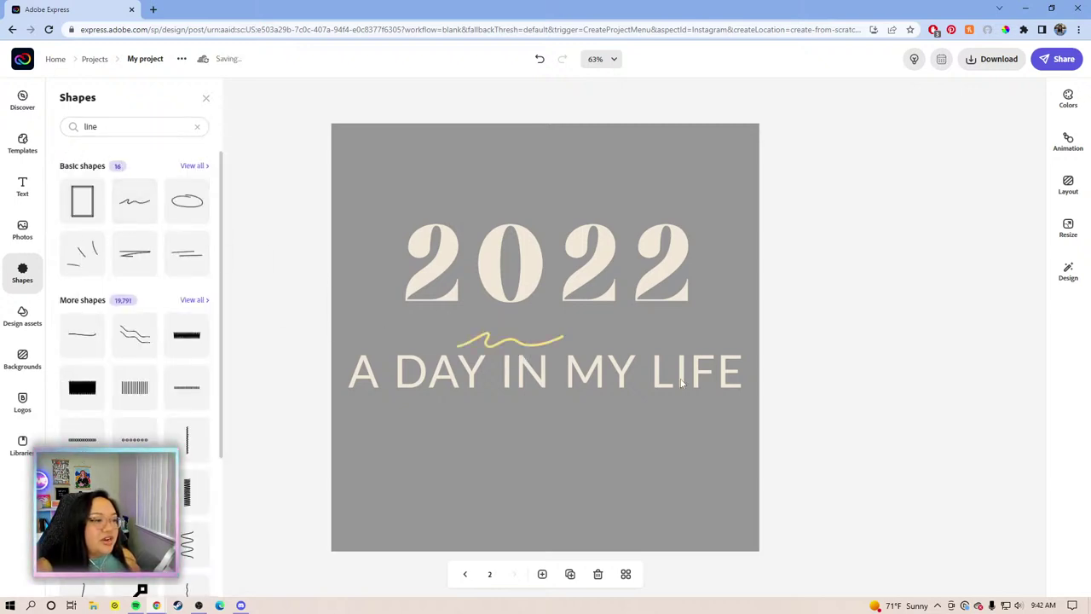
Move the "A DAY IN MY LIFE" text lower to leave room for the squiggly line
left_click(663, 377)
key("shift+Down")
key("shift+Down")
key("shift+Down")
key("shift+Down")
key("shift+Down")
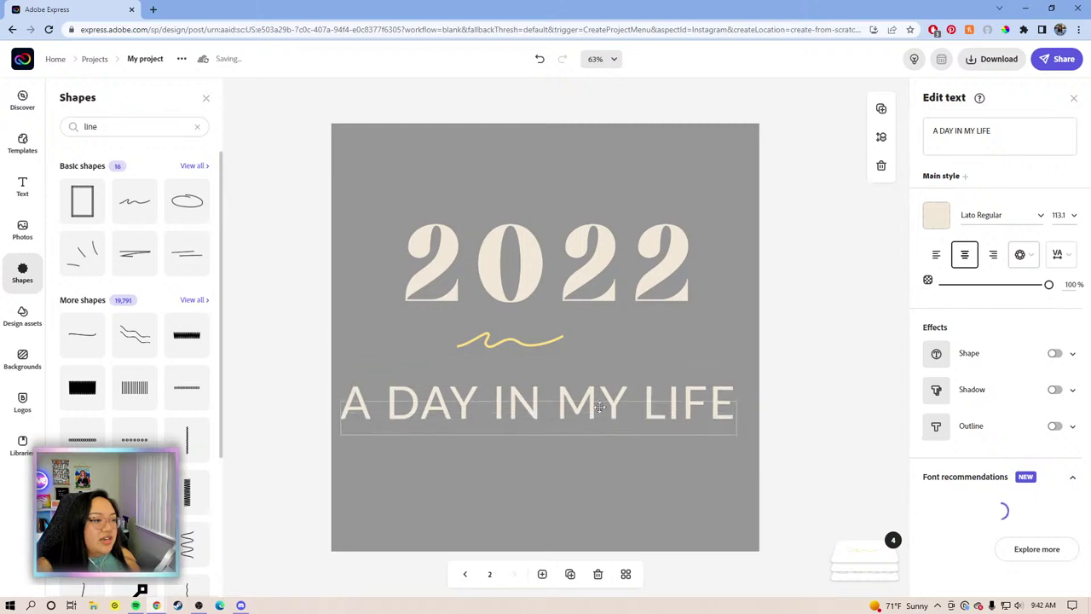
Enlarge the yellow squiggly line to nearly the width of the "2022" title
left_click(528, 347)
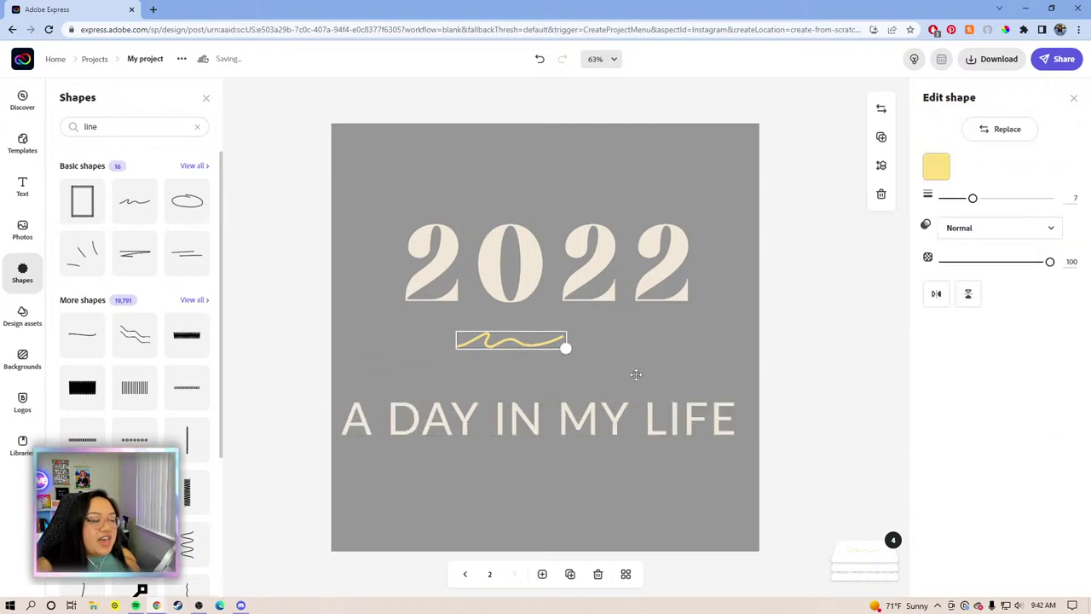
left_click_drag(565, 346, 586, 351)
left_click_drag(693, 407, 696, 384)
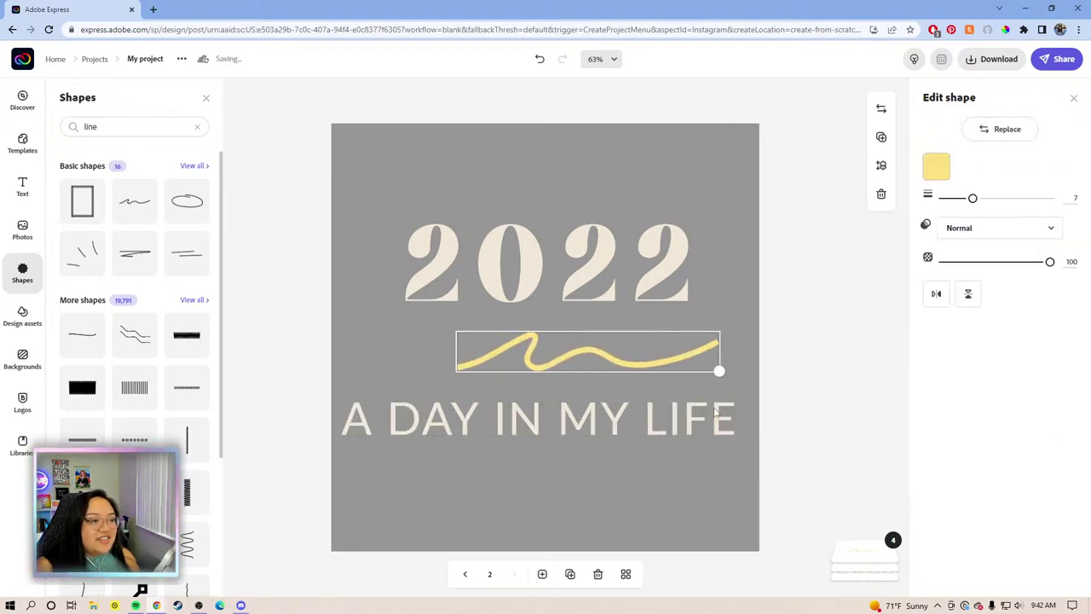
left_click(696, 385)
left_click(713, 350)
left_click(714, 346)
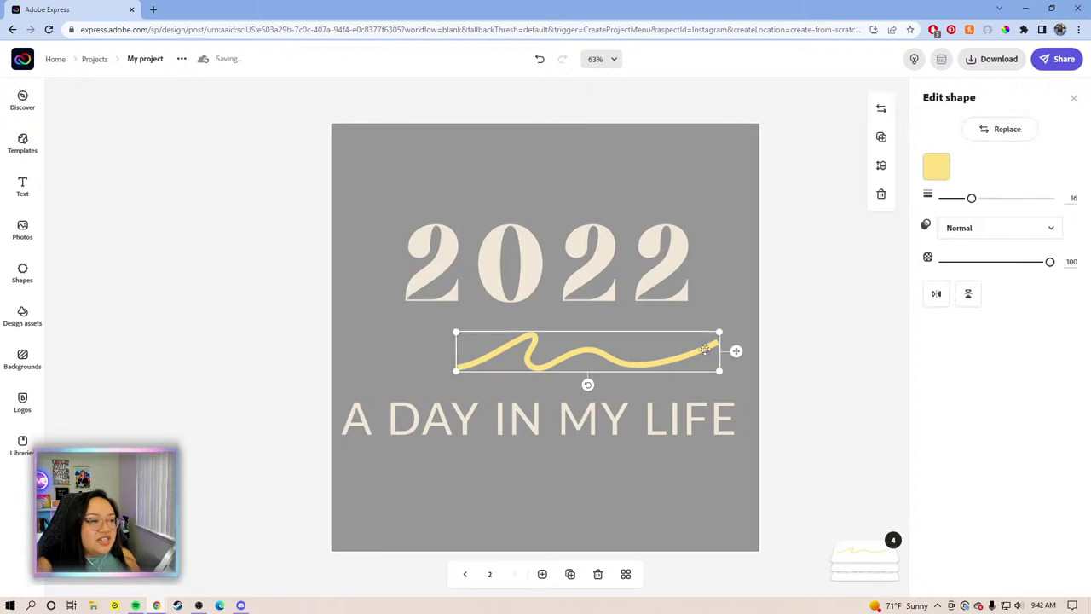
Center the squiggly line beneath the "2022" title and recolor it with the cream swatch from the KT Brand 2022 palette
left_click_drag(738, 357, 685, 343)
left_click(935, 166)
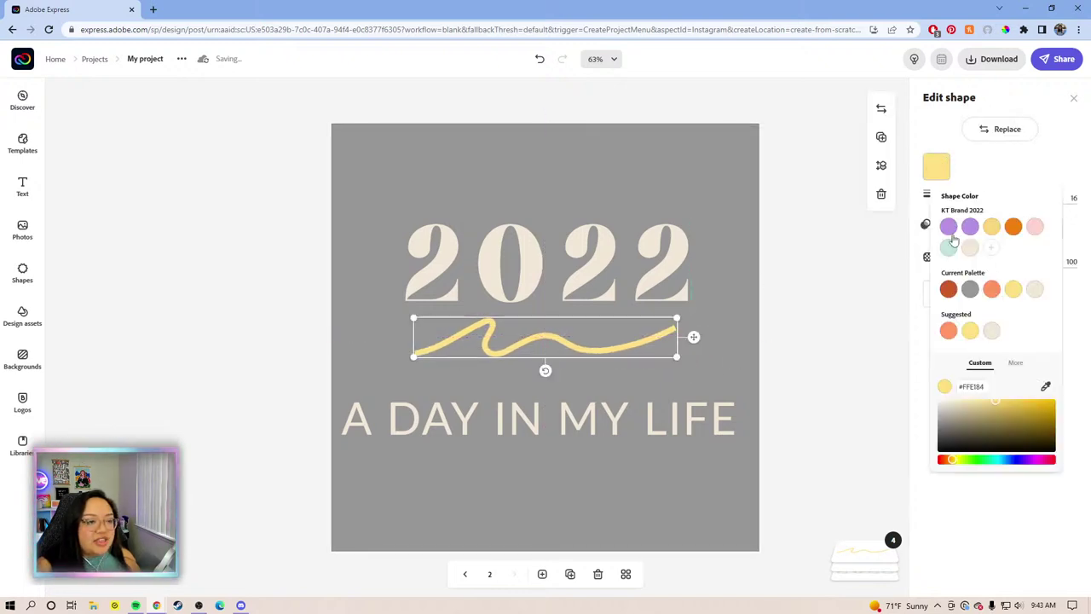
left_click(970, 248)
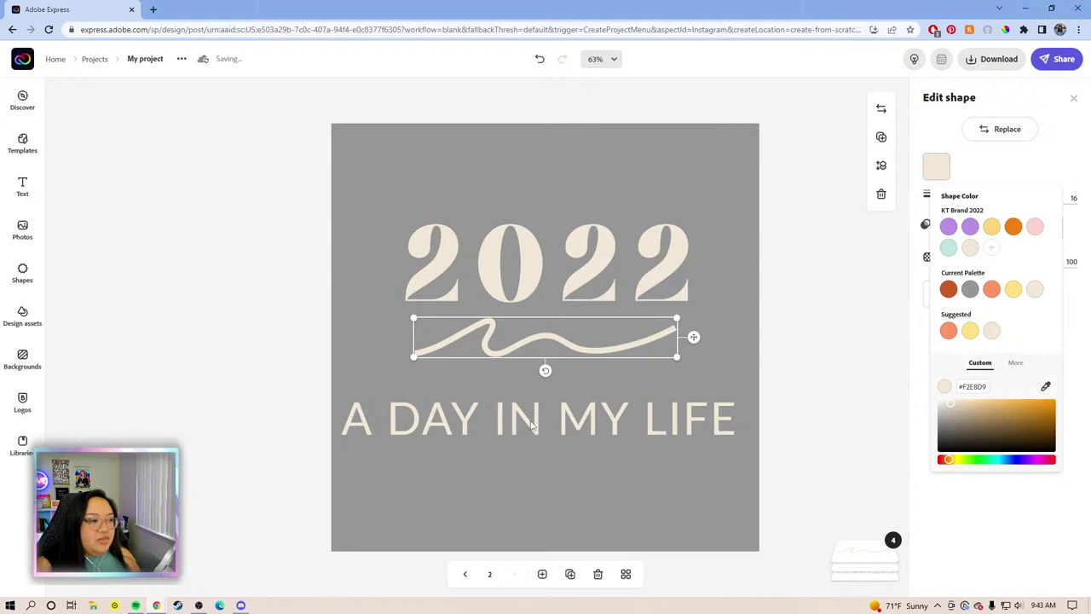
Replace the "A DAY IN MY LIFE" text with "CAMERA ROLL"
left_click(714, 422)
left_click(1000, 133)
key("ctrl+a")
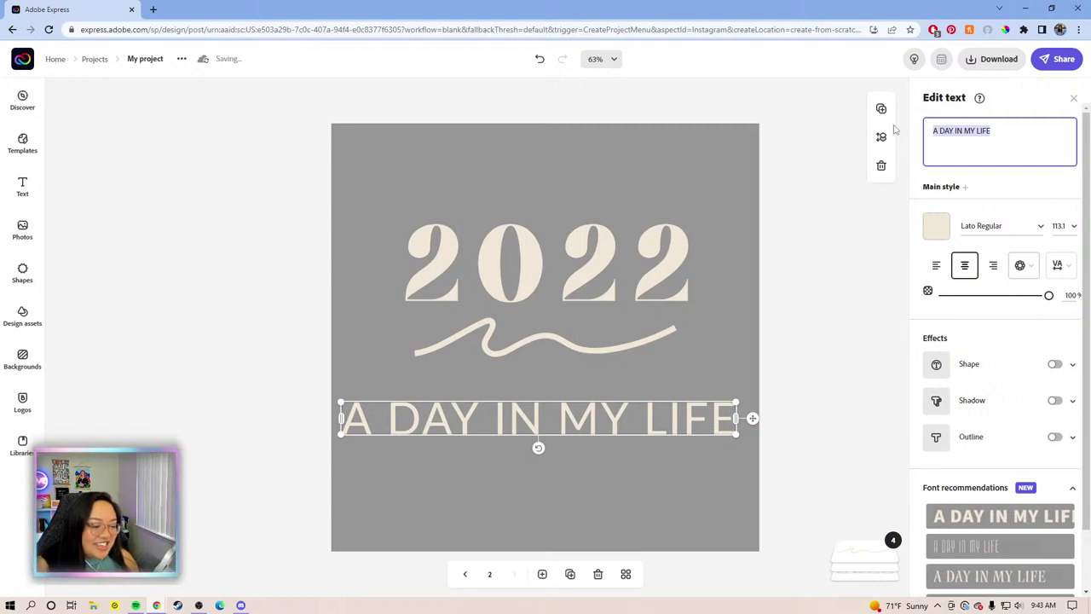
left_click(997, 132)
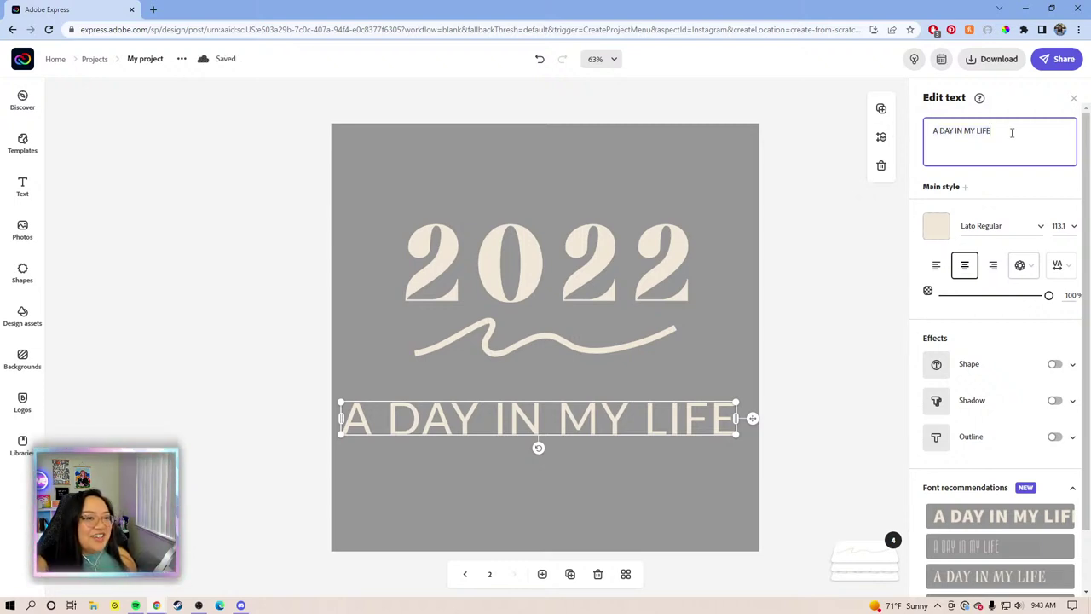
left_click_drag(1011, 132, 934, 128)
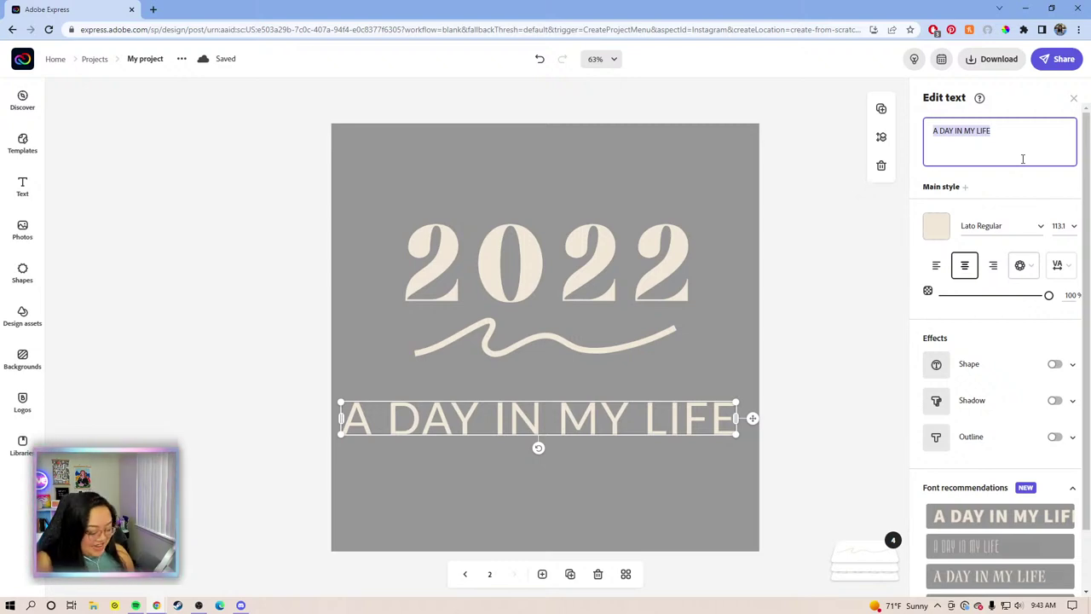
type("CA")
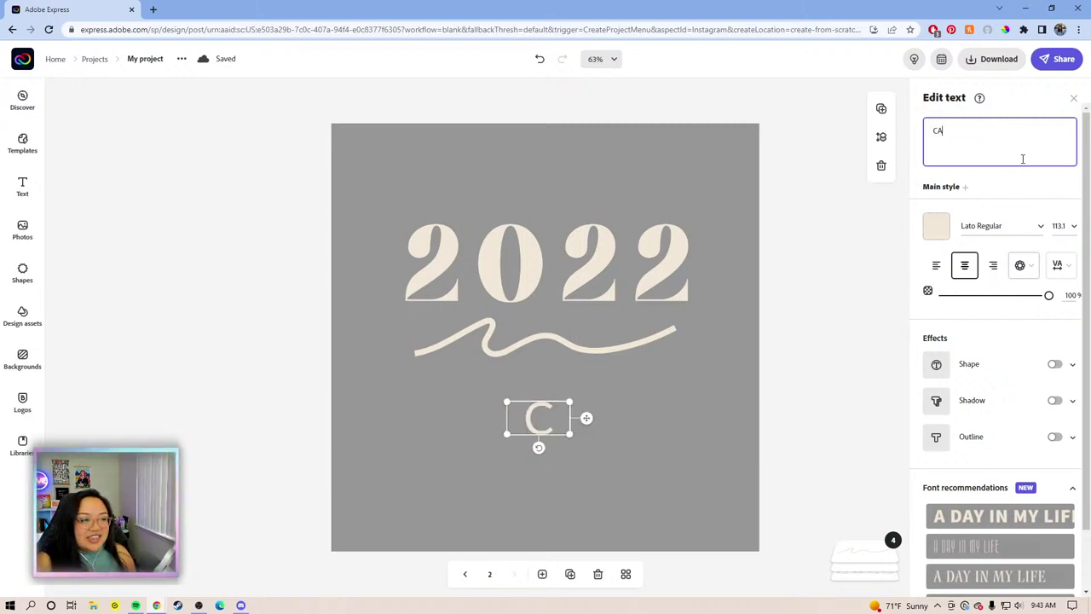
type("MERA")
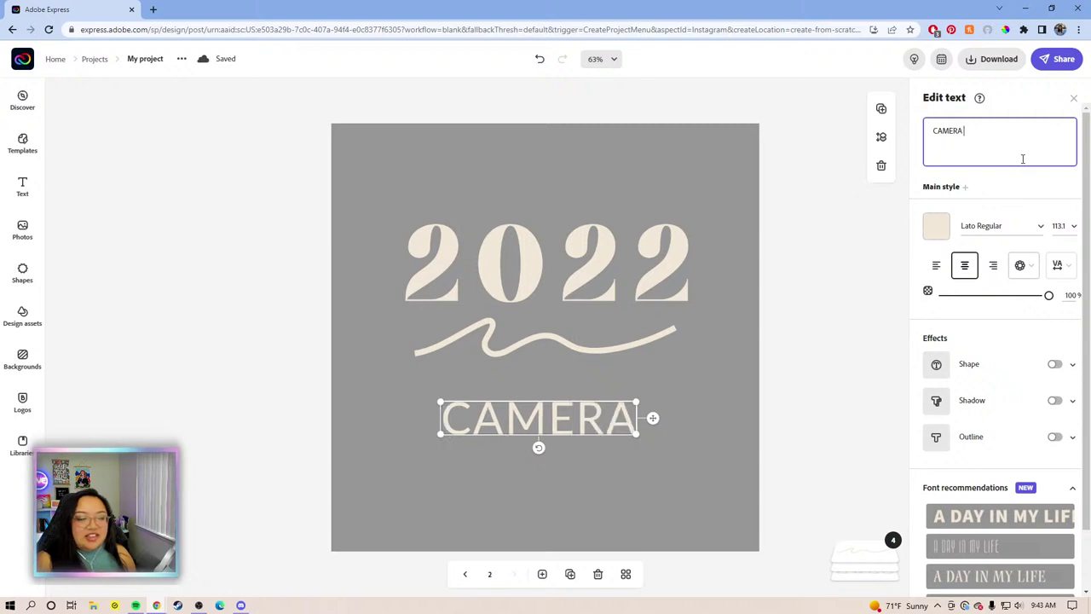
type(" ROLL")
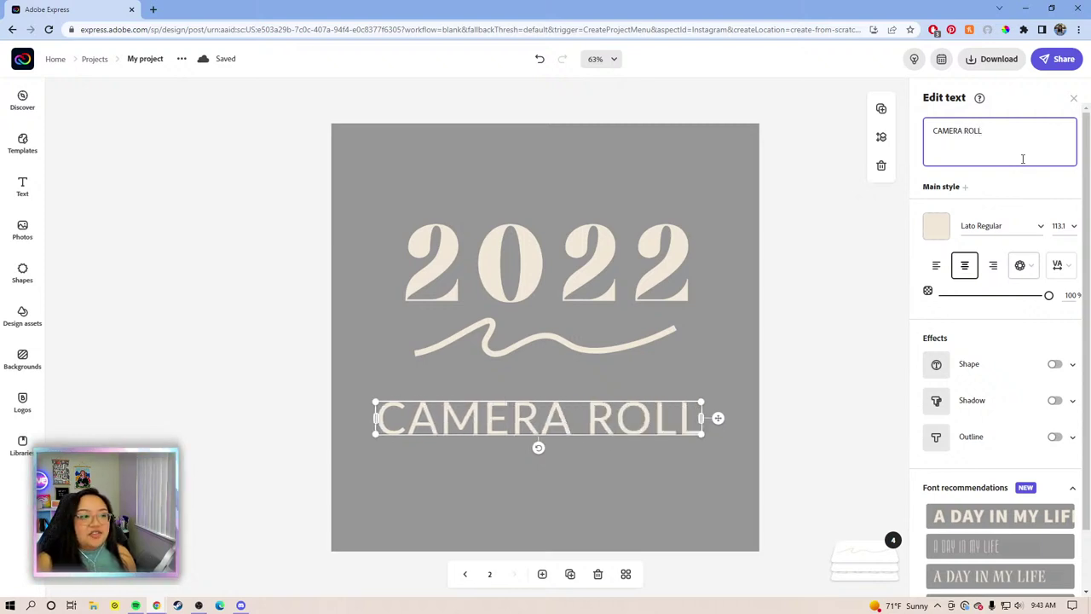
Move the "CAMERA ROLL" text up beneath the squiggly line and enlarge it to a font size of about 137, centered on the page
left_click(719, 407)
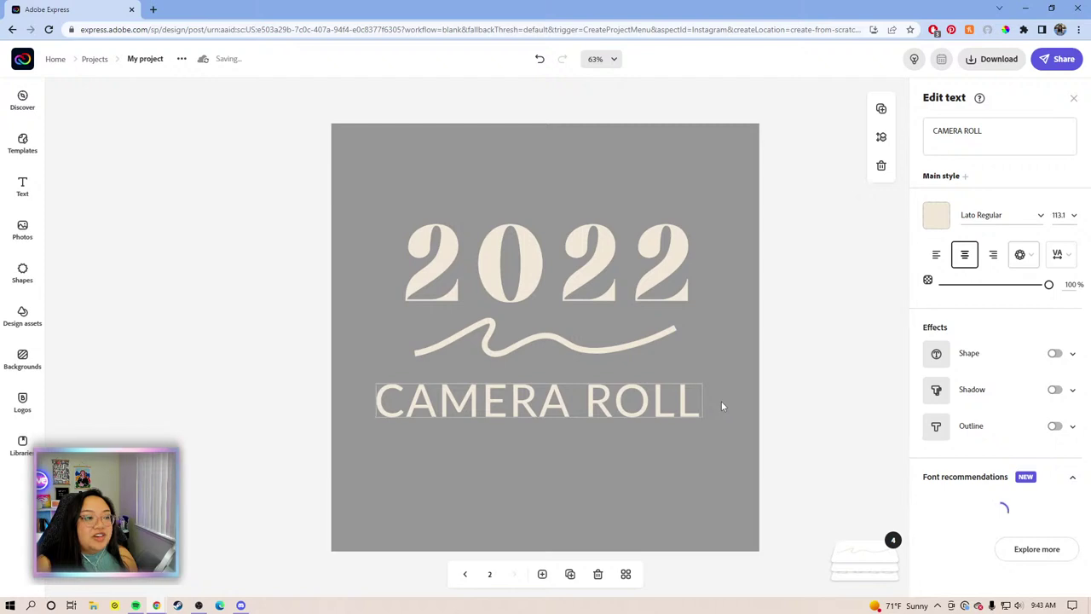
left_click_drag(721, 404, 743, 433)
left_click(723, 406)
left_click(804, 392)
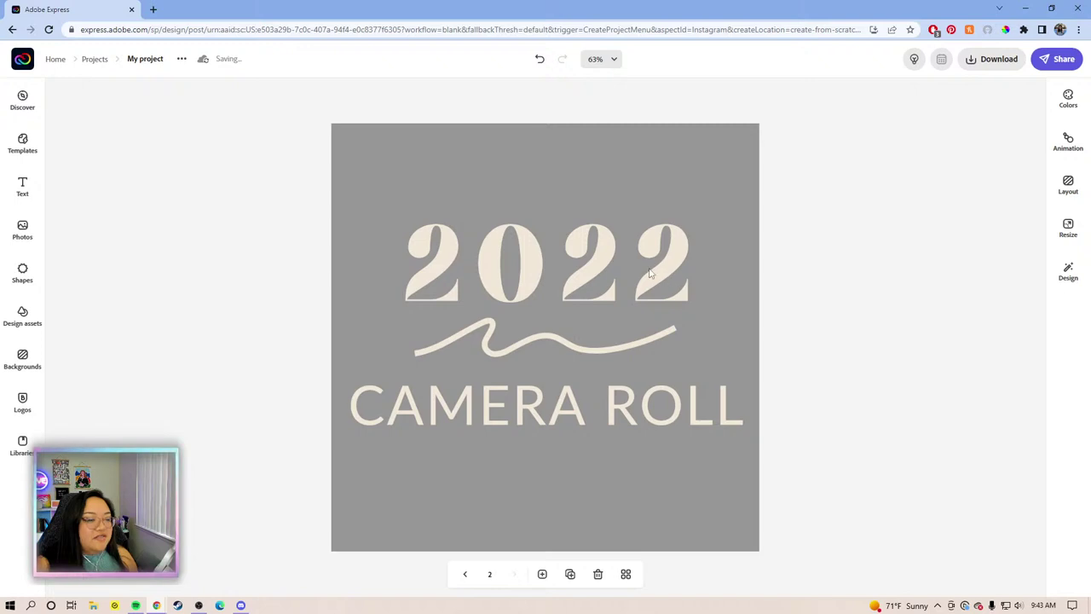
Enlarge the "2022" title to a font size of about 417 and recenter it above the squiggly line
left_click(649, 273)
left_click_drag(692, 223, 740, 212)
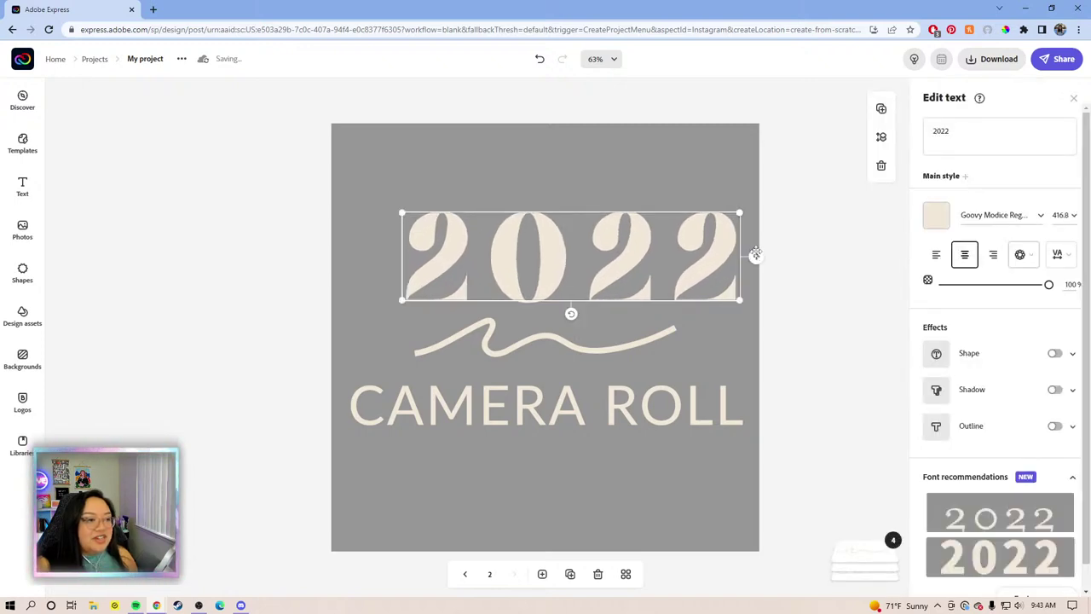
left_click_drag(755, 253, 732, 247)
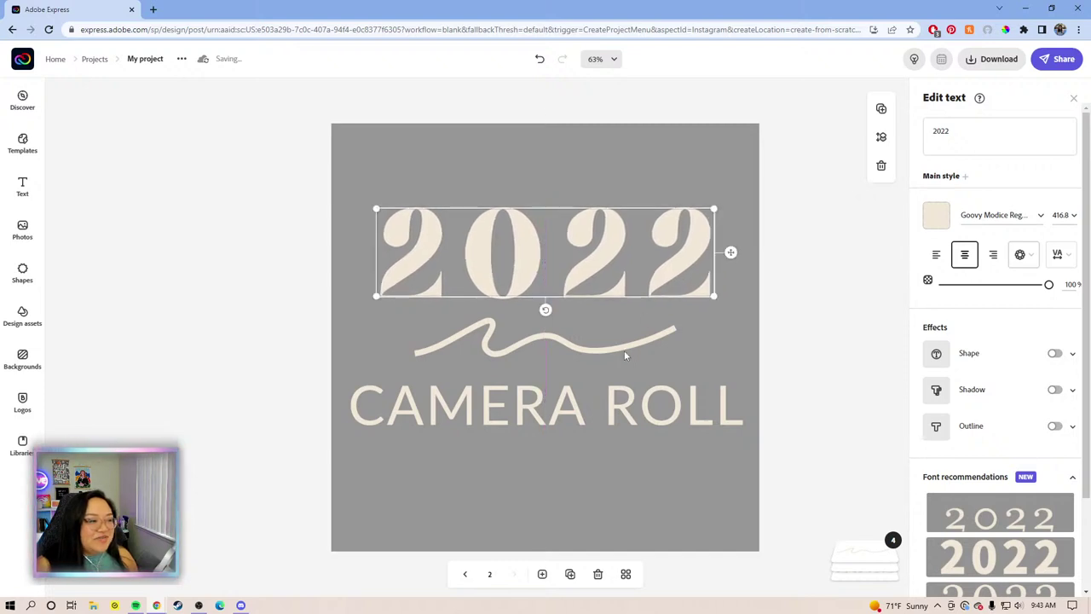
Enlarge the squiggly line to about the width of the "2022" title, keeping it centered beneath the title
left_click(624, 350)
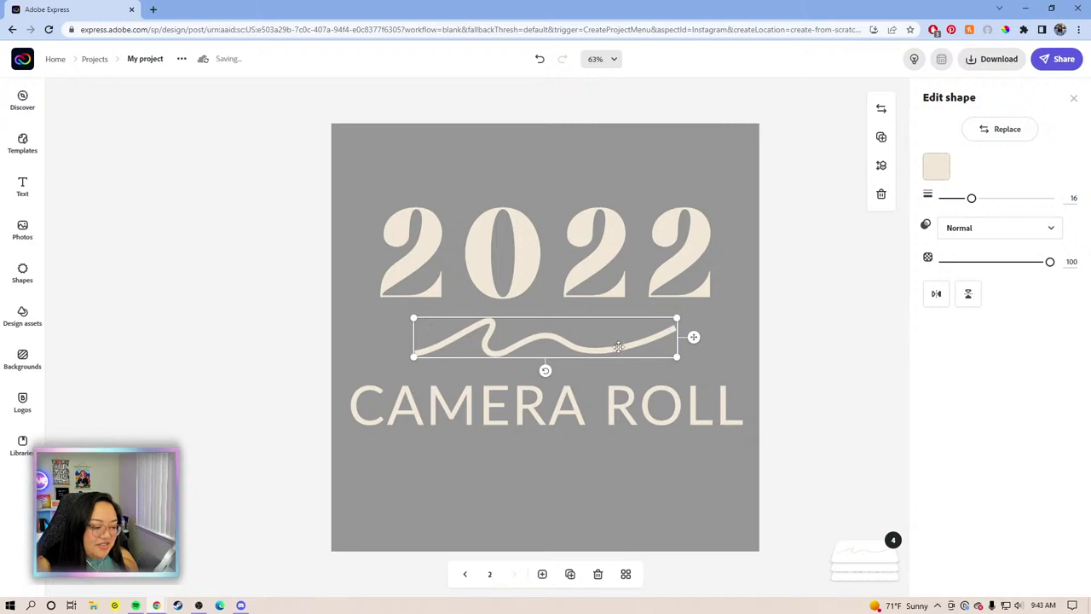
mouse_move(693, 337)
left_mouse_down()
mouse_move(661, 343)
mouse_move(645, 324)
mouse_move(724, 314)
mouse_move(674, 337)
left_mouse_up()
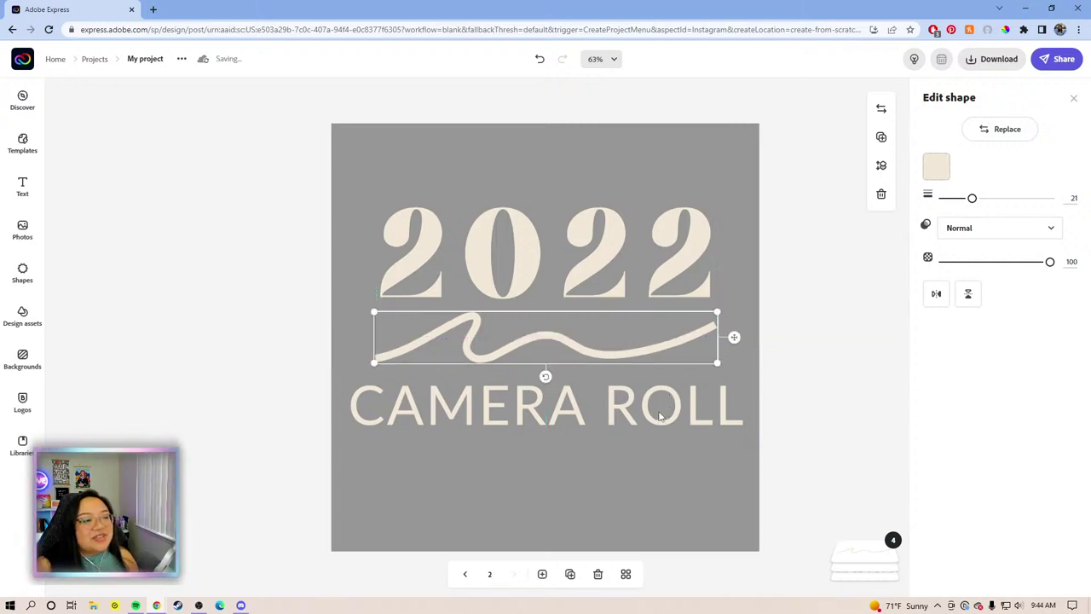
Even out the vertical spacing by moving "CAMERA ROLL" slightly lower and "2022" slightly higher around the squiggly line
left_click(663, 416)
left_click_drag(672, 412, 677, 421)
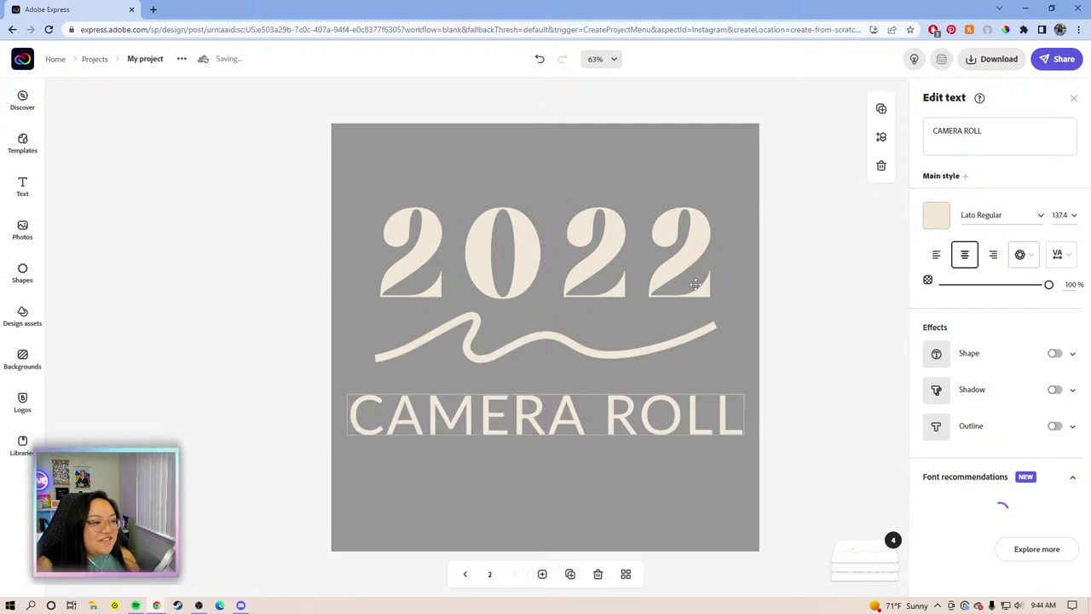
left_click(667, 266)
left_click_drag(667, 265, 656, 284)
left_click(658, 287)
left_click(658, 287)
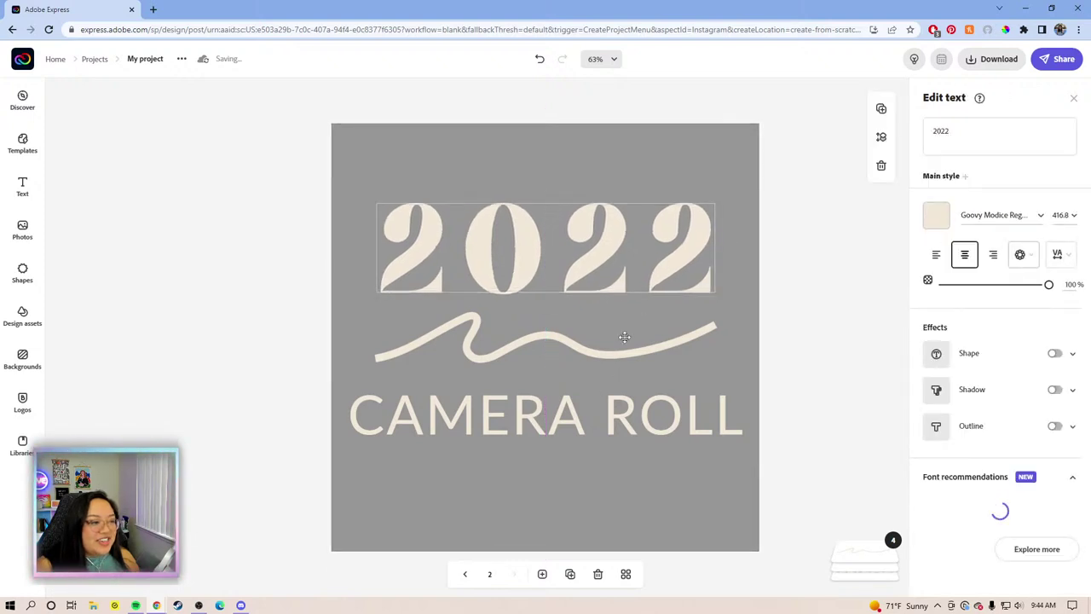
left_click_drag(617, 414, 620, 408)
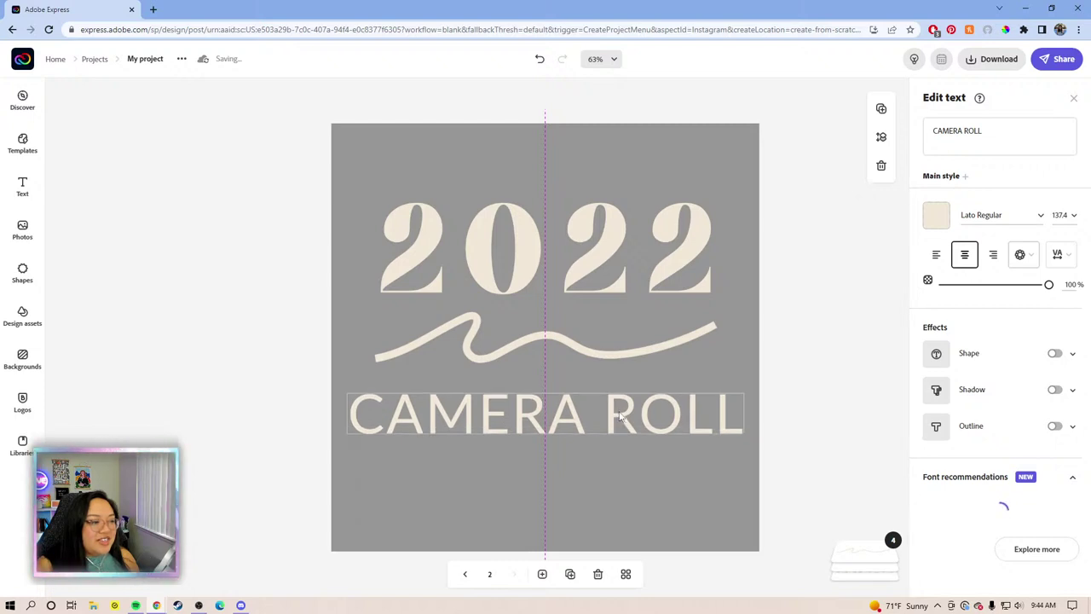
left_click(797, 313)
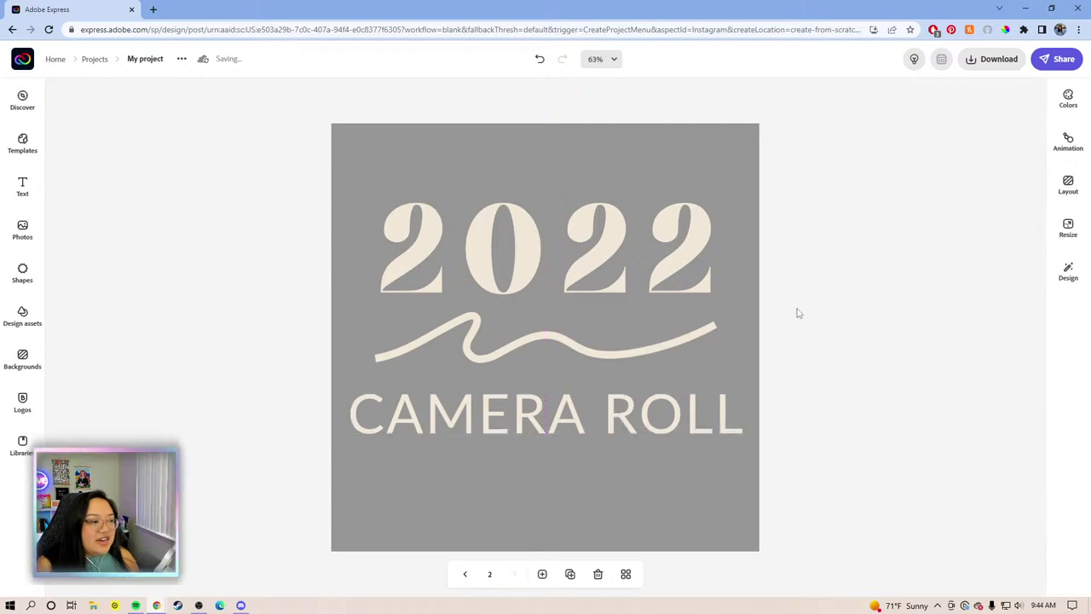
Shrink the "CAMERA ROLL" text from both sides to a font size of about 130, keeping it centered
left_click(699, 426)
left_click_drag(741, 432, 731, 432)
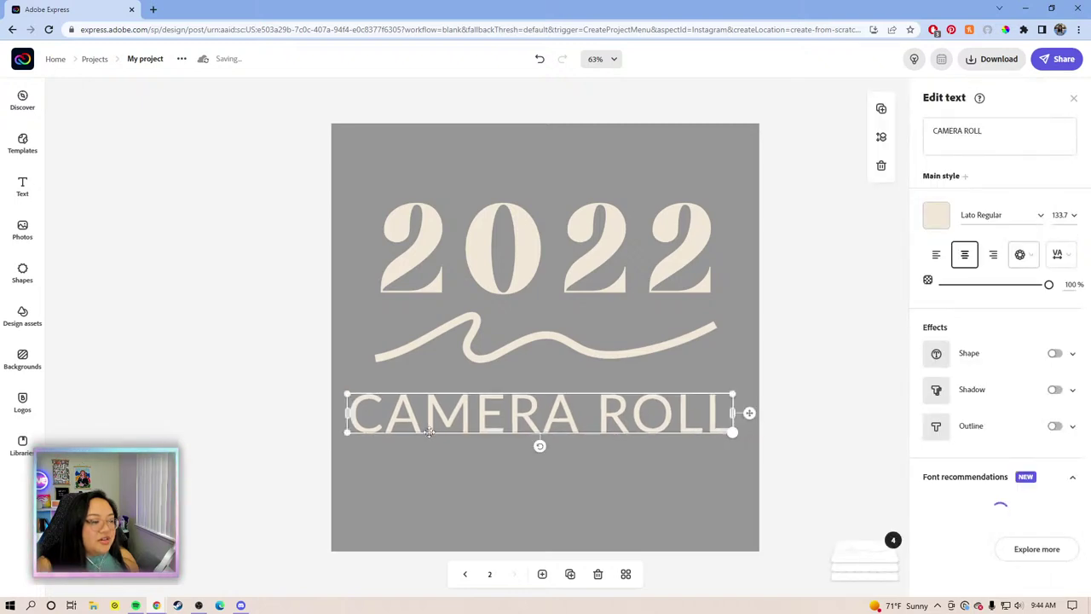
left_click_drag(348, 432, 360, 431)
left_click(771, 303)
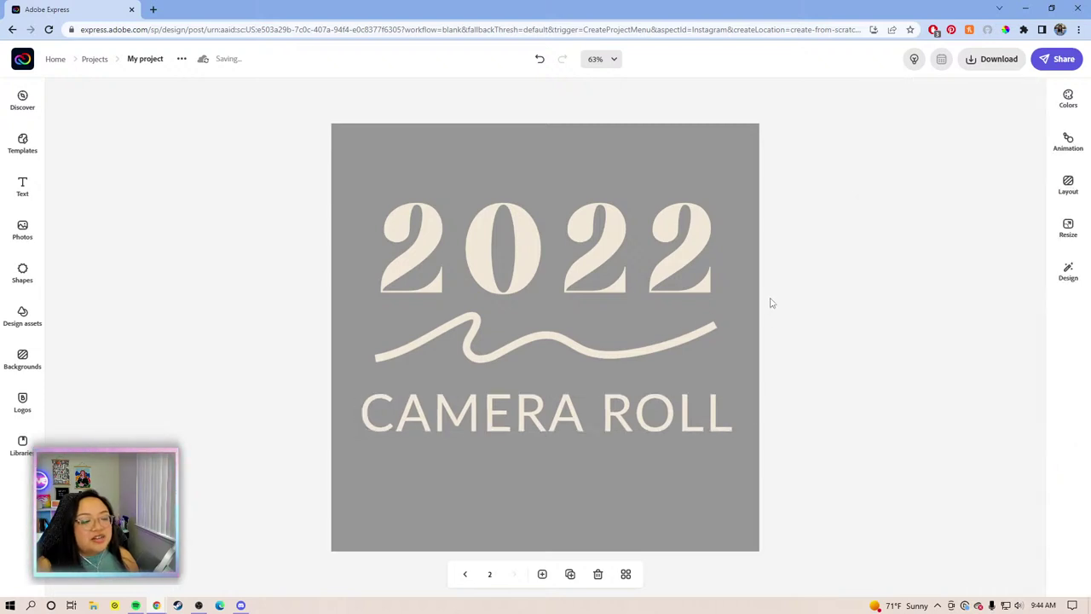
Add a shadow effect to the "2022" title and set its color to a custom gray, #838381
left_click(669, 262)
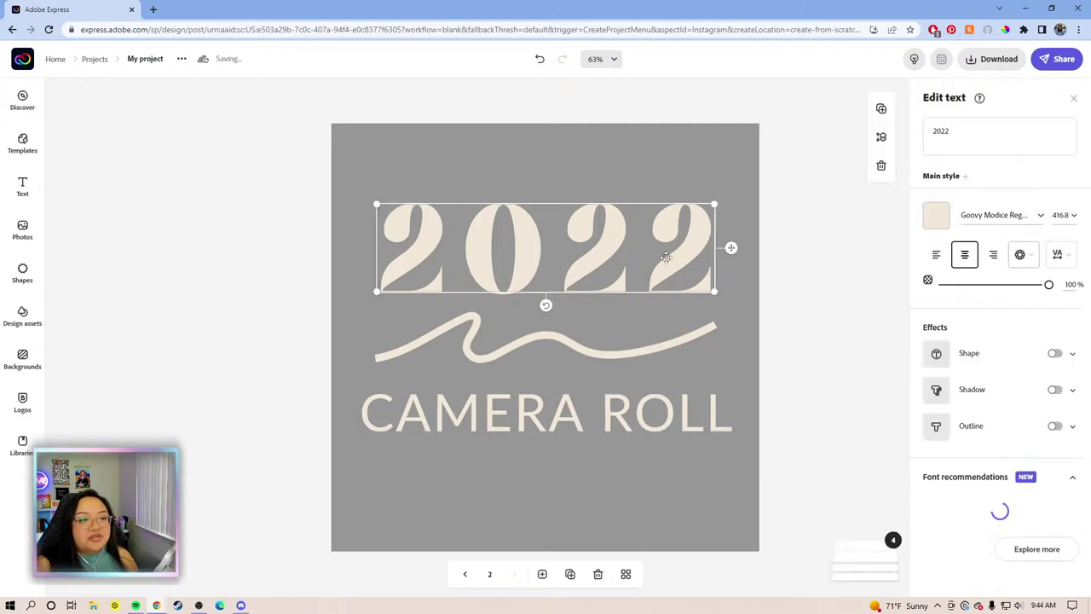
left_click(1055, 389)
left_click(936, 426)
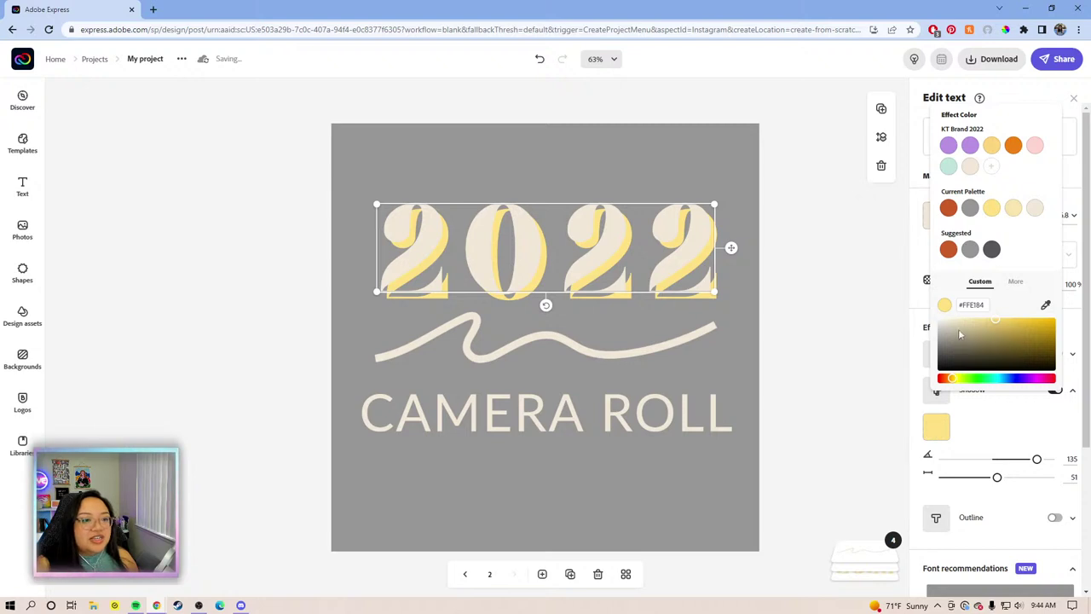
left_click_drag(960, 334, 940, 344)
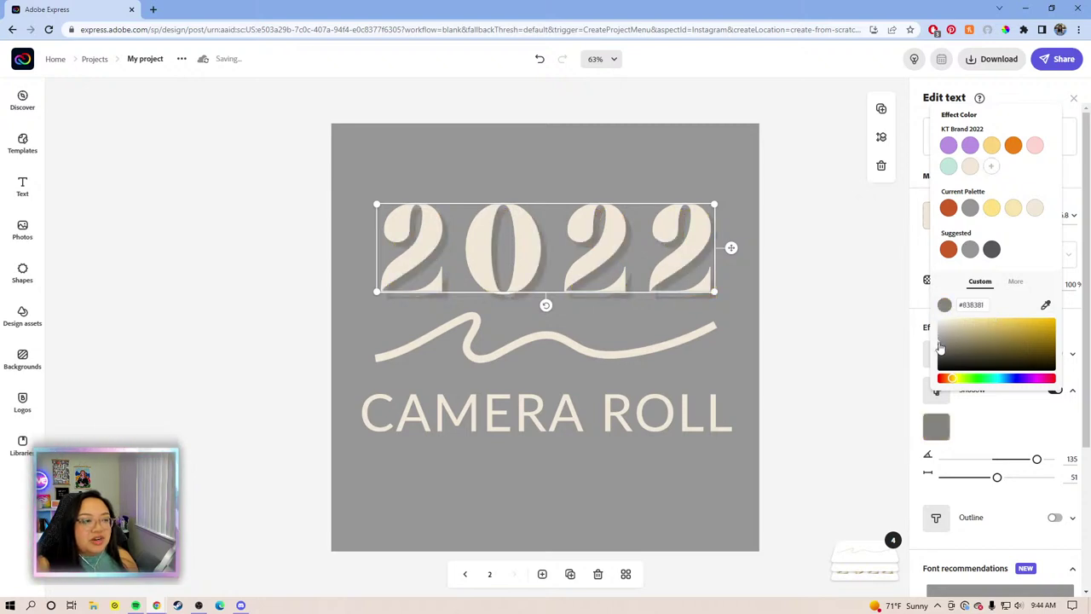
Try the mint and orange swatches from the KT Brand 2022 palette as the page background color
left_click(747, 182)
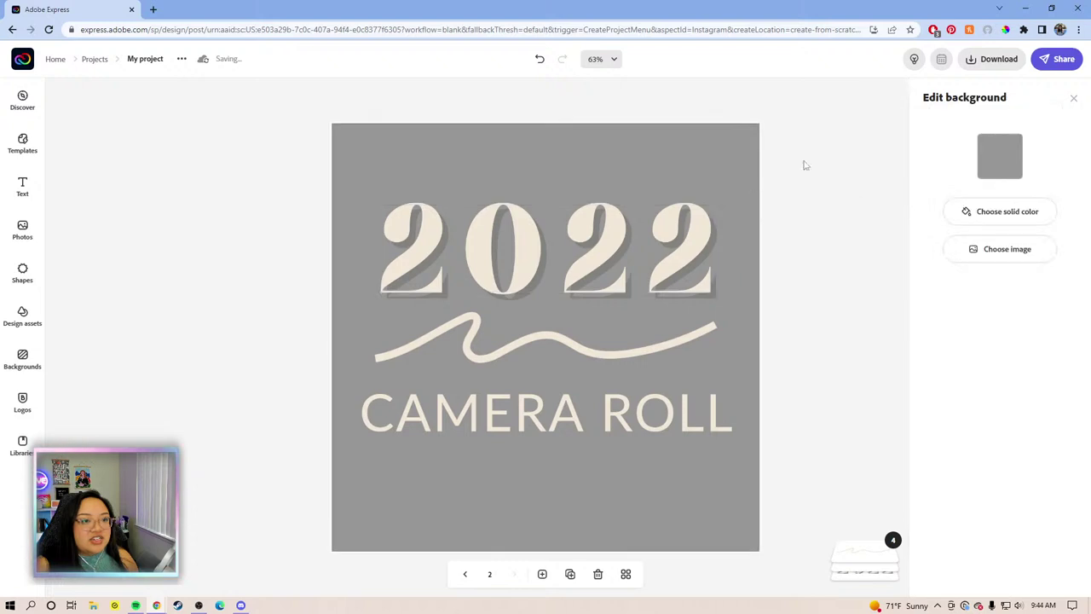
left_click(1000, 156)
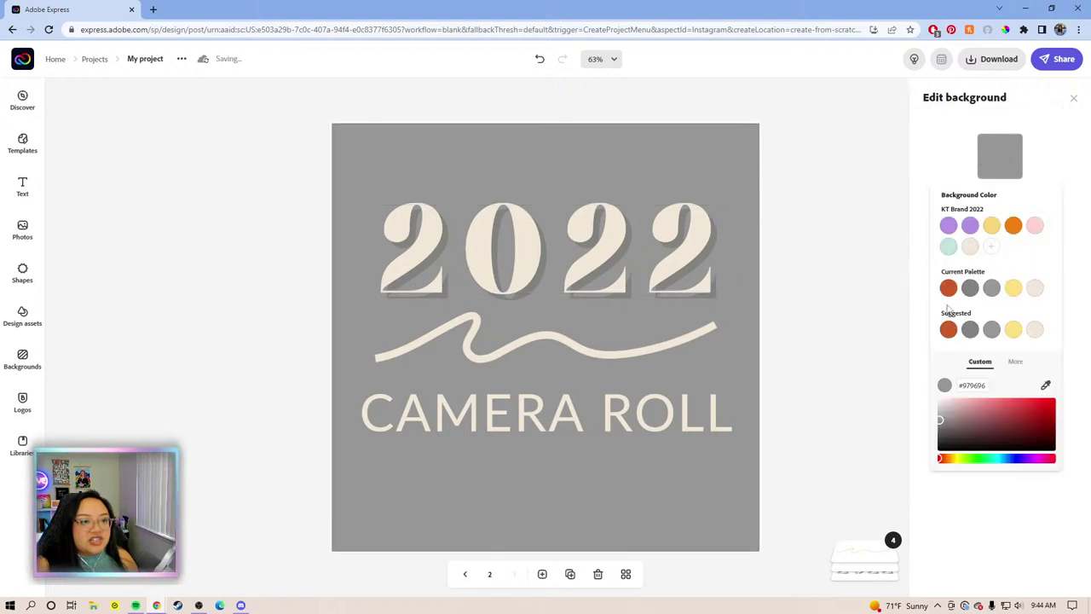
left_click(948, 247)
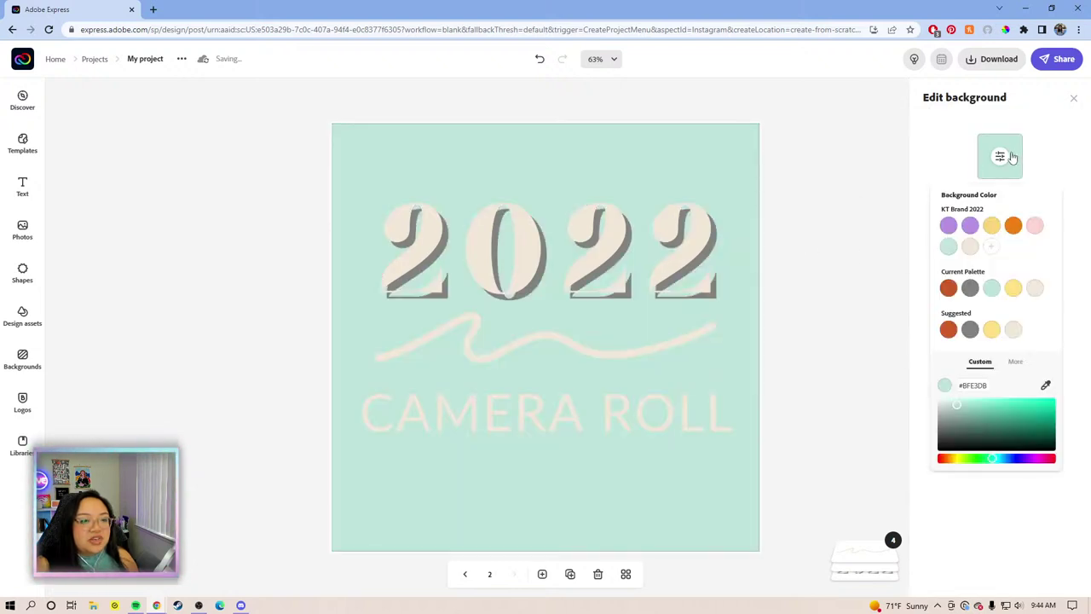
left_click(1014, 225)
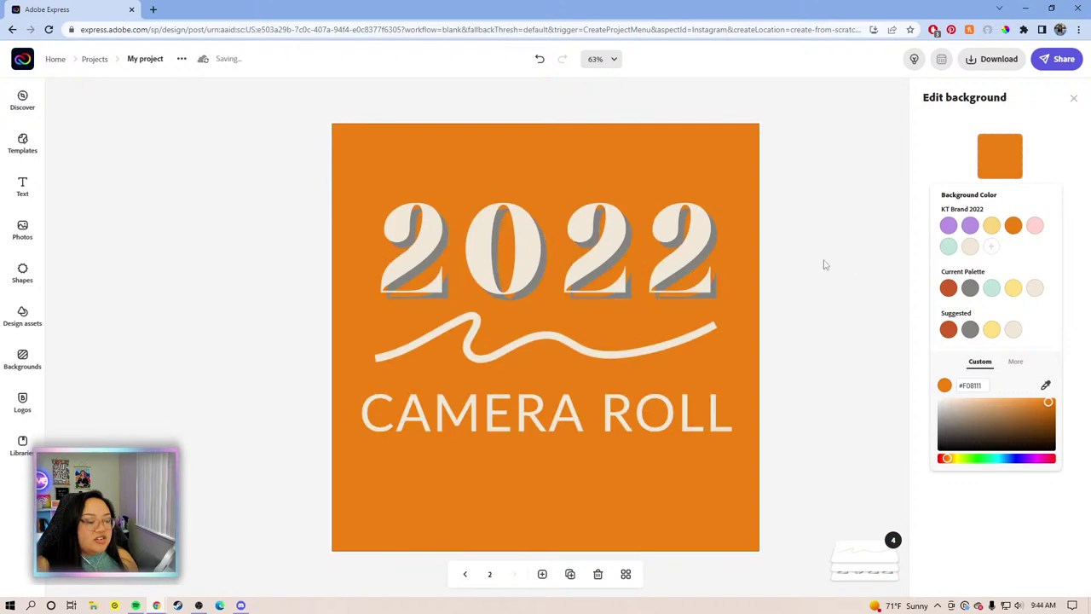
left_click(790, 259)
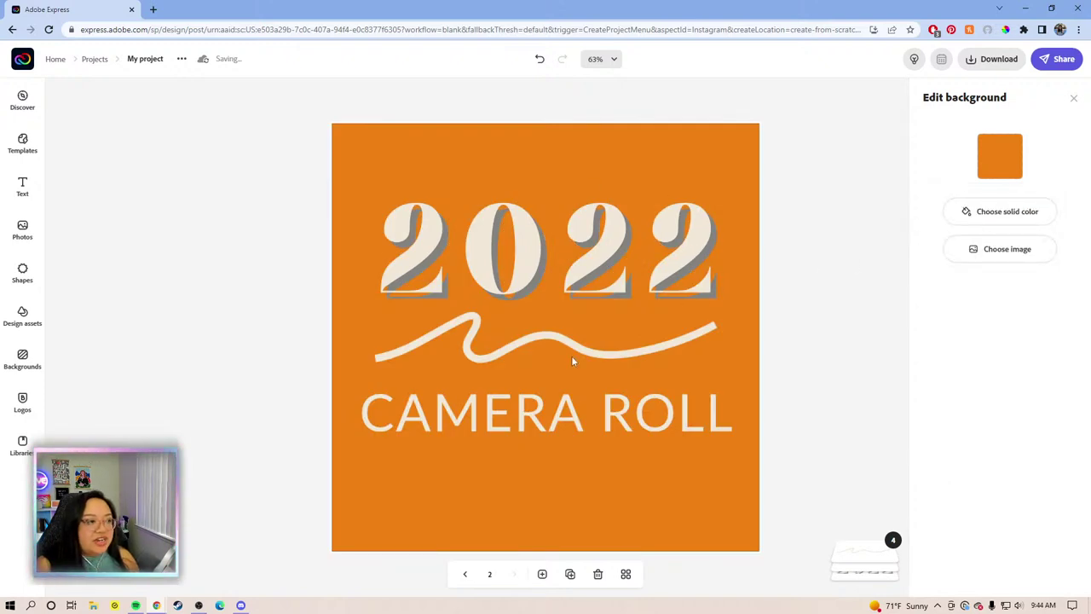
Add a shadow effect to the "CAMERA ROLL" text using the gray swatch from the current palette
left_click(571, 415)
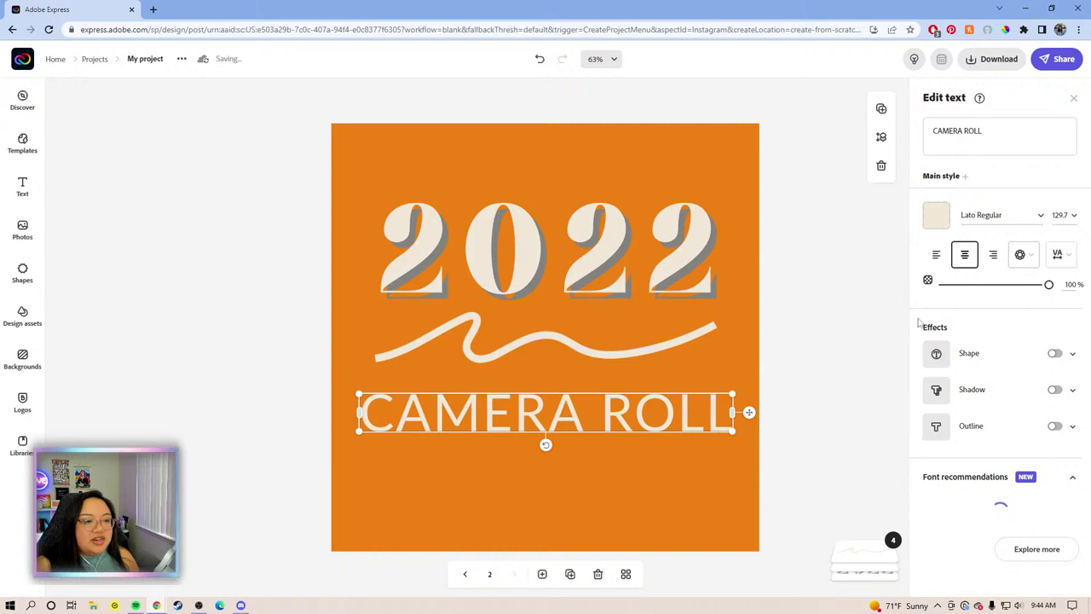
left_click(1055, 389)
left_click(935, 426)
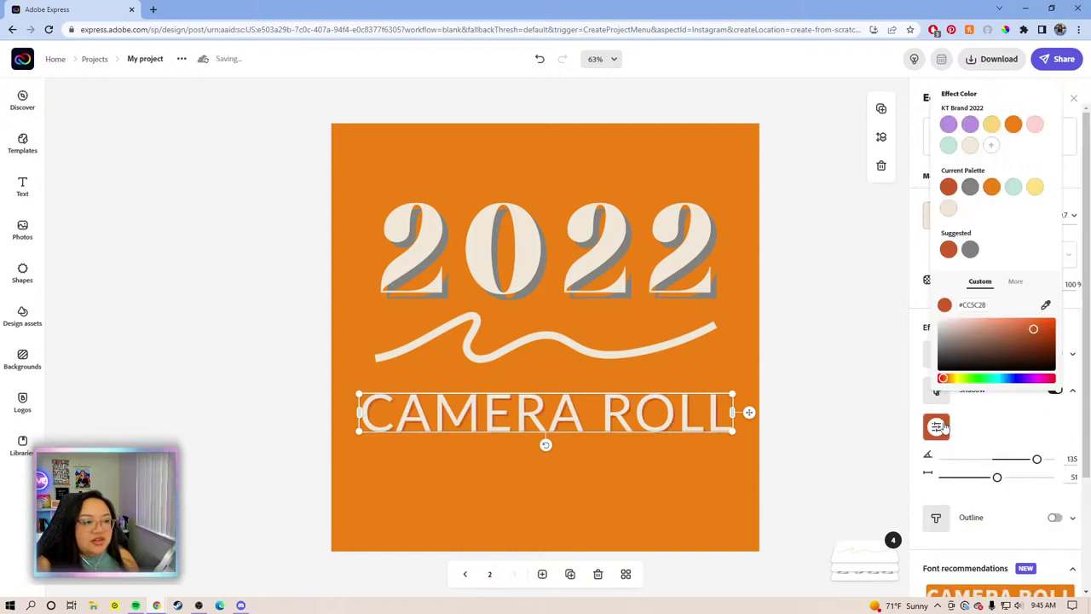
left_click(970, 186)
left_click(748, 295)
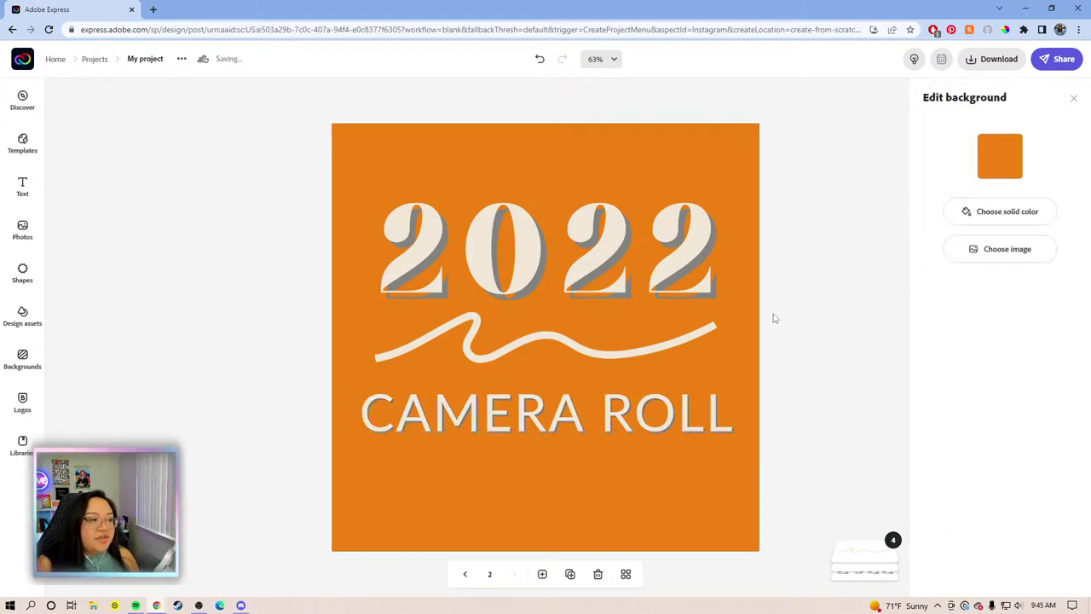
Duplicate the squiggly line and place the copy almost exactly over the original, with a slight offset
left_click(703, 338)
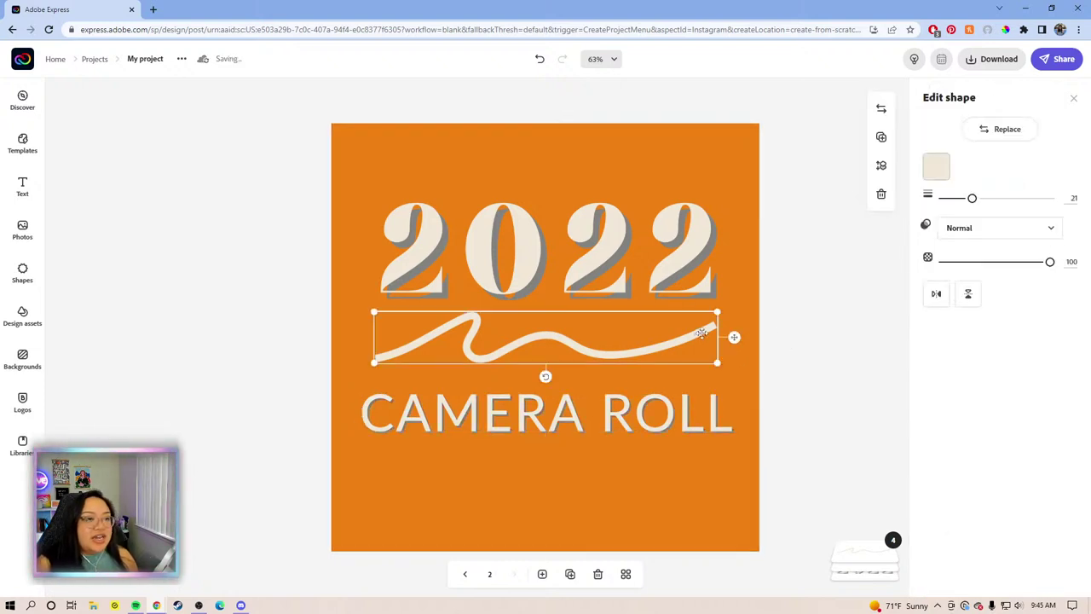
left_click(882, 137)
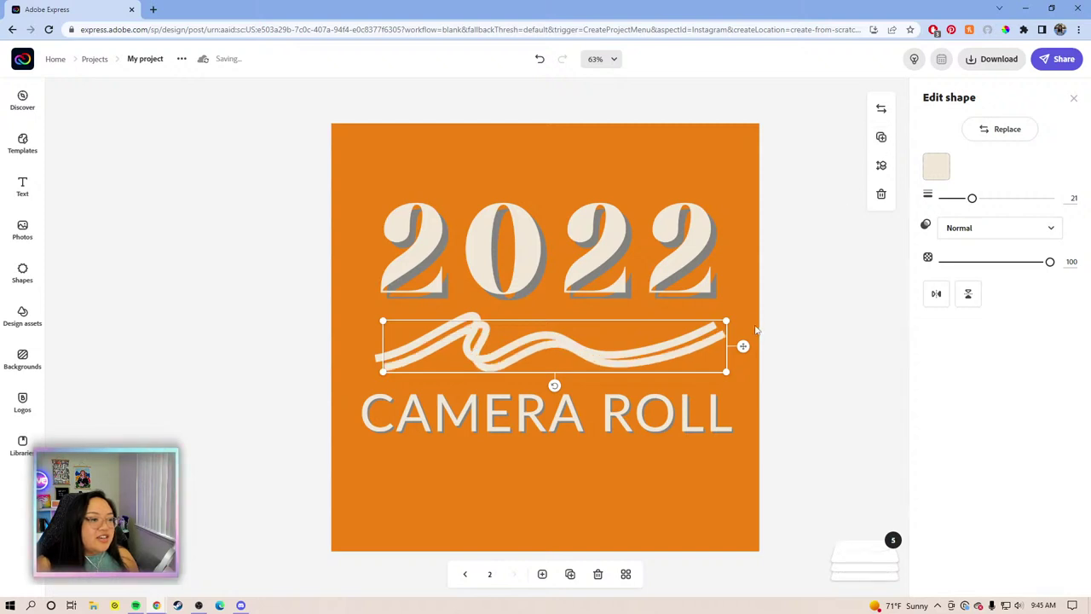
left_click_drag(744, 342, 734, 331)
left_click(788, 343)
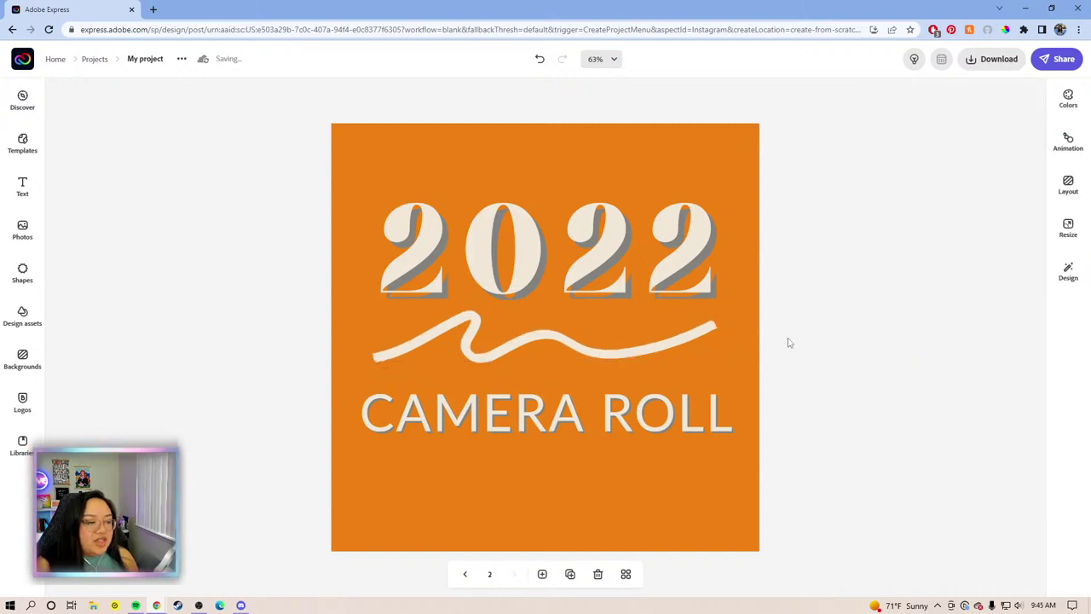
Select the original squiggly line in the layer stack, below its copy, and recolor it with the current palette's gray
left_click(721, 332)
left_click(714, 329)
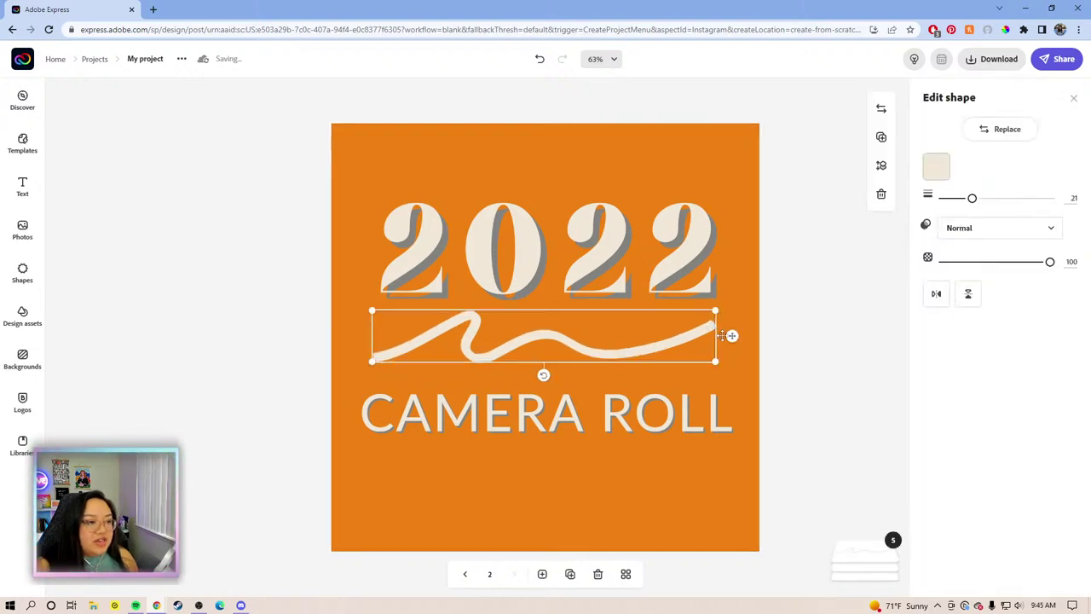
left_click(879, 563)
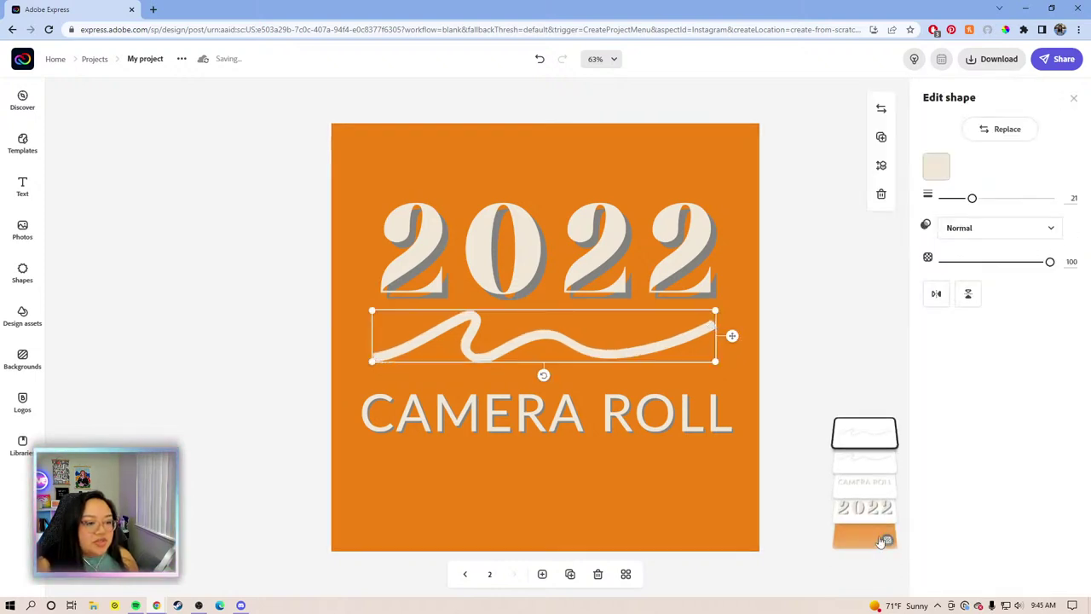
left_click(862, 462)
left_click(937, 166)
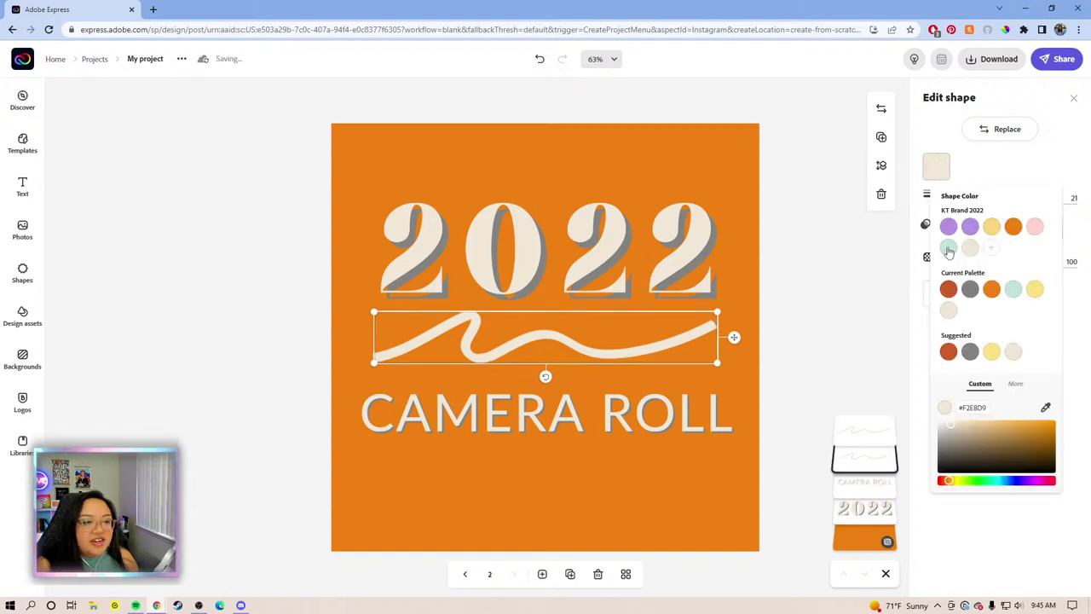
left_click(970, 290)
left_click(808, 335)
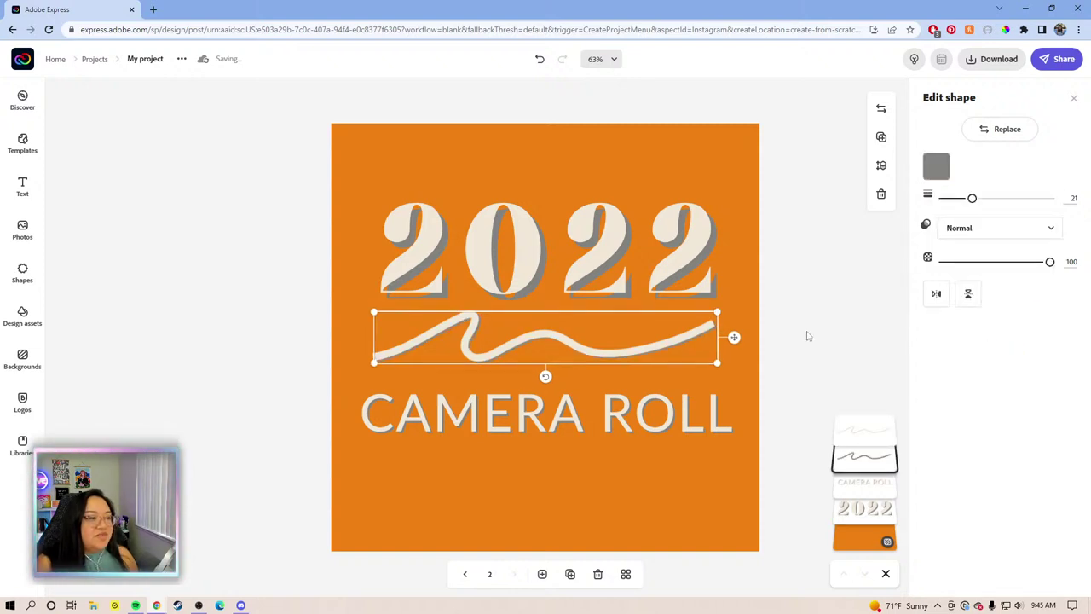
Nudge the gray squiggly line slightly down and to the left so it forms a shadow under the cream one
key("Down")
key("Down")
key("Down")
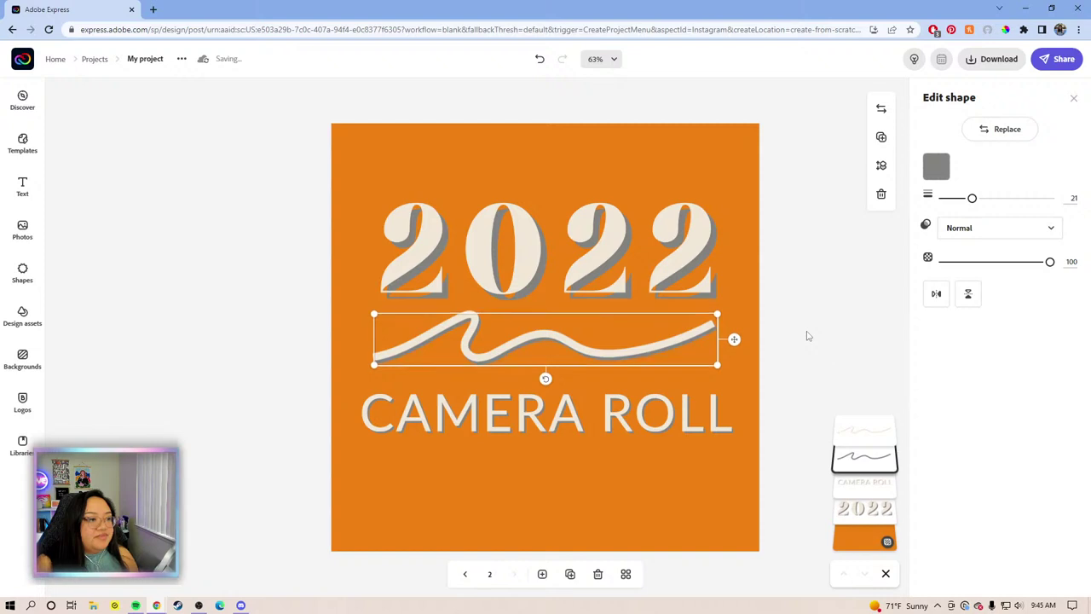
key("Left")
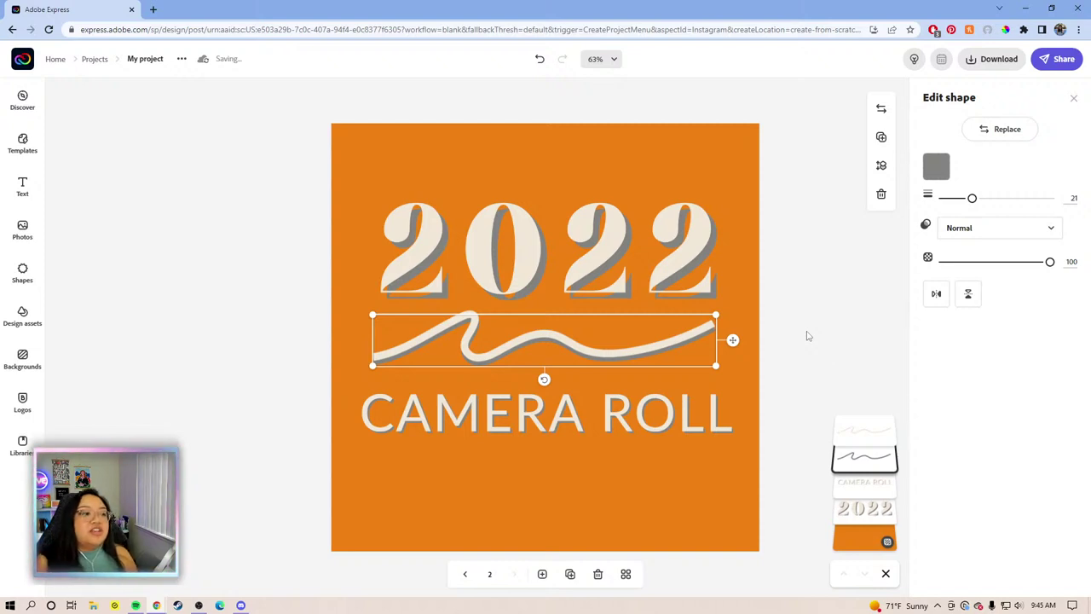
left_click(808, 336)
Change the page background color to the suggested yellow, #FFE184
left_click(751, 317)
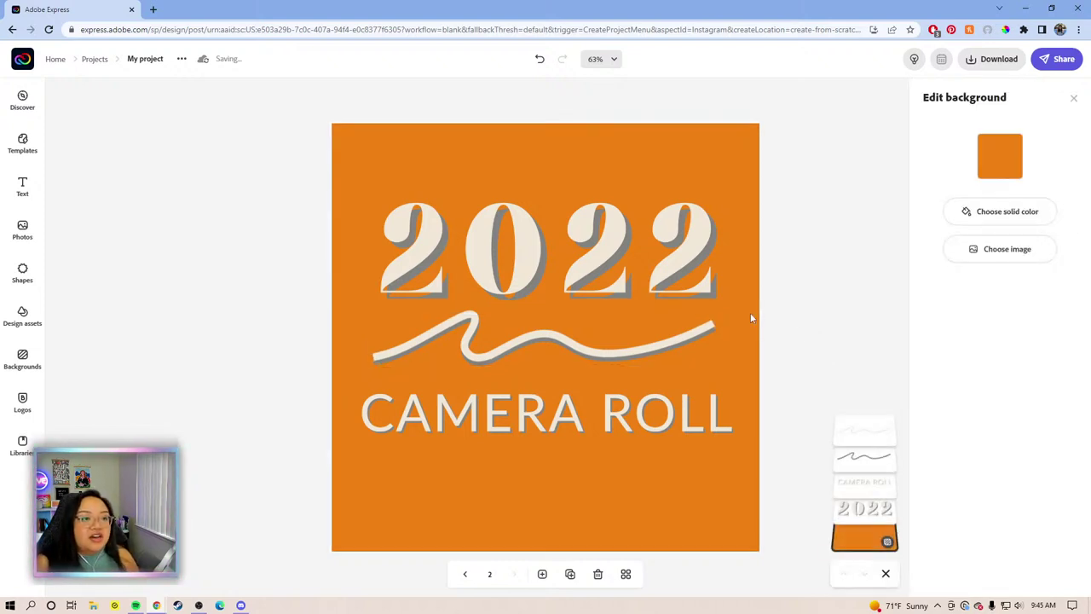
left_click(998, 155)
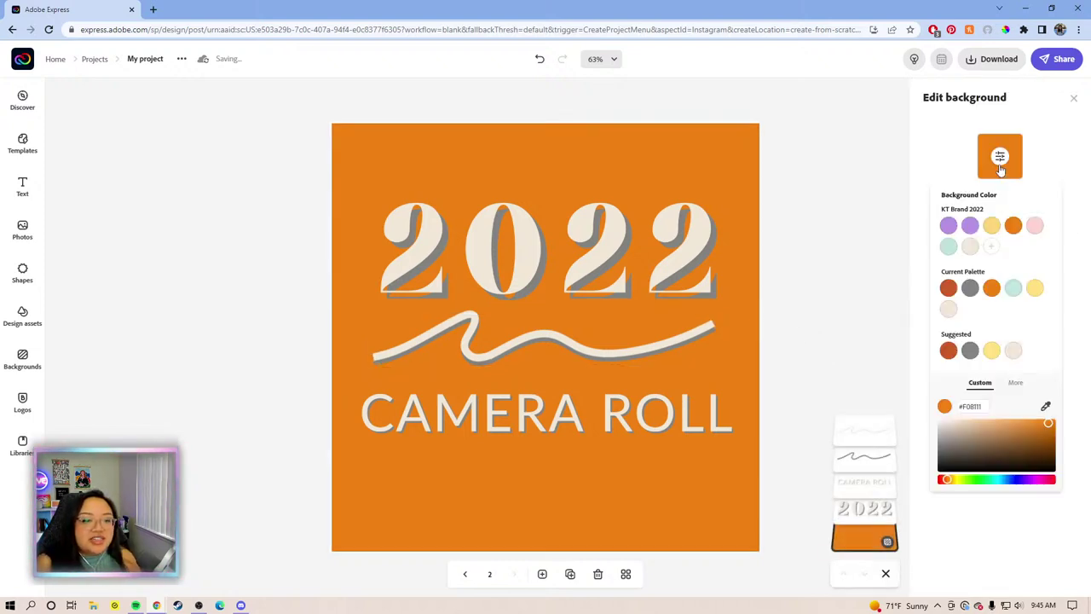
left_click(992, 359)
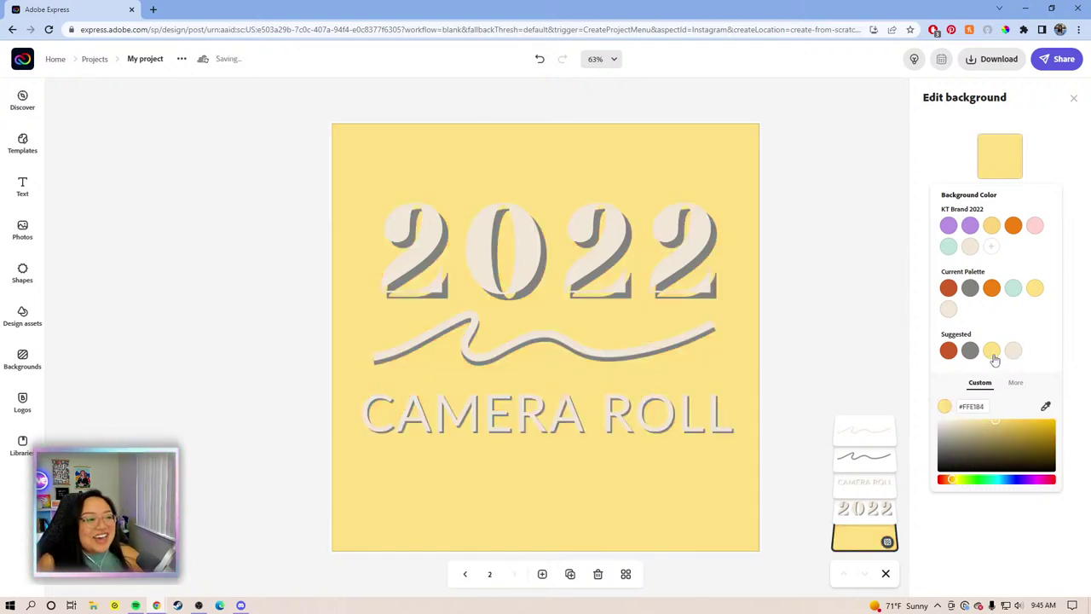
Try the palette's mint and gray as the page background, and set it to the lighter custom gray #B8B9B9
left_click(1013, 290)
left_click(970, 291)
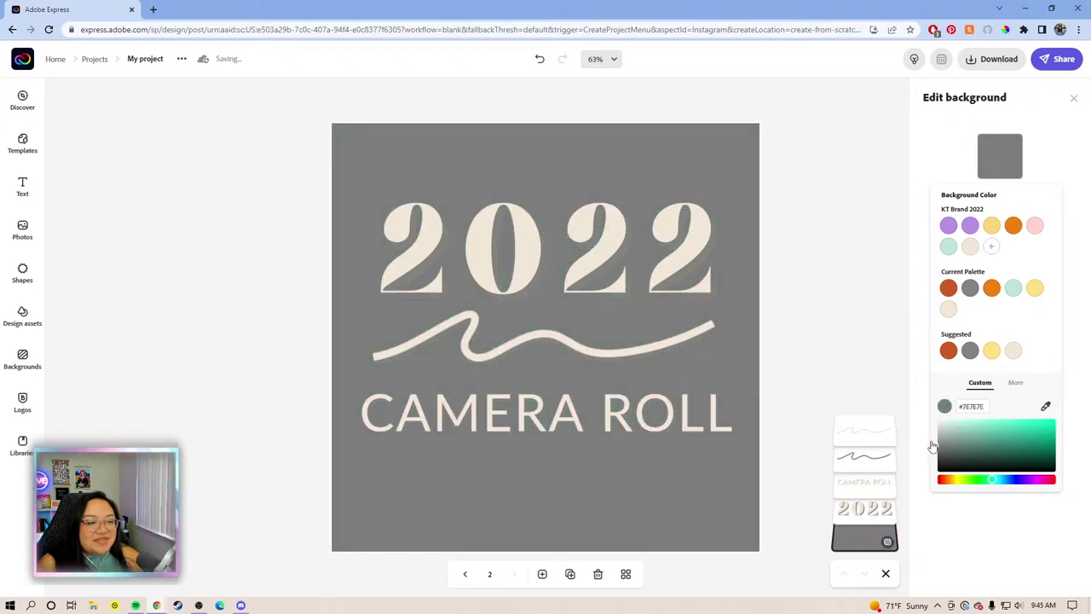
left_click_drag(931, 443, 932, 438)
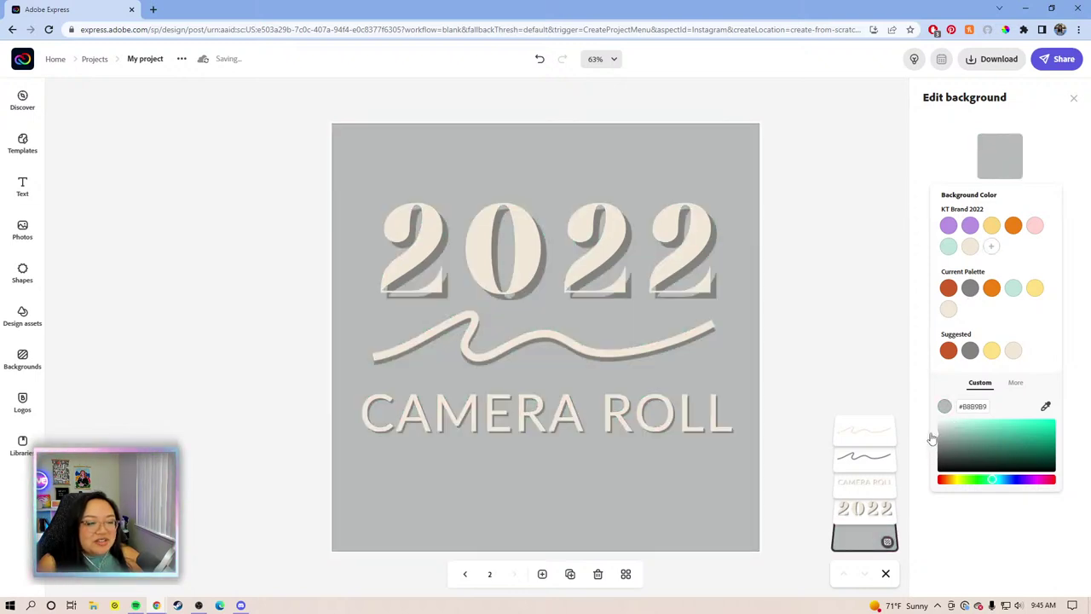
left_click(788, 341)
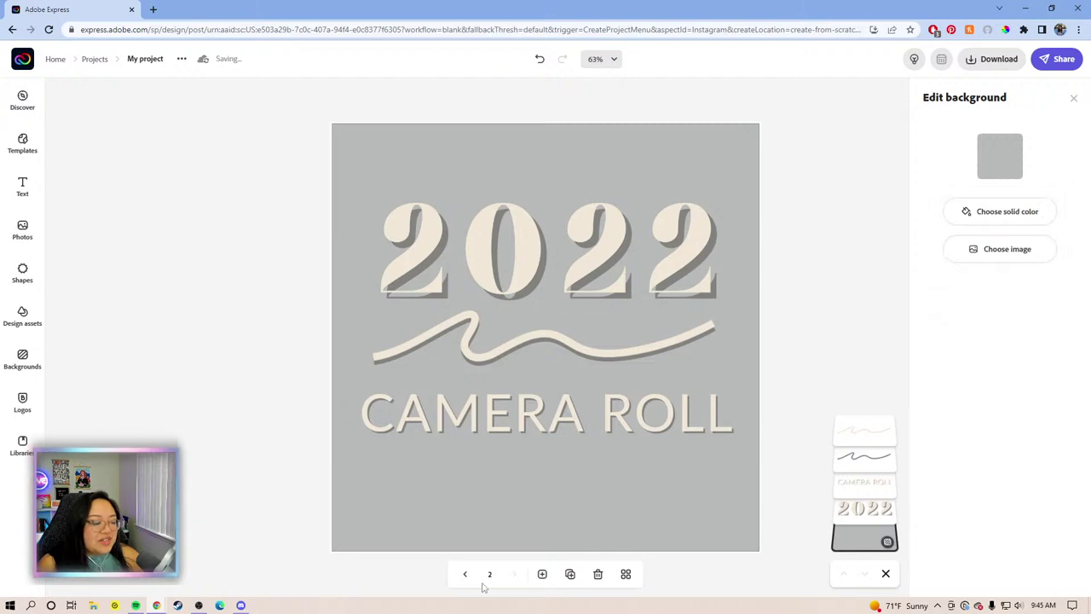
Compare the "mini vlog" and "2022 CAMERA ROLL" pages in the all-pages overview and return to the second page
left_click(459, 583)
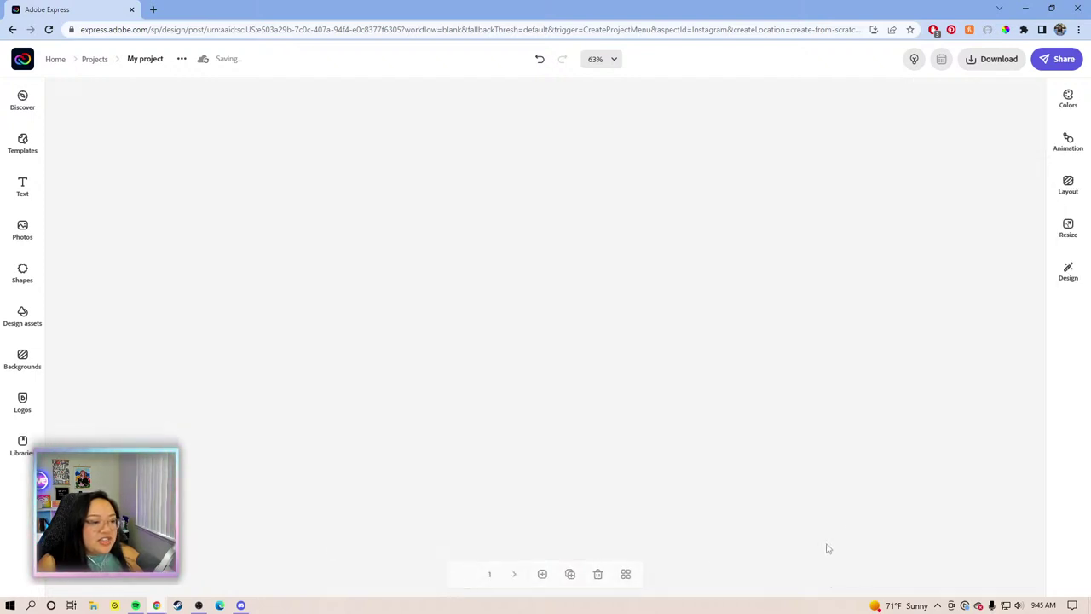
left_click(626, 575)
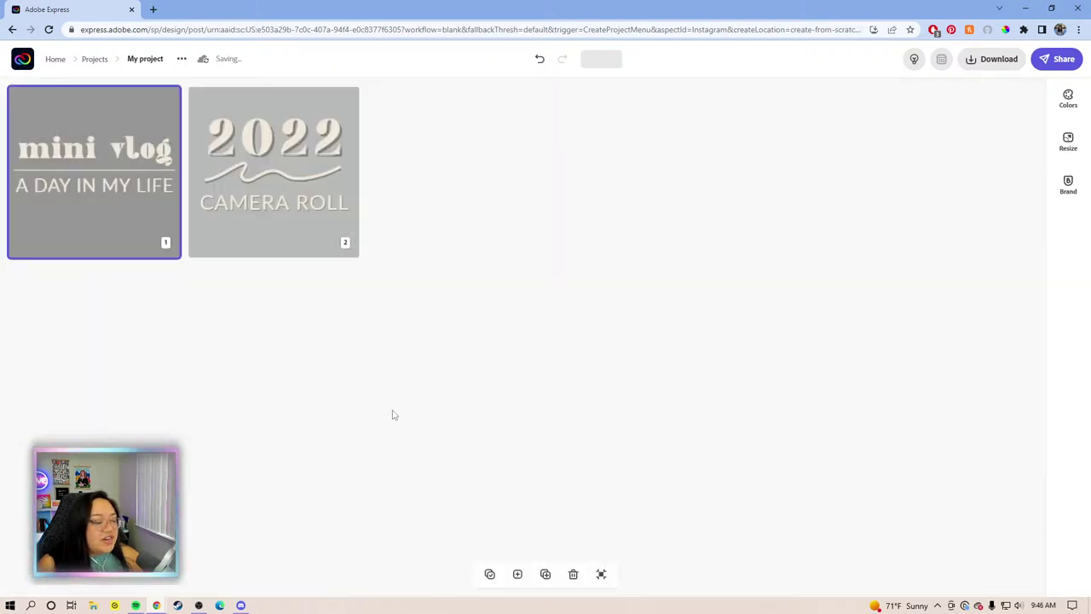
left_click(261, 201)
left_click(158, 191)
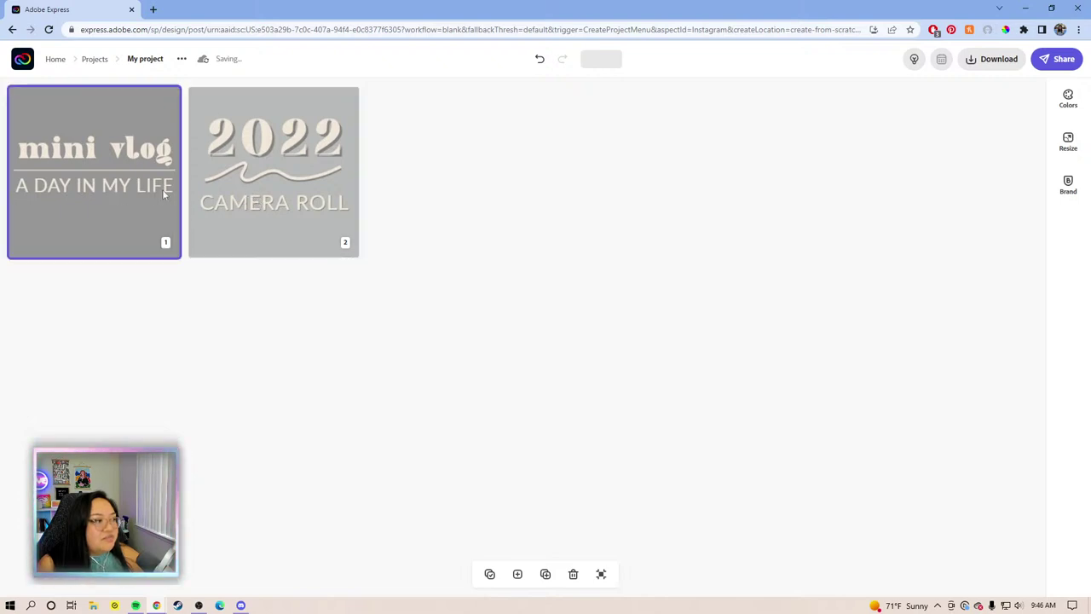
left_click(319, 183)
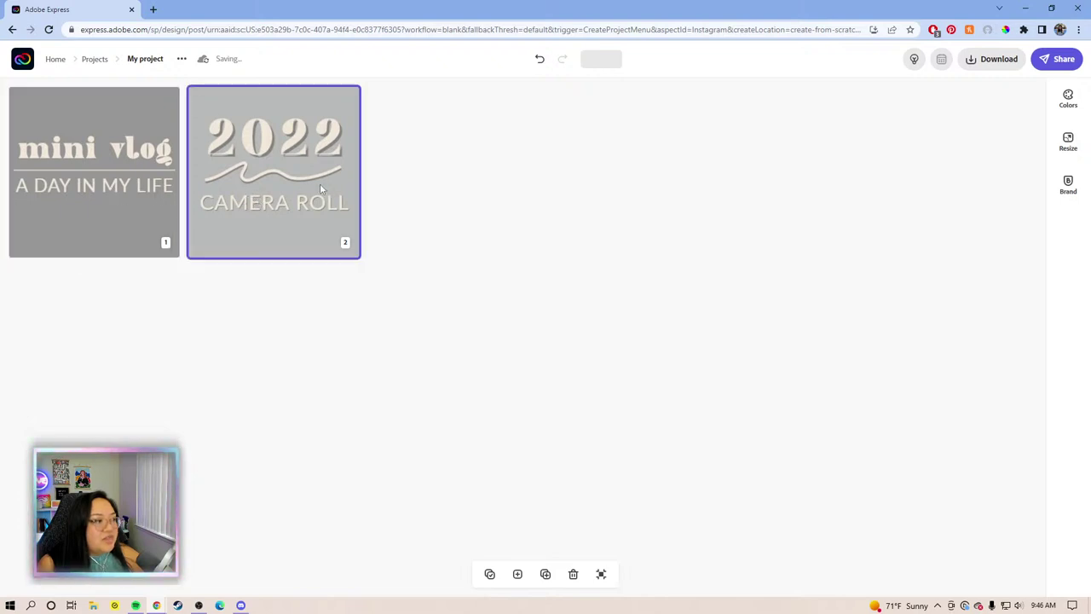
left_click(178, 186)
left_click(256, 196)
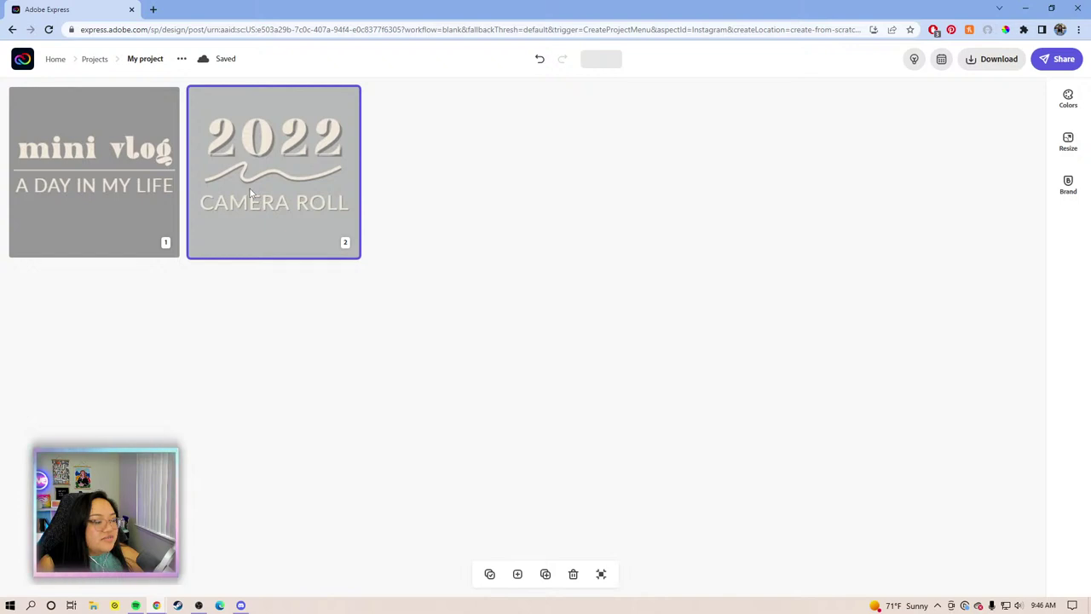
left_click(603, 574)
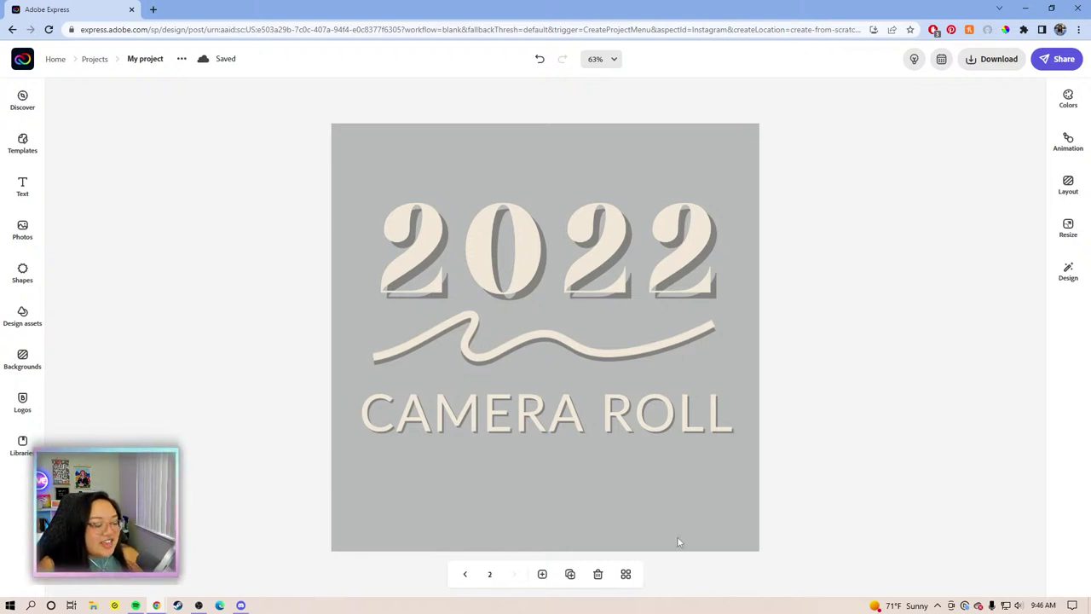
Duplicate the "2022 CAMERA ROLL" page and delete the 2022 text and both squiggly lines from the copy
left_click(569, 574)
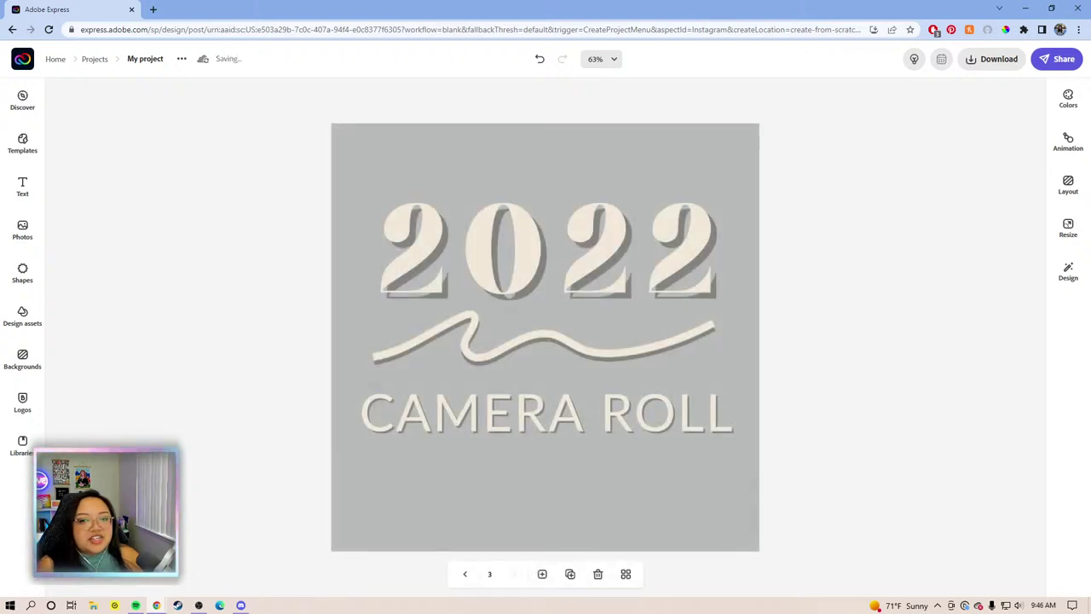
mouse_move(822, 348)
left_mouse_down()
mouse_move(227, 213)
mouse_move(202, 176)
left_mouse_up()
left_click(201, 179)
key("Delete")
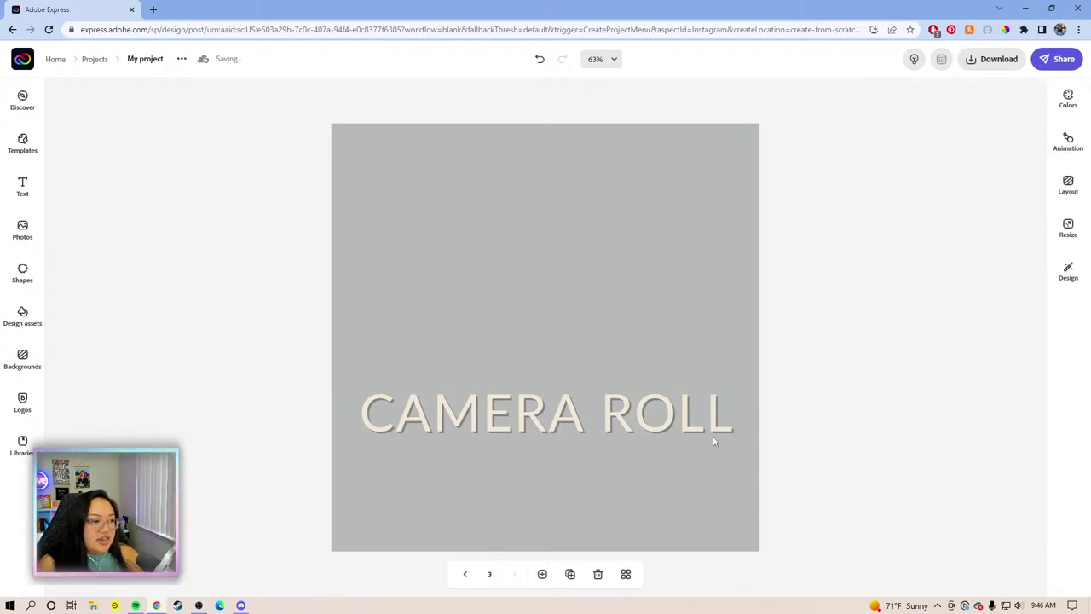
Remove the shadow from the CAMERA ROLL text and move the text down near the page's lower edge
left_click(682, 399)
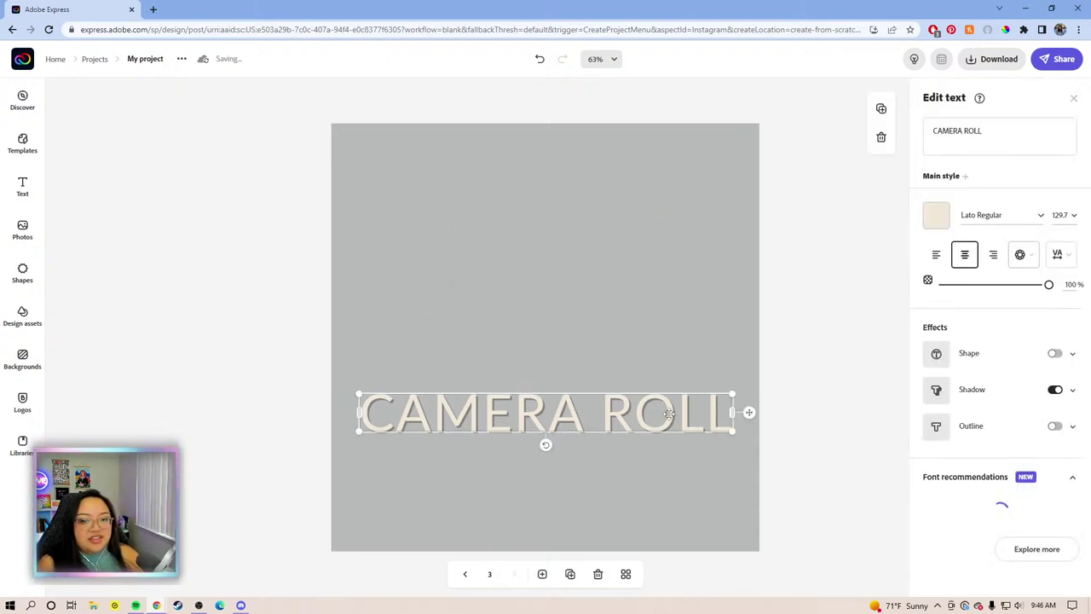
left_click(1054, 389)
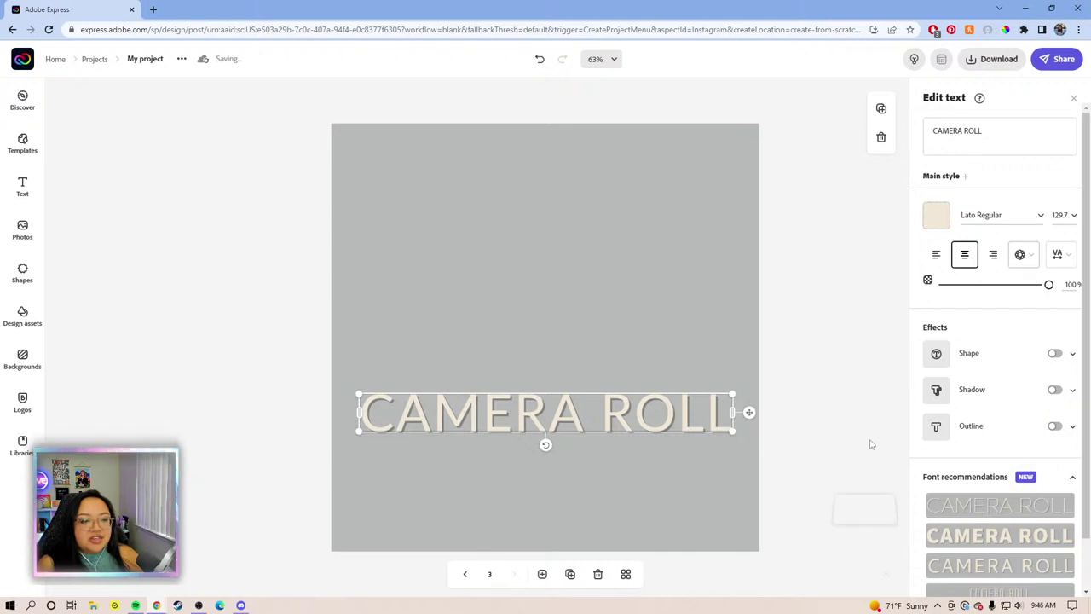
left_click_drag(645, 412, 643, 492)
left_click(824, 331)
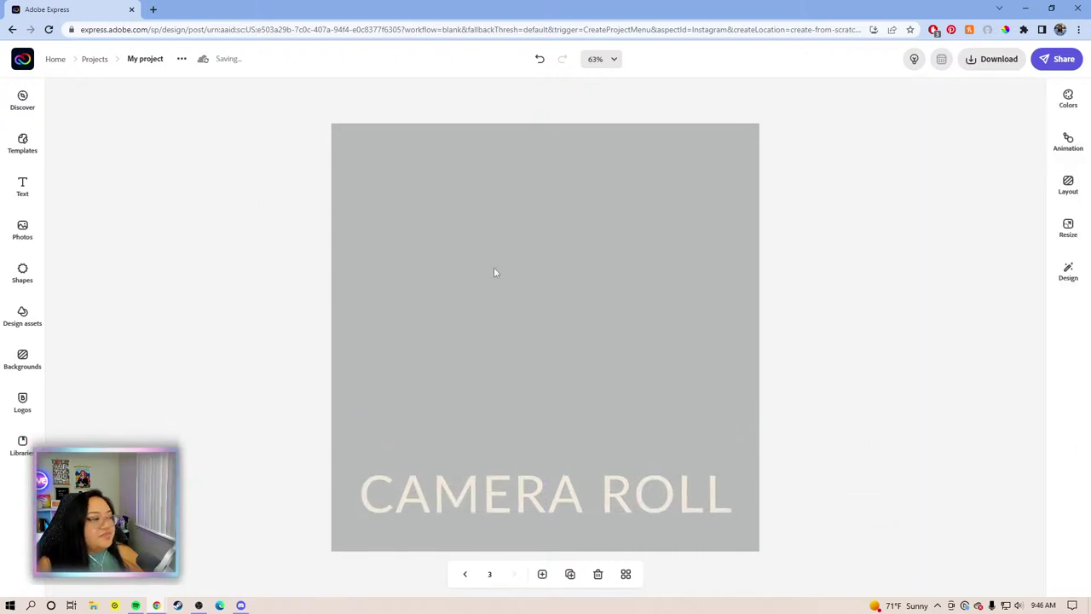
Clear the "line" shape search and add the basic smiley face shape to the middle of the page
left_click(22, 273)
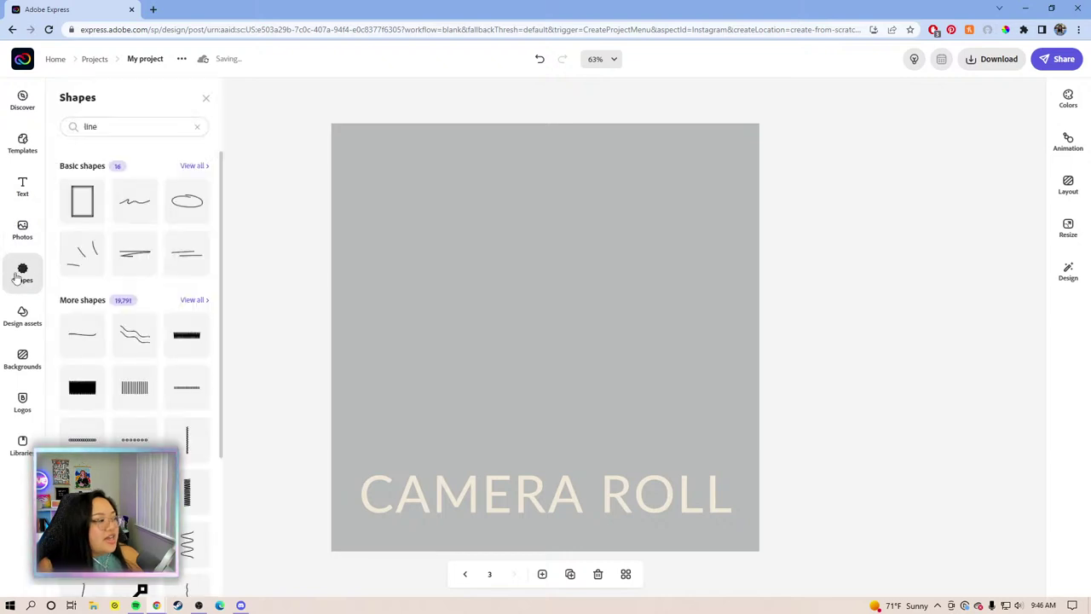
left_click(197, 127)
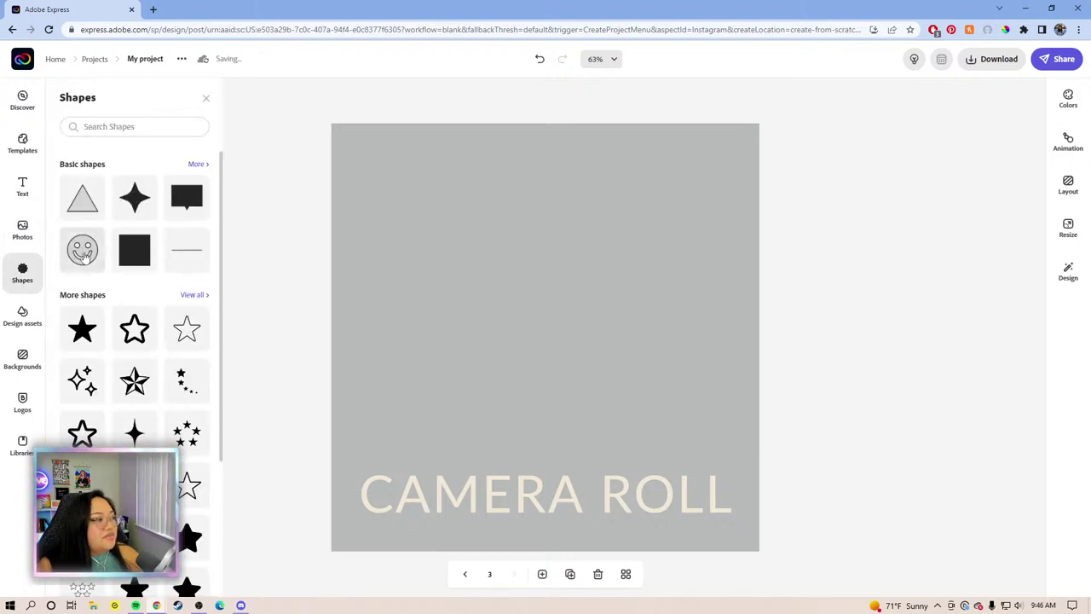
left_click_drag(546, 320, 544, 337)
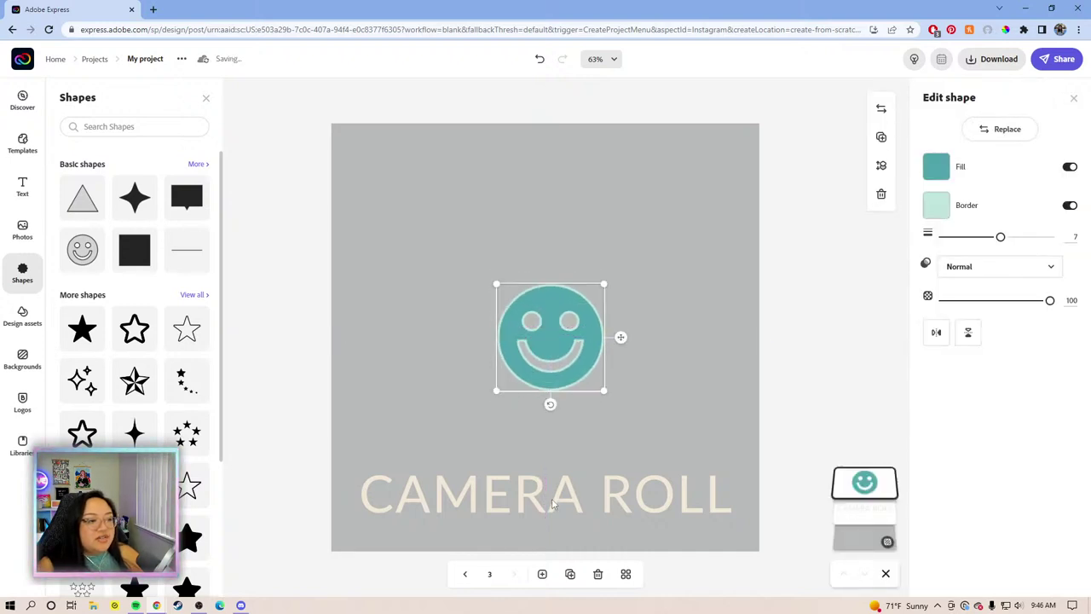
Replace the CAMERA ROLL text with "HAVE A NICE DAY"
left_click(551, 504)
left_click(993, 130)
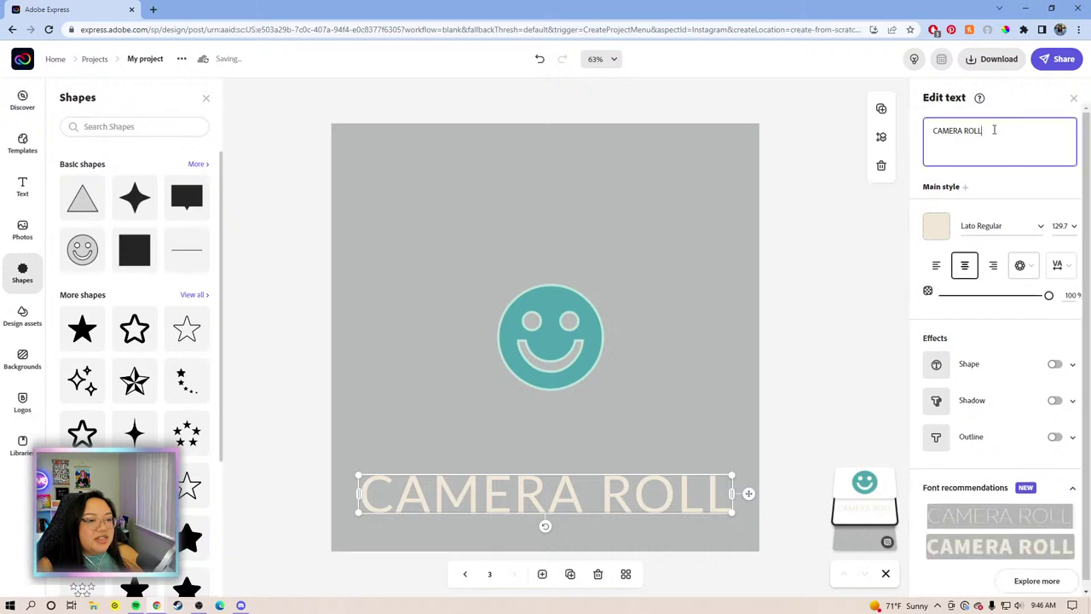
left_click_drag(994, 130, 932, 134)
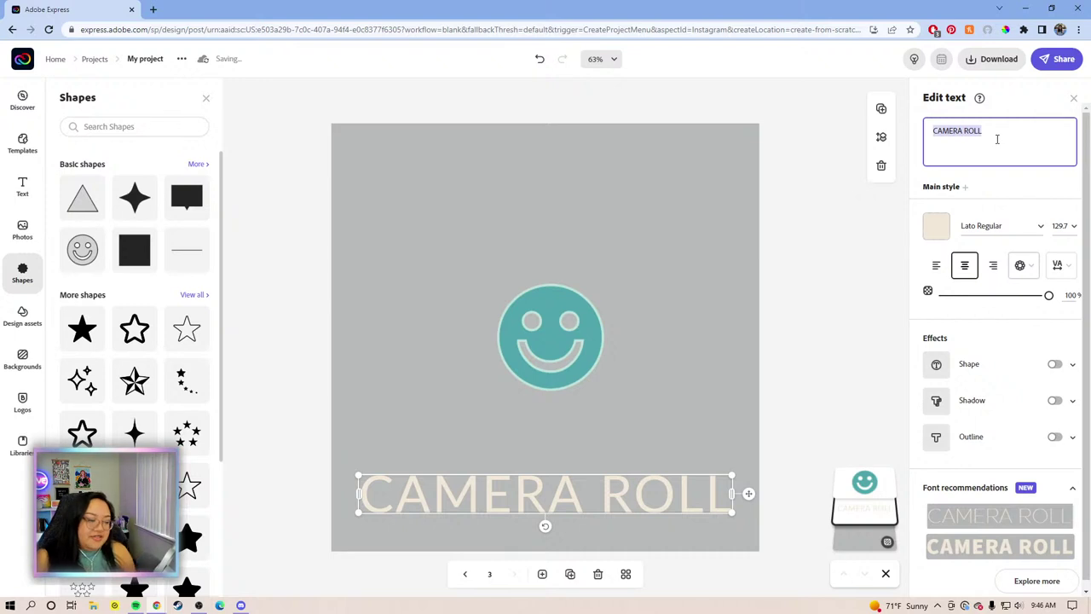
type("h")
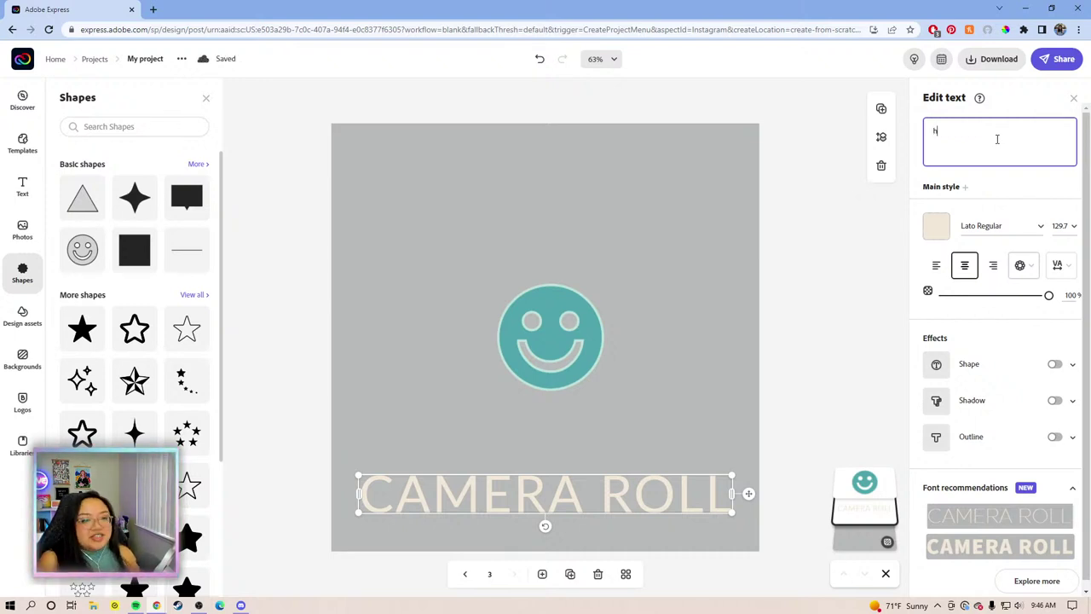
type("H")
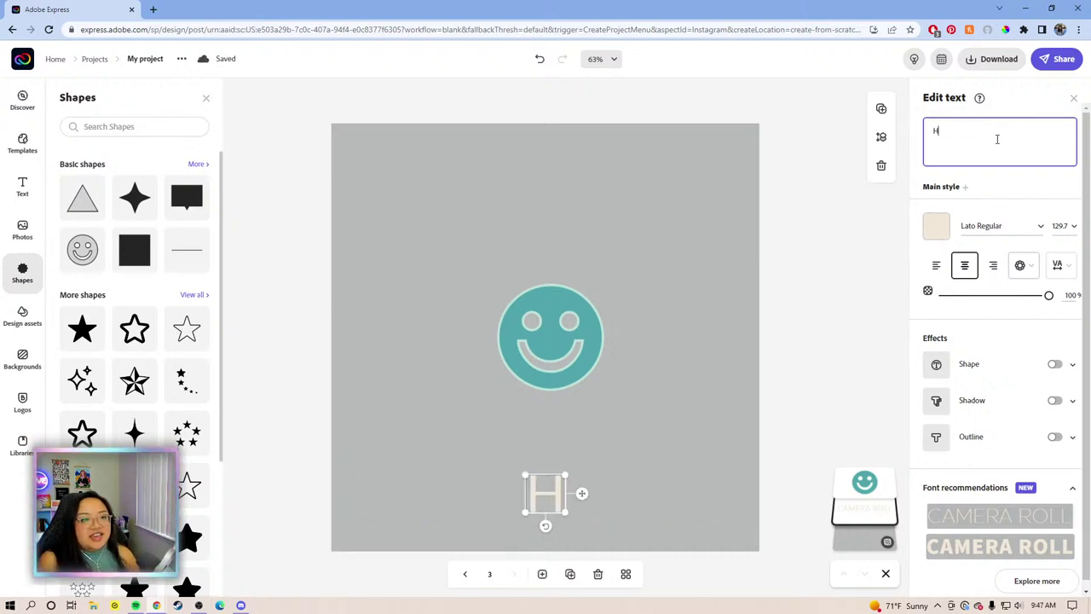
type("AVE ")
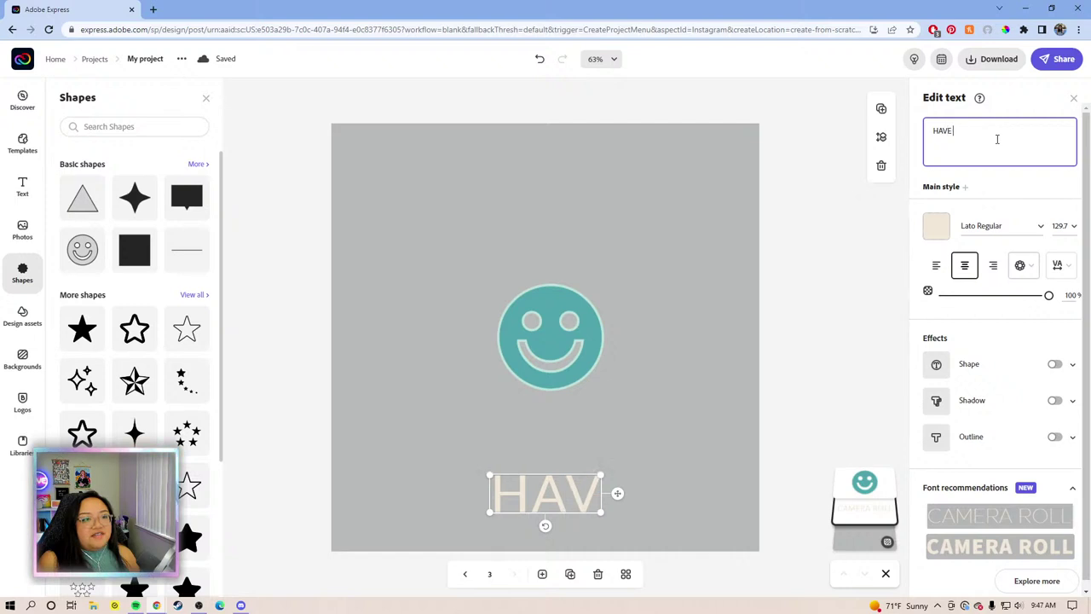
type("A NICE DAY")
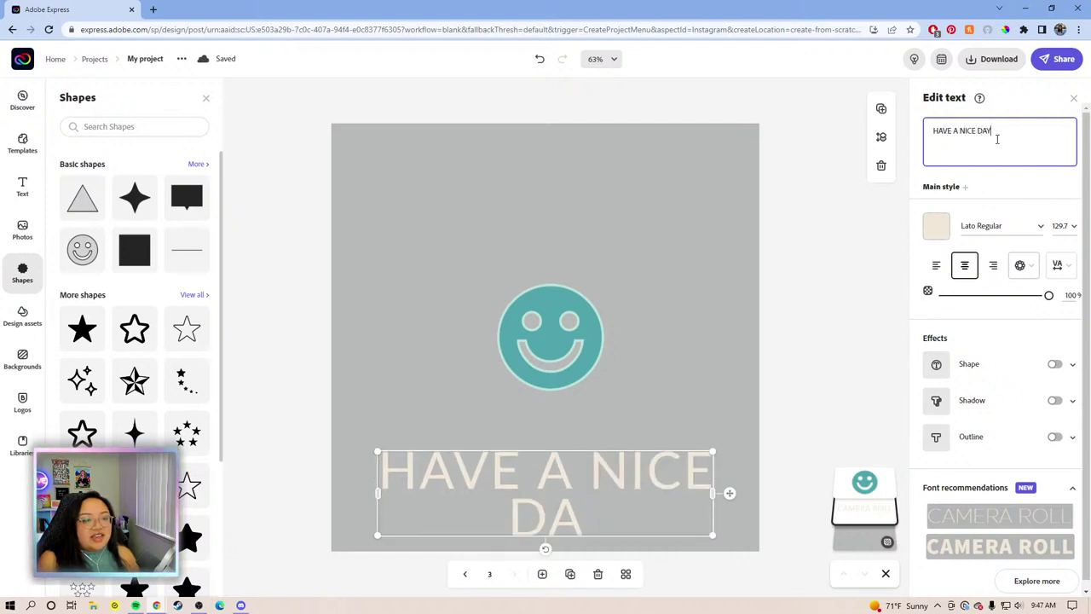
Arrange "HAVE A NICE DAY" in a full circle, enlarge it to about size 169, and move it toward the page's upper-left corner
left_click(1025, 270)
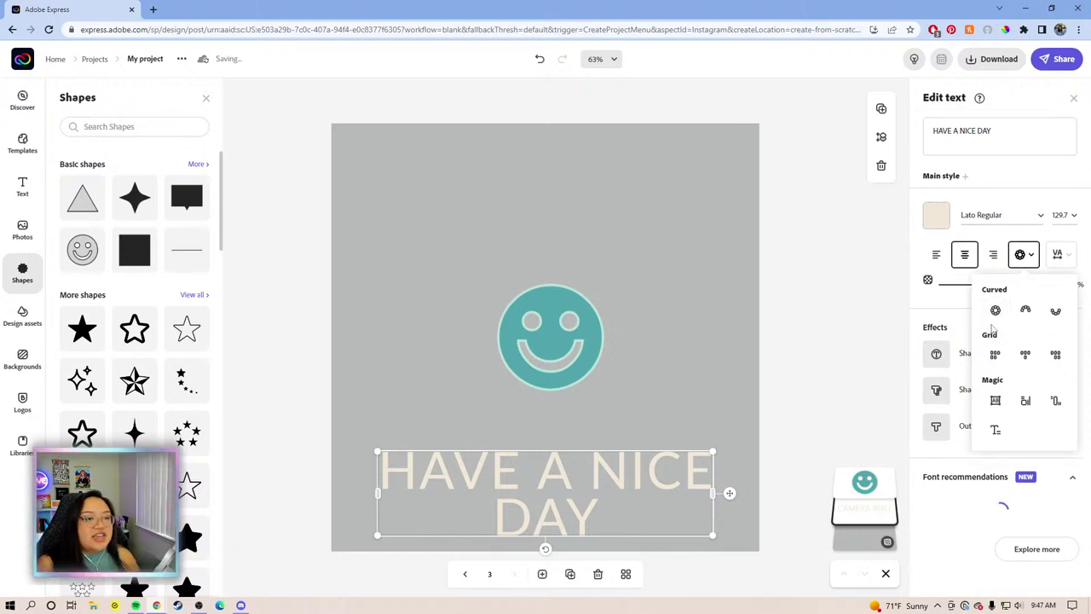
left_click(994, 310)
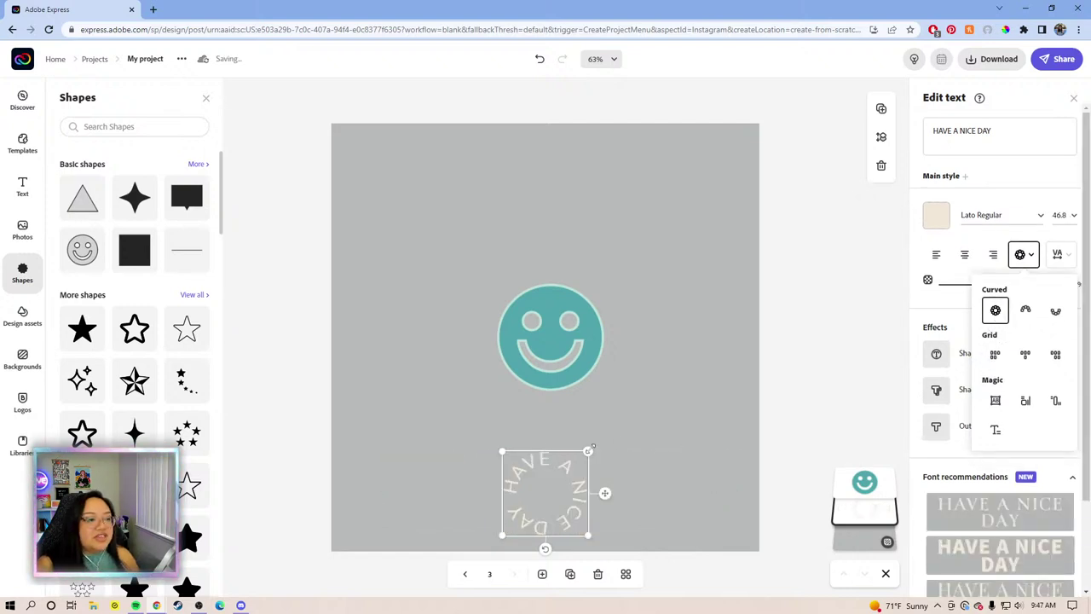
left_click_drag(592, 447, 857, 229)
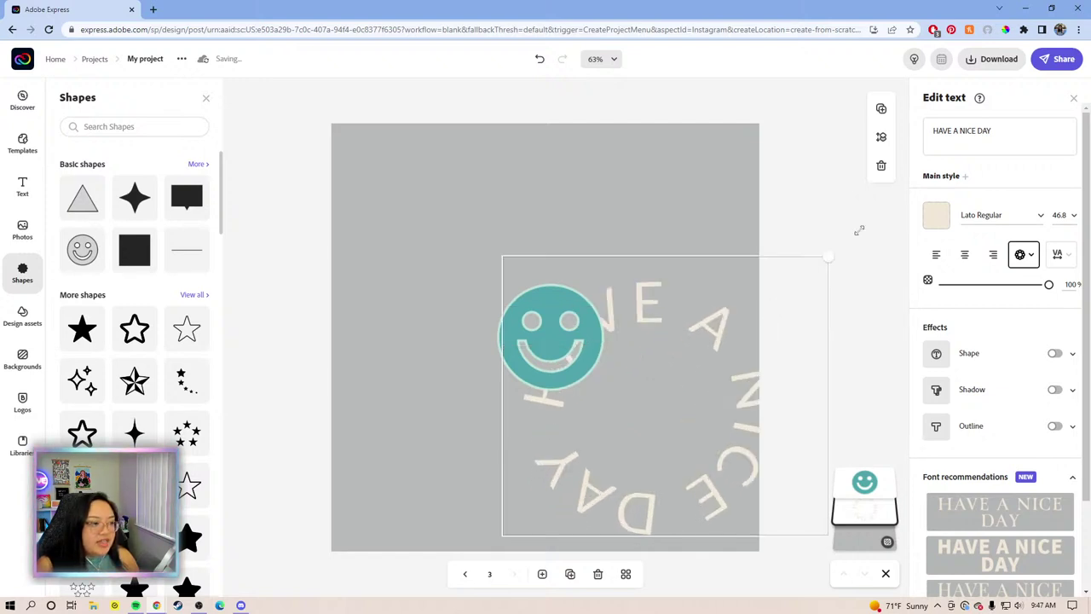
left_click_drag(702, 270, 554, 231)
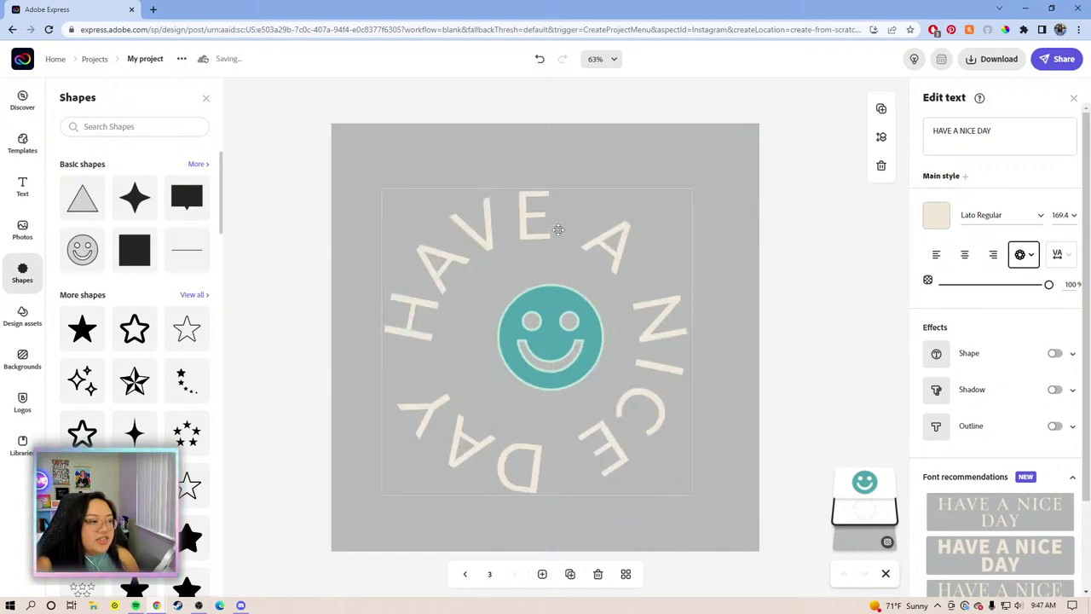
left_click_drag(434, 160, 418, 142)
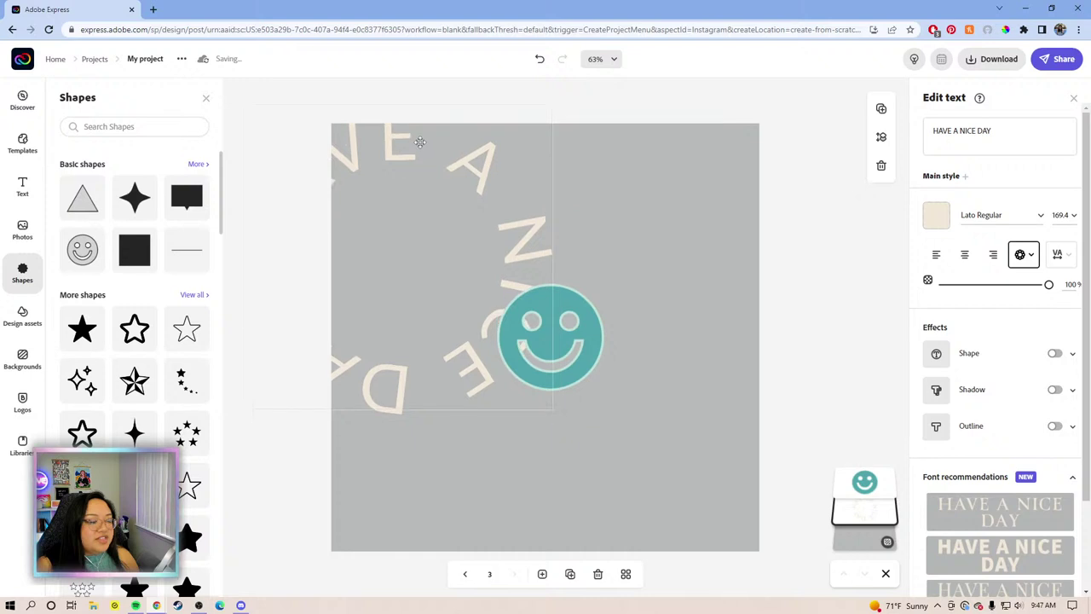
Enlarge the smiley face to about three quarters of the page width and center it on the page
left_click(590, 323)
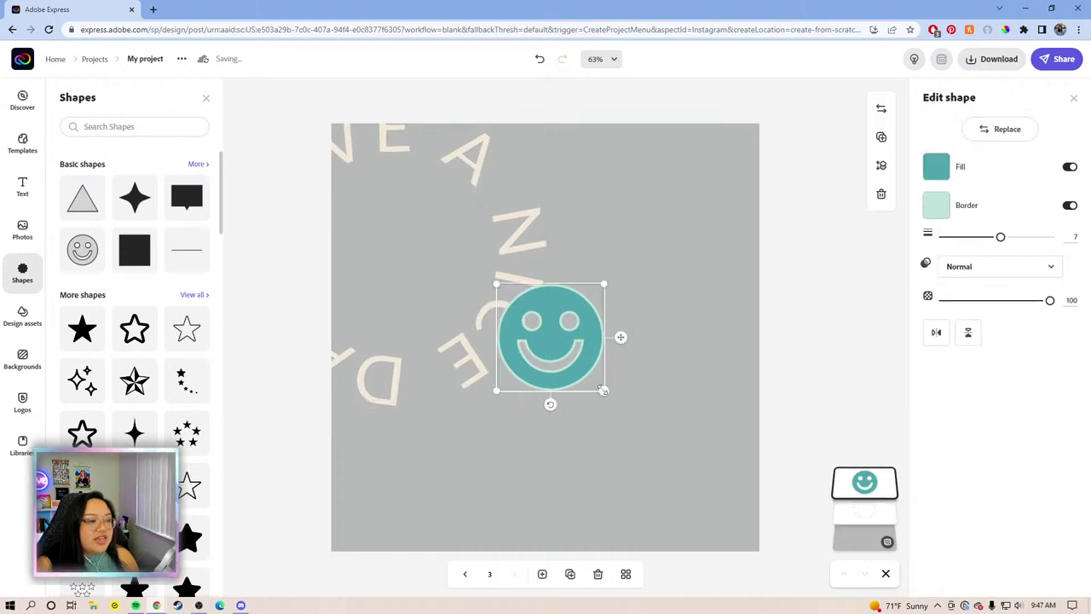
left_click_drag(604, 390, 765, 533)
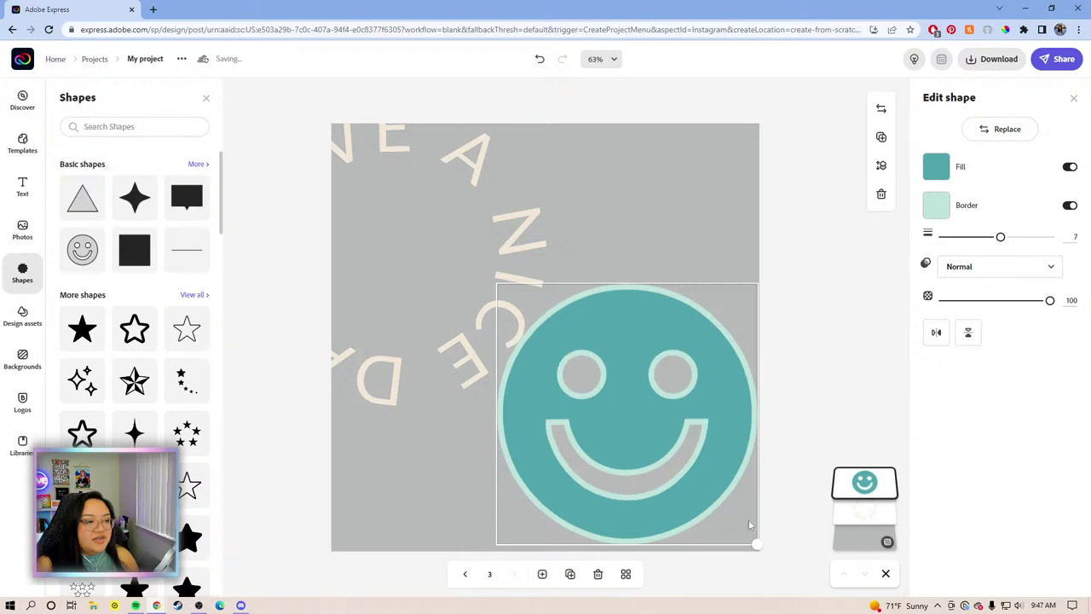
left_click_drag(604, 315, 563, 267)
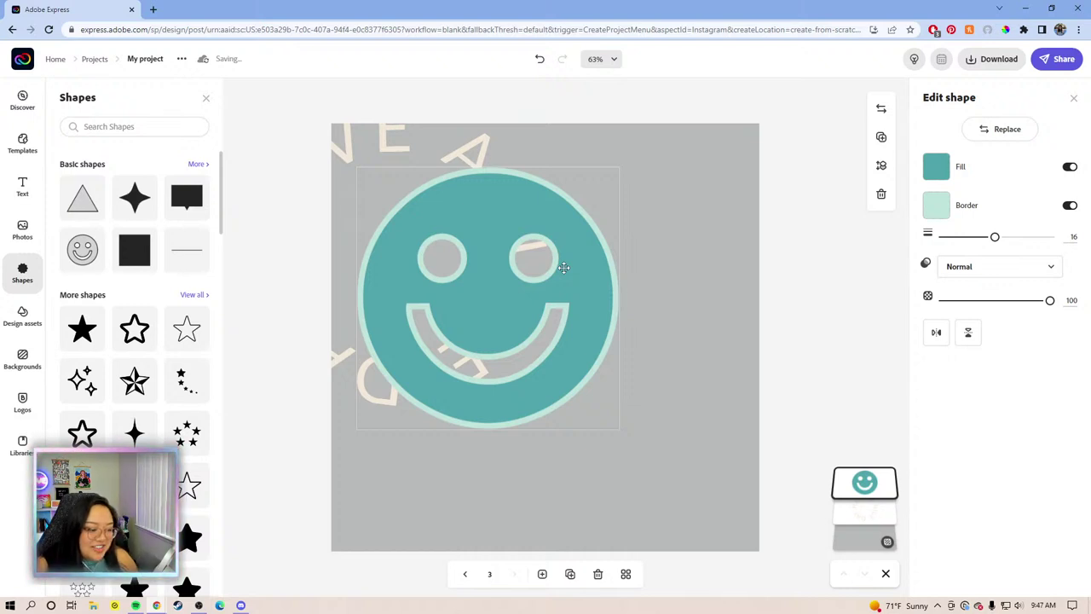
left_click_drag(564, 267, 563, 267)
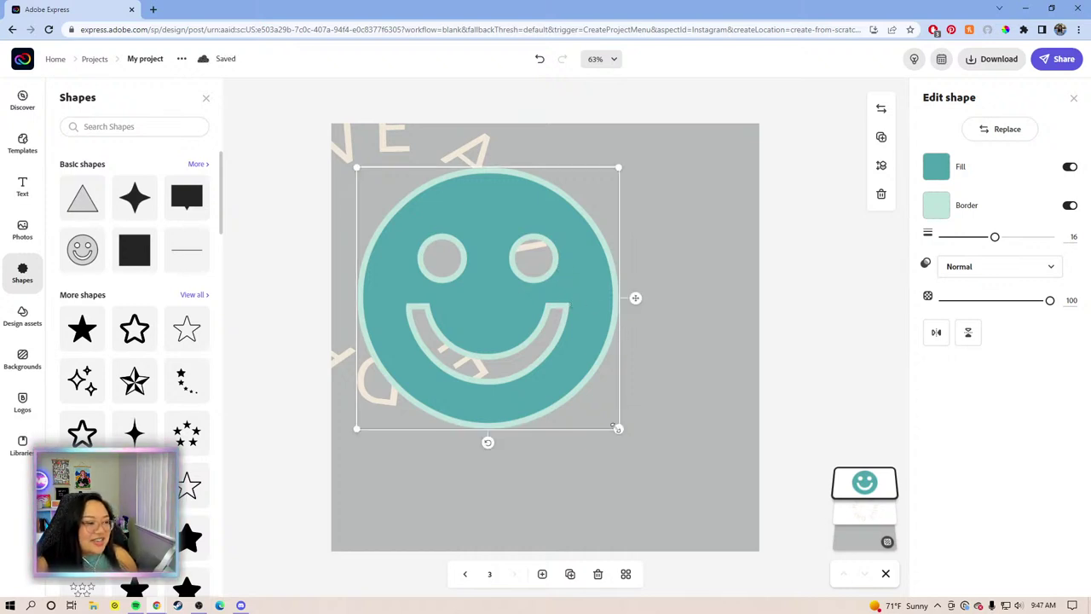
left_click_drag(613, 425, 678, 488)
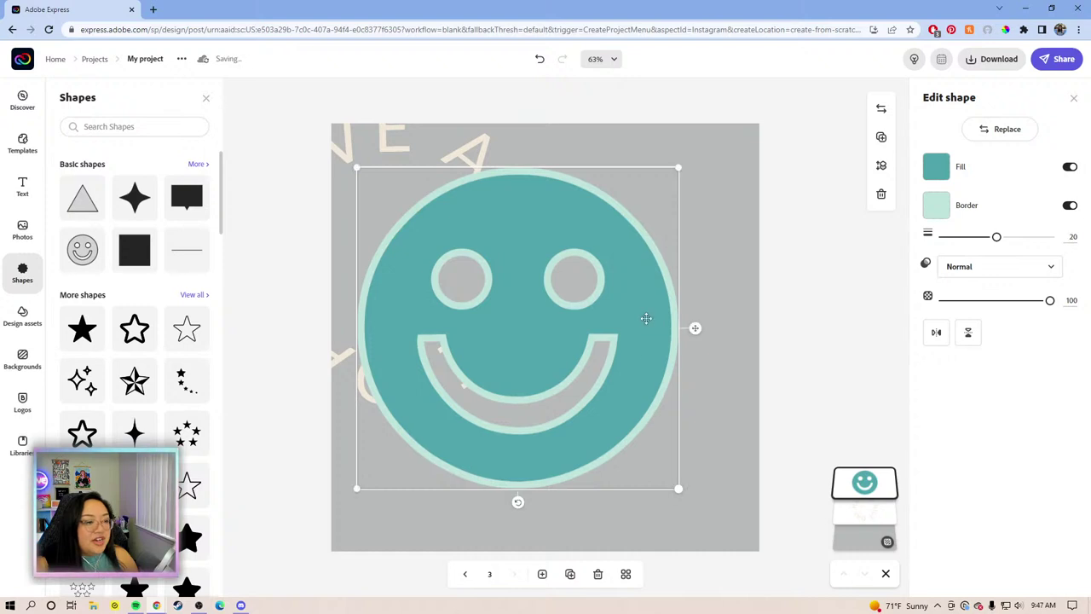
left_click_drag(646, 317, 674, 330)
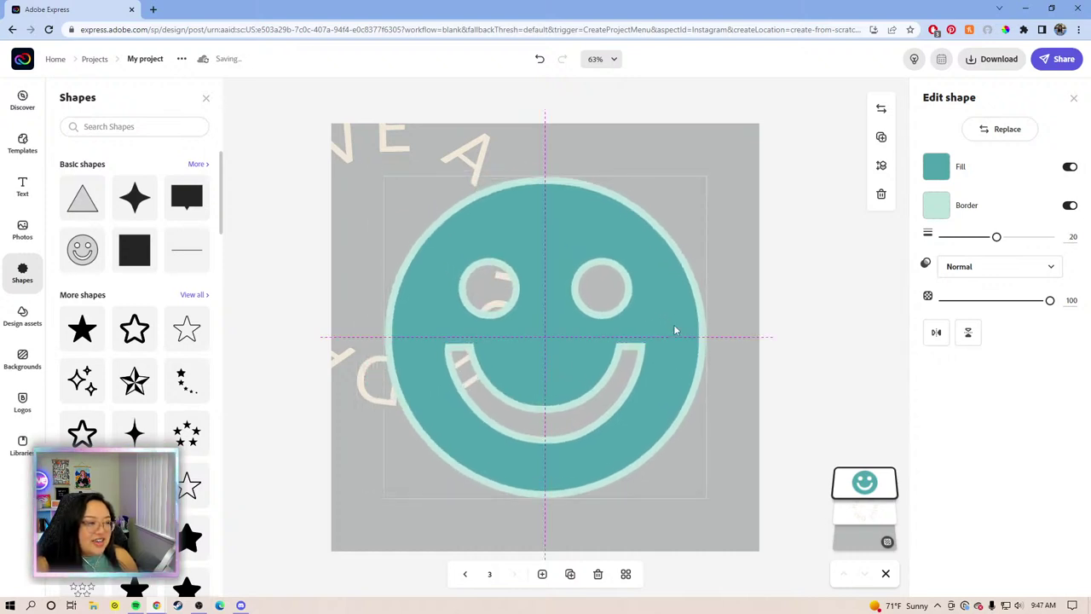
left_click_drag(674, 330, 673, 325)
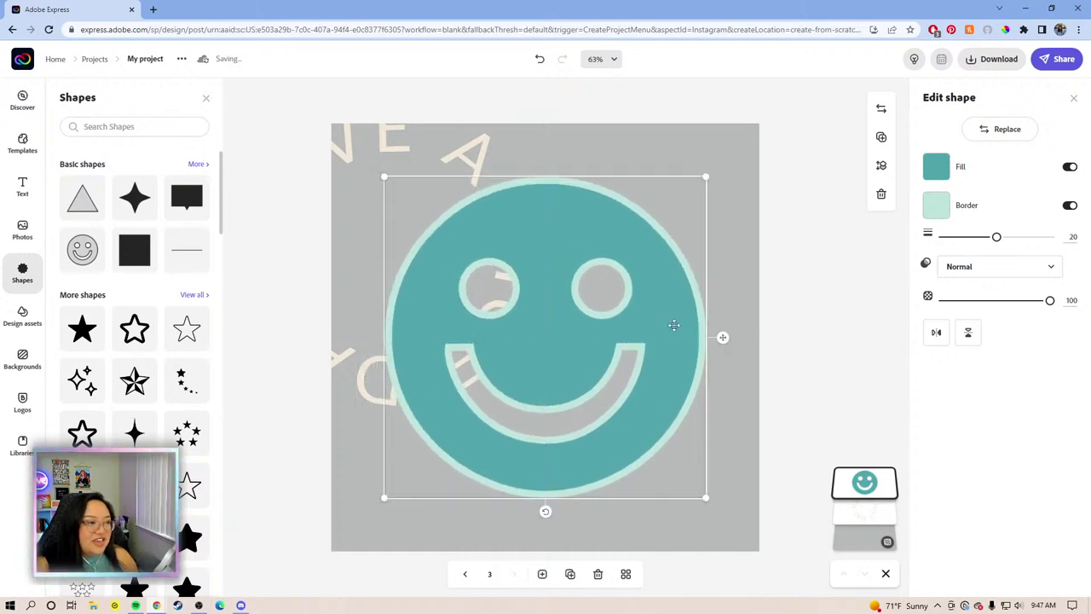
Bring the circular "HAVE A NICE DAY" text in front of the smiley face, move it onto the page, and enlarge it to about size 217
left_click(468, 156)
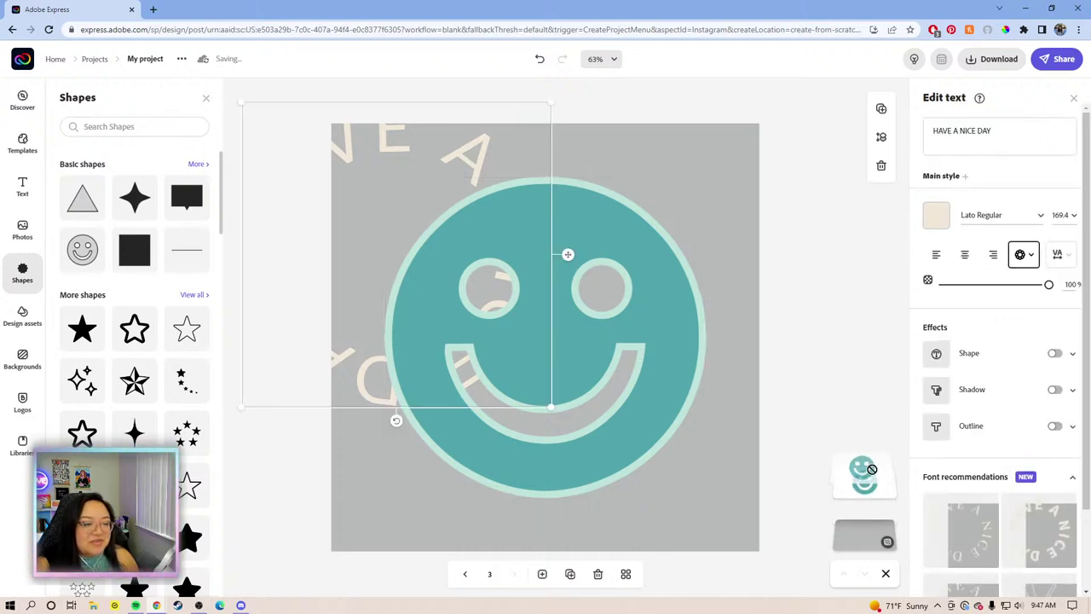
left_click_drag(866, 519, 864, 482)
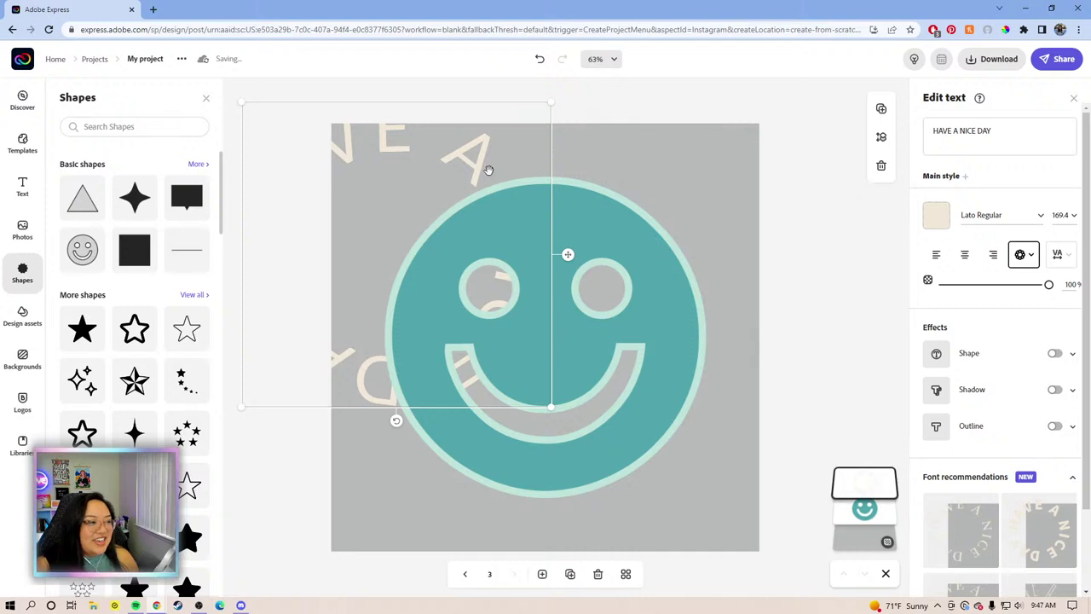
left_click_drag(473, 152, 584, 188)
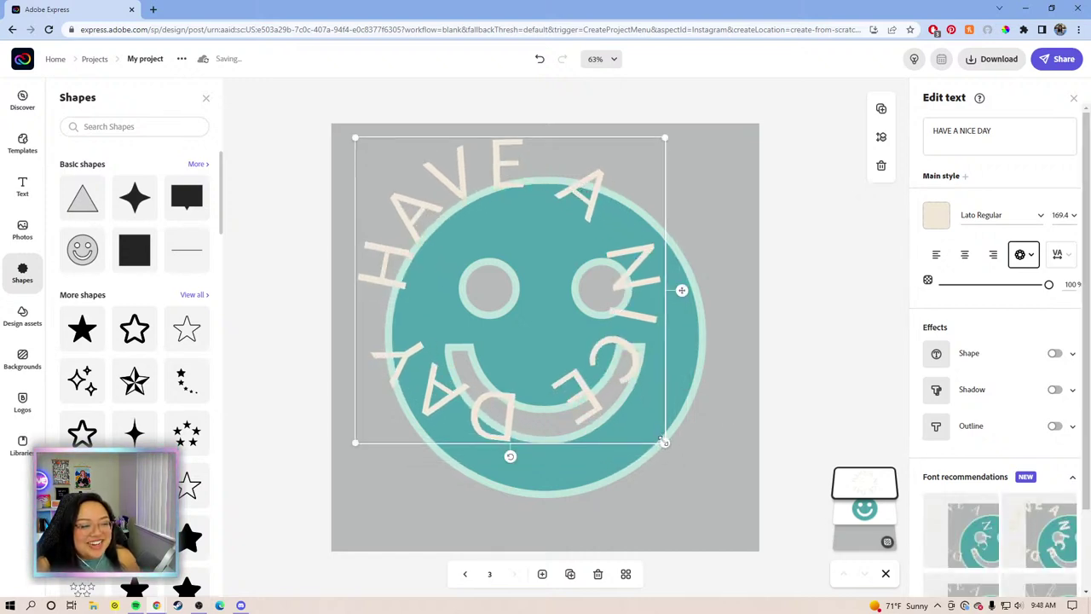
left_click_drag(663, 442, 748, 526)
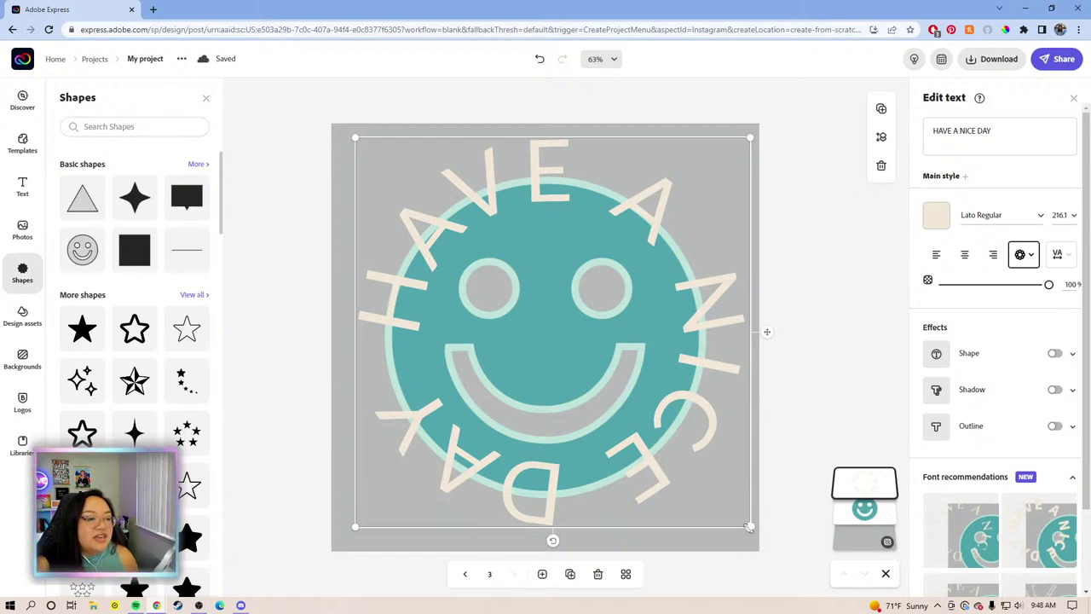
mouse_move(750, 528)
left_mouse_down()
mouse_move(601, 389)
mouse_move(536, 383)
mouse_move(748, 524)
mouse_move(688, 480)
mouse_move(747, 537)
left_mouse_up()
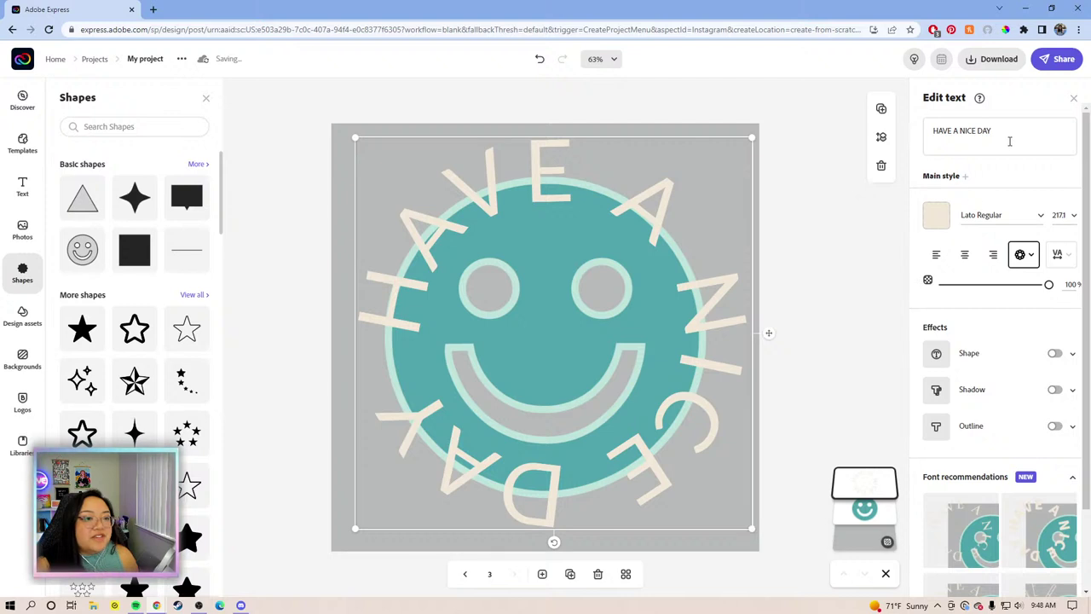
Repeat the phrase so the ring reads "HAVE A NICE DAY HAVE A NICE DAY", and shift it toward the page's upper-left corner
left_click_drag(992, 131, 930, 124)
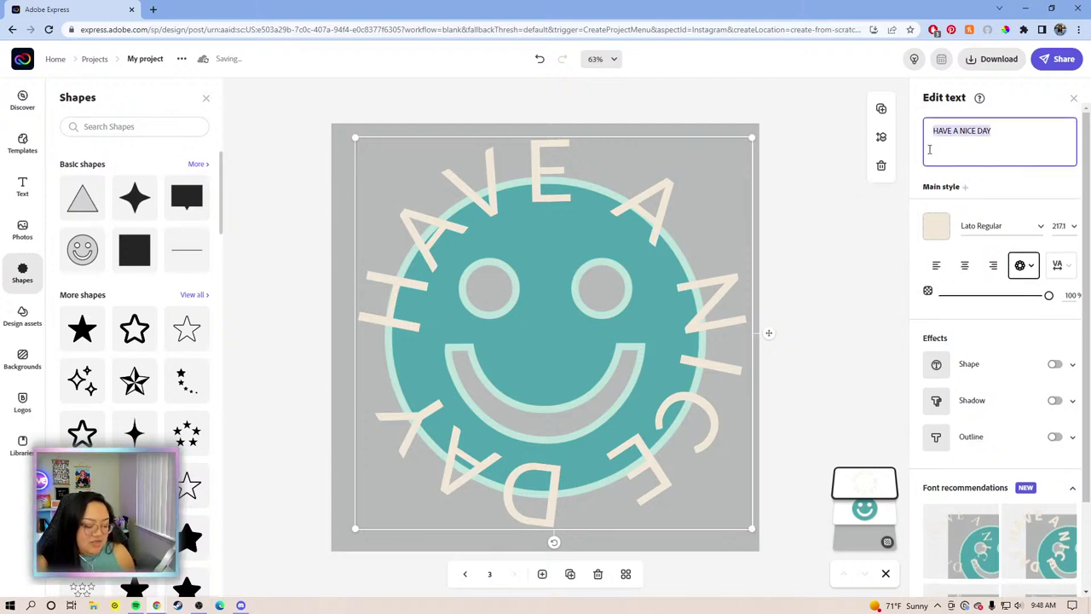
key("ctrl+c")
left_click(996, 134)
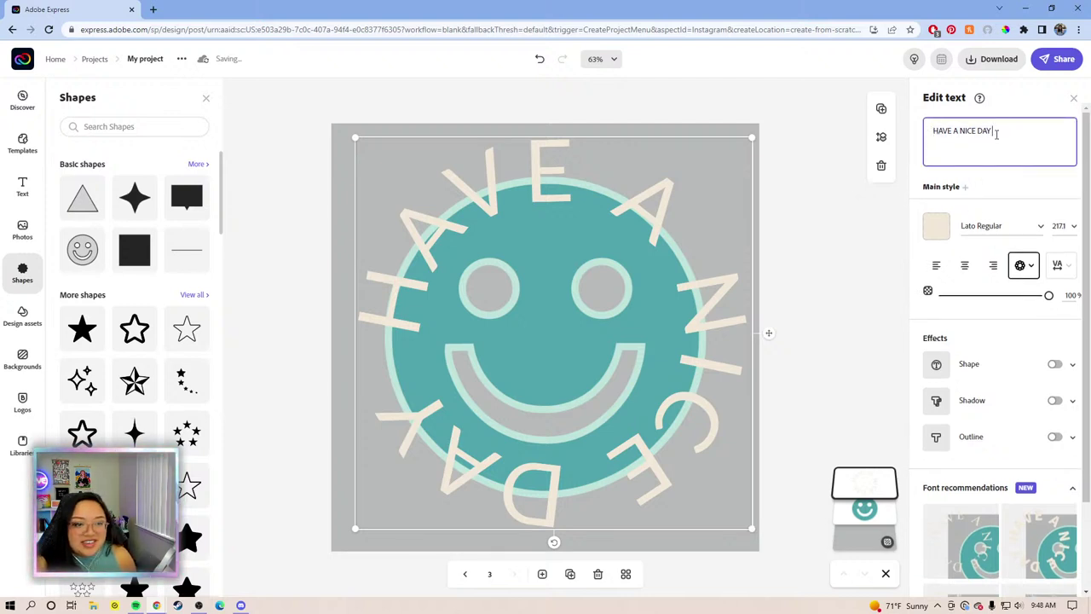
key("ctrl+v")
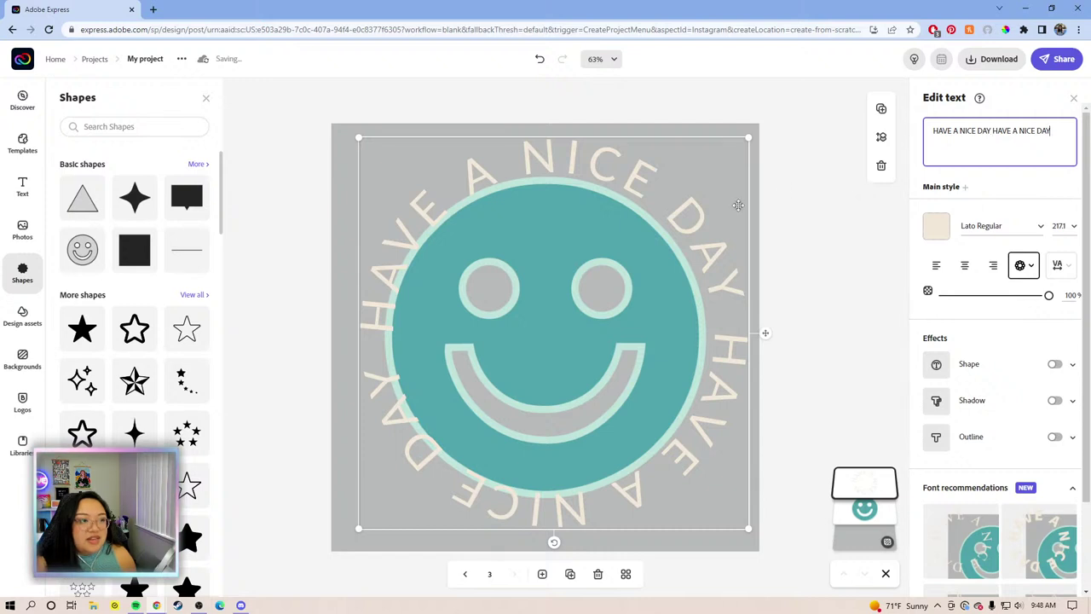
left_click(687, 228)
left_click_drag(687, 228, 638, 159)
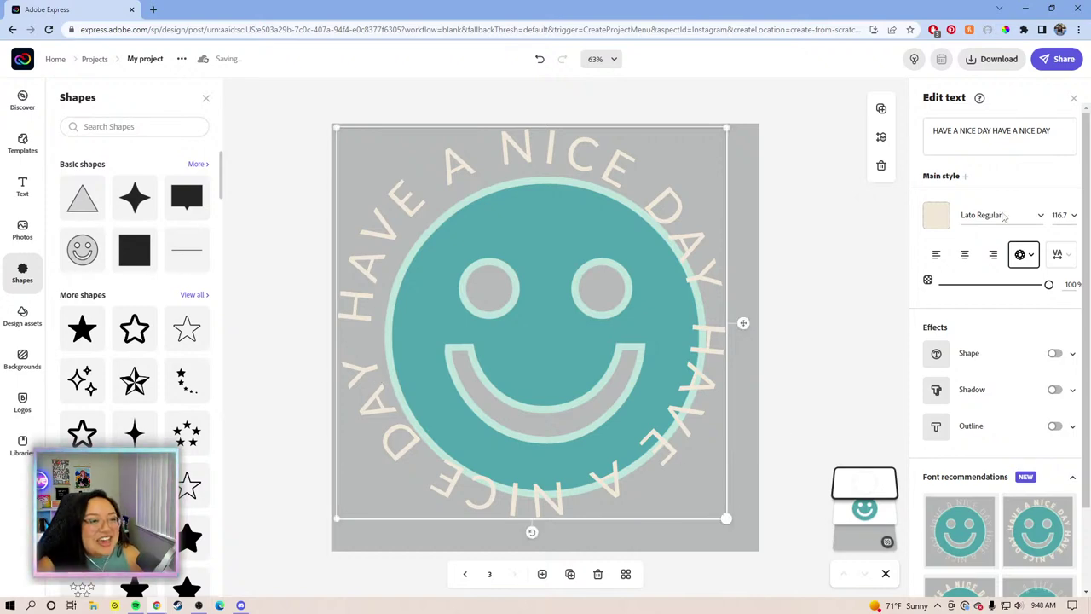
Add a third "HAVE A NICE DAY" to the circular text
left_click(1059, 142)
key("ctrl+v")
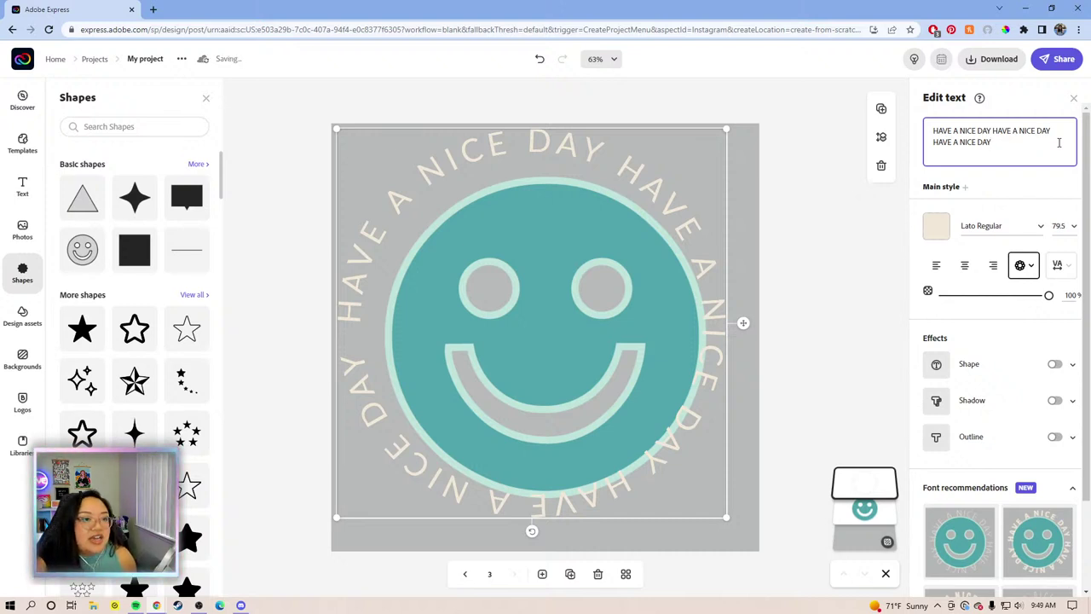
left_click_drag(1004, 148, 898, 150)
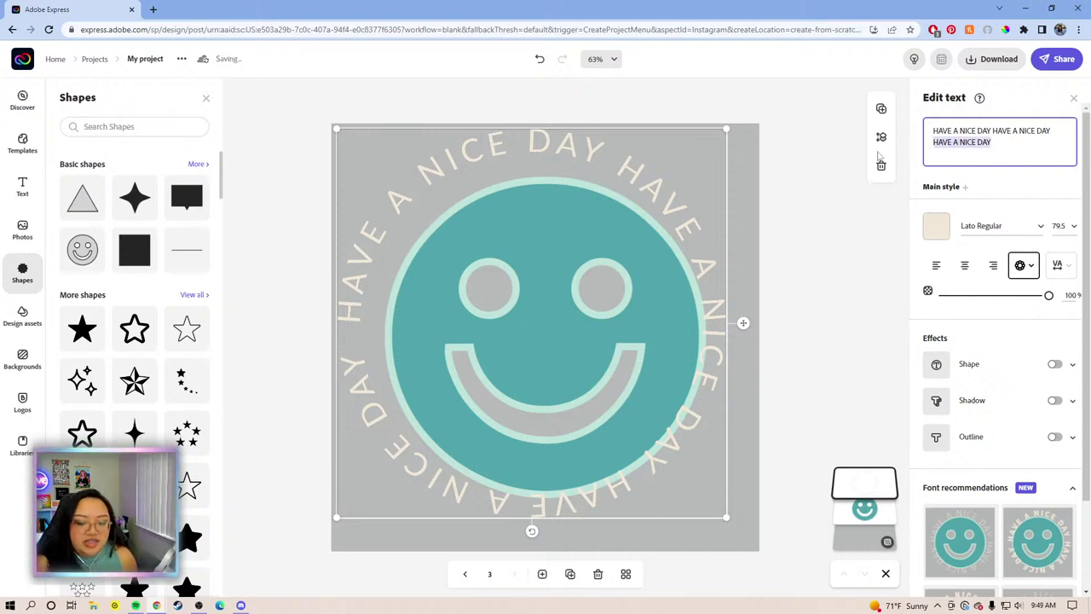
left_click(880, 155)
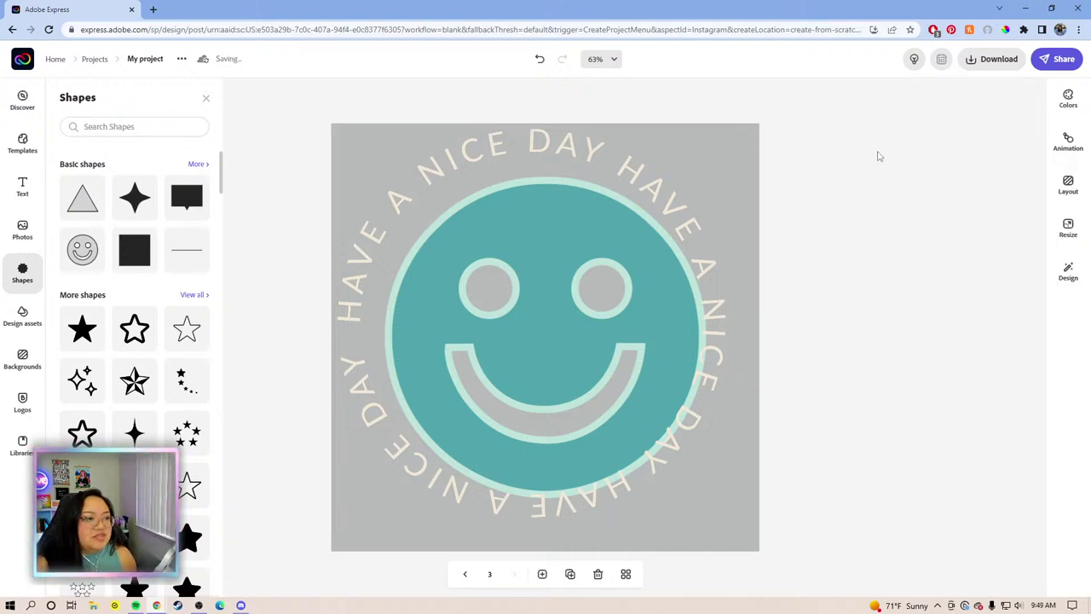
left_click(658, 198)
key("Delete")
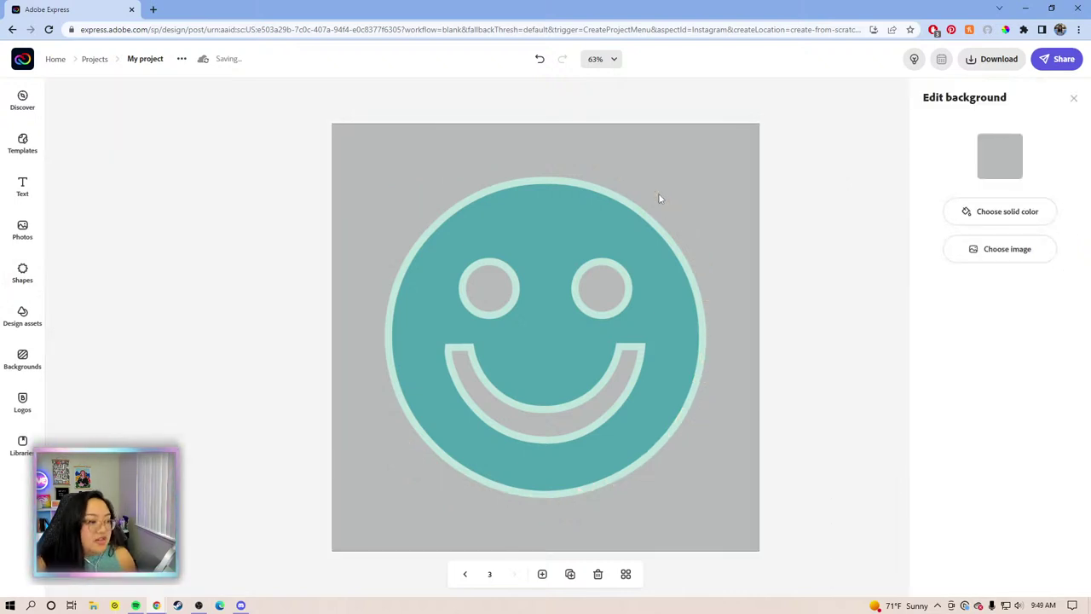
key("ctrl+z")
Remove the third "HAVE A NICE DAY" from the circular text
left_click(654, 181)
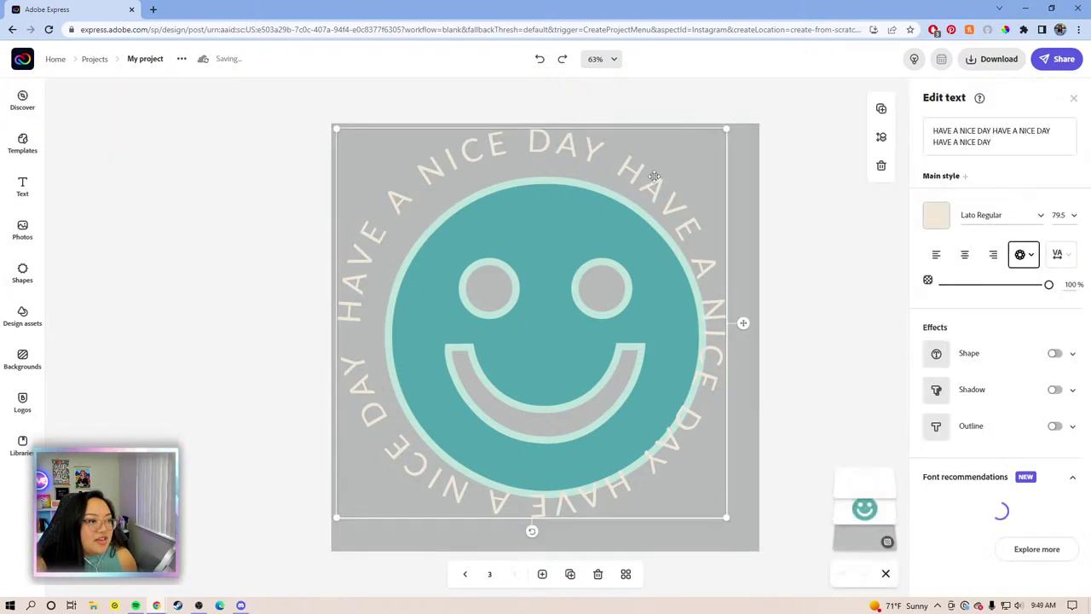
left_click_drag(992, 143, 939, 142)
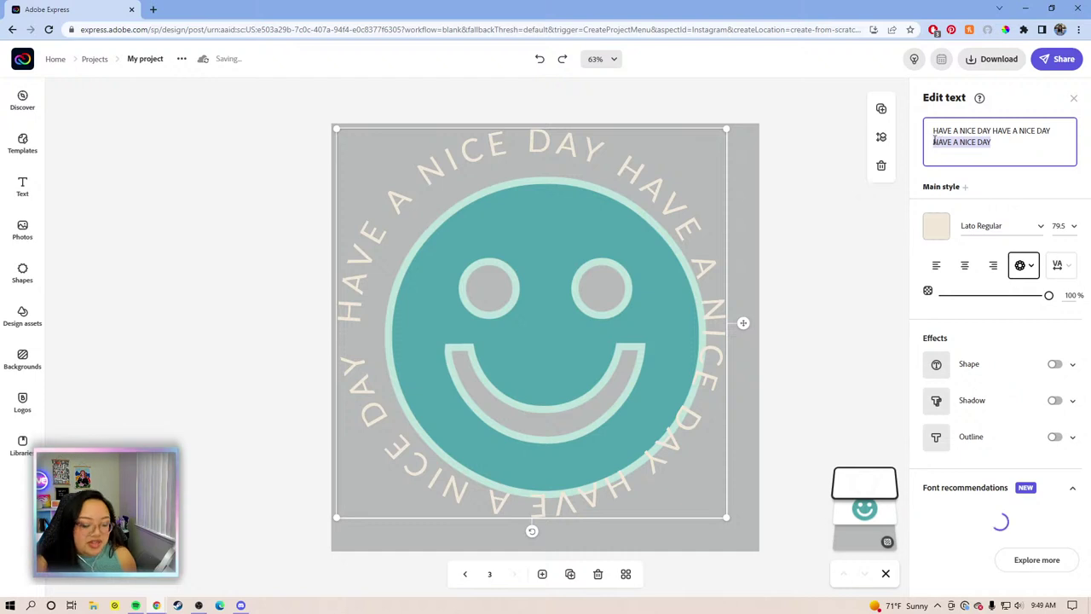
key("BackSpace")
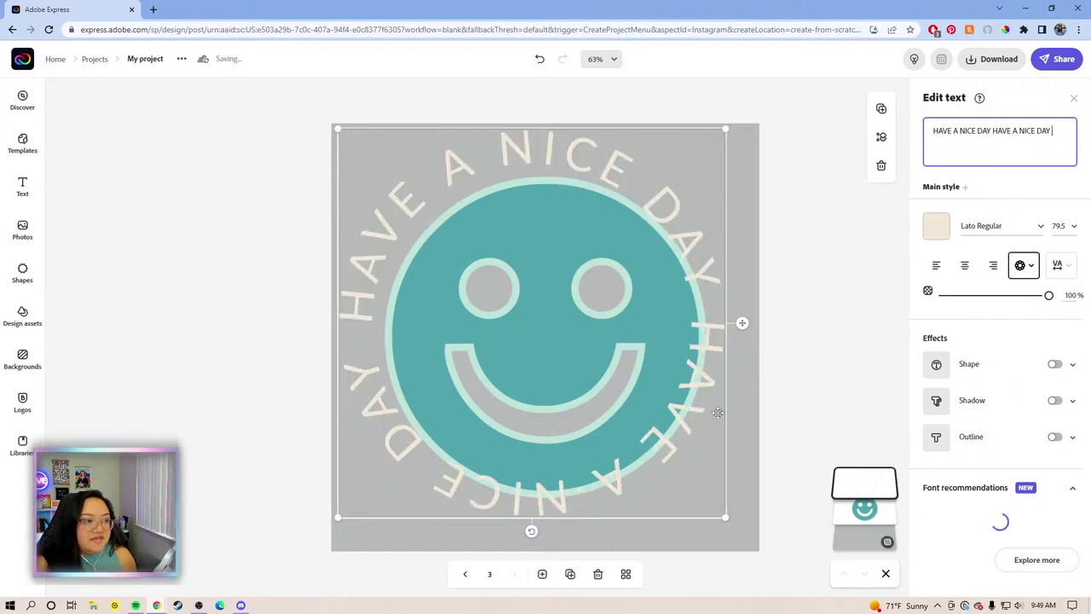
Enlarge the circular text to nearly the full page width, at about size 124, so it surrounds the smiley face
left_click_drag(726, 518, 764, 544)
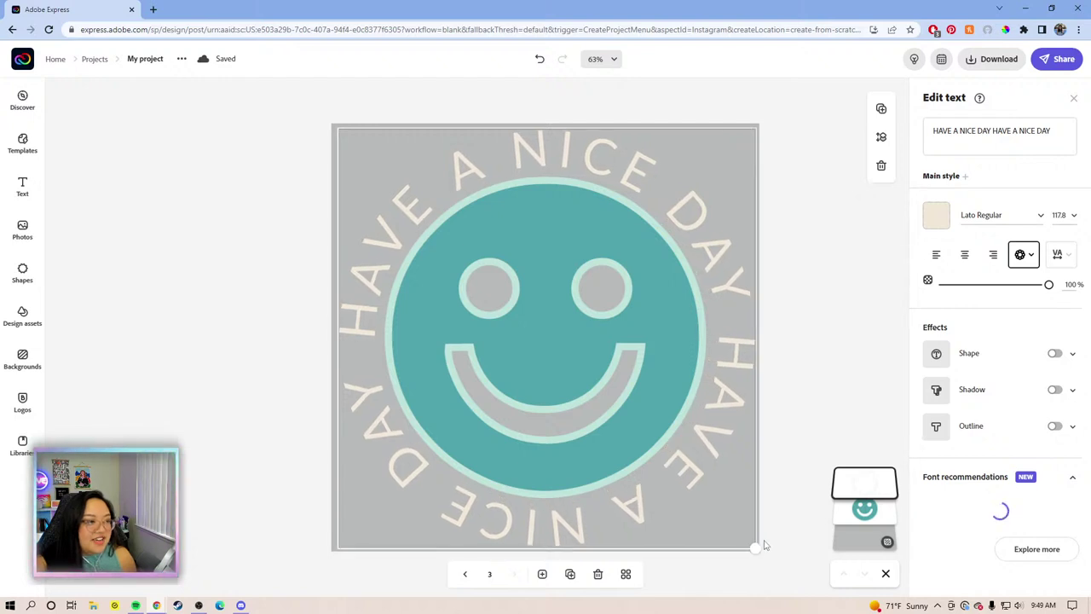
left_click_drag(764, 541, 765, 542)
left_click(608, 333)
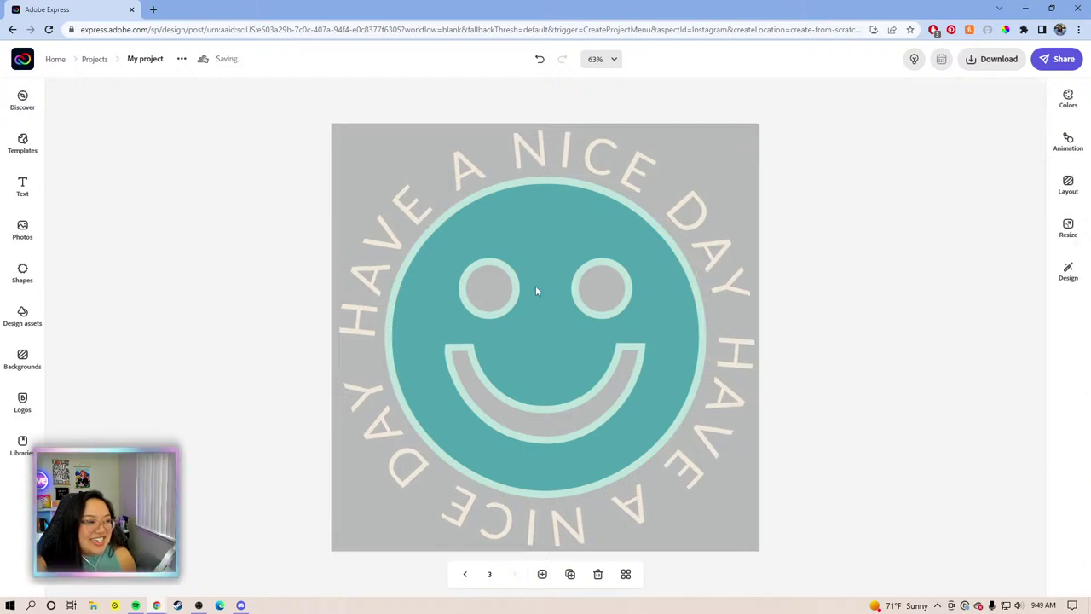
left_click(535, 285)
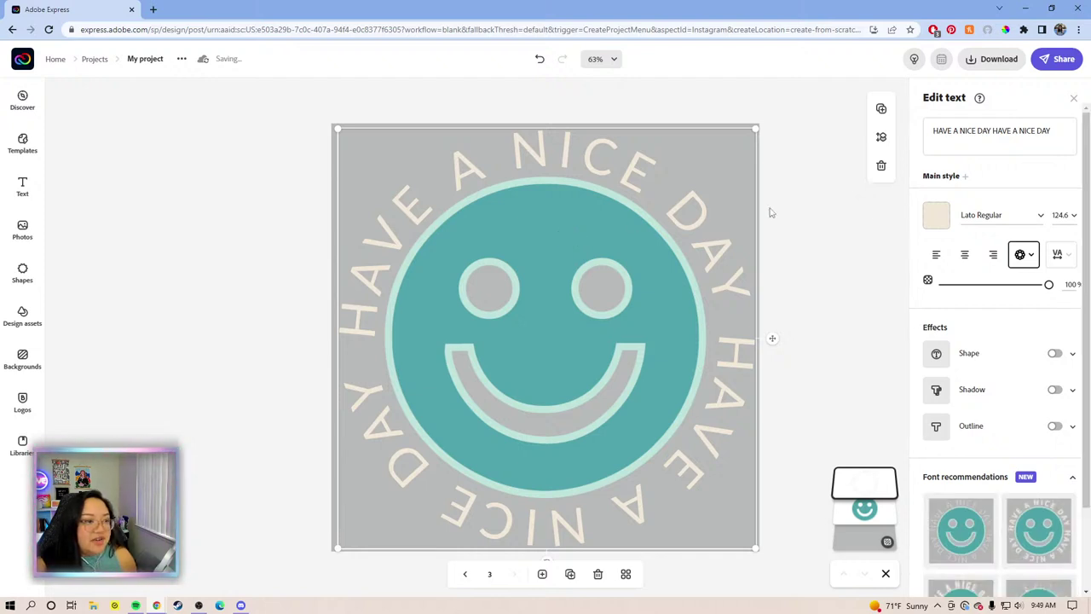
left_click(829, 235)
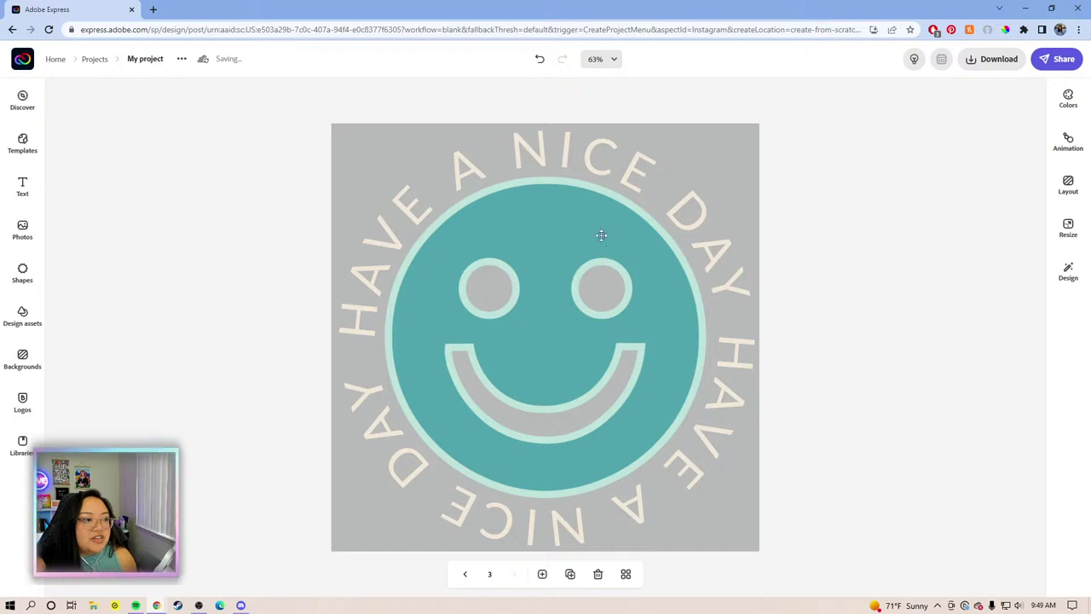
left_click(601, 235)
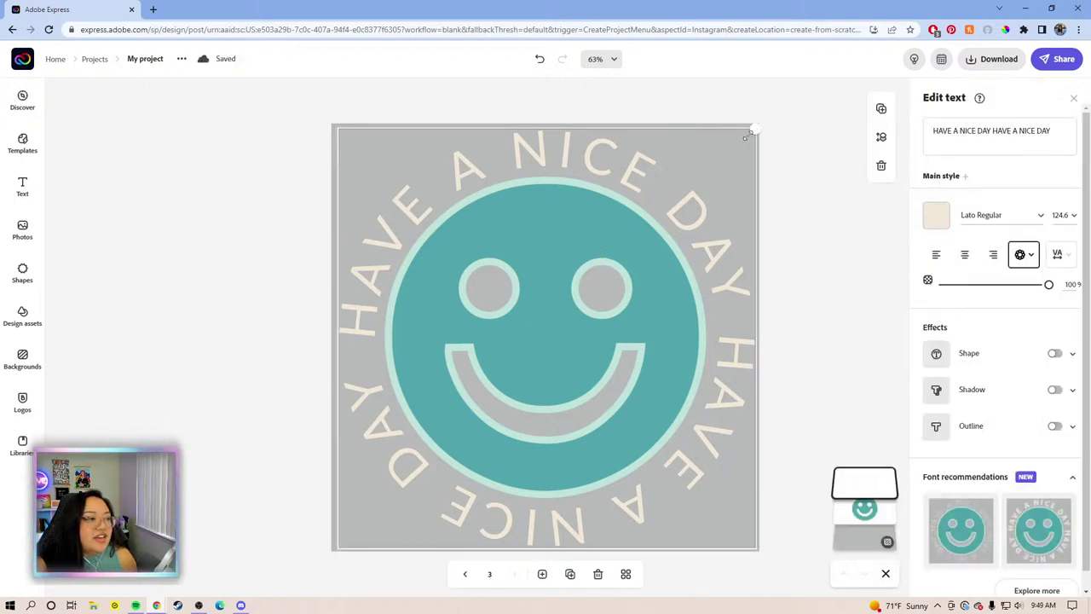
left_click_drag(747, 136, 754, 131)
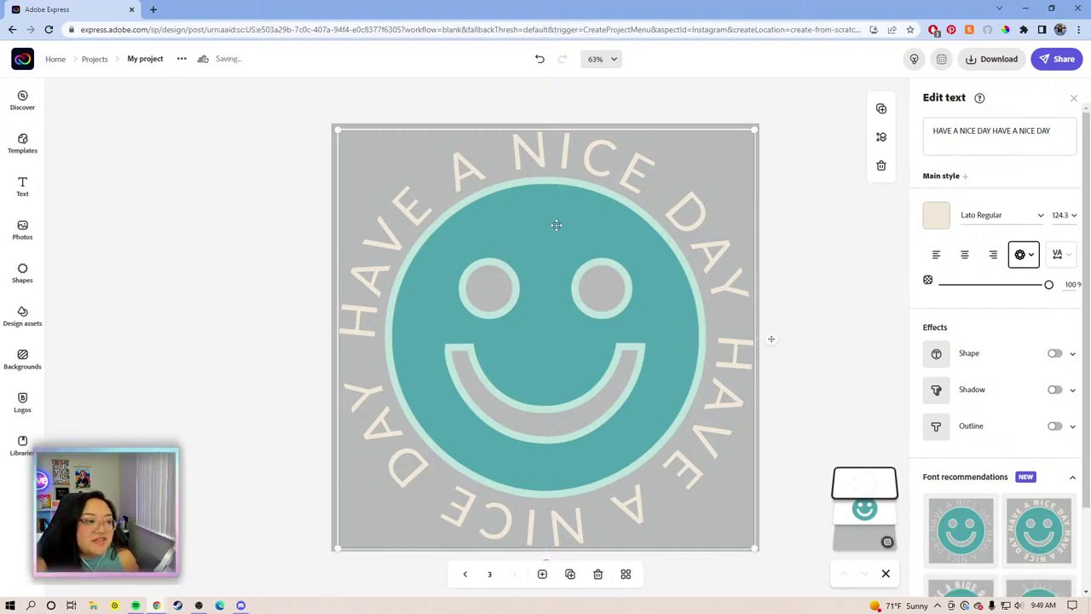
Shrink the smiley face slightly so it clears the surrounding letters, and center it on the page
left_click(878, 513)
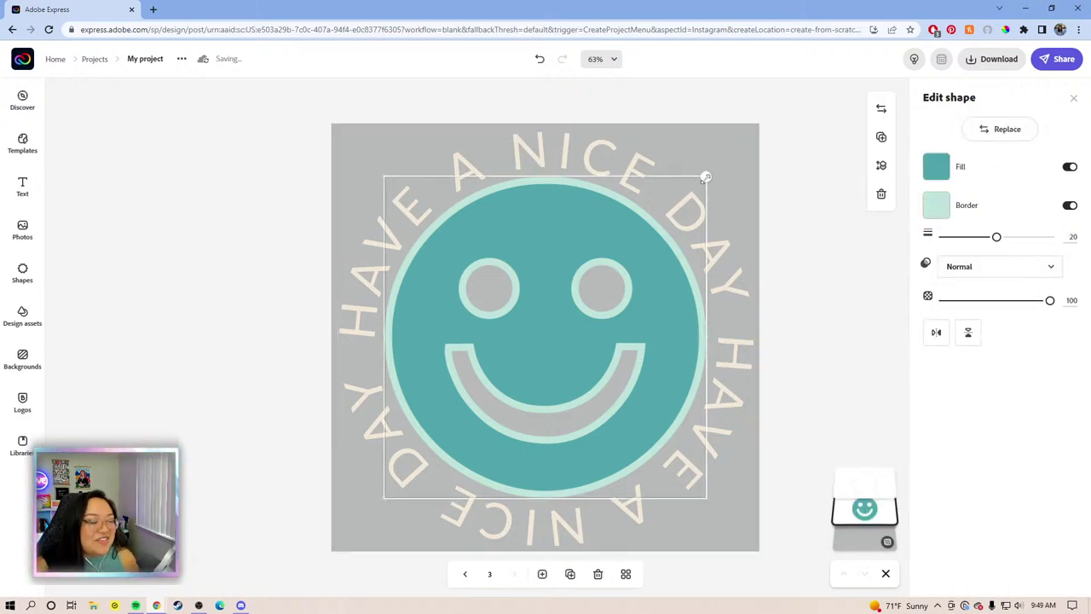
left_click_drag(706, 177, 692, 184)
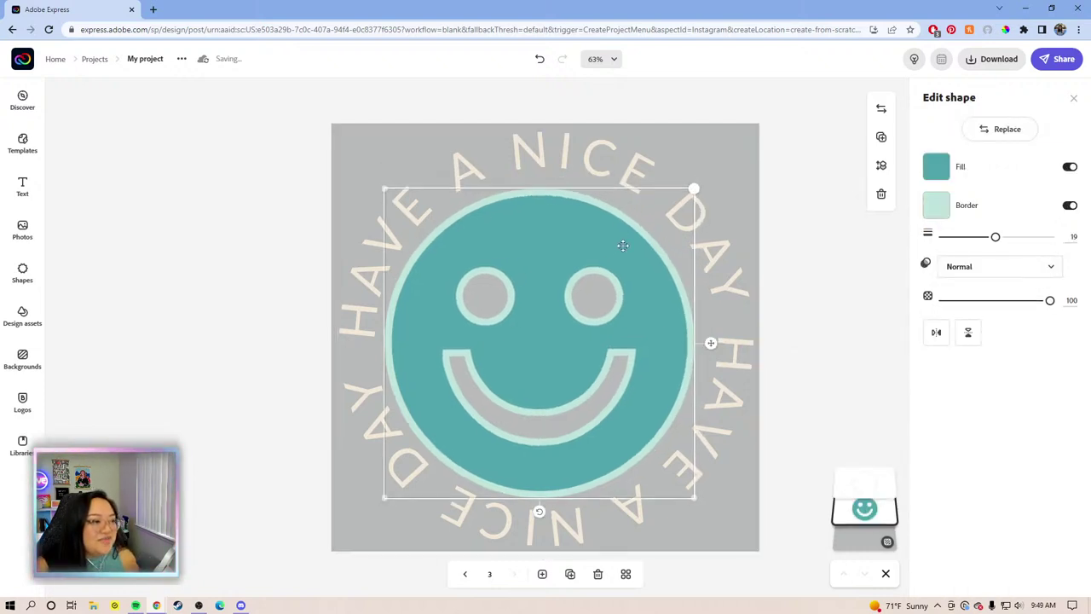
left_click_drag(622, 239, 610, 237)
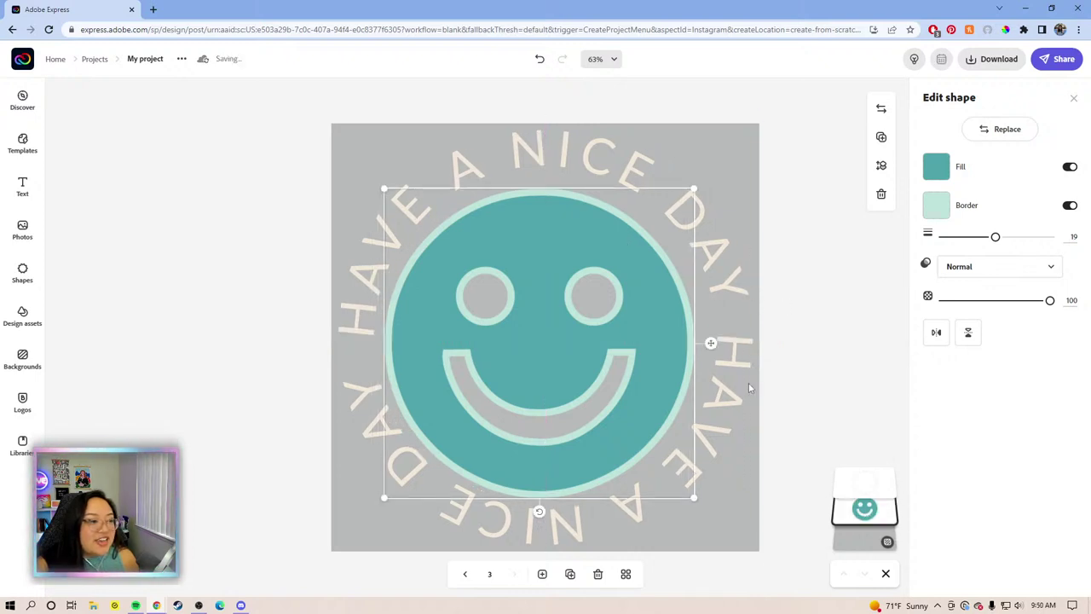
left_click_drag(711, 341, 723, 341)
left_click(786, 237)
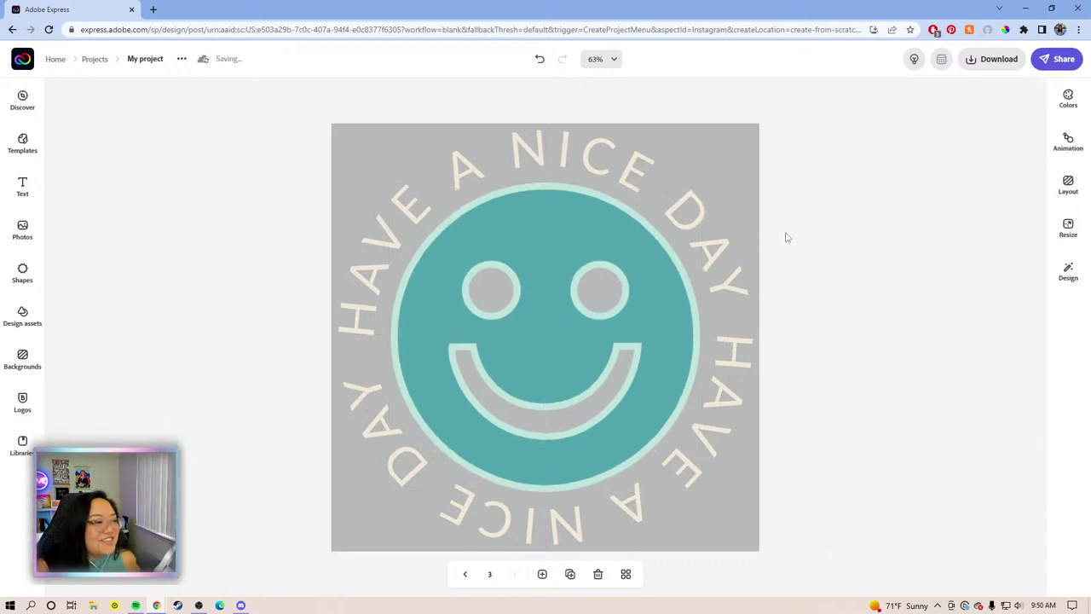
Nudge the circular text so it is centered on the page around the smiley face
left_click(720, 248)
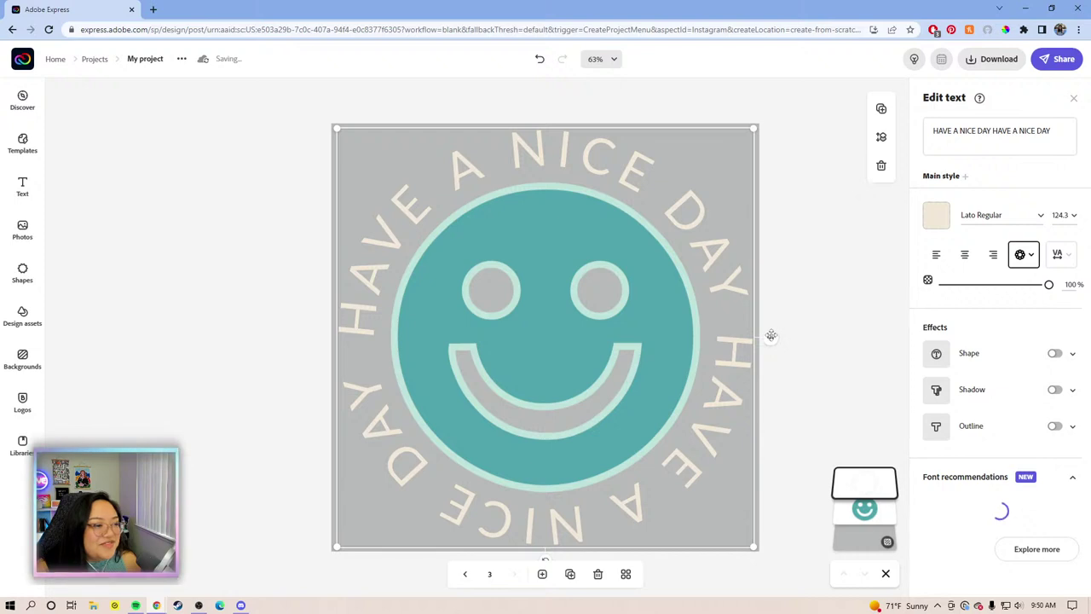
left_click_drag(770, 340, 767, 340)
left_click(821, 279)
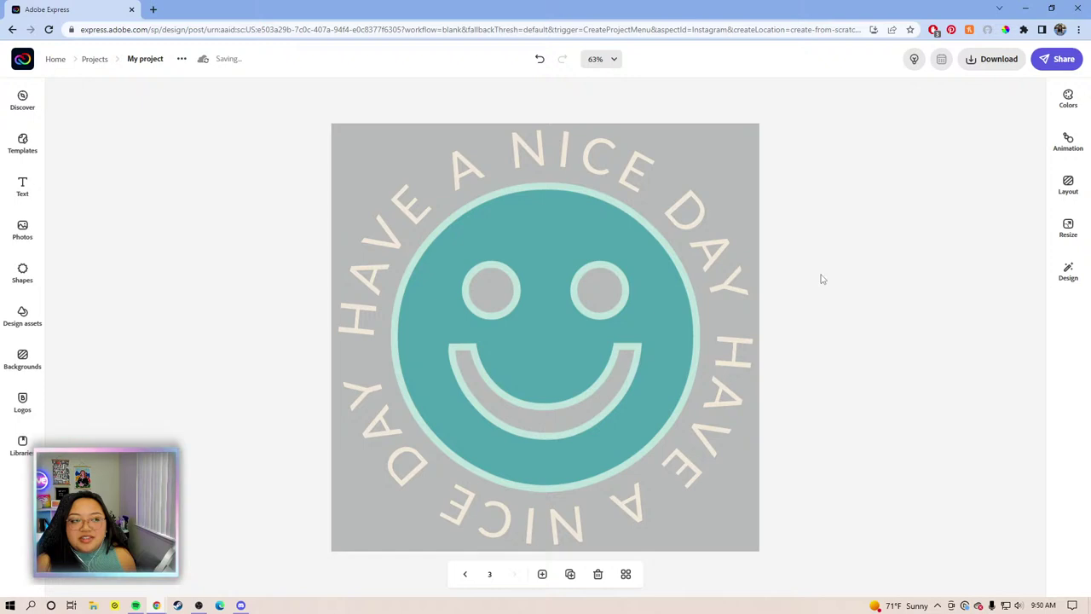
Set the smiley face's fill to the orange from the KT Brand 2022 colors
left_click(581, 218)
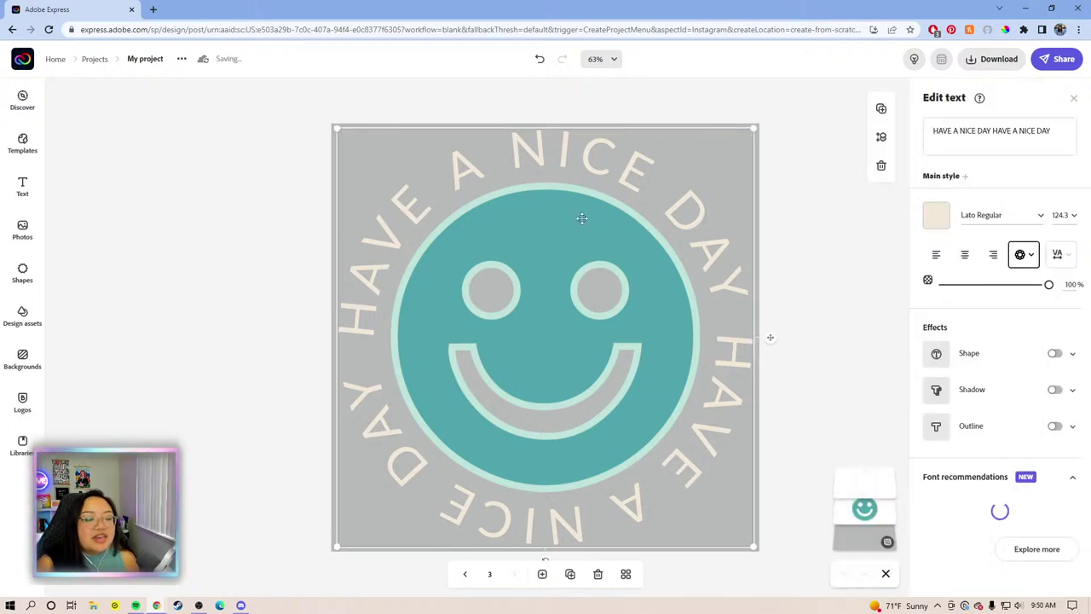
left_click(869, 511)
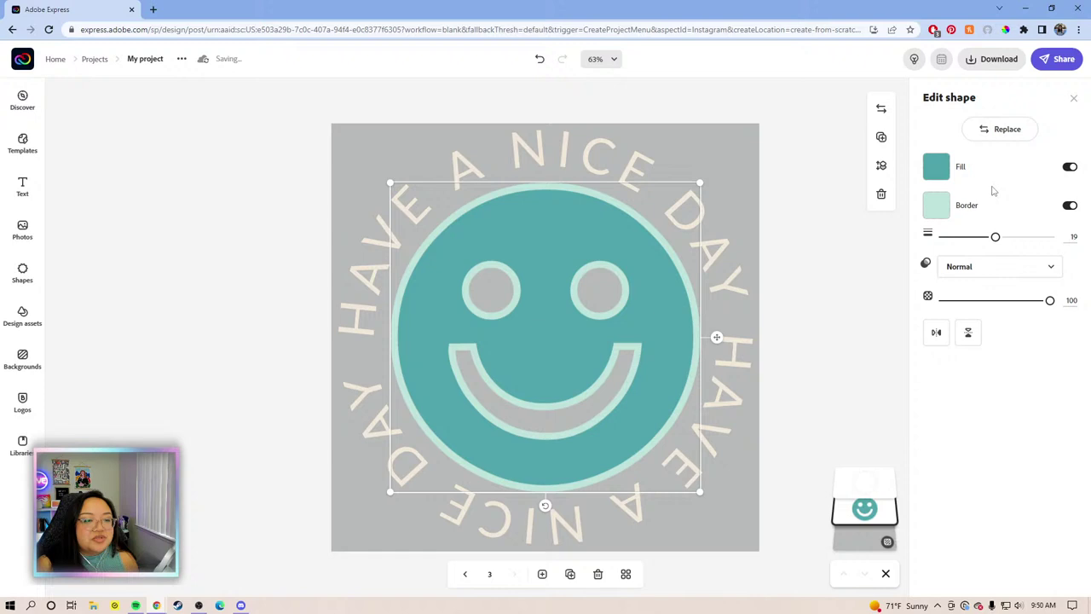
left_click(936, 167)
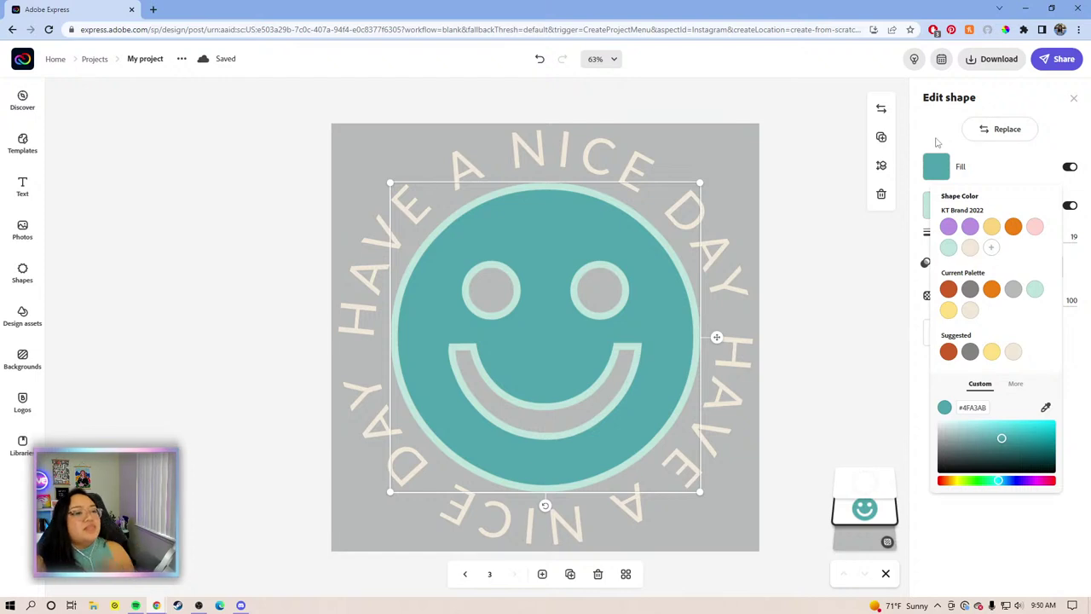
left_click(936, 142)
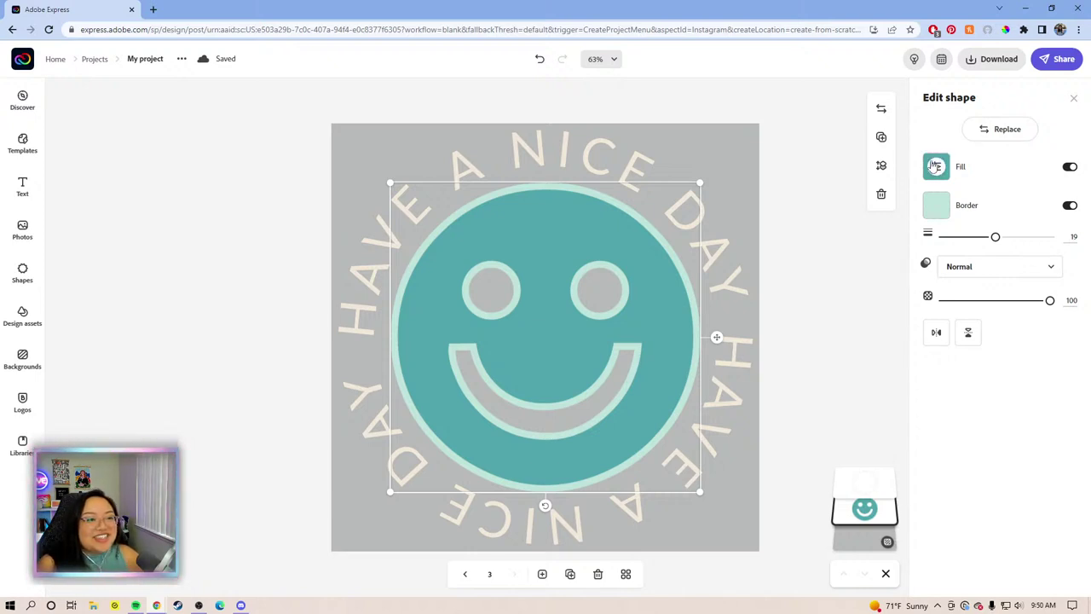
left_click(936, 166)
left_click(1013, 231)
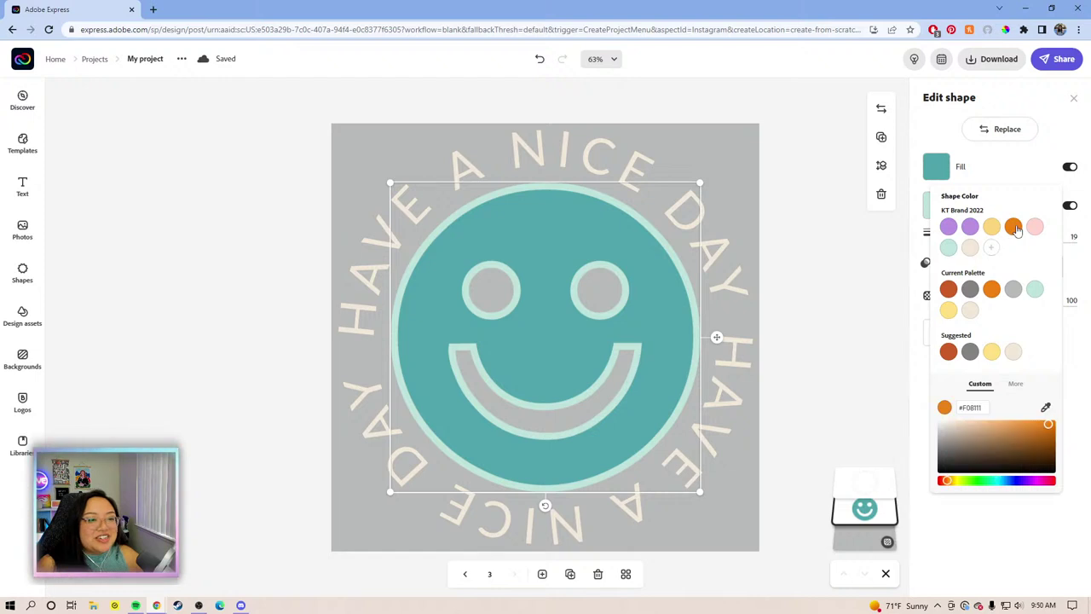
left_click(971, 248)
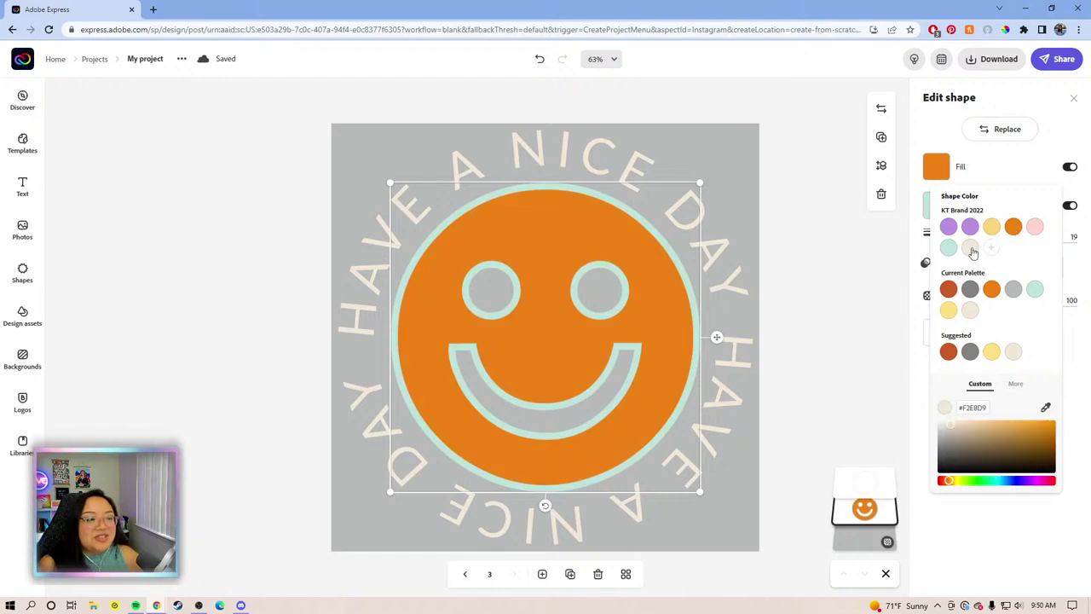
left_click(1014, 228)
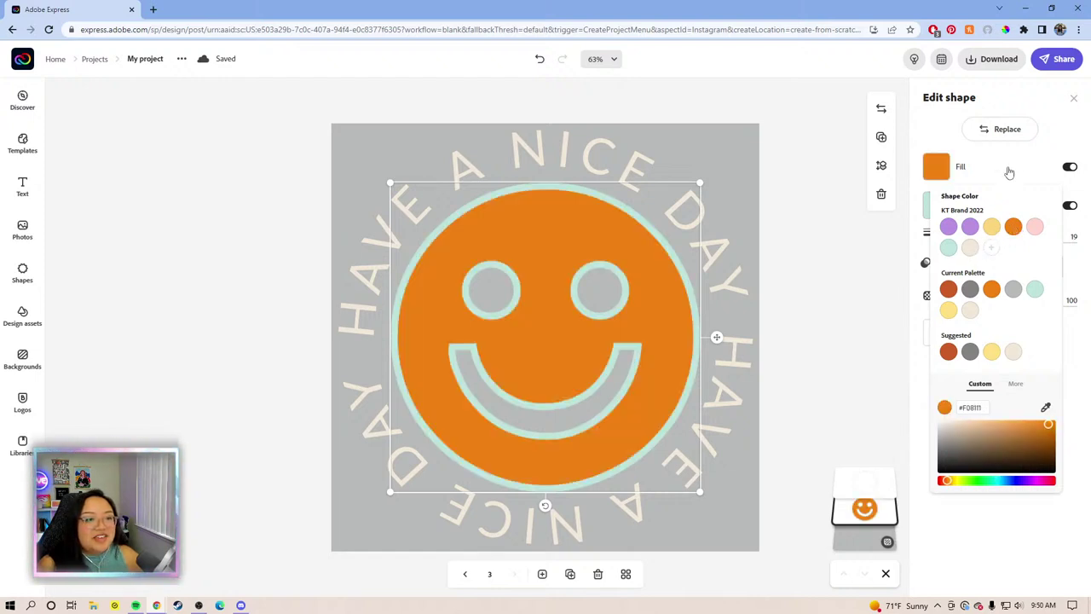
Set the smiley face's border to the cream #F2E8D9 from the KT Brand 2022 colors
left_click(941, 169)
left_click(936, 205)
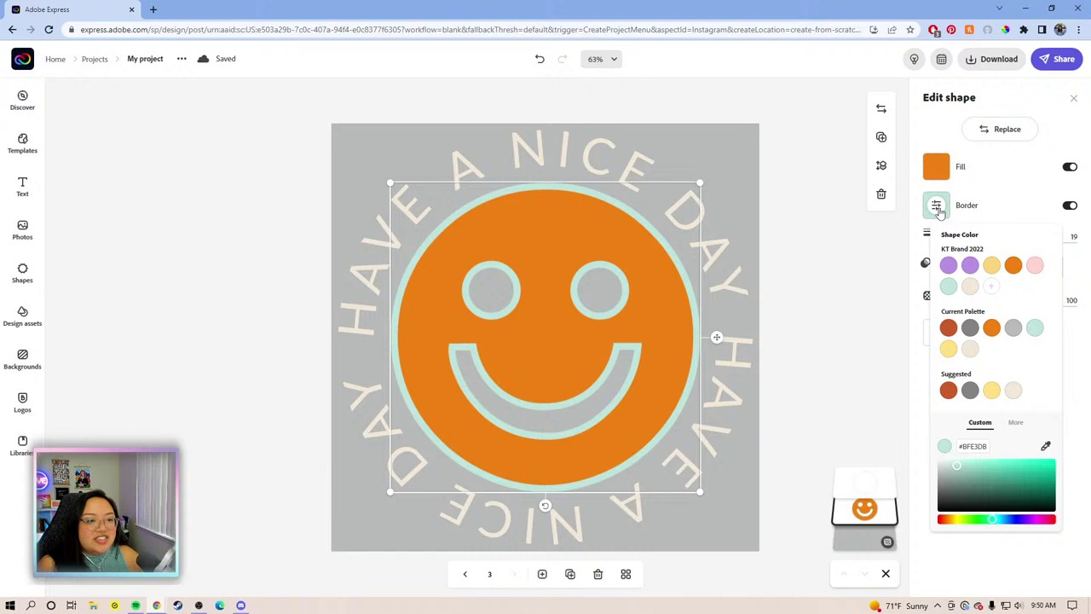
left_click(971, 288)
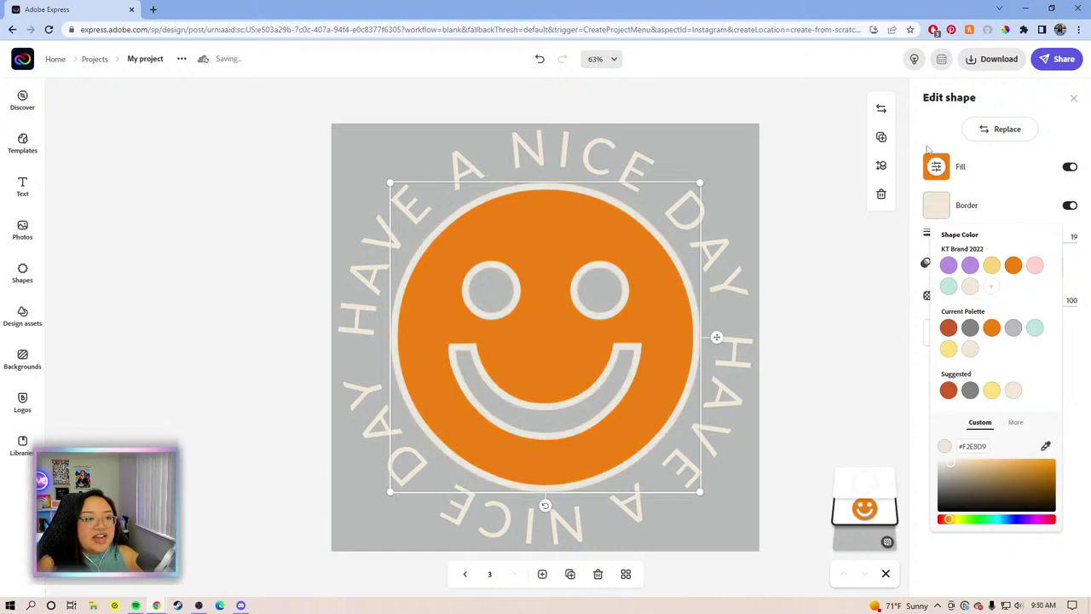
left_click(929, 136)
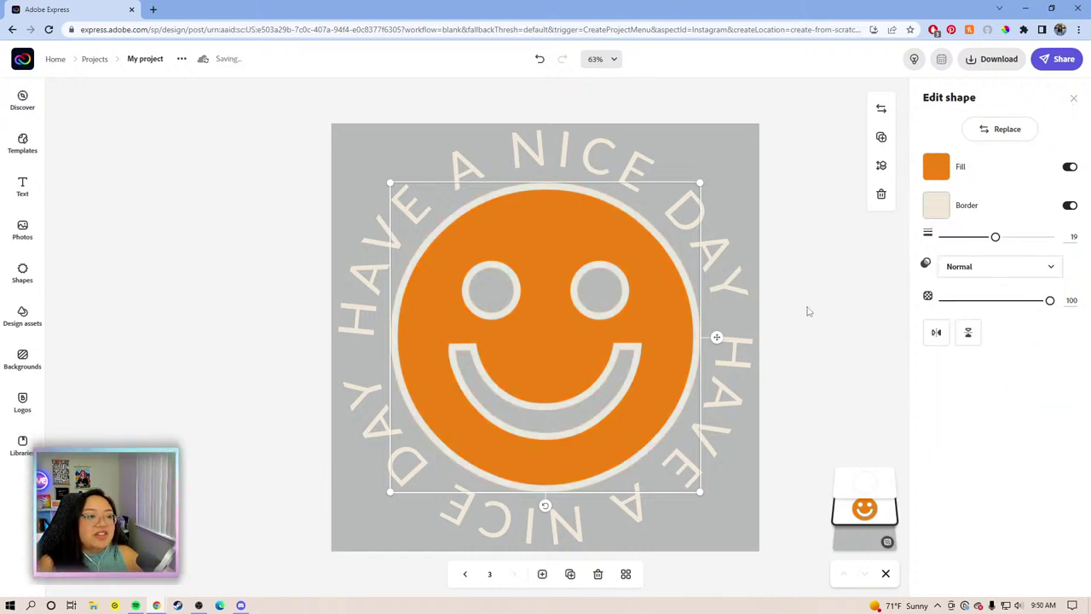
left_click(790, 274)
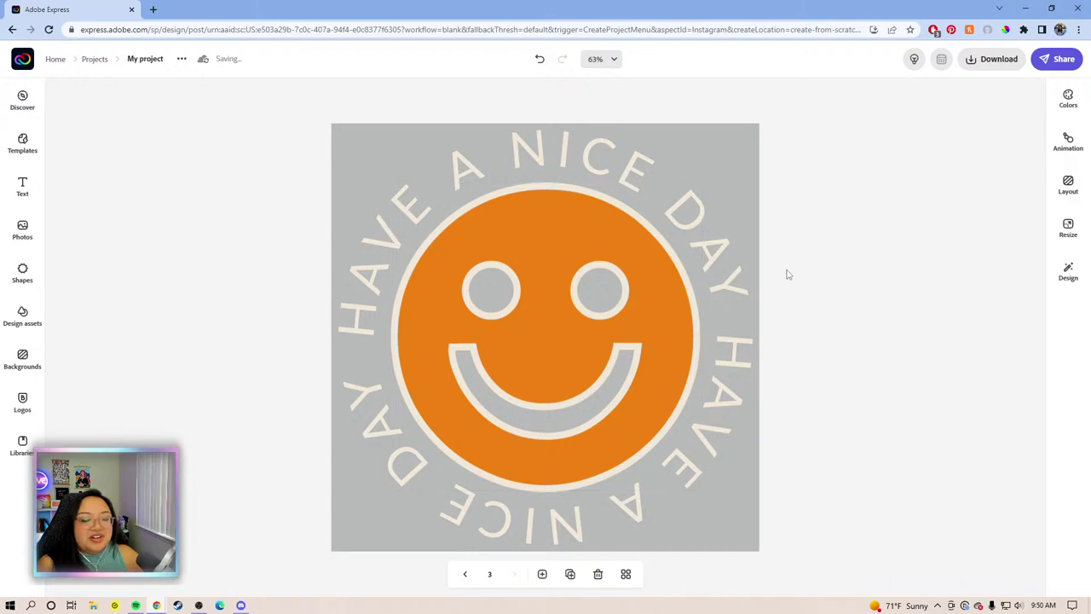
Look through the font list for the circular text, up to the KT Brand 2022 brand fonts
left_click(715, 255)
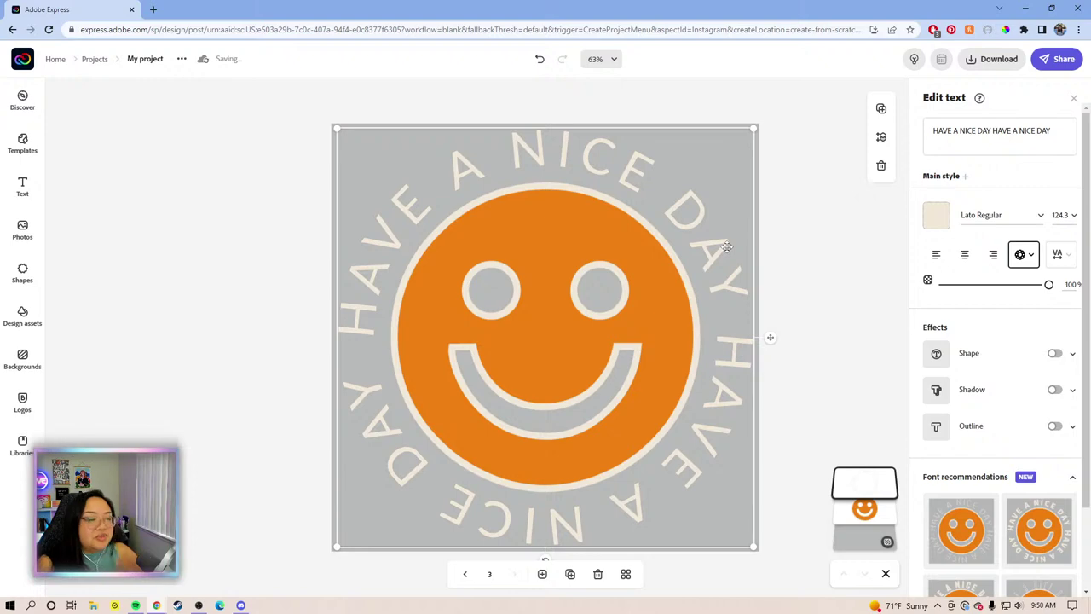
left_click(1041, 215)
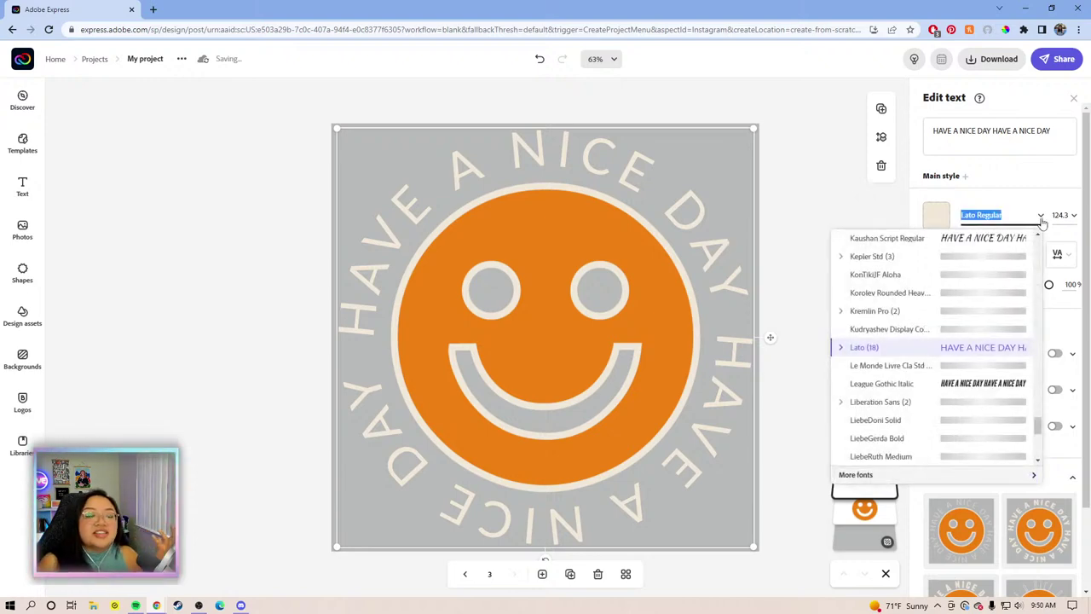
scroll(1042, 412, "up", 2)
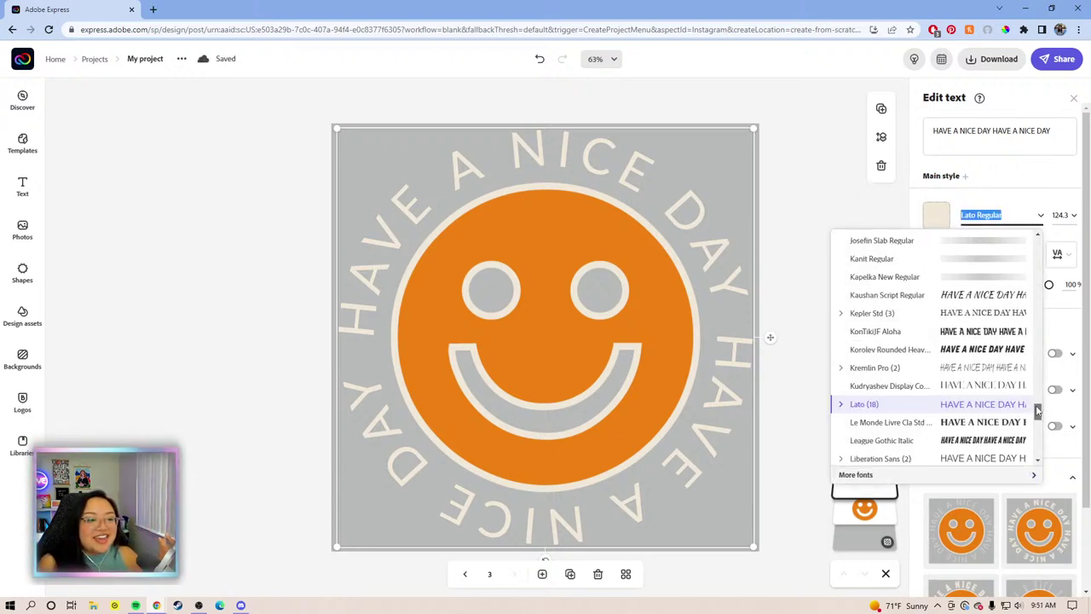
left_click_drag(1042, 413, 1033, 341)
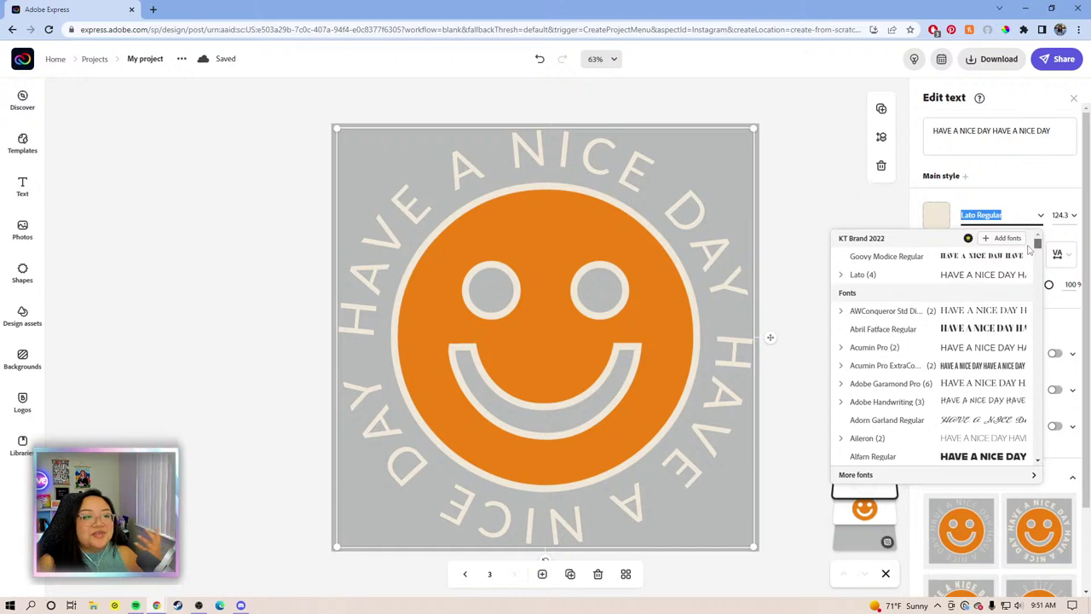
mouse_move(1031, 247)
left_mouse_down()
mouse_move(1037, 344)
mouse_move(1036, 240)
left_mouse_up()
left_click(802, 189)
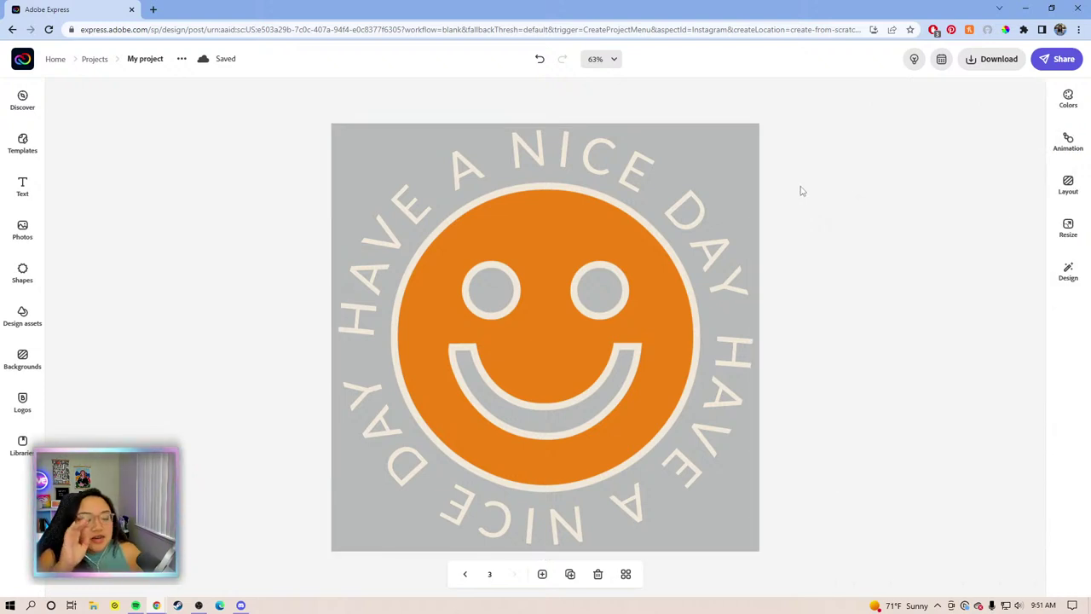
left_click(703, 231)
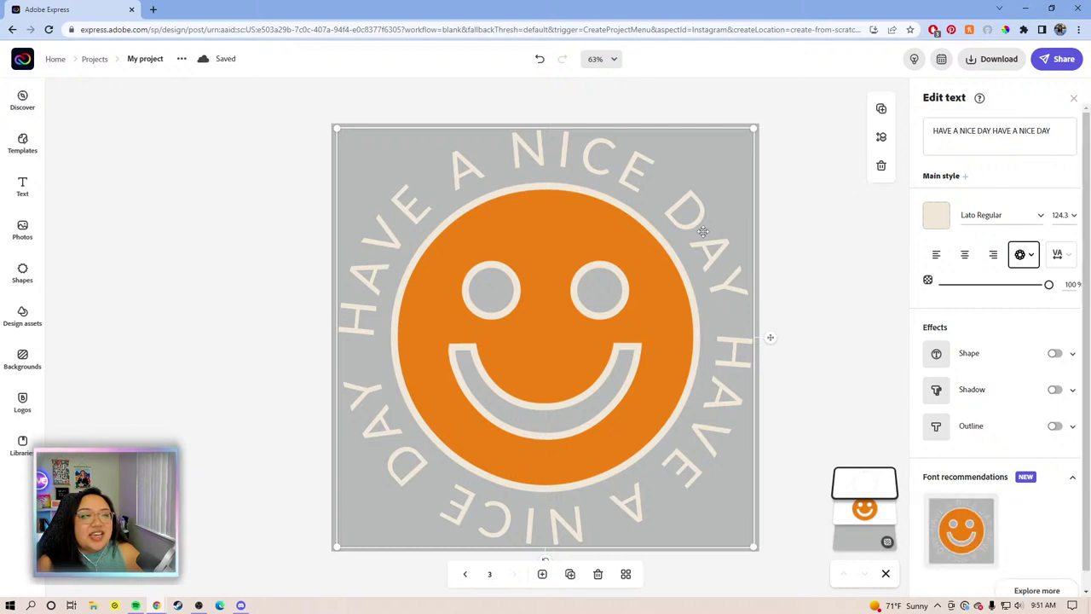
left_click(797, 307)
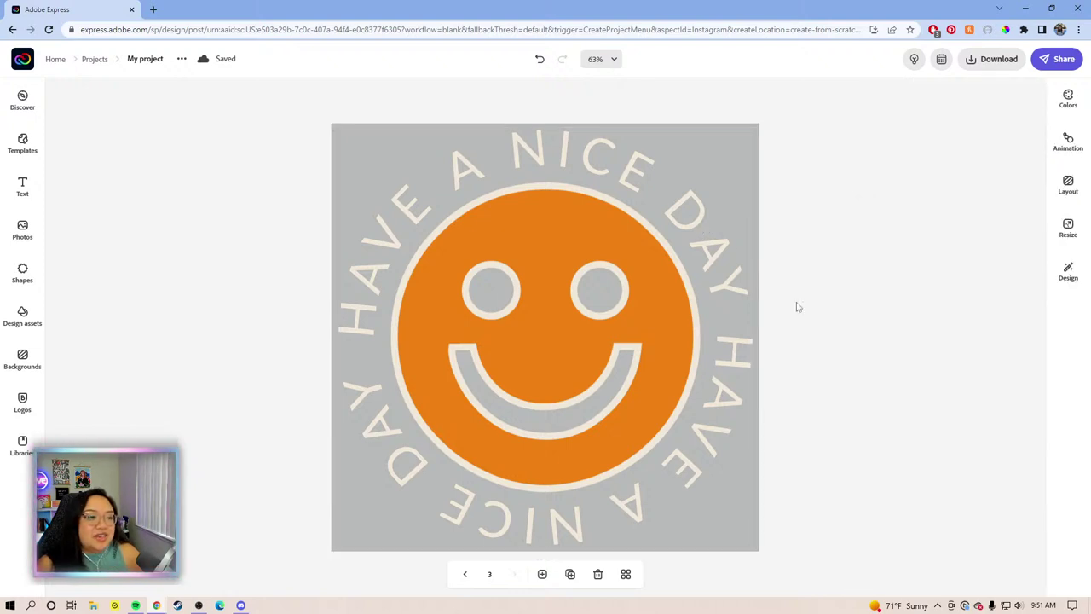
left_click(728, 291)
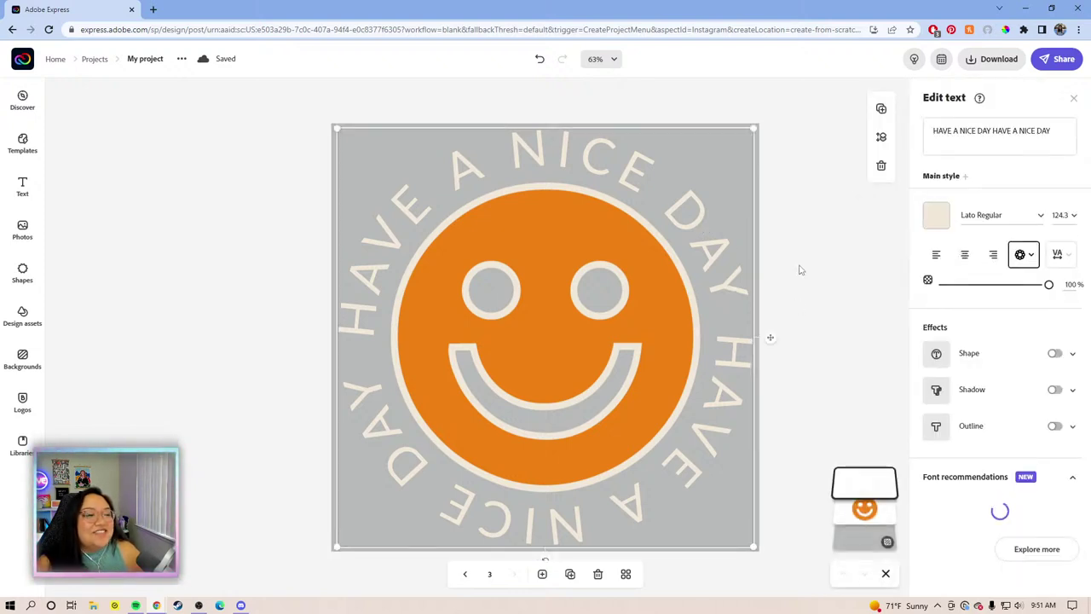
left_click(799, 268)
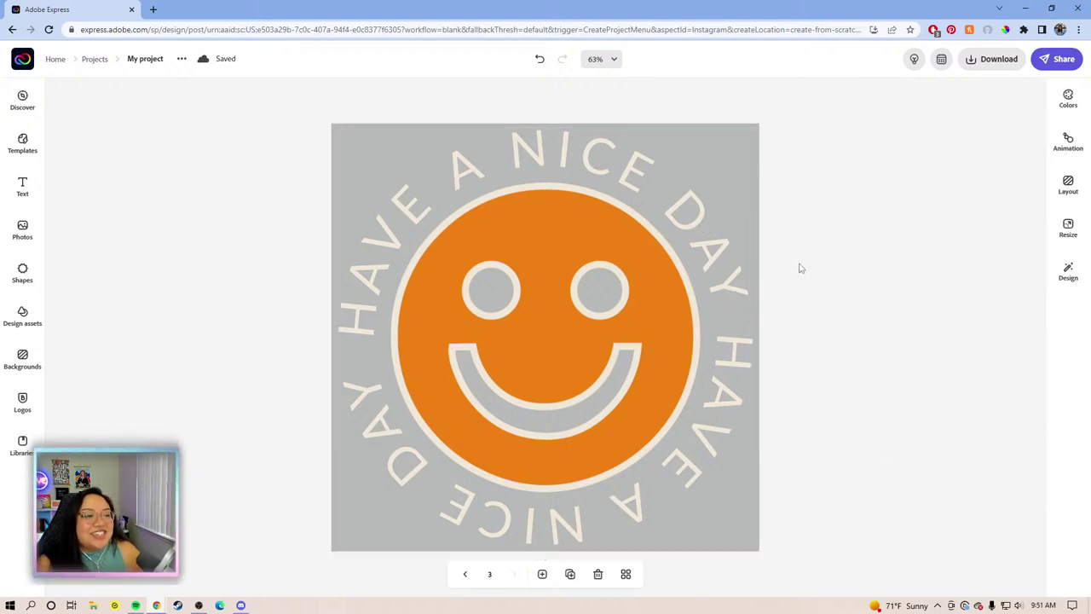
left_click(679, 269)
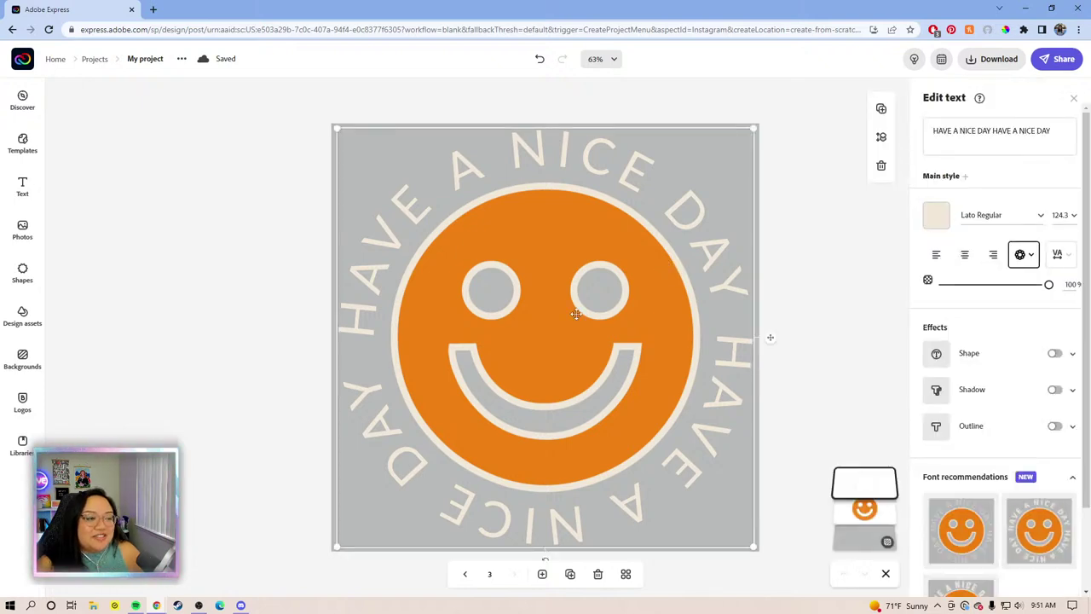
Review the brand logos, then the fonts and KT Brand 2022 colors offered for the circular text
left_click(22, 400)
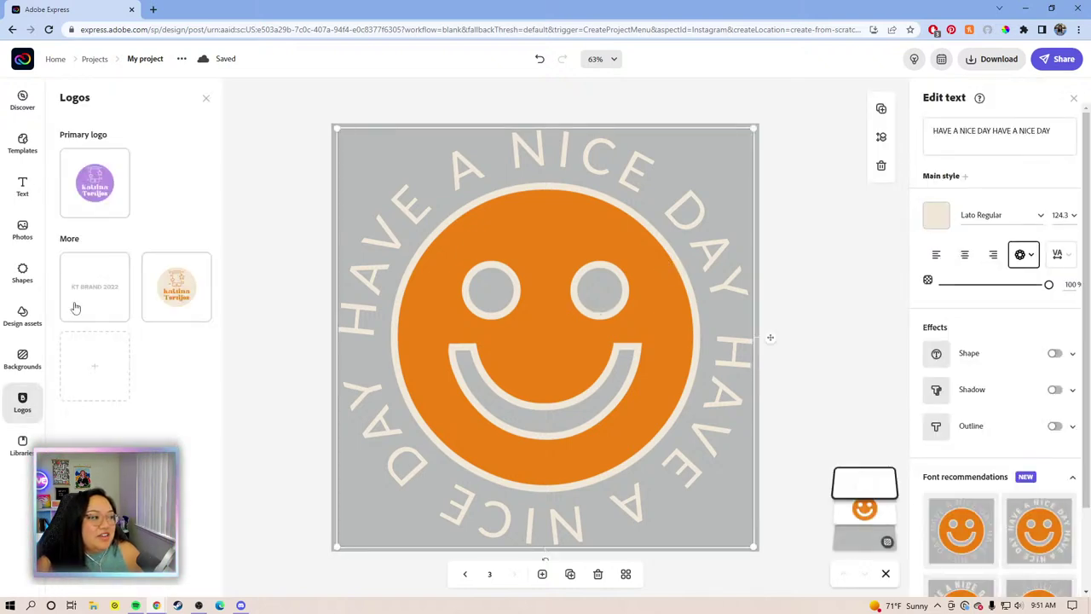
left_click(831, 284)
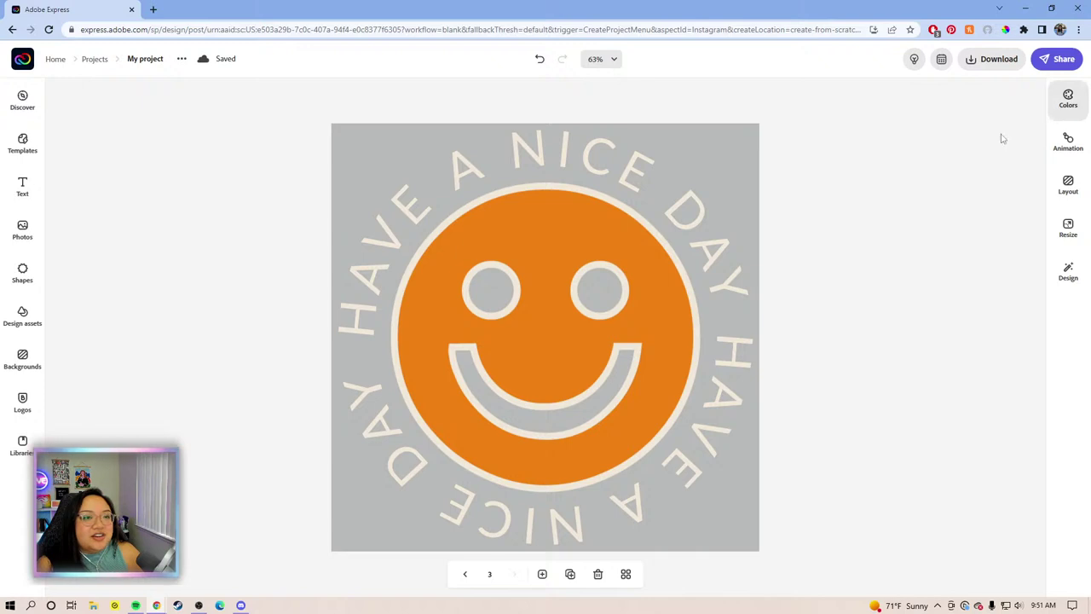
left_click(713, 261)
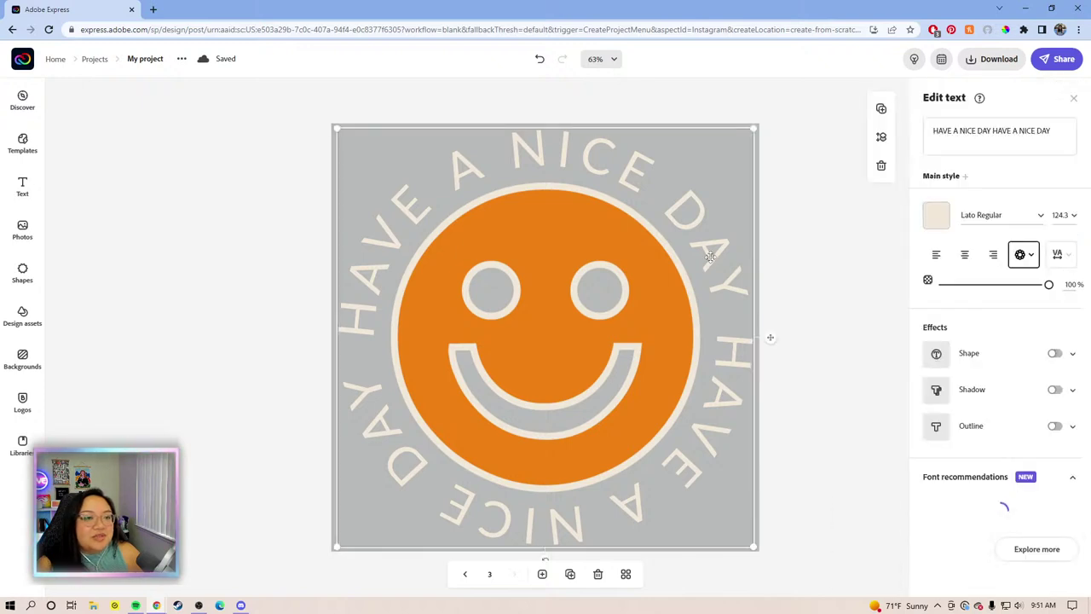
left_click(1041, 216)
scroll(1036, 238, "up", 10)
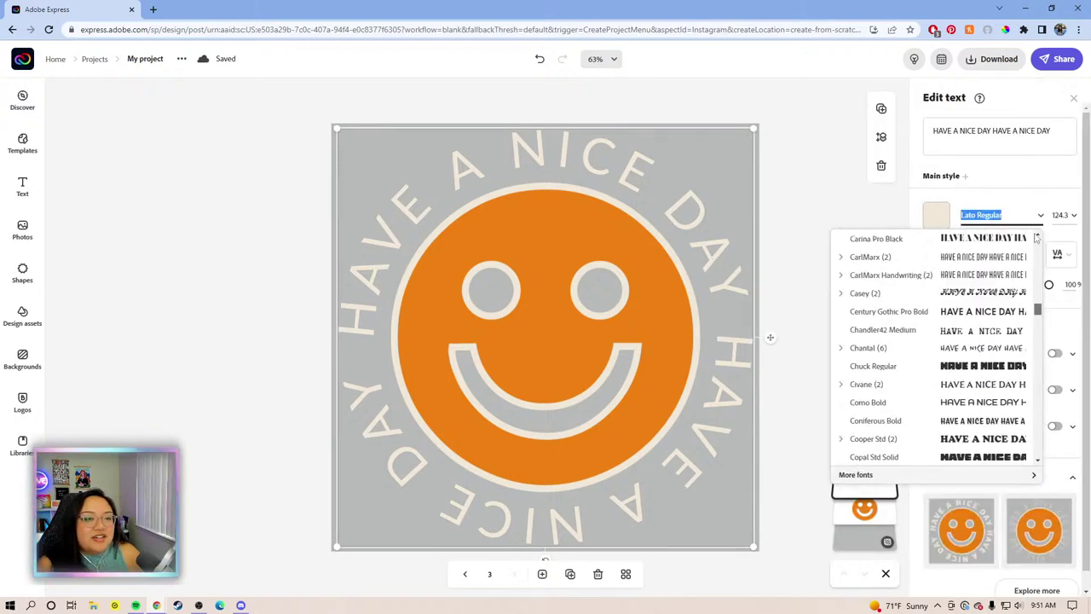
scroll(1036, 239, "up", 5)
left_click(818, 210)
left_click(585, 275)
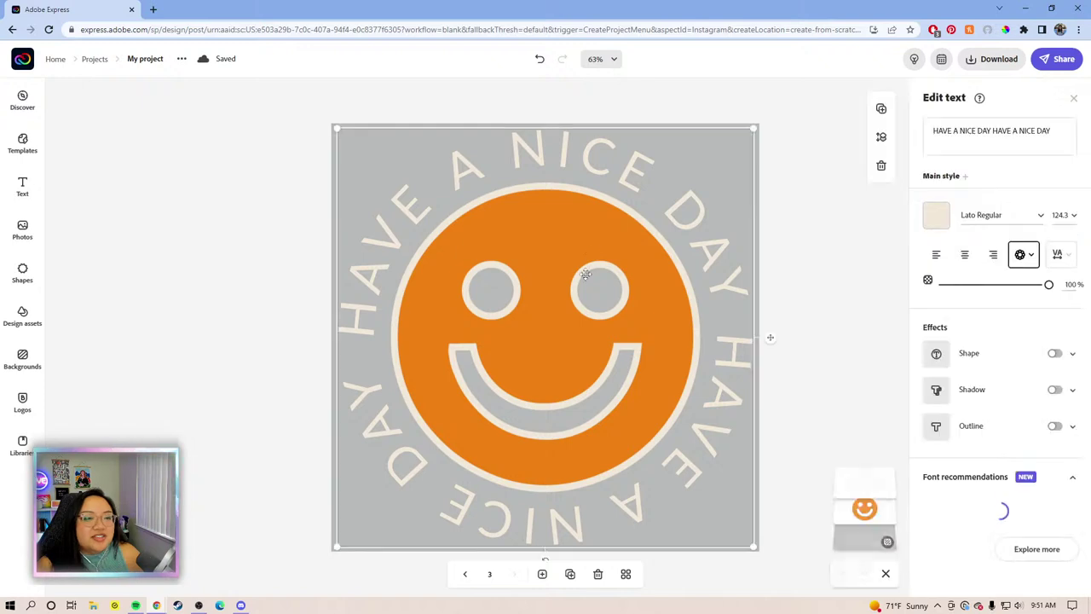
left_click(936, 219)
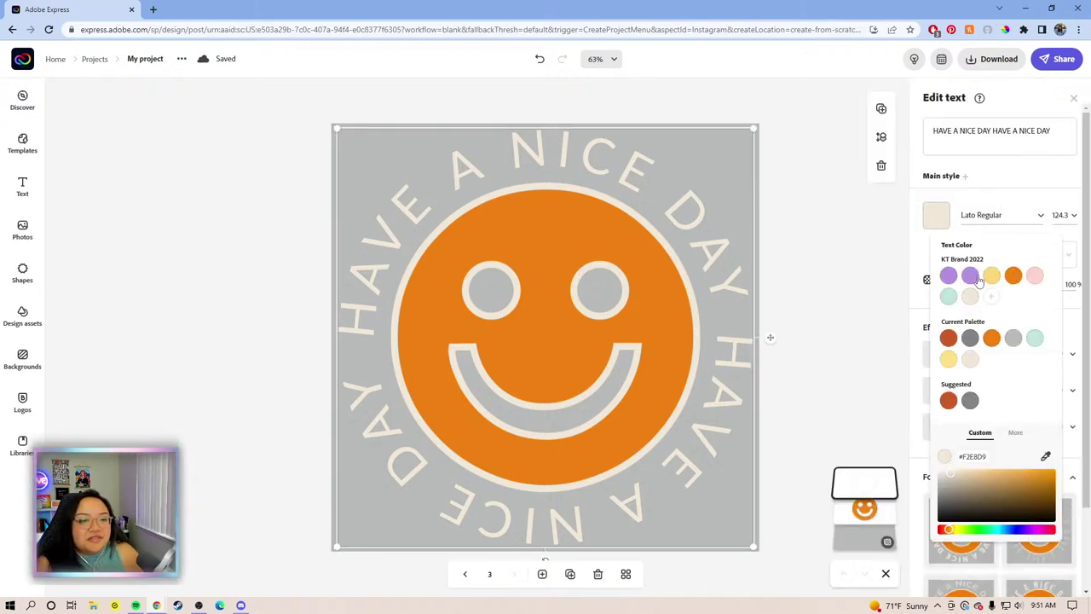
left_click(809, 298)
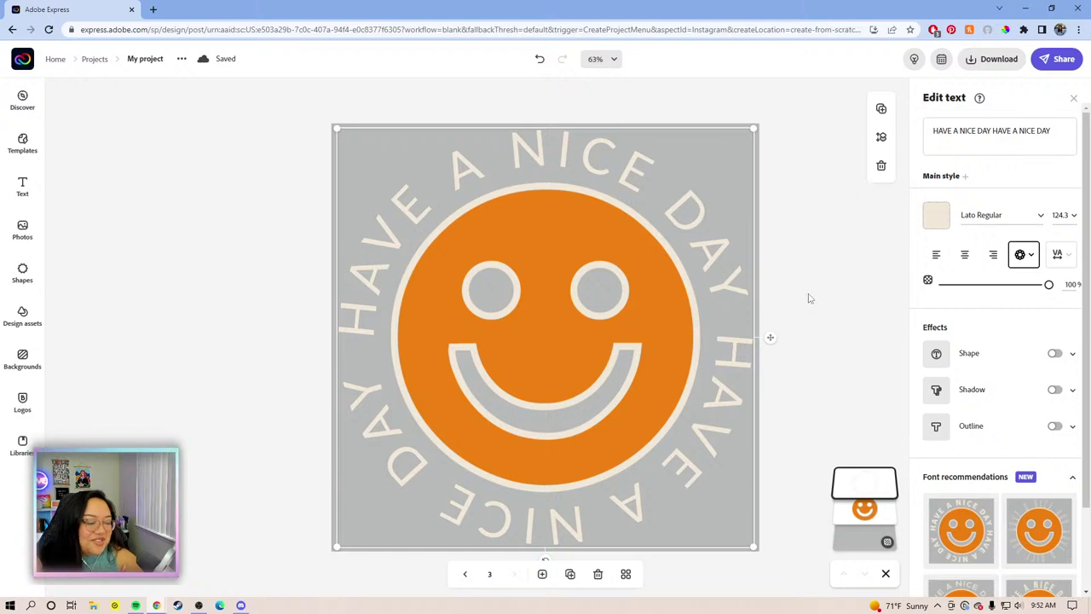
left_click(809, 298)
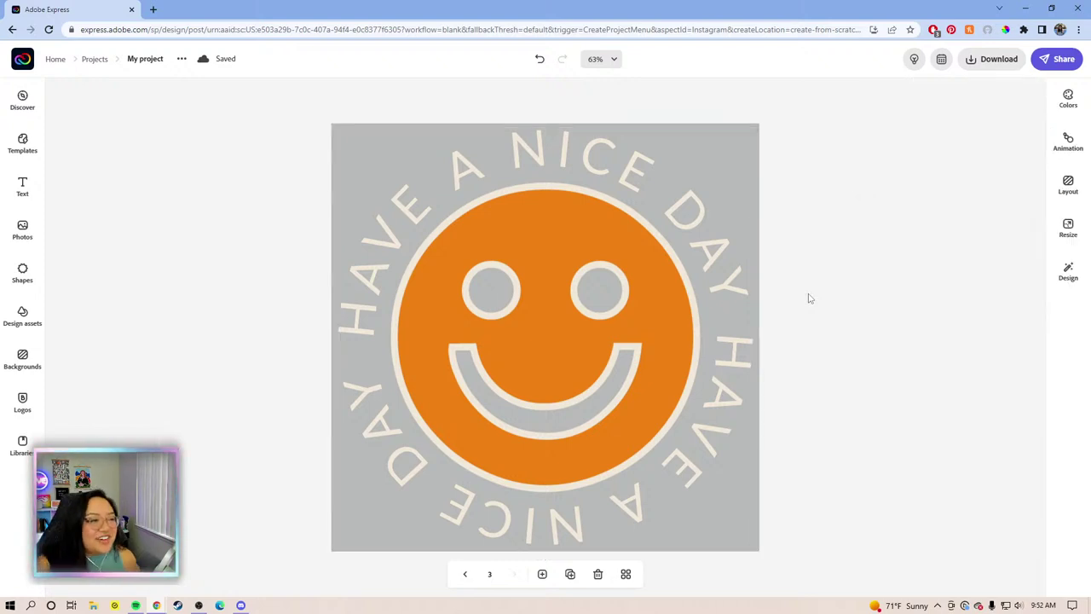
Set the page background to the darker gray from the current palette
left_click(682, 232)
left_click(907, 307)
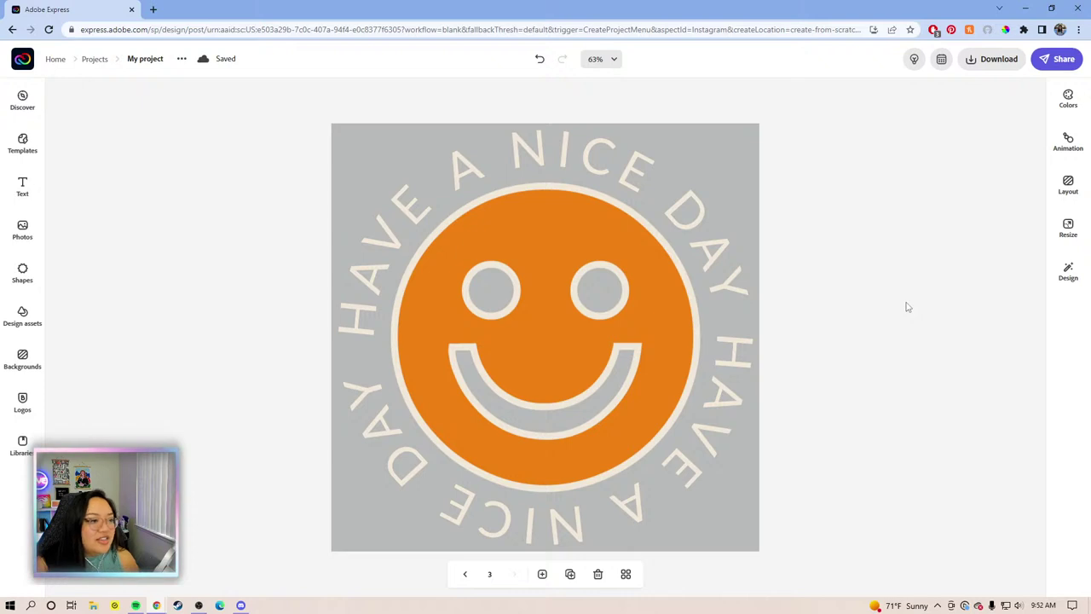
left_click(737, 164)
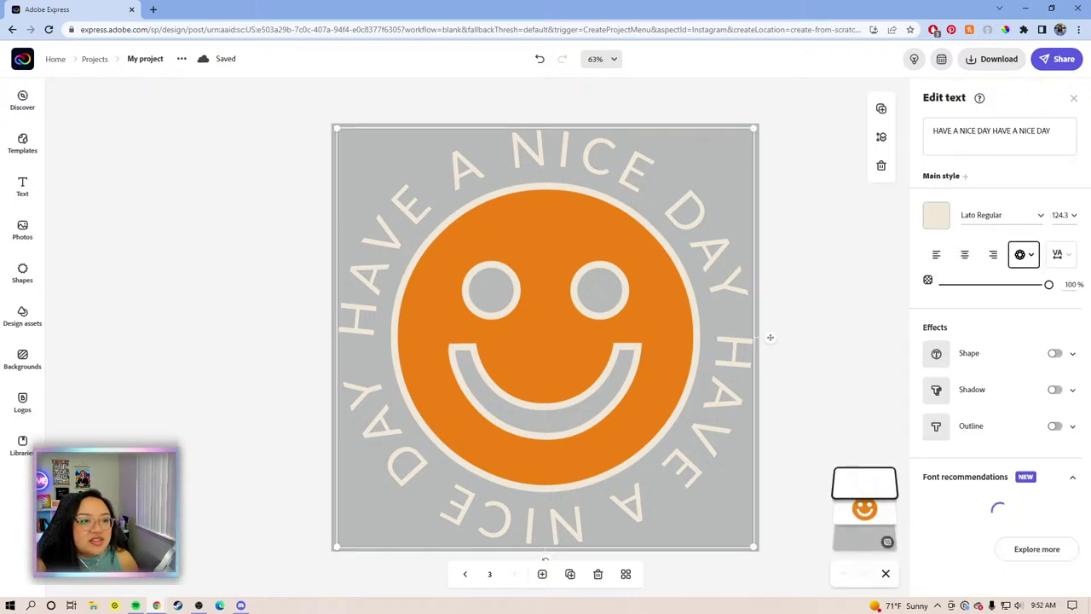
left_click(757, 163)
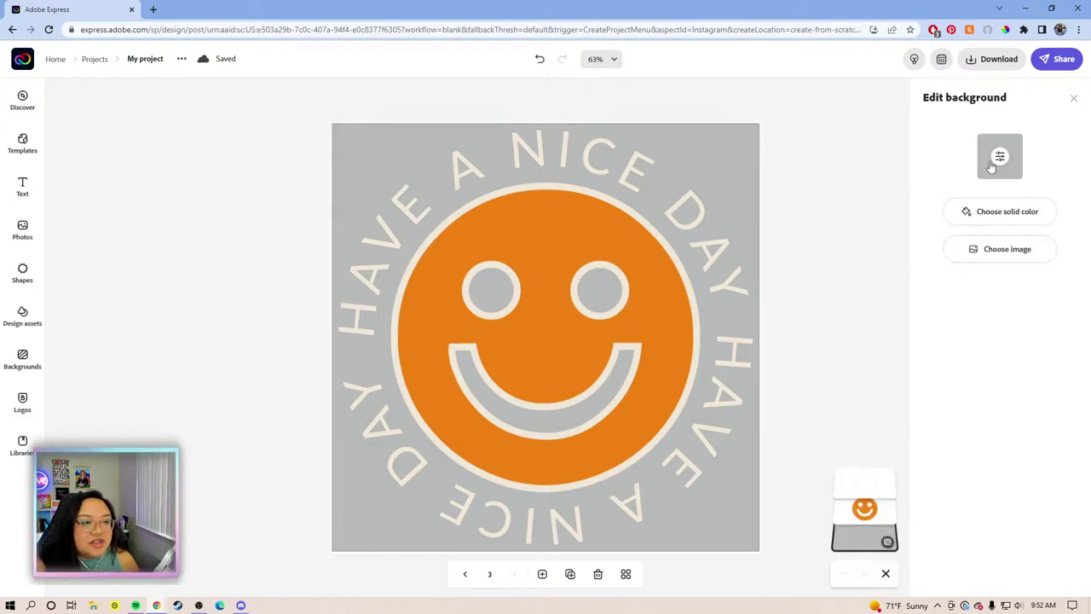
left_click(997, 158)
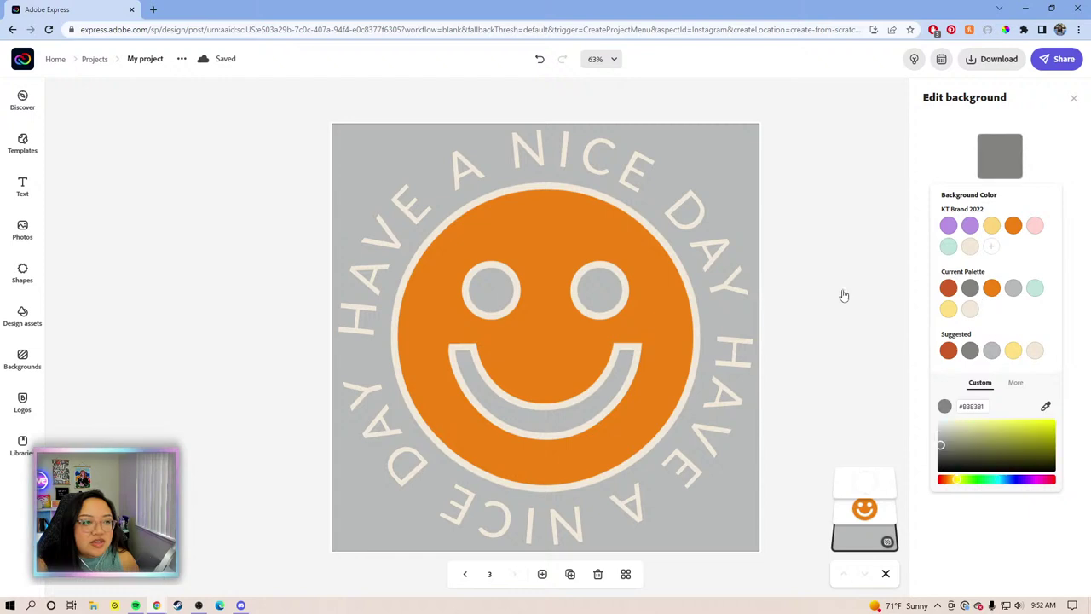
left_click(833, 262)
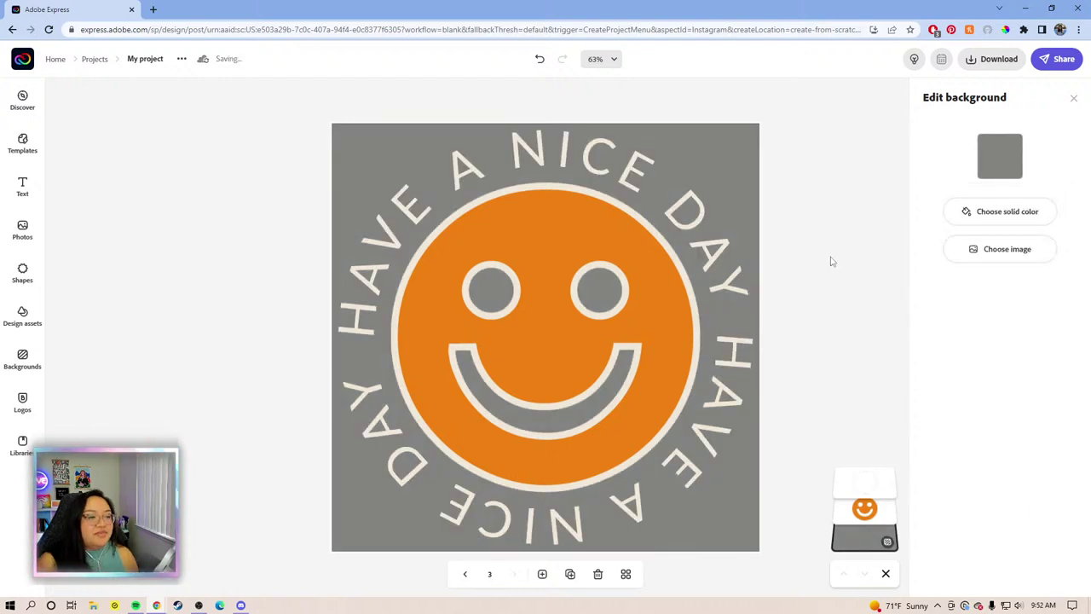
left_click(832, 261)
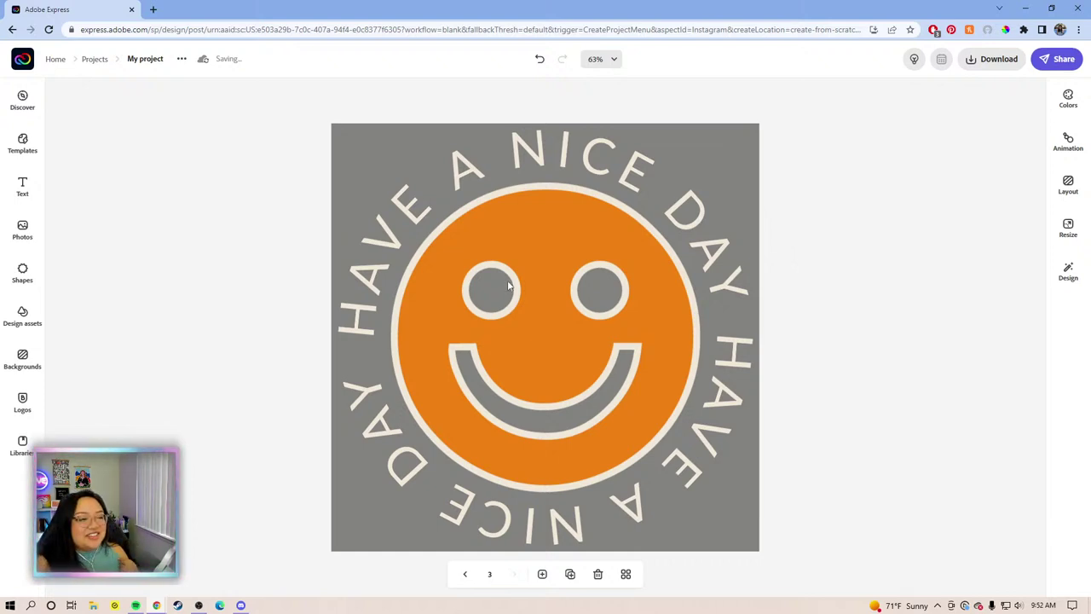
Move the smiley face layer above the circular text in the layer order
left_click(631, 273)
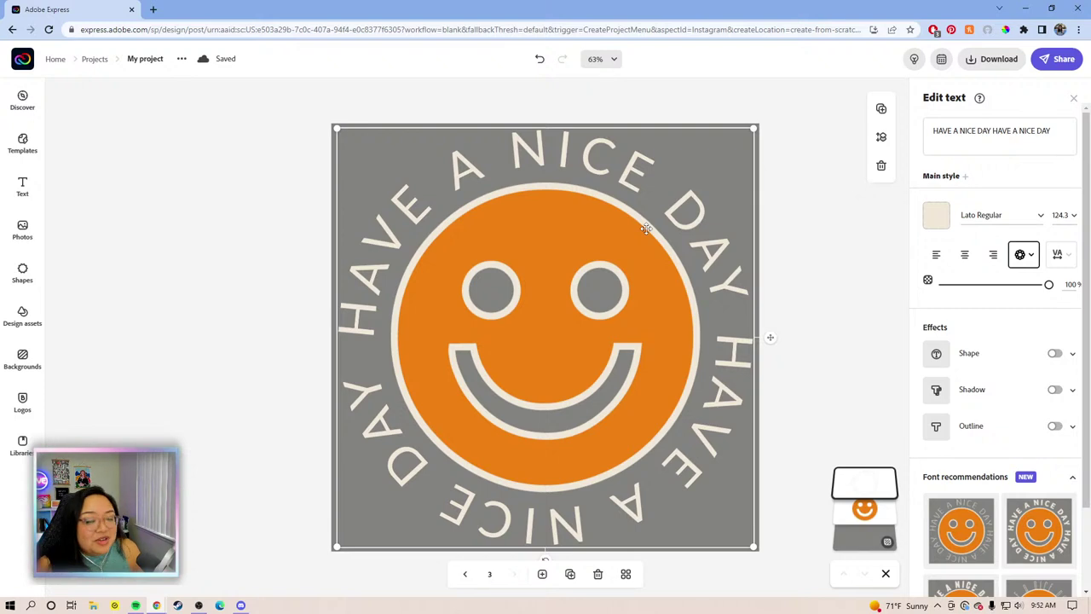
left_click(798, 247)
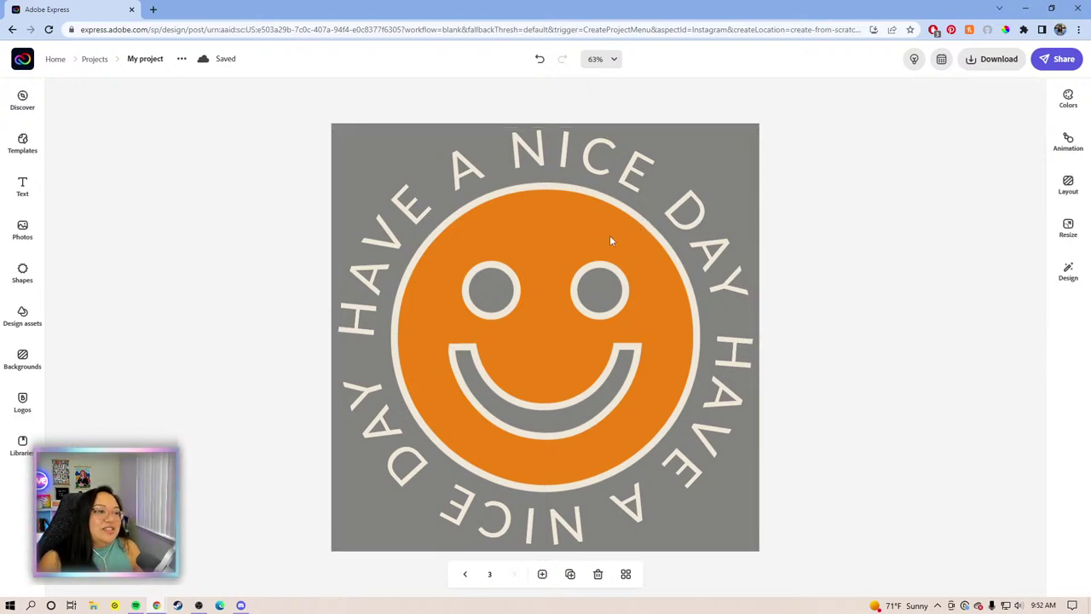
left_click(610, 237)
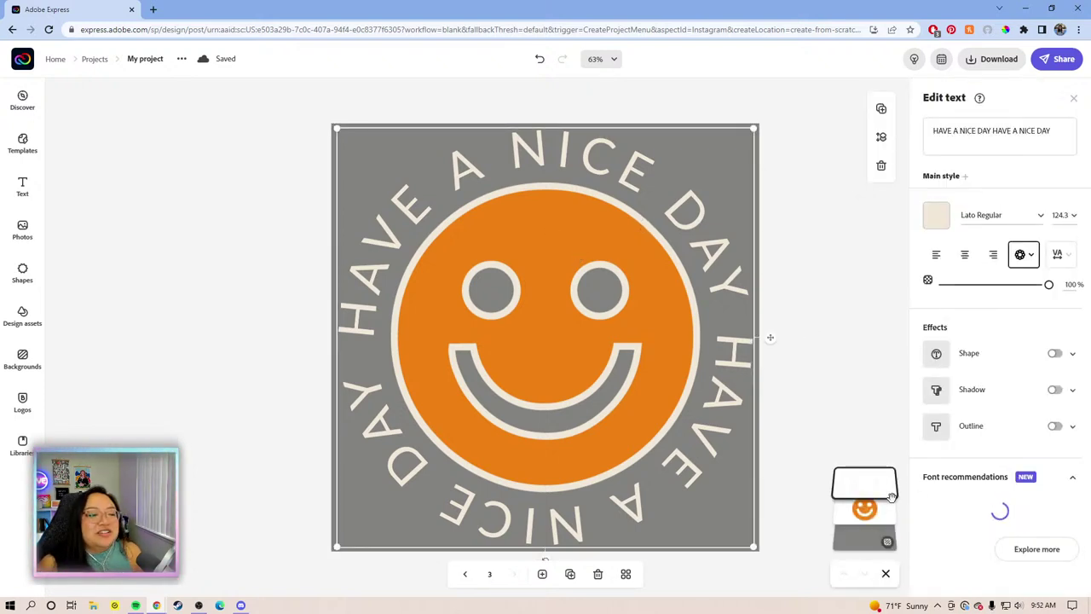
left_click_drag(865, 507, 864, 482)
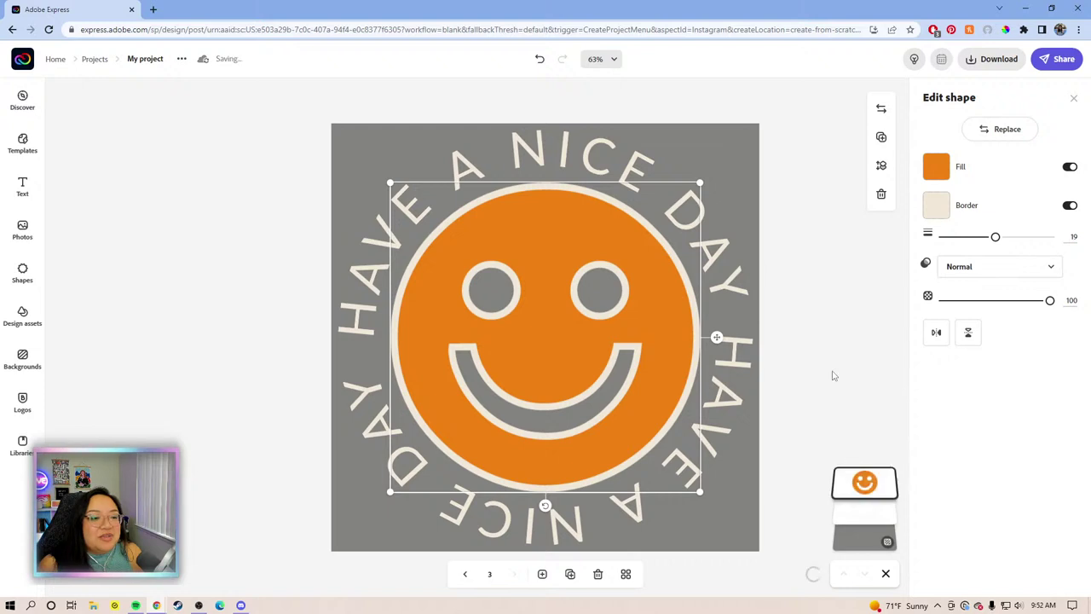
left_click(848, 275)
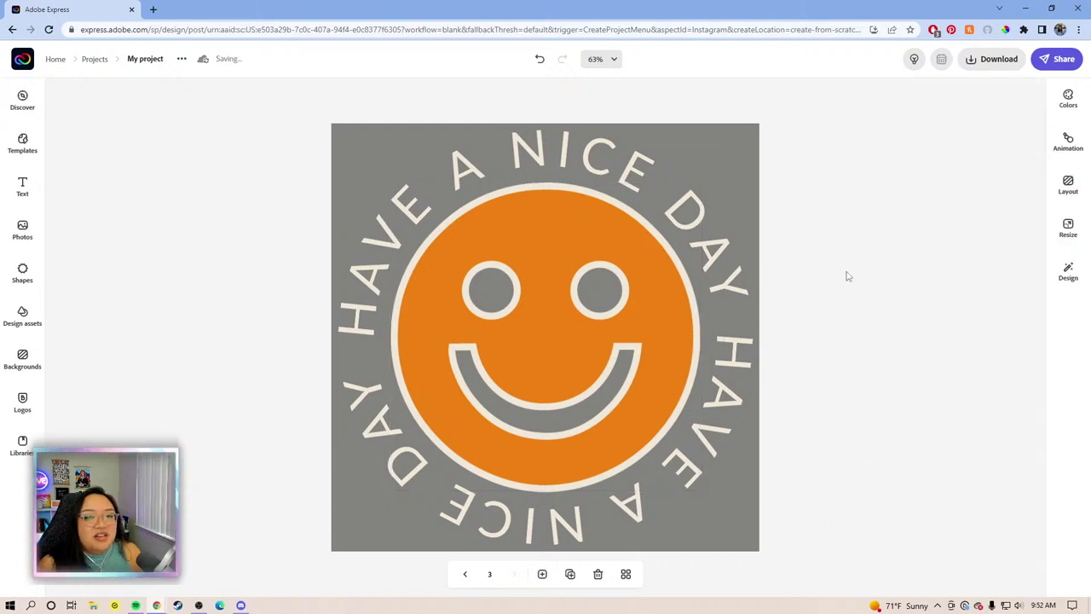
Look through the star and sparkle designs in the shape library
left_click(668, 260)
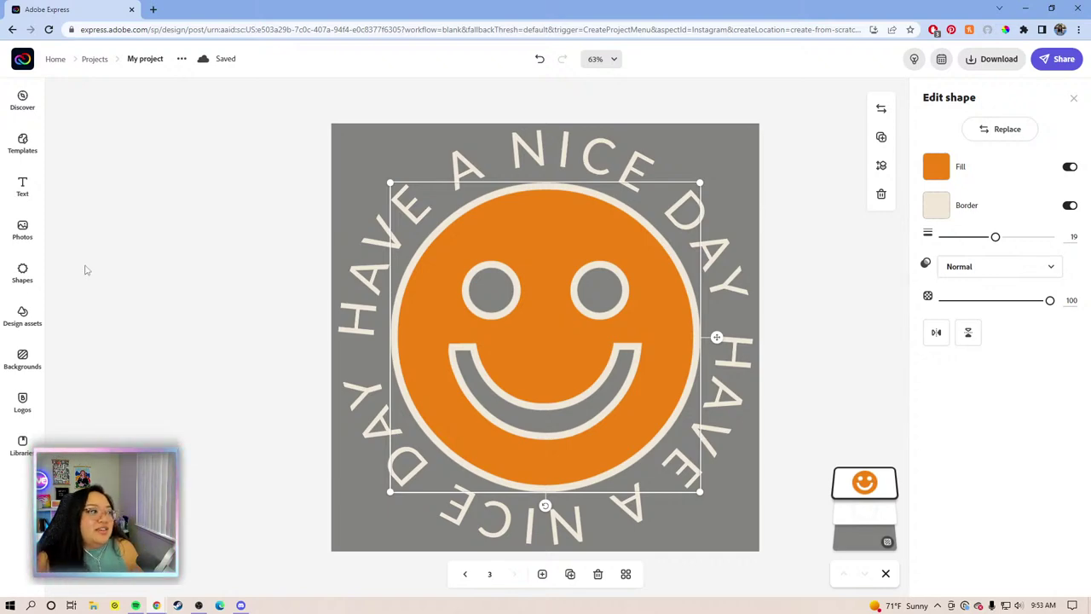
left_click(22, 272)
scroll(170, 341, "down", 5)
scroll(145, 322, "up", 5)
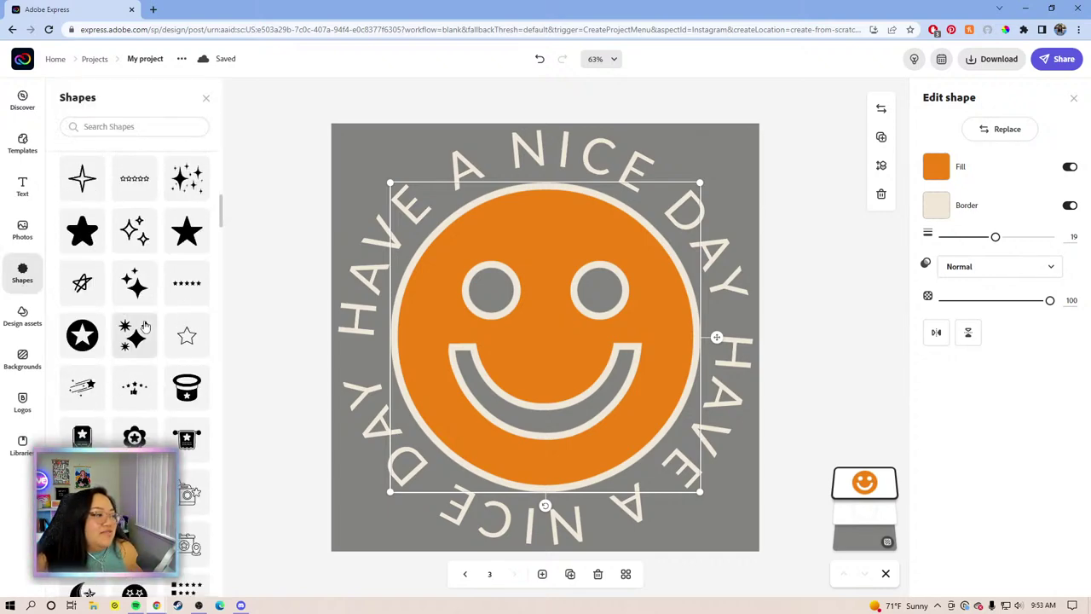
left_click(258, 242)
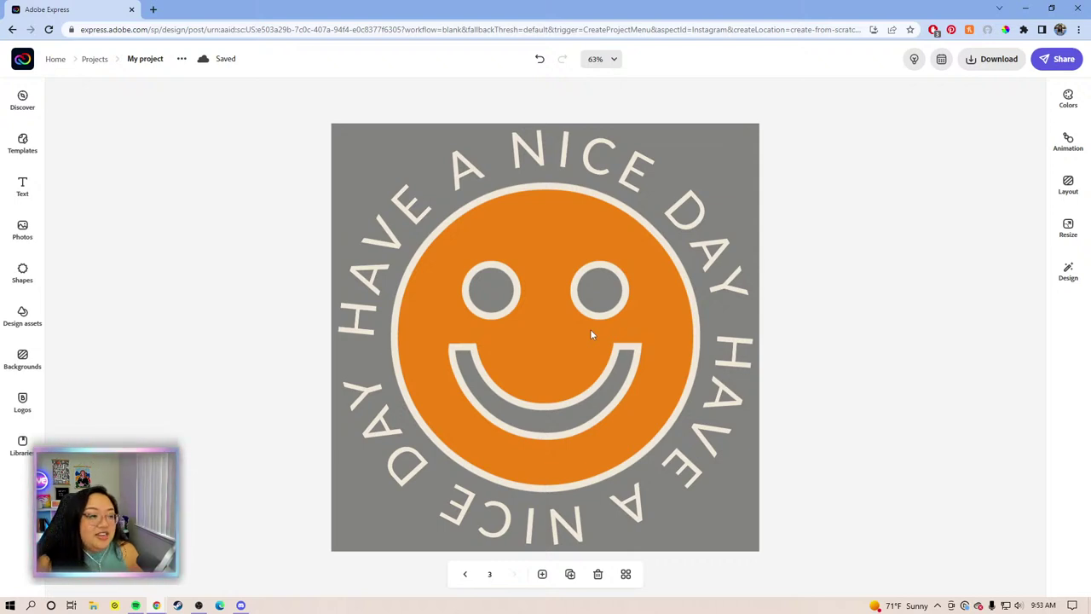
Duplicate the third page and delete the orange smiley face from the copy
left_click(569, 574)
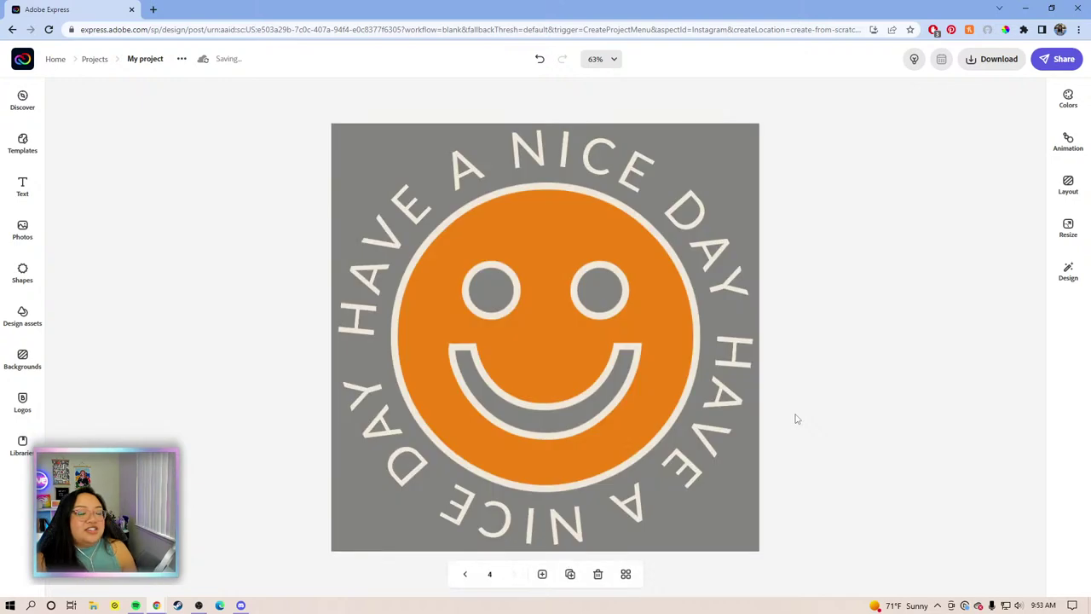
left_click(652, 307)
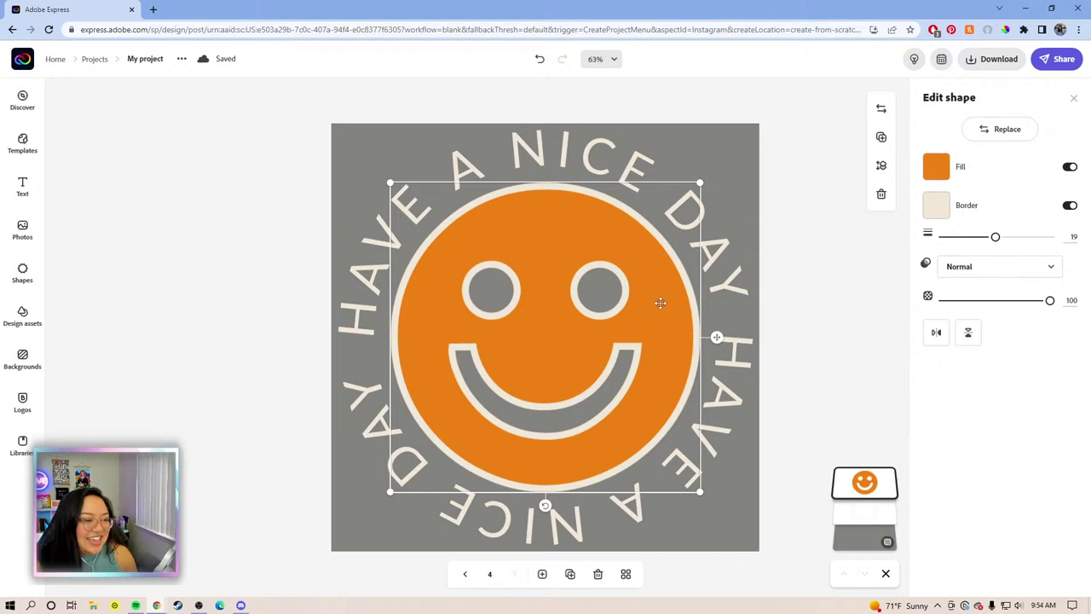
left_click(829, 239)
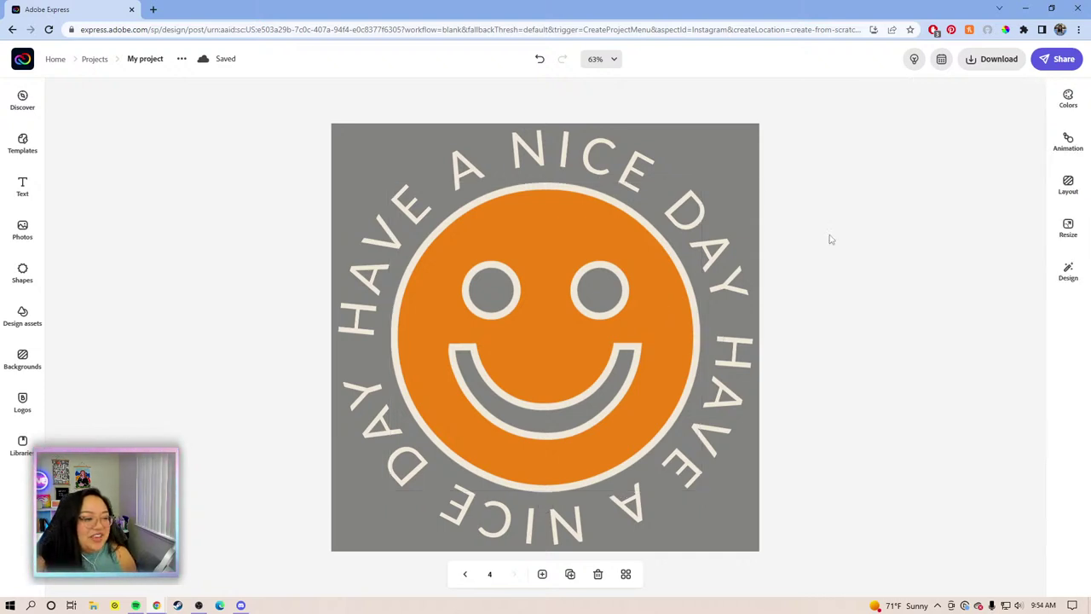
left_click(625, 573)
left_click(601, 574)
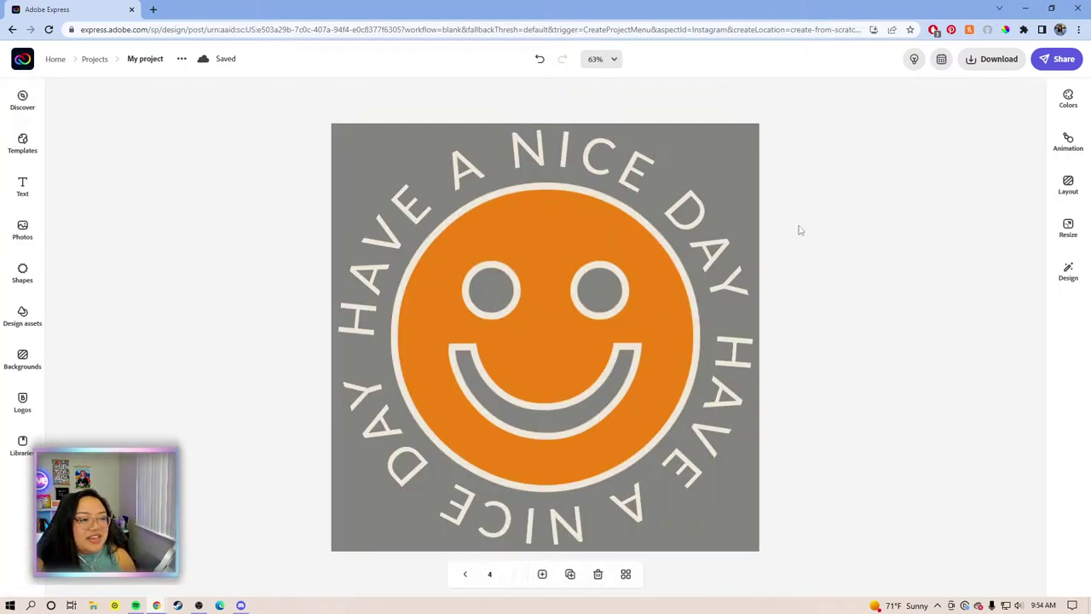
left_click(541, 294)
key("Delete")
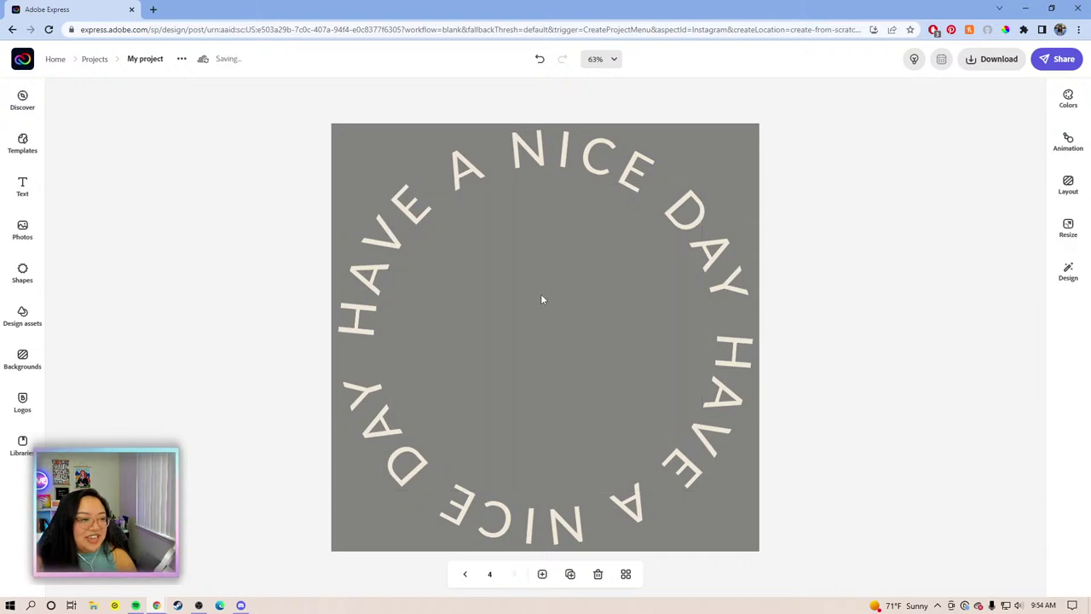
Delete the circular "HAVE A NICE DAY" text from the fourth page
left_click(714, 247)
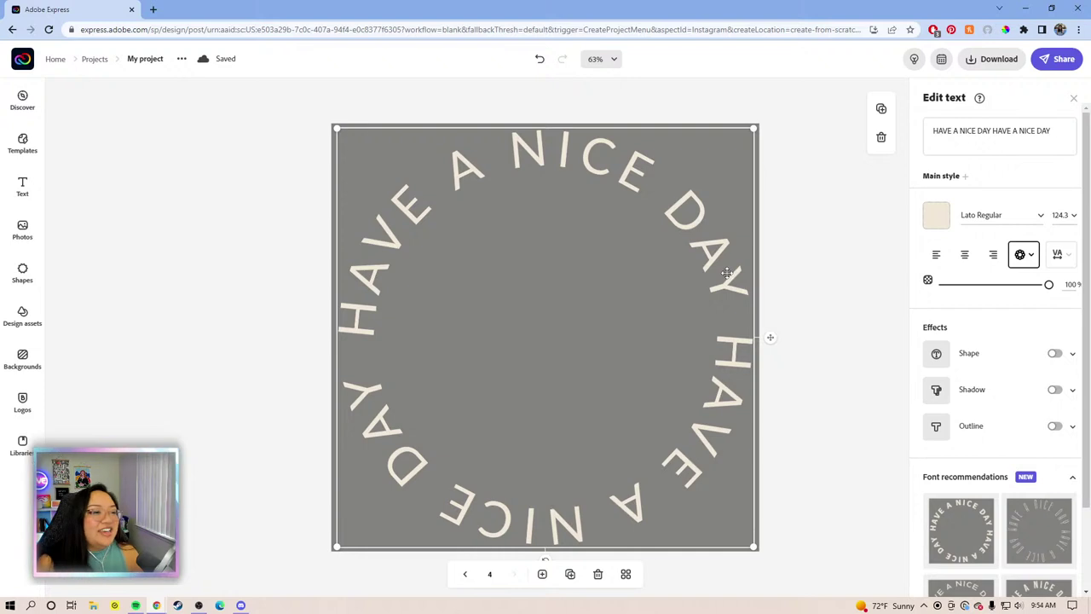
left_click(809, 260)
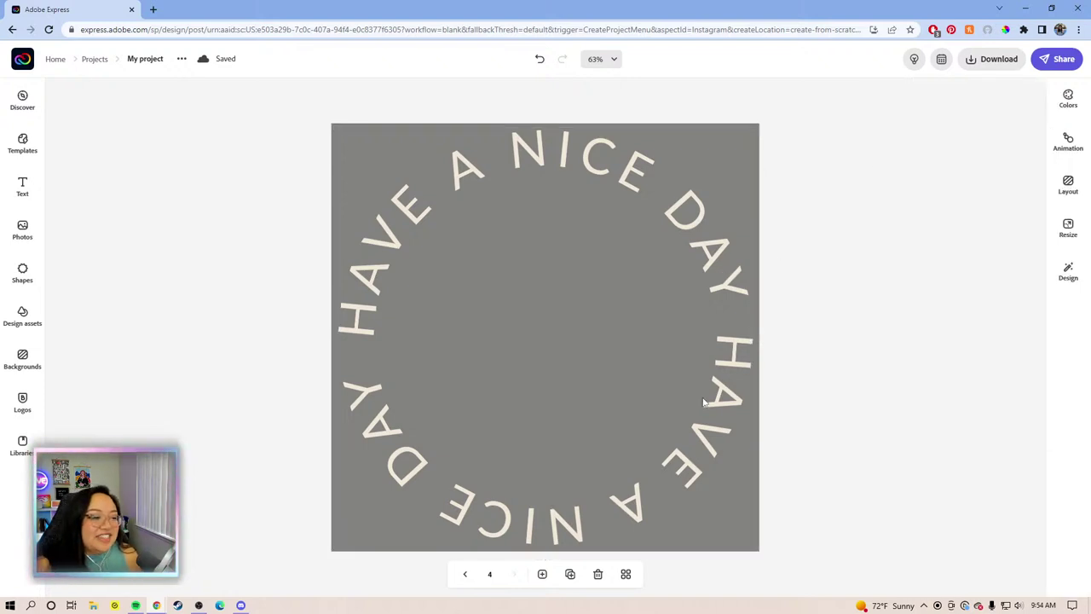
left_click(706, 403)
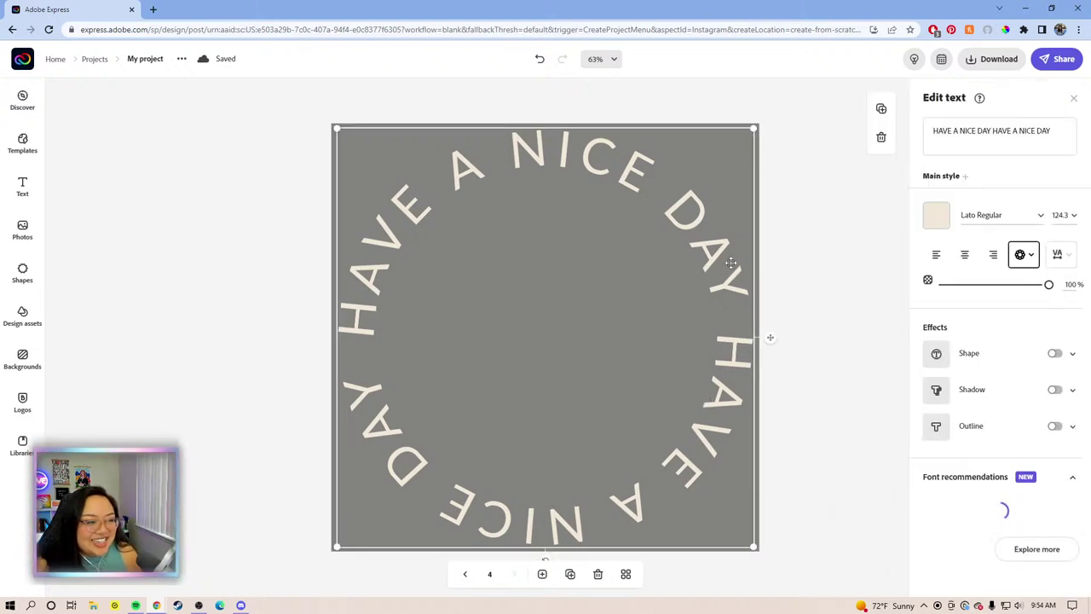
left_click(1041, 131)
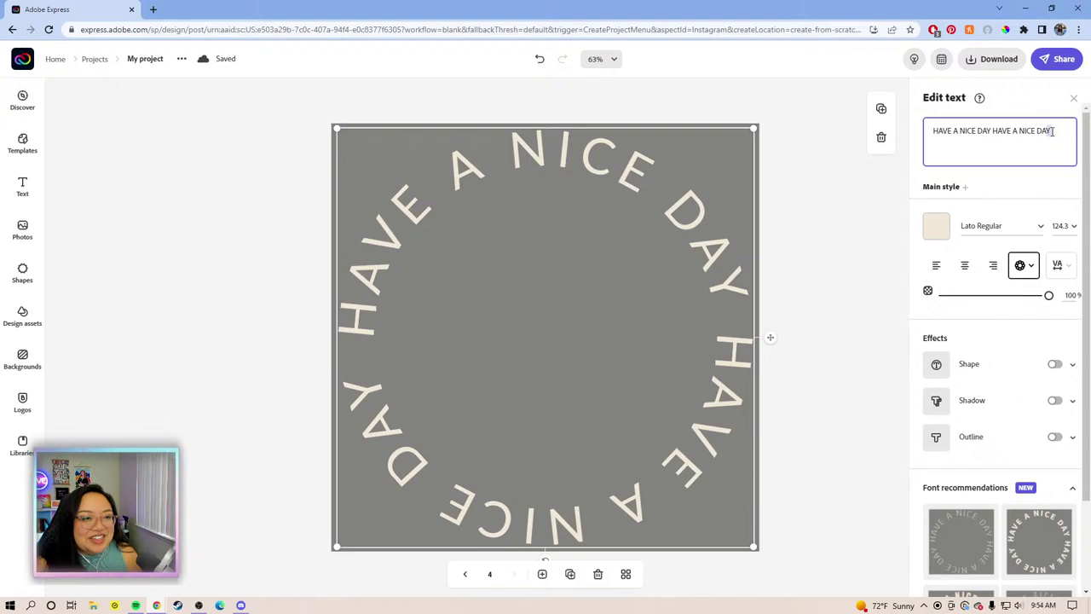
double_click(1041, 130)
left_click(1041, 130)
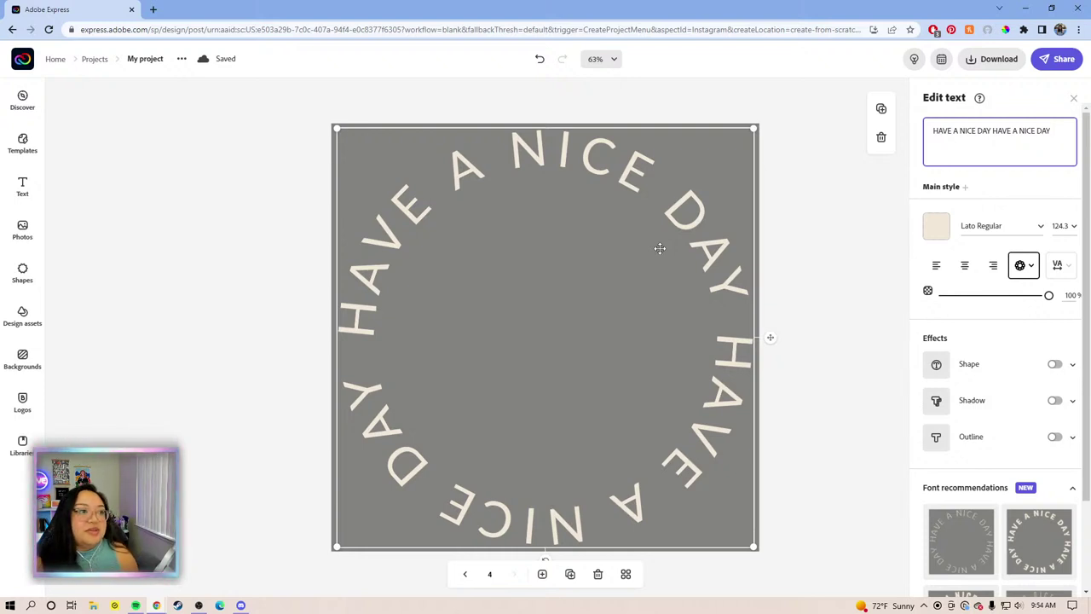
left_click(692, 222)
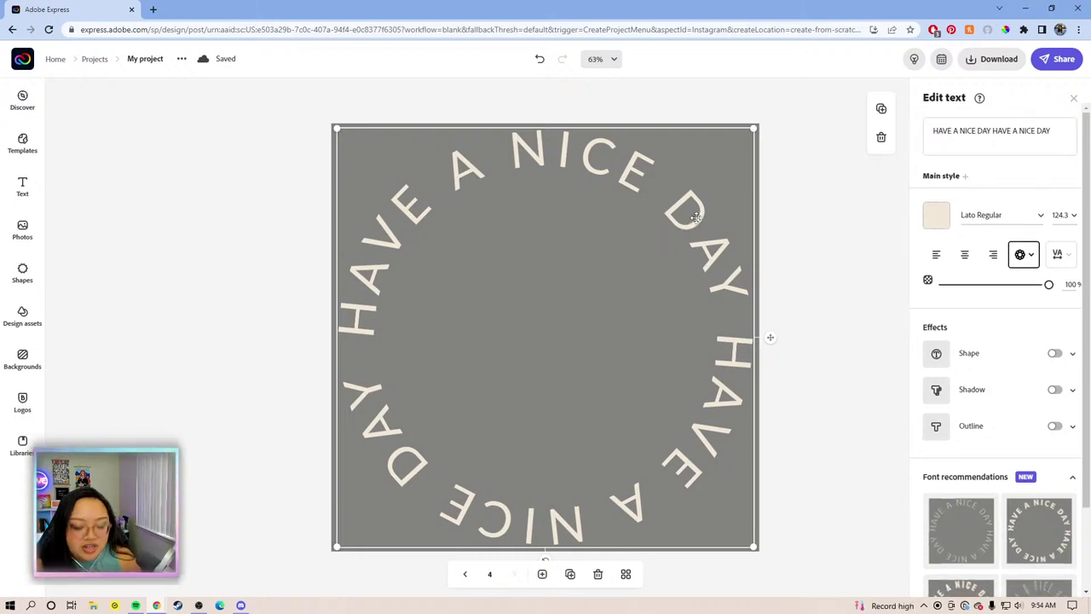
key("Delete")
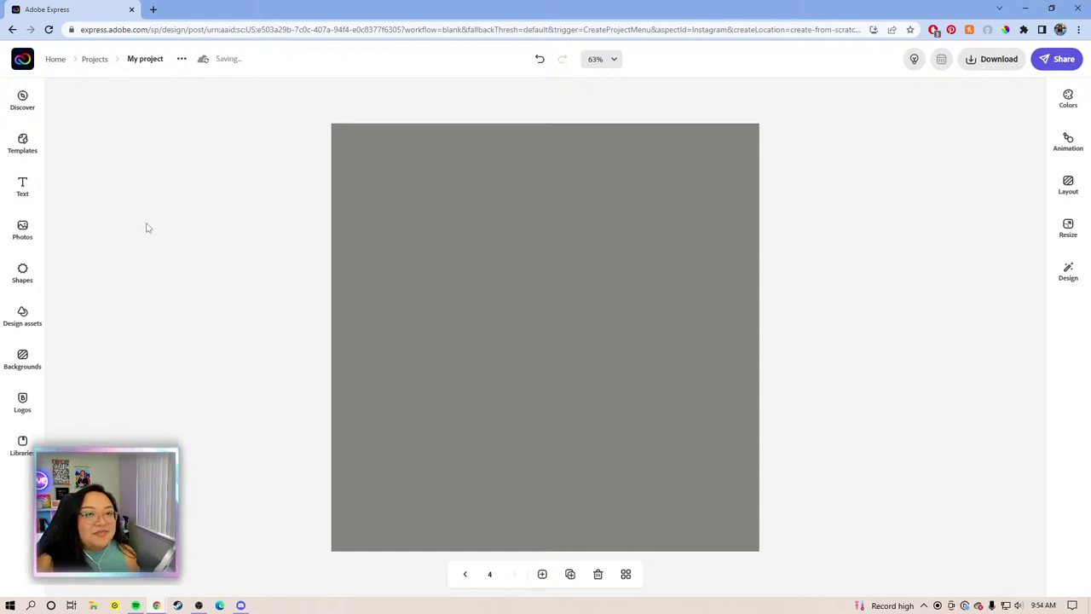
Import the photo of the woman sipping a green drink by the rainbow wall from the Lightroom album Los Angeles
left_click(22, 232)
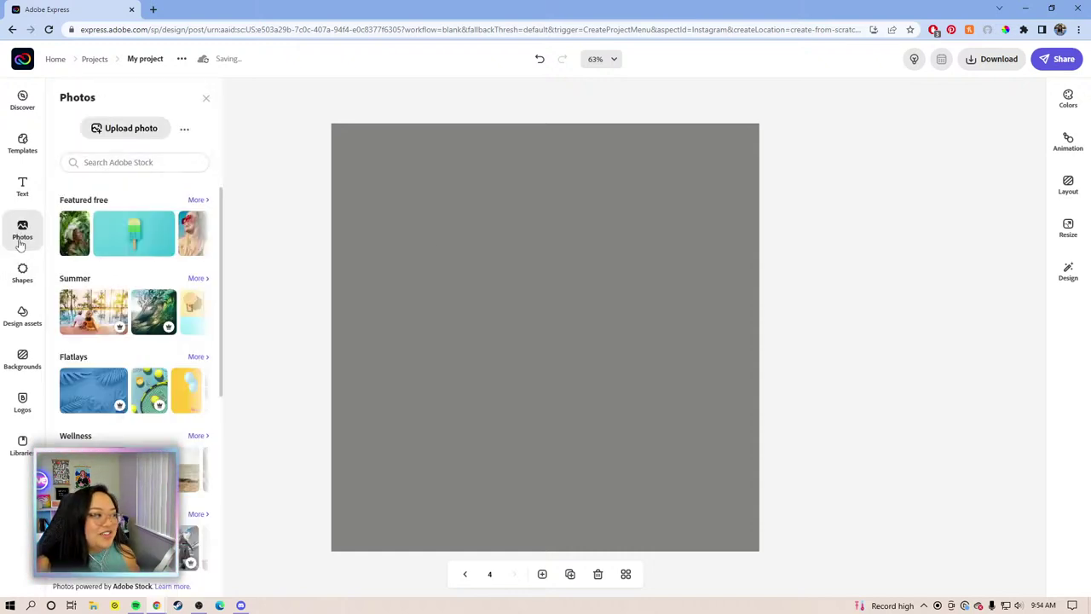
left_click(184, 132)
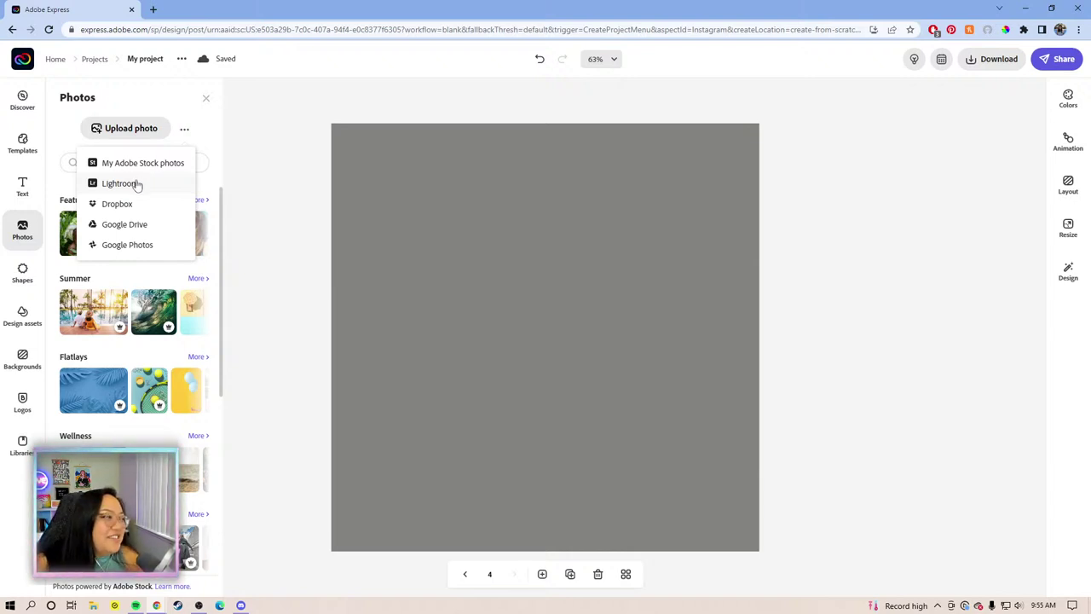
left_click(119, 183)
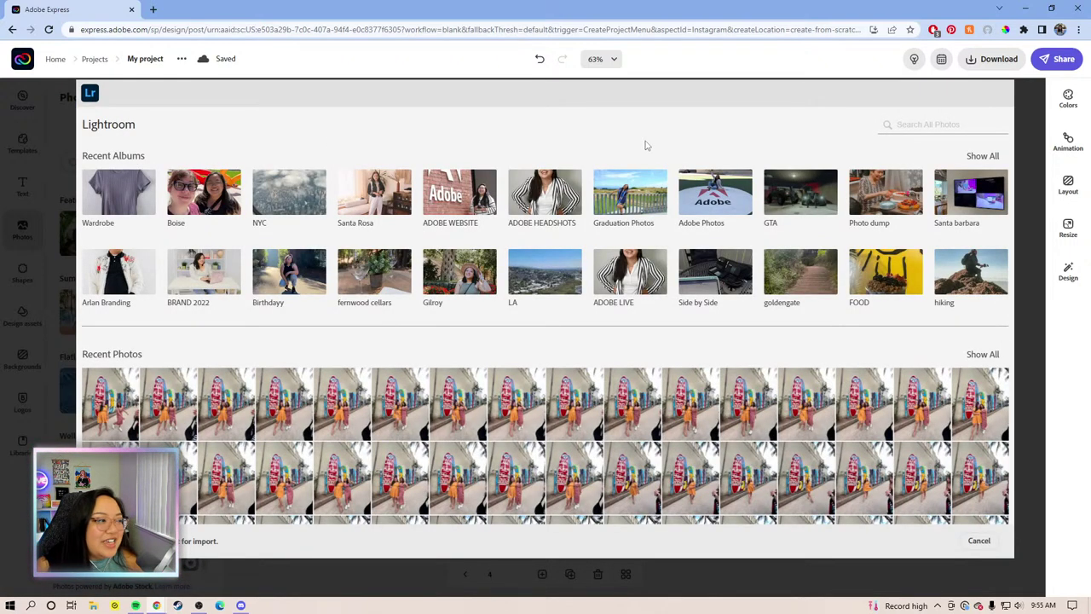
left_click(989, 157)
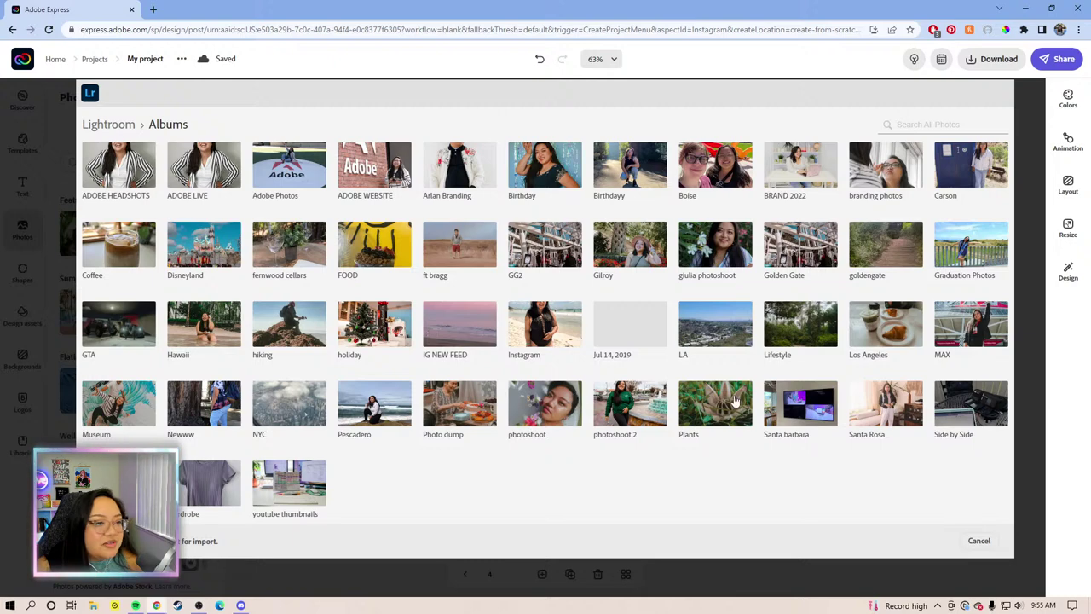
left_click(886, 336)
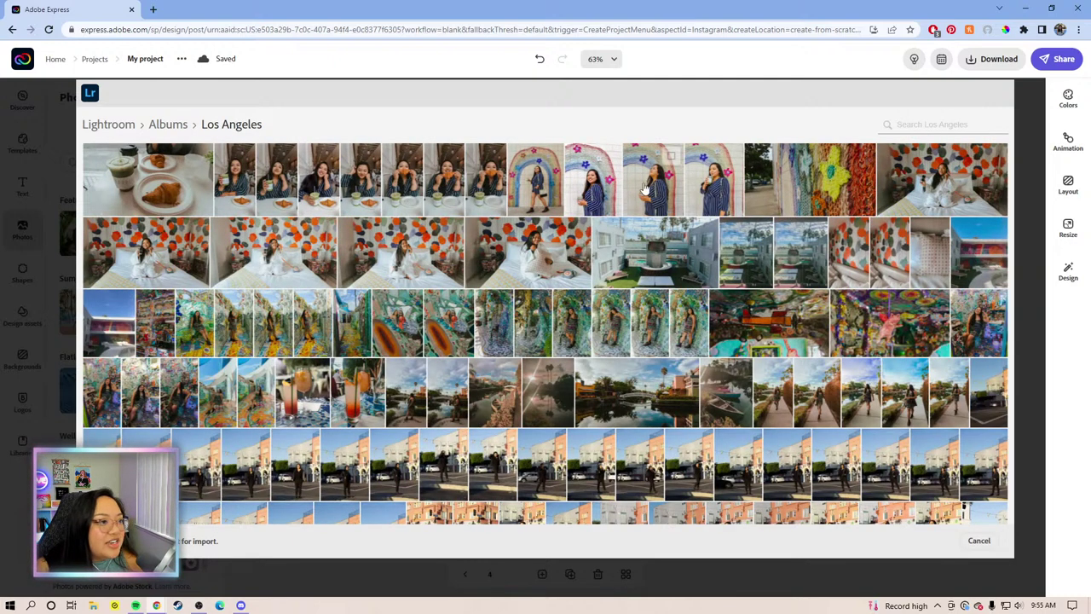
left_click(702, 175)
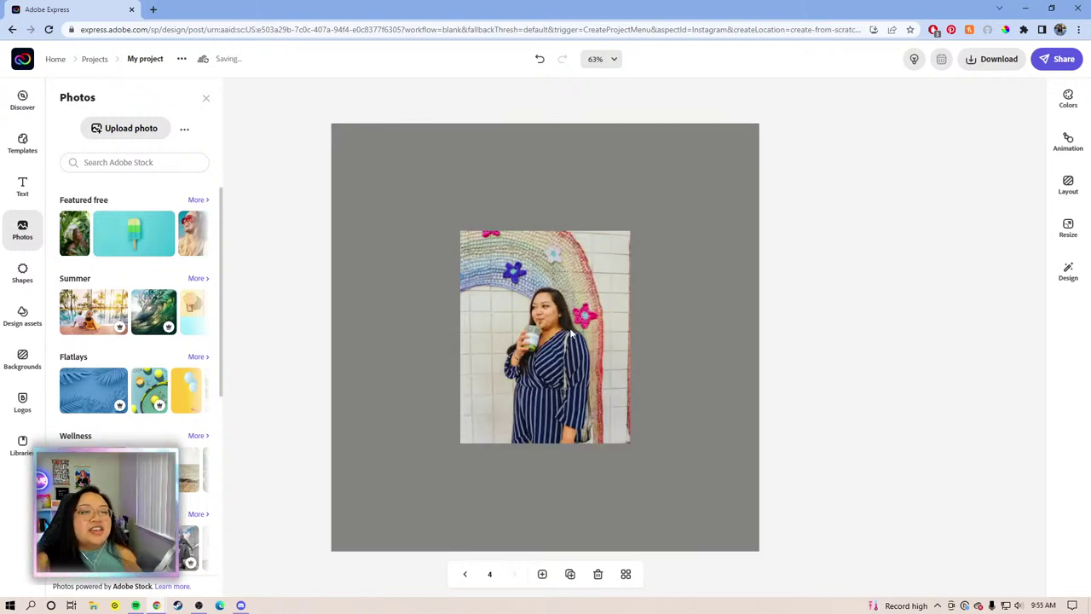
Enlarge the imported photo to nearly the full page height and center it on the page
left_click(565, 328)
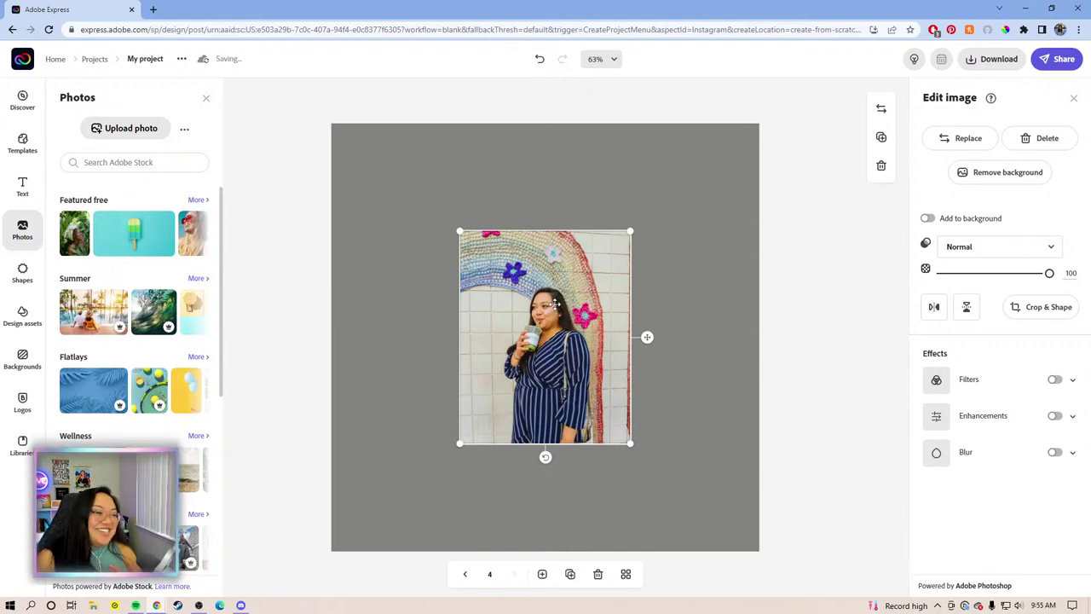
left_click_drag(583, 373, 459, 502)
left_click_drag(551, 311, 708, 170)
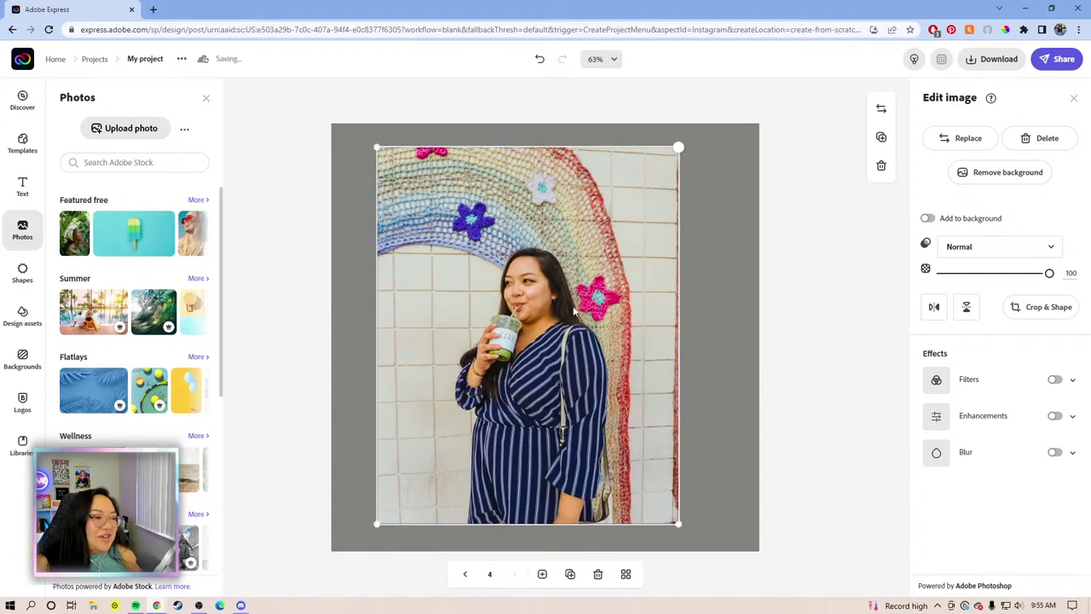
left_click_drag(574, 312, 588, 317)
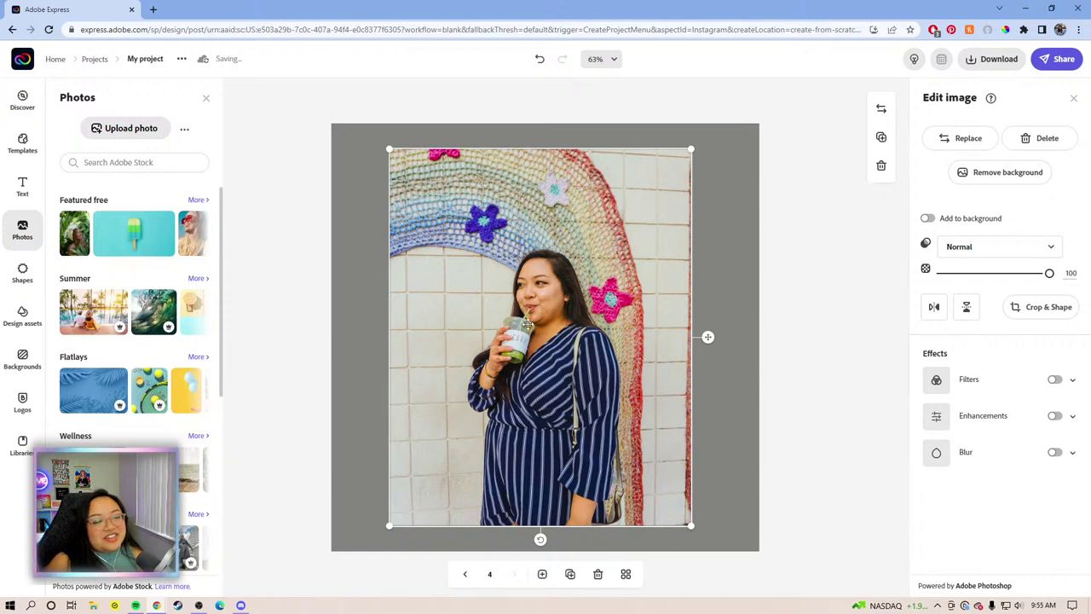
left_click_drag(591, 331, 566, 335)
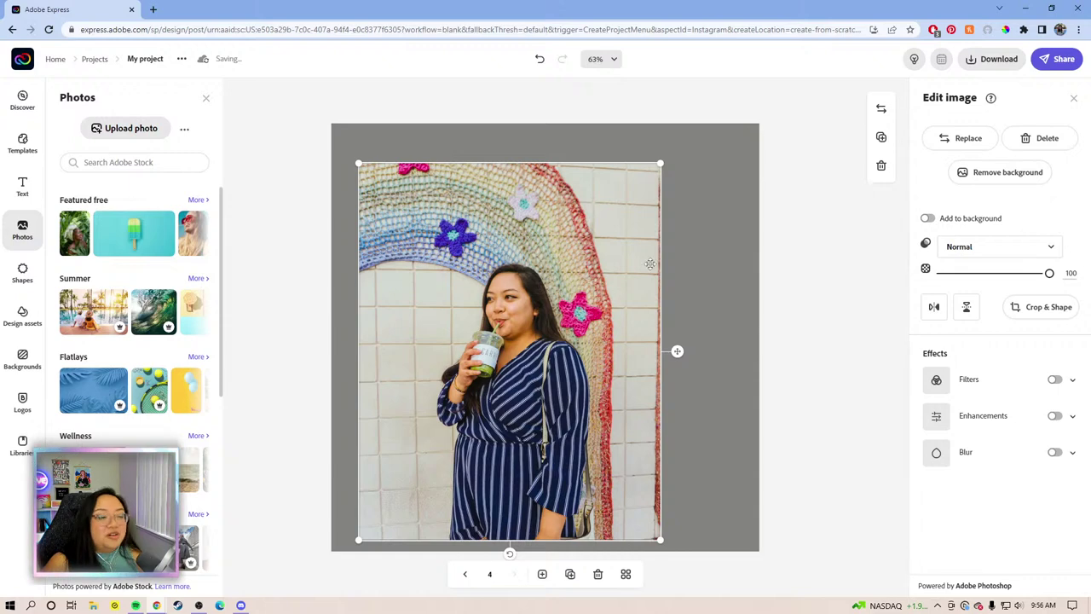
left_click_drag(668, 171, 687, 131)
left_click_drag(617, 197, 641, 201)
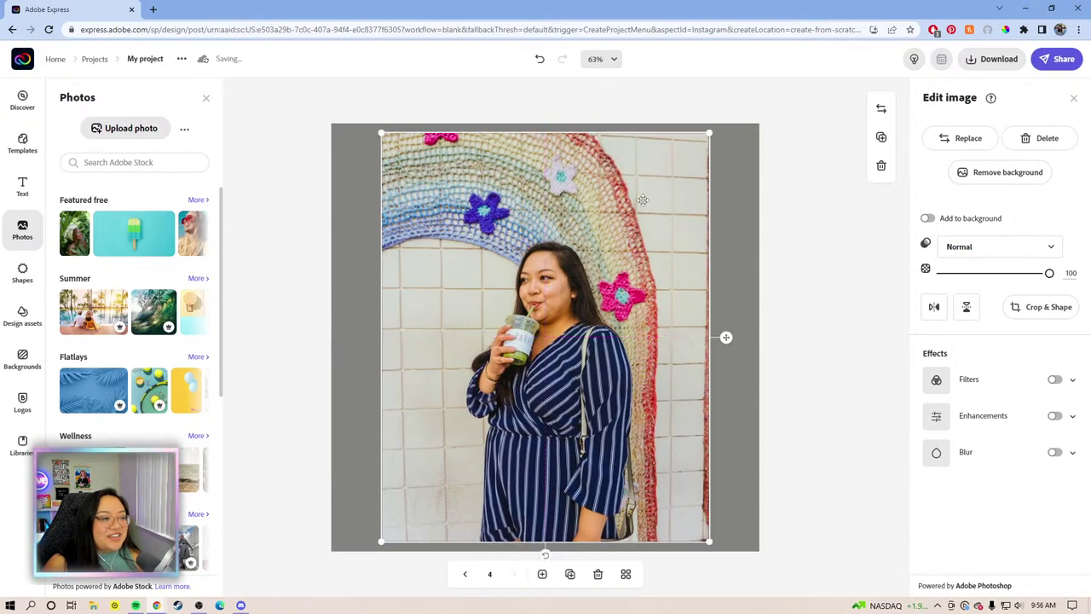
left_click(809, 228)
Remove the photo's background and accept the automatic cutout of the woman
left_click(517, 340)
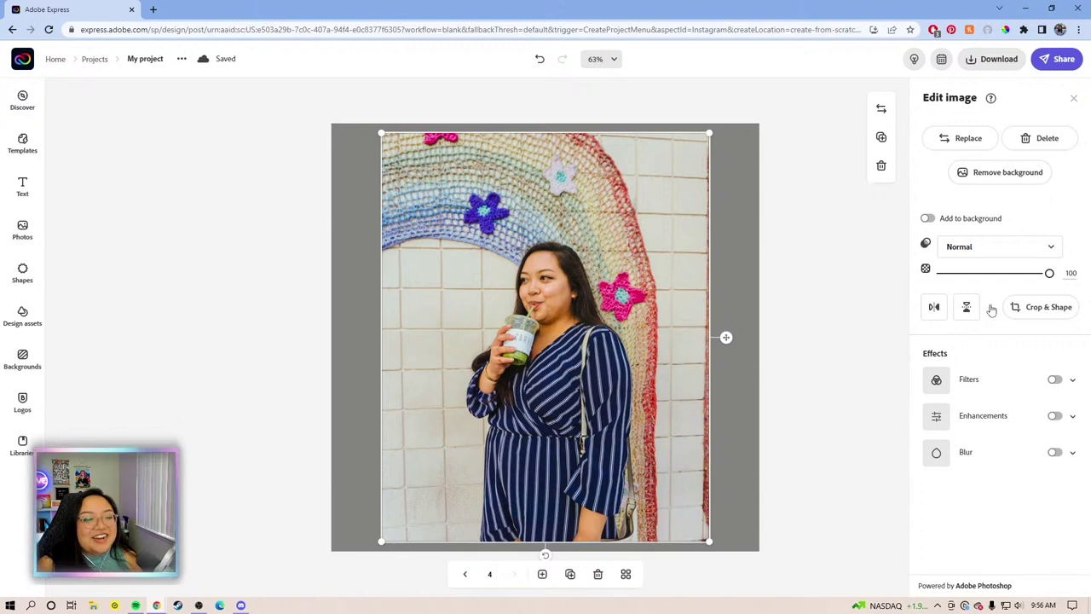
left_click(998, 168)
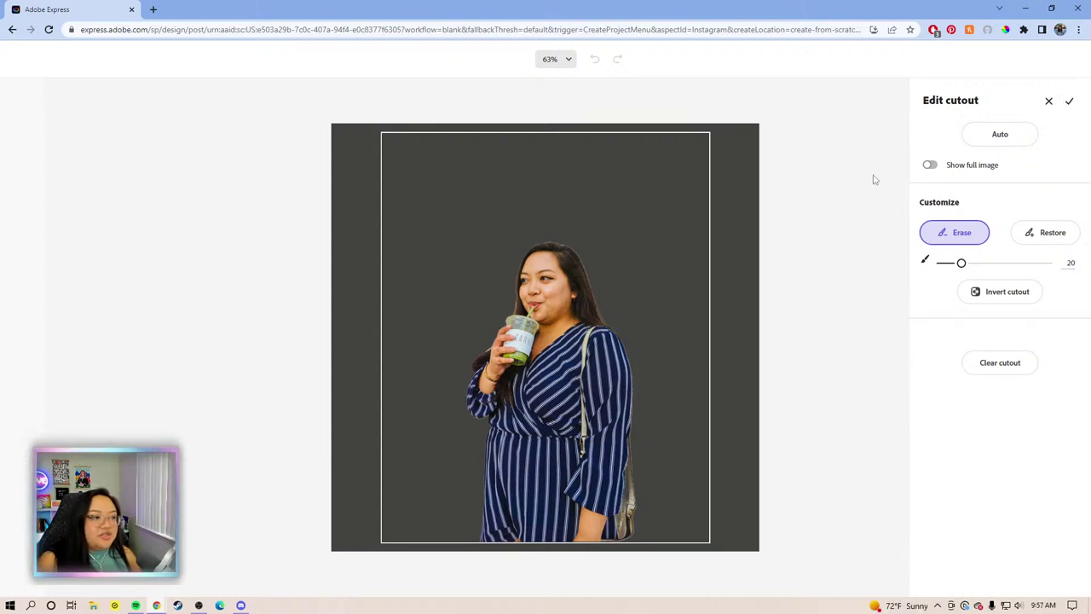
left_click(1067, 104)
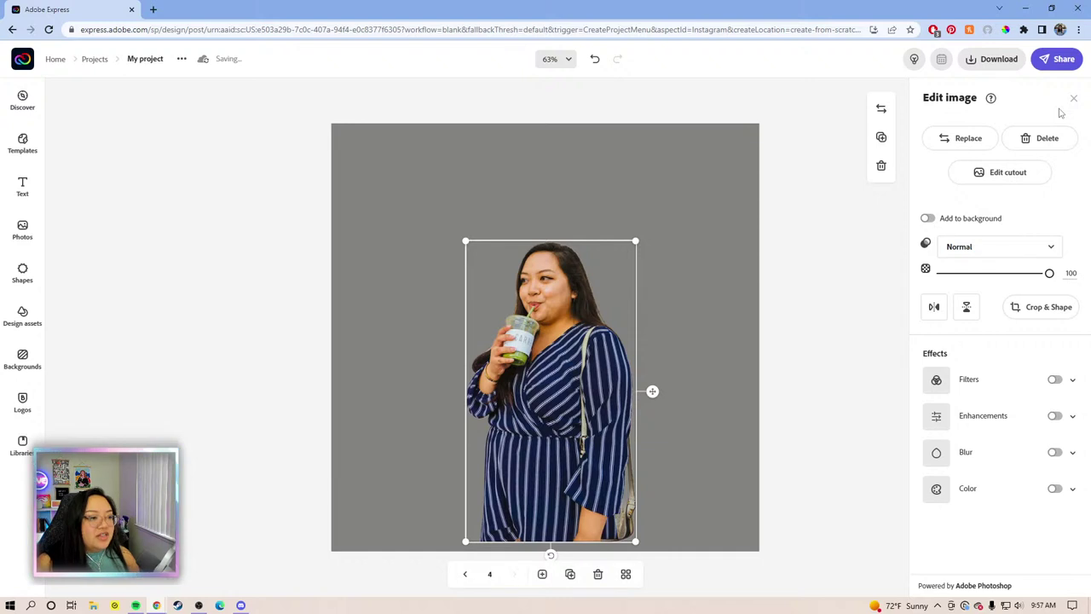
Crop the cutout with the Freeform option, cutting off everything below the woman's waist
left_click(1042, 307)
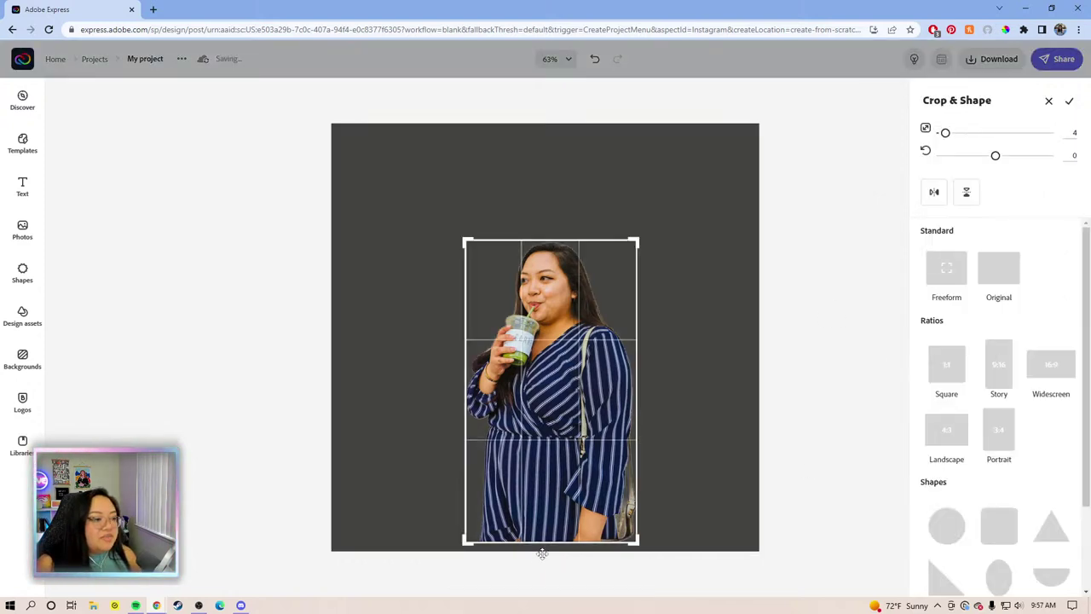
left_click_drag(635, 547, 676, 564)
left_click(941, 271)
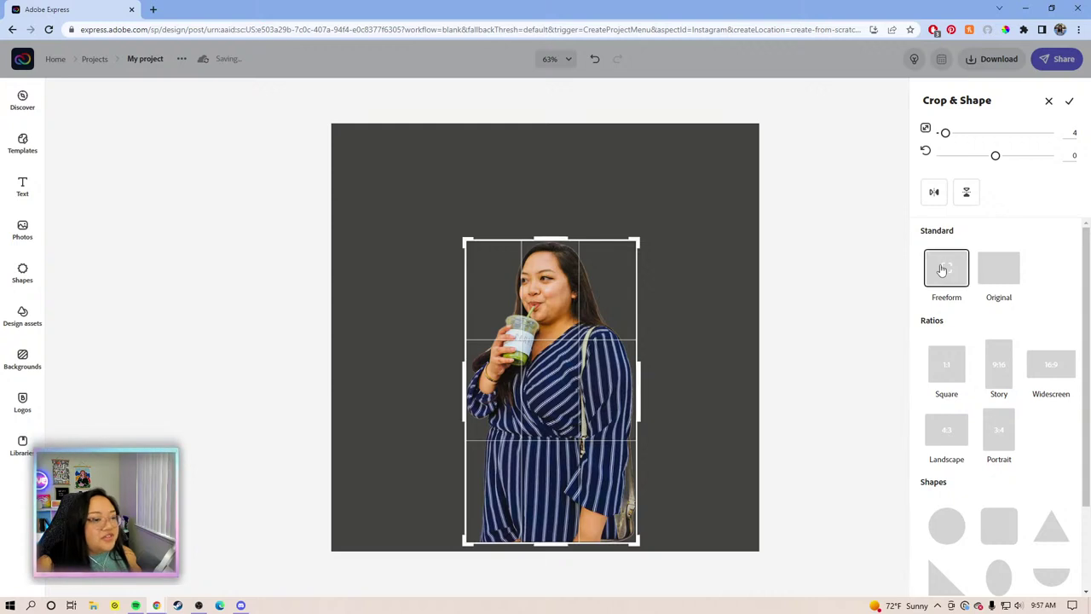
left_click_drag(567, 542, 599, 424)
left_click(601, 423)
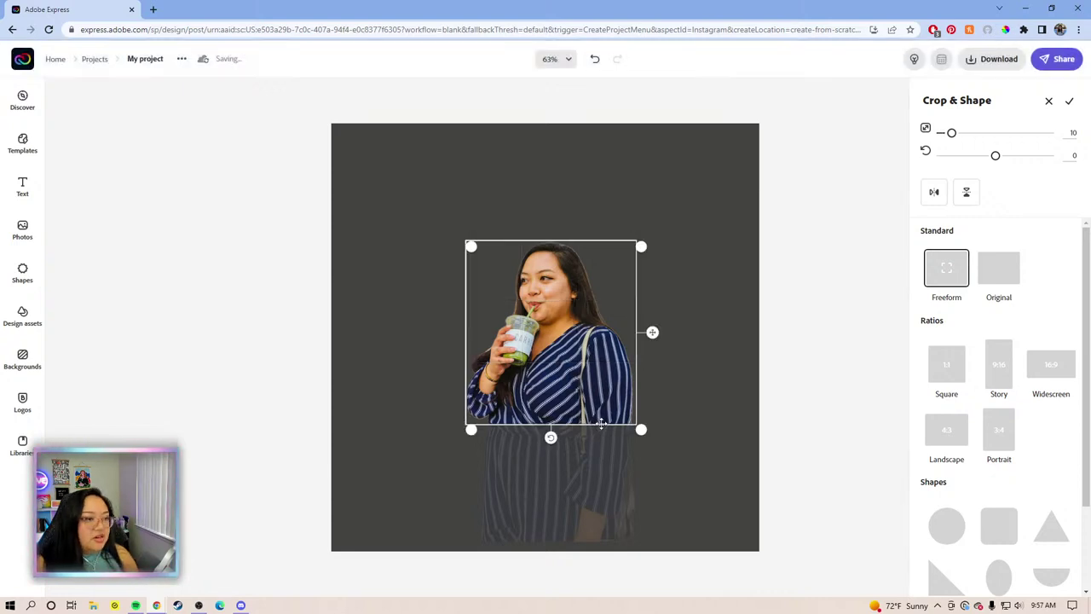
Align the cropped cutout with the page's bottom edge, enlarge it to most of the page width and center it
left_click_drag(508, 442, 448, 503)
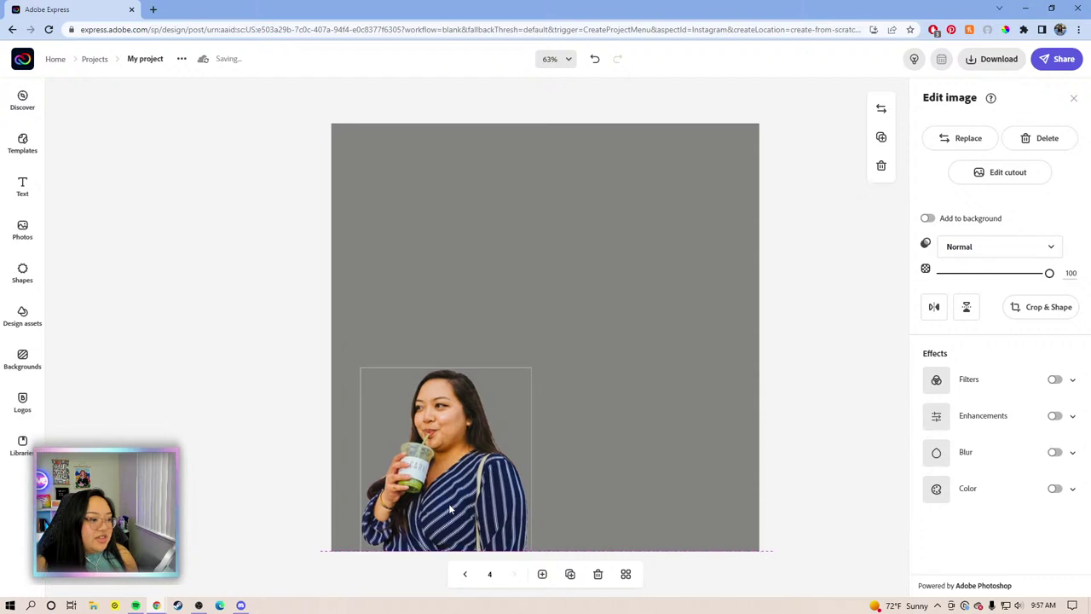
left_click_drag(531, 368, 729, 201)
mouse_move(457, 375)
left_mouse_down()
mouse_move(455, 359)
mouse_move(501, 346)
mouse_move(465, 385)
left_mouse_up()
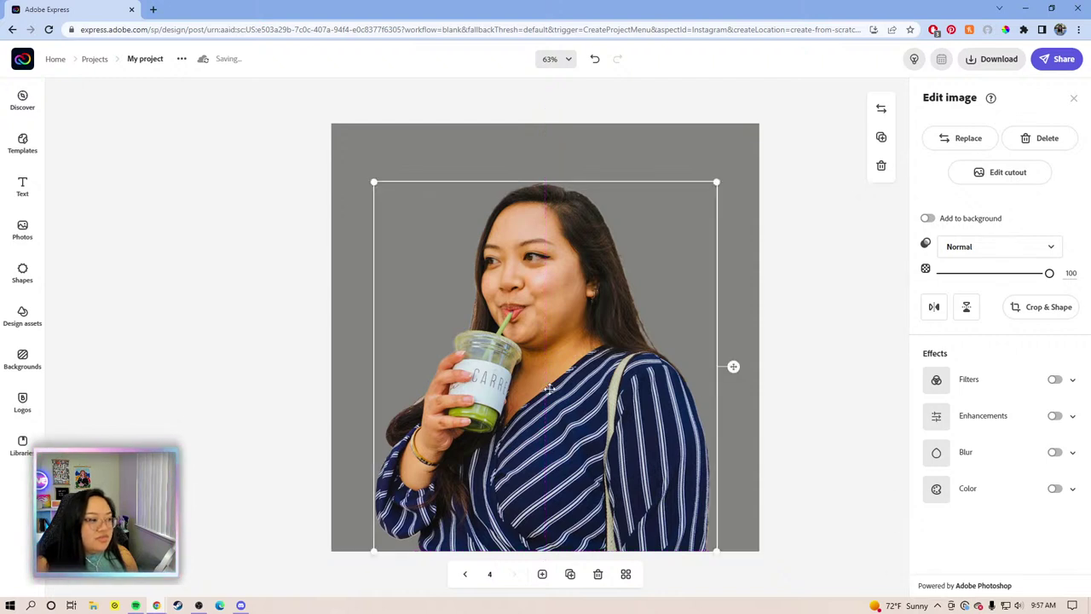
left_click_drag(549, 389, 554, 390)
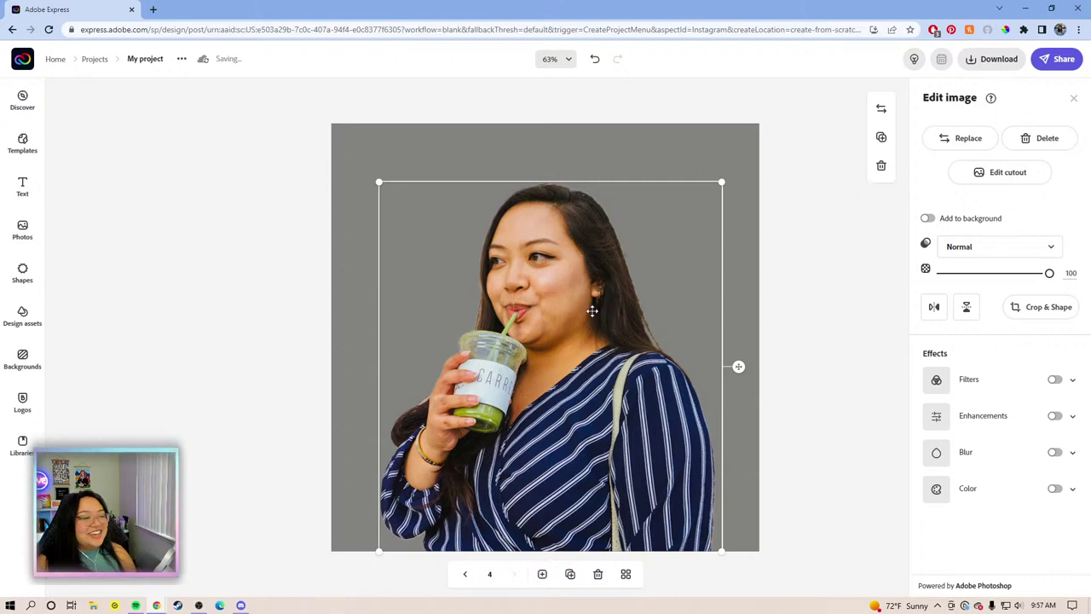
Add the title text "SIPS TEA" and place it on a single line just above the woman's head
left_click(129, 191)
left_click(22, 186)
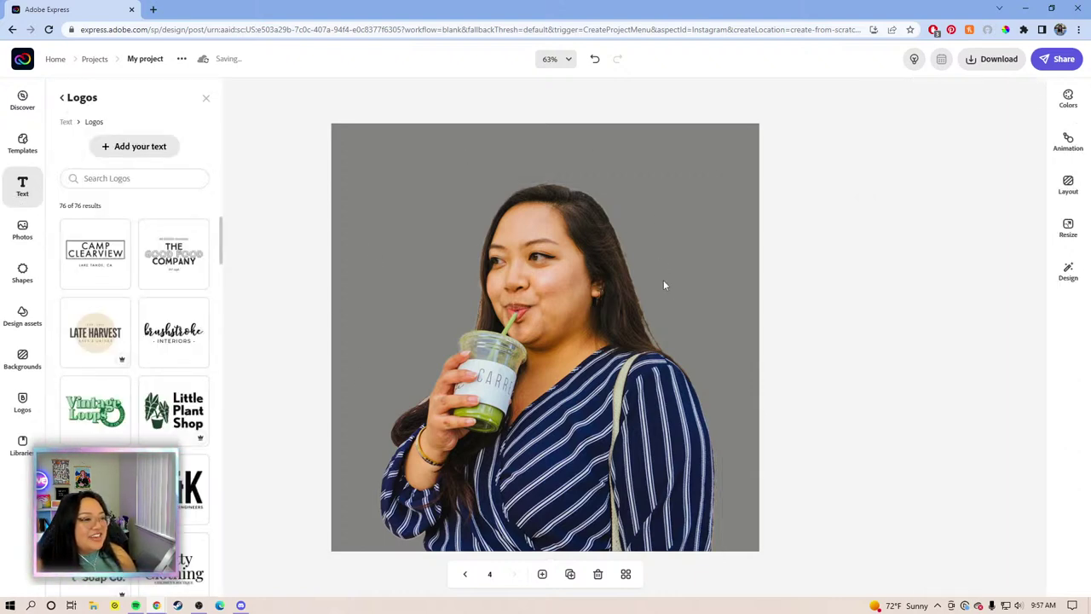
left_click(128, 148)
left_click(1015, 141)
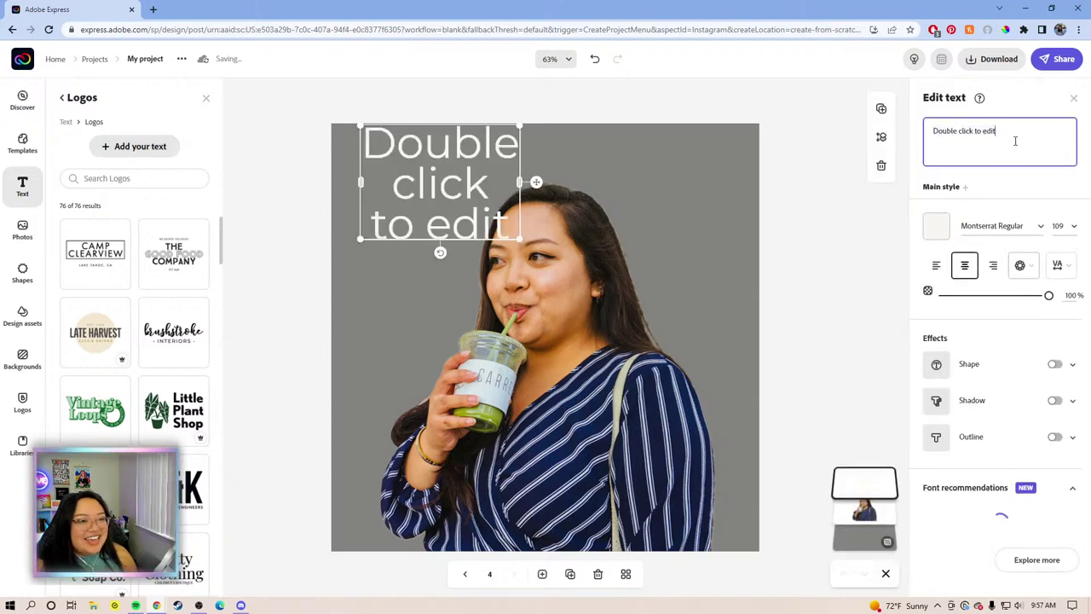
triple_click(962, 141)
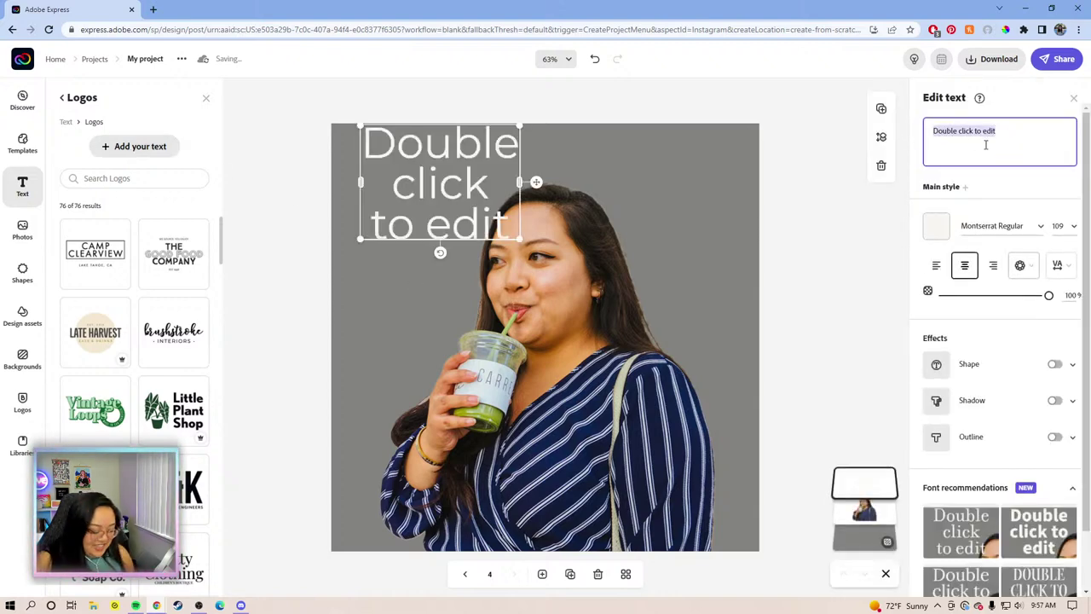
left_click_drag(1008, 136, 933, 136)
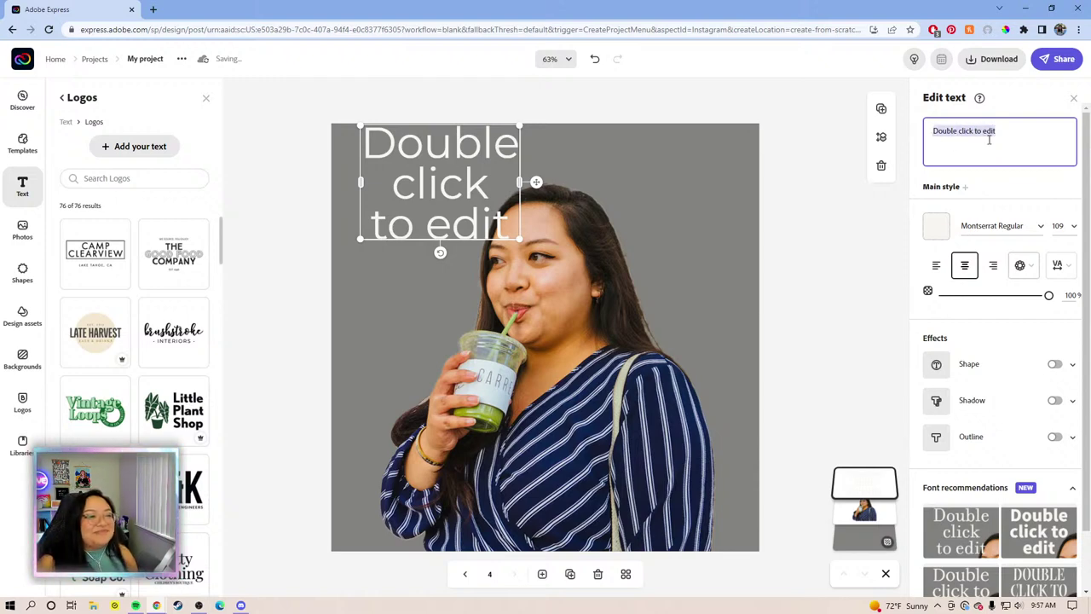
type("S")
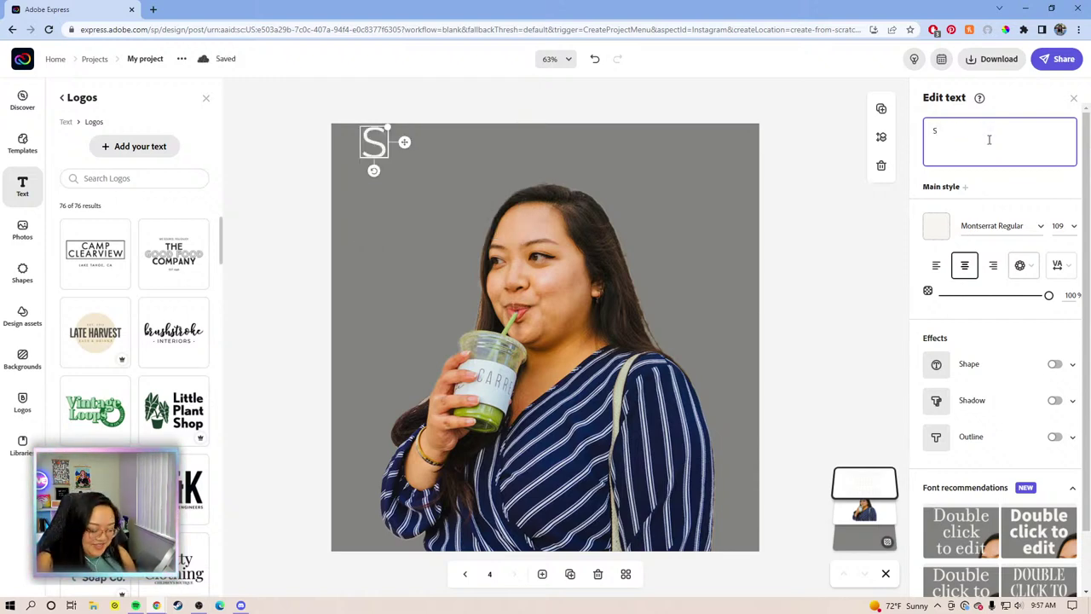
type("I")
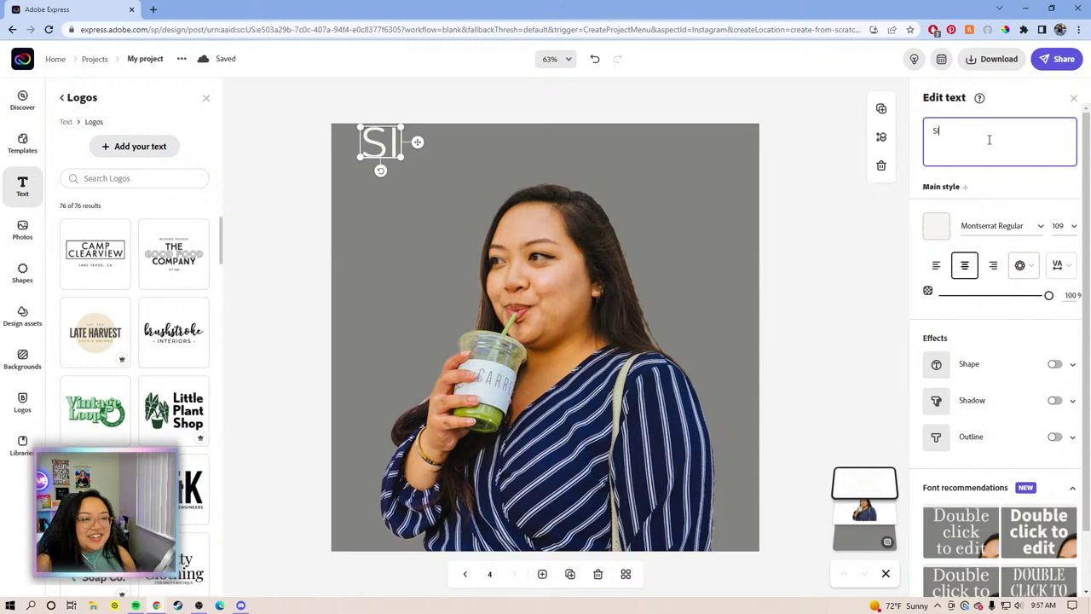
type("P")
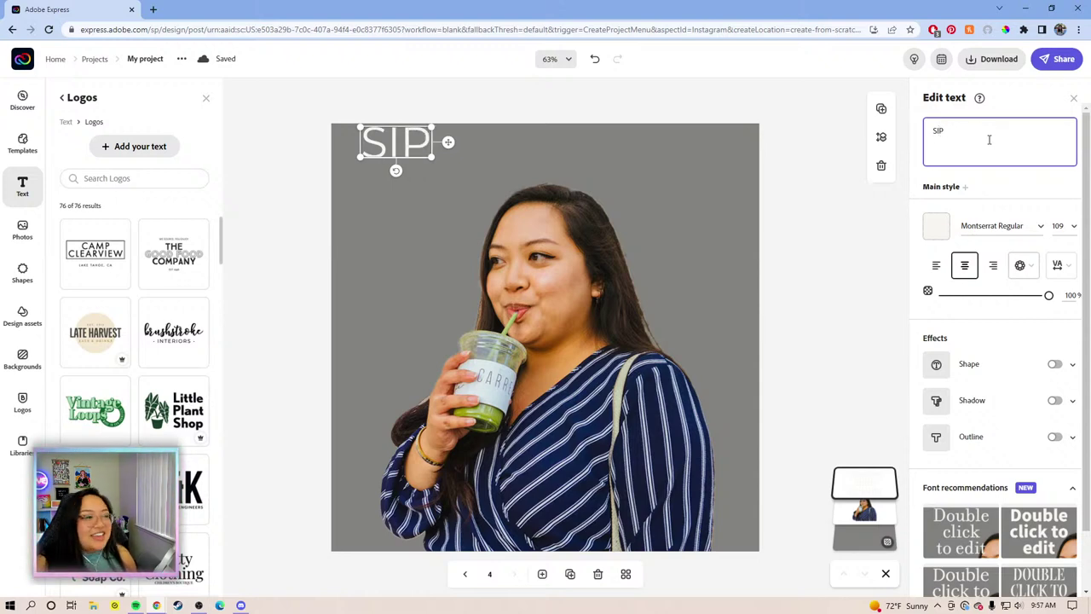
type("S TEA")
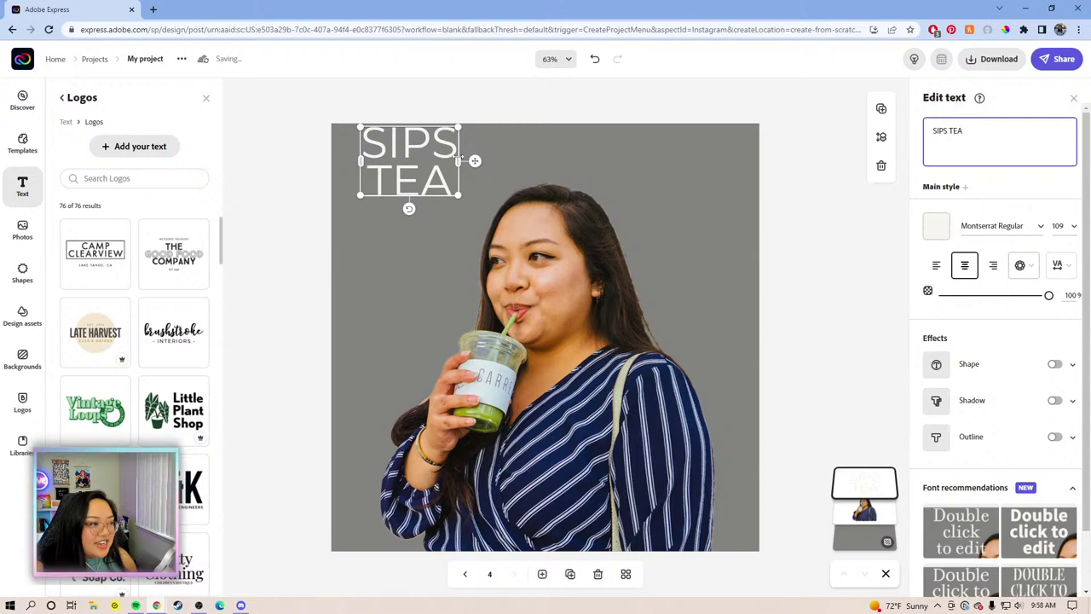
left_click_drag(639, 150, 571, 151)
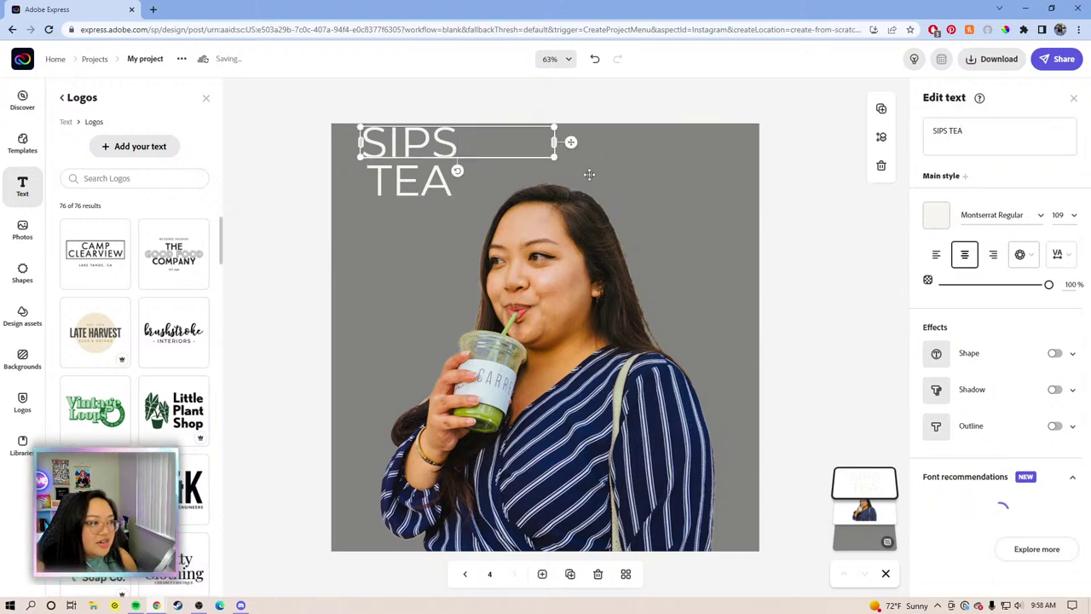
left_click_drag(570, 142, 651, 170)
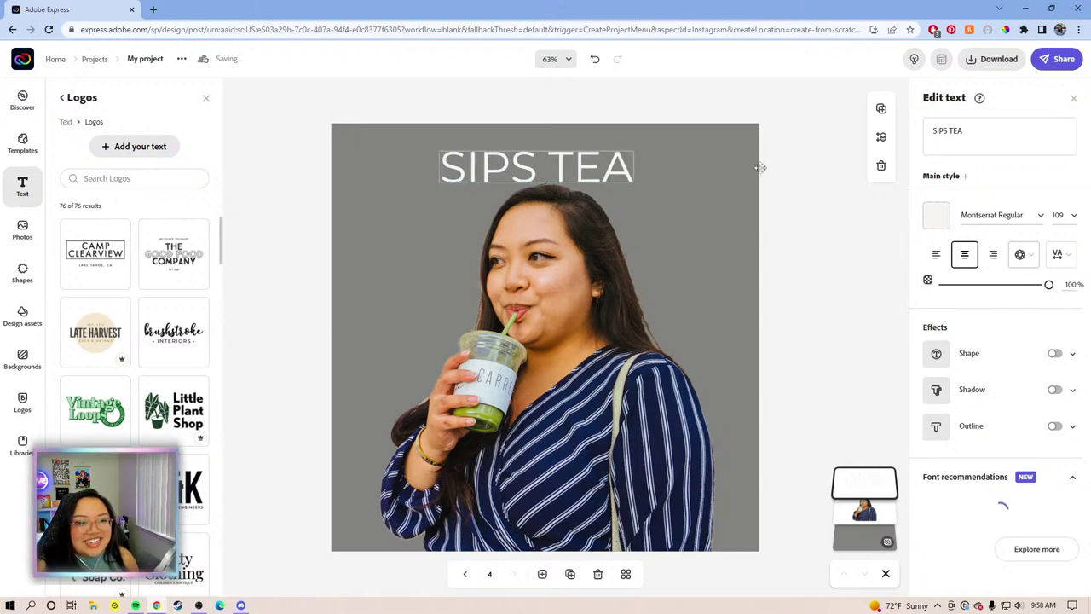
Set the "SIPS TEA" title's font to Lato Bold from the KT Brand 2022 fonts
left_click(1041, 217)
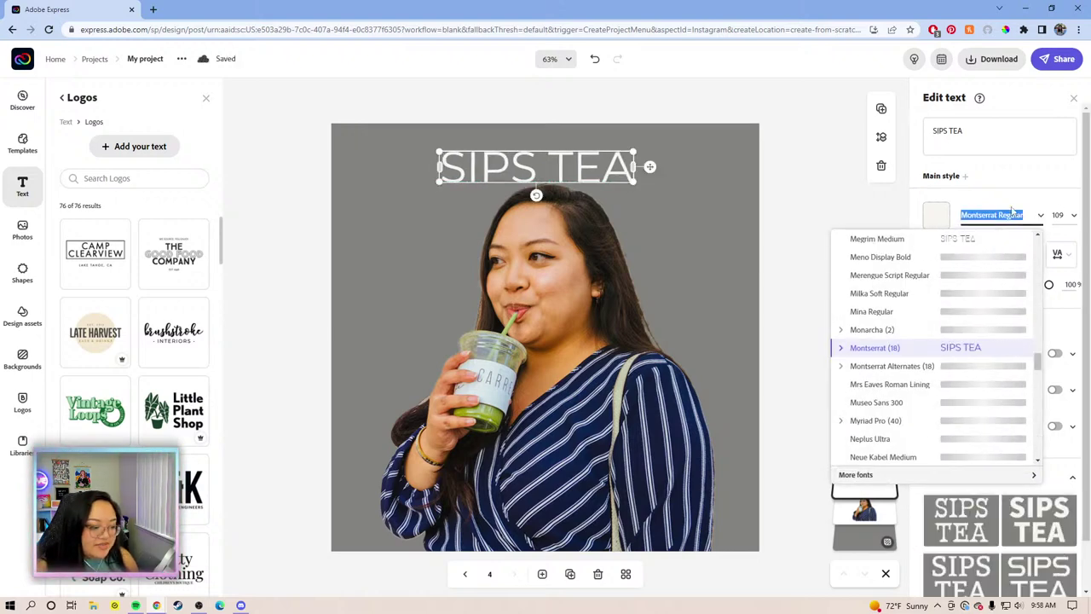
scroll(1007, 345, "up", 2)
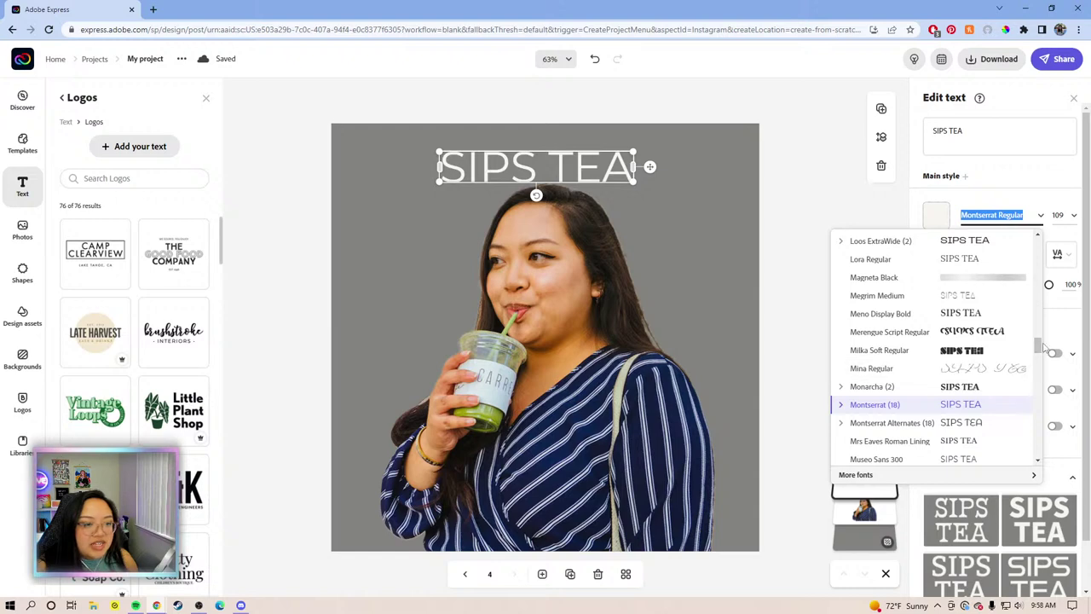
left_click_drag(1038, 348, 1027, 257)
scroll(1027, 257, "up", 5)
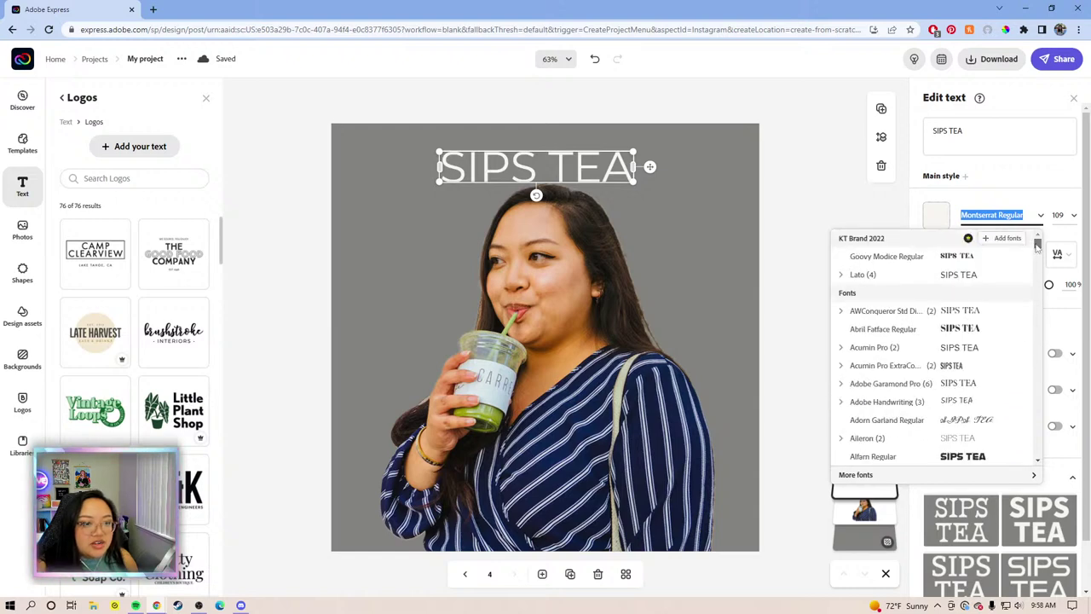
left_click(840, 274)
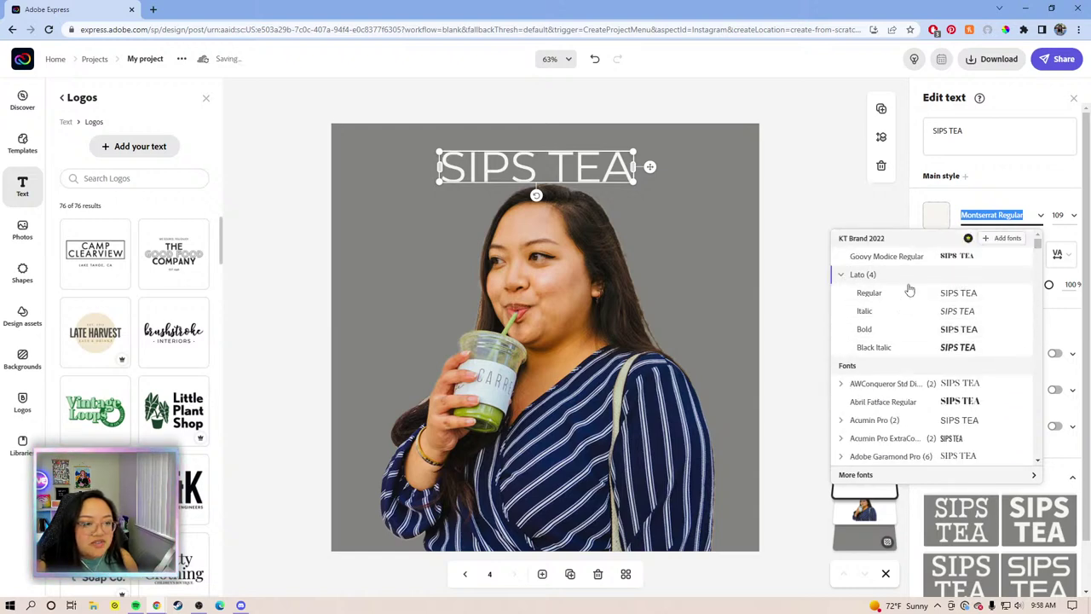
left_click(905, 329)
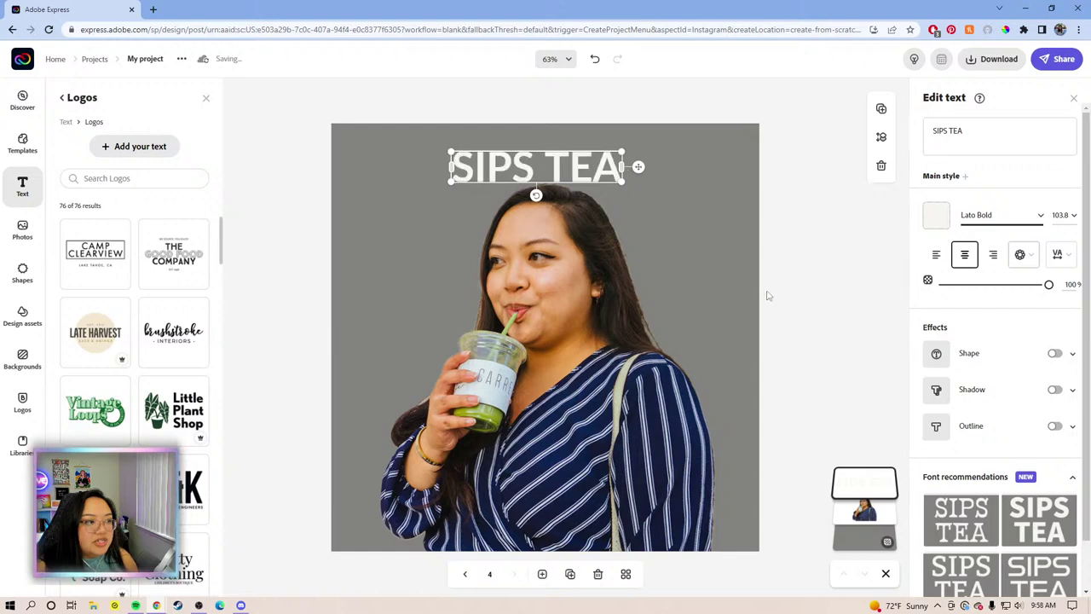
Curve the "SIPS TEA" title into an upward arch, enlarge it to a size of about 149 and position it around the woman's head
left_click(1025, 256)
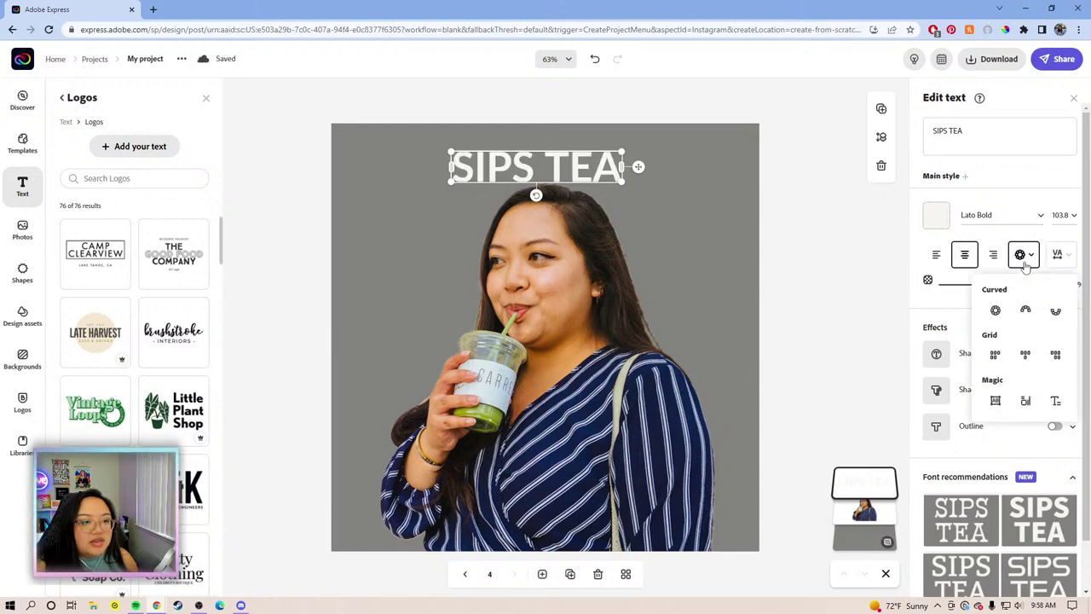
left_click(1025, 311)
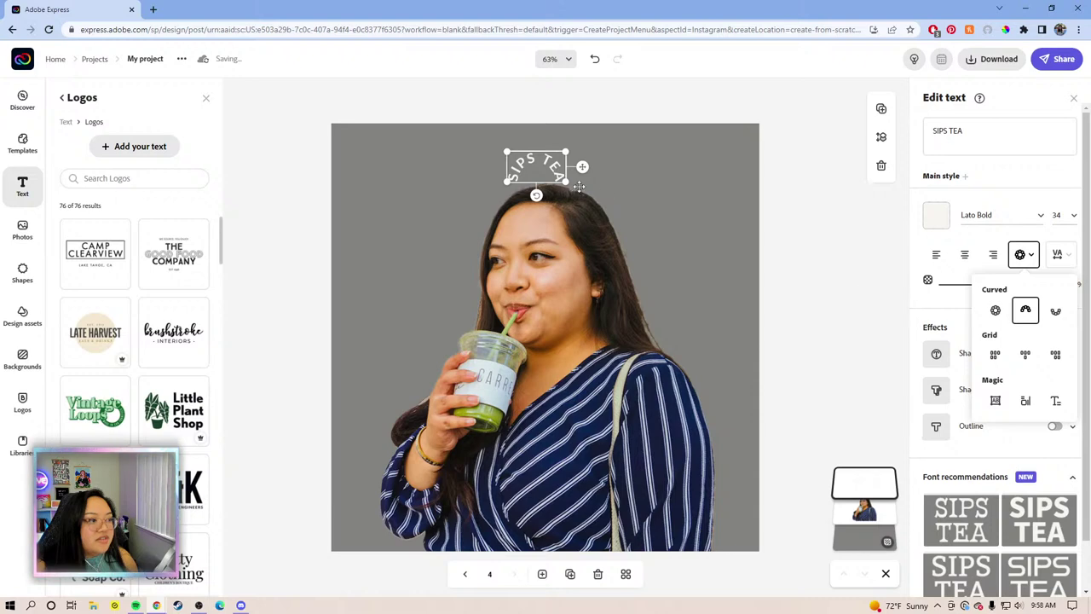
left_click_drag(565, 180, 741, 273)
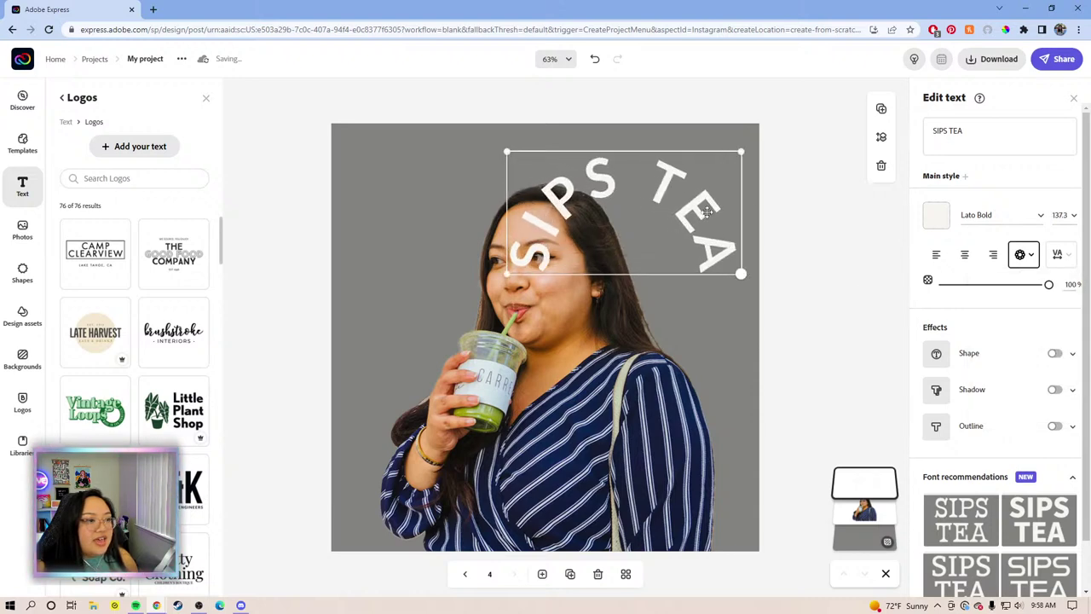
left_click_drag(682, 207, 617, 200)
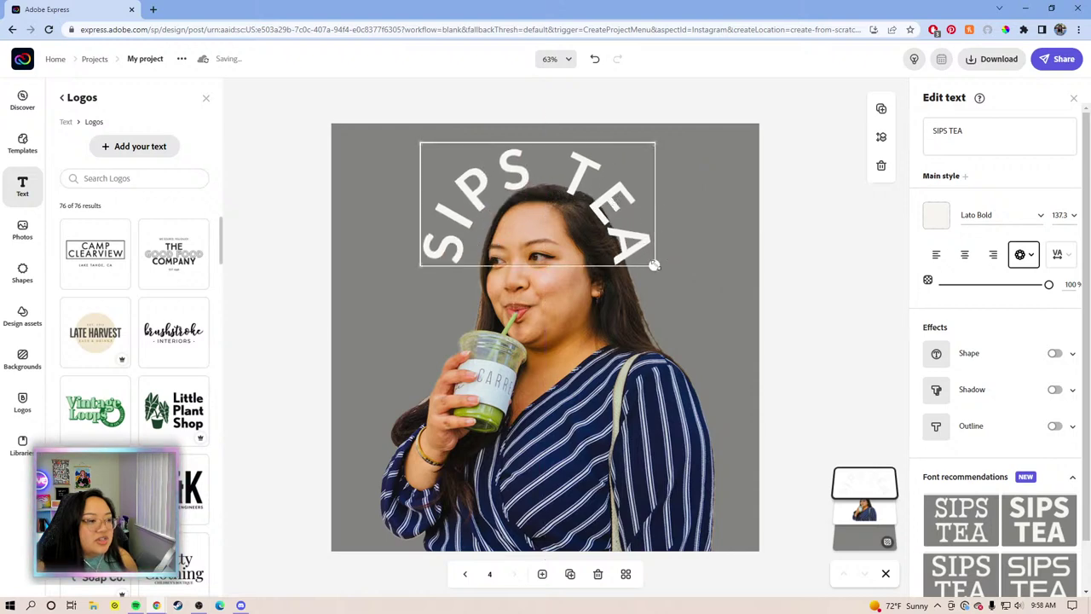
left_click_drag(672, 278, 679, 282)
left_click_drag(636, 217, 641, 202)
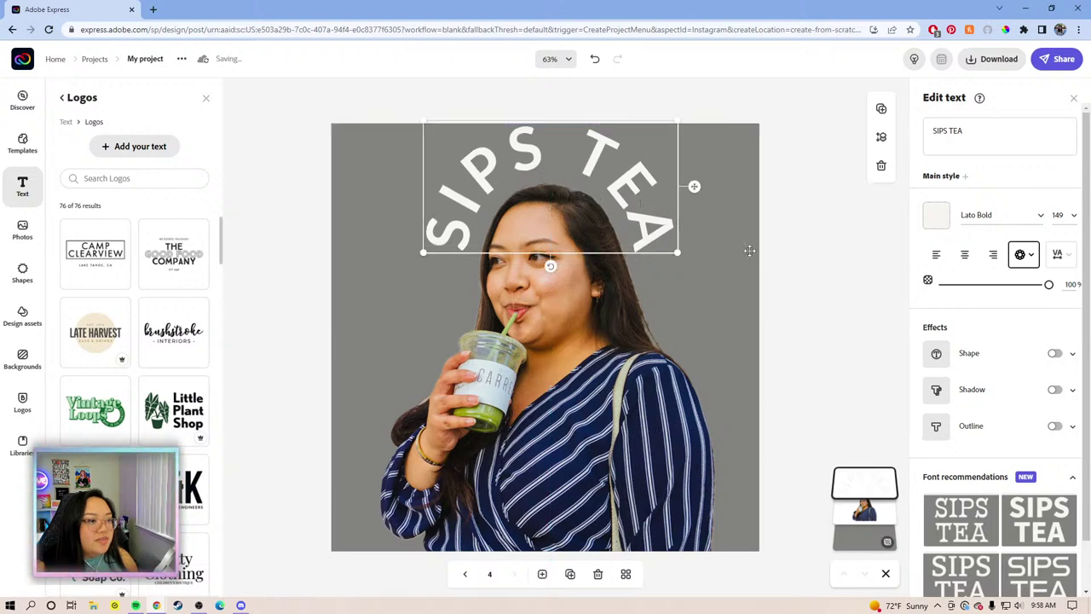
Set the curved title's letter spacing to 14 and nudge the title slightly down into the page
left_click(1060, 254)
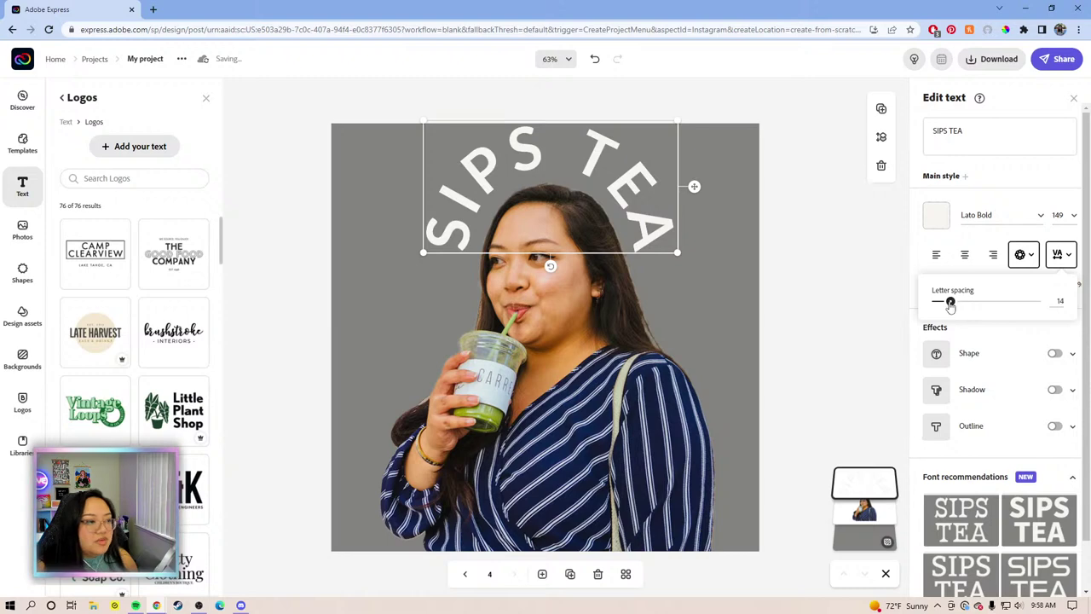
left_click_drag(951, 303, 950, 303)
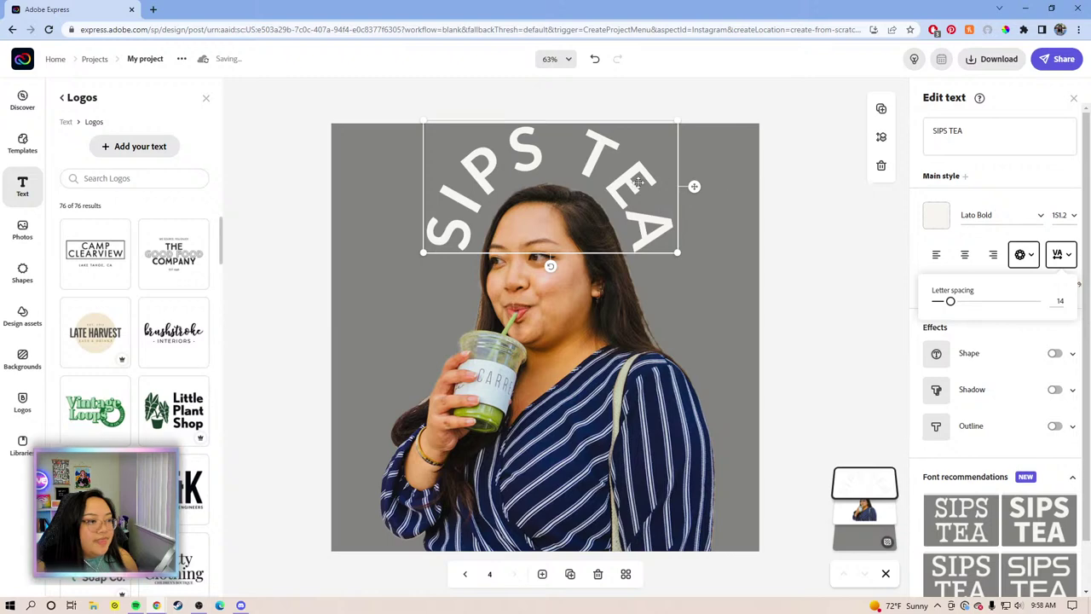
mouse_move(638, 182)
left_mouse_down()
mouse_move(645, 196)
mouse_move(645, 186)
left_mouse_up()
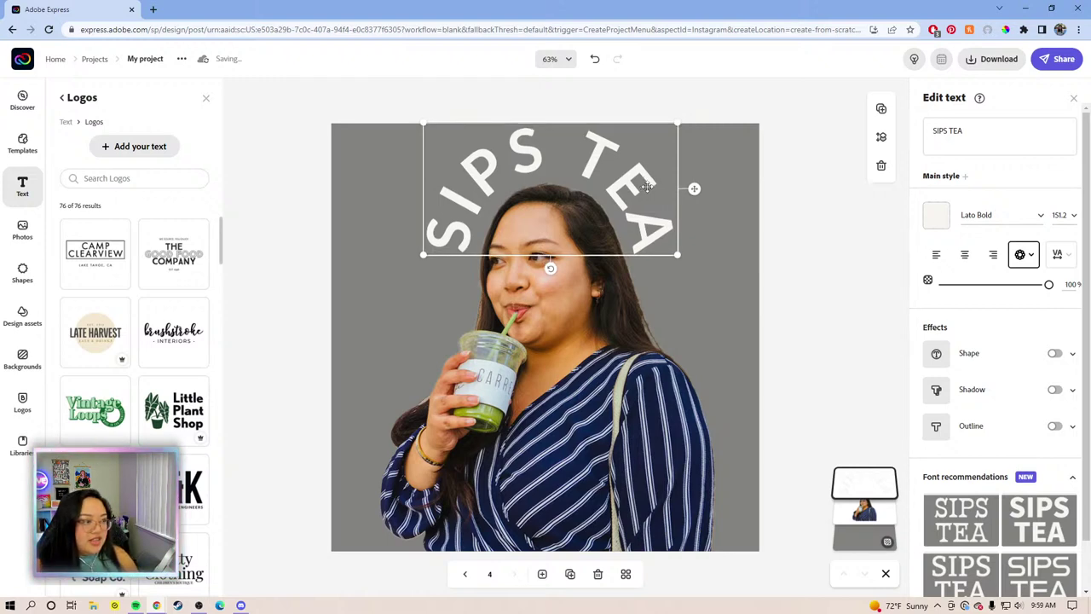
left_click(725, 105)
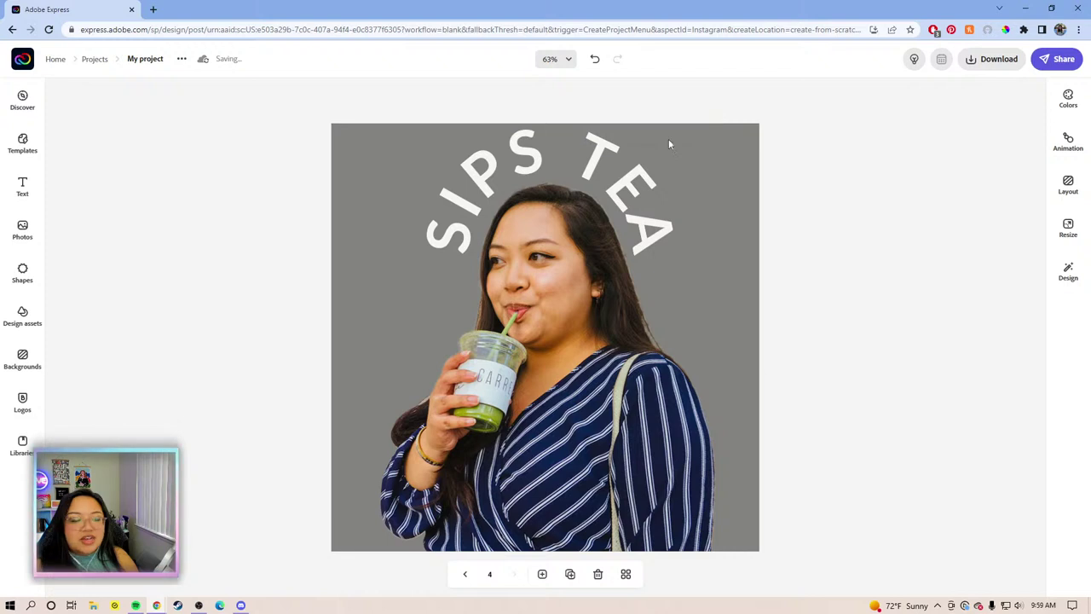
Browse the font list and the extended font recommendations for a typeface that suits the curved "SIPS TEA" title
left_click(596, 150)
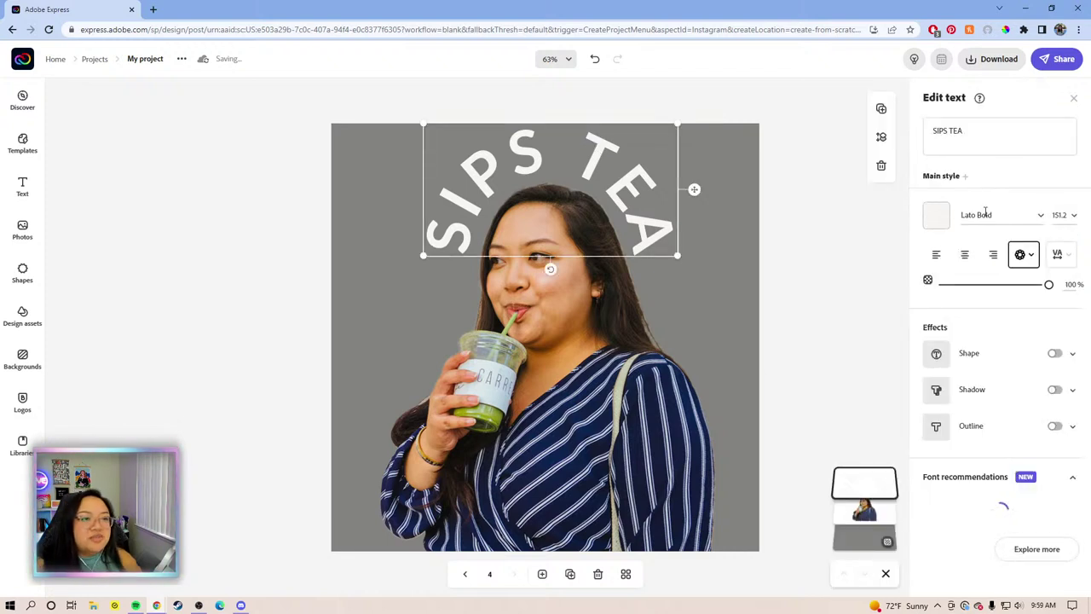
left_click(1040, 216)
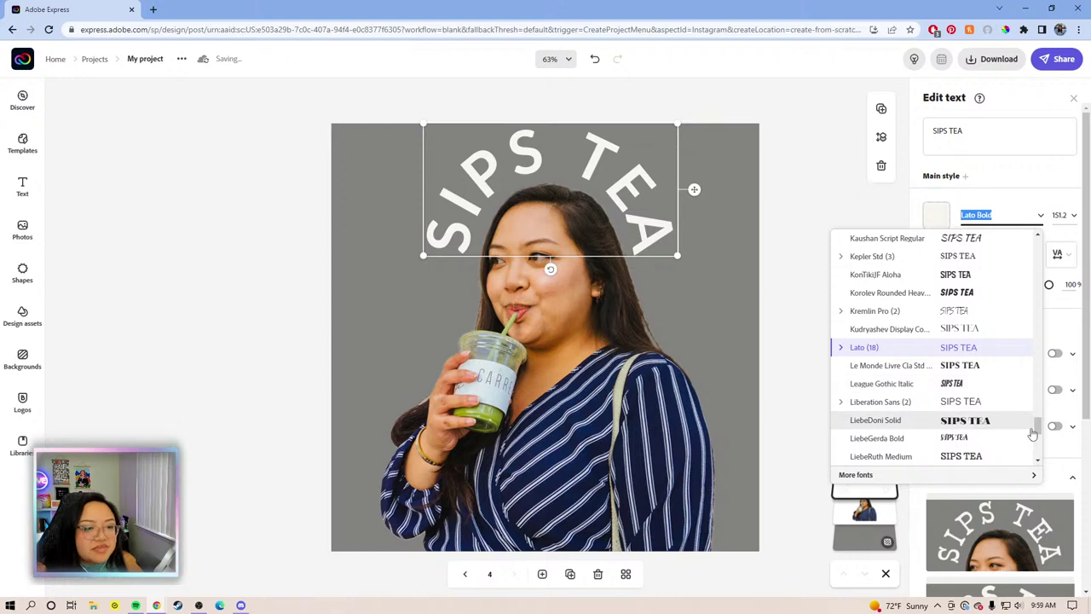
scroll(1020, 291, "up", 10)
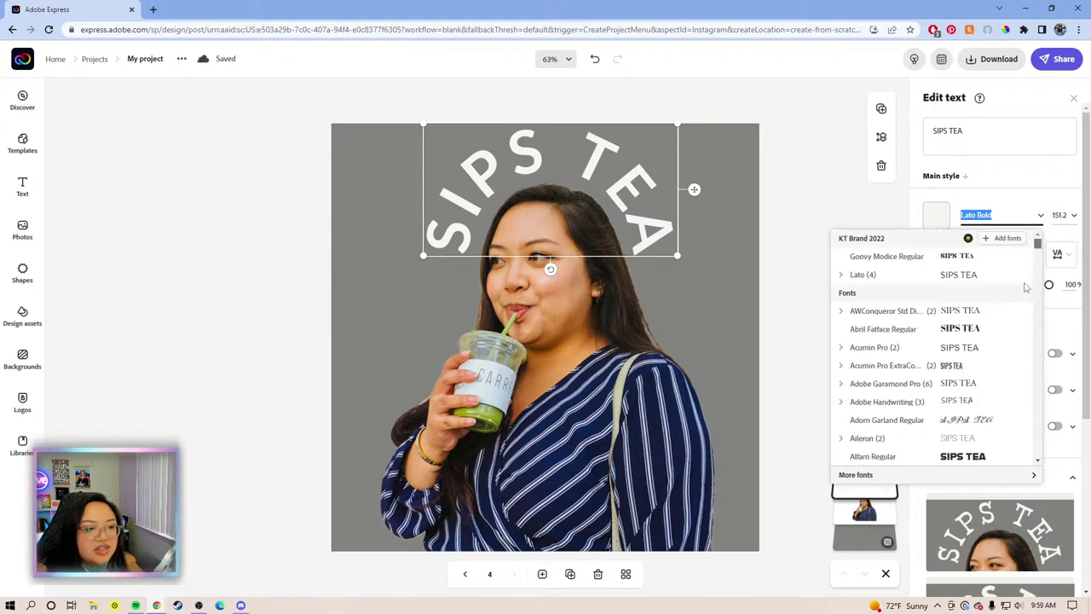
left_click(1056, 239)
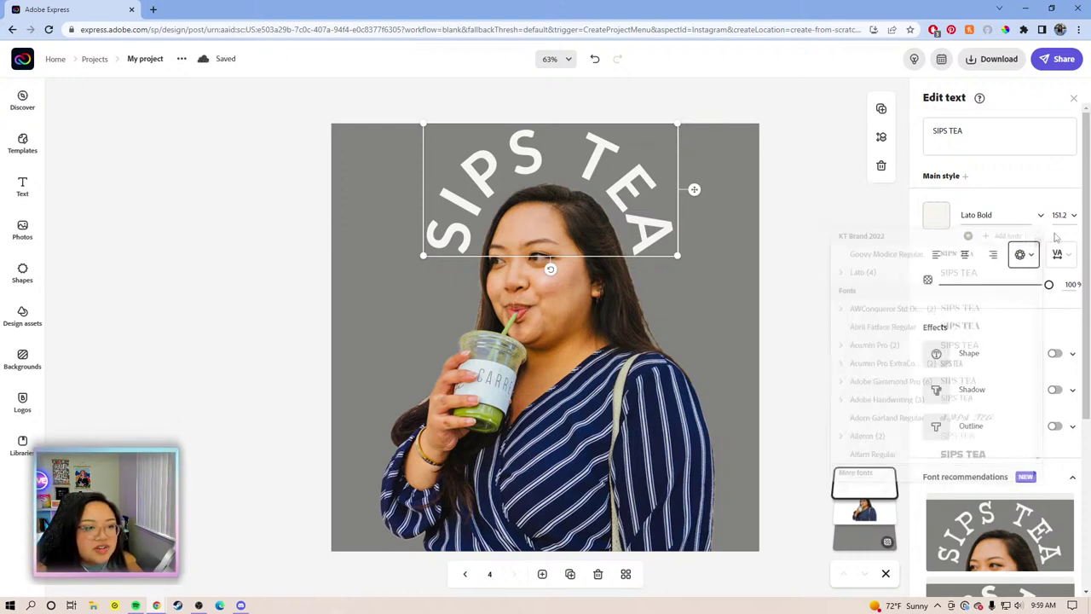
scroll(1021, 401, "down", 3)
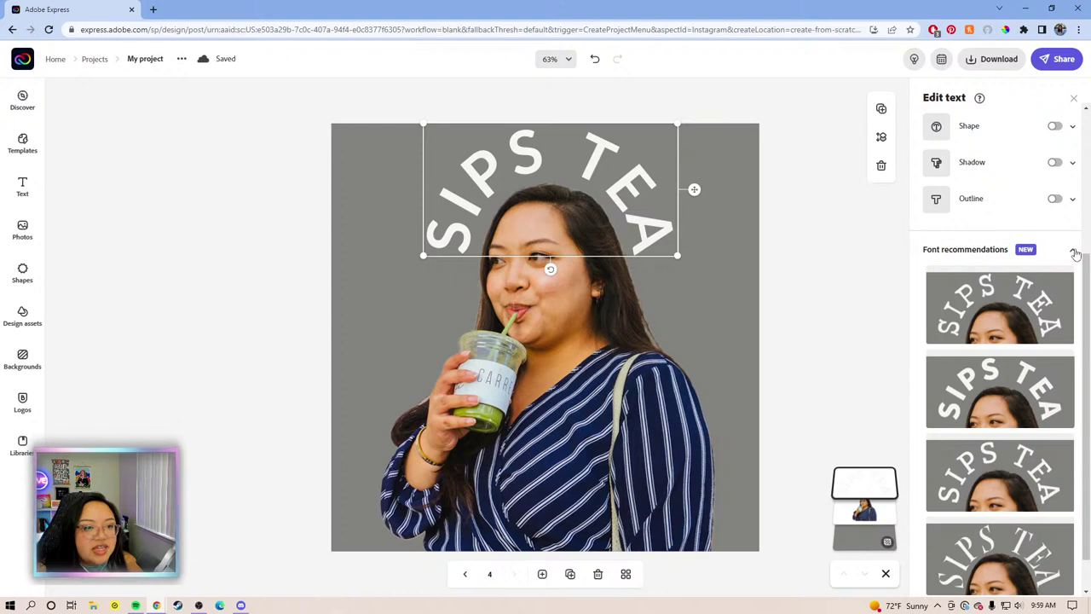
scroll(1056, 275, "down", 1)
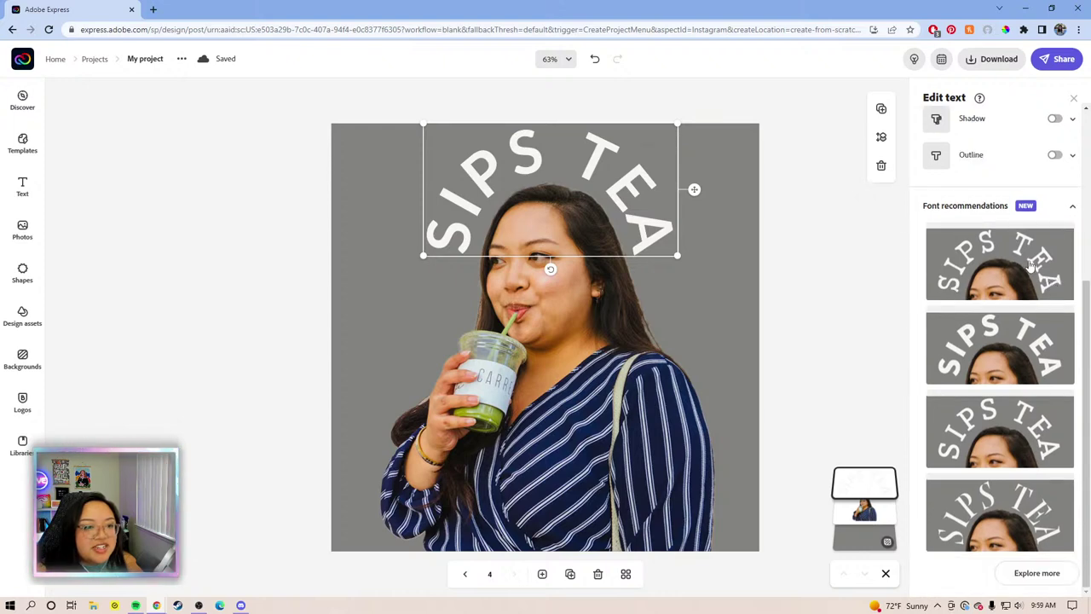
left_click(1041, 573)
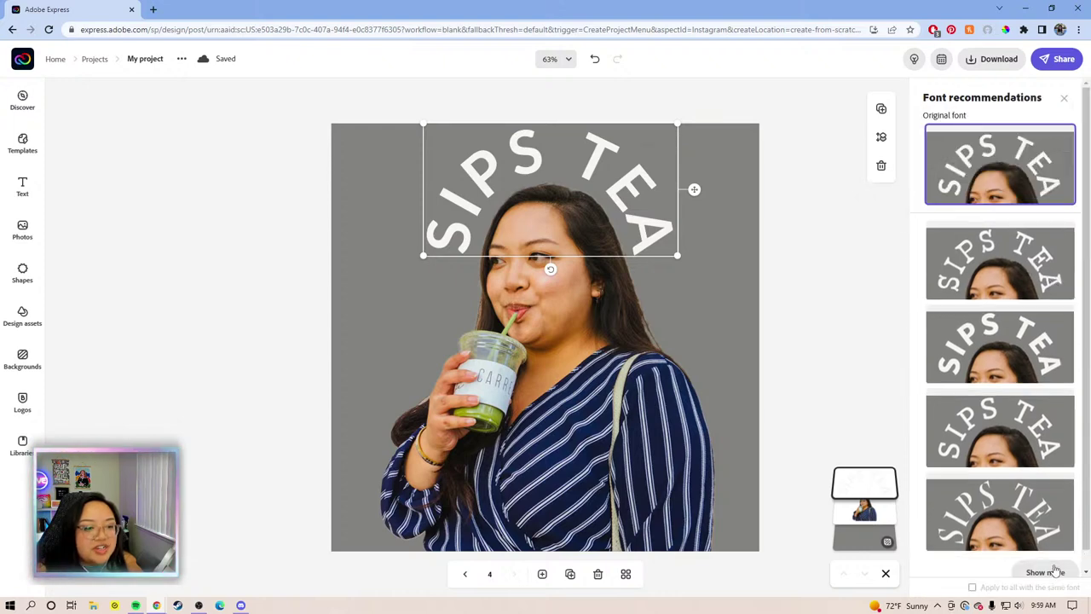
scroll(988, 247, "down", 5)
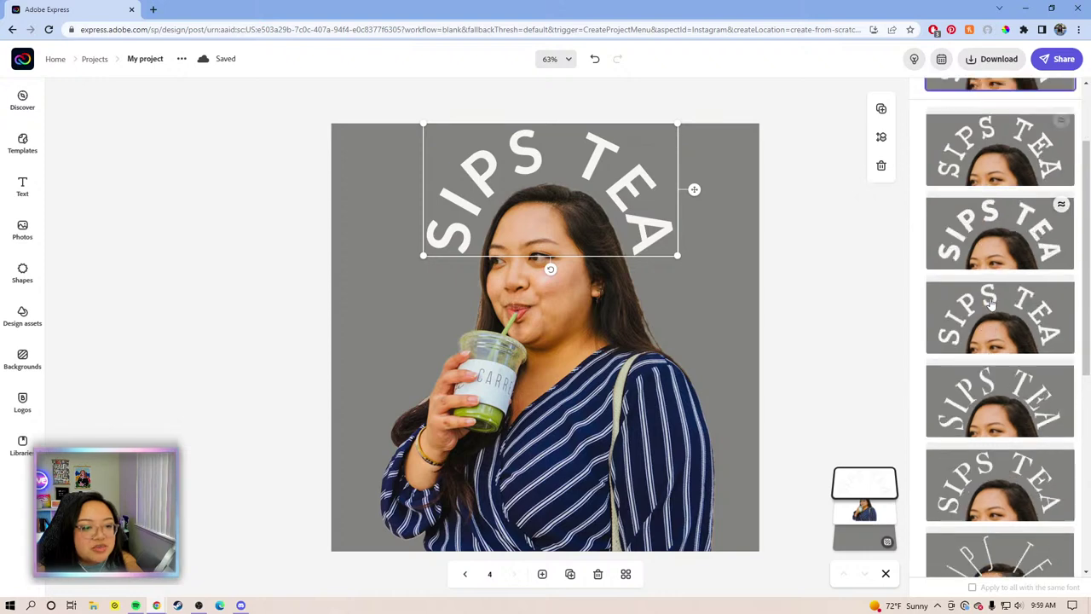
scroll(993, 294, "down", 5)
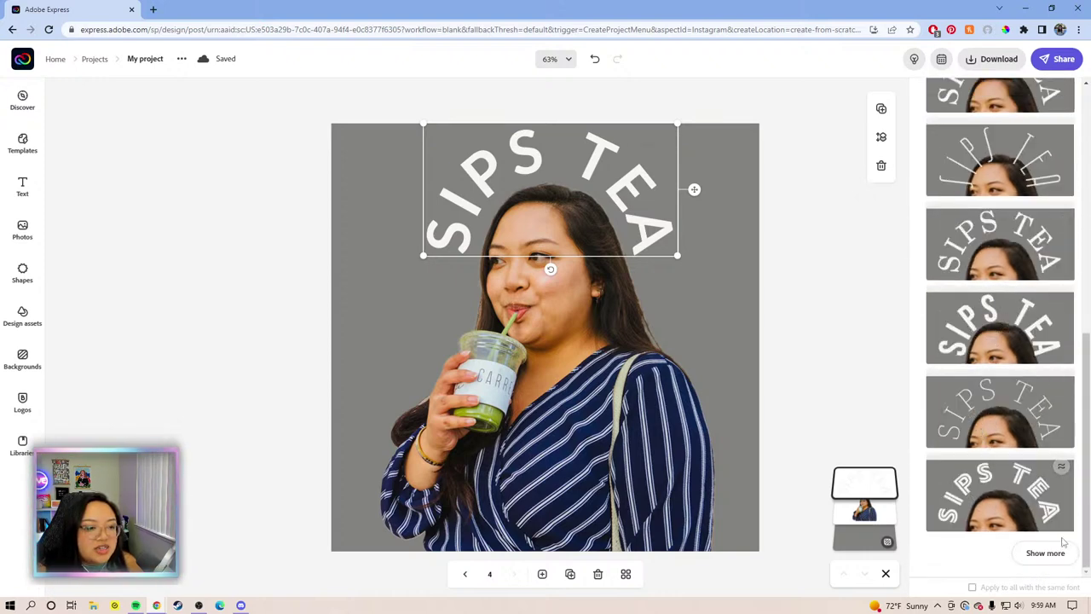
scroll(1023, 357, "down", 3)
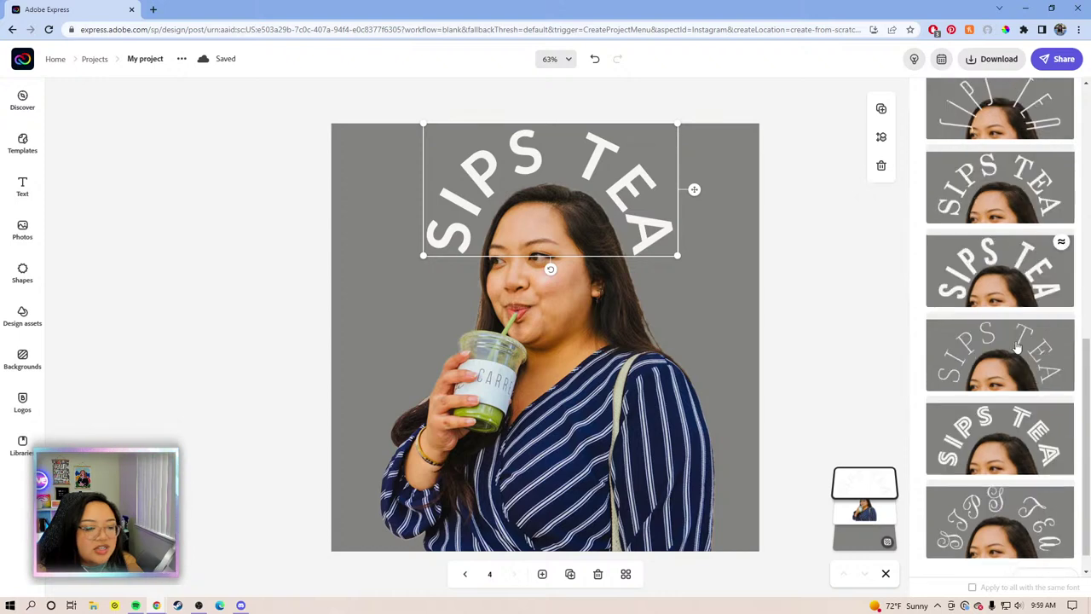
scroll(999, 358, "down", 2)
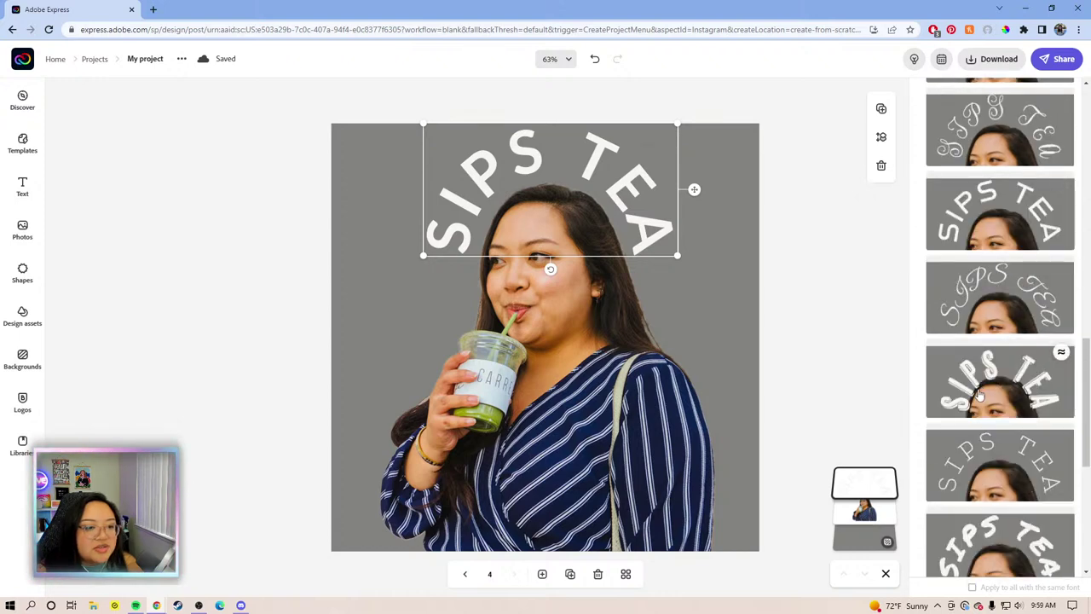
scroll(976, 396, "down", 2)
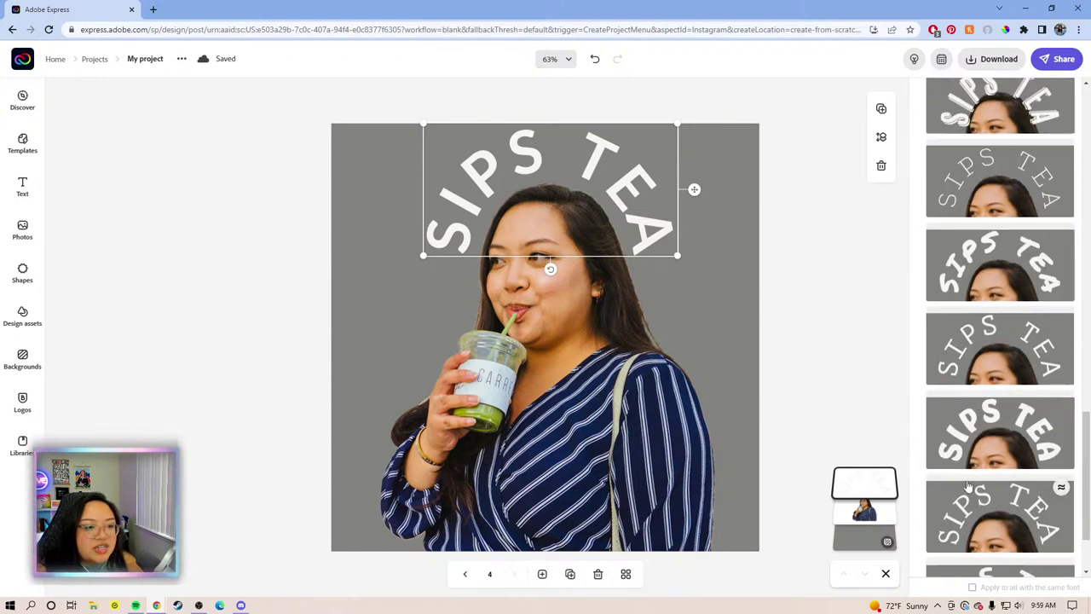
scroll(971, 401, "down", 3)
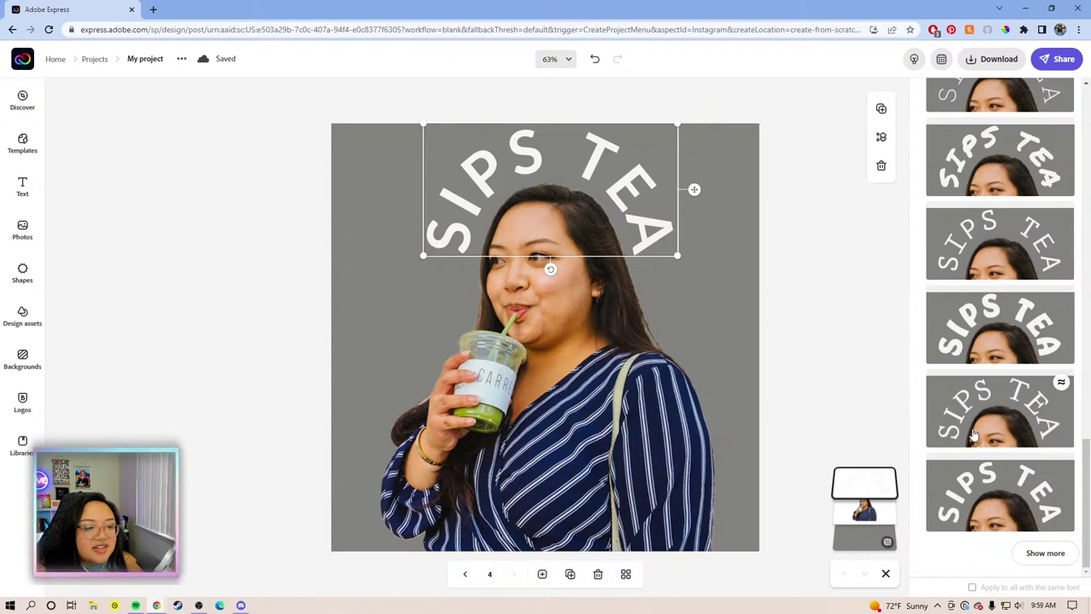
scroll(972, 426, "down", 2)
Change the curved title's font to the recommended Kinto Sans Black and deselect the title
scroll(974, 433, "up", 10)
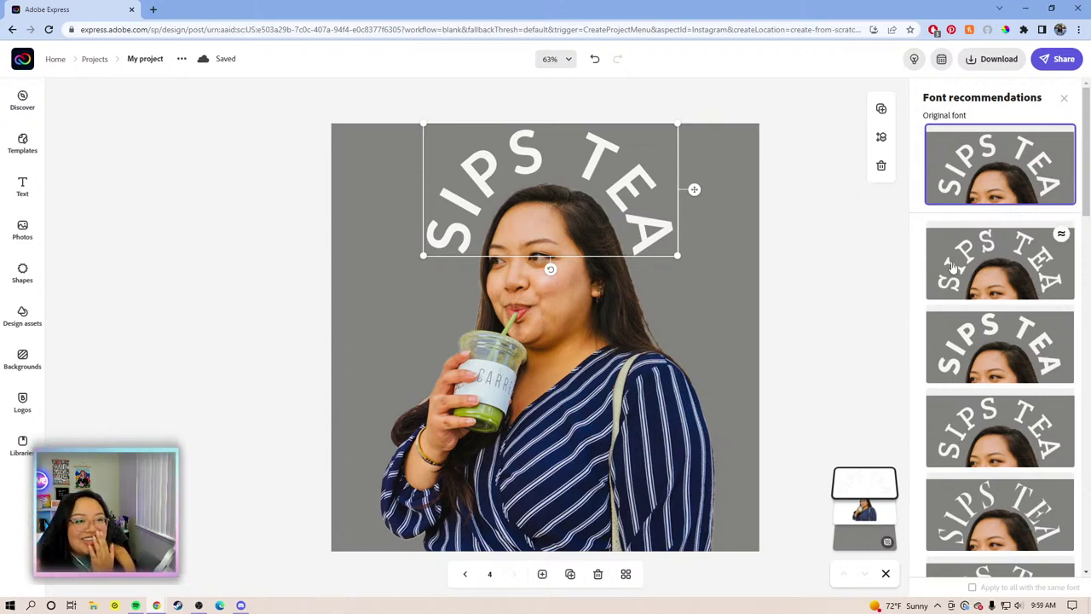
scroll(955, 273, "down", 1)
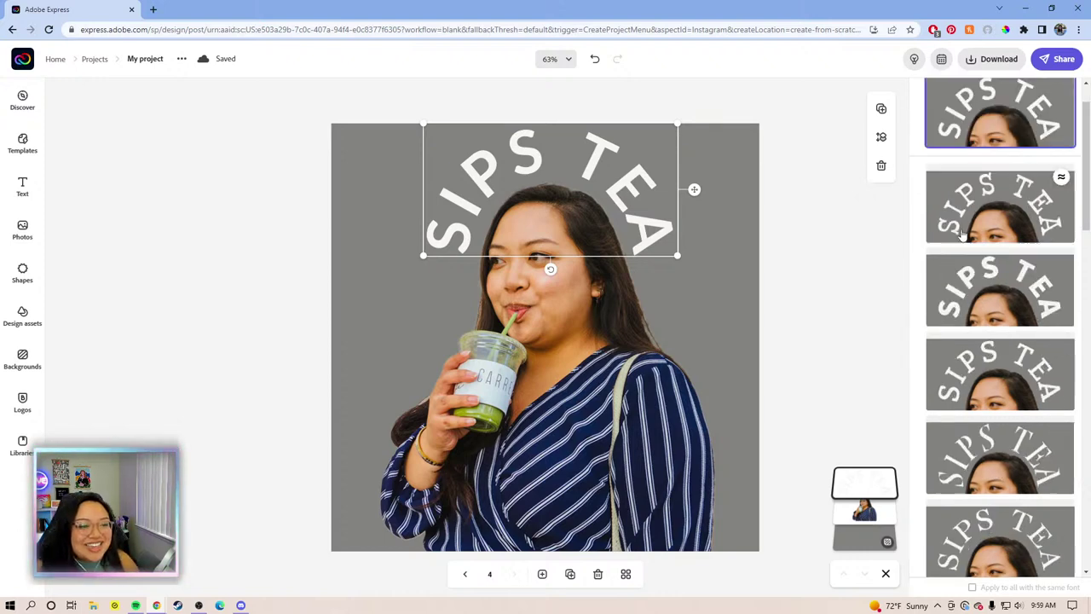
left_click(978, 292)
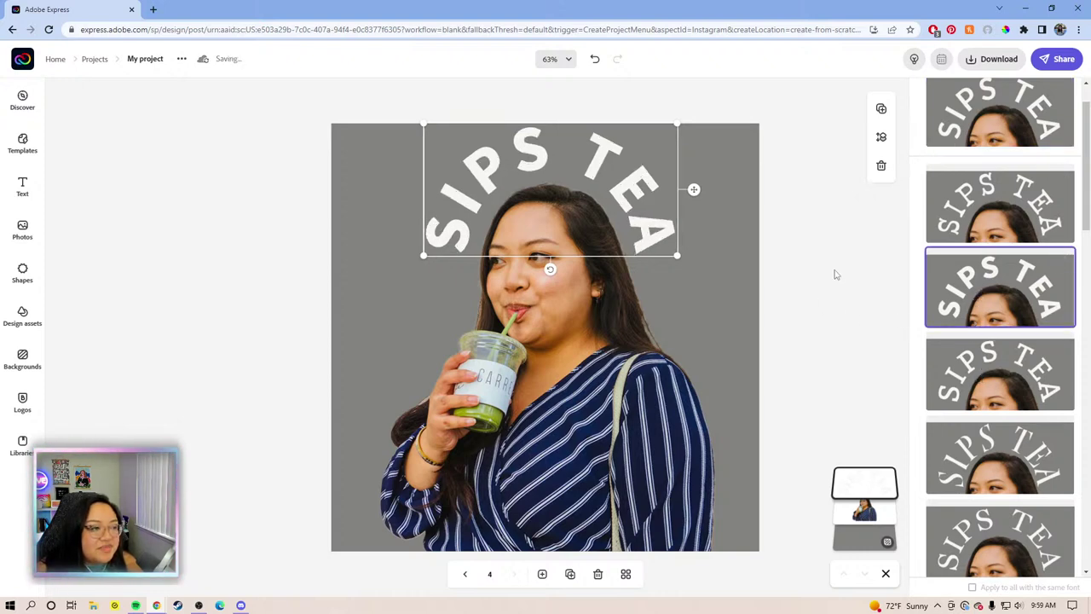
left_click(793, 275)
left_click(651, 233)
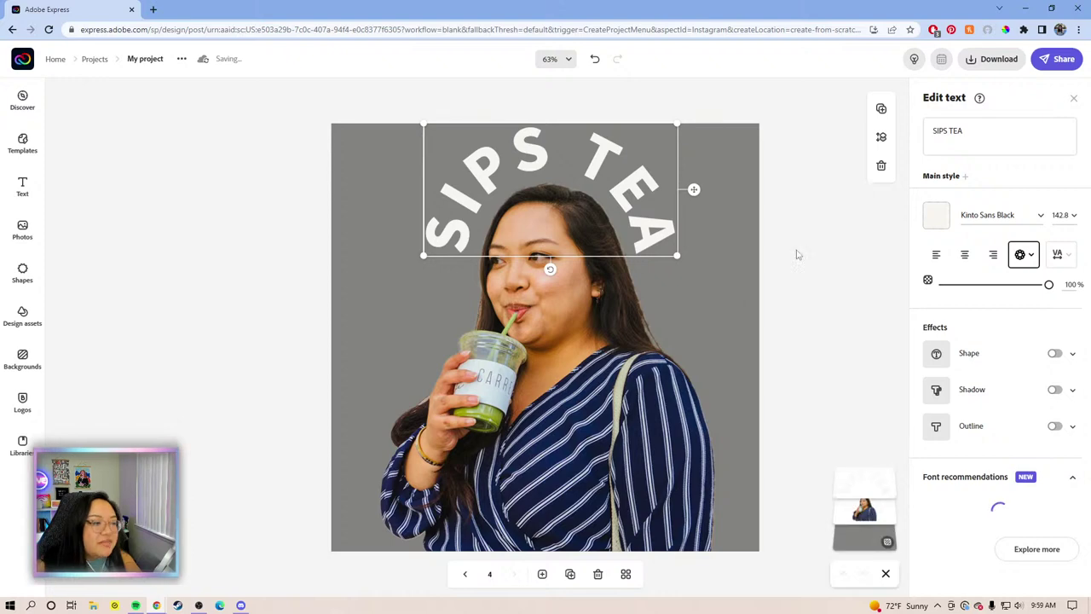
left_click(810, 275)
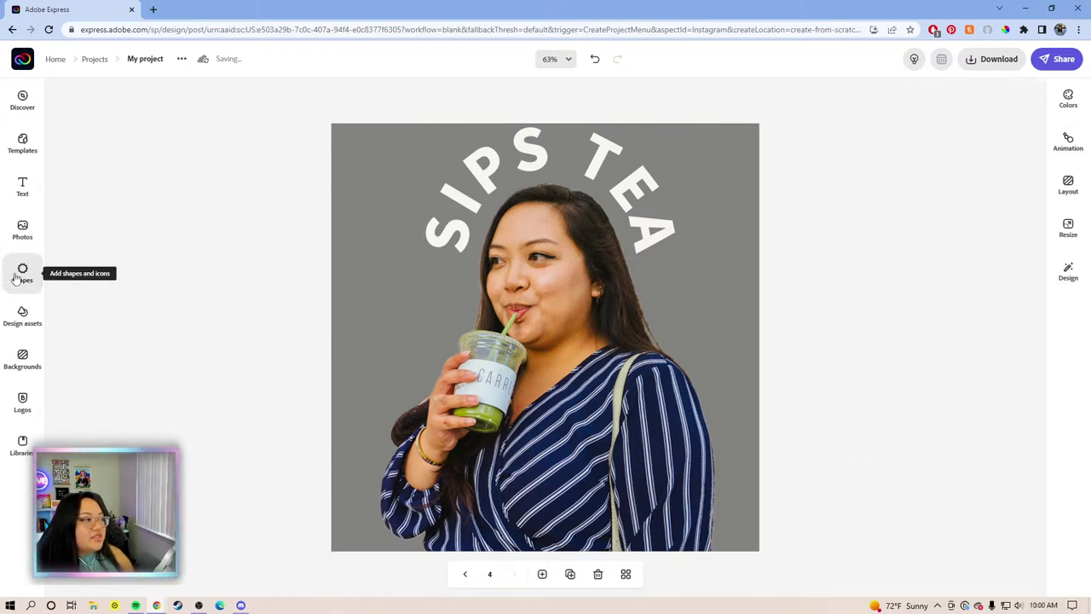
Search the shapes for "SPARKLE", place the solid three-star sparkle beside the woman's cup and colour it with the brand yellow #FCD67D
left_click(17, 274)
left_click(144, 127)
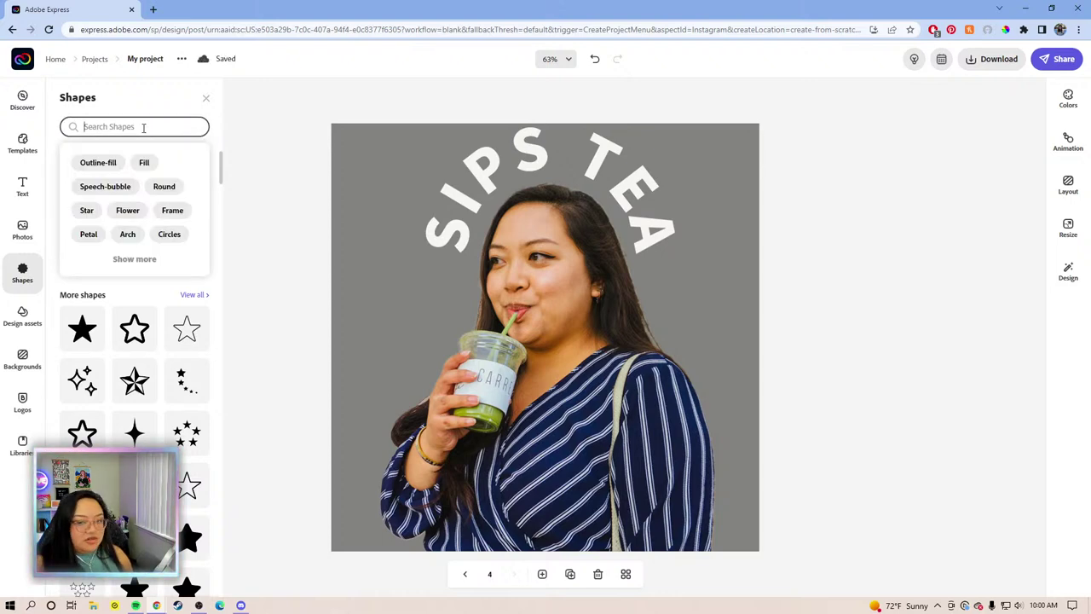
type("SPARKLE")
key("Return")
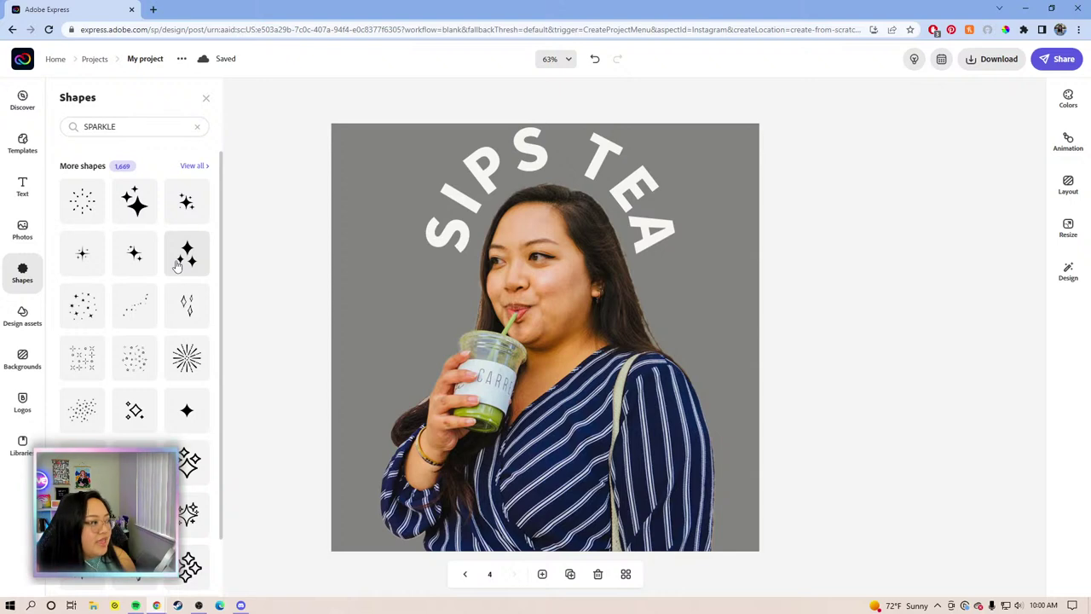
left_click_drag(134, 198, 377, 296)
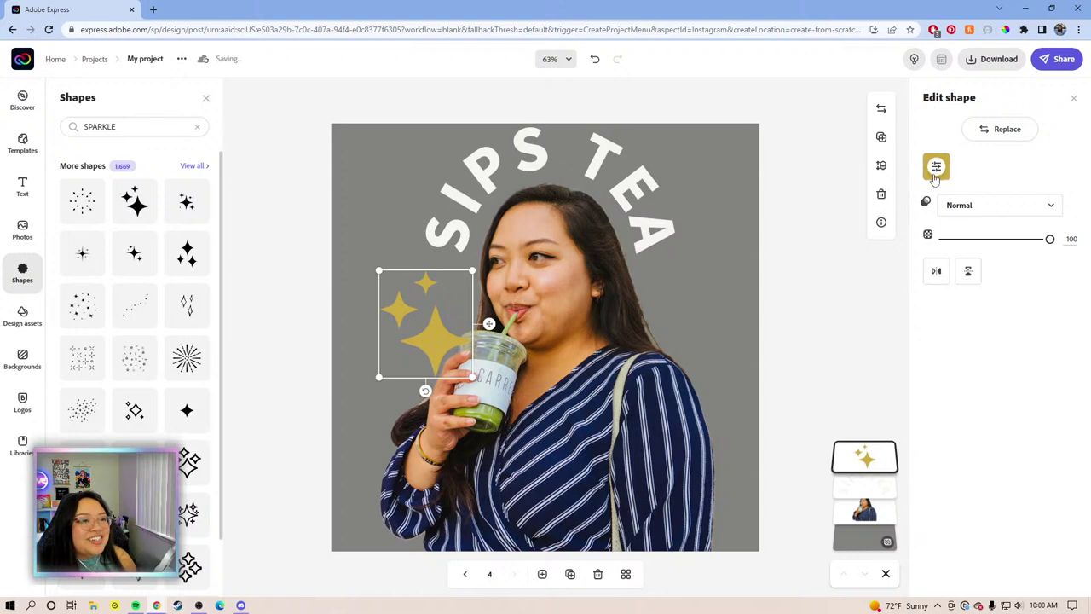
left_click(936, 166)
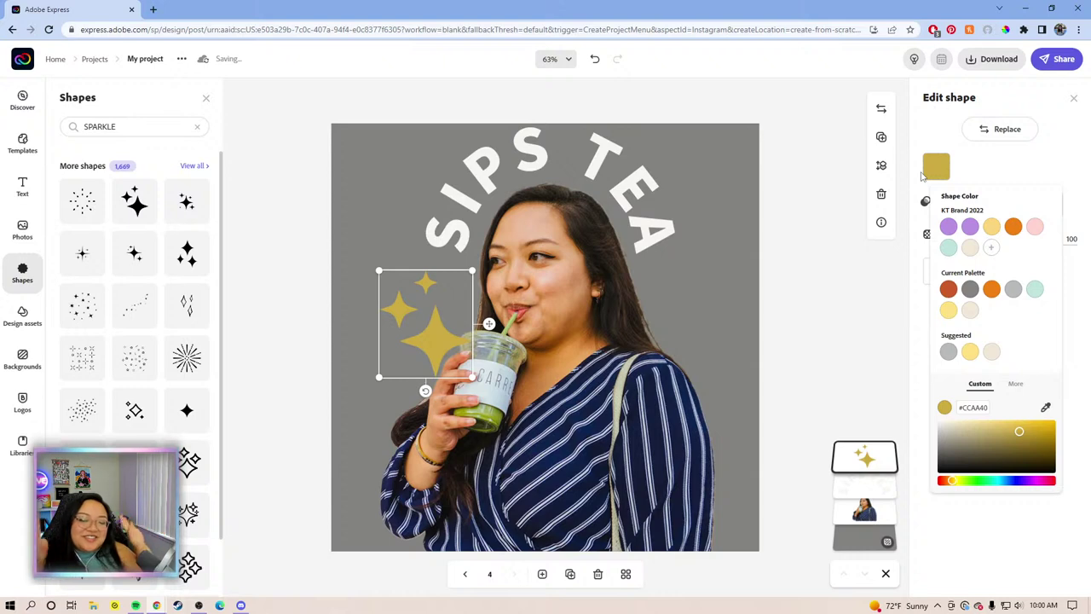
left_click(991, 226)
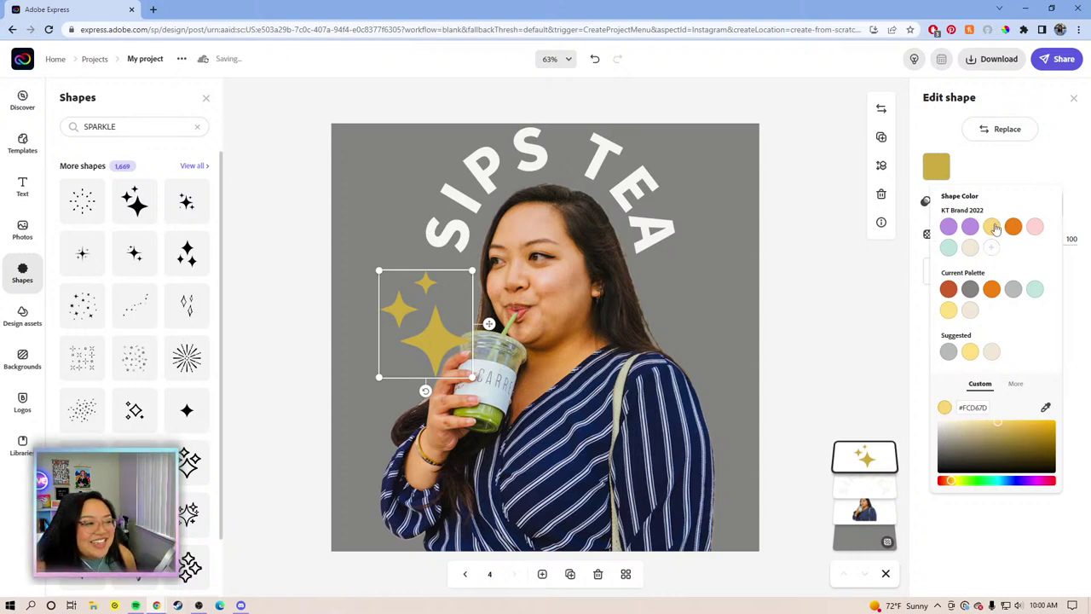
Rotate the sparkle so its large star faces the woman, shrink it and place it beneath the title's first S
left_click_drag(425, 391, 495, 356)
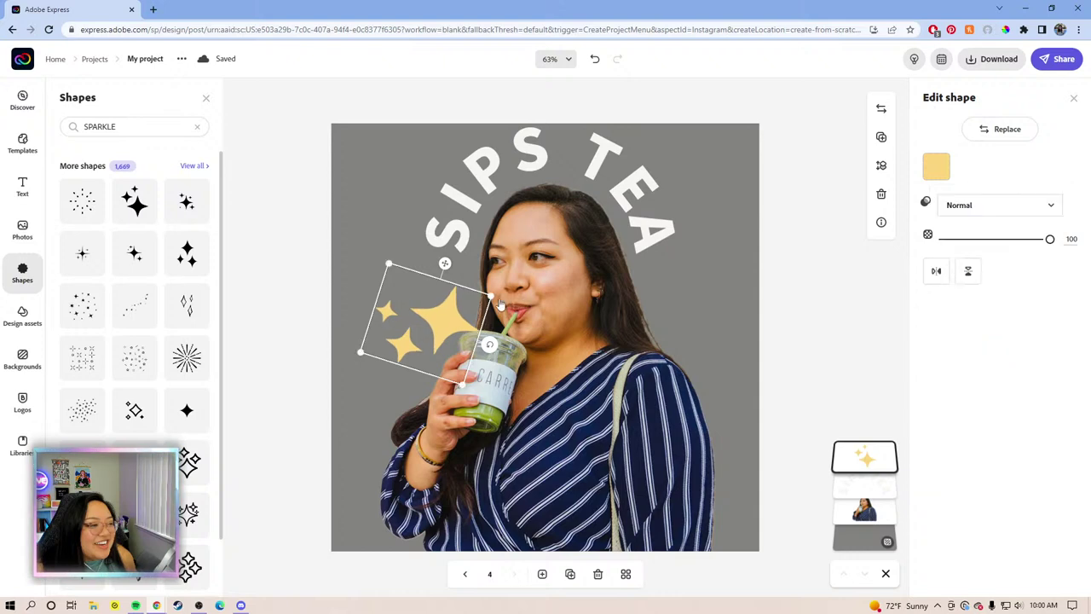
left_click_drag(491, 296, 427, 327)
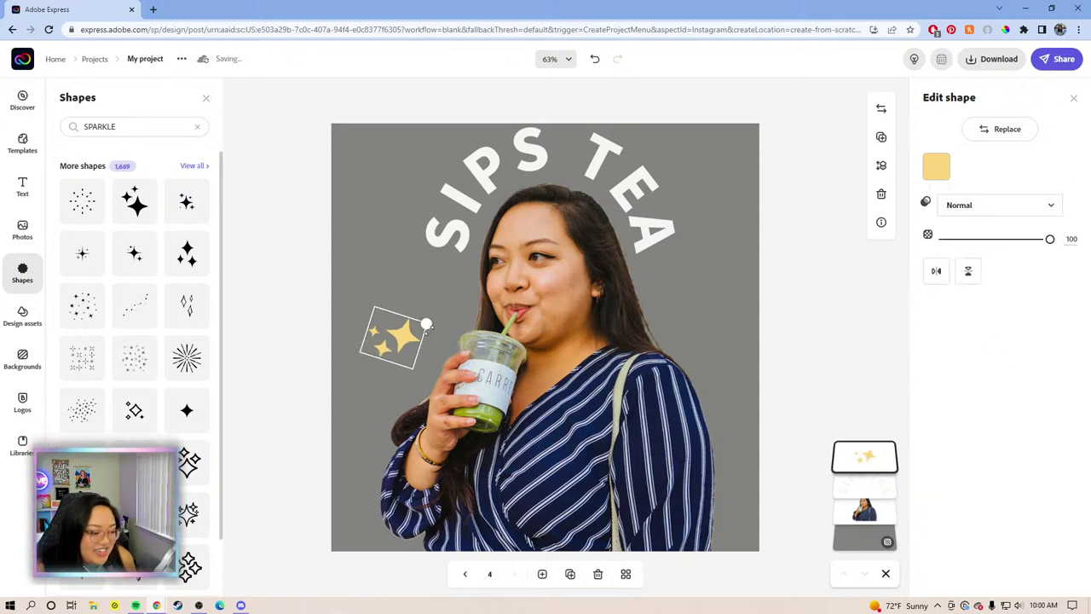
left_click_drag(426, 324, 415, 331)
left_click_drag(429, 265, 455, 247)
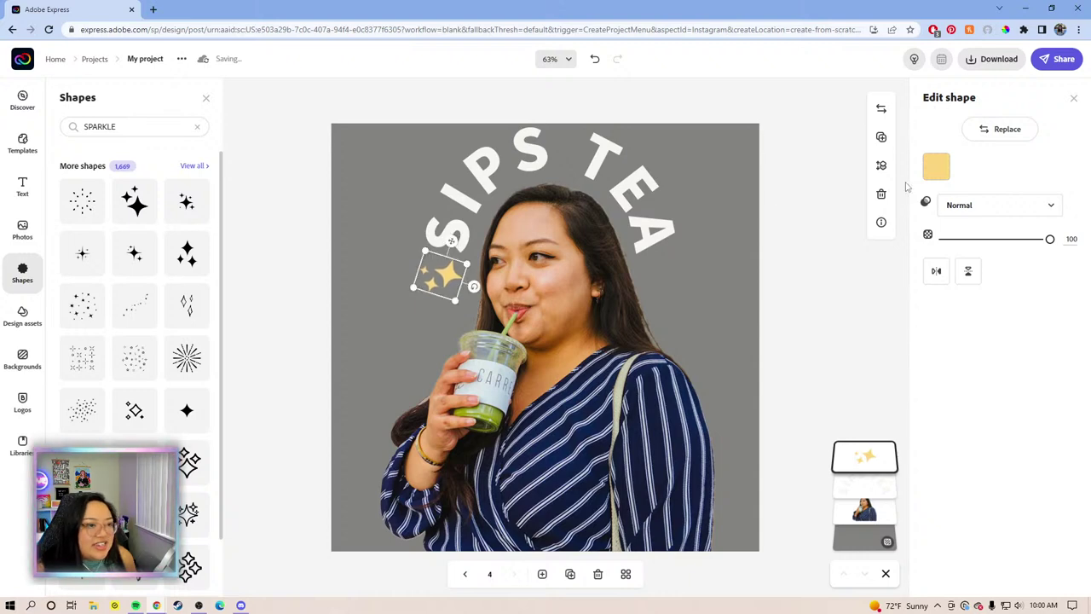
Duplicate the sparkle, mirror the copy and place it beneath the title's last letter A
left_click(880, 137)
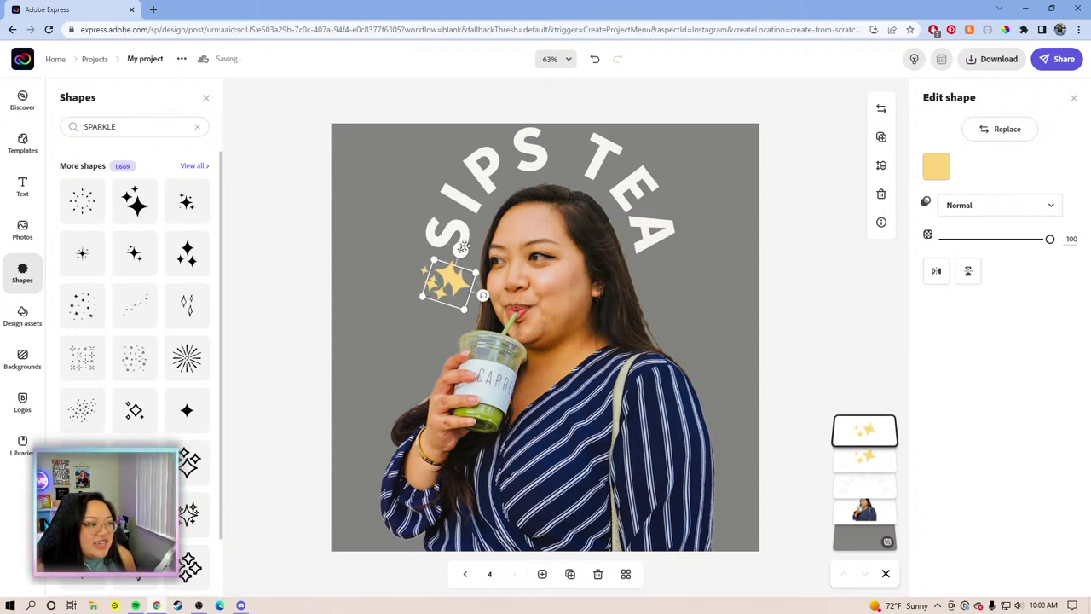
left_click_drag(447, 280, 690, 283)
left_click(962, 279)
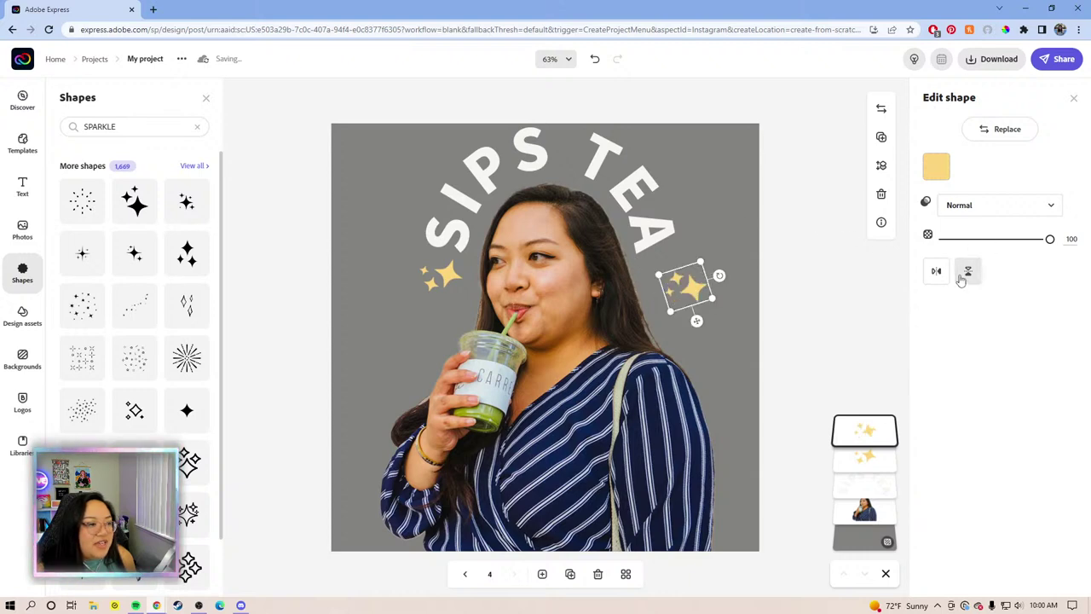
left_click(965, 274)
left_click(938, 272)
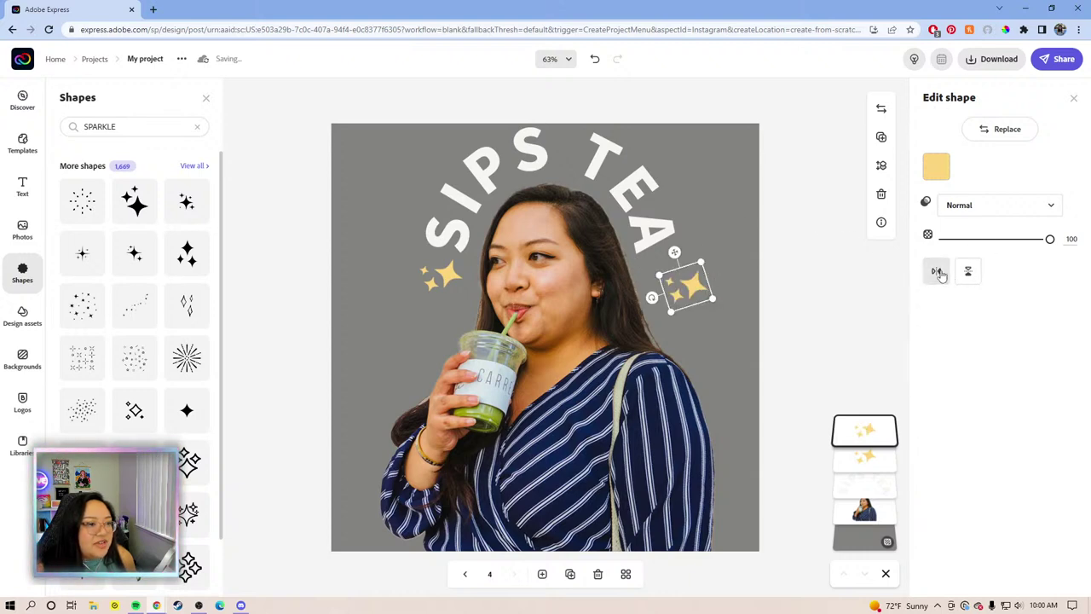
left_click_drag(674, 252, 652, 236)
Nudge the sparkle beneath the first S slightly left and up
left_click(438, 277)
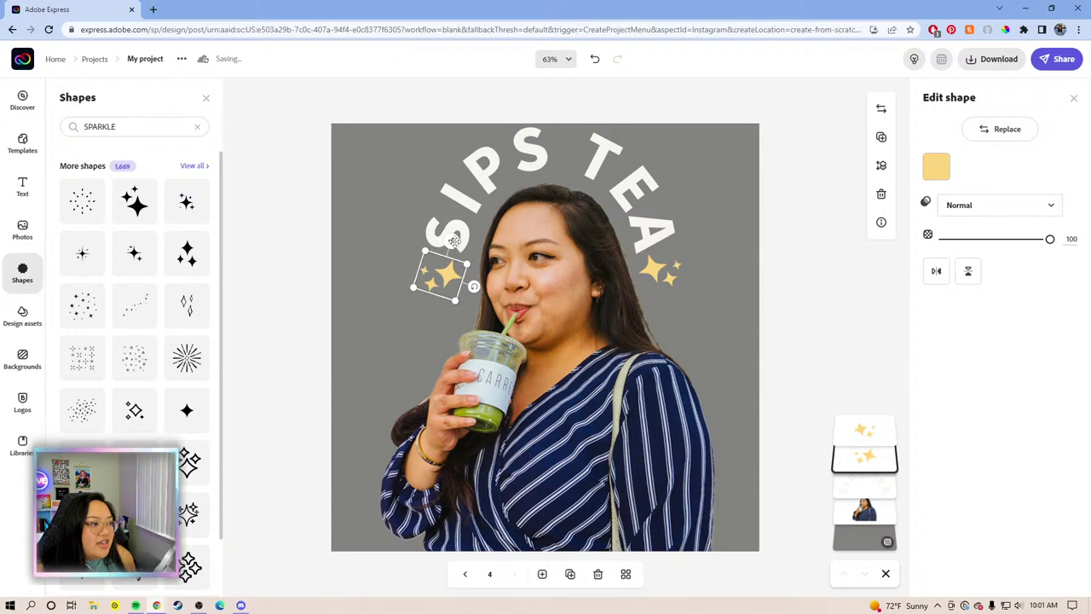
key("Escape")
key("Left")
key("Left")
key("Left")
key("Left")
key("Up")
key("Up")
key("Up")
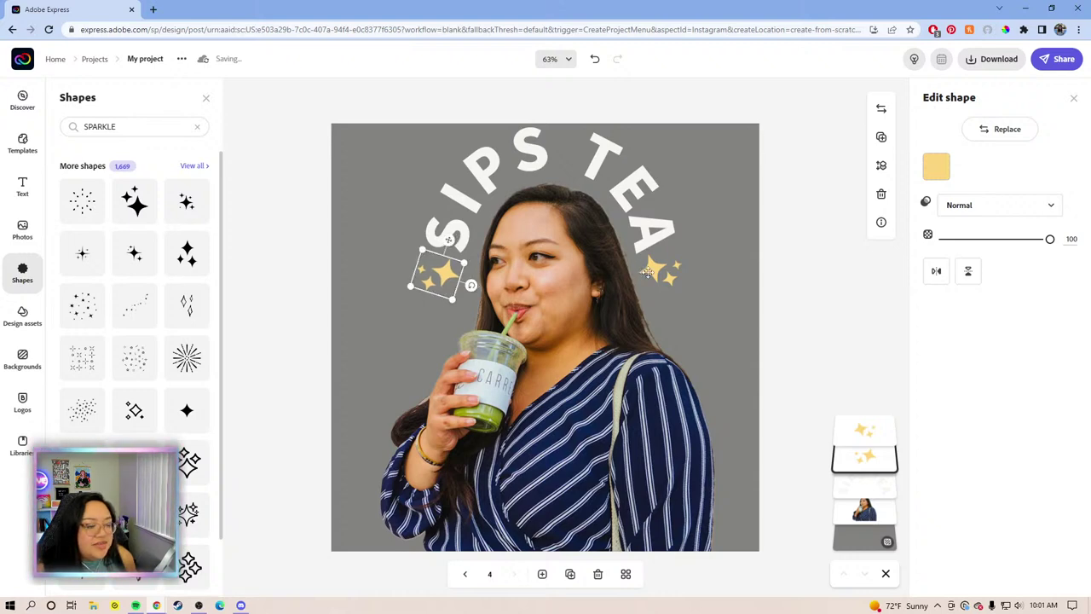
Nudge the sparkle beneath the letter A slightly outward and down, and set the page zoom to 50%
left_click(647, 271)
key("Escape")
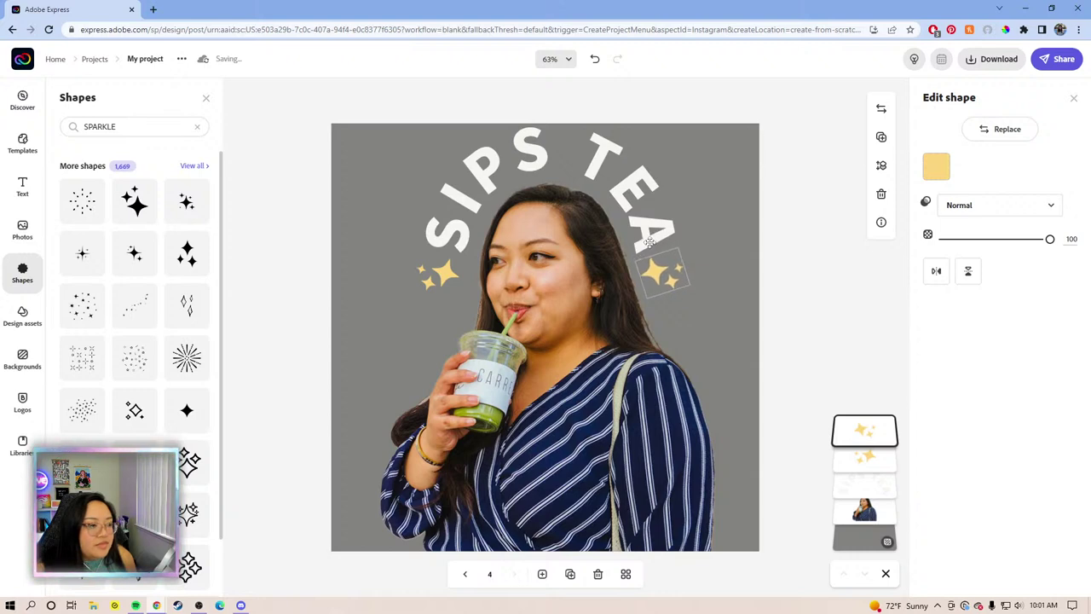
left_click(732, 240)
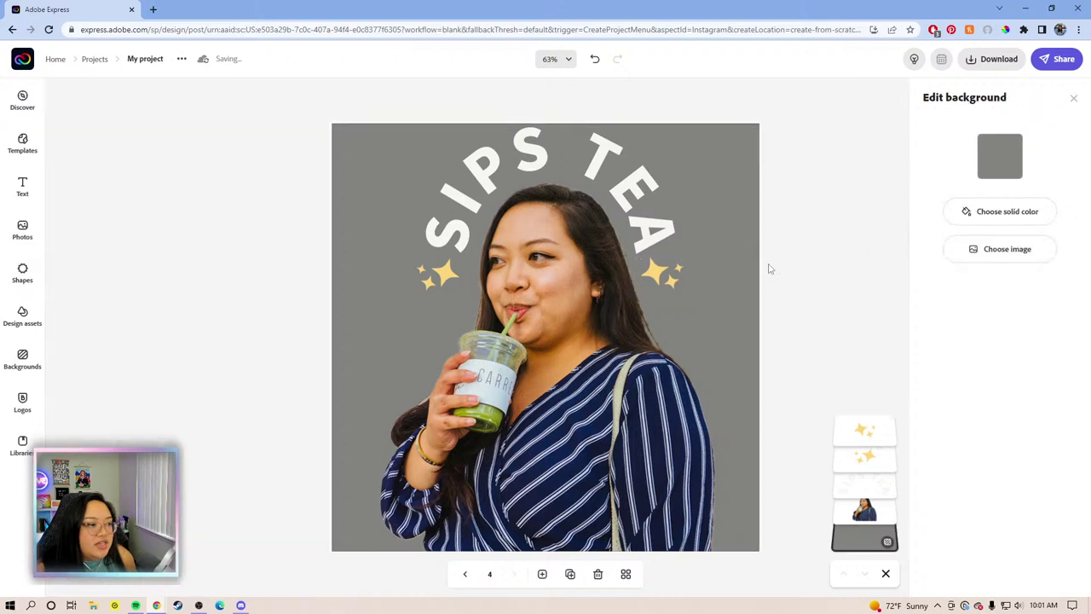
left_click(784, 281)
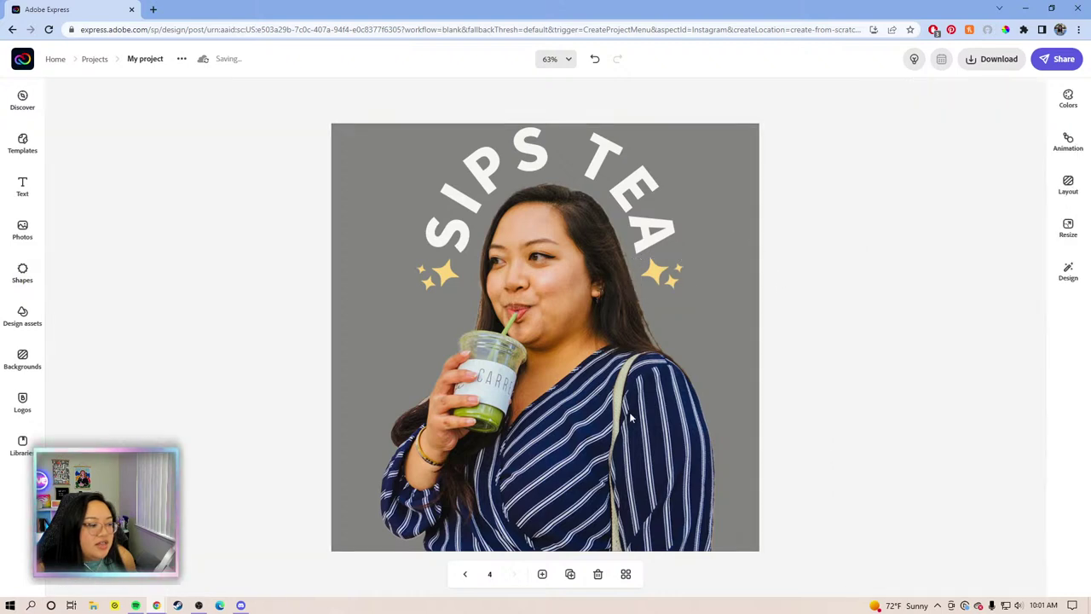
left_click(554, 59)
left_click(518, 205)
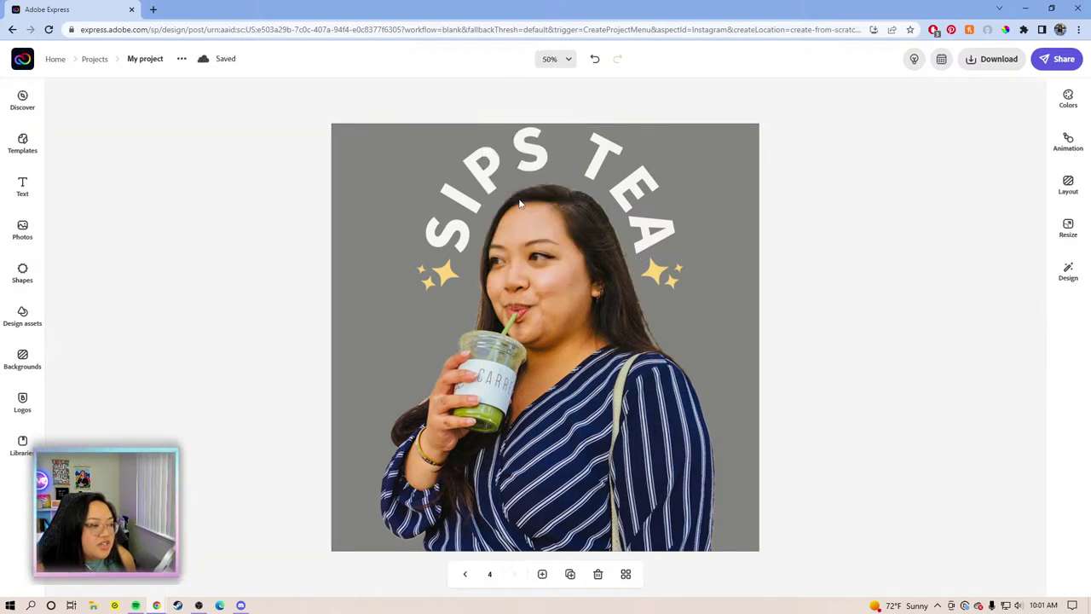
Examine the fourth page's composition at 25%, 100% and 75% zoom
left_click(568, 59)
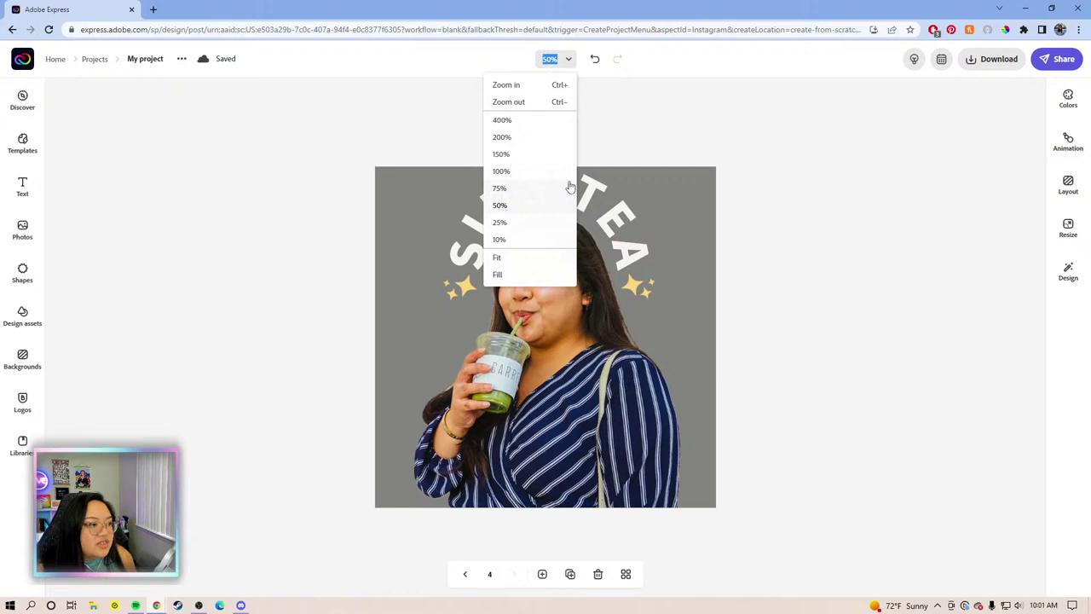
left_click(530, 226)
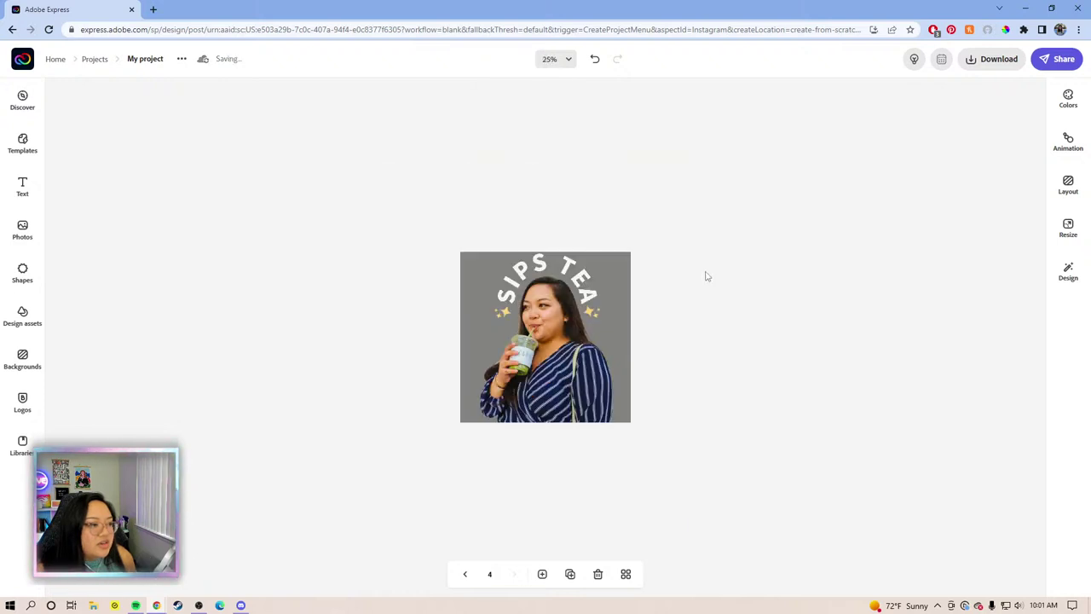
left_click(566, 59)
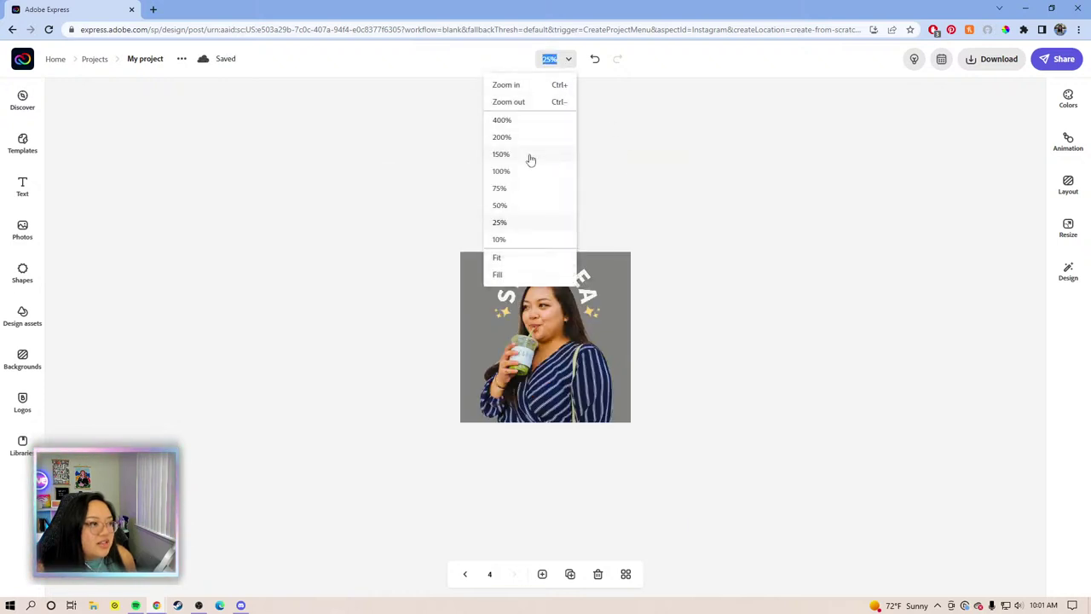
left_click(521, 174)
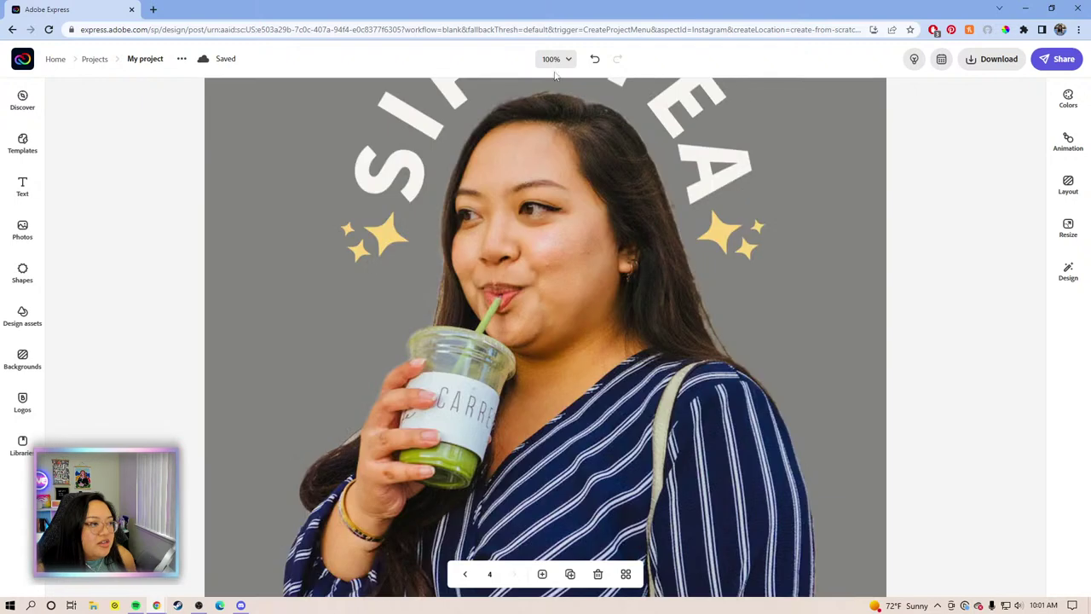
left_click(565, 61)
left_click(528, 189)
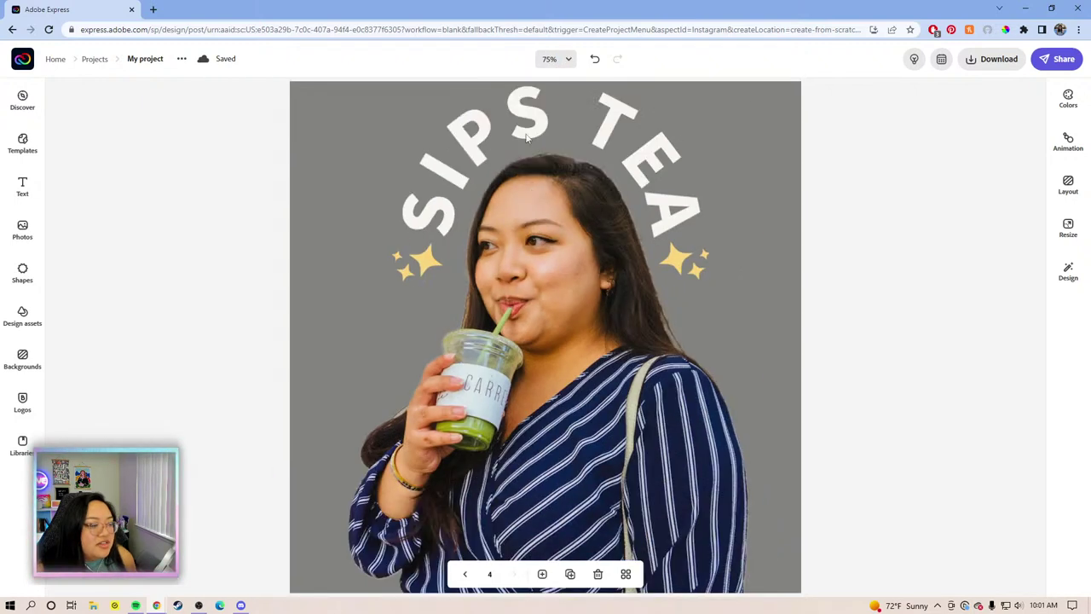
left_click(566, 62)
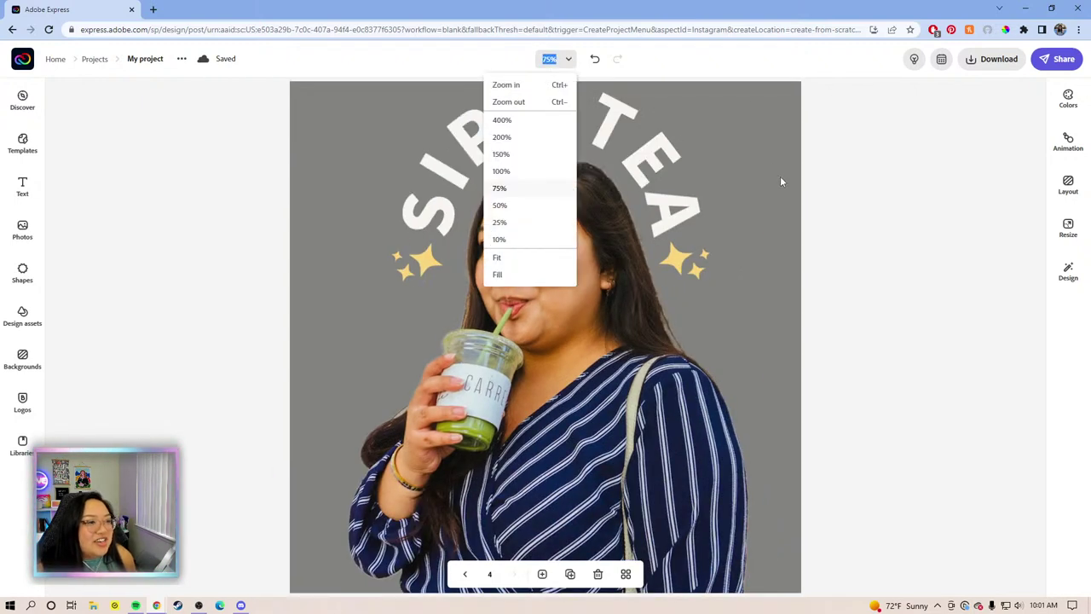
left_click(908, 180)
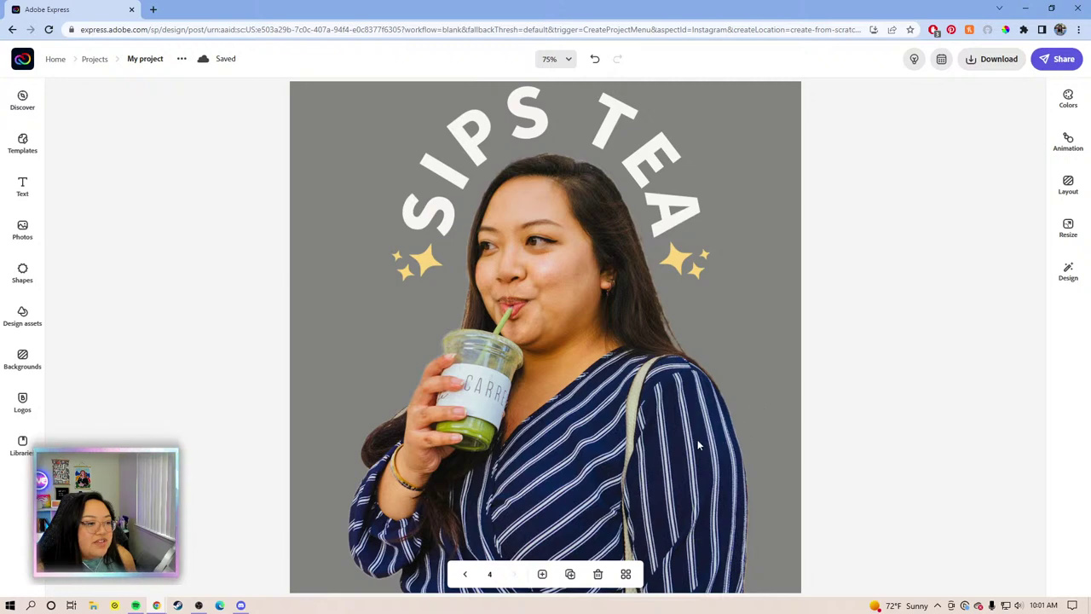
left_click(651, 460)
left_click(812, 358)
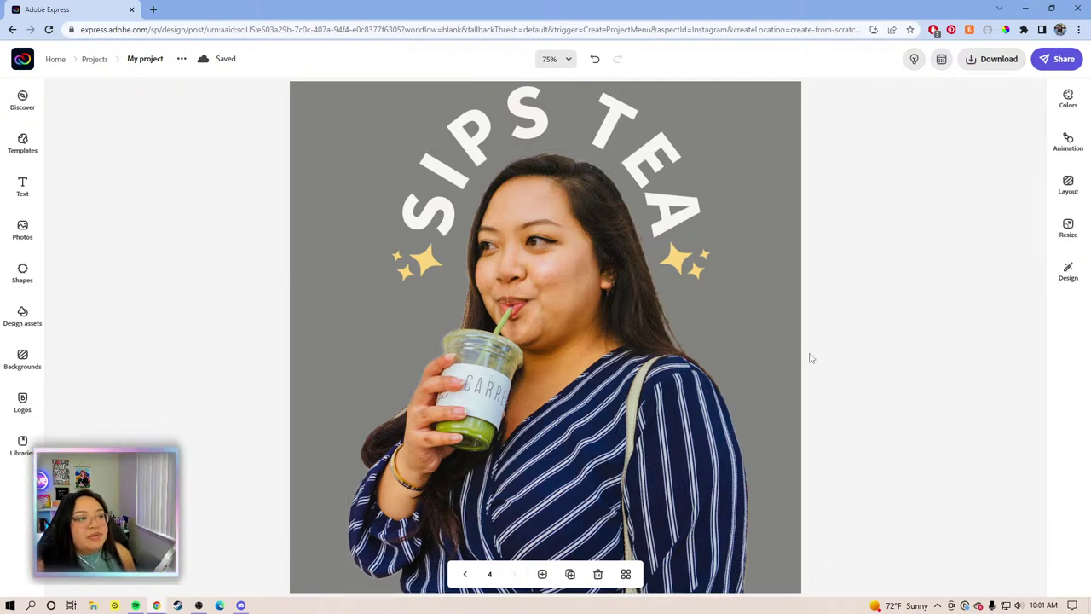
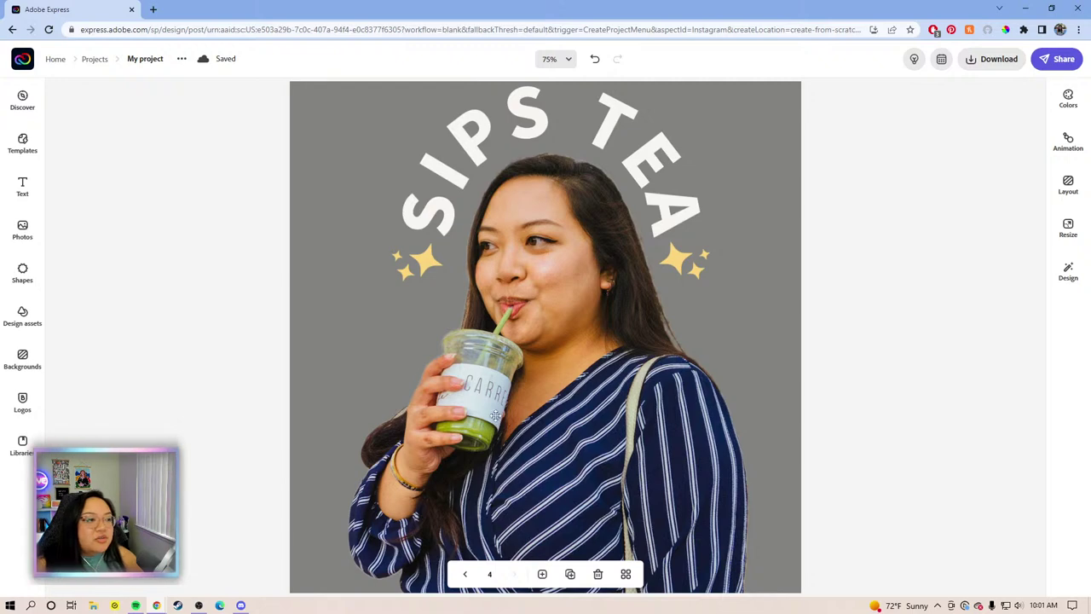
Select the woman's cutout and set the page zoom to 50%
left_click(495, 415)
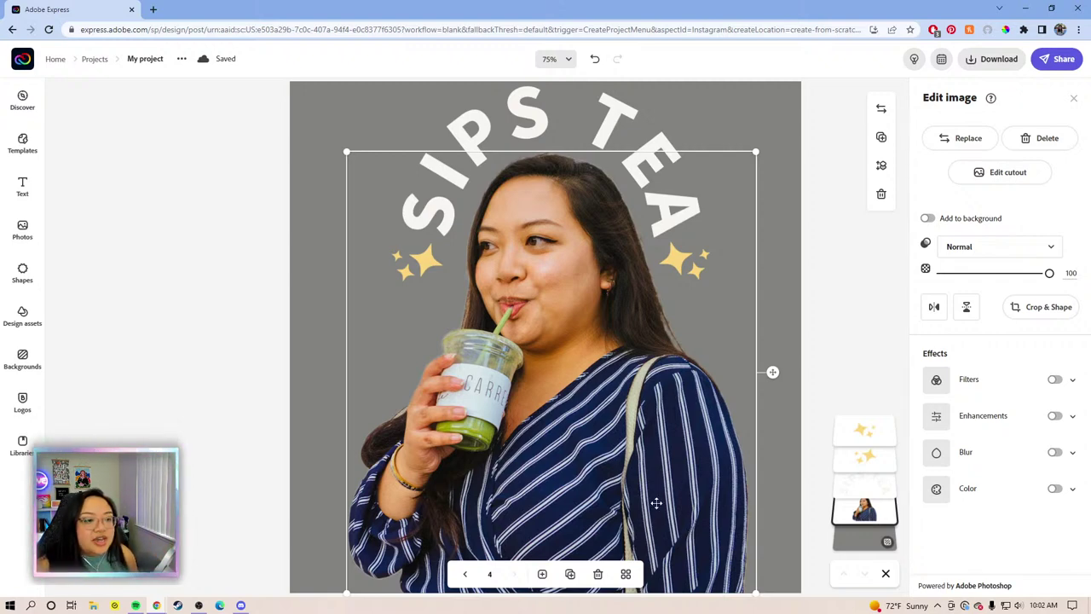
left_click(552, 59)
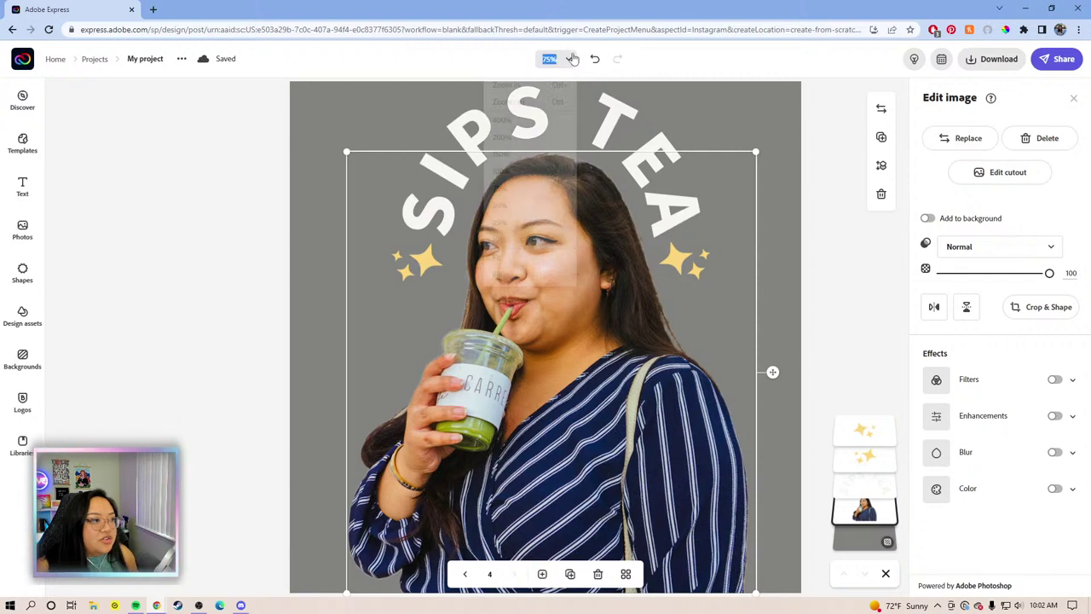
left_click(531, 211)
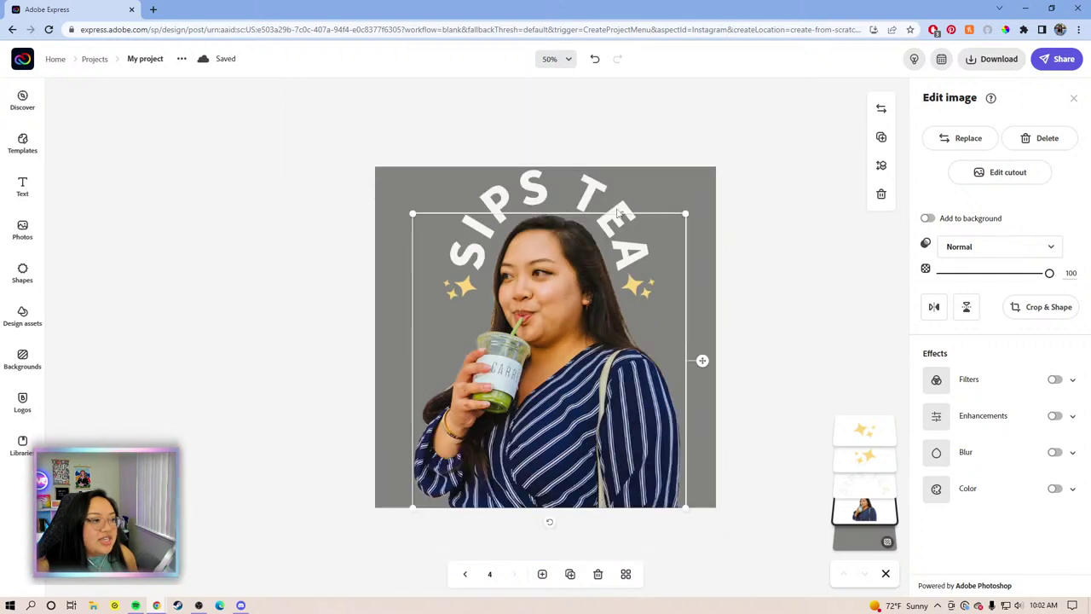
left_click(792, 295)
left_click(630, 344)
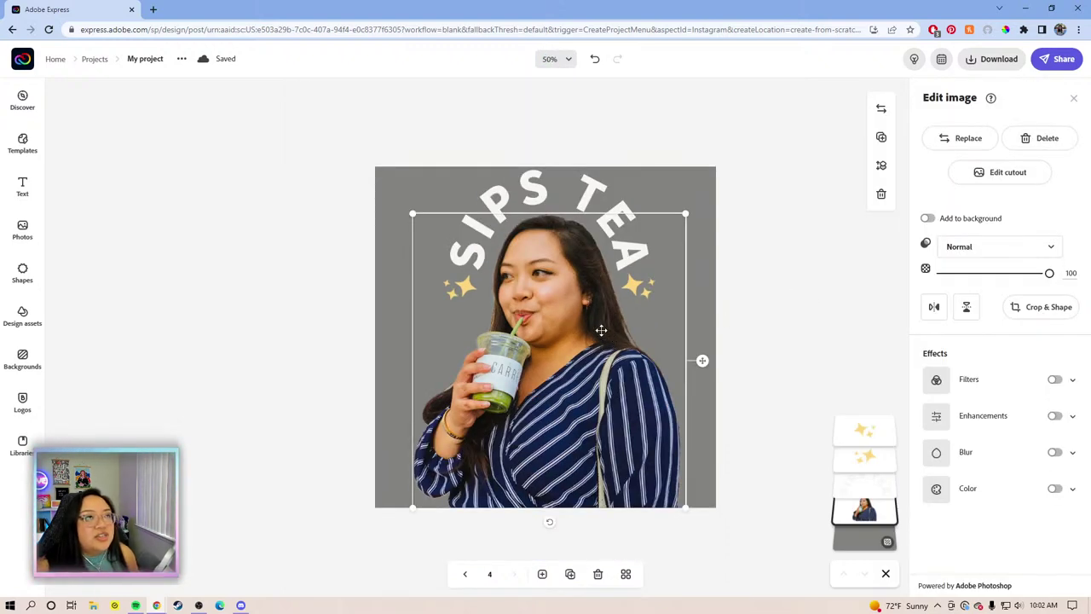
left_click(22, 273)
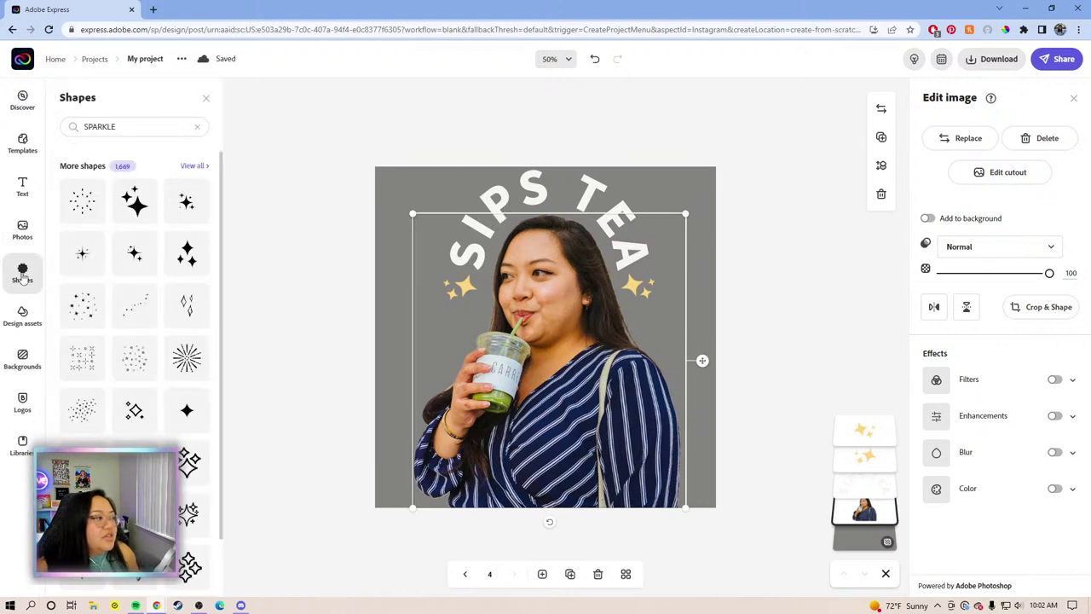
left_click(197, 126)
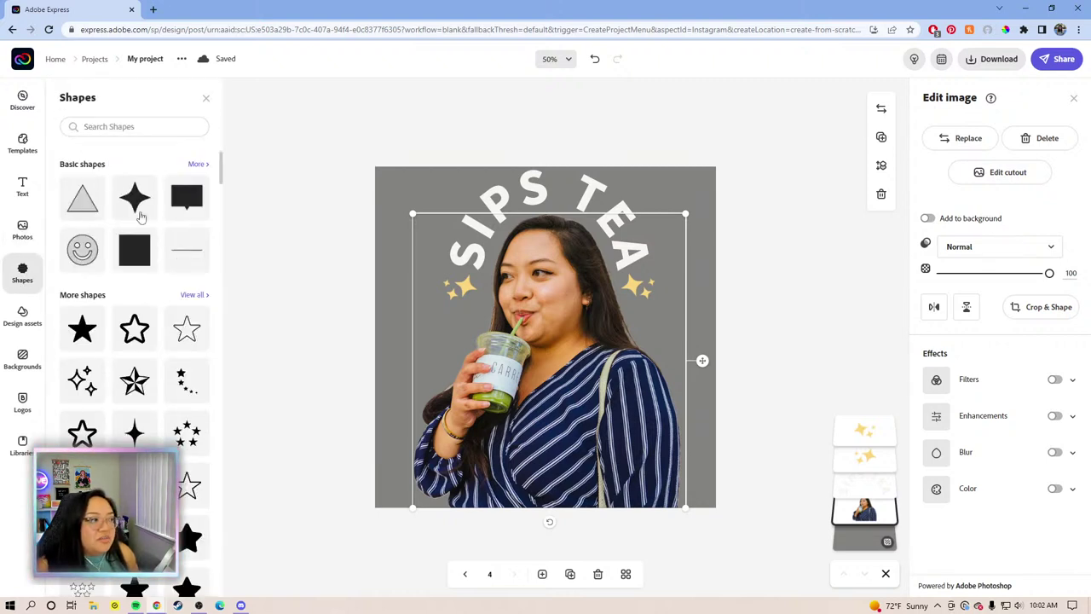
left_click(730, 298)
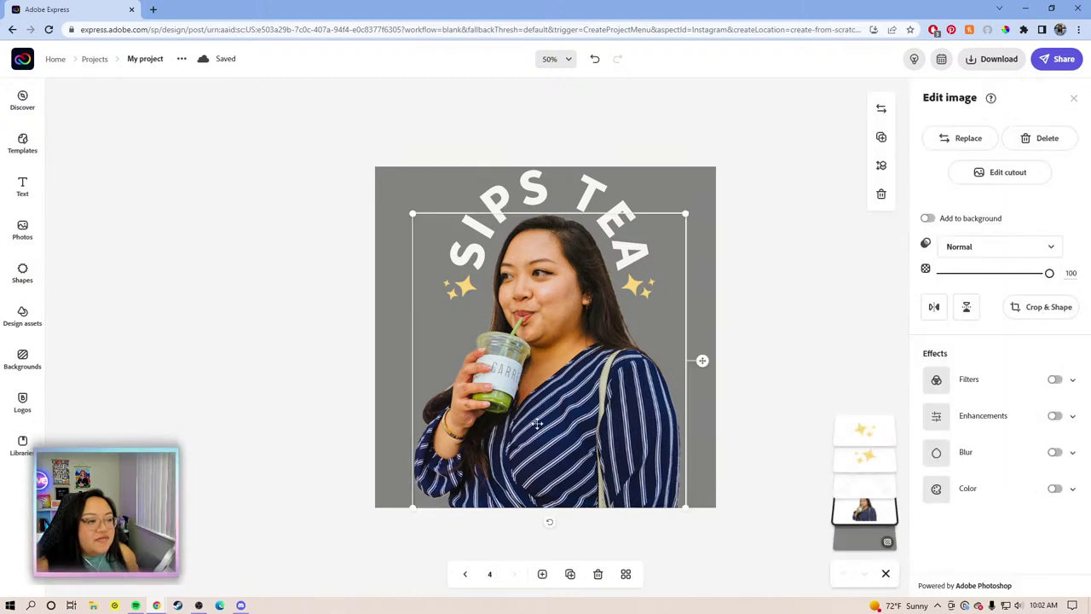
Duplicate the woman's cutout twice and align the topmost copy exactly over the original
left_click(881, 139)
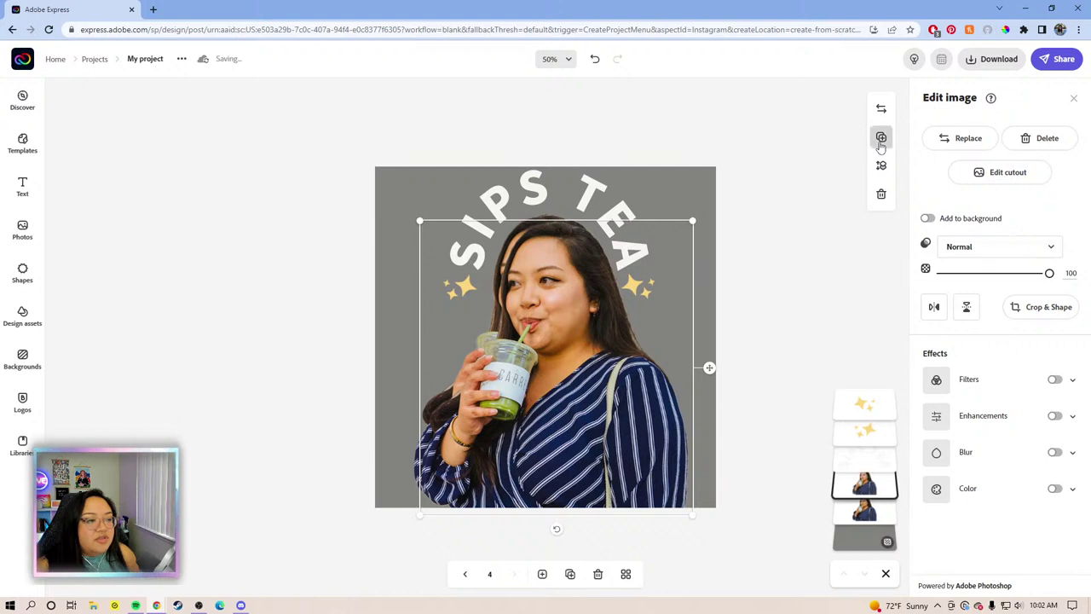
left_click(881, 143)
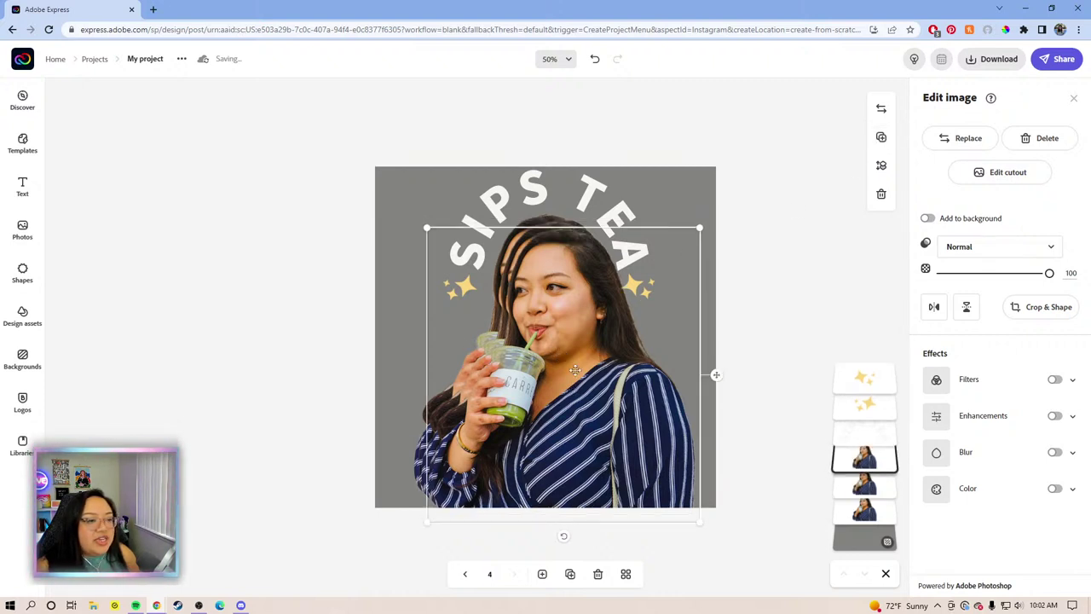
left_click_drag(585, 365, 578, 347)
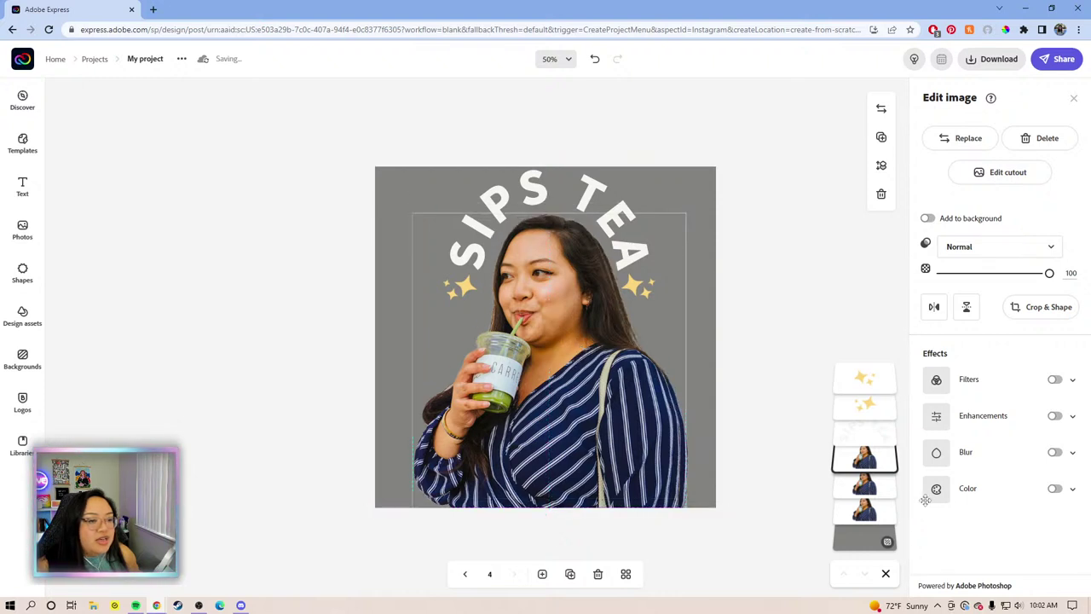
Apply a Duotone filter to the middle cutout layer, with both the shadows and highlights colors set to white (#FFFFFF)
left_click(880, 490)
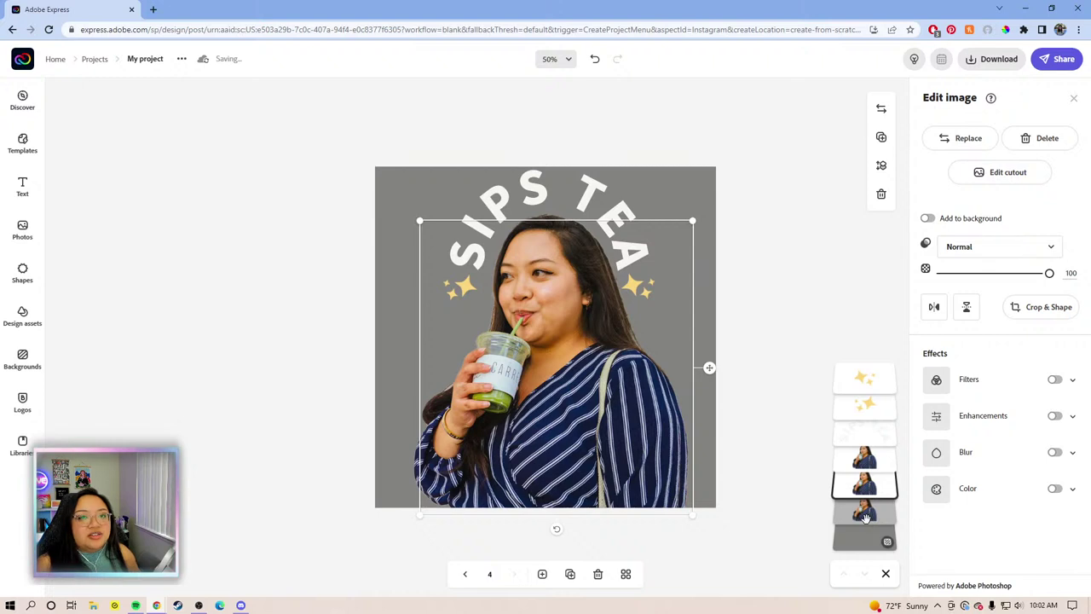
left_click(1072, 380)
left_click(924, 447)
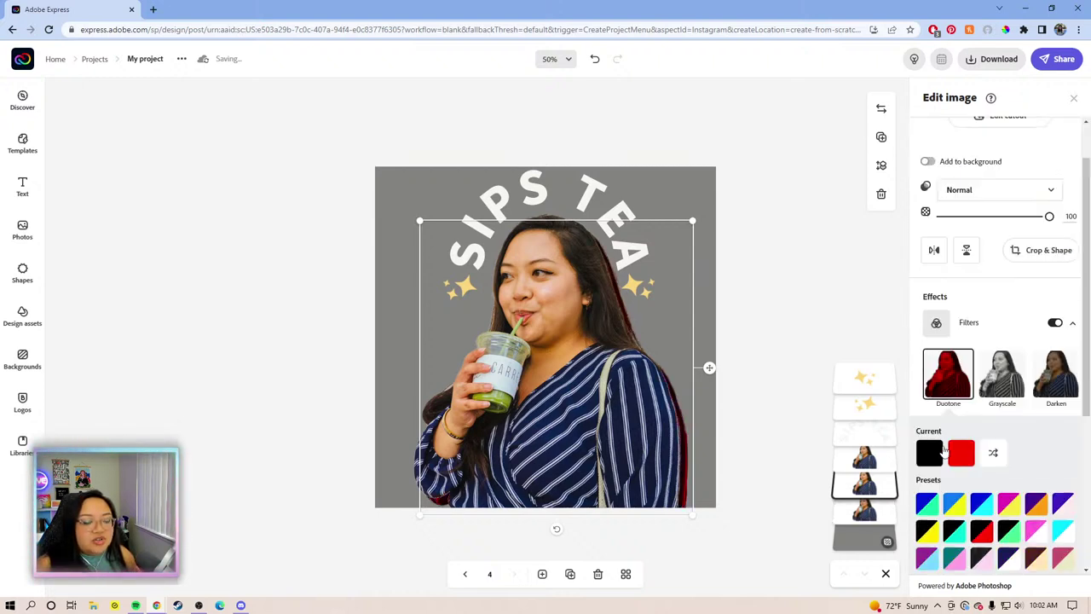
scroll(946, 426, "down", 2)
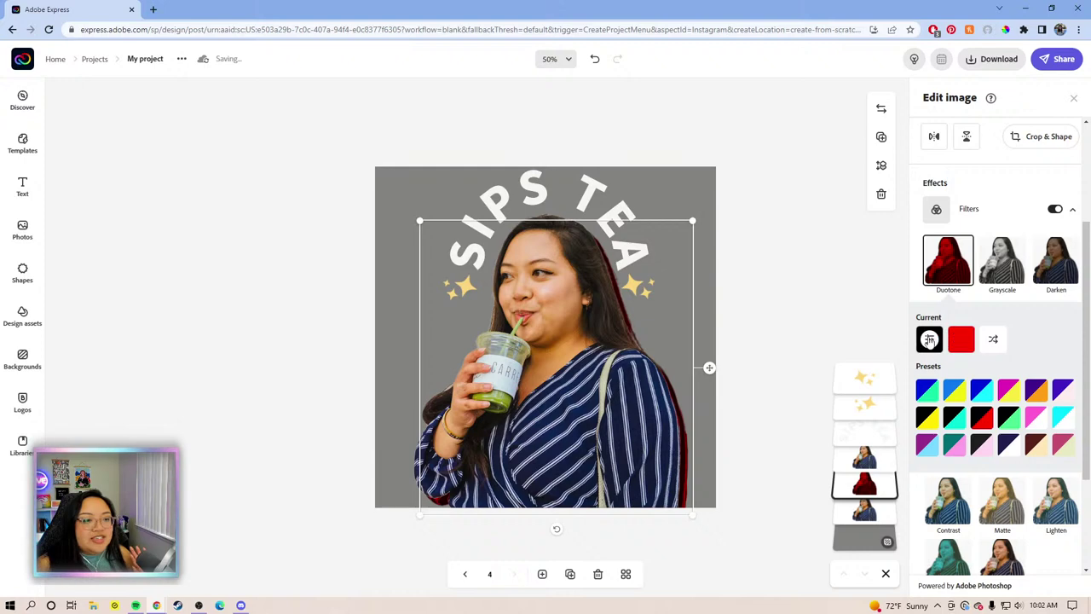
left_click(929, 340)
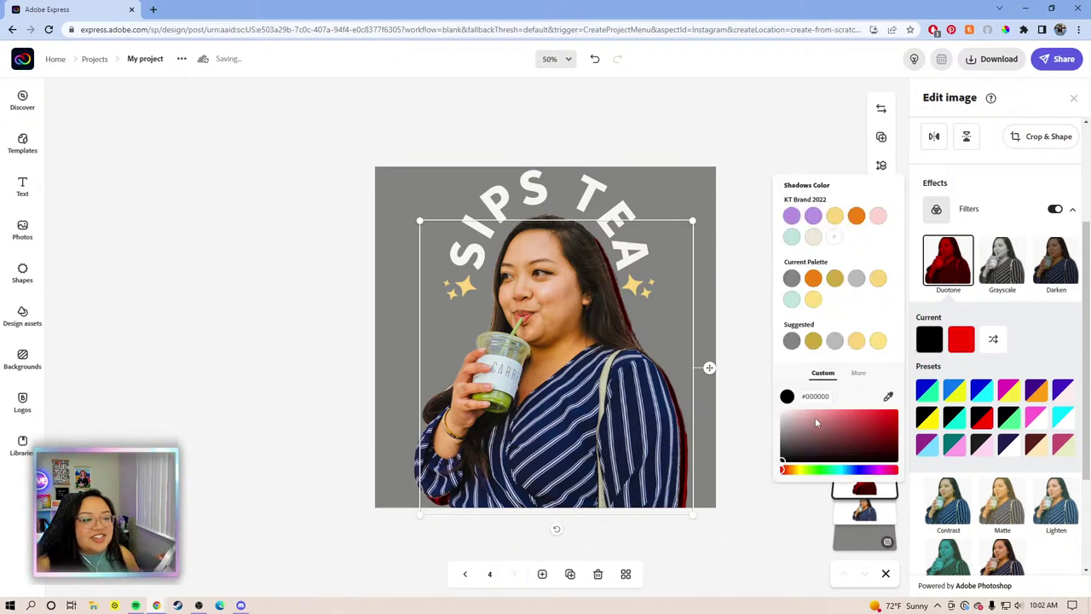
left_click_drag(788, 428, 781, 411)
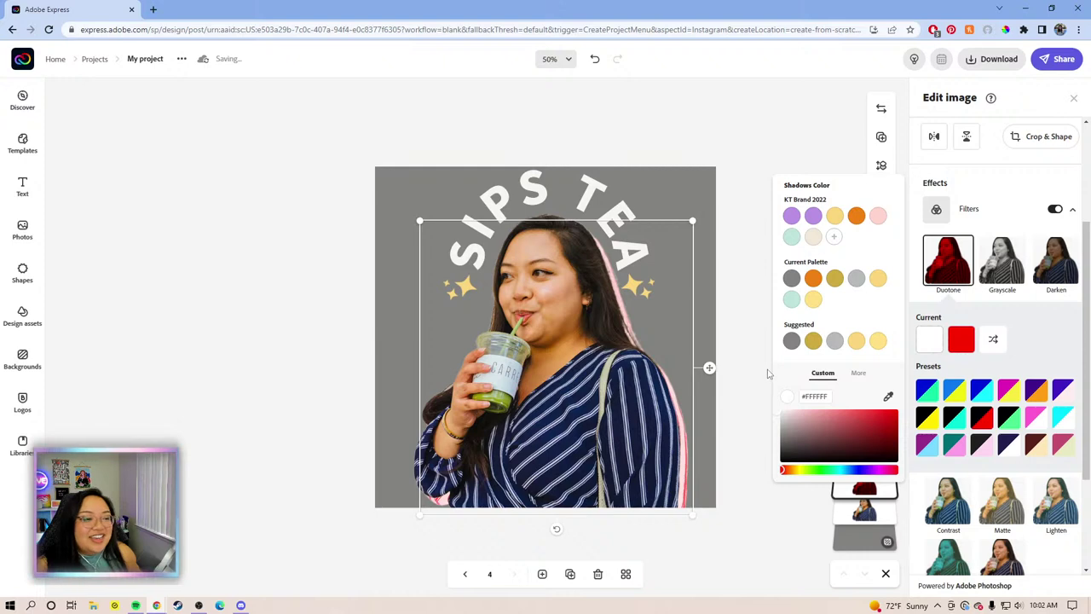
left_click(770, 383)
left_click(960, 340)
left_click_drag(845, 421, 781, 380)
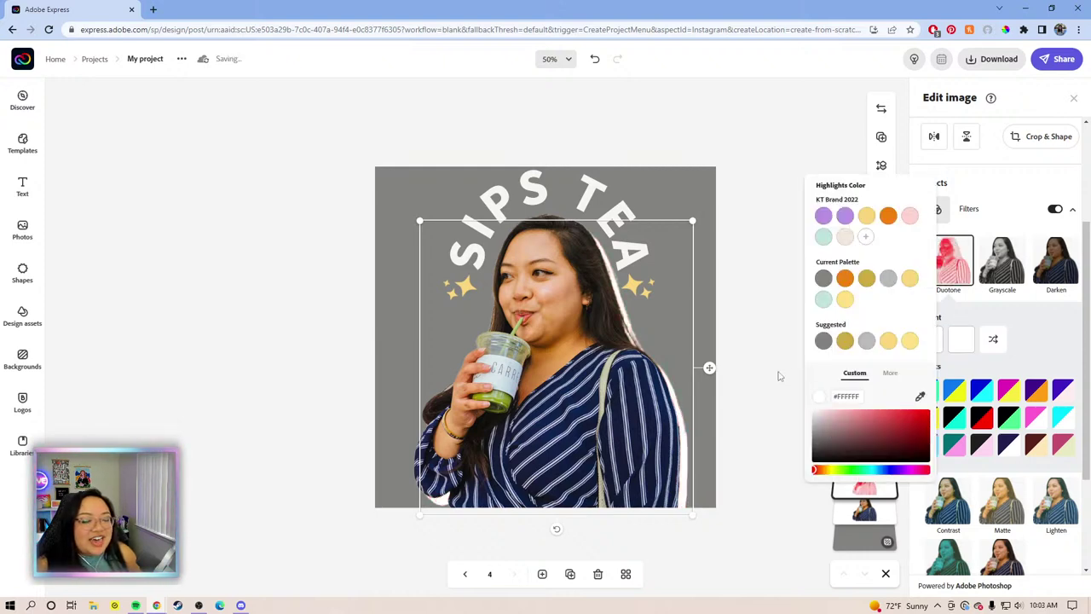
left_click(778, 375)
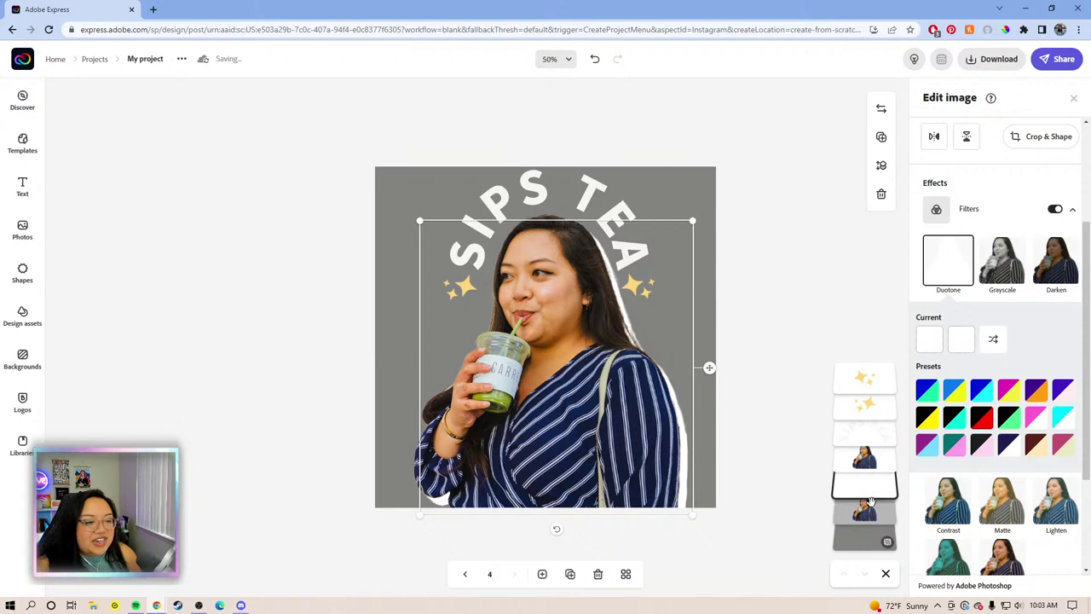
Turn the bottom cutout layer into a solid white silhouette using a Duotone filter with white shadows and highlights
left_click(873, 511)
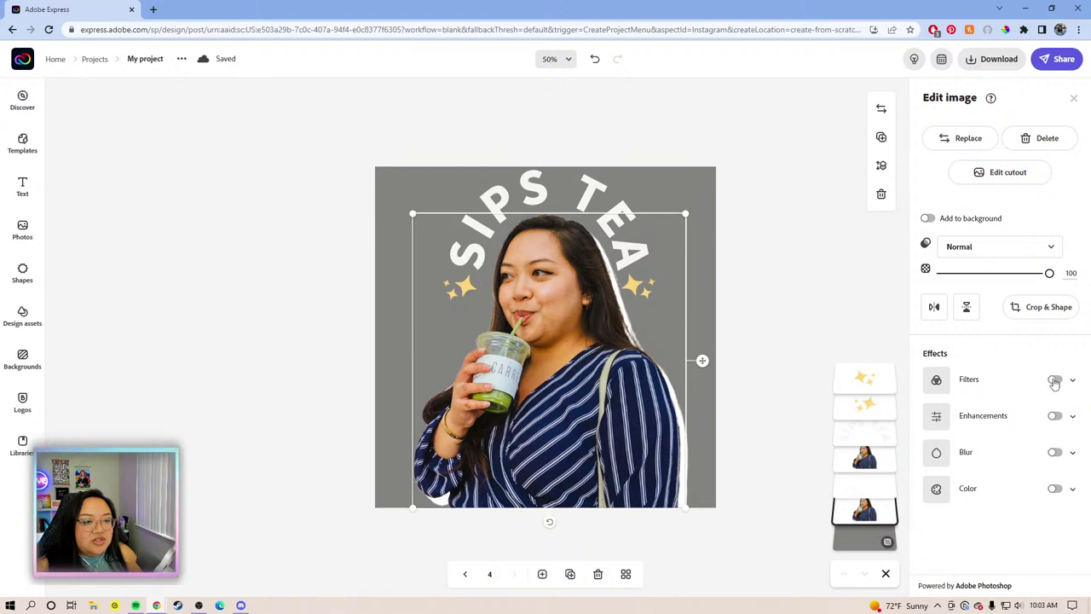
left_click(1054, 381)
scroll(934, 473, "down", 2)
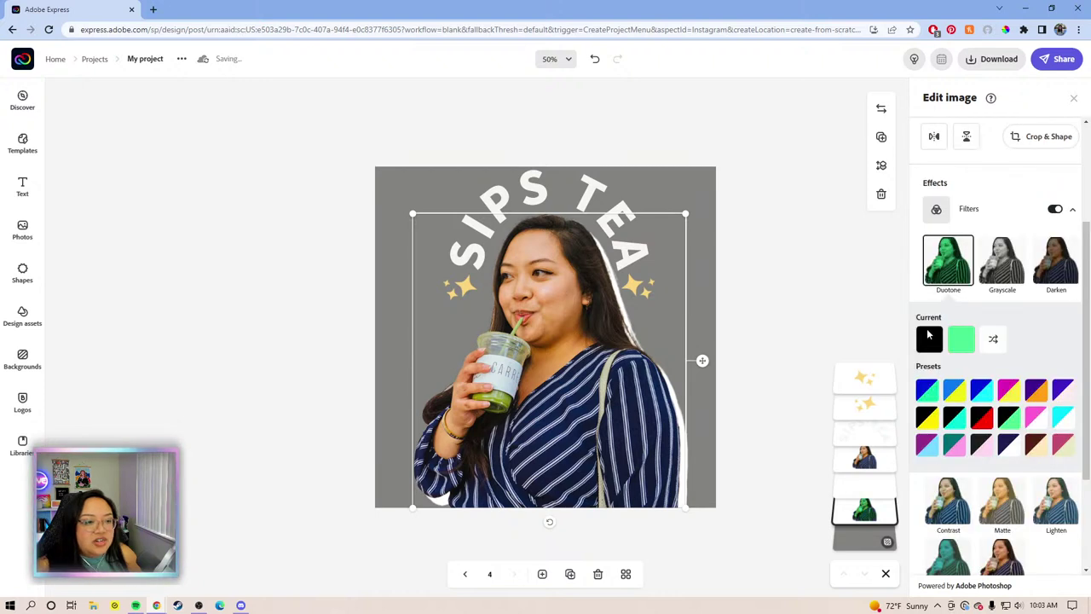
left_click(929, 337)
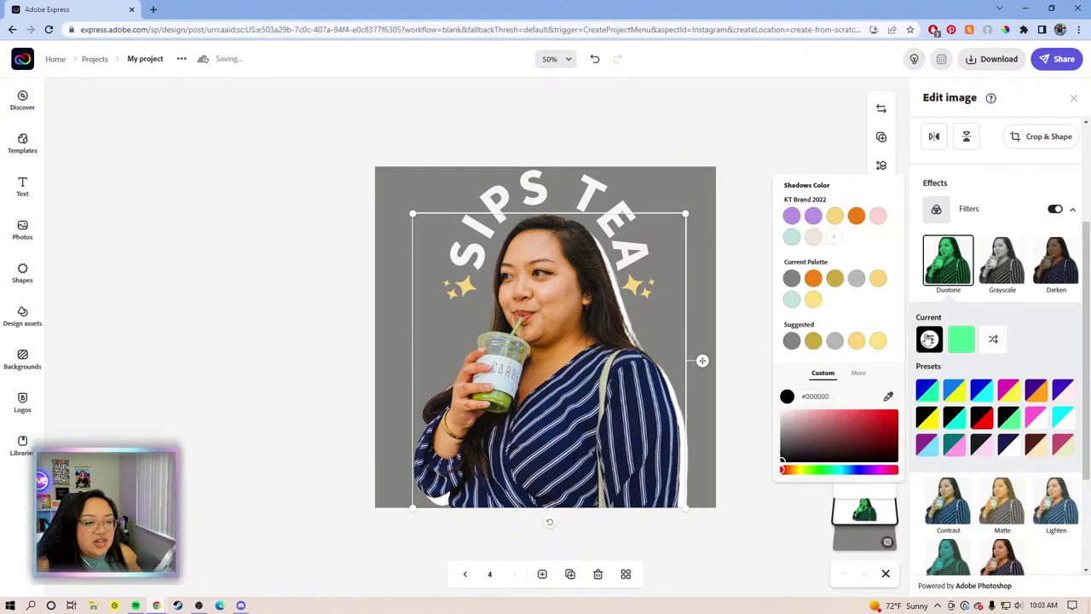
left_click(754, 391)
left_click(960, 339)
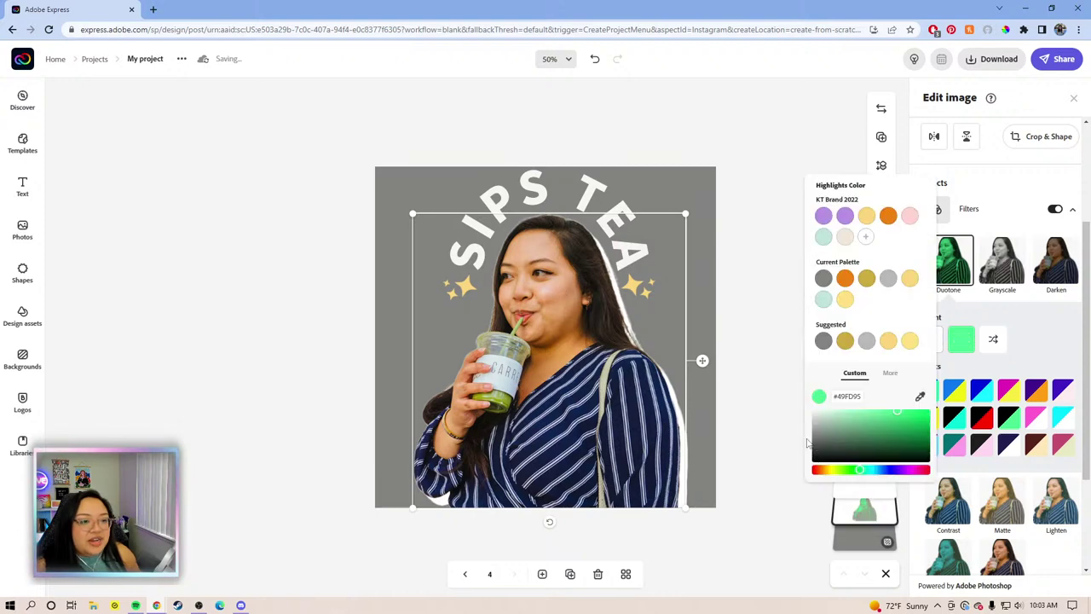
left_click(816, 414)
left_click(792, 391)
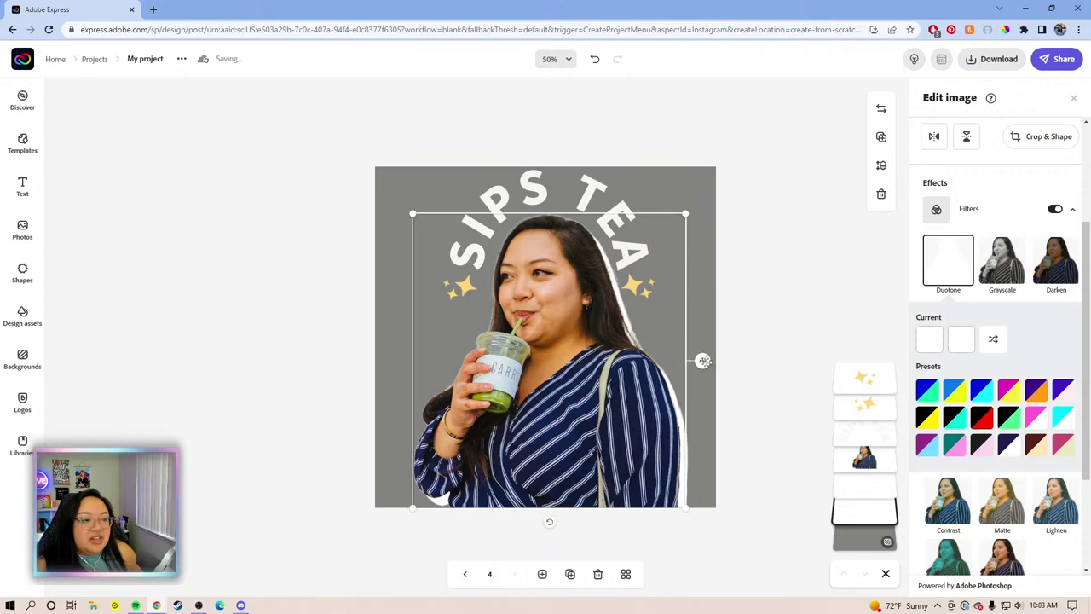
Offset the two white silhouette layers in opposite directions behind the woman's cutout to form a white sticker-style outline on both sides
left_click(703, 361)
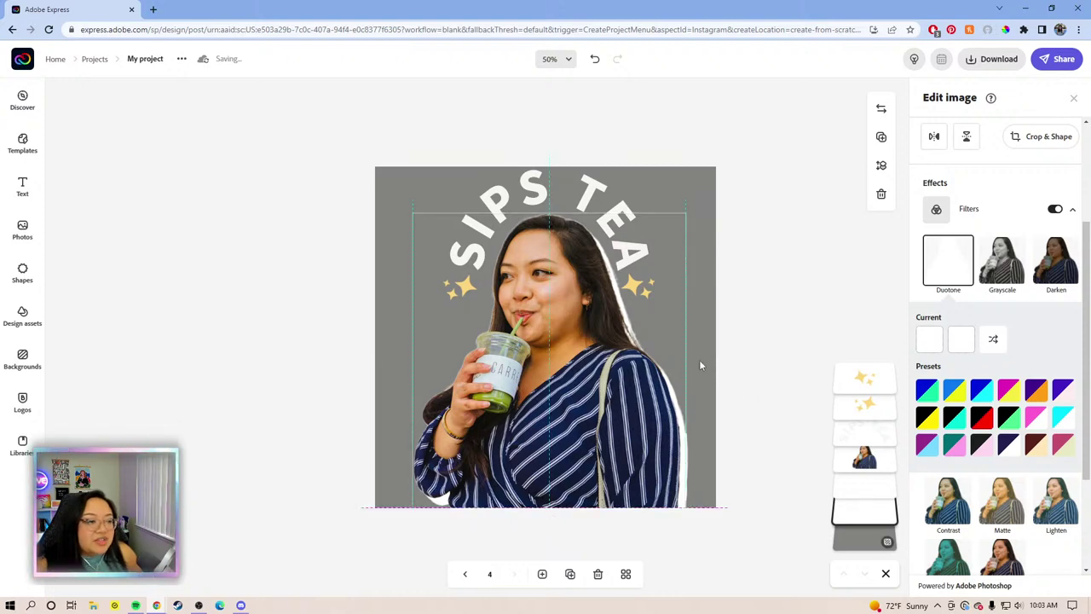
left_click_drag(699, 361, 707, 372)
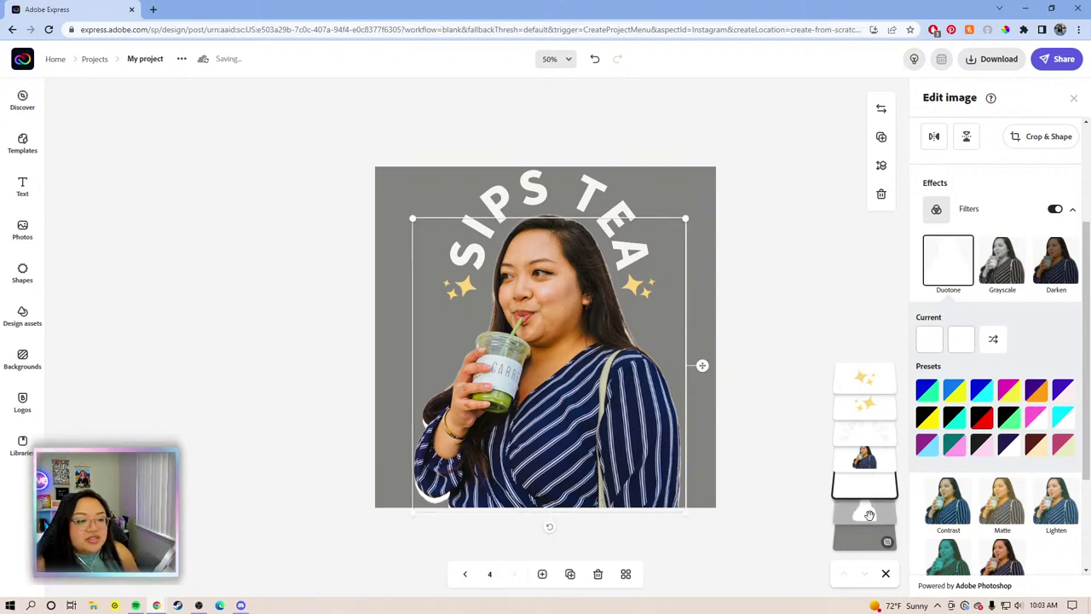
left_click(868, 513)
left_click(867, 461)
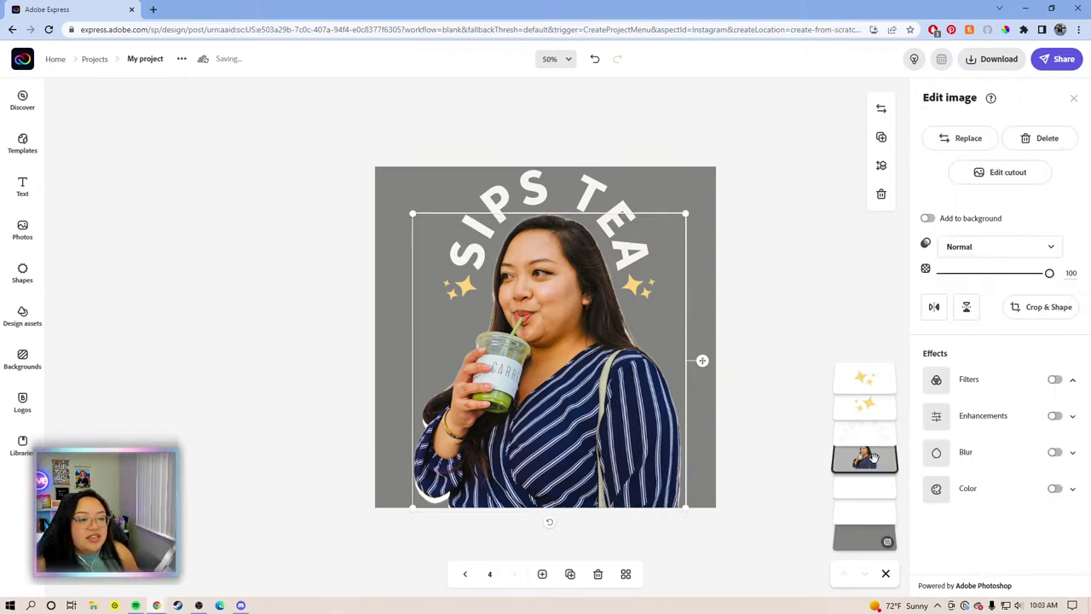
left_click(871, 509)
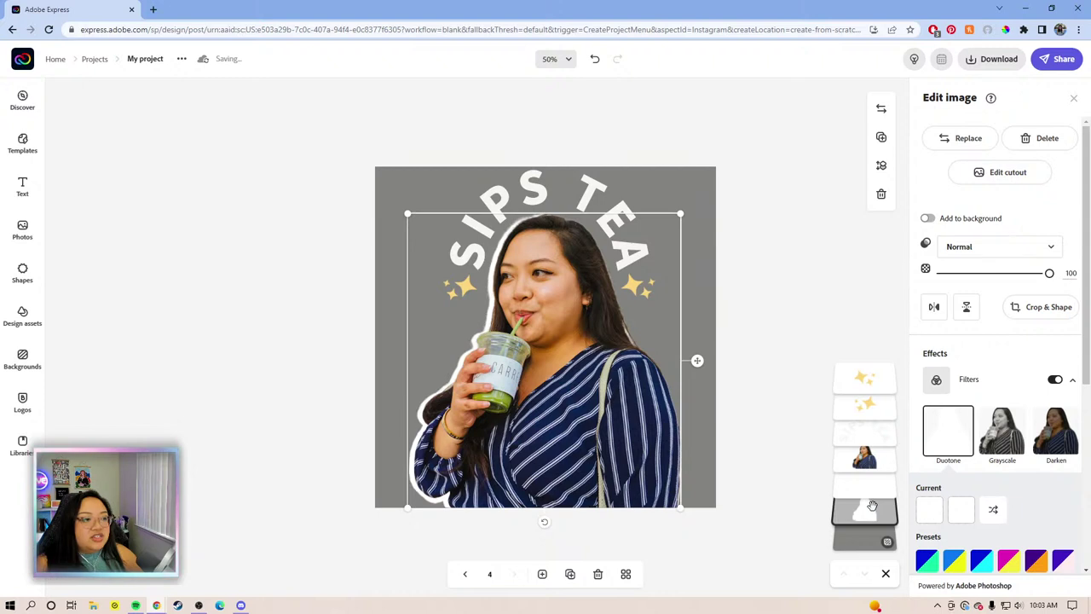
left_click_drag(872, 506, 868, 494)
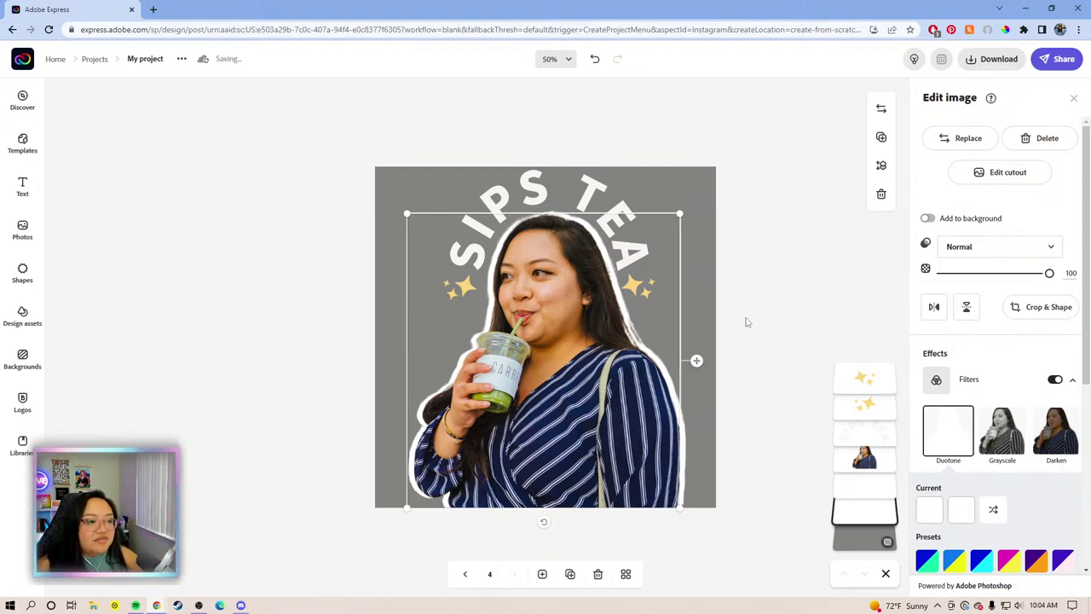
left_click(754, 232)
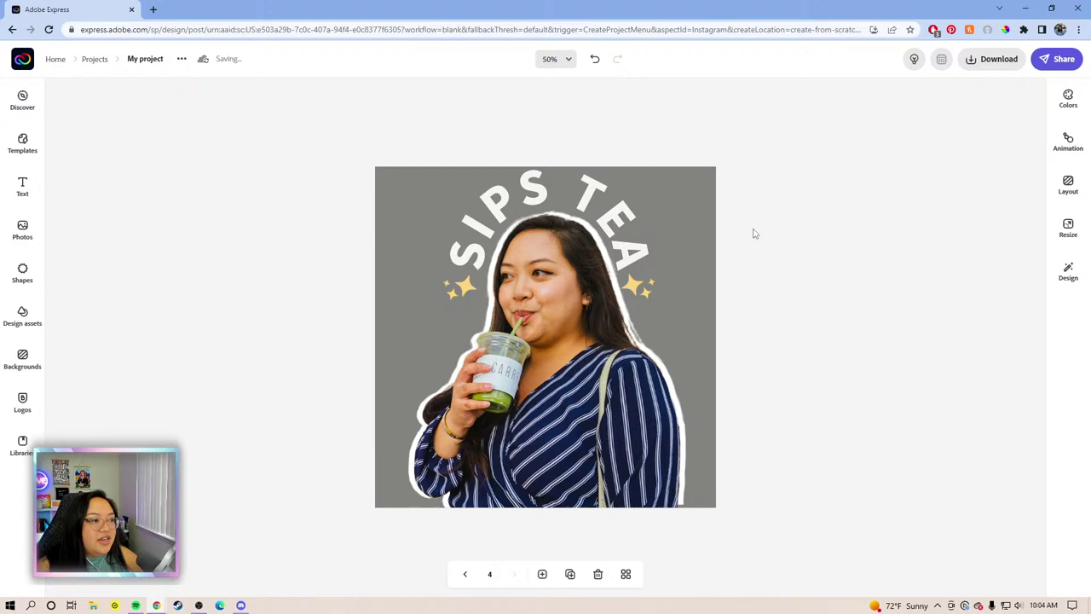
Select the curved SIPS TEA title and the two yellow sparkle shapes in turn to check their placement around the outlined cutout
left_click(614, 217)
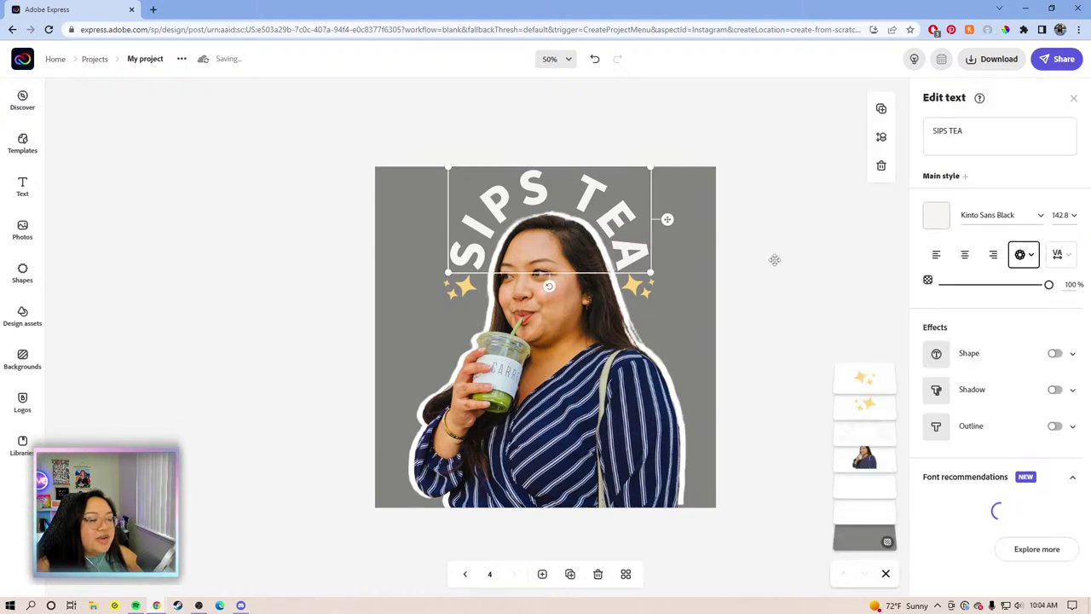
key("Escape")
left_click(590, 202)
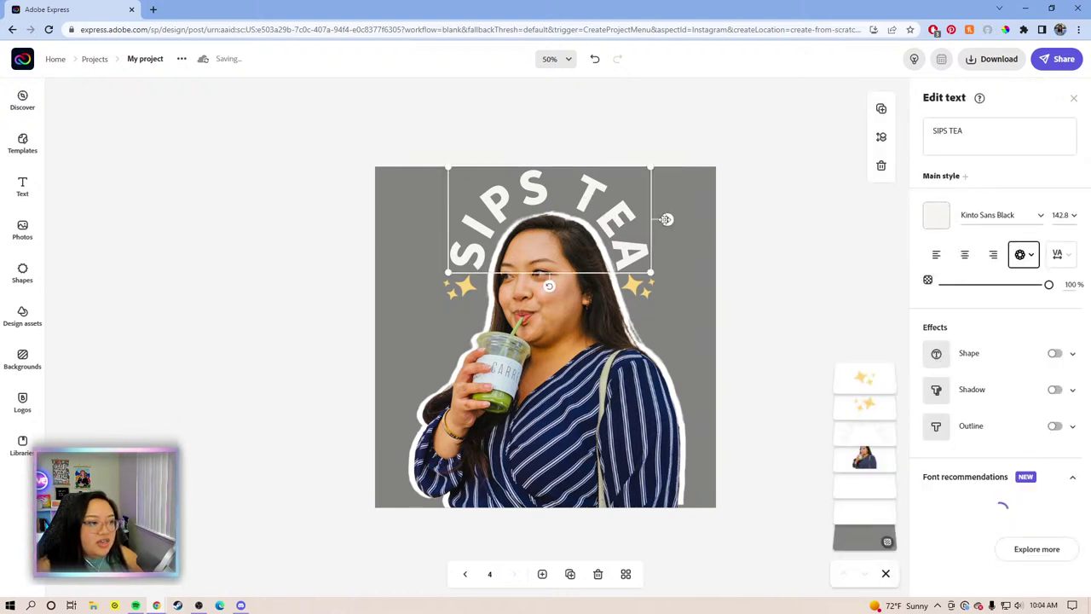
left_click(793, 301)
left_click(635, 285)
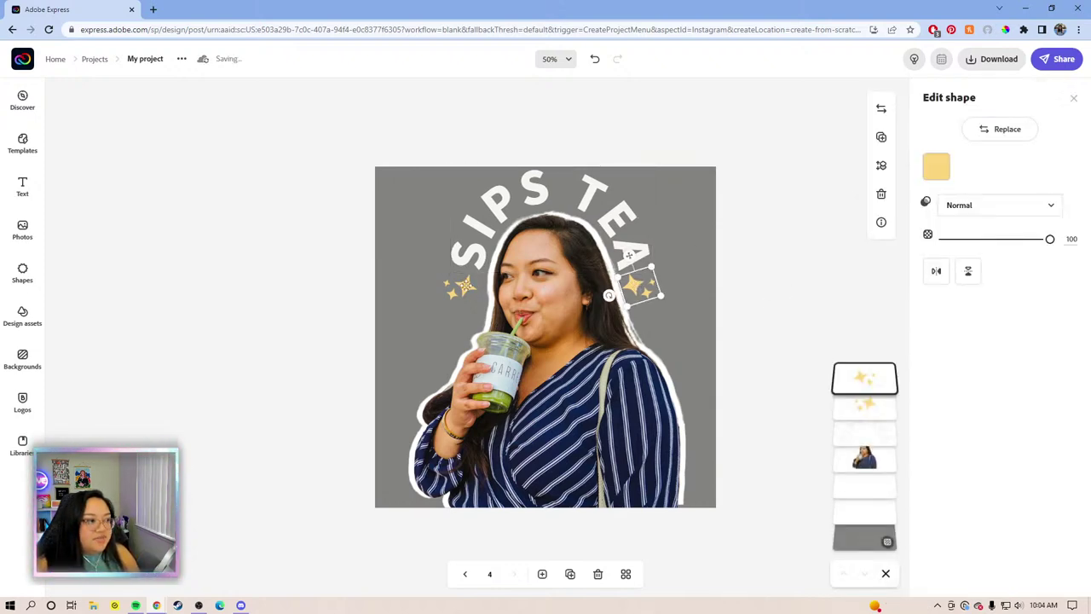
left_click(461, 285)
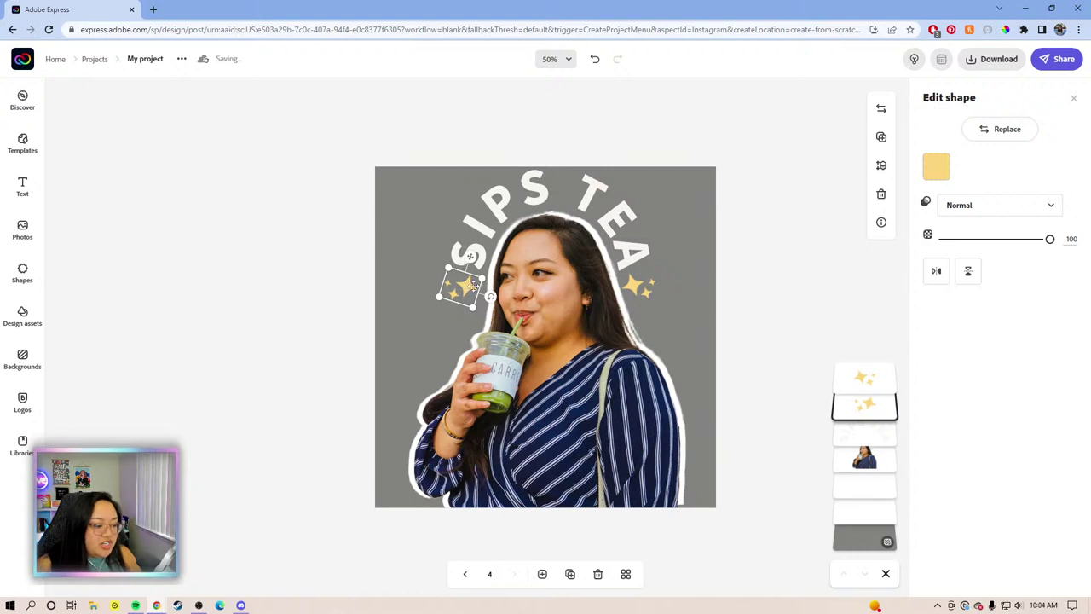
left_click(811, 267)
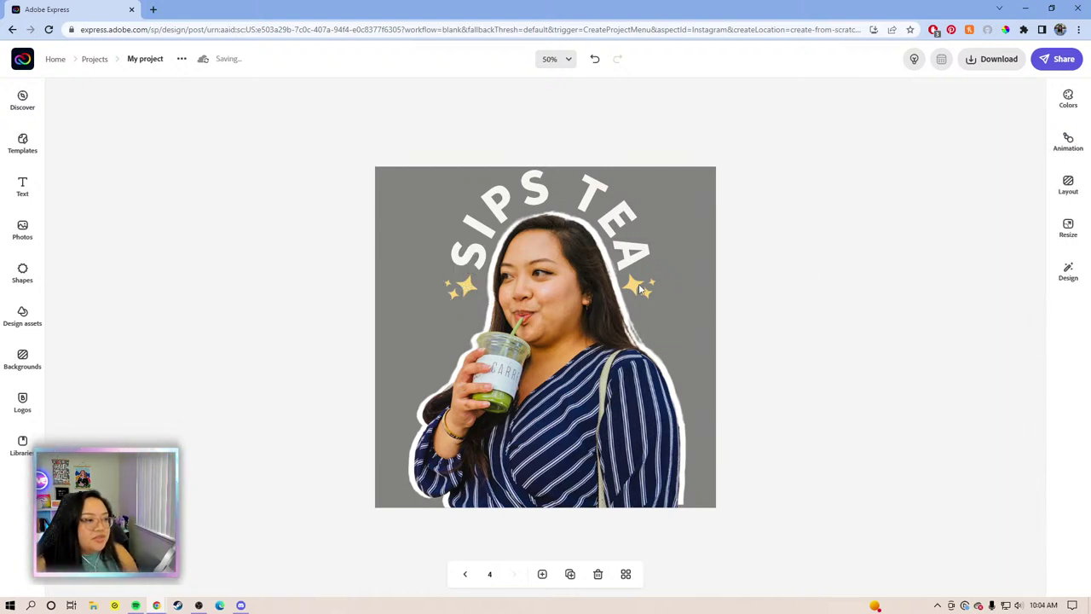
left_click(641, 290)
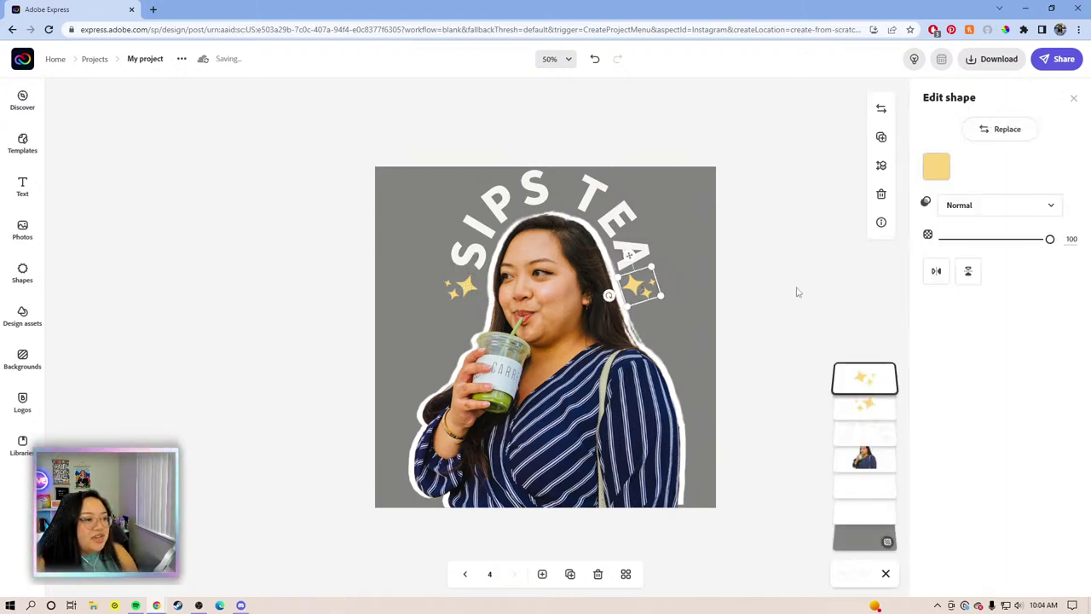
left_click(460, 286)
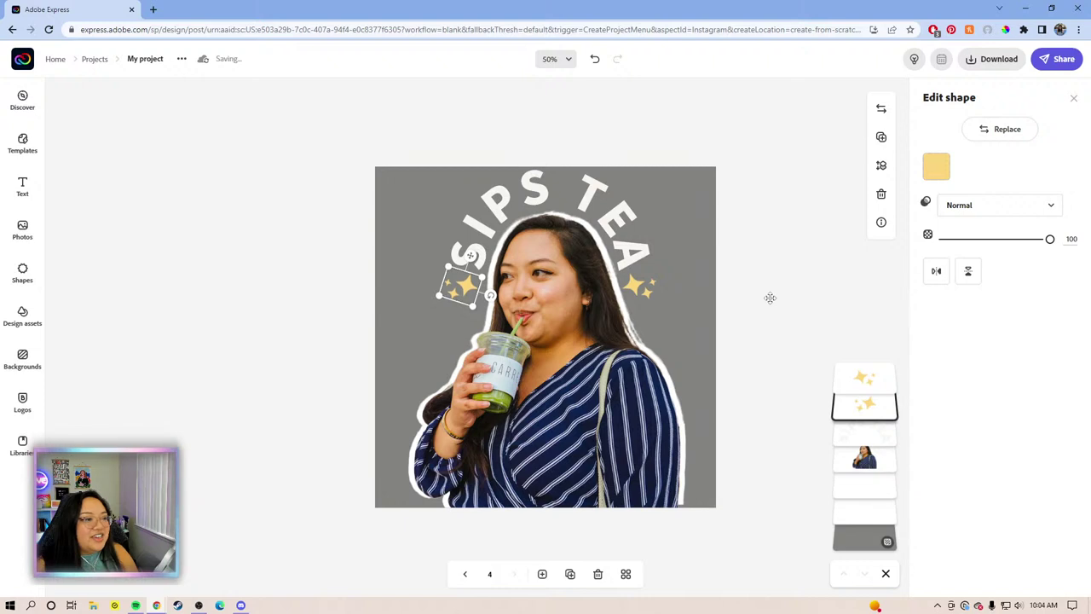
left_click(632, 295)
left_click(774, 270)
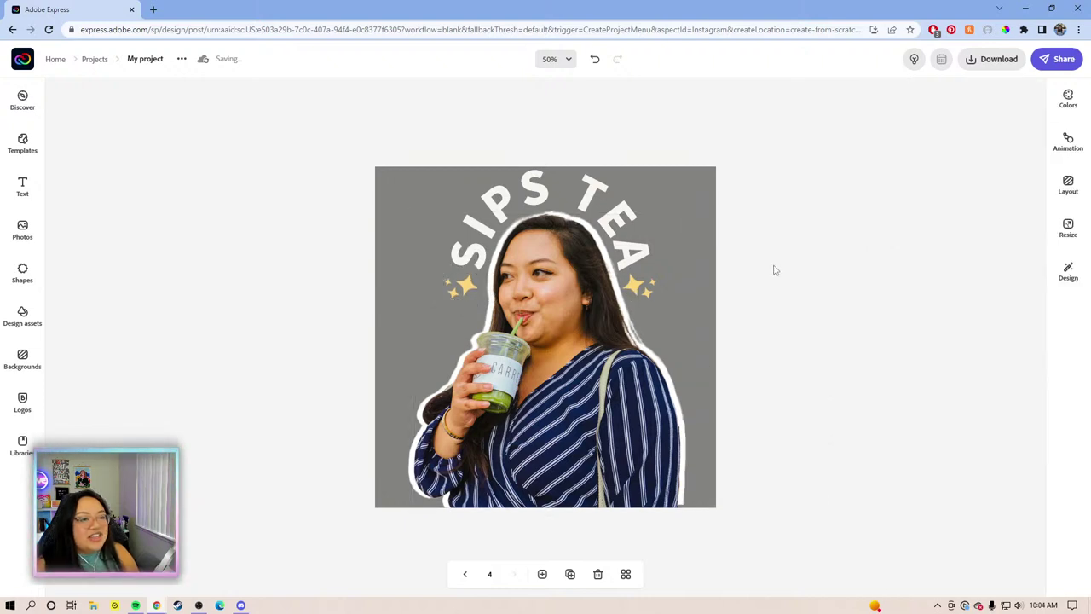
left_click(639, 288)
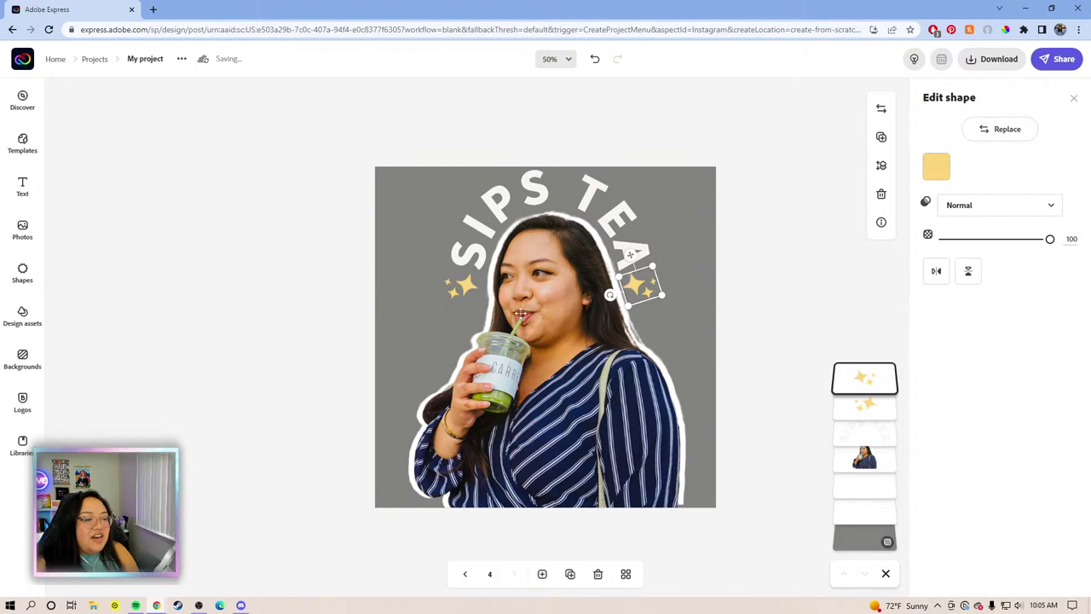
left_click(463, 289)
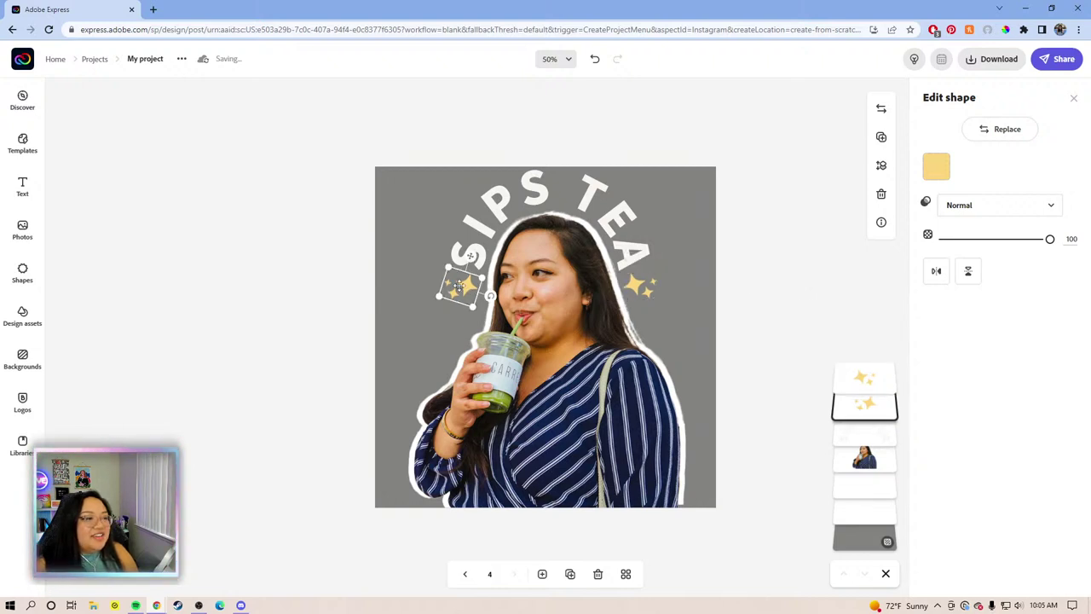
left_click(823, 288)
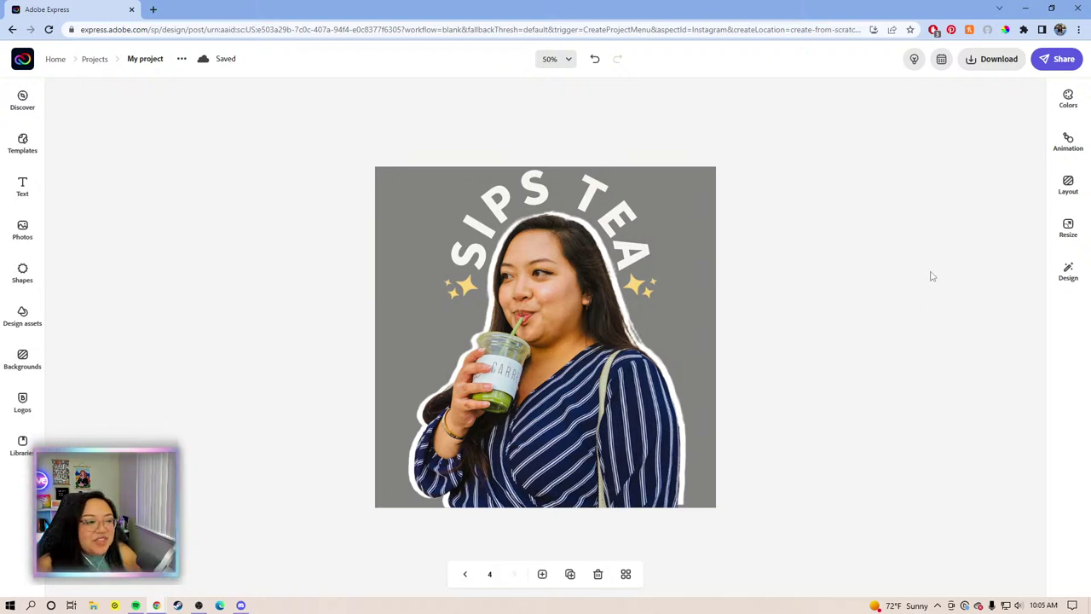
Duplicate the Sips Tea page and delete all elements from the copy, leaving only its gray background
left_click(626, 574)
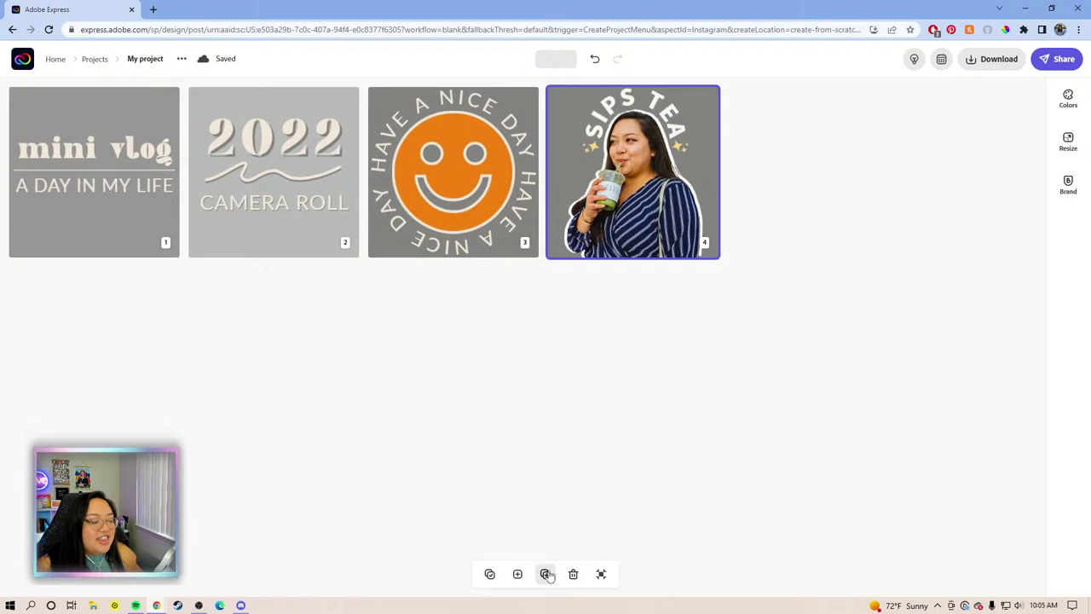
left_click(600, 573)
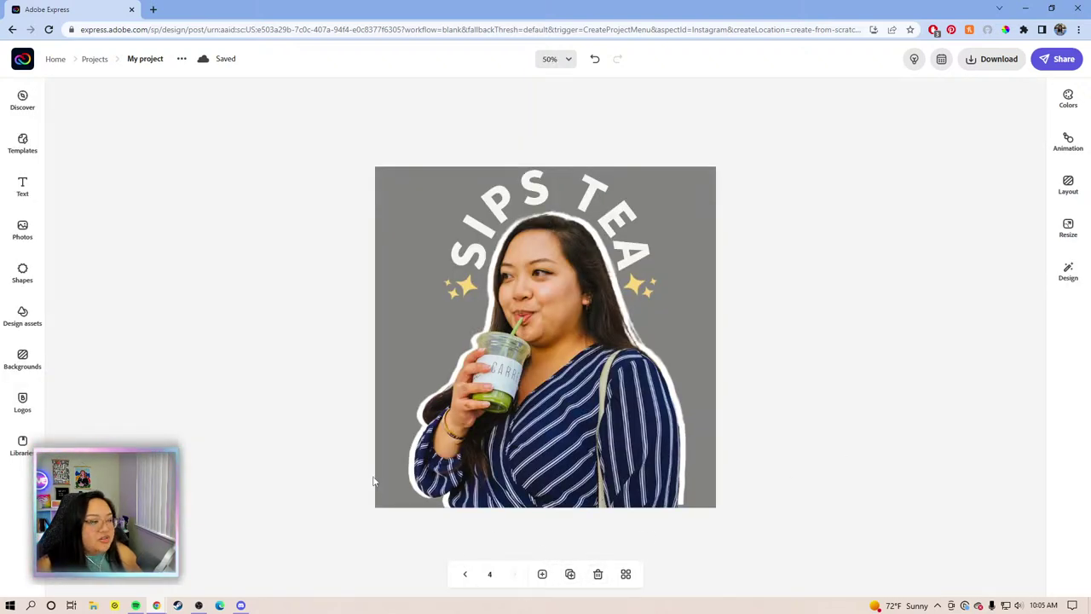
left_click(570, 574)
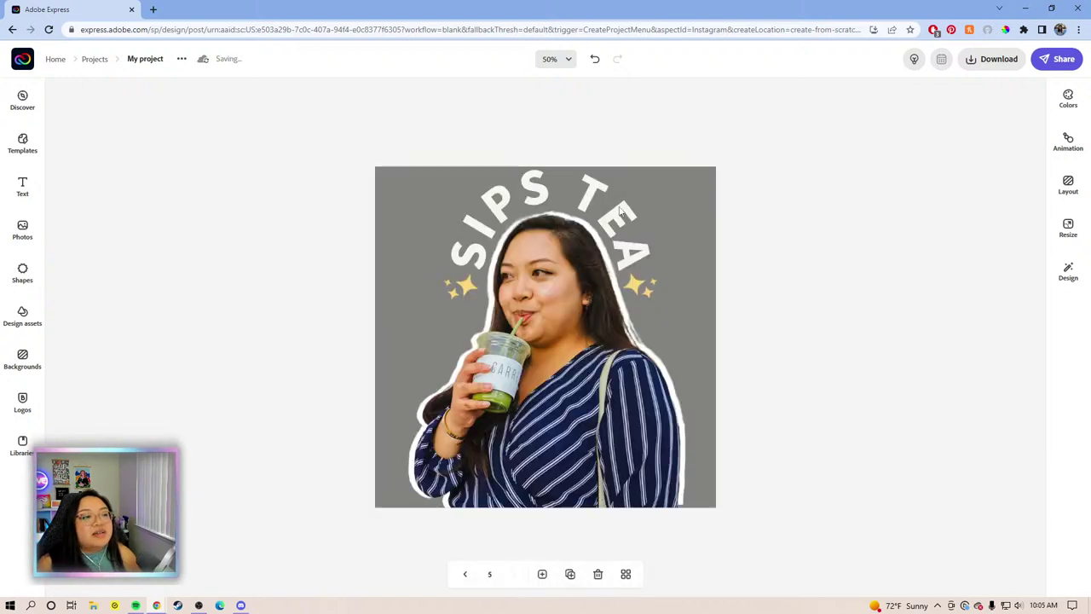
left_click_drag(815, 507, 305, 143)
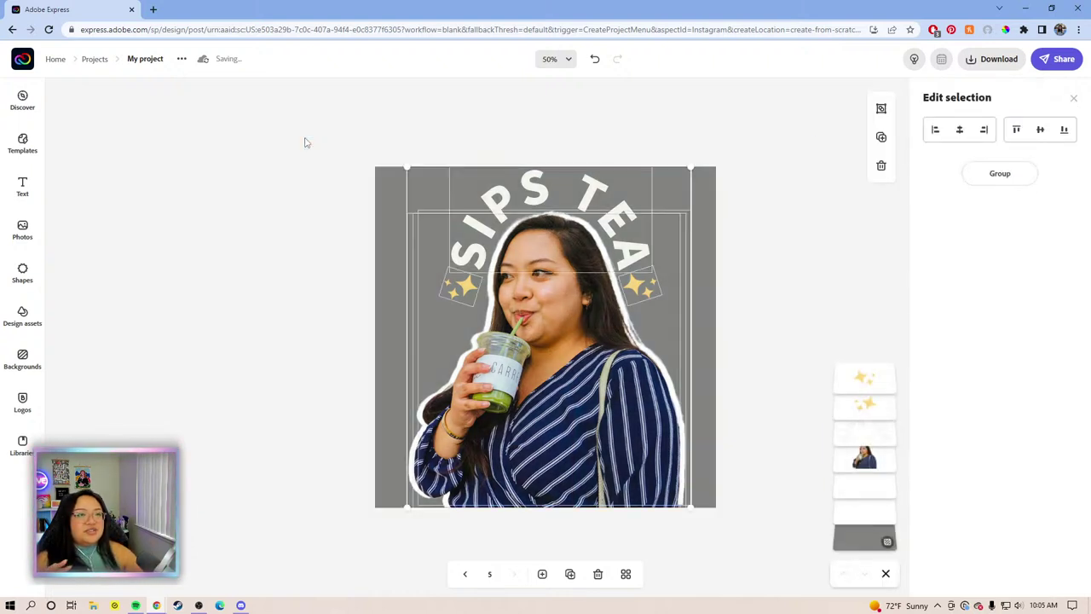
key("Delete")
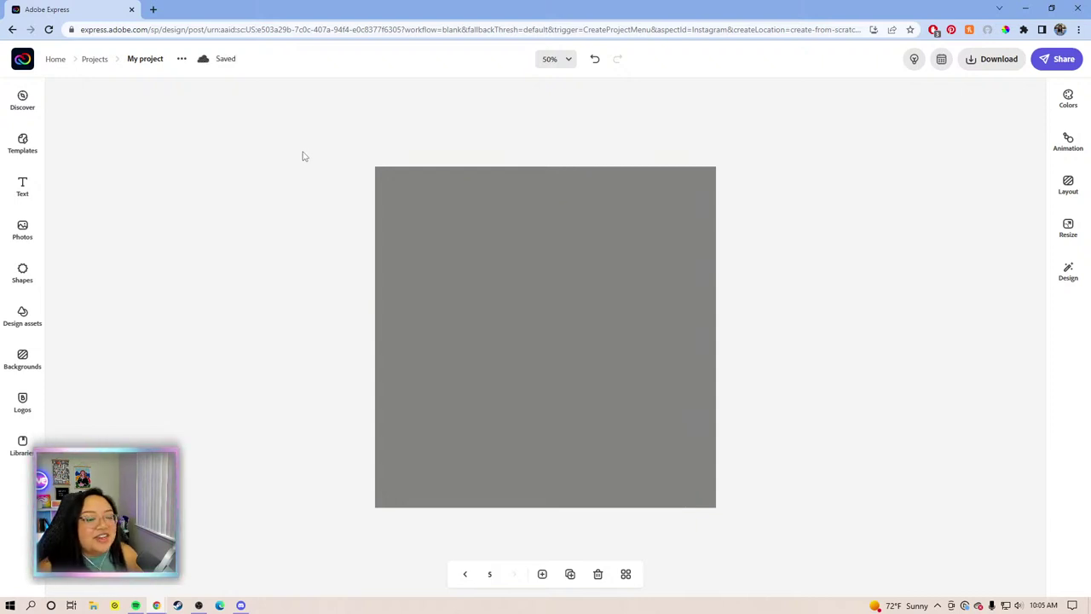
Browse the Logos text templates for a design to use on the empty page
left_click(22, 186)
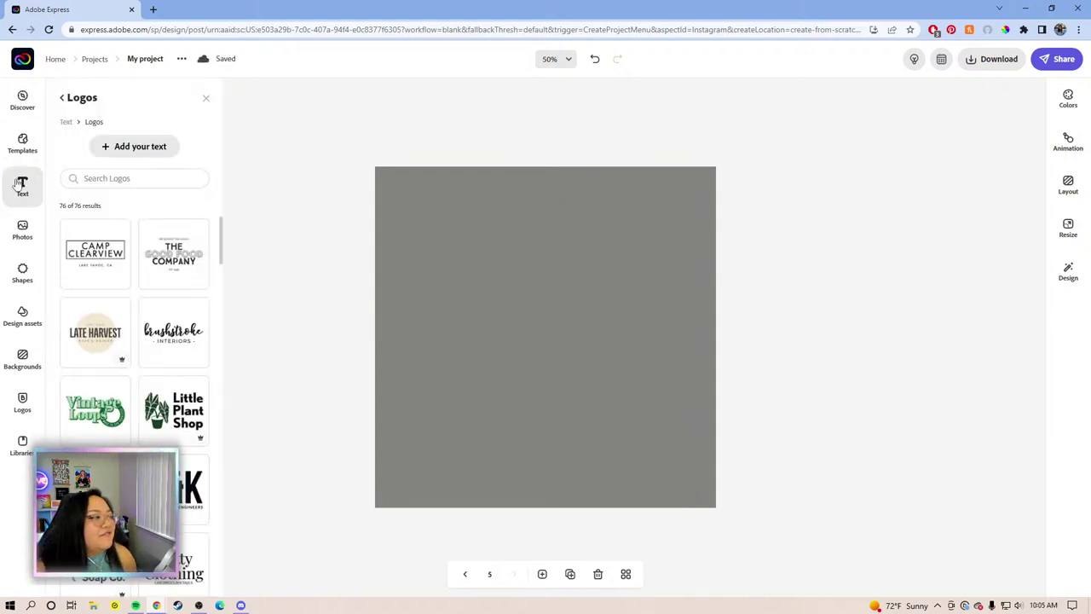
scroll(142, 288, "down", 3)
scroll(141, 288, "up", 3)
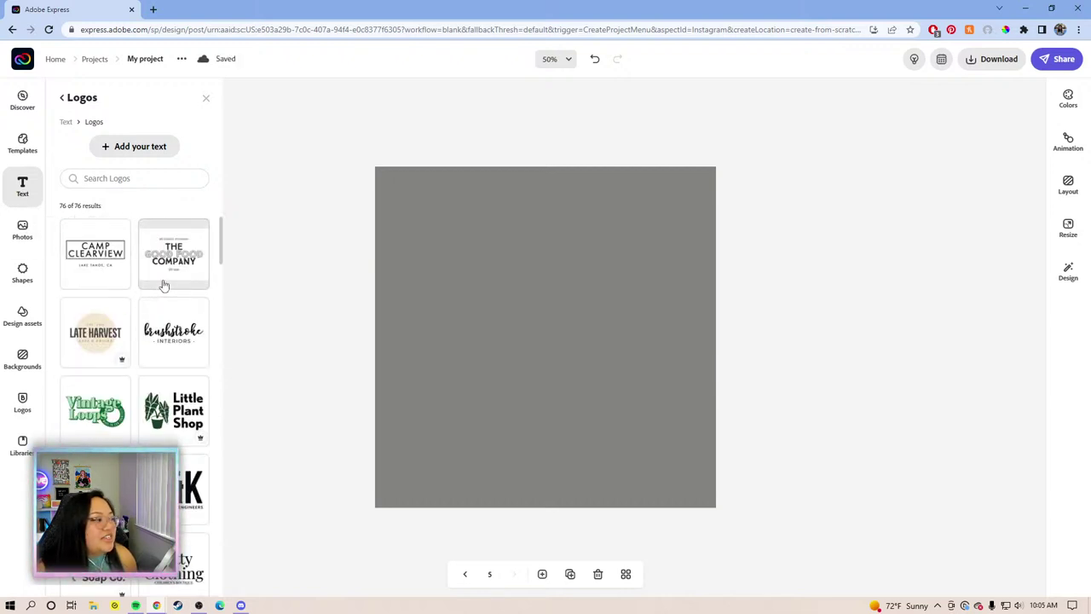
scroll(165, 302, "down", 10)
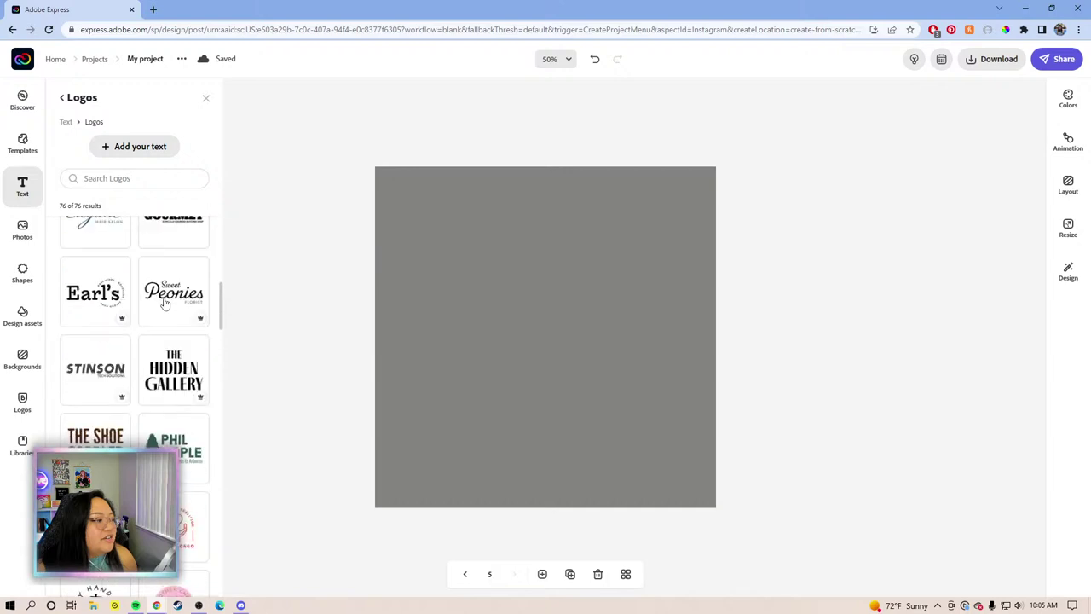
scroll(165, 302, "down", 8)
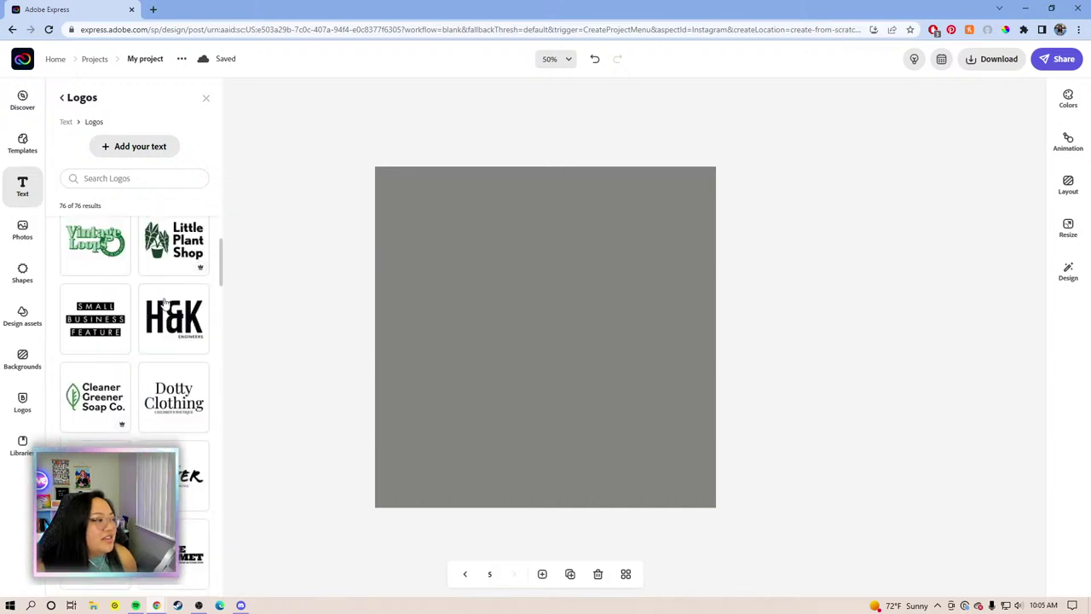
scroll(165, 303, "up", 2)
scroll(156, 283, "down", 8)
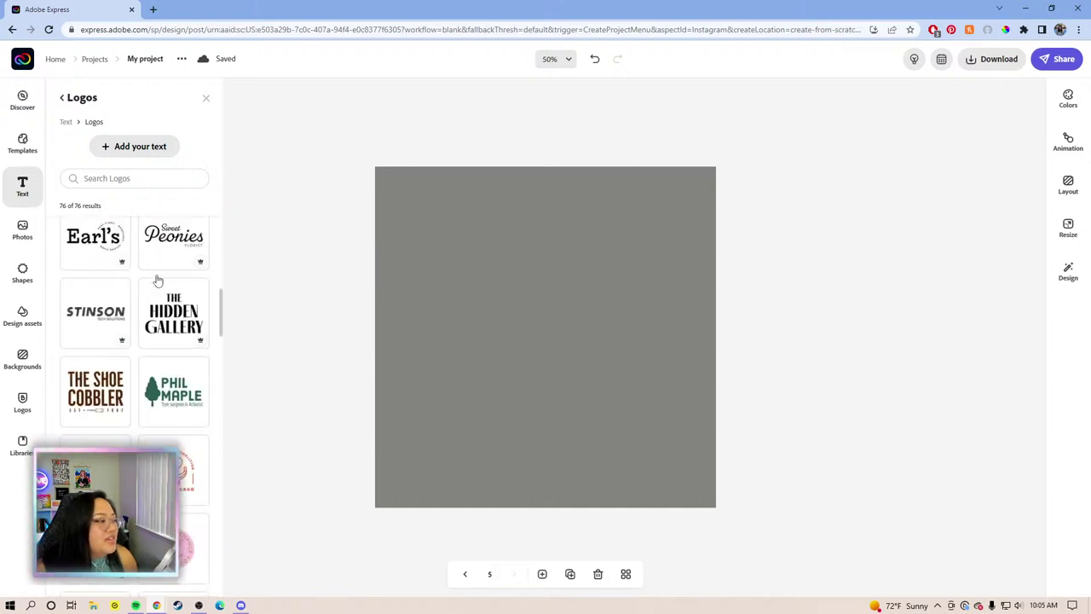
scroll(156, 282, "down", 12)
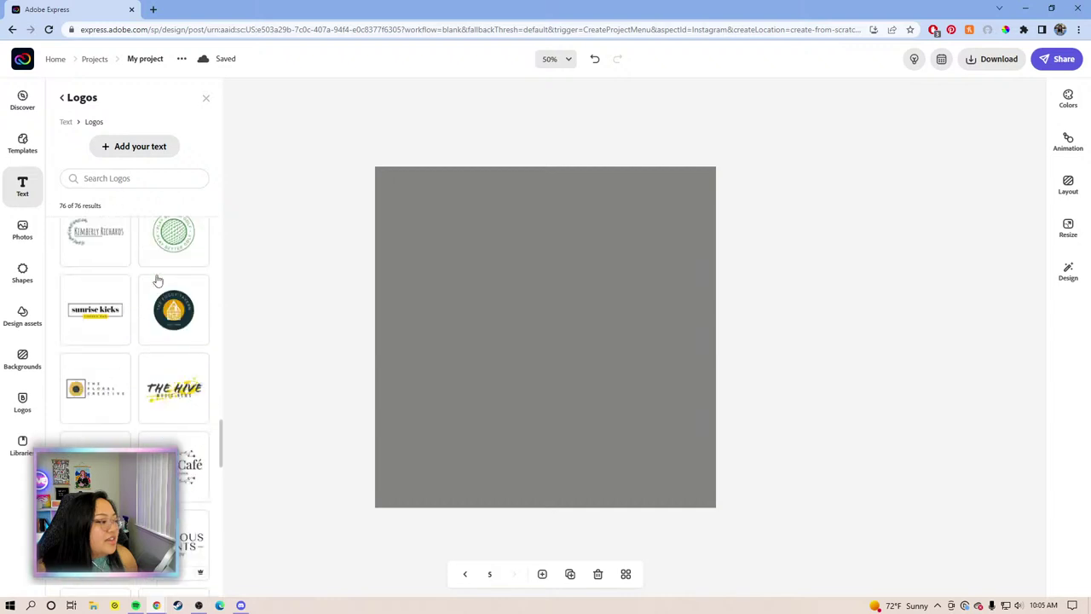
scroll(156, 282, "down", 15)
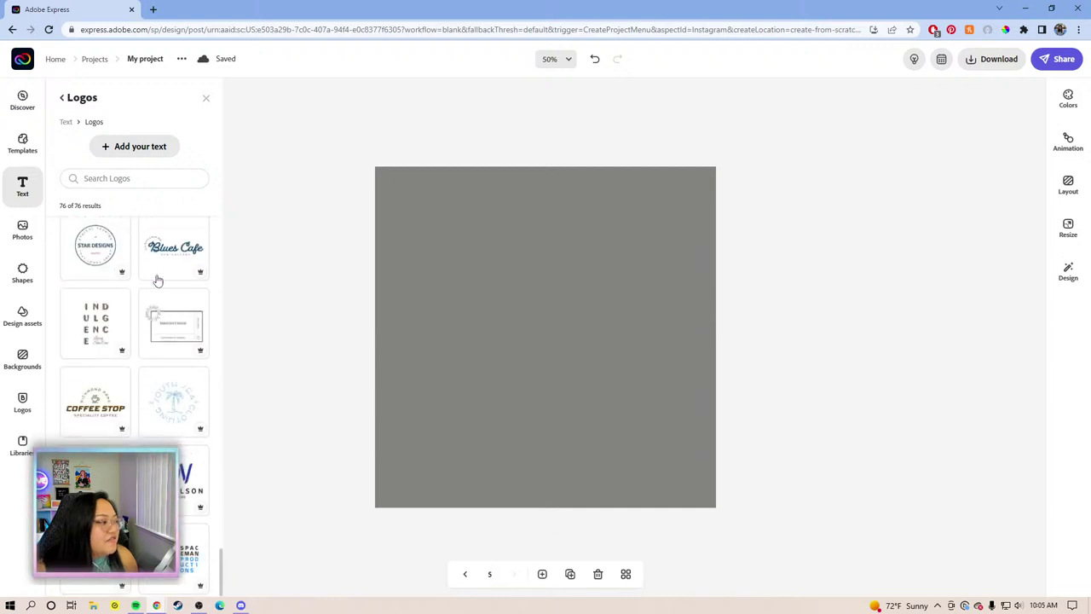
Find the Tea Time design among the Phrases text templates and add it to the page
left_click(65, 121)
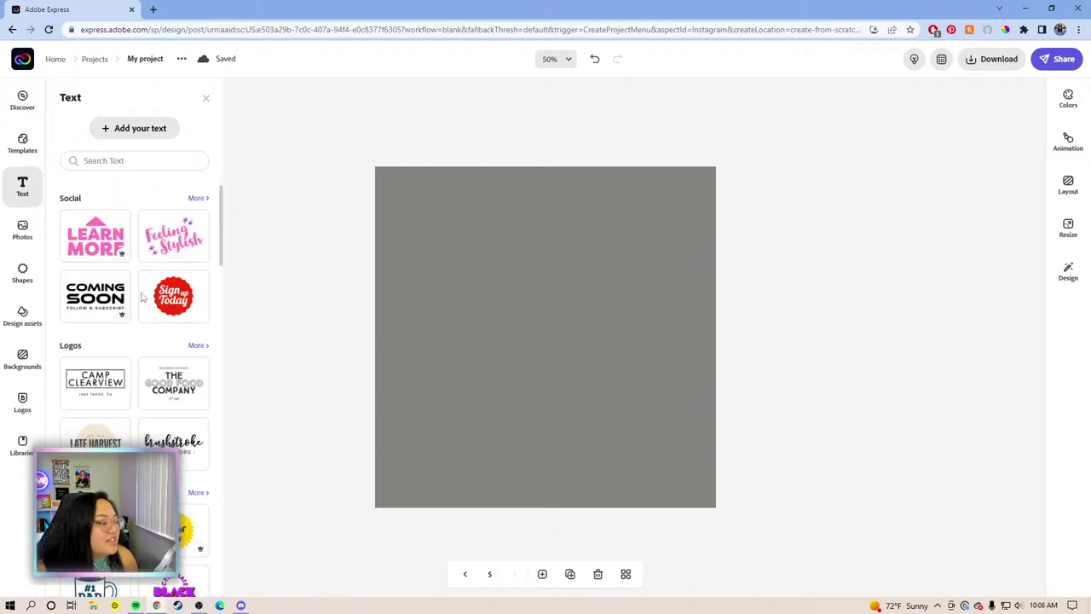
scroll(149, 316, "down", 2)
scroll(149, 316, "down", 7)
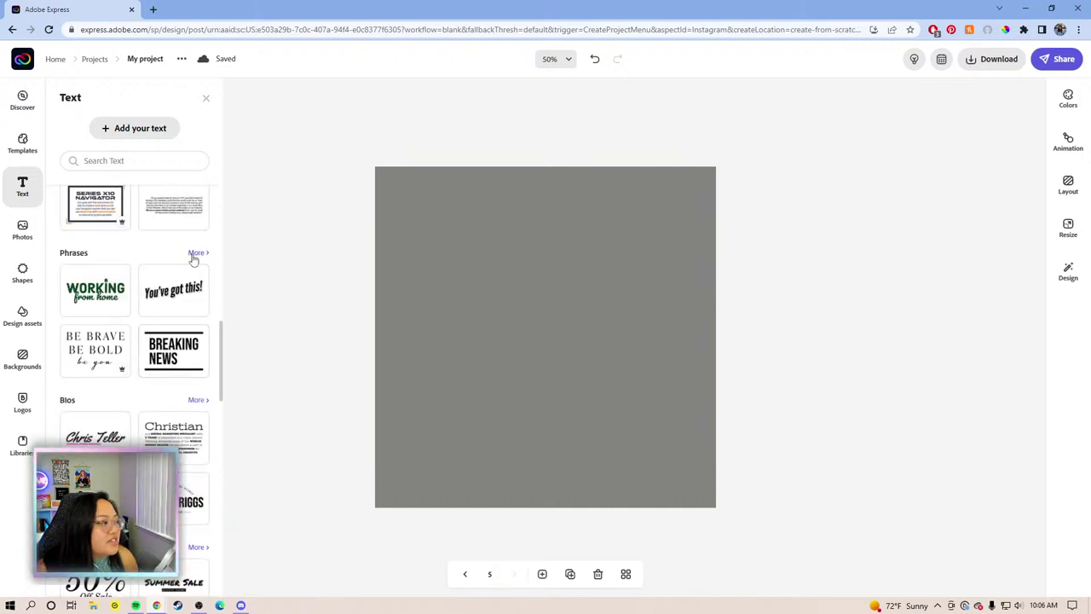
left_click(196, 253)
scroll(168, 273, "down", 5)
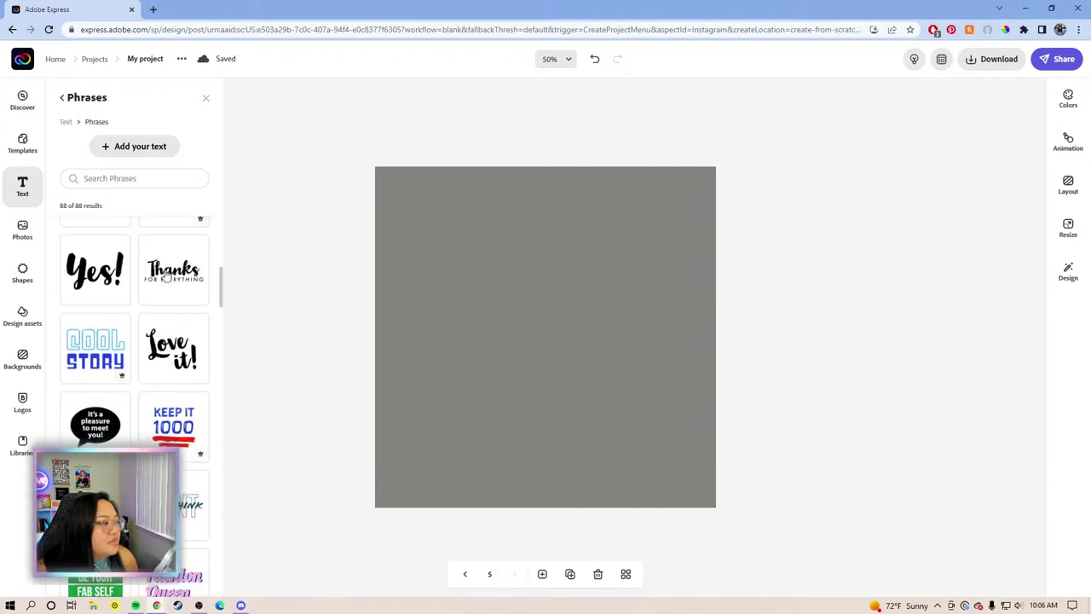
scroll(165, 276, "down", 4)
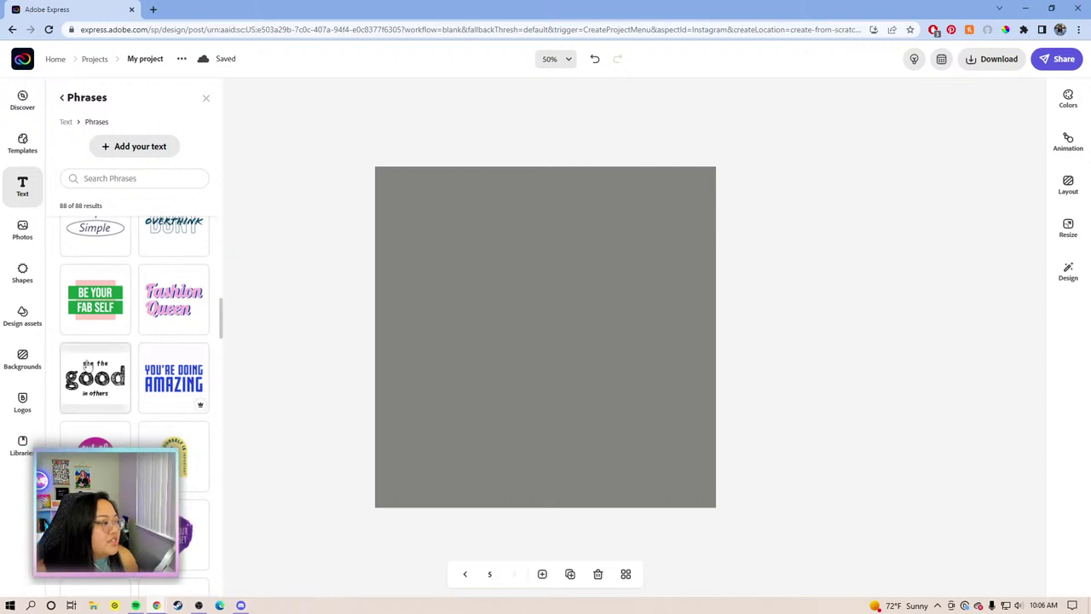
scroll(142, 375, "down", 5)
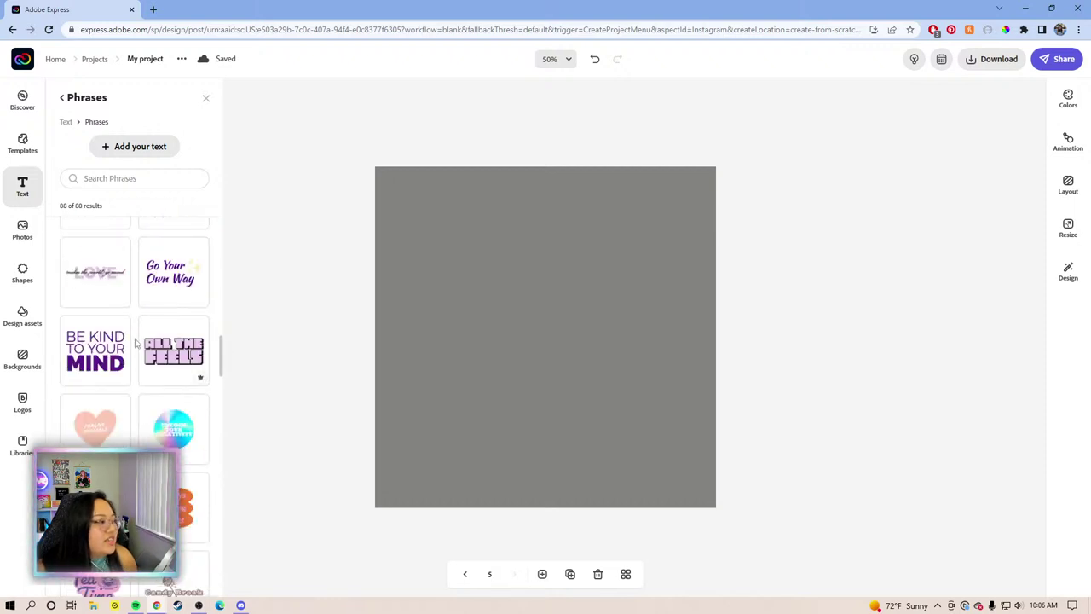
scroll(134, 342, "down", 5)
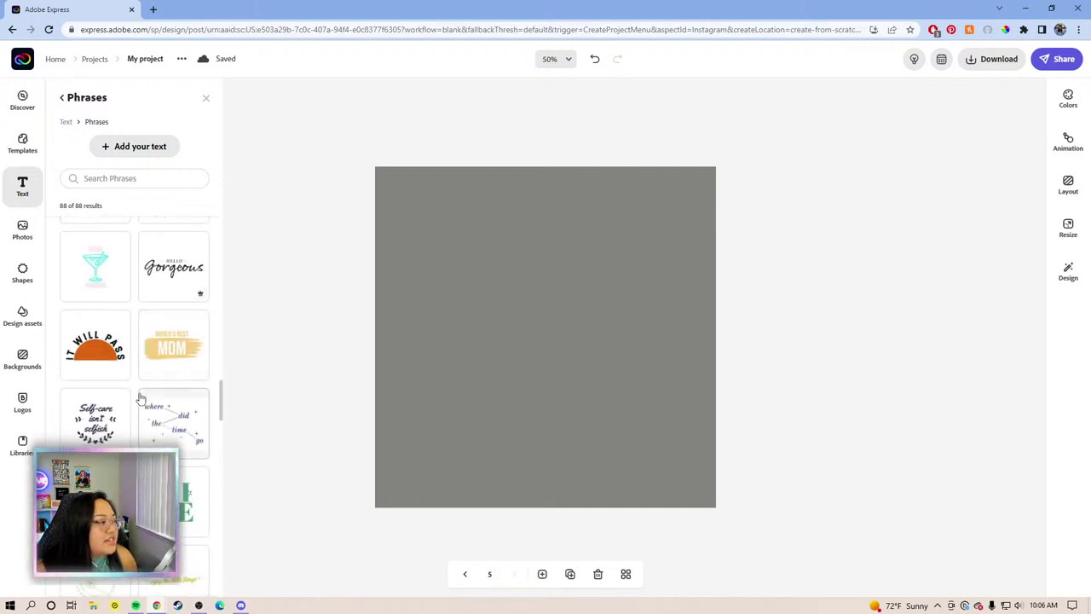
scroll(141, 398, "up", 3)
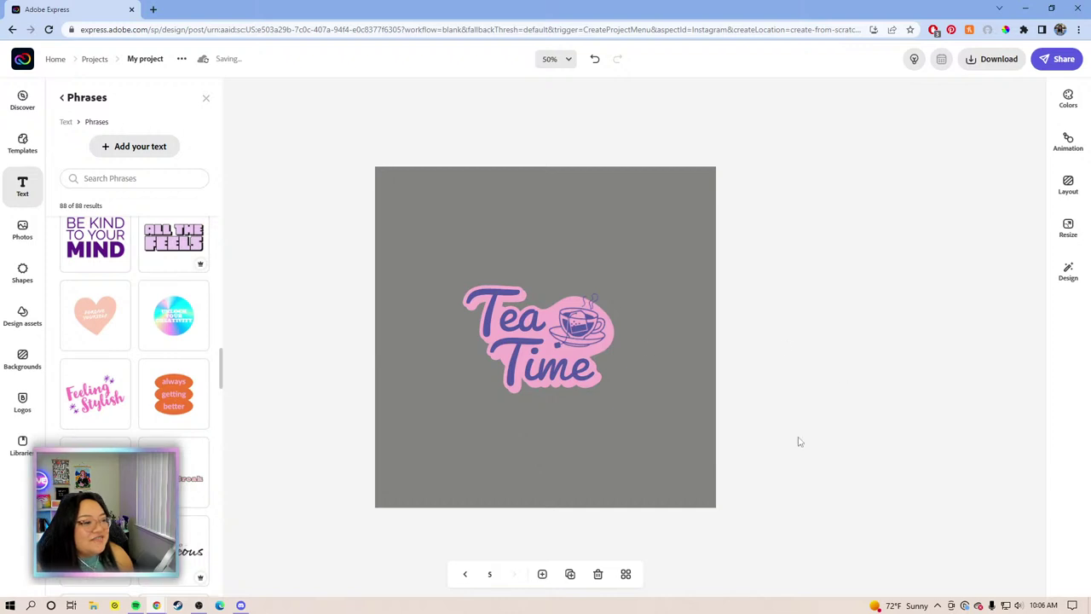
Enlarge the Tea Time graphic to fill most of the page width and center it on the canvas
left_click_drag(760, 411, 331, 247)
left_click_drag(624, 402, 709, 473)
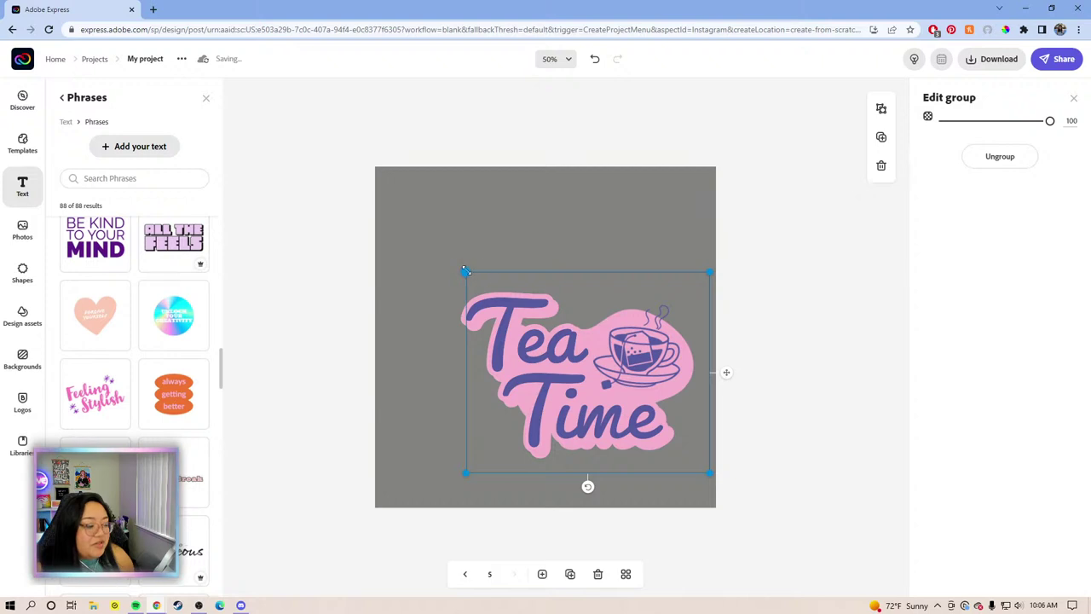
left_click_drag(465, 271, 422, 236)
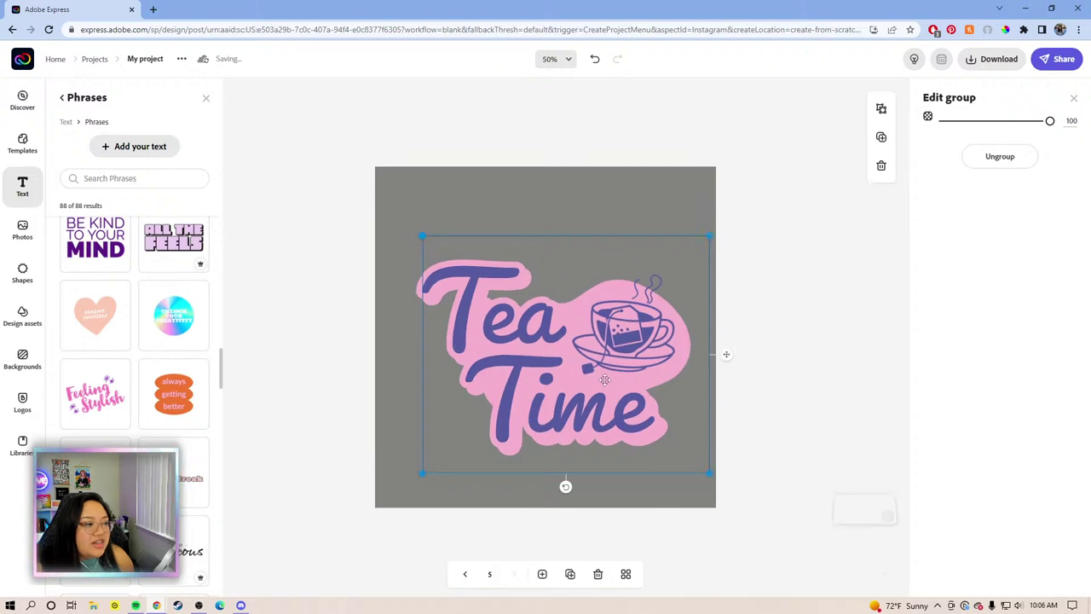
left_click_drag(604, 379, 588, 359)
left_click(789, 335)
Ungroup the Tea Time graphic and its nested lettering group so the teacup and both words are separate elements
left_click(489, 300)
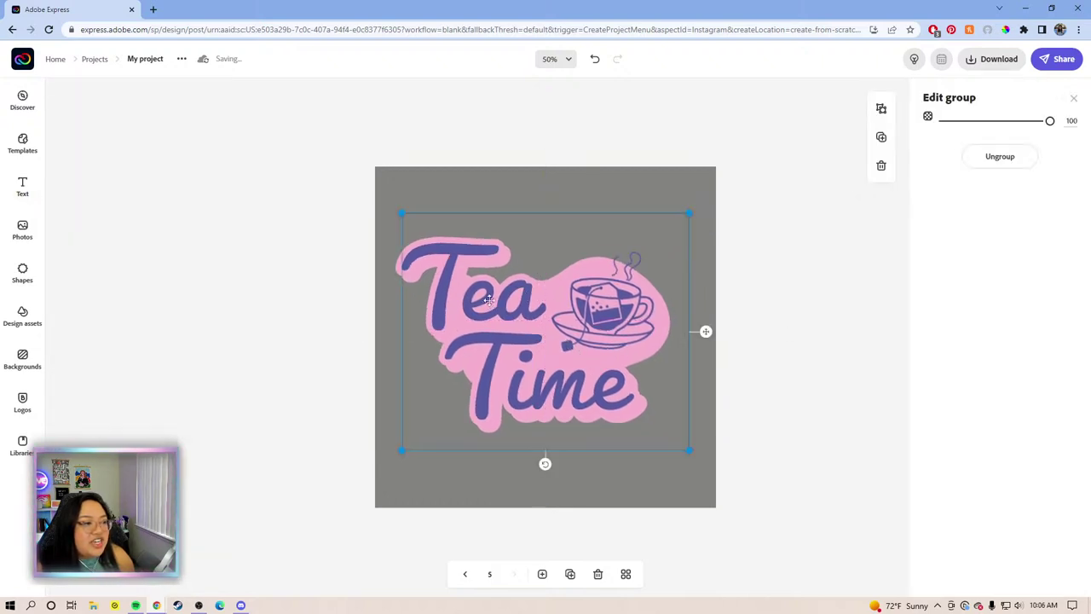
left_click(1001, 162)
left_click(788, 307)
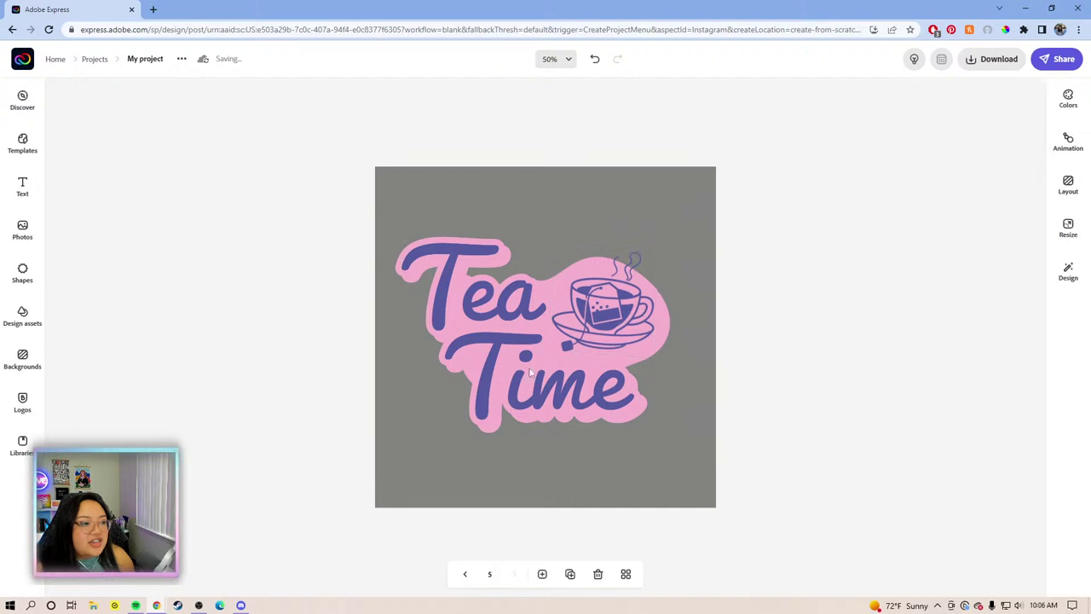
left_click(530, 372)
left_click(994, 159)
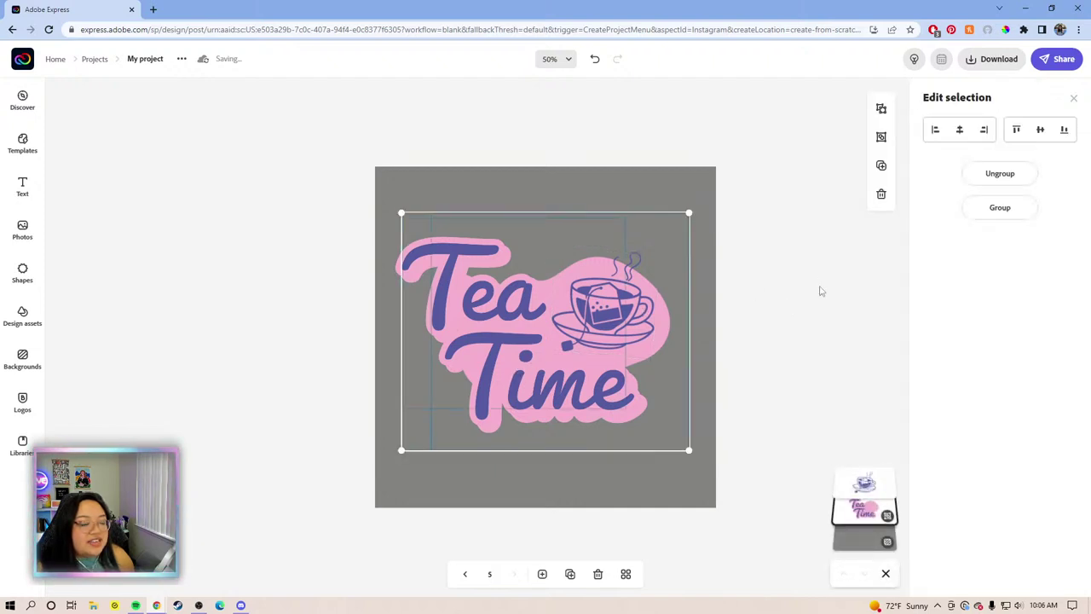
left_click(820, 292)
left_click(445, 313)
left_click(1004, 160)
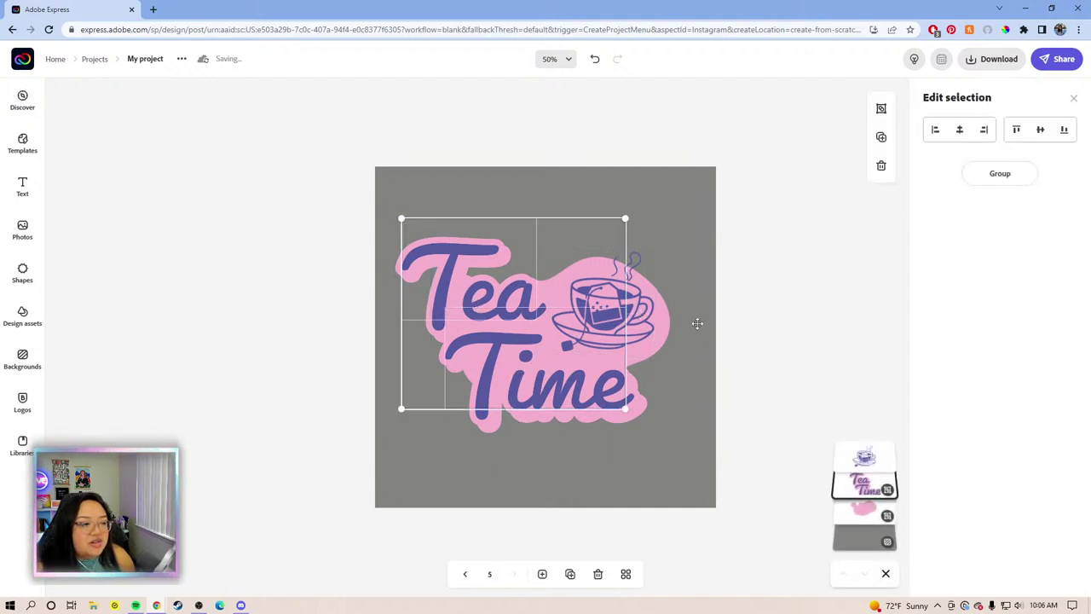
left_click(778, 313)
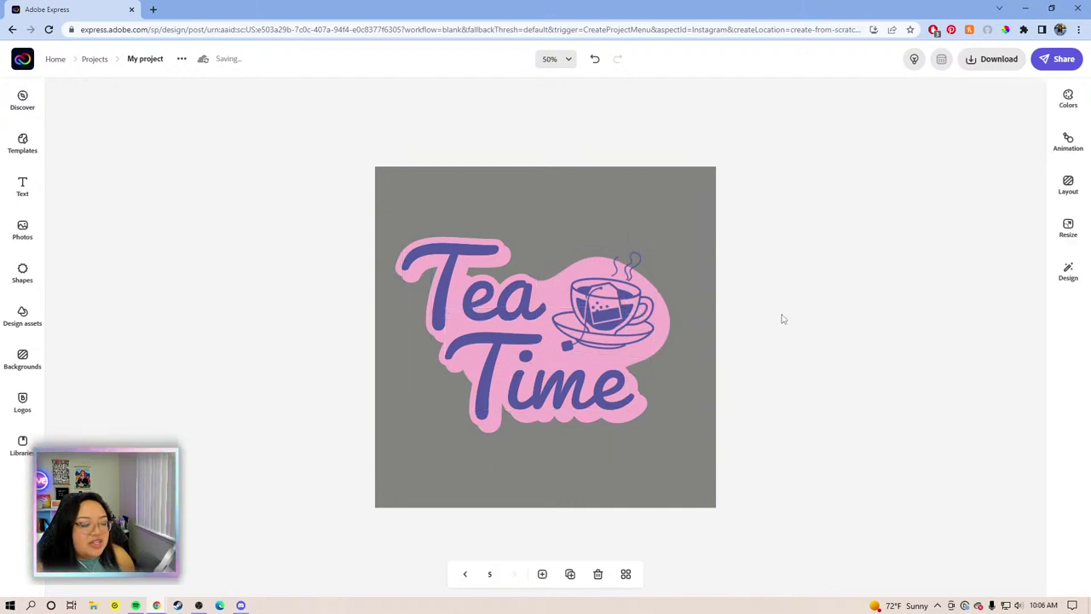
Ungroup the pink backing shapes behind the Tea Time lettering into individual elements
left_click(588, 390)
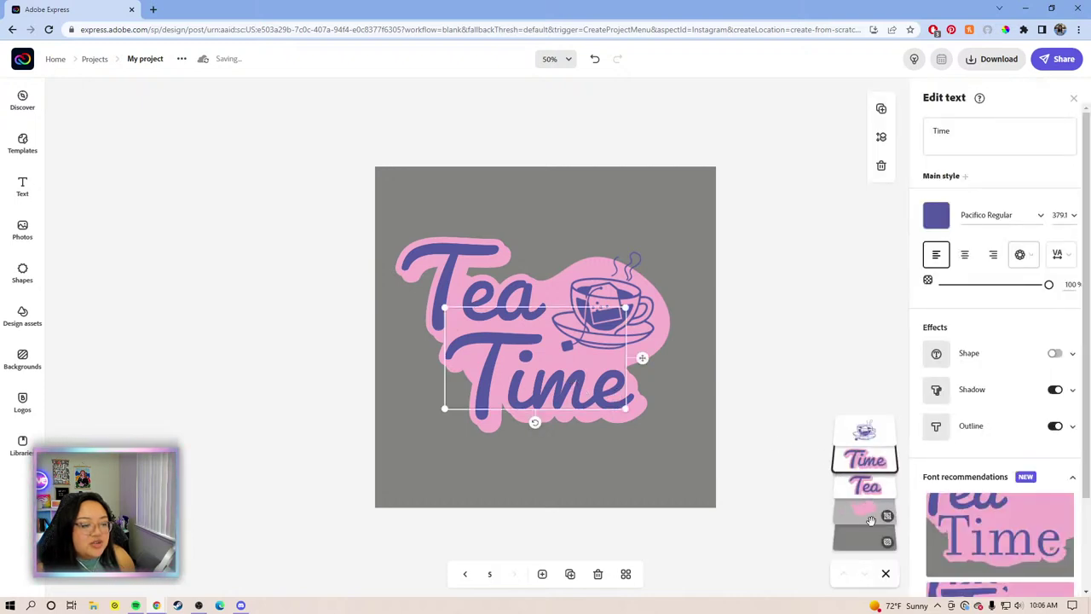
left_click(707, 347)
left_click(665, 334)
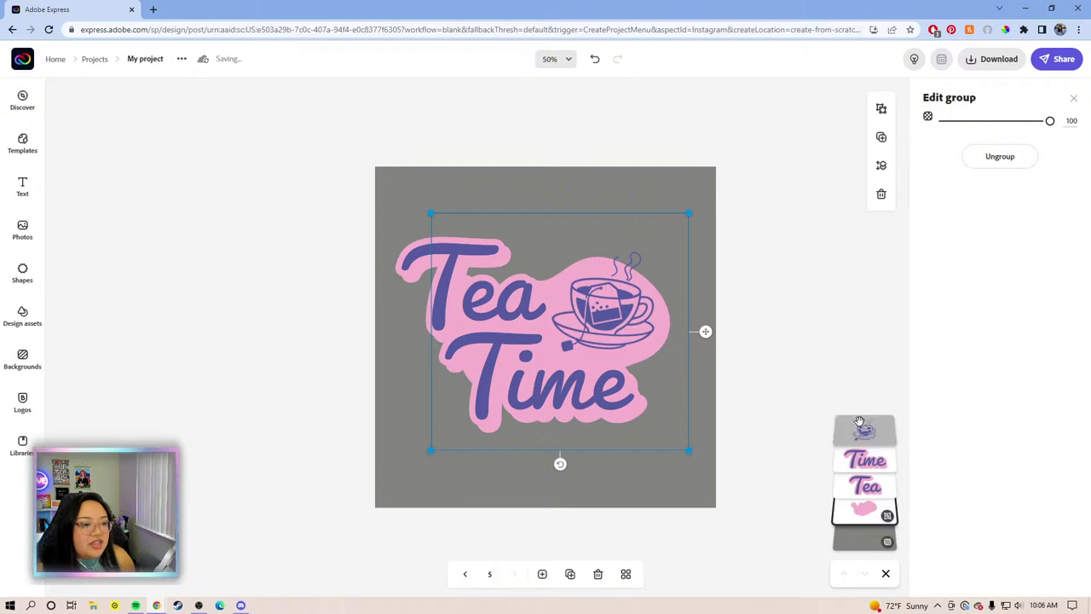
left_click(993, 159)
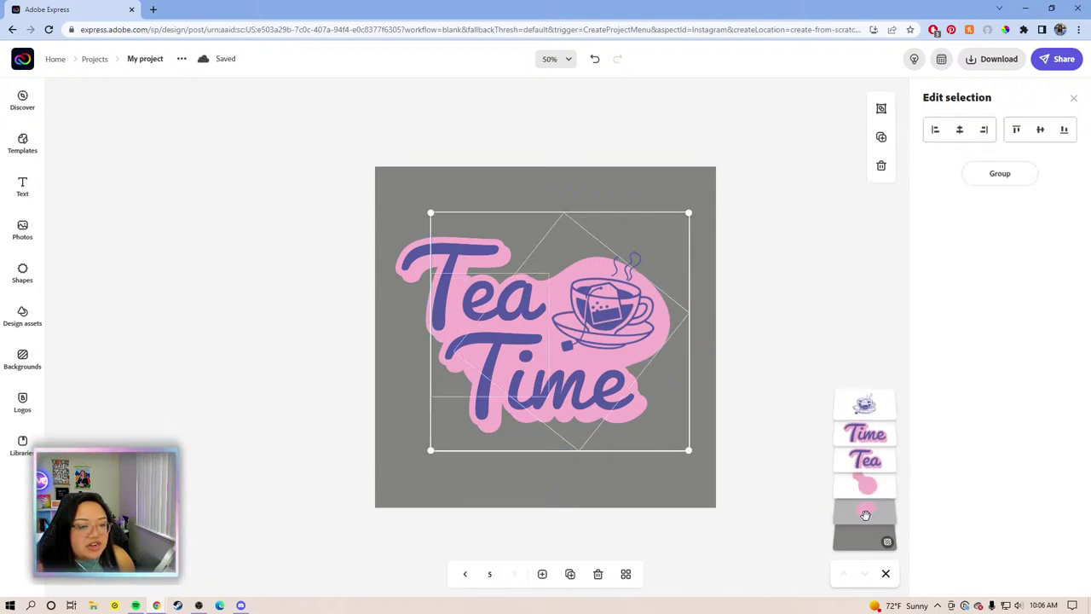
left_click(770, 334)
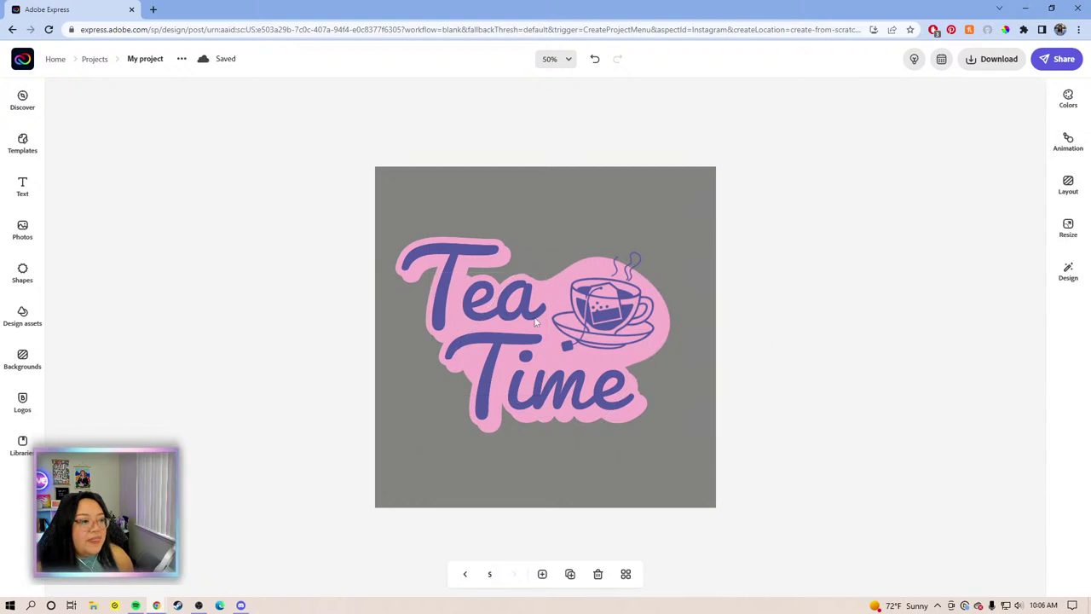
Replace the word Tea in the lettering with "Summer"
left_click(475, 292)
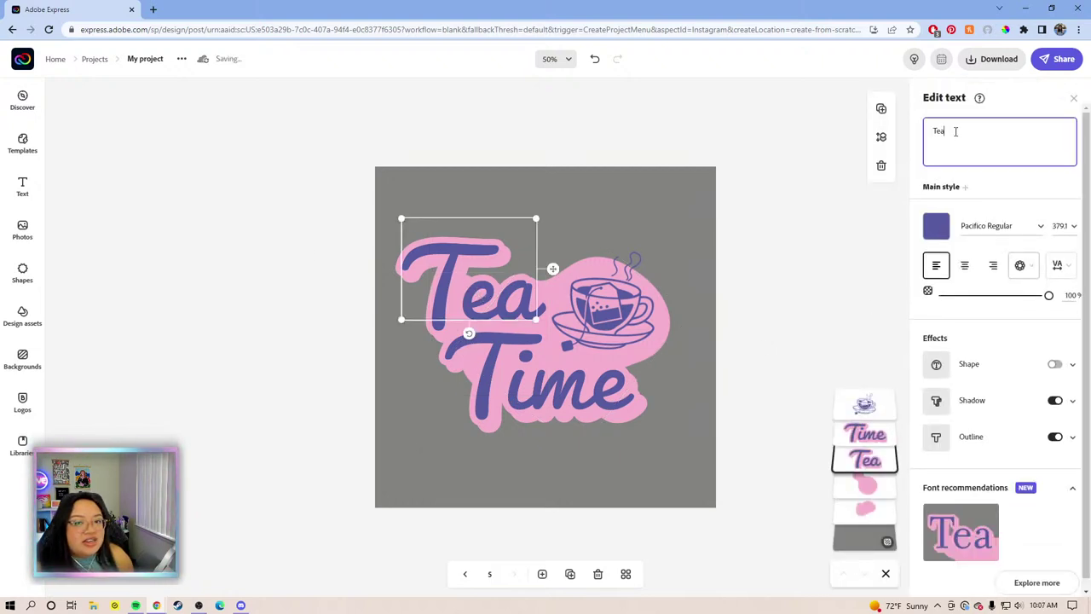
double_click(939, 130)
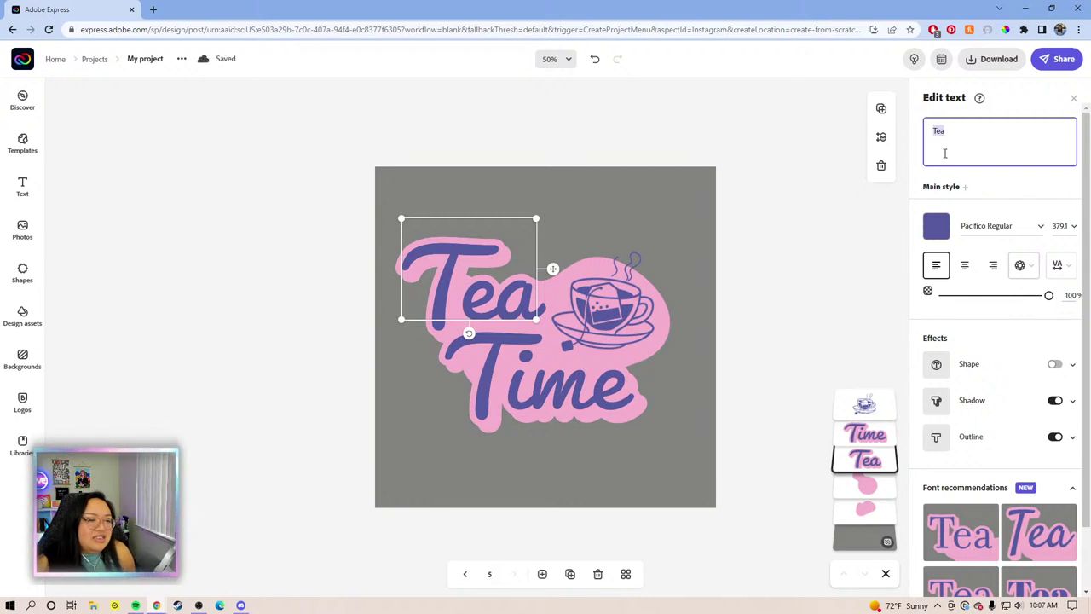
type("su")
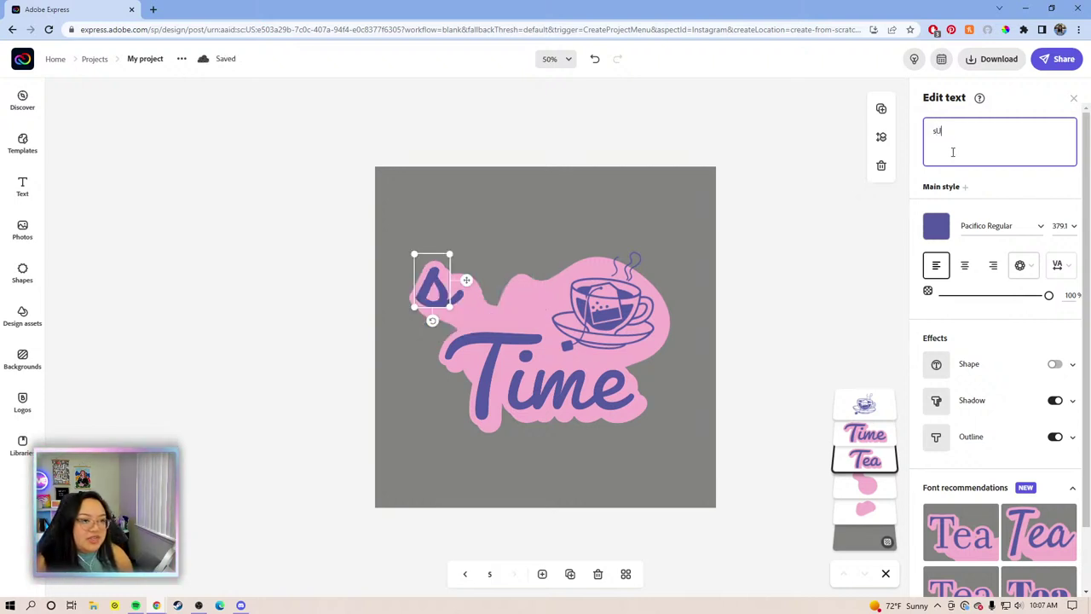
key("BackSpace")
key("BackSpace")
type("Summer")
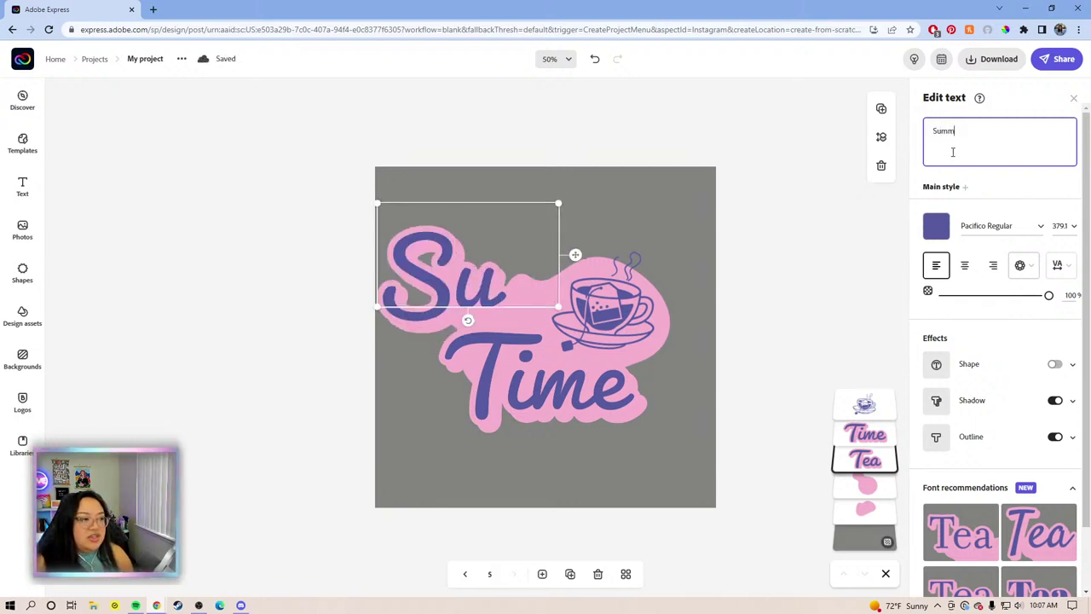
Replace the word Time in the lettering with "Vibes"
left_click(542, 393)
left_click(985, 148)
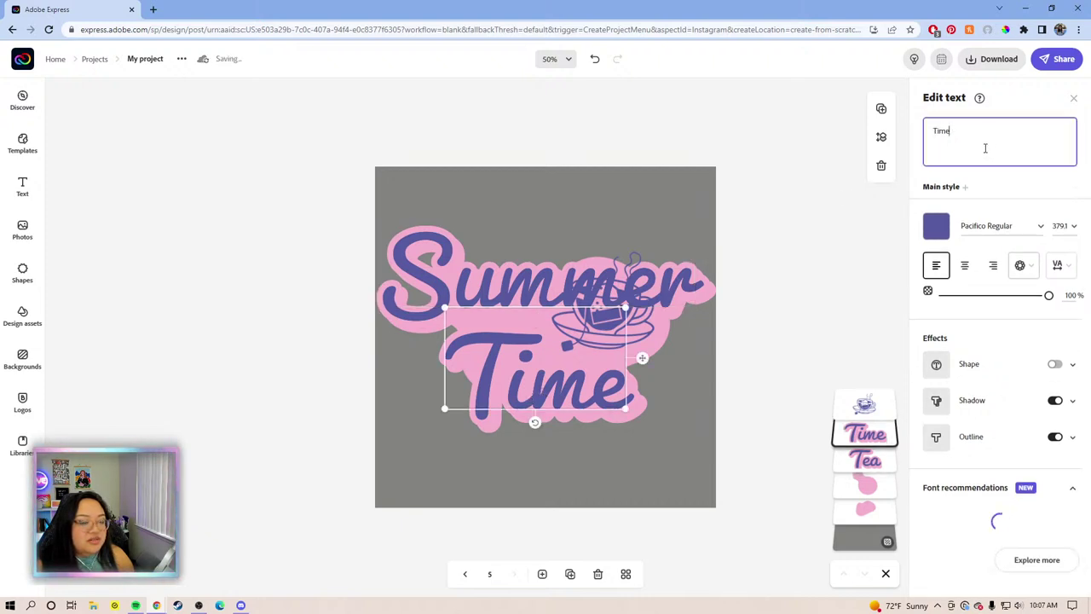
key("BackSpace")
key("BackSpace")
key("BackSpace")
key("BackSpace")
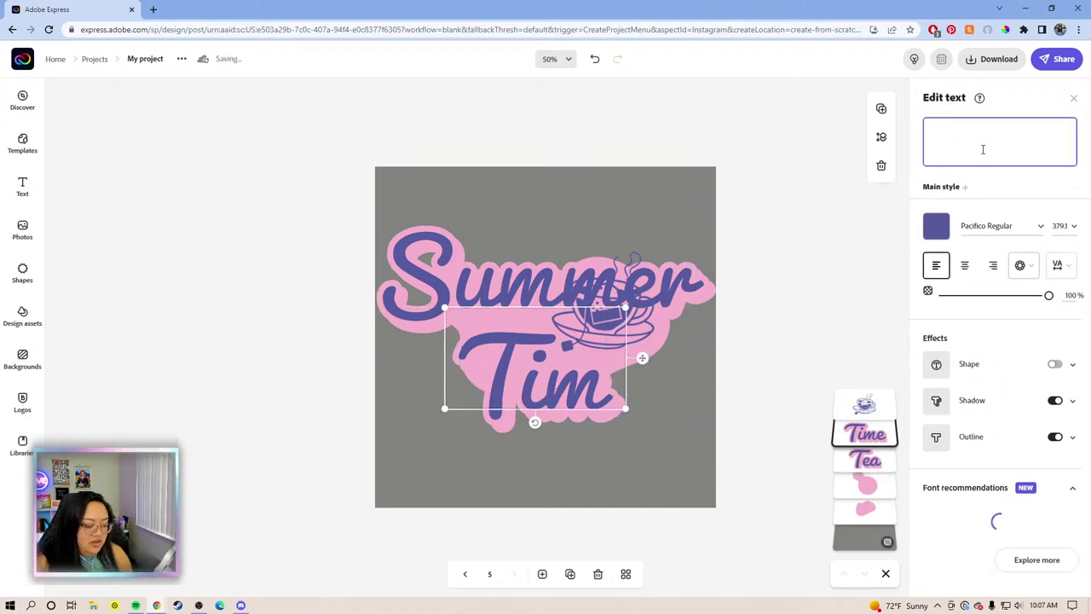
type("Vibes")
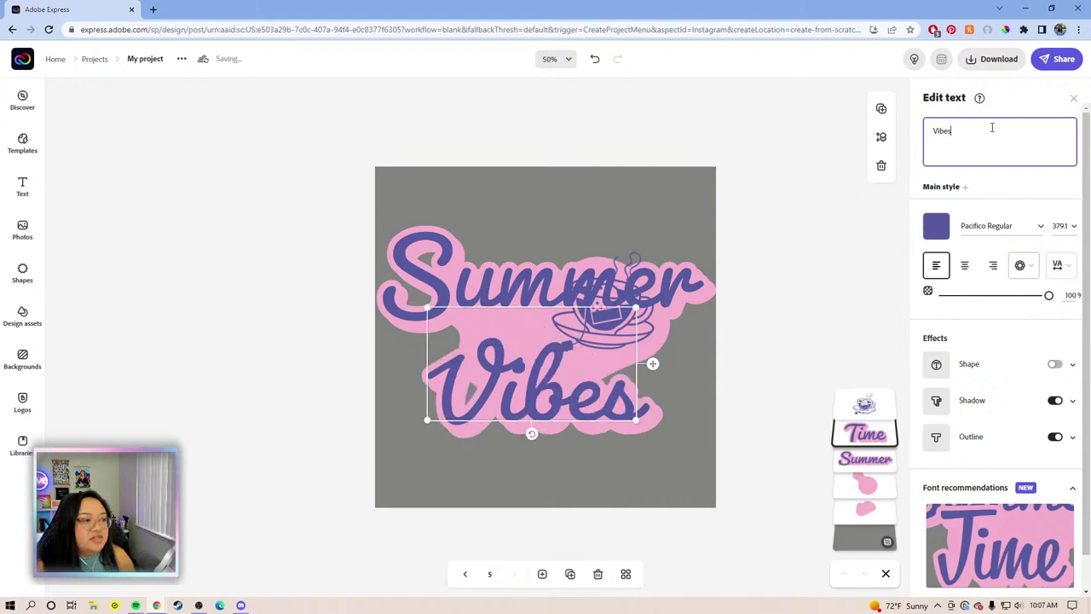
Delete the teacup illustration that overlaps the lettering
left_click(694, 311)
left_click(625, 319)
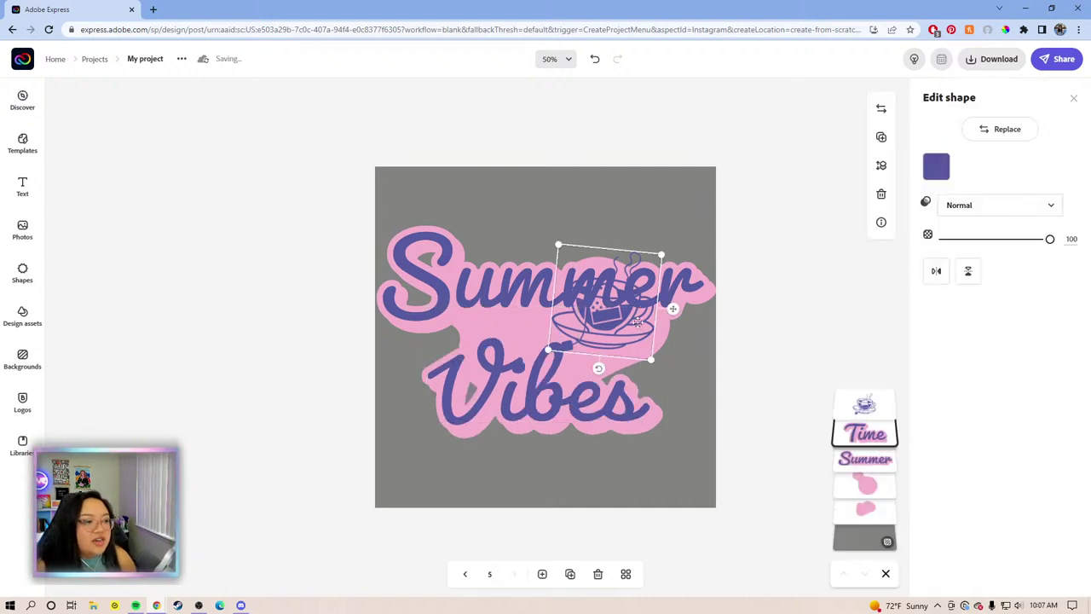
key("Delete")
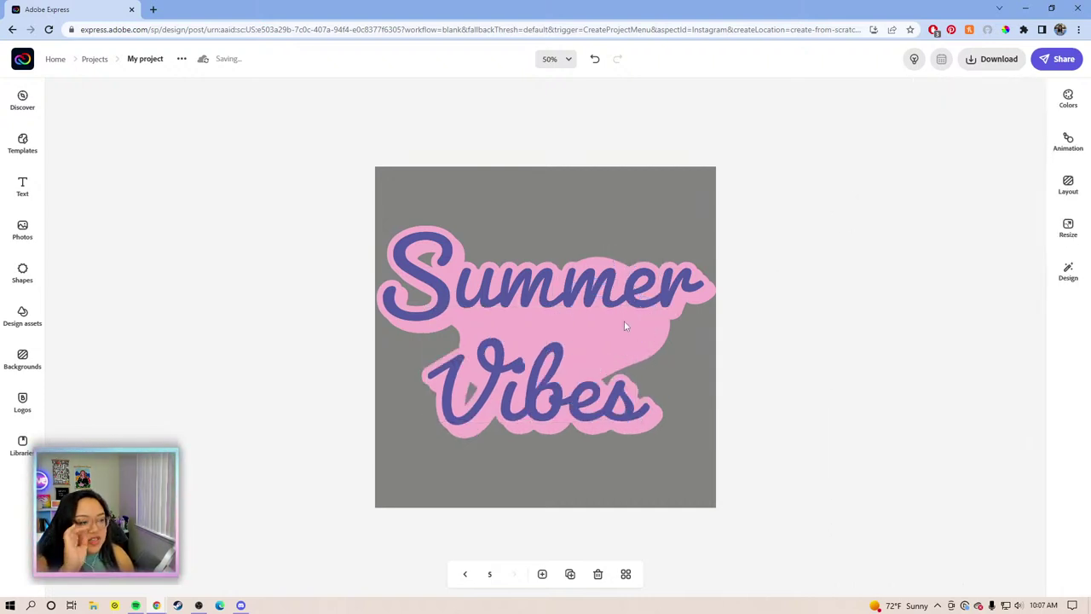
Tilt the word Summer slightly counter-clockwise and shrink it to a text size of 371.6
left_click(538, 288)
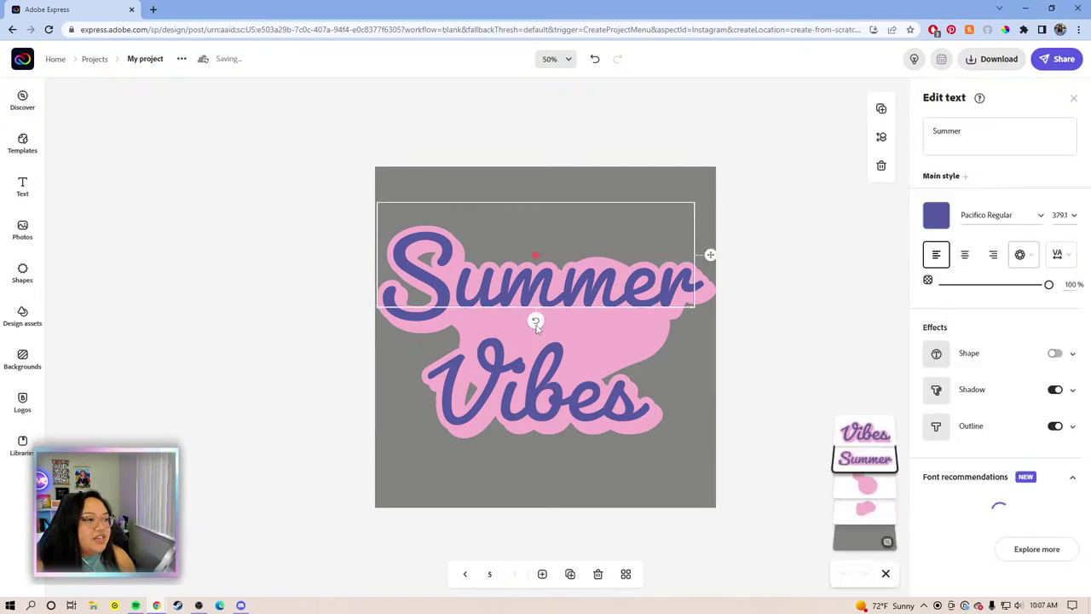
left_click_drag(537, 326, 540, 327)
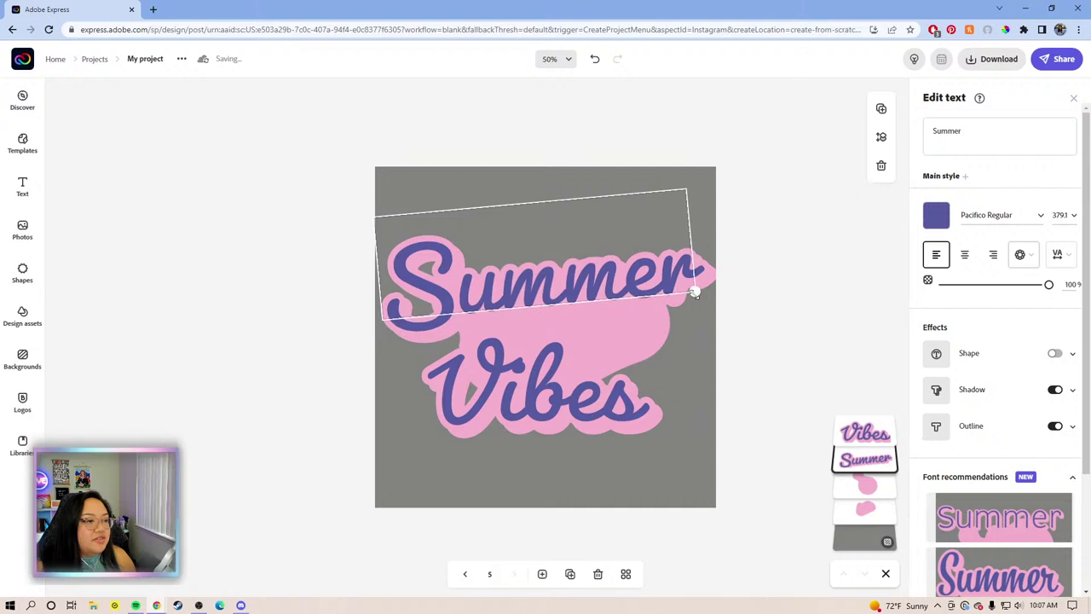
left_click_drag(695, 292, 691, 292)
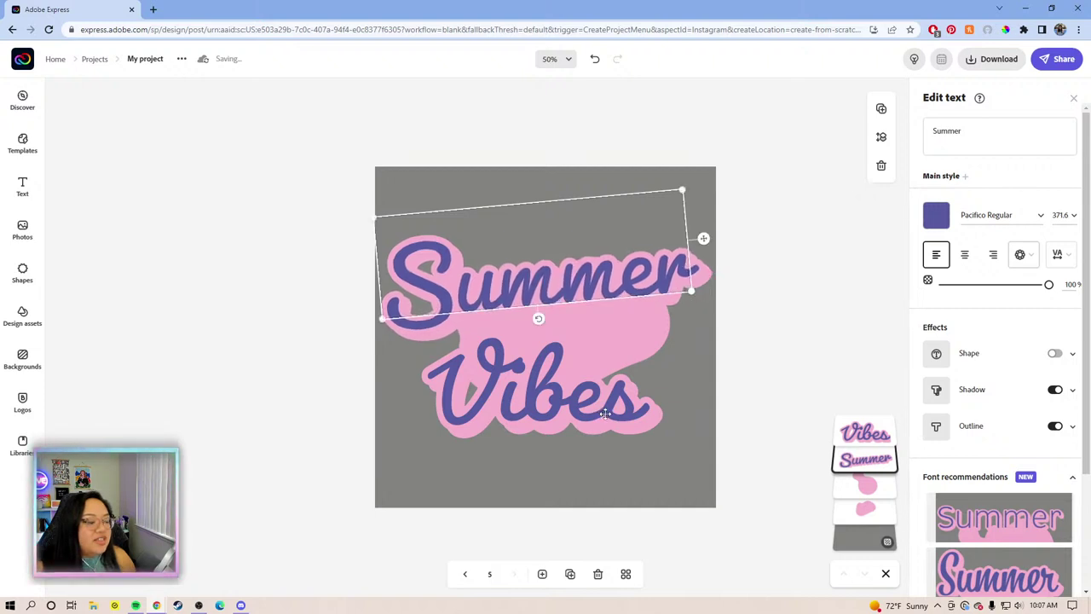
Tilt the word Vibes to the same slight counter-clockwise angle and move it up close beneath Summer
left_click(605, 413)
left_click_drag(538, 438, 546, 442)
left_click_drag(652, 352, 654, 330)
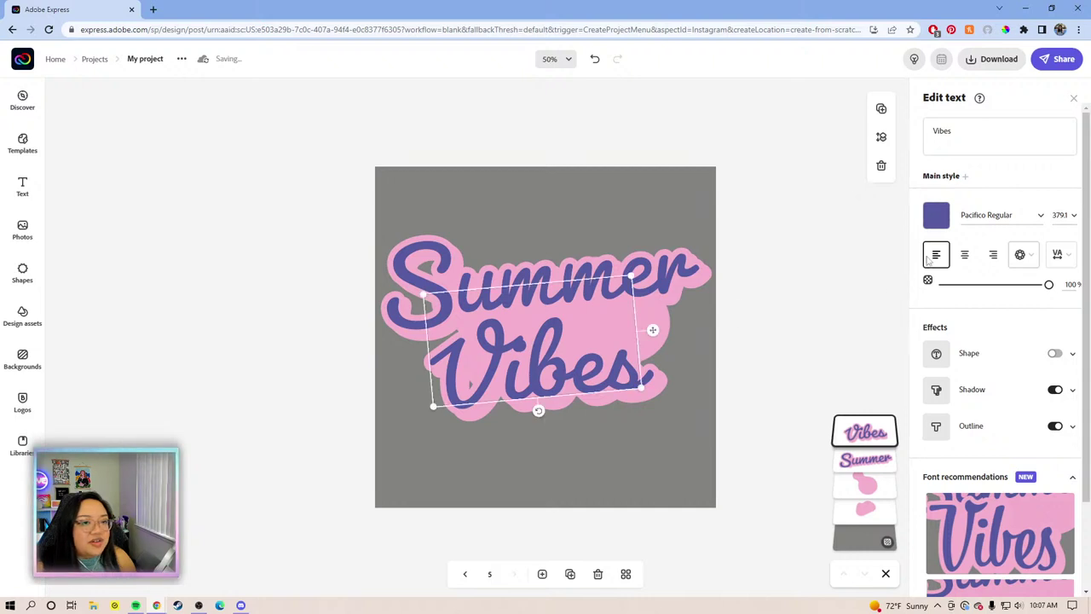
Set the text size of Vibes to 371.6 so it matches Summer
left_click(587, 273)
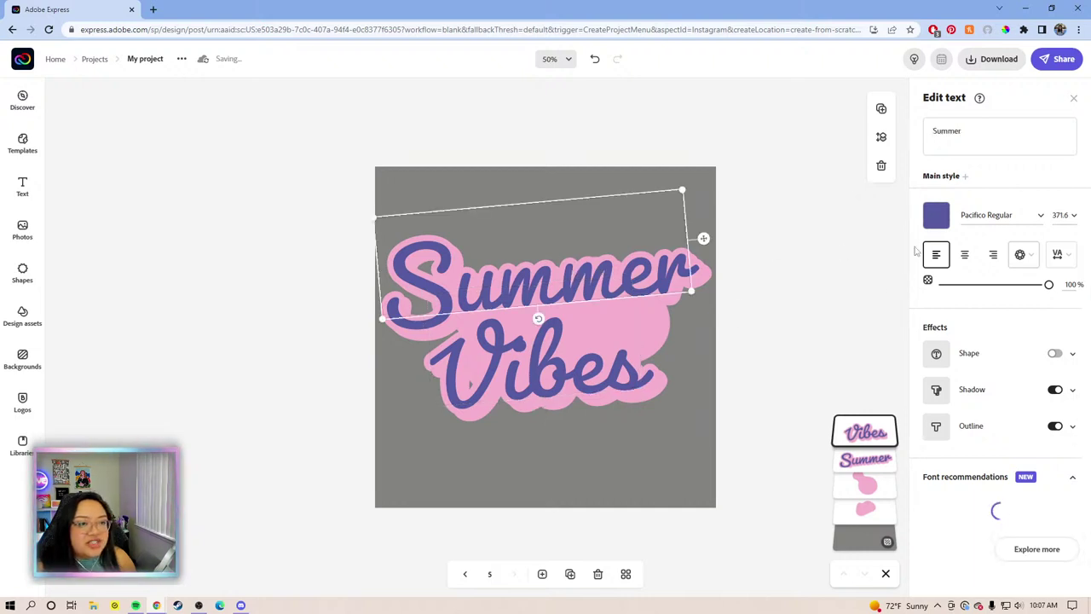
left_click(515, 352)
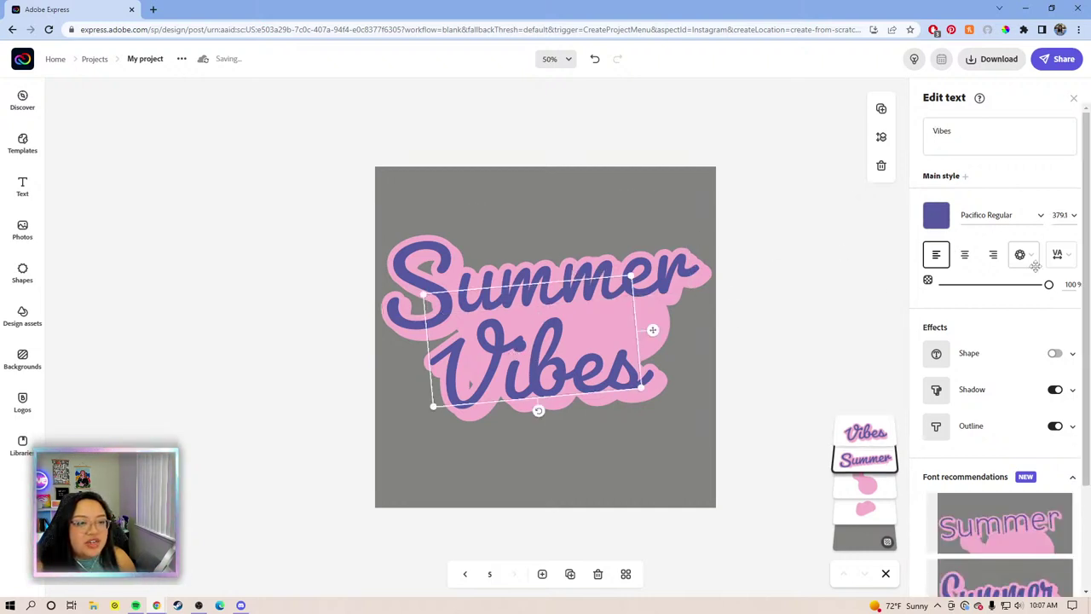
left_click(1074, 216)
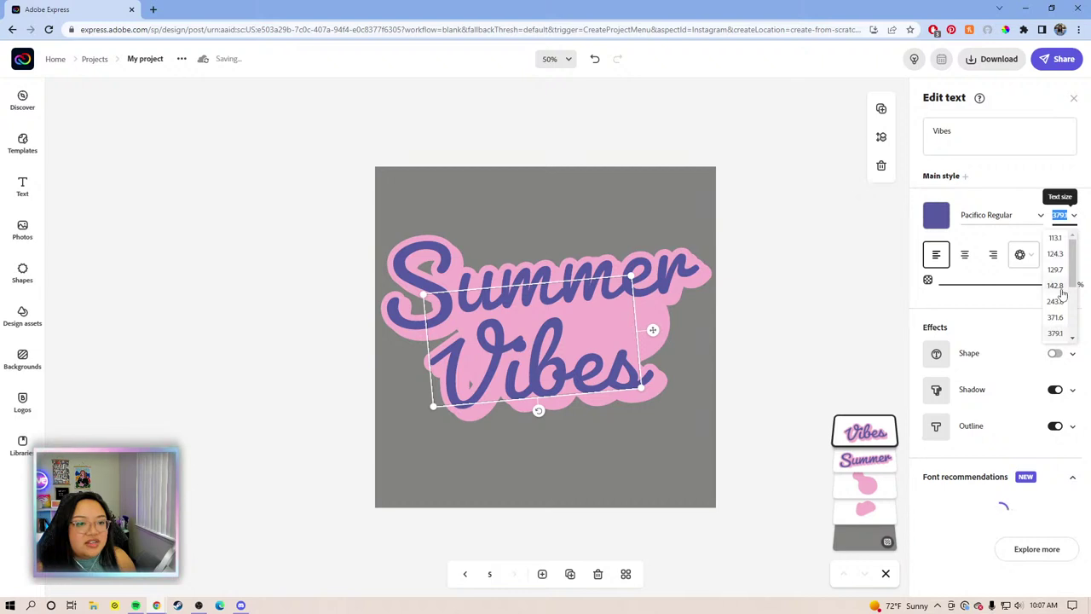
left_click(1056, 318)
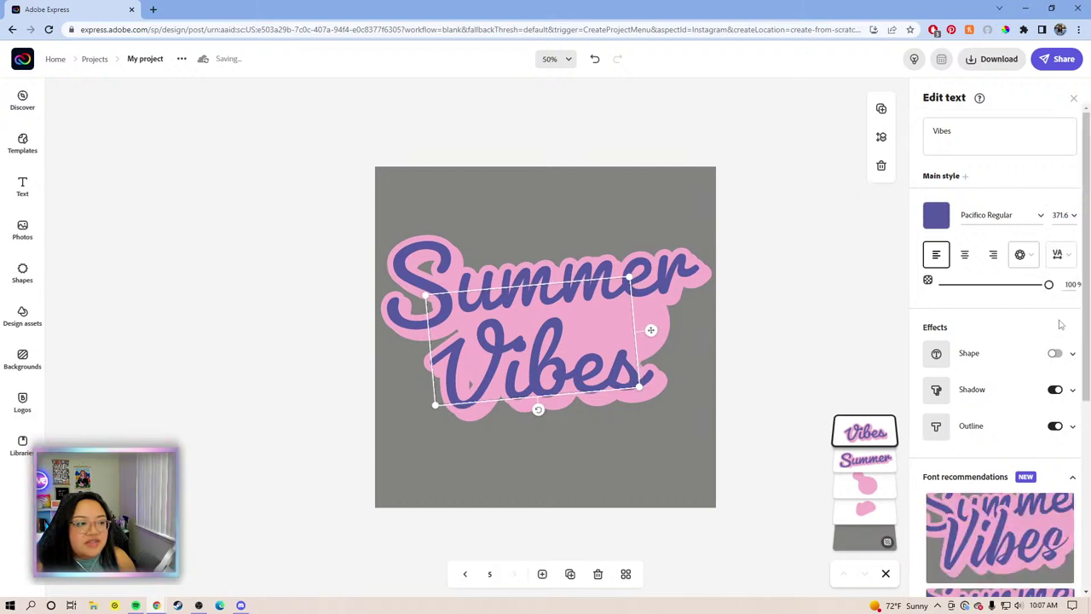
left_click(795, 275)
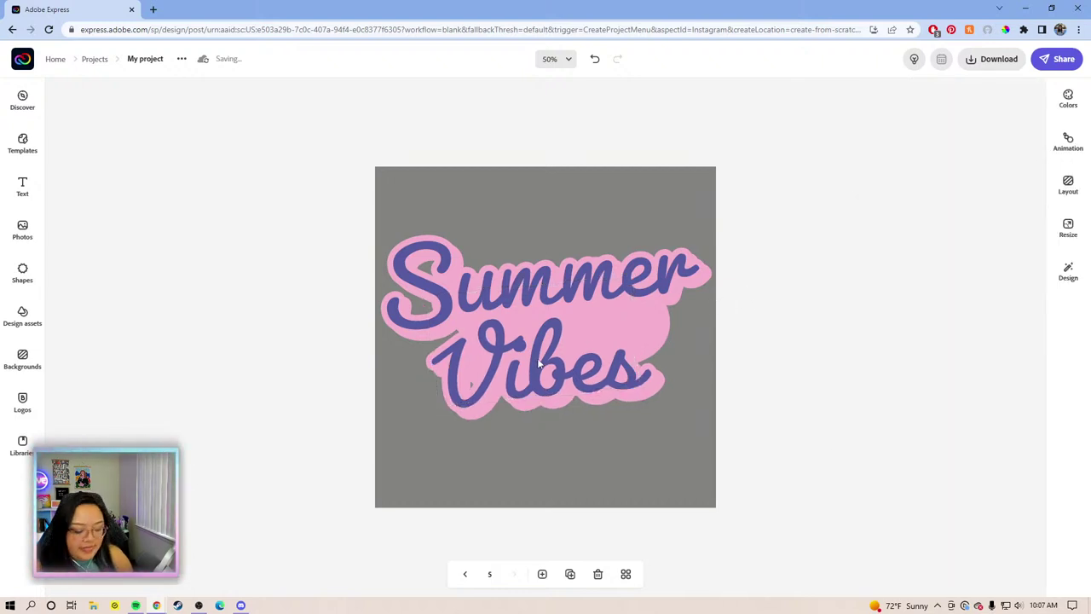
Nudge the word Vibes slightly upward to tighten the gap below Summer
left_click(538, 362)
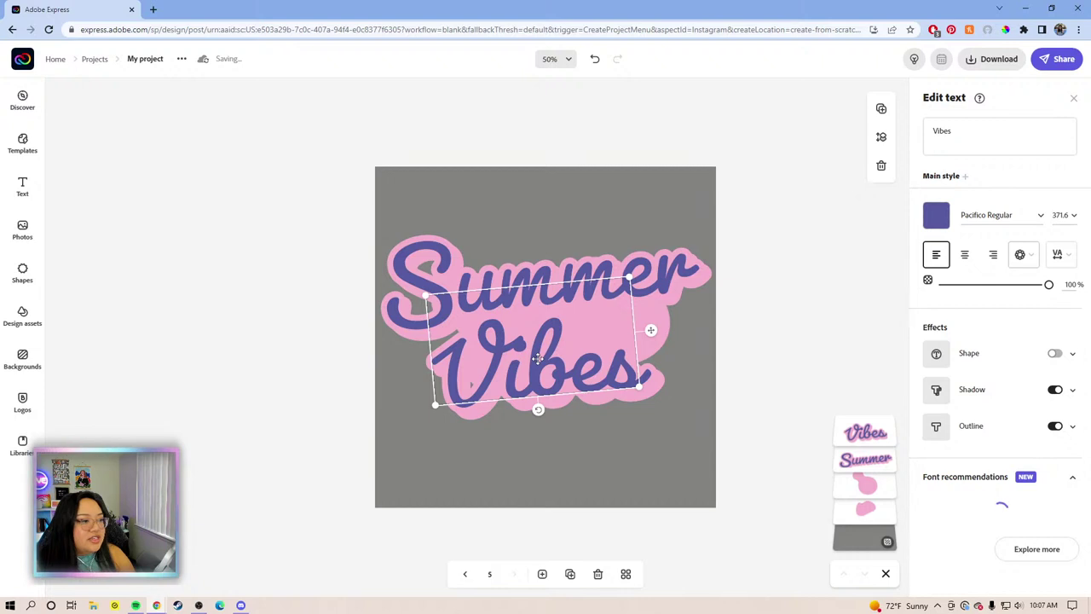
left_click(656, 343)
left_click(755, 341)
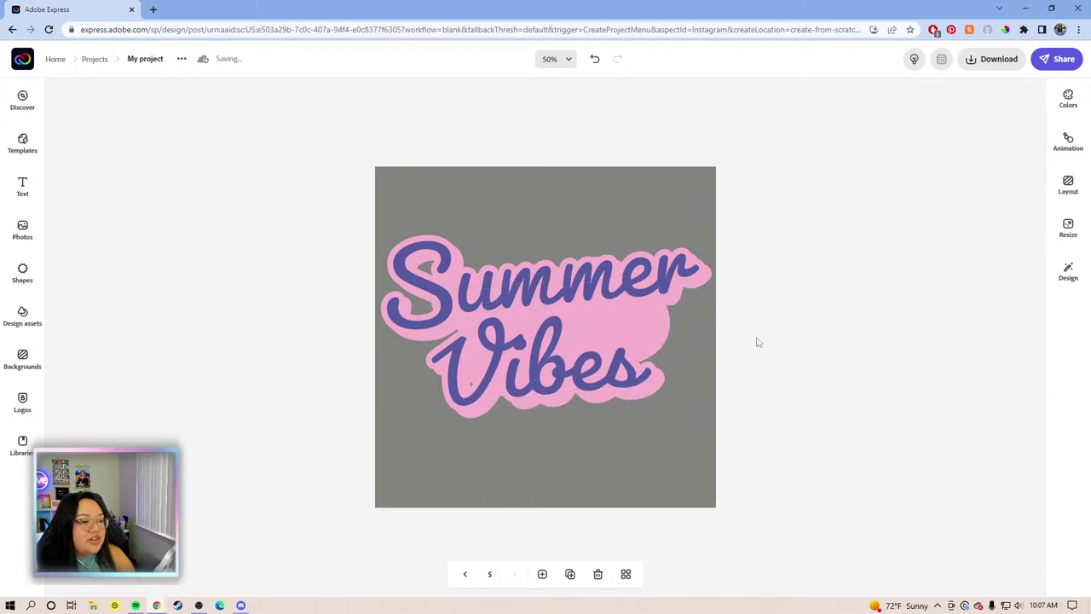
Scale down all the lettering and backing shapes together and center them on the gray page
left_click_drag(769, 419, 355, 240)
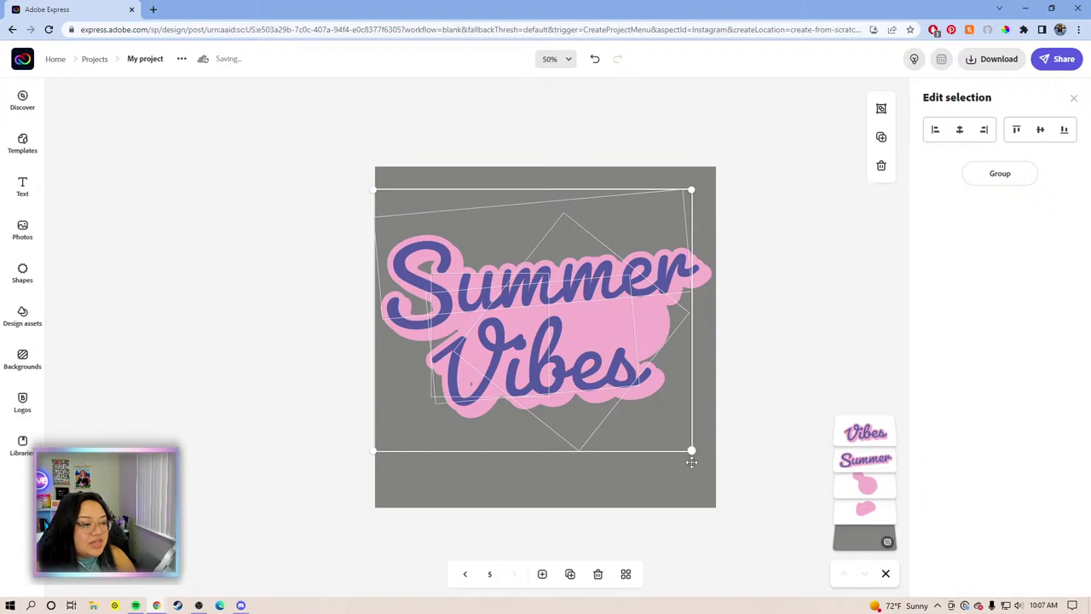
left_click_drag(691, 450, 663, 425)
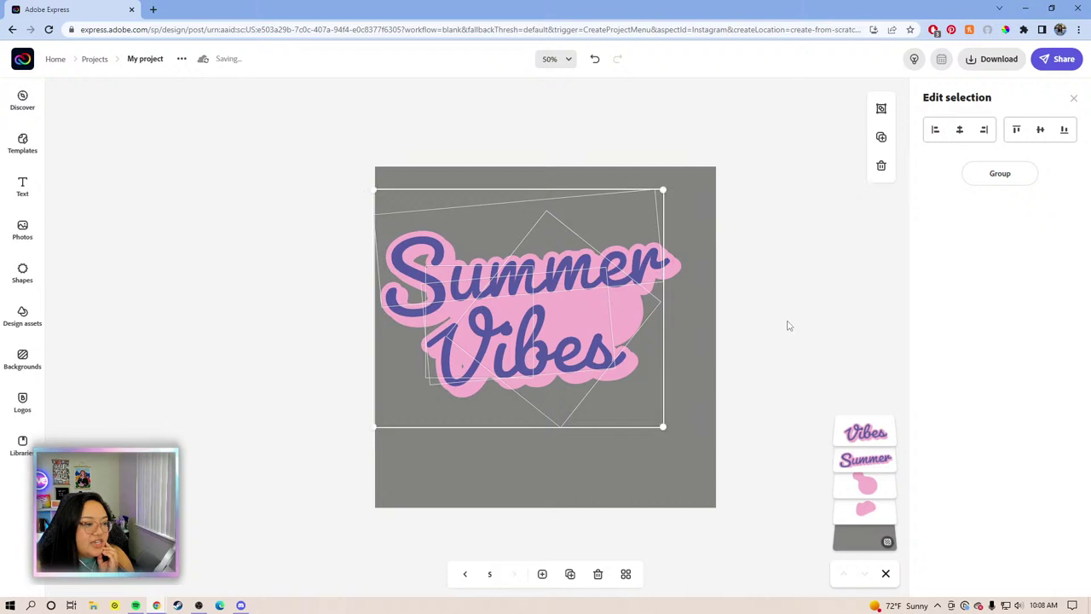
left_click_drag(552, 324, 576, 338)
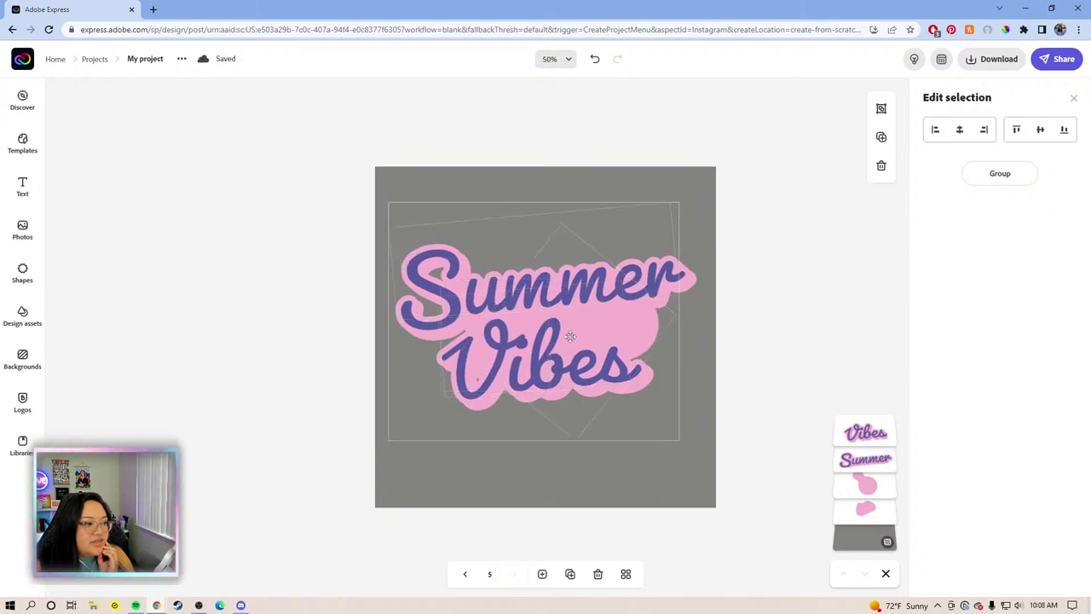
left_click(770, 307)
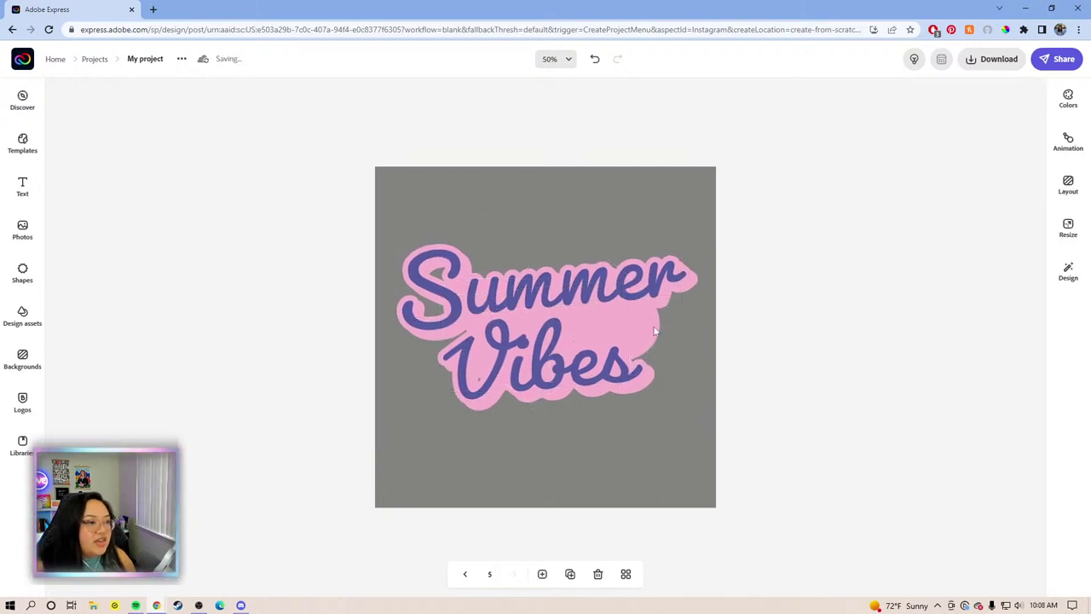
Shift Vibes slightly to the right and enlarge the larger pink backing shape behind the two words
left_click(656, 327)
left_click_drag(634, 329, 634, 329)
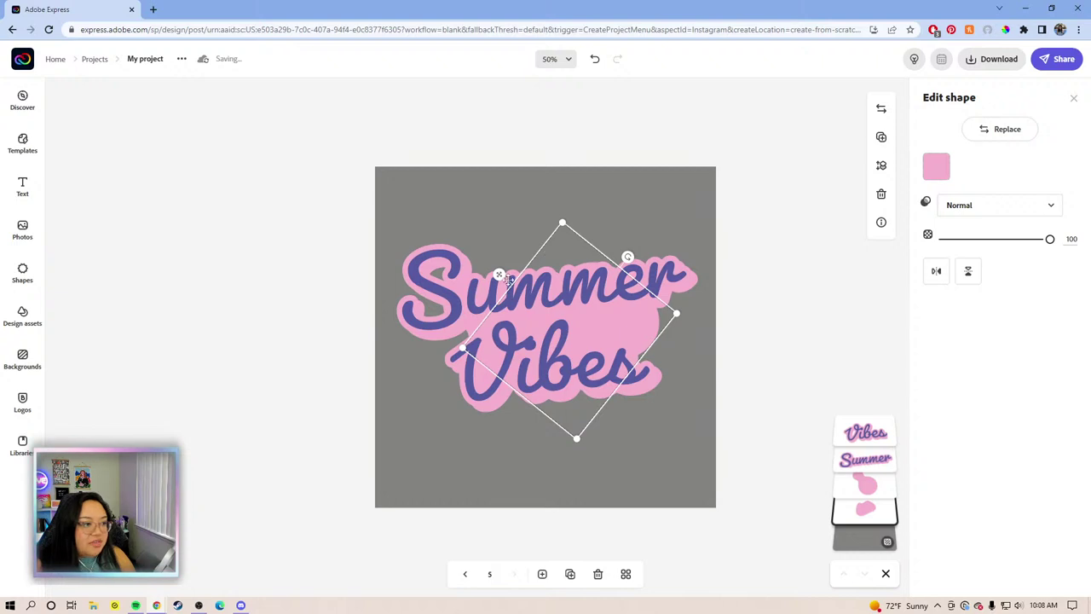
left_click_drag(499, 274, 530, 277)
left_click_drag(520, 360, 451, 358)
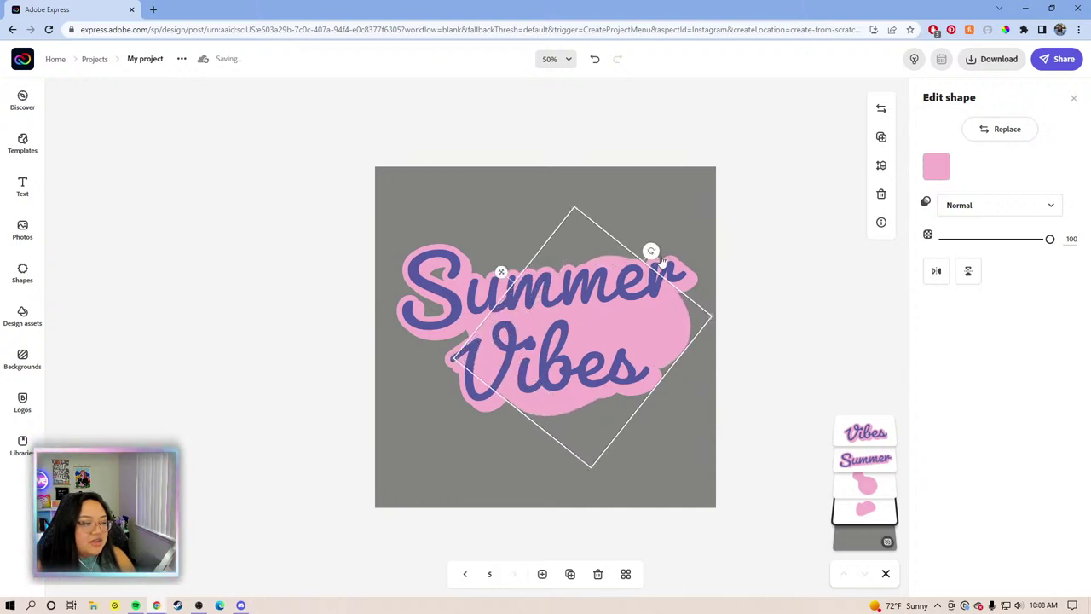
Rotate the enlarged pink backing shape clockwise and shift it right to fill behind the ends of both words
left_click_drag(651, 251, 665, 264)
left_click_drag(597, 232, 601, 226)
key("ctrl+z")
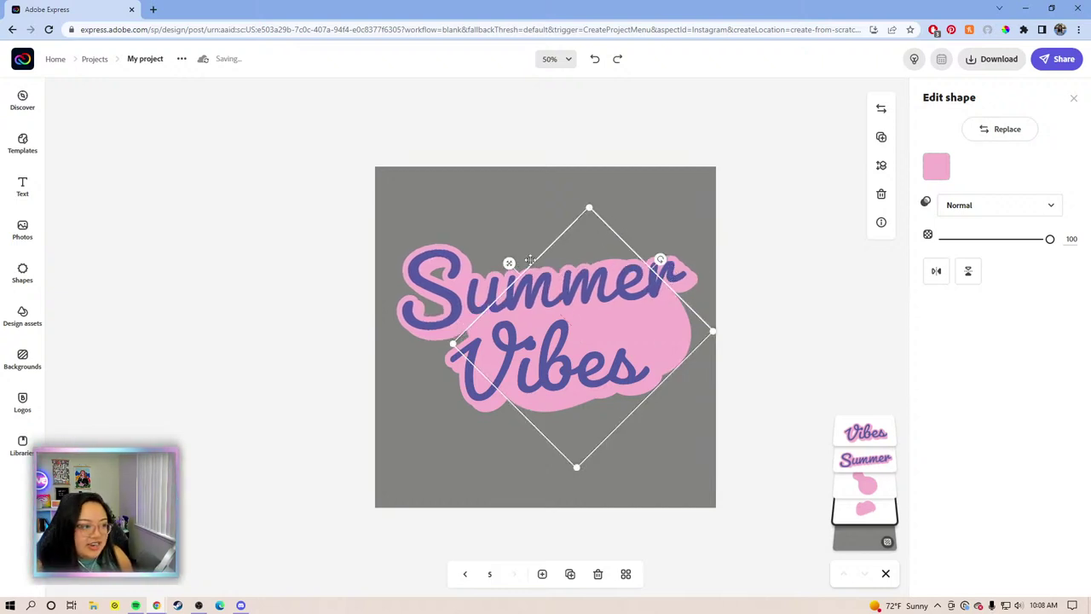
left_click_drag(515, 261, 530, 259)
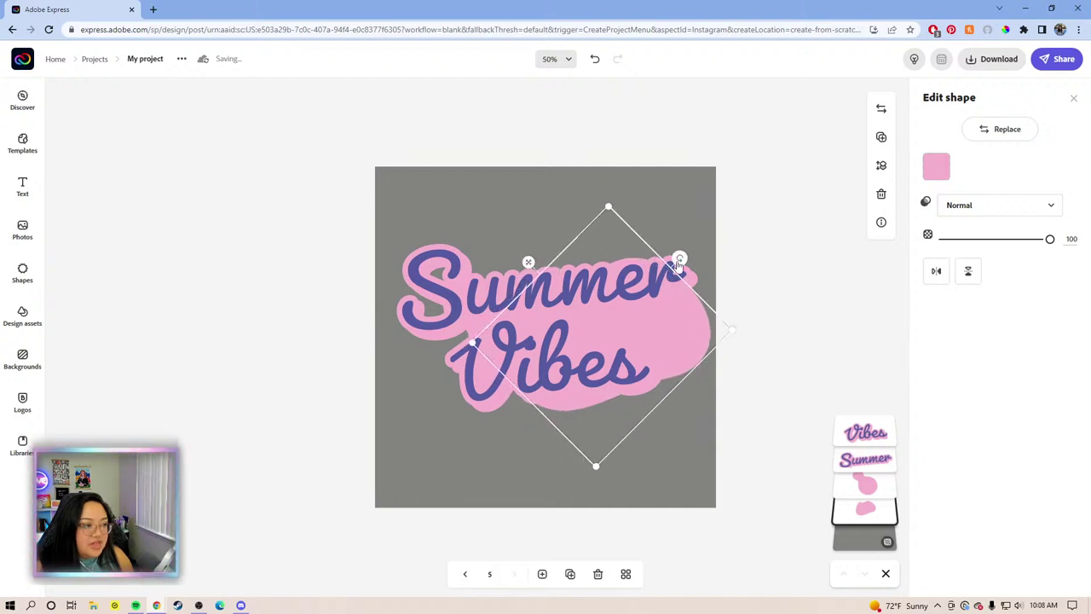
left_click_drag(681, 261, 686, 268)
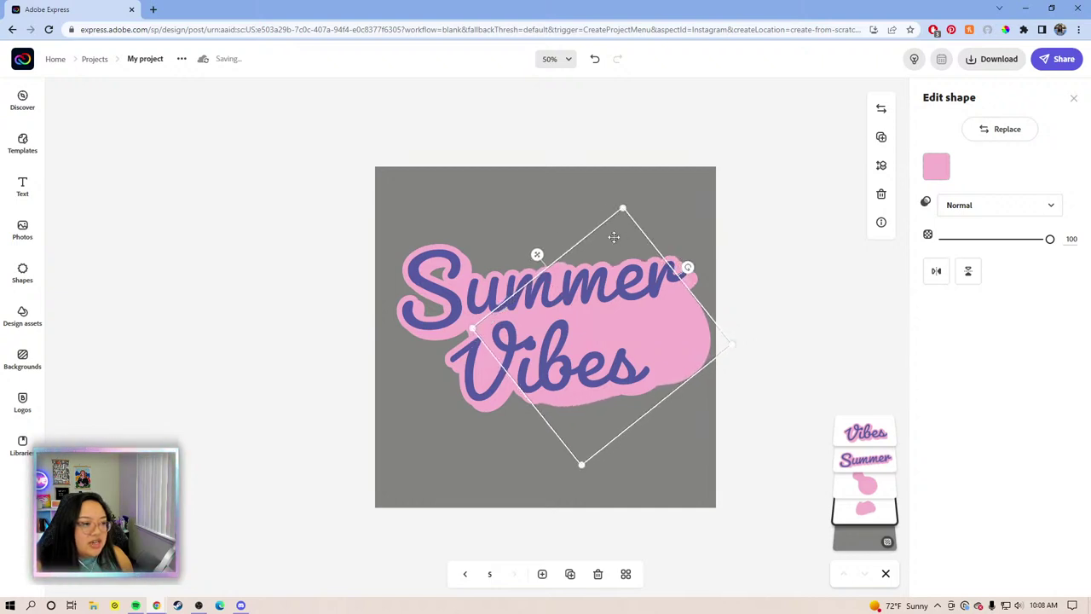
left_click_drag(536, 254, 536, 254)
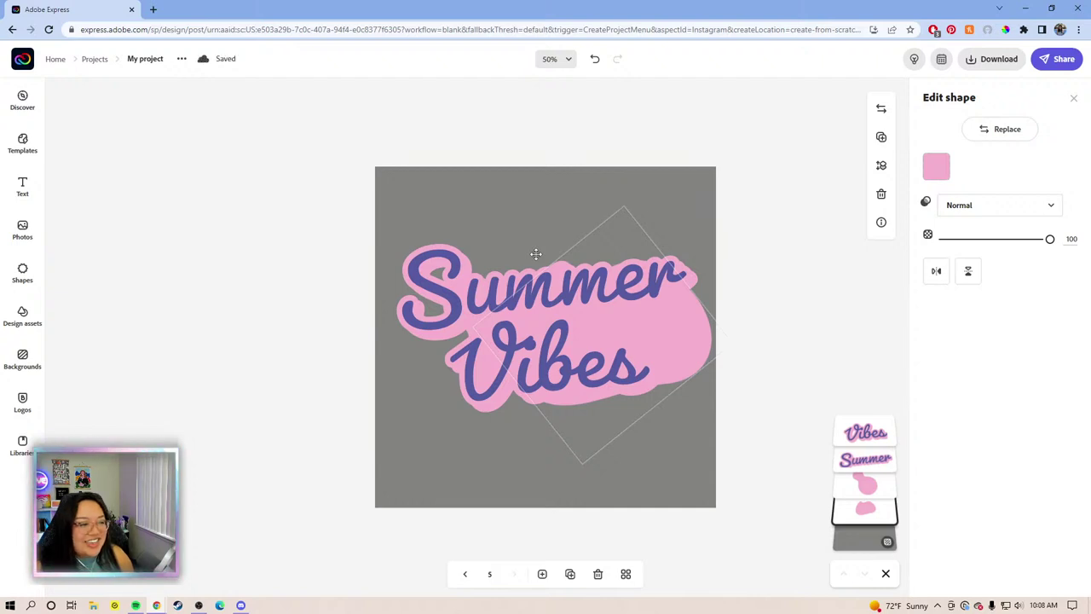
left_click_drag(535, 253, 535, 253)
Enlarge the other pink backing shape and move it left to fill the gap between the S and the V
left_click_drag(855, 512, 862, 486)
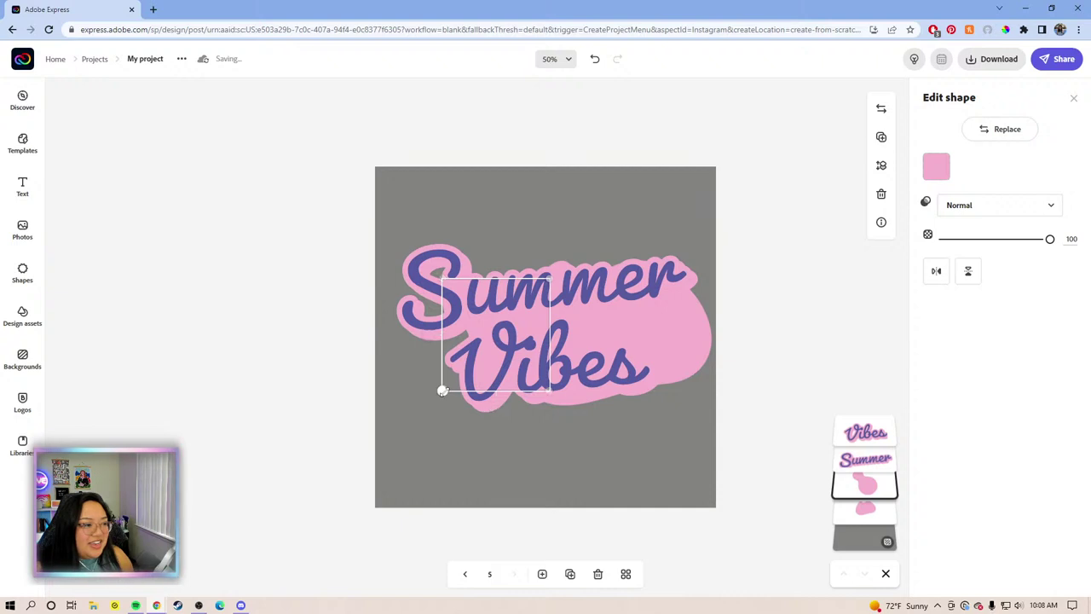
left_click_drag(443, 391, 414, 399)
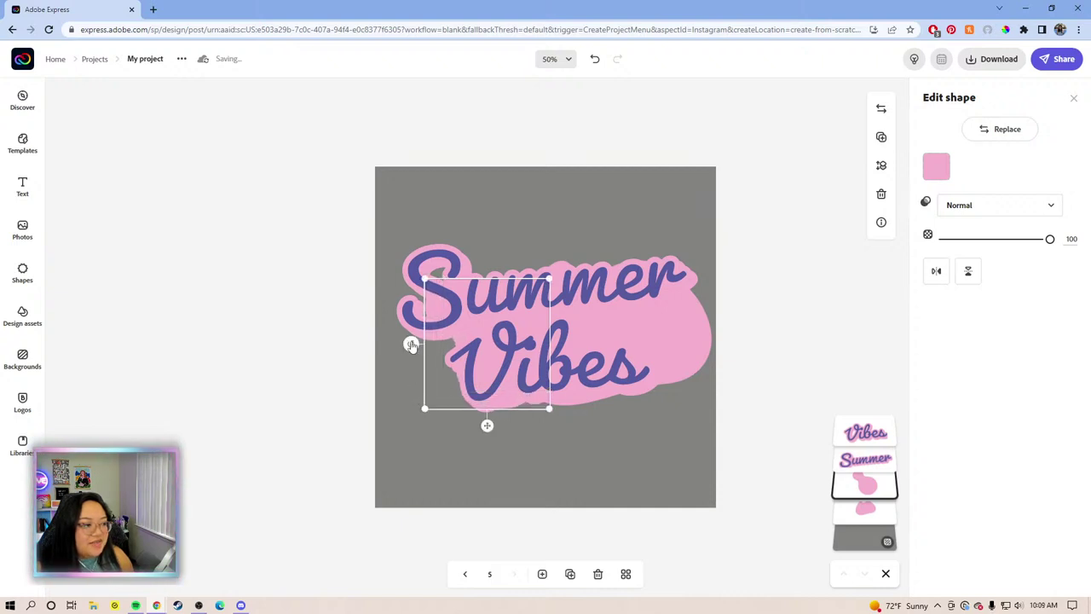
left_click_drag(486, 425, 468, 406)
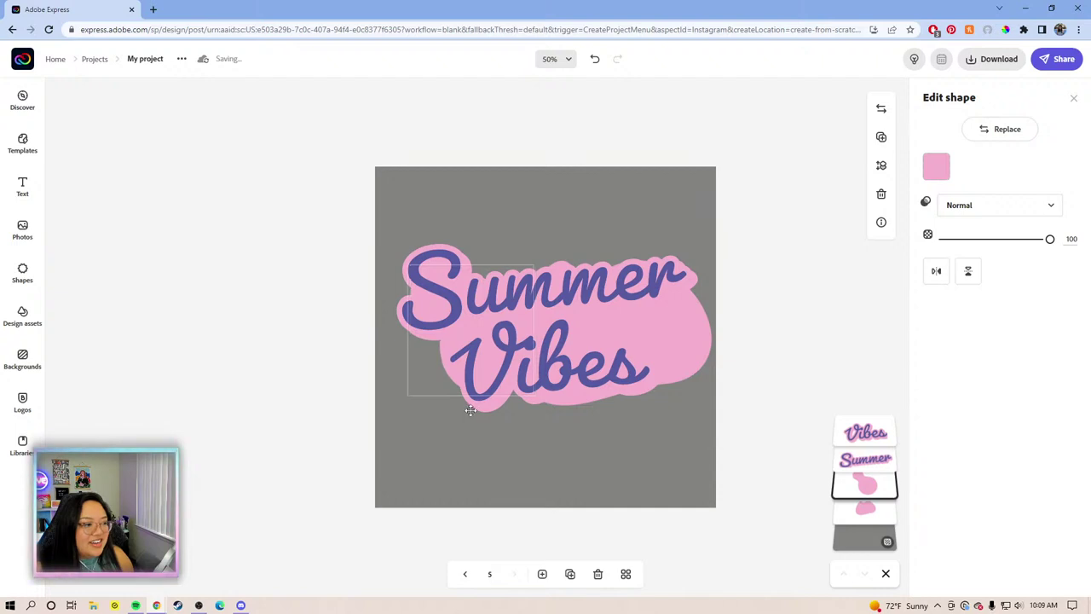
left_click_drag(535, 397, 550, 415)
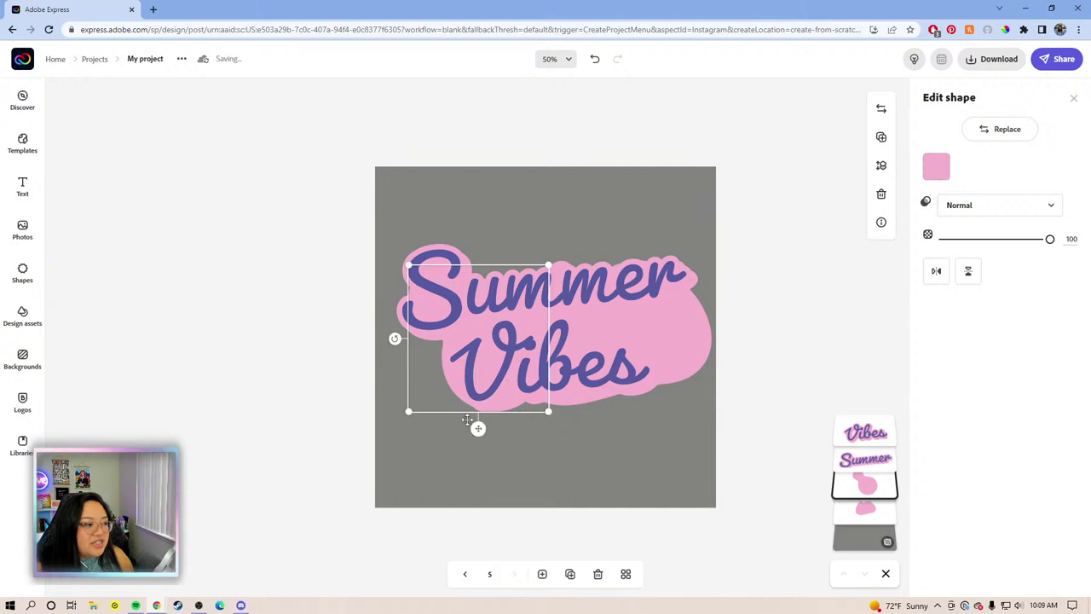
left_click_drag(472, 428, 465, 429)
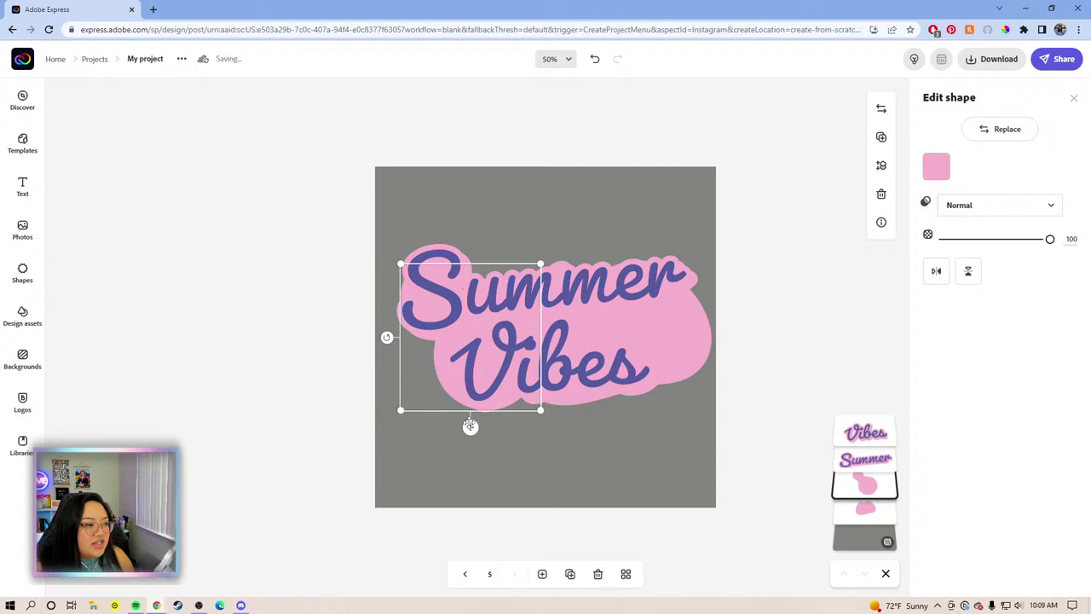
Nudge the pink backing shape between the S and the V slightly right and enlarge it a little
left_click(771, 351)
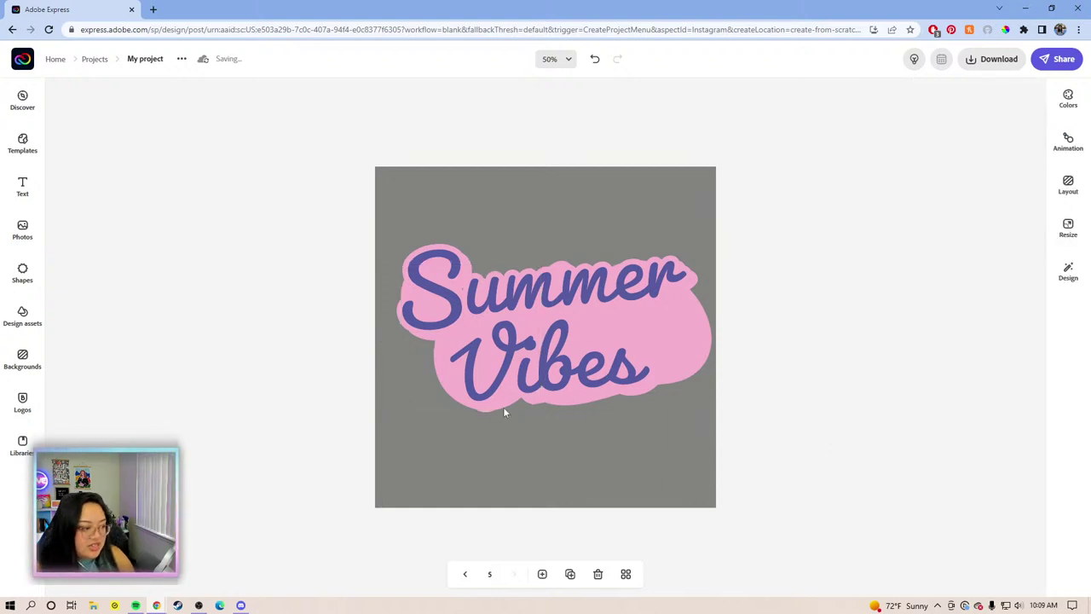
left_click(432, 343)
left_click(432, 342)
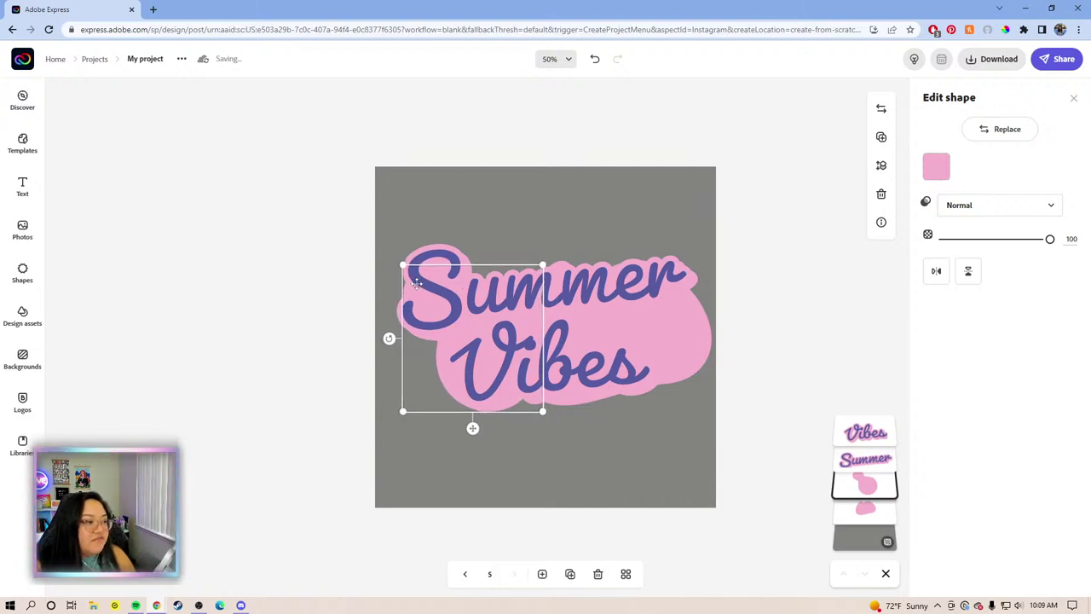
left_click_drag(403, 266, 400, 263)
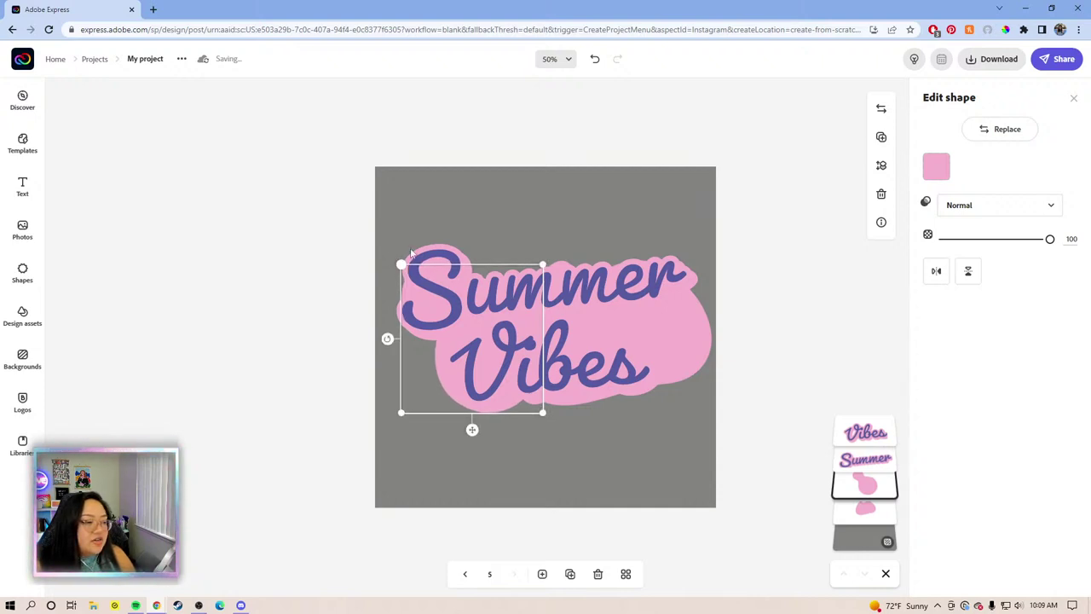
left_click(741, 205)
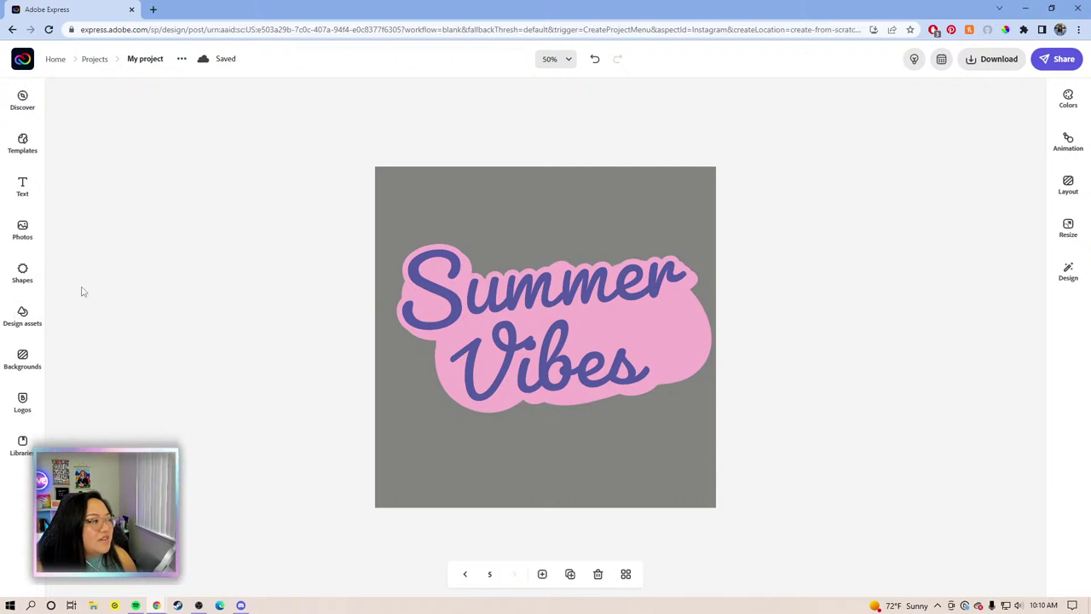
Search the shapes for palm trees and add the single leaning palm tree to the page
left_click(24, 284)
left_click(170, 127)
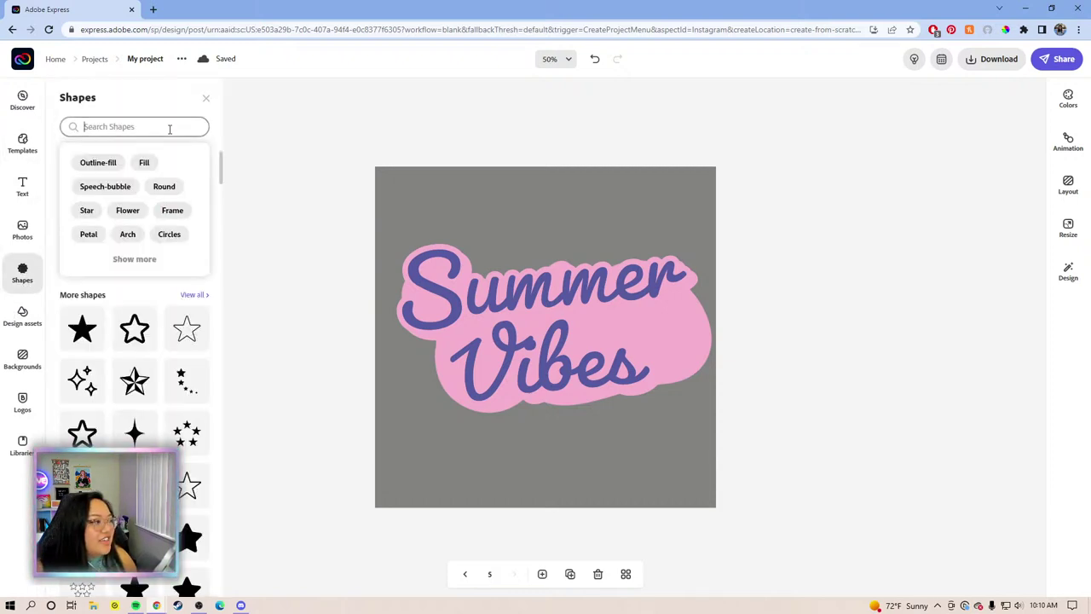
left_click(136, 125)
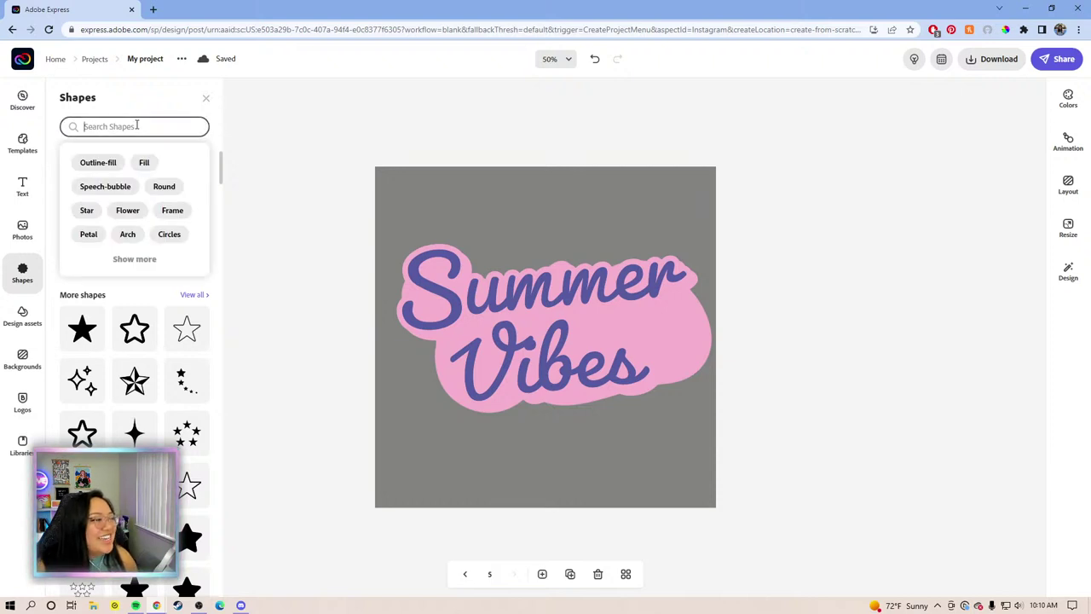
type("l")
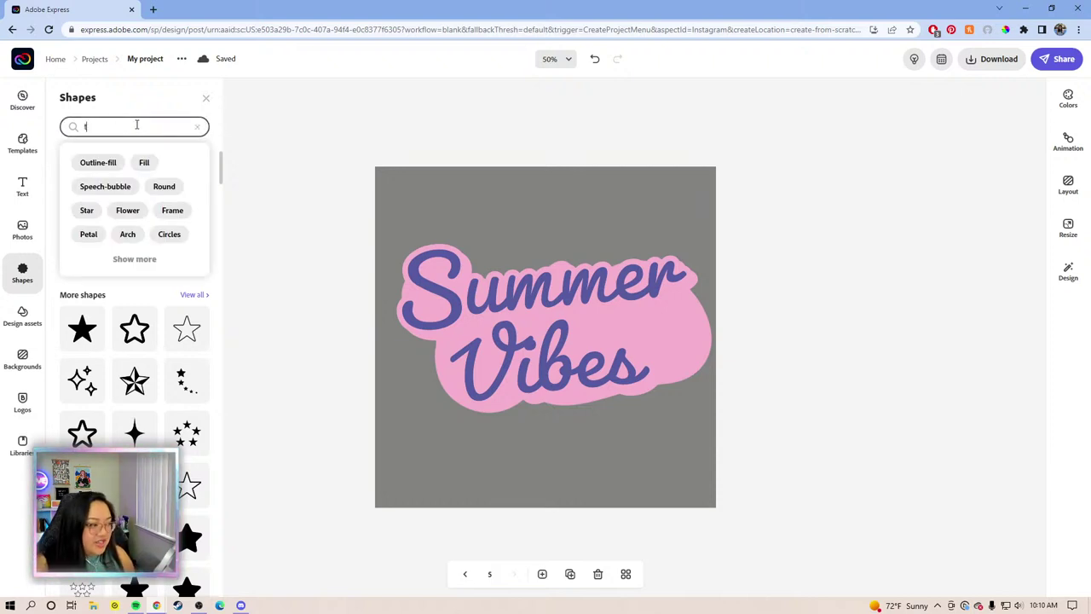
key("BackSpace")
type("palm")
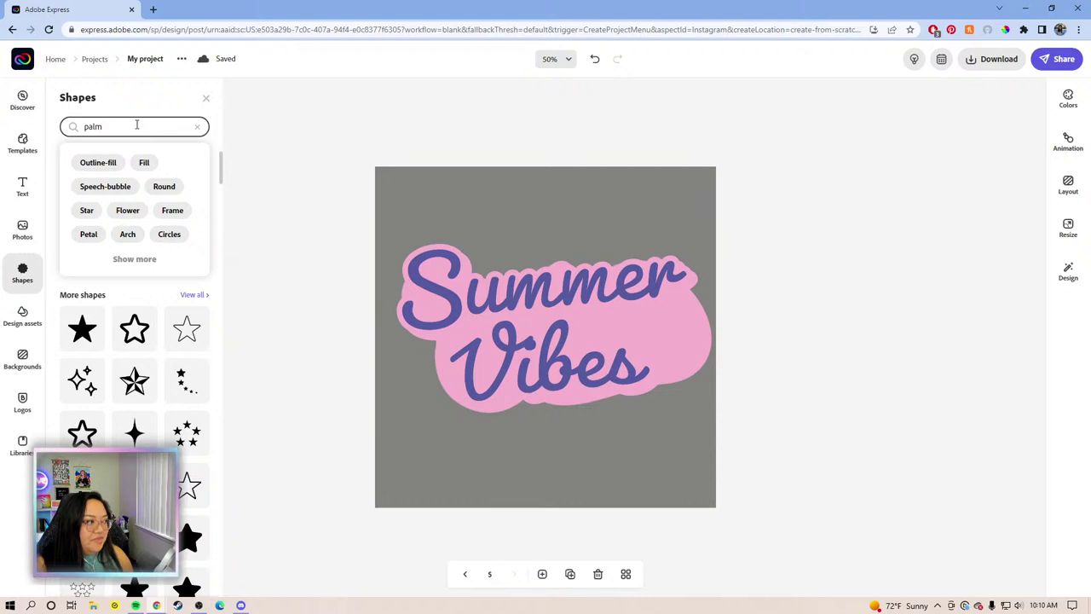
type(" trees")
key("Return")
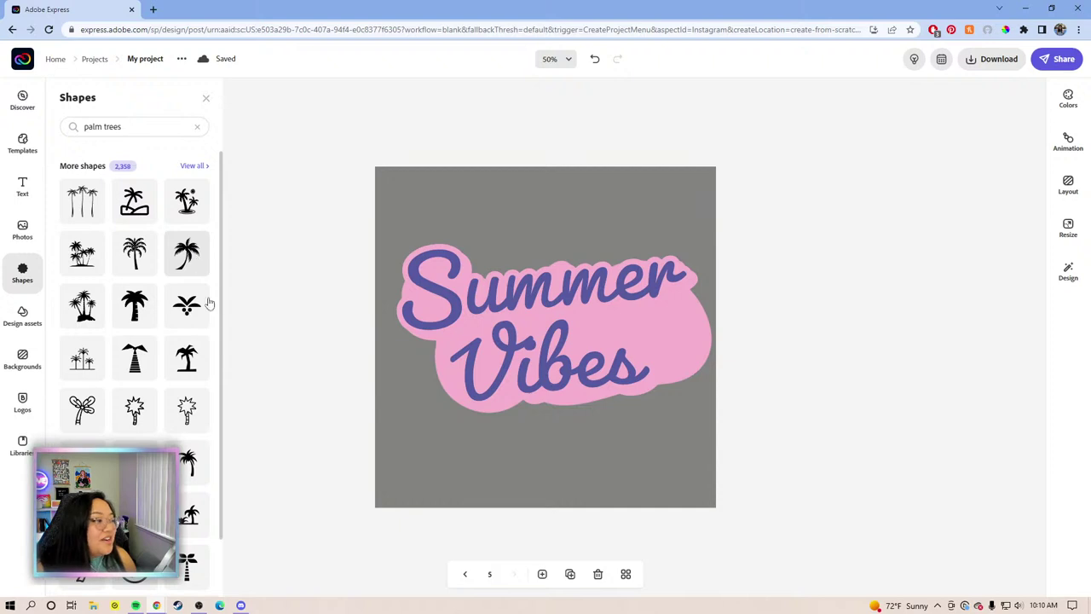
left_click(194, 255)
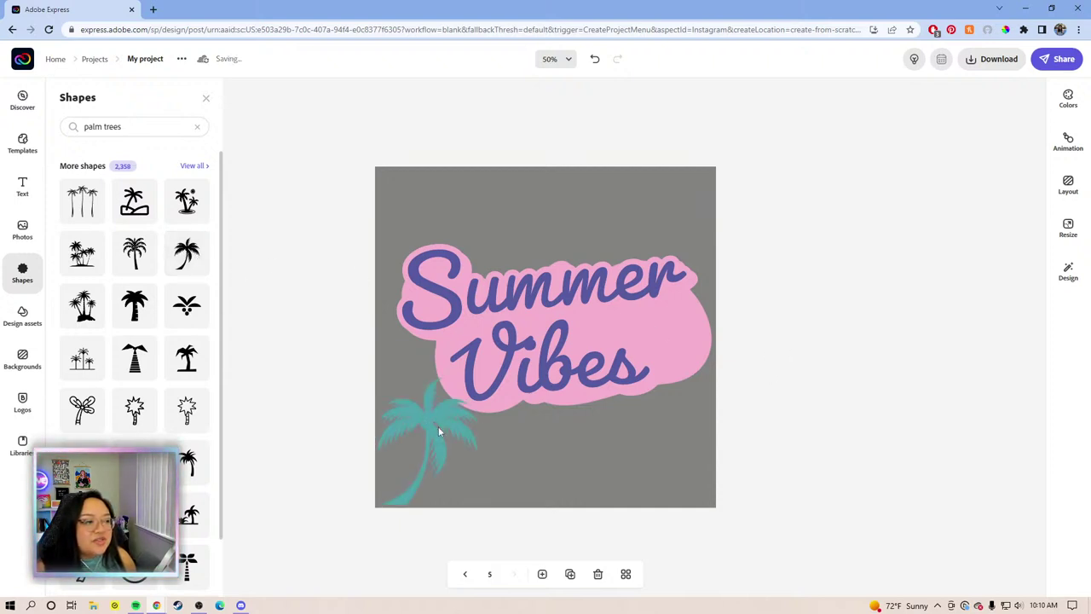
Shrink the palm tree and place it on the pink backing beside the s of Vibes, below the end of Summer
left_click_drag(438, 426, 660, 320)
left_click_drag(721, 288, 704, 307)
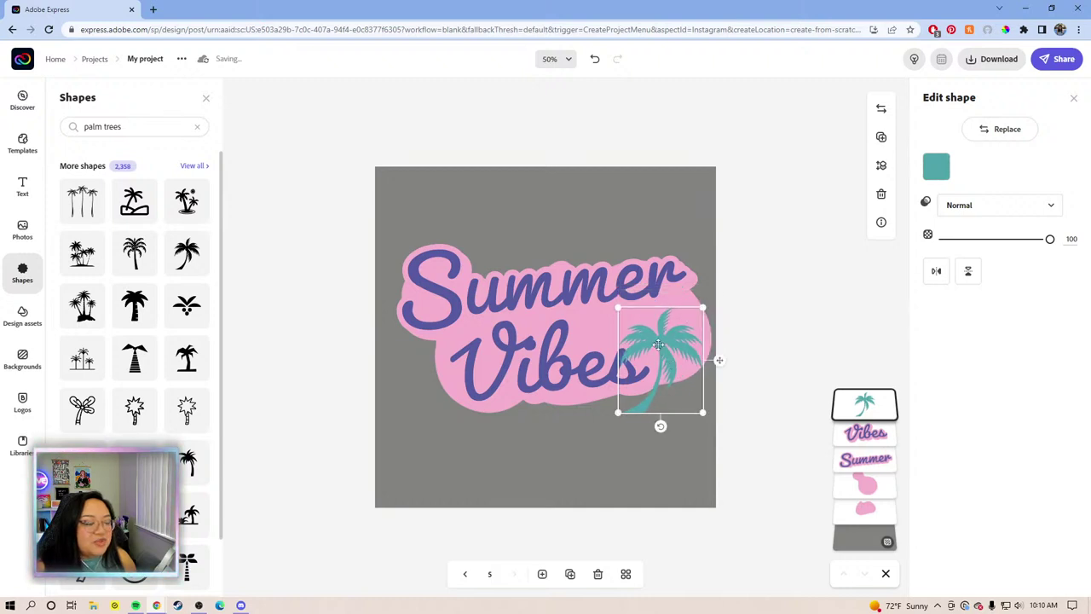
left_click_drag(658, 344, 676, 330)
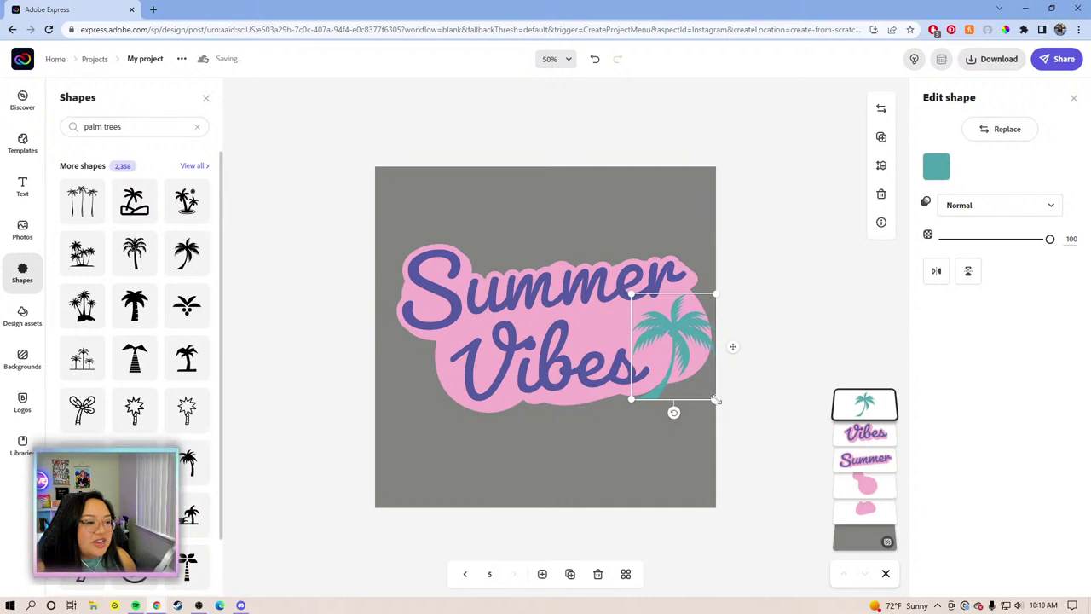
left_click_drag(716, 401, 703, 397)
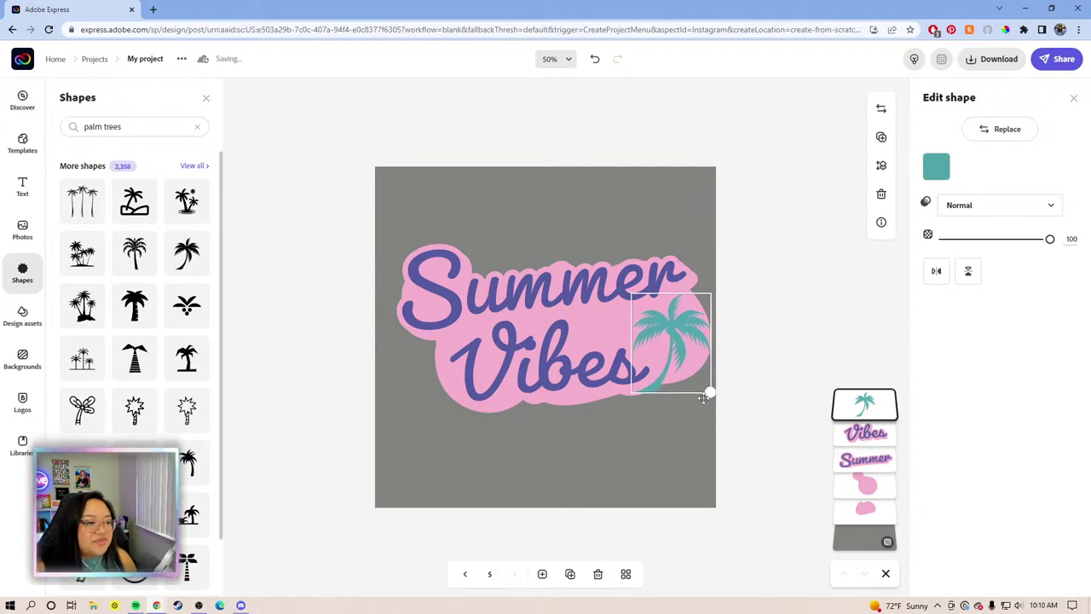
left_click(740, 356)
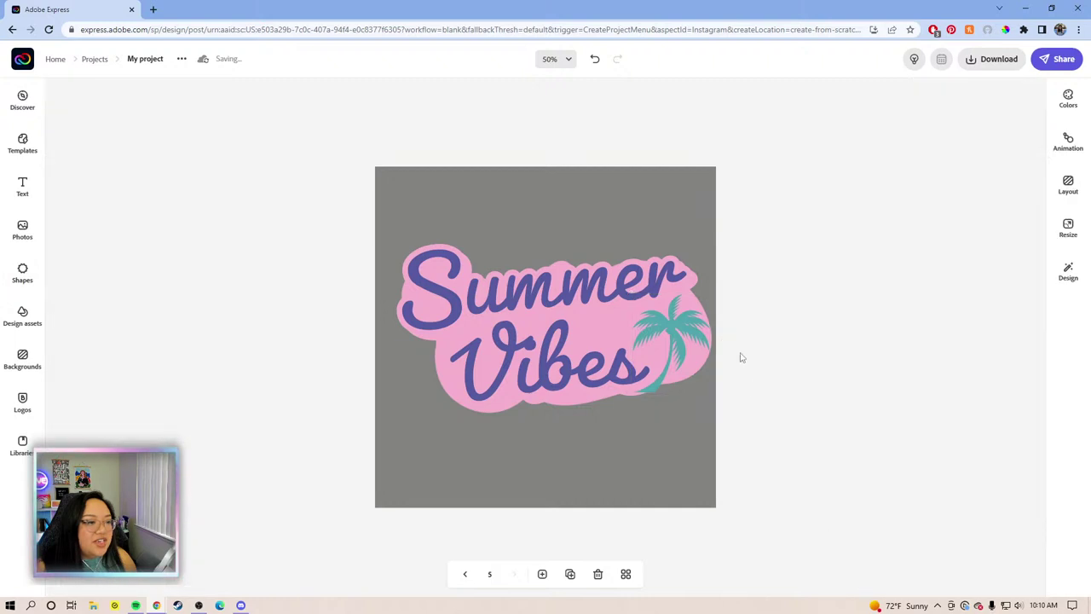
Group the lettering, backing shapes and palm tree, shift them slightly left and down to center them, and ungroup them
left_click_drag(779, 402, 366, 250)
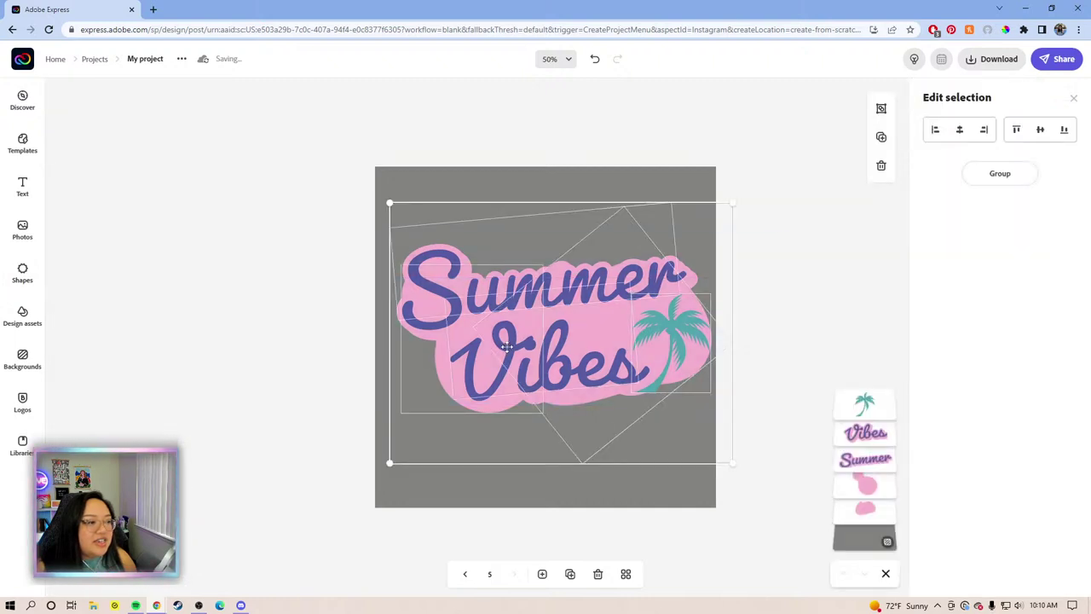
left_click(999, 175)
left_click_drag(648, 331, 641, 335)
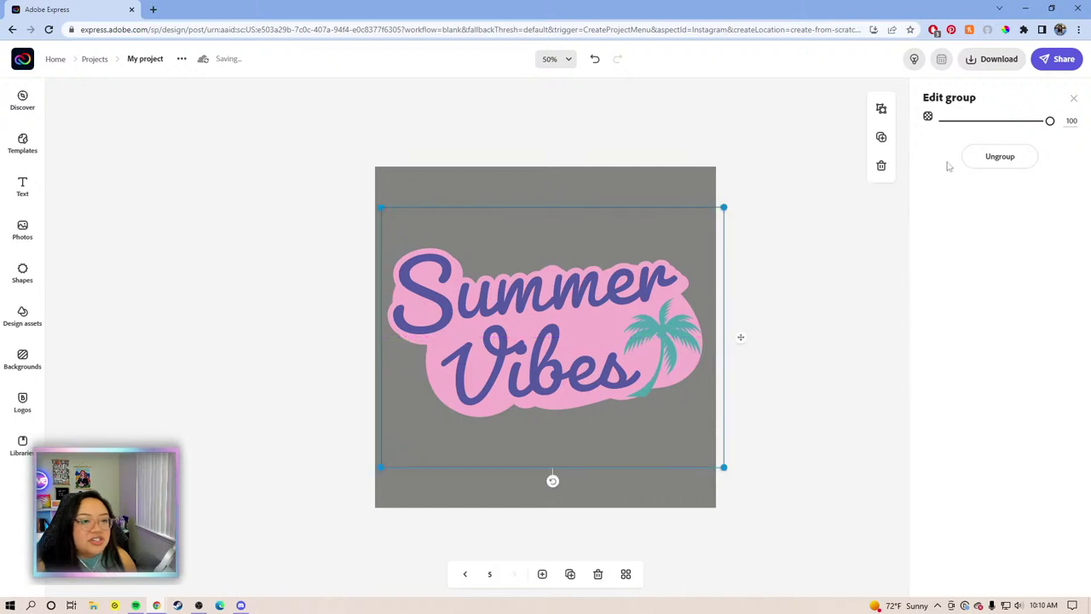
left_click(976, 157)
left_click(830, 254)
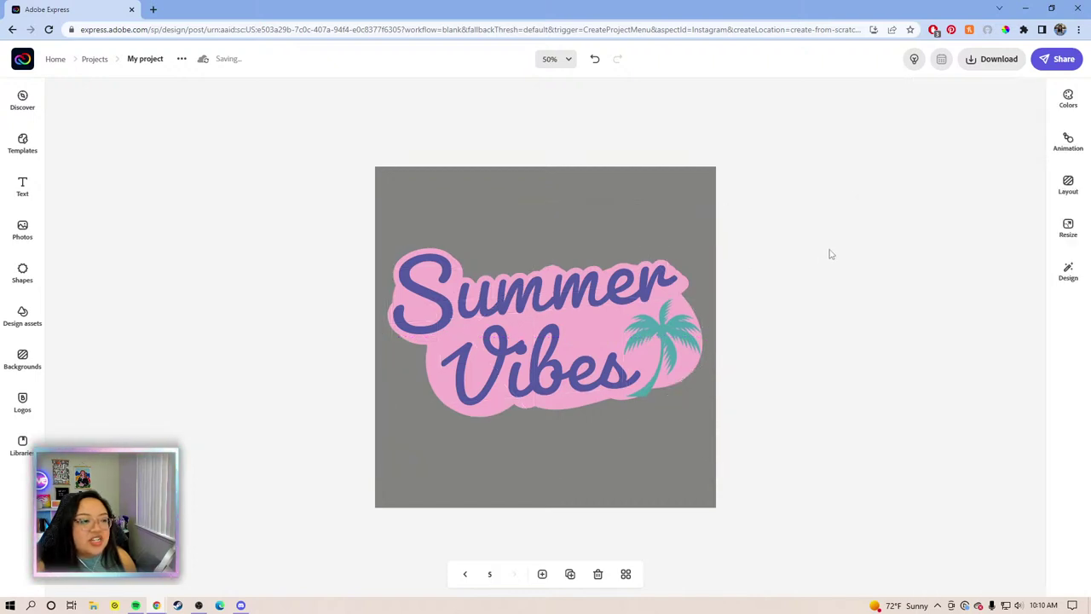
Recolor both the Vibes and Summer text to the brand yellow #FCD67D
left_click(610, 293)
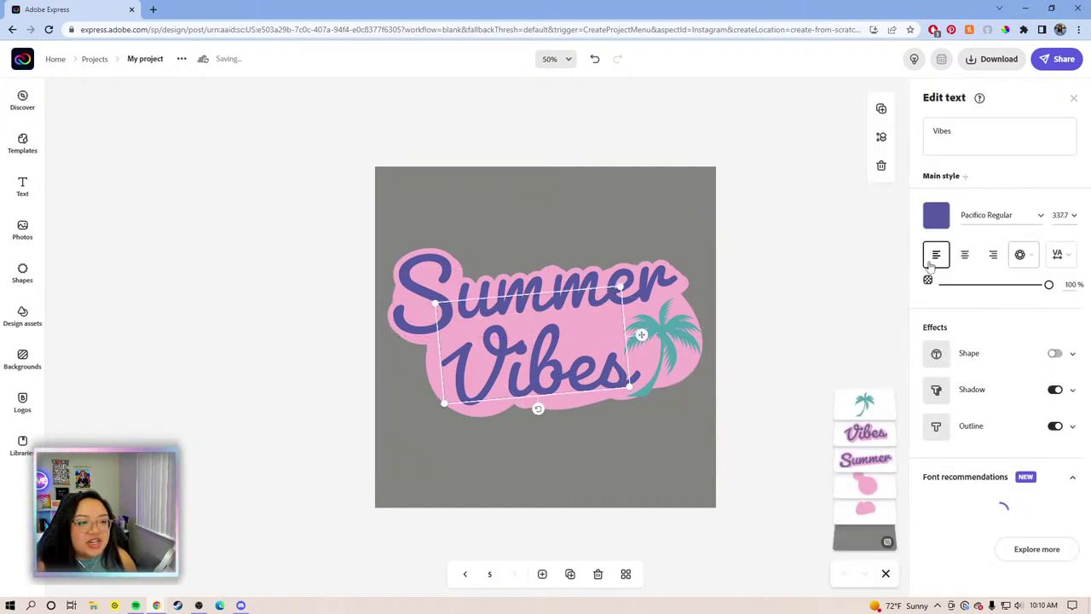
left_click(935, 215)
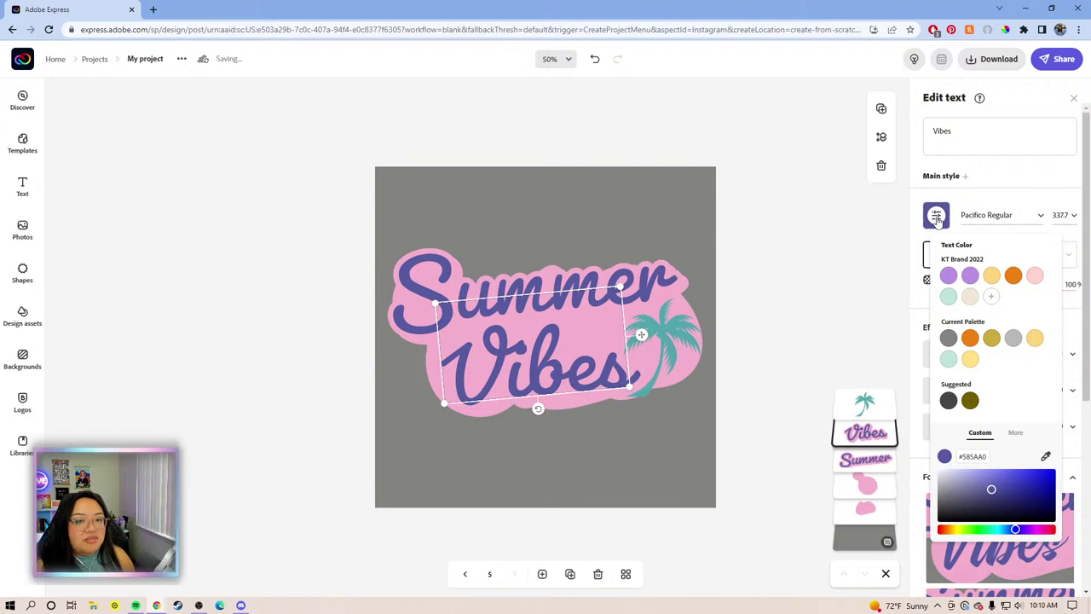
left_click(992, 276)
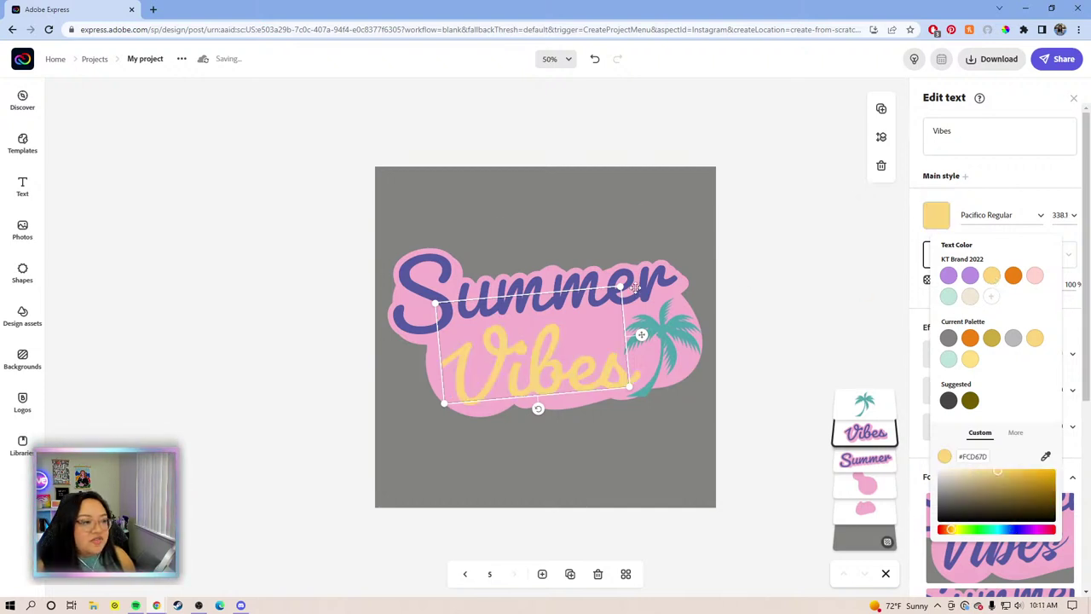
left_click(635, 288)
left_click(940, 222)
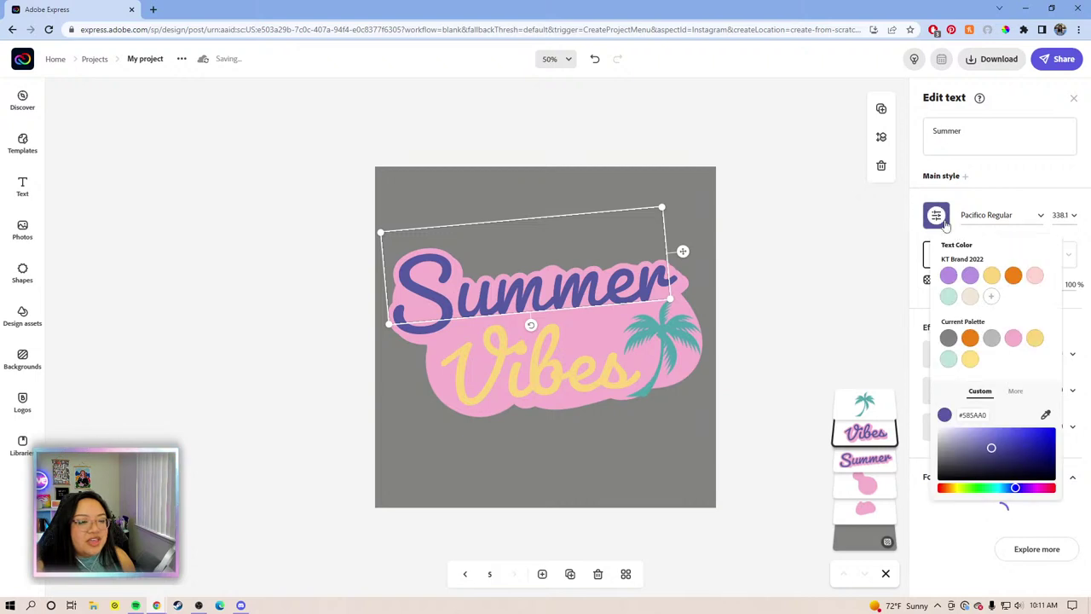
left_click(992, 277)
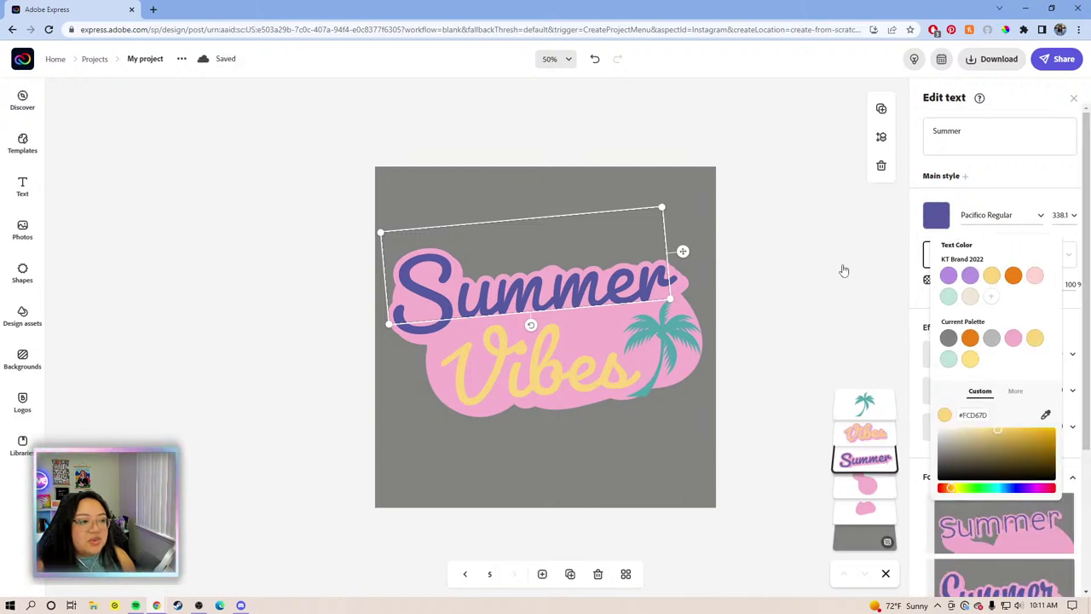
left_click(835, 267)
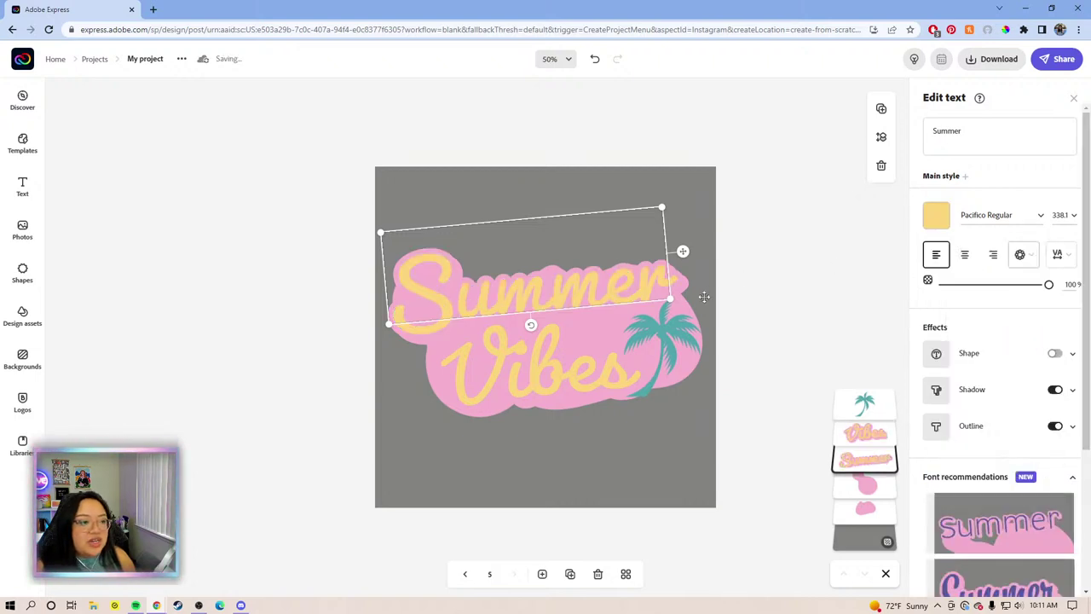
Try mint, purple and green shadows on Vibes, settling on the teal 50A4AB sampled from the palm tree
left_click(681, 295)
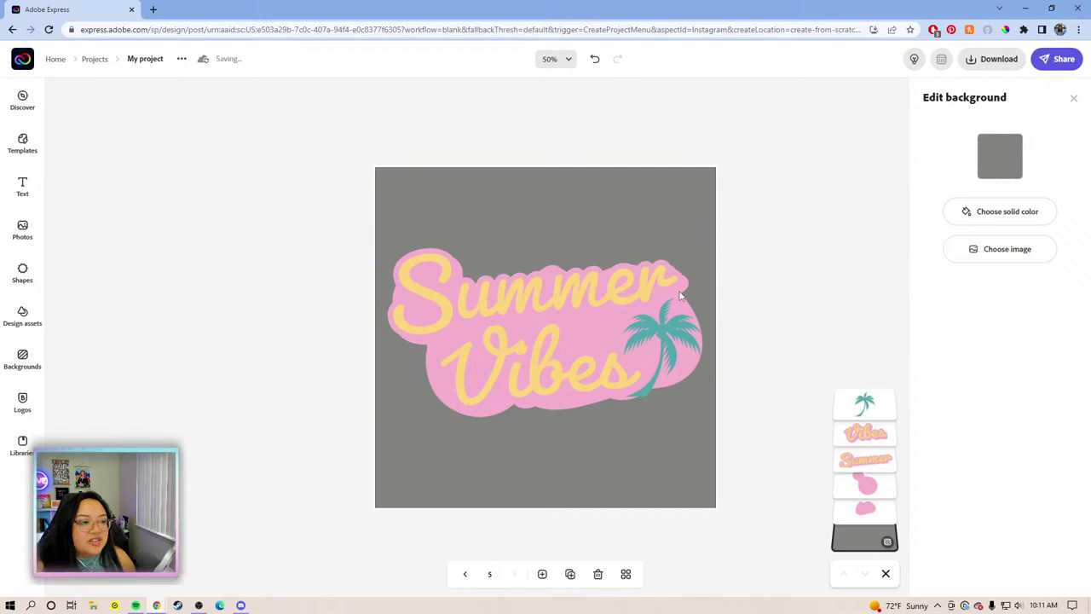
left_click(676, 297)
left_click(603, 328)
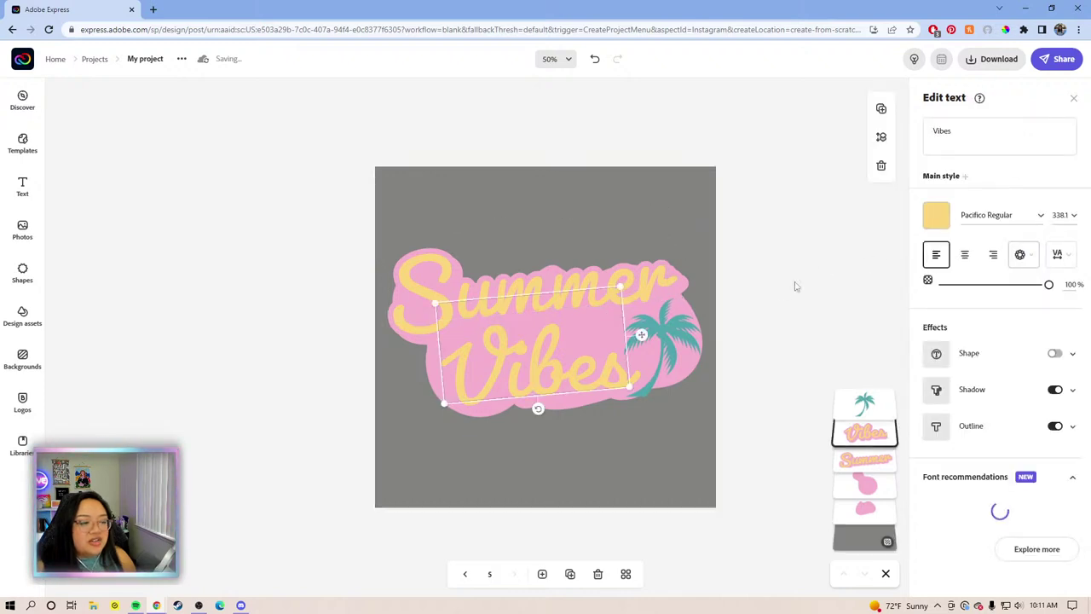
left_click(1071, 390)
scroll(945, 341, "down", 2)
left_click(930, 308)
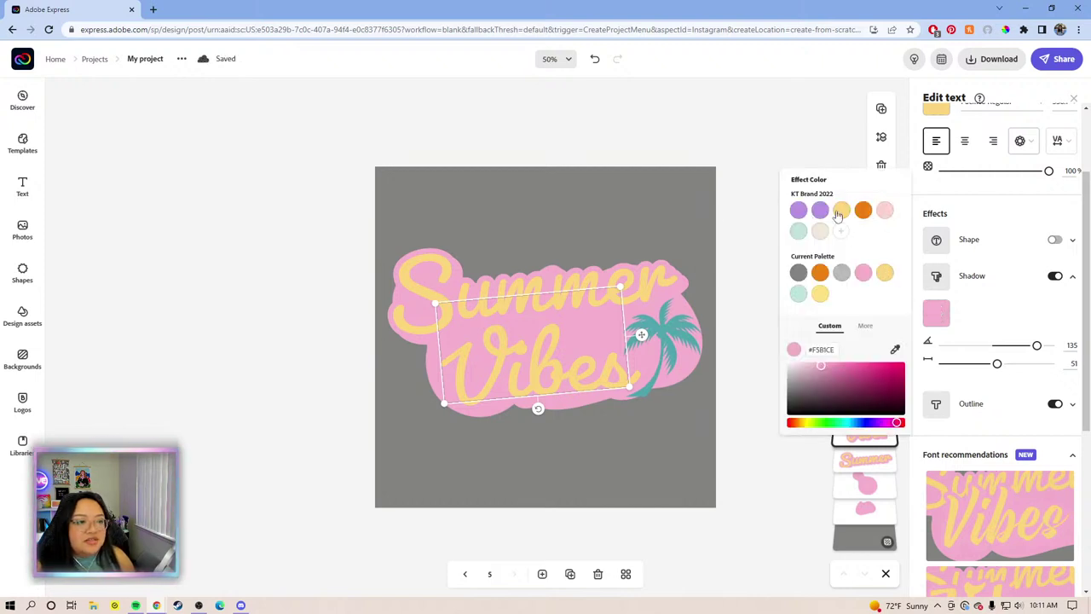
left_click(799, 233)
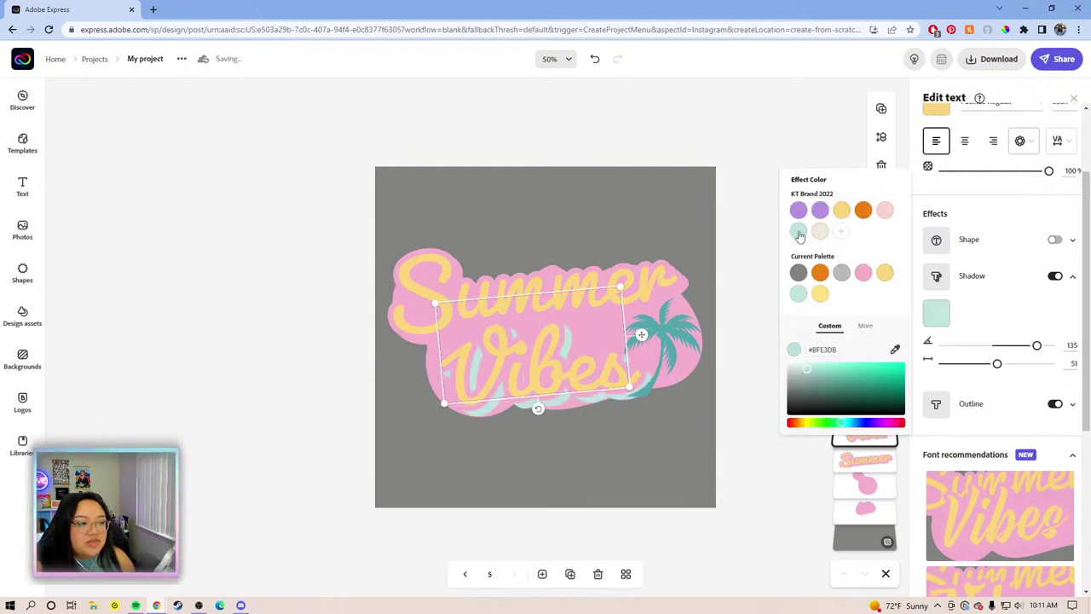
left_click(797, 213)
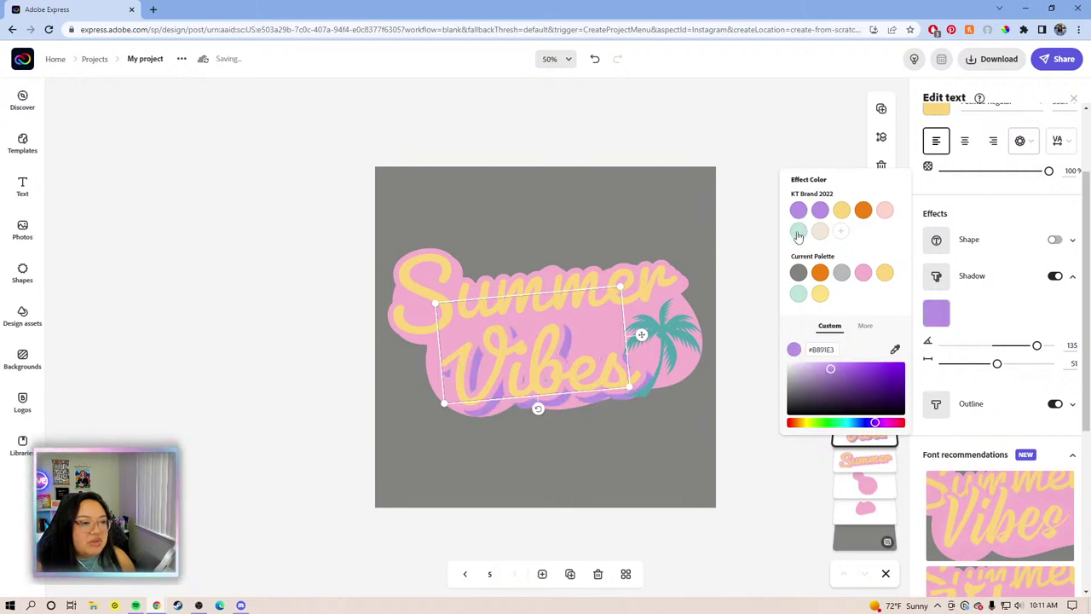
left_click(798, 231)
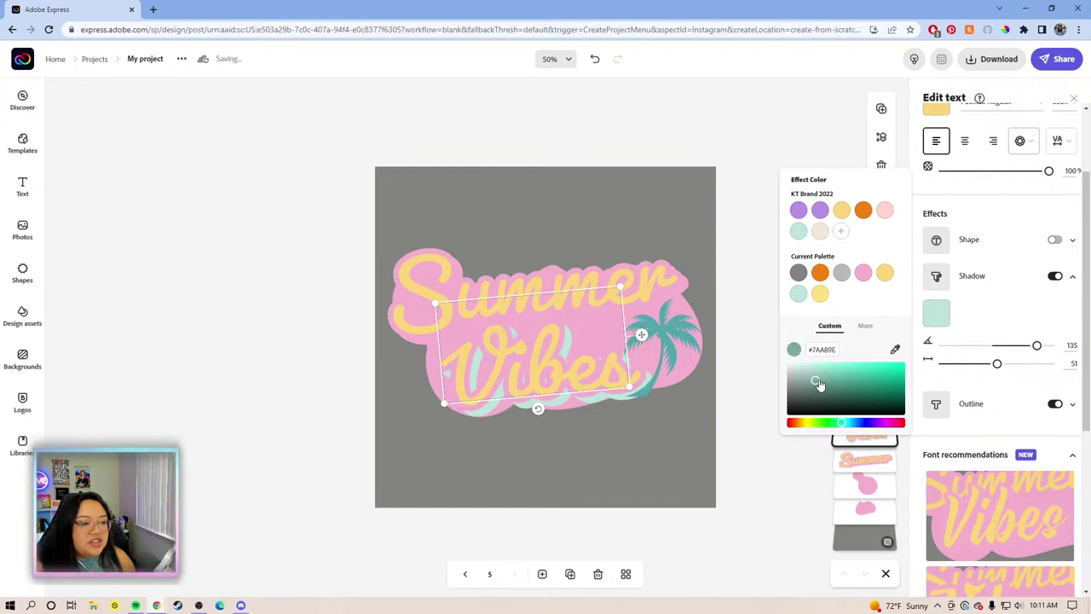
left_click_drag(814, 385, 833, 388)
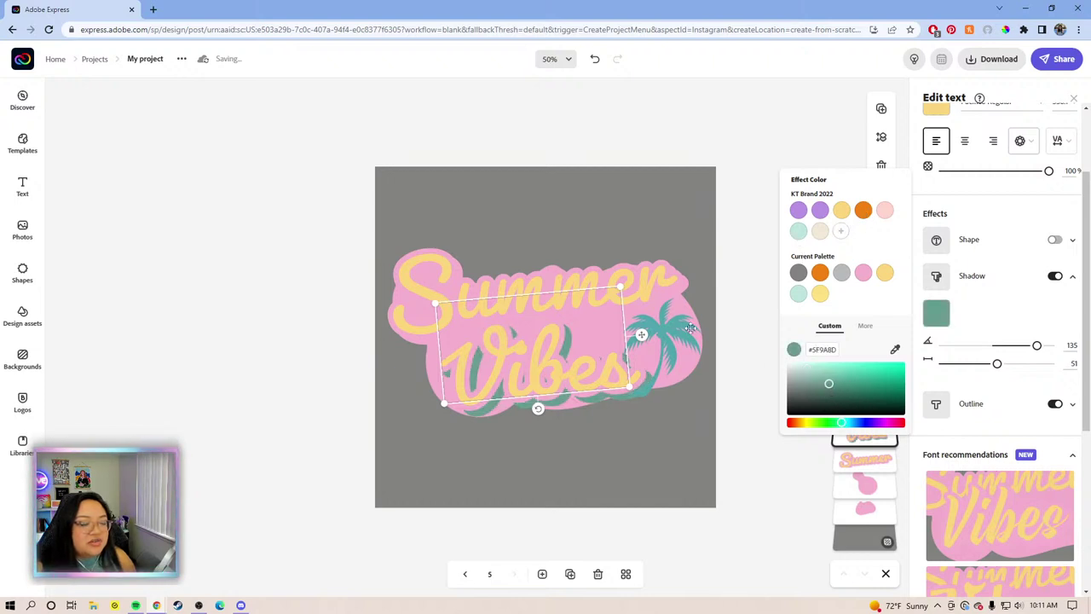
left_click(840, 385)
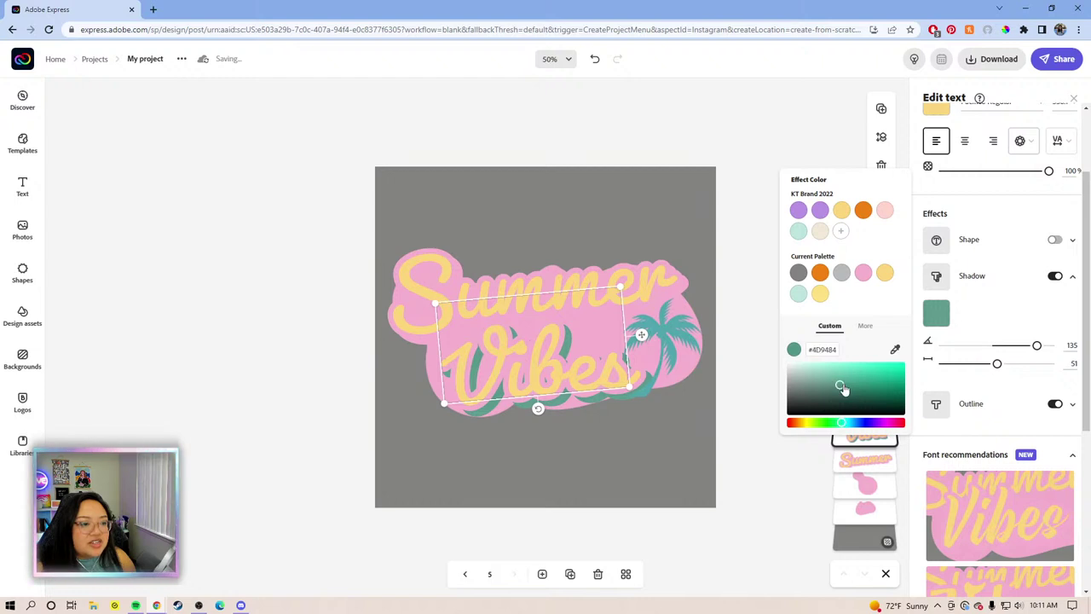
left_click(895, 352)
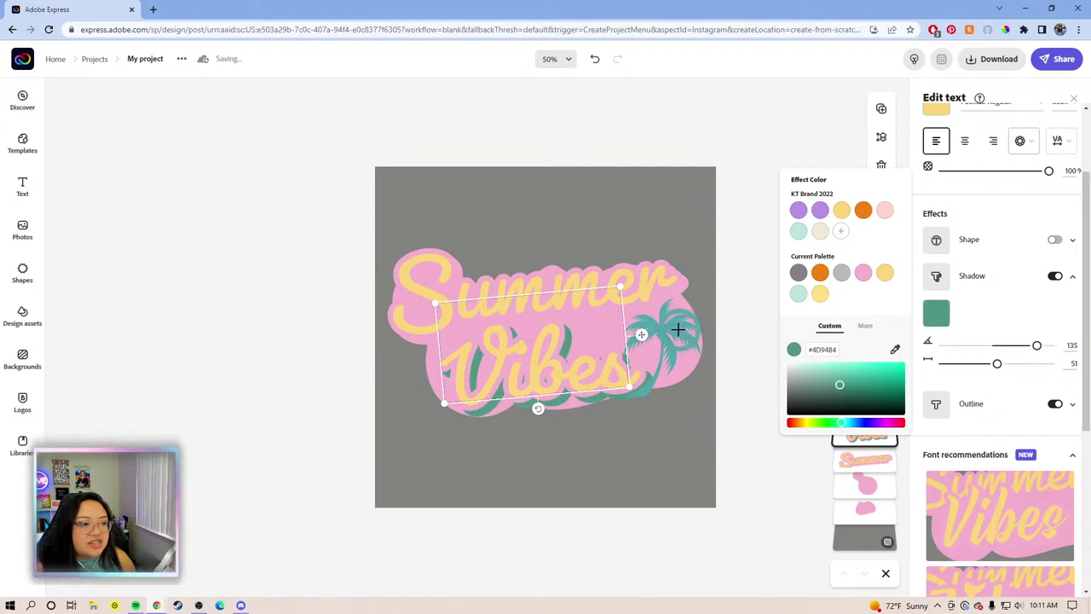
left_click(677, 329)
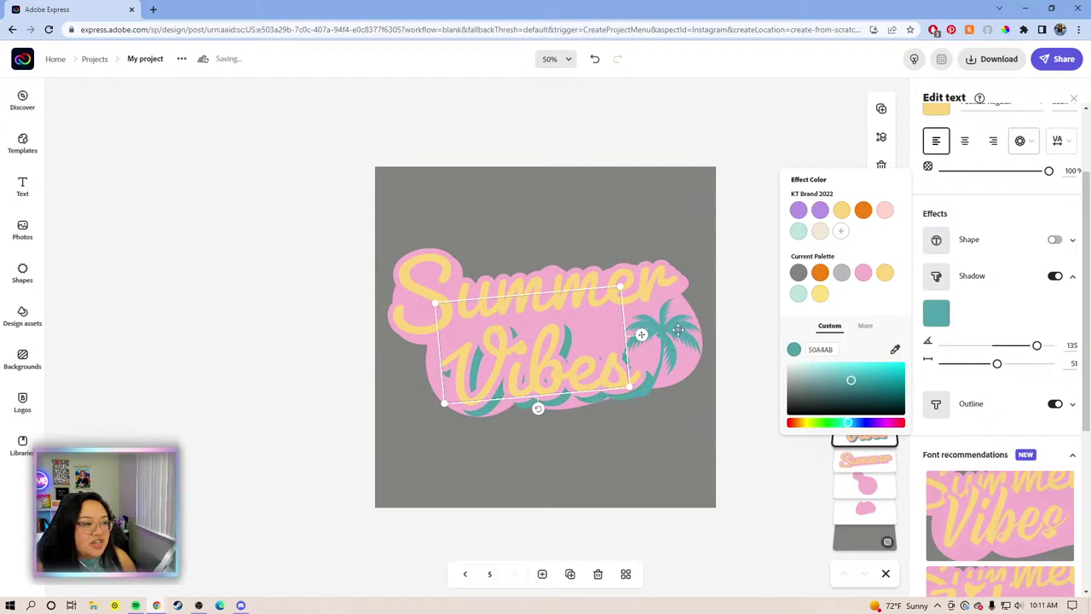
left_click(1072, 279)
Recolor the outline of the Vibes text to the teal #50A4AB from the current palette
left_click(1070, 316)
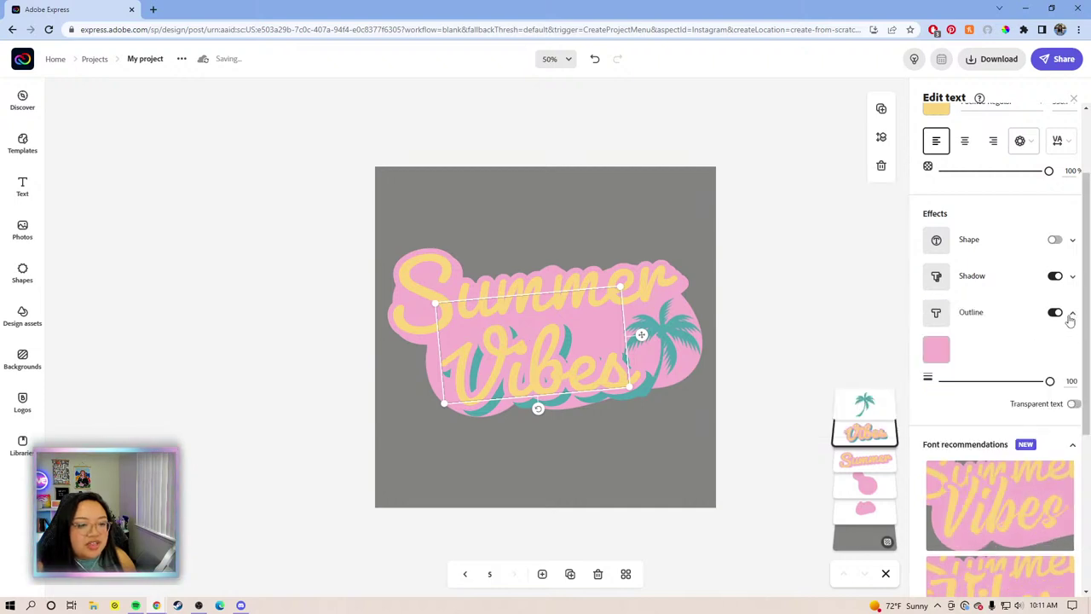
left_click(936, 349)
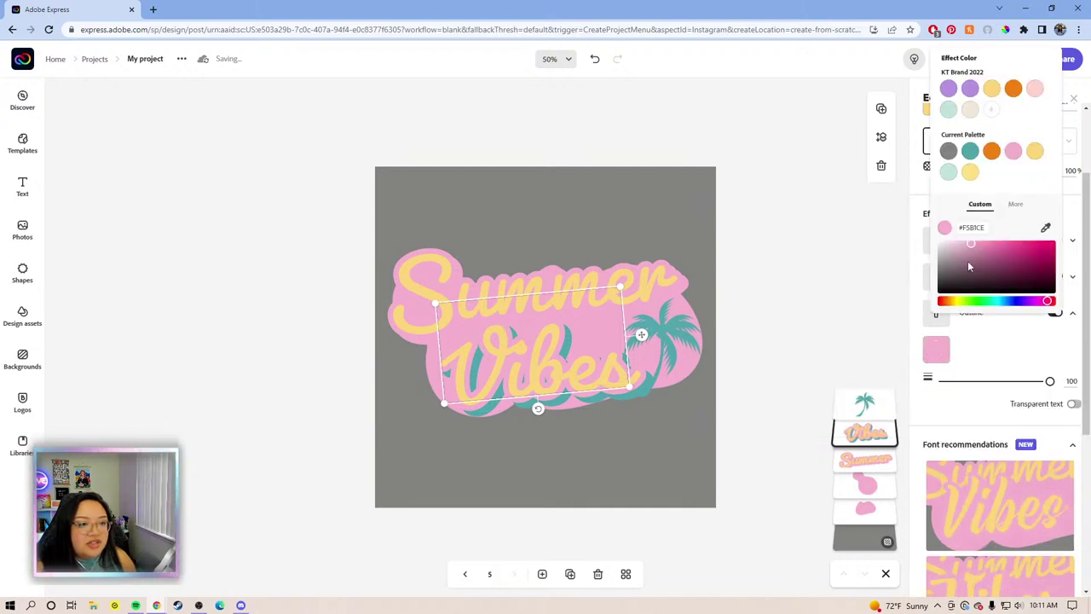
left_click(972, 153)
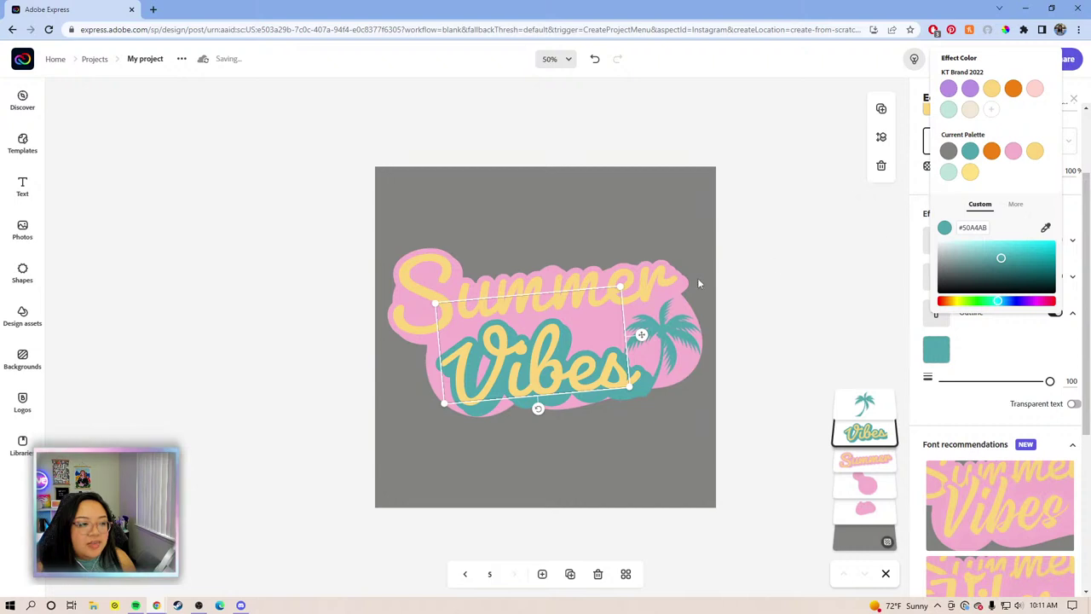
Recolor both the outline and the shadow of the Summer text to the teal #50A4AB
left_click(660, 281)
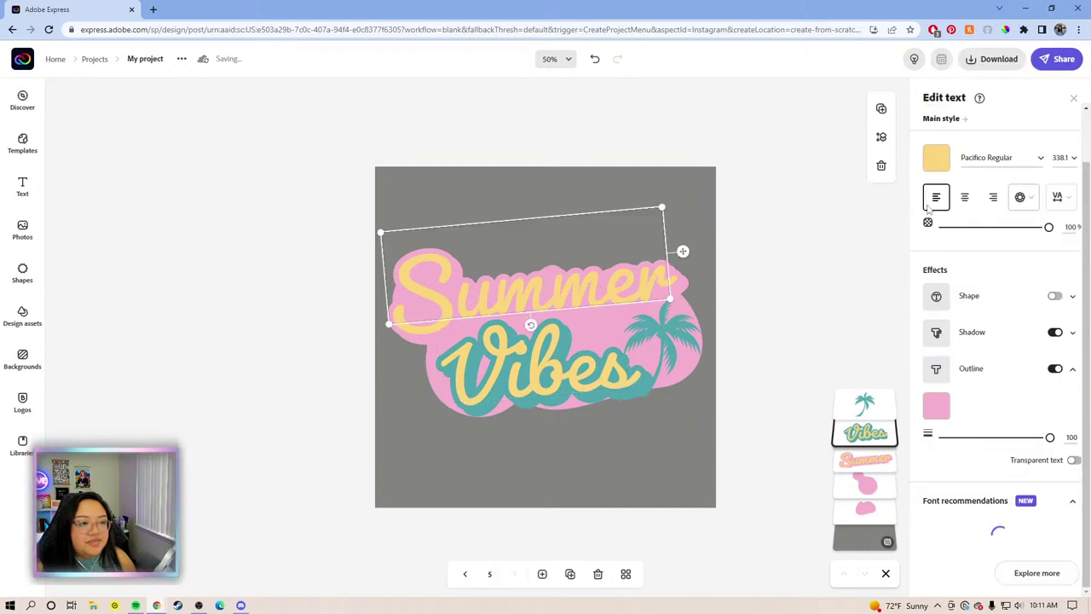
scroll(1022, 358, "down", 2)
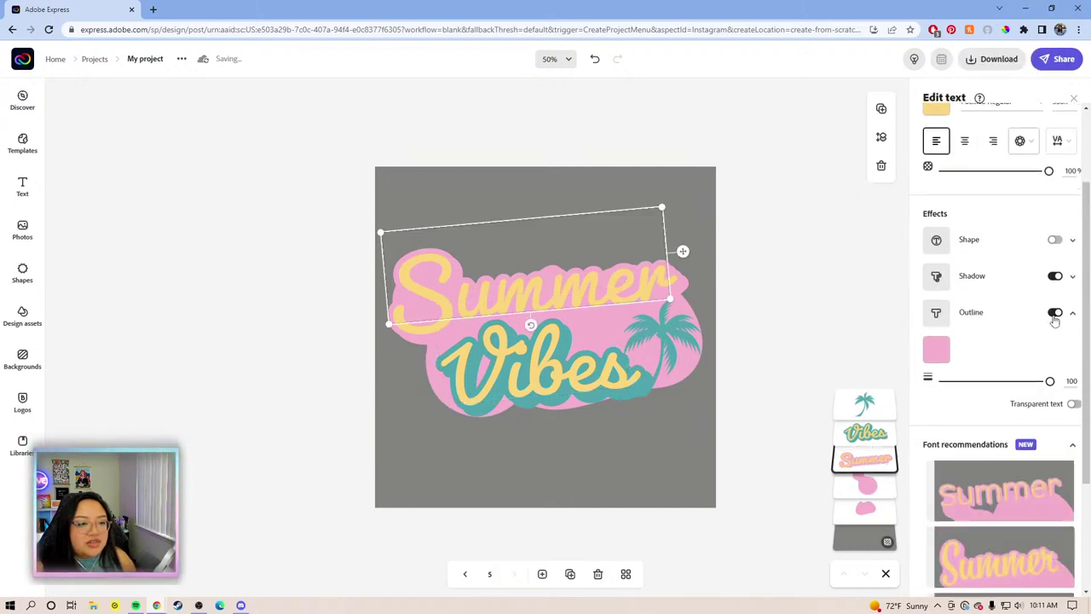
left_click(935, 349)
left_click(970, 151)
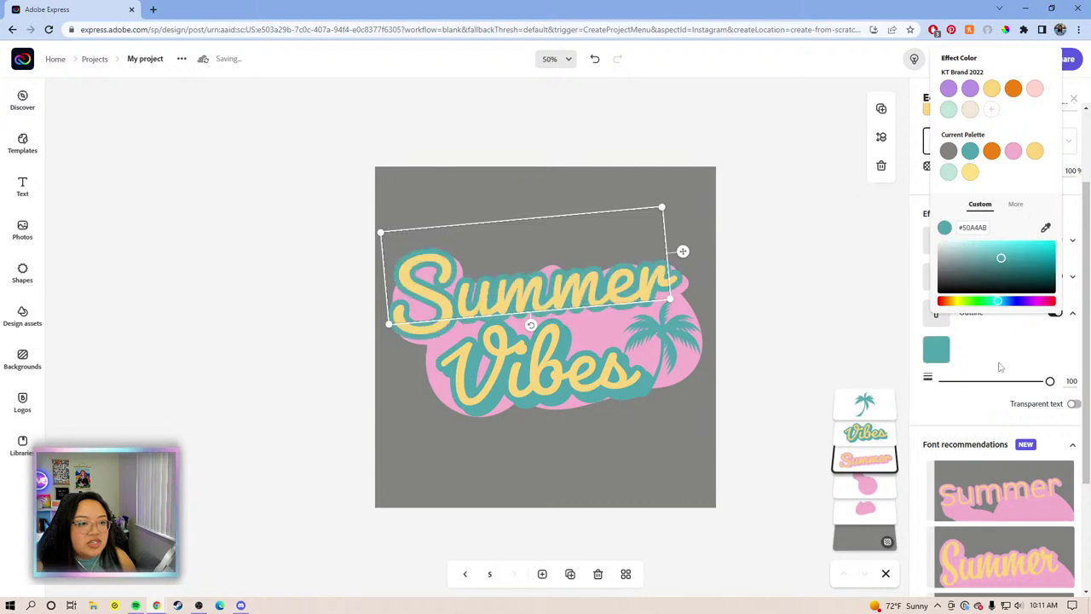
left_click(1005, 351)
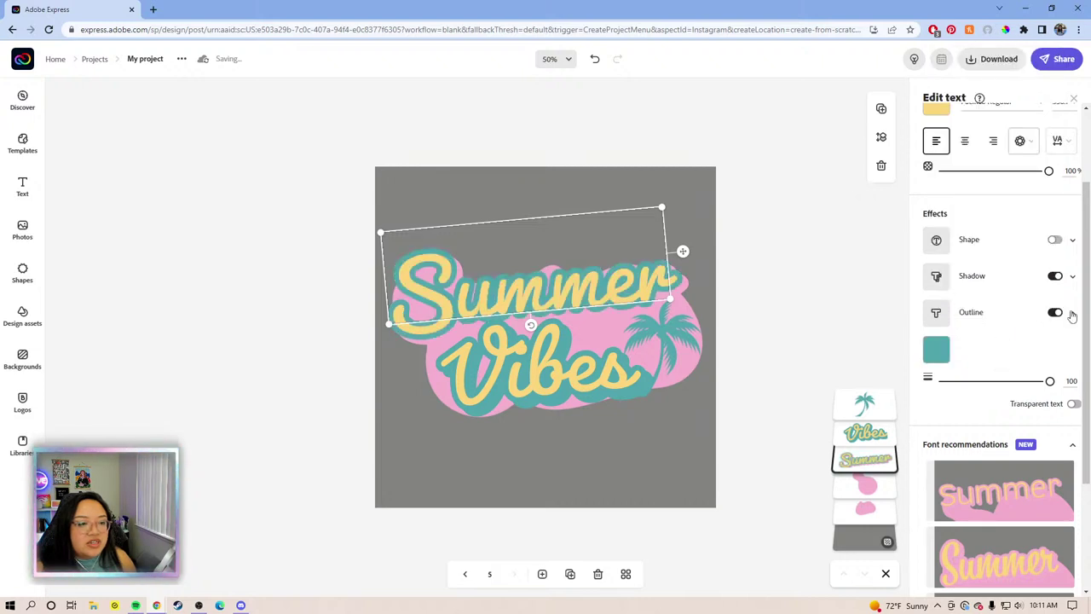
left_click(1072, 276)
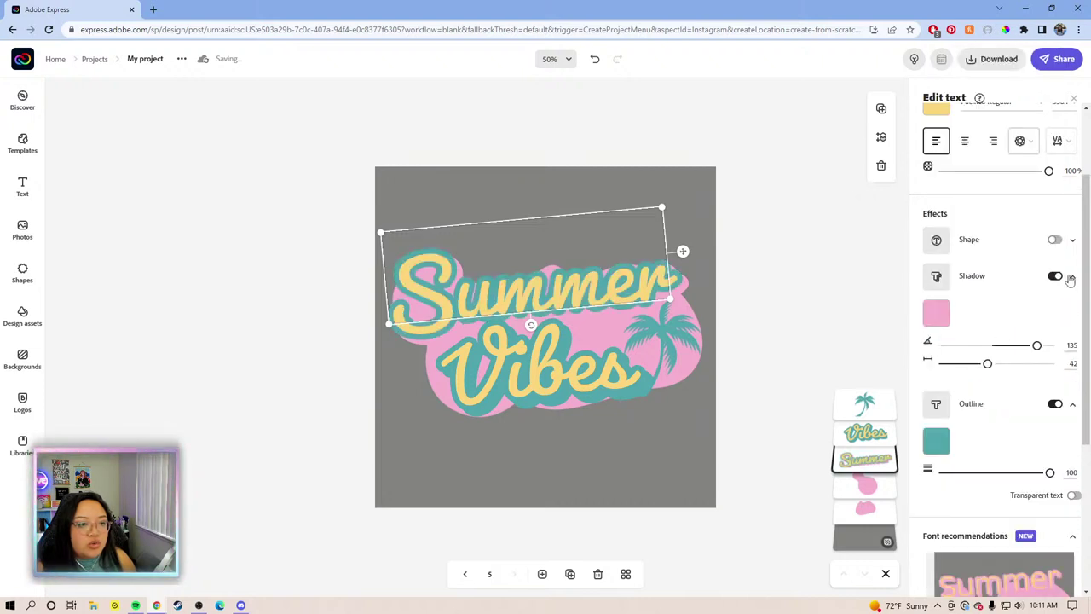
left_click(935, 313)
left_click(819, 272)
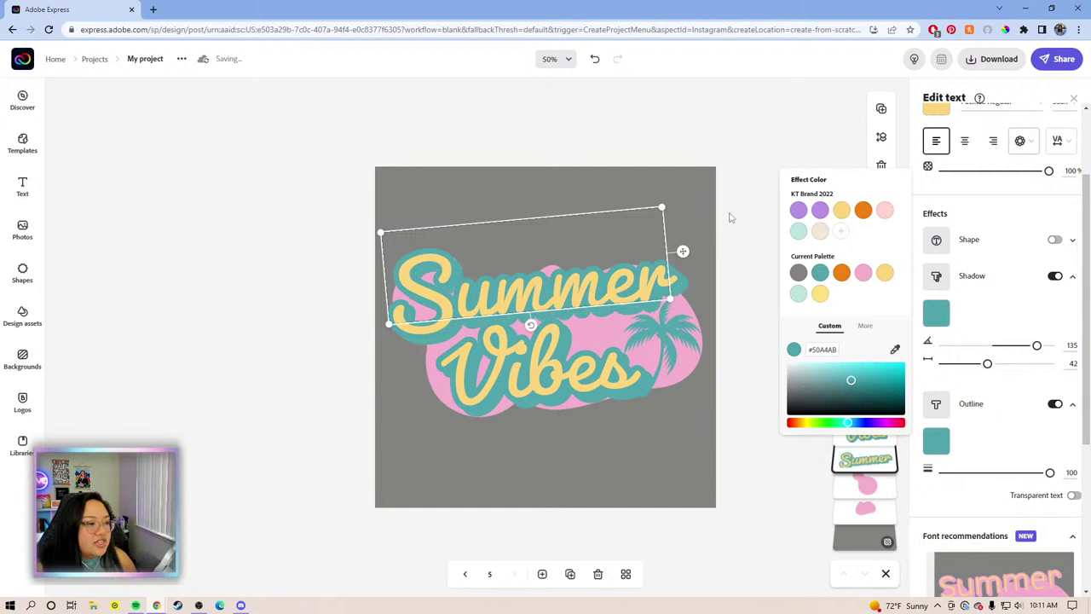
Recolor both pink backing shapes behind the lettering to the teal #50A4AB
left_click(858, 480)
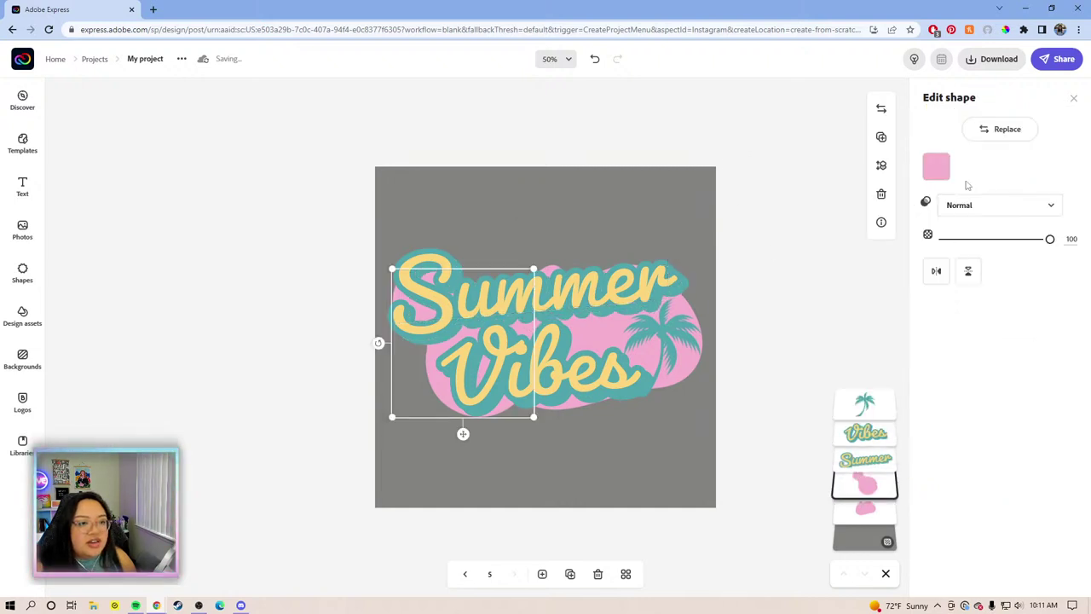
left_click(969, 289)
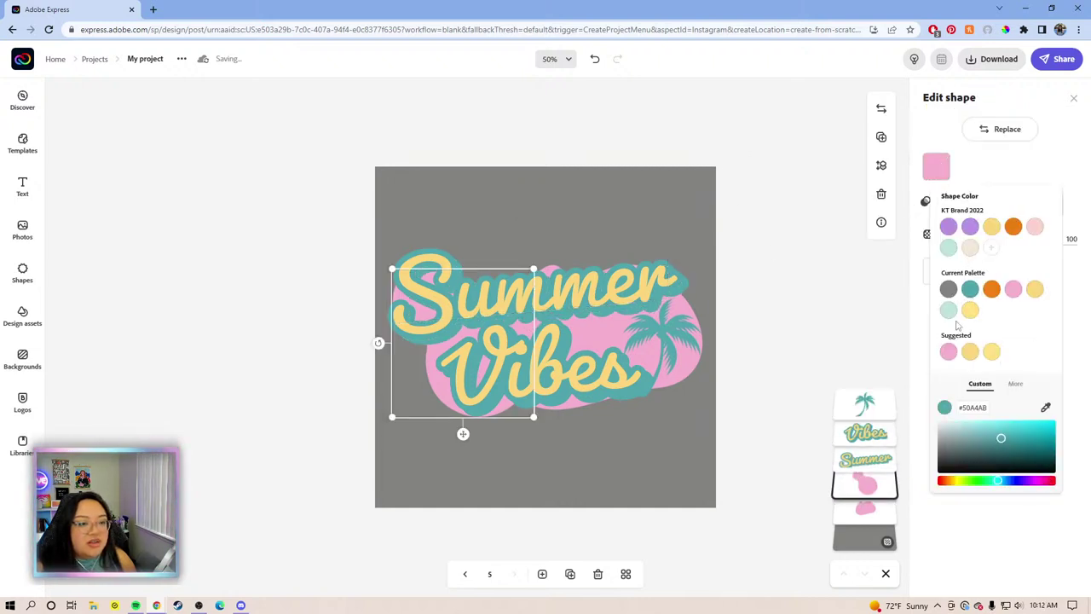
left_click(865, 509)
left_click(936, 167)
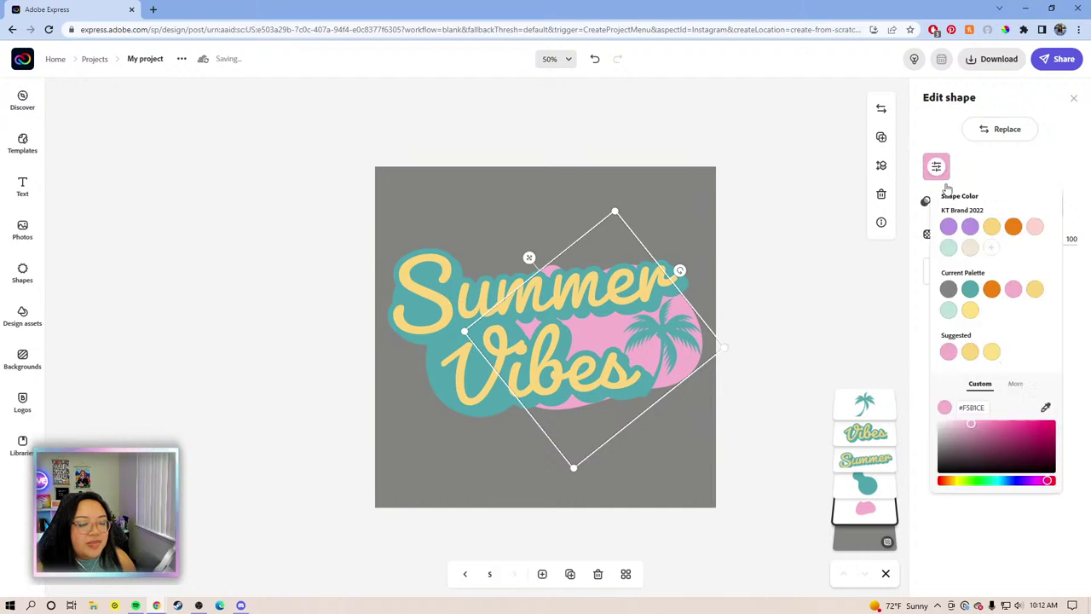
left_click(969, 290)
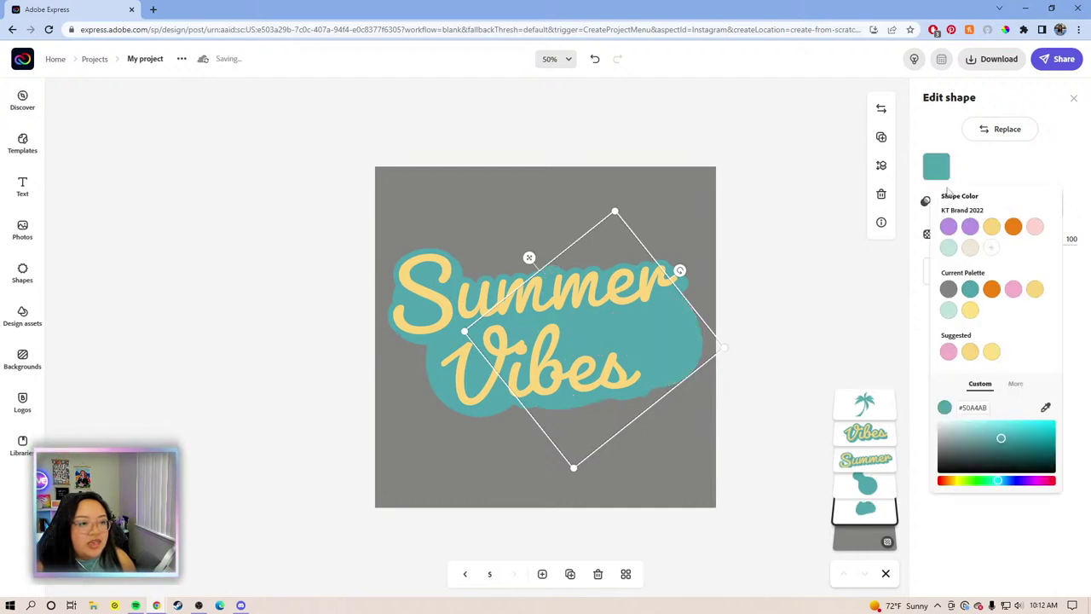
left_click(921, 189)
Recolor the palm tree to the brand light pink #FFD4CF
left_click(866, 408)
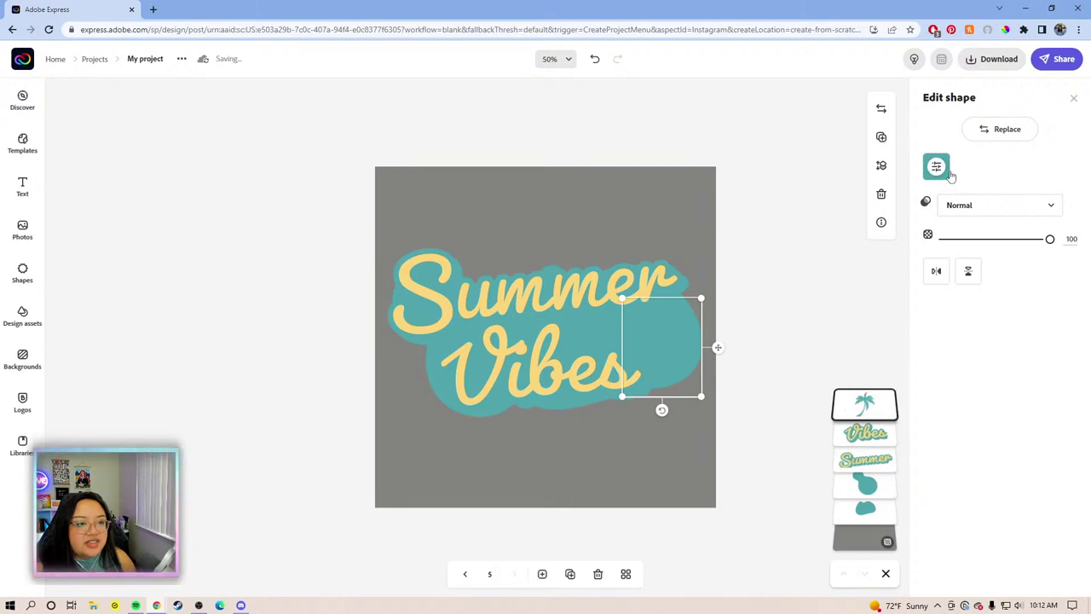
left_click(936, 167)
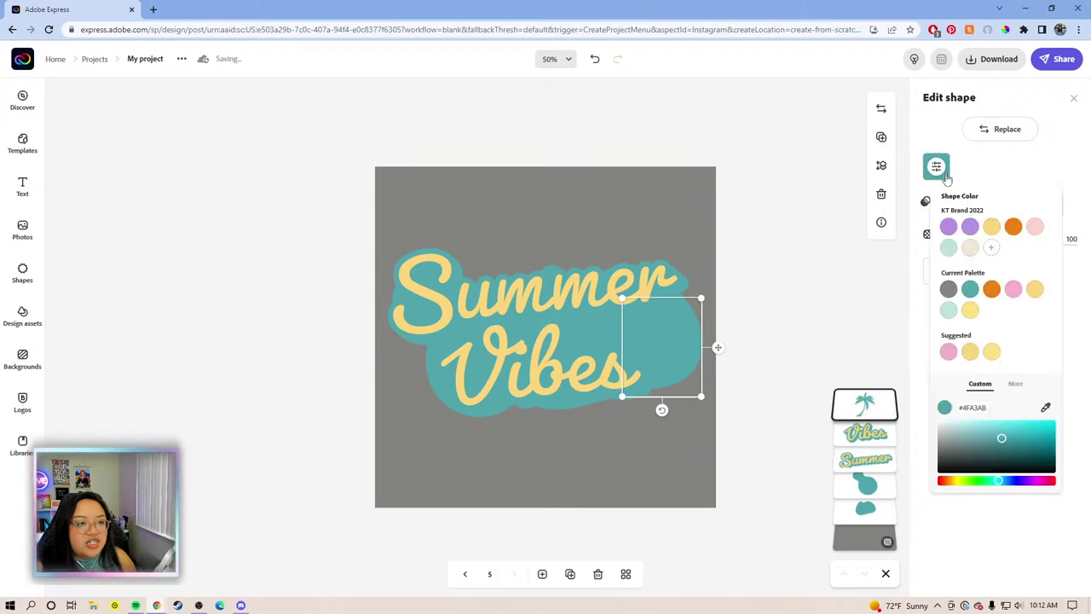
left_click(1034, 227)
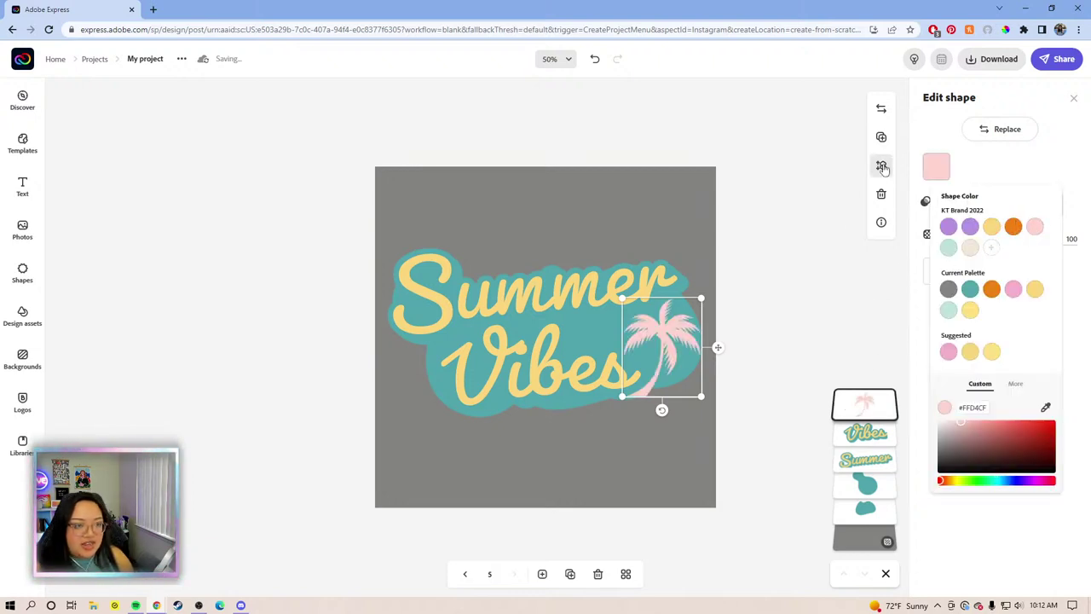
Duplicate the palm tree and recolor the lower copy to the brand orange #F08111
left_click(882, 137)
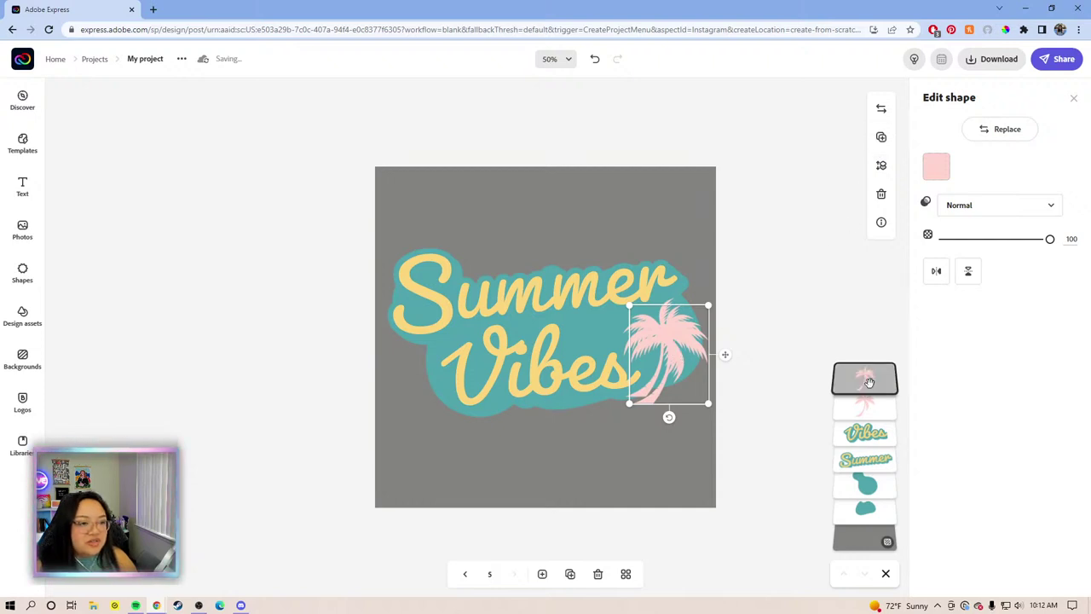
left_click(937, 167)
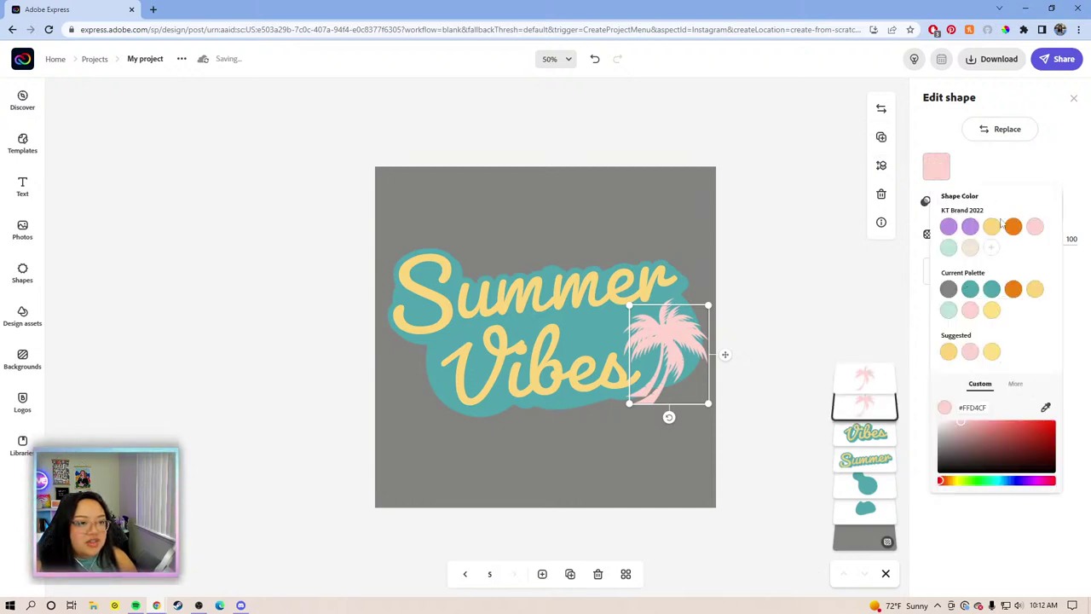
left_click(1012, 226)
Nudge the orange palm tree left and up until it sits as a slim offset shadow behind the pink one, and deselect it
key("Left")
key("Left")
key("Left")
key("Left")
key("Left")
key("Left")
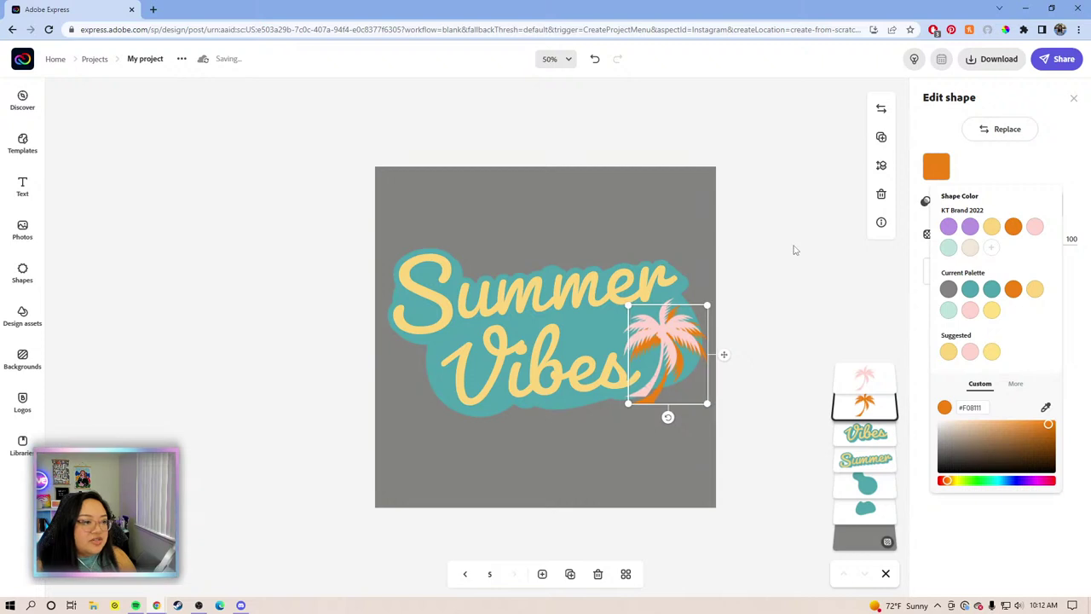
key("Up")
key("Up")
key("Up")
key("Up")
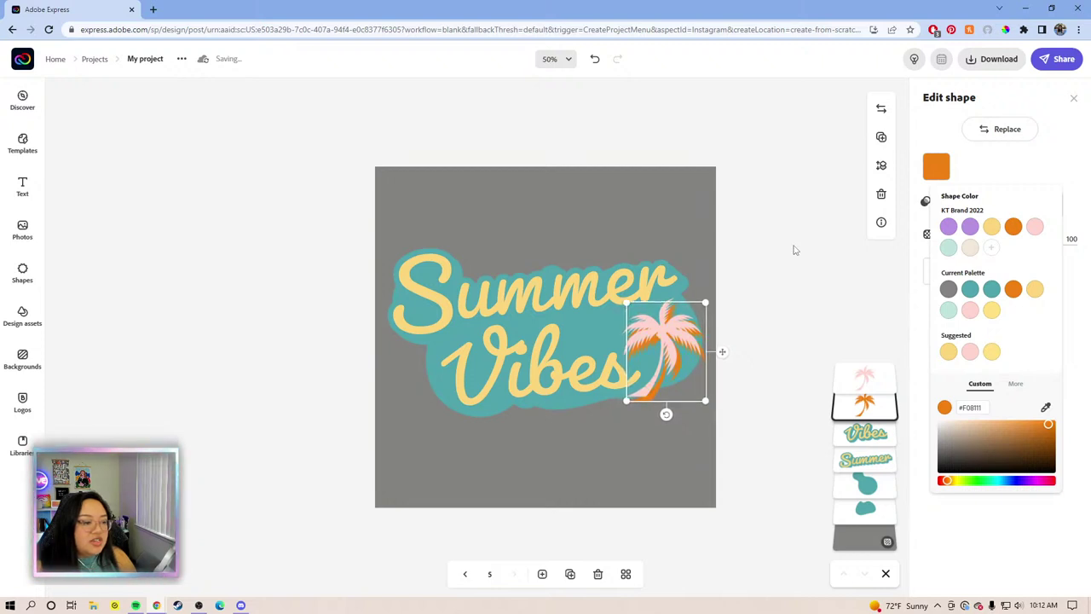
key("Left")
key("Left")
key("Left")
key("Left")
key("Up")
key("Up")
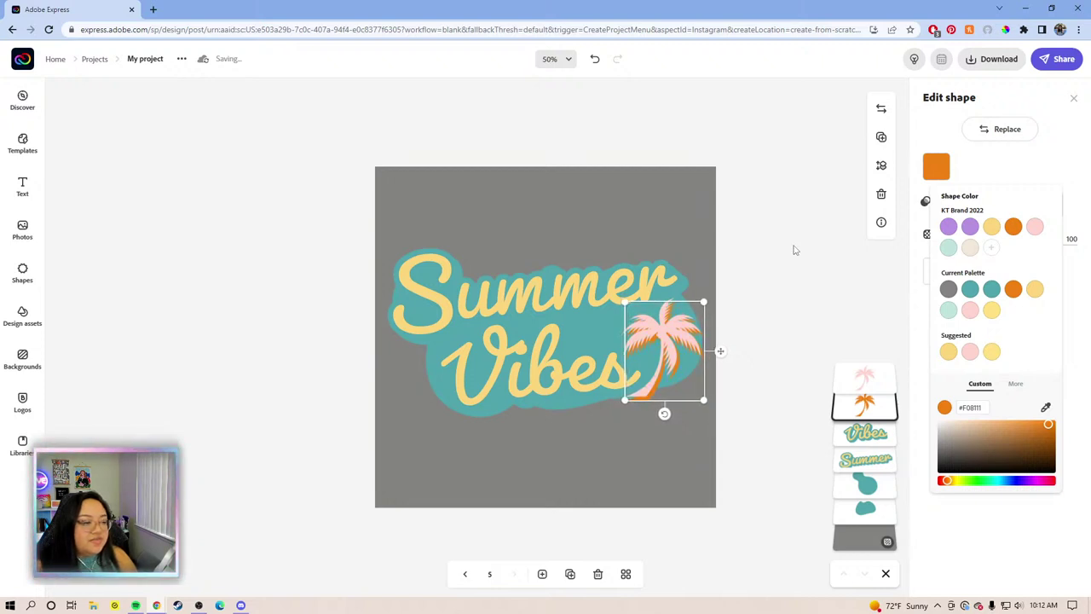
key("Up")
left_click(795, 250)
left_click(793, 252)
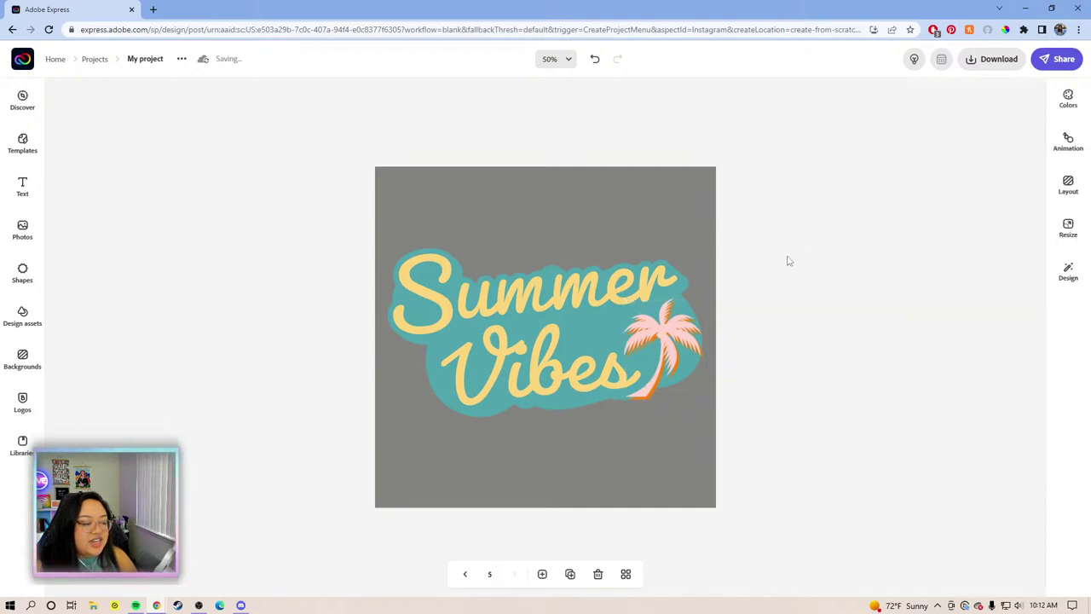
Duplicate the finished page and delete all artwork from the copy, leaving only the grey background
left_click(698, 488)
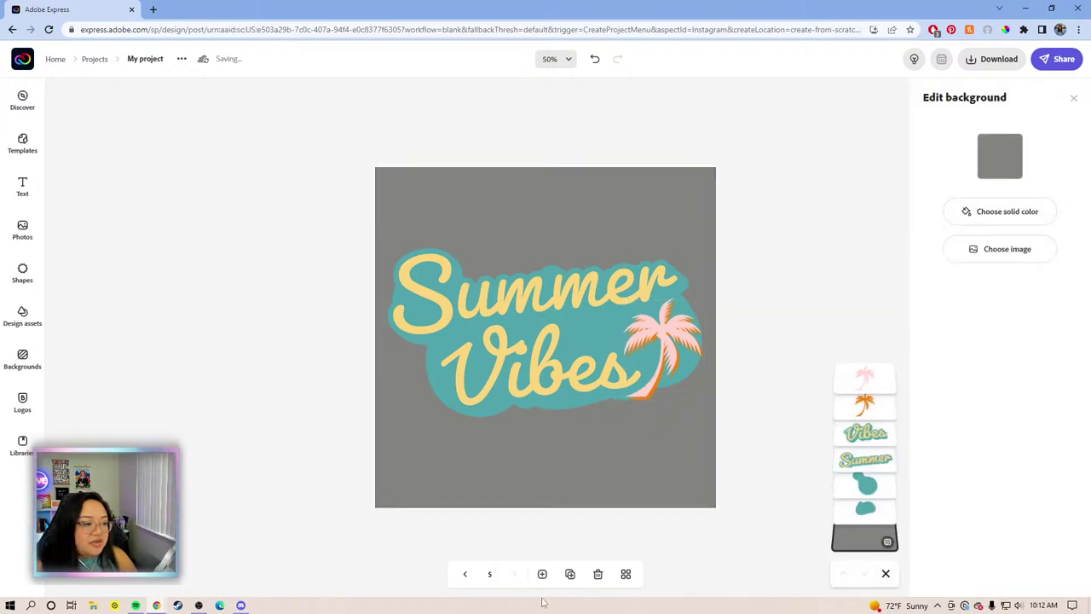
left_click(764, 484)
left_click(570, 574)
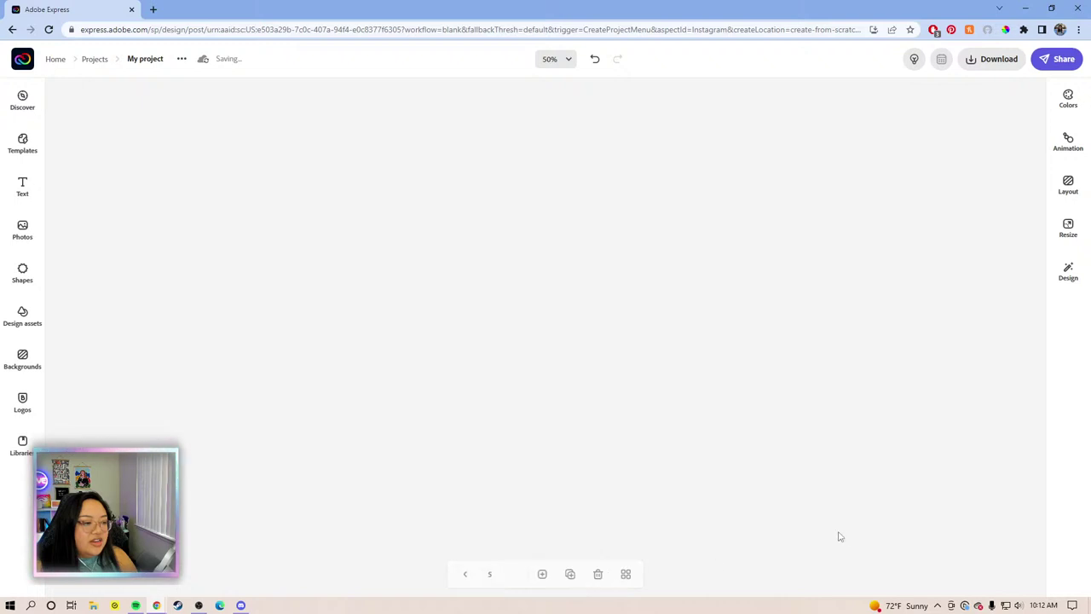
left_click_drag(775, 437, 358, 230)
key("Delete")
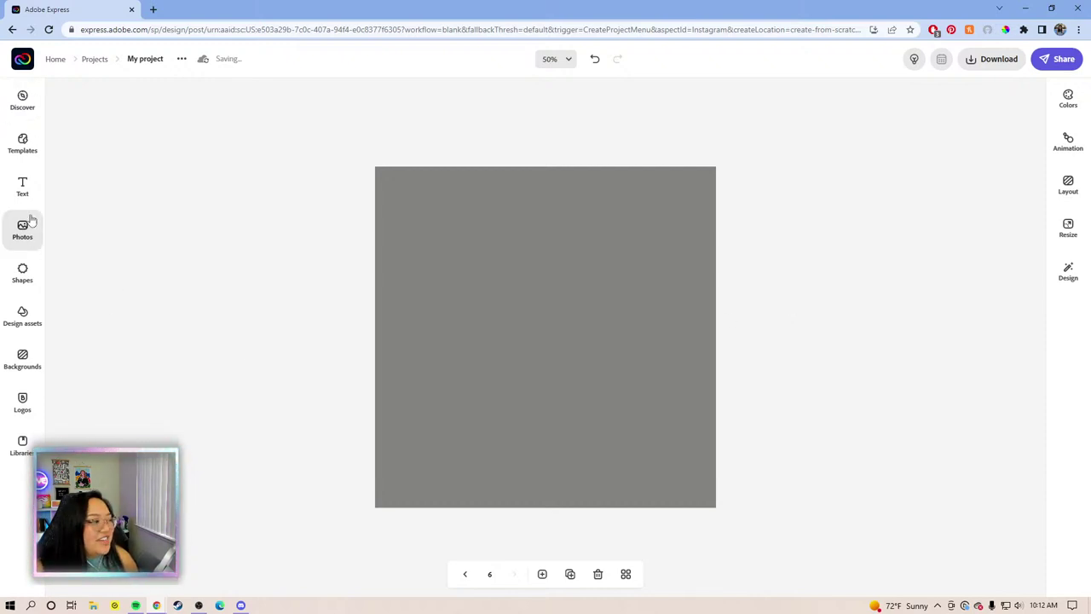
Add the arch from the basic circle shapes to the empty page
left_click(25, 273)
left_click(197, 127)
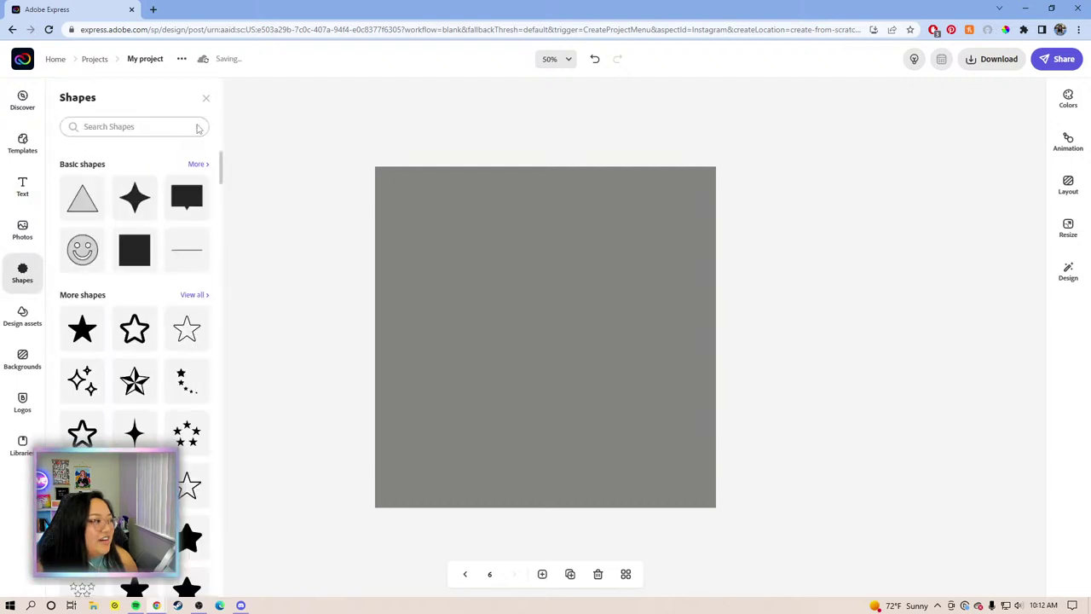
left_click(196, 165)
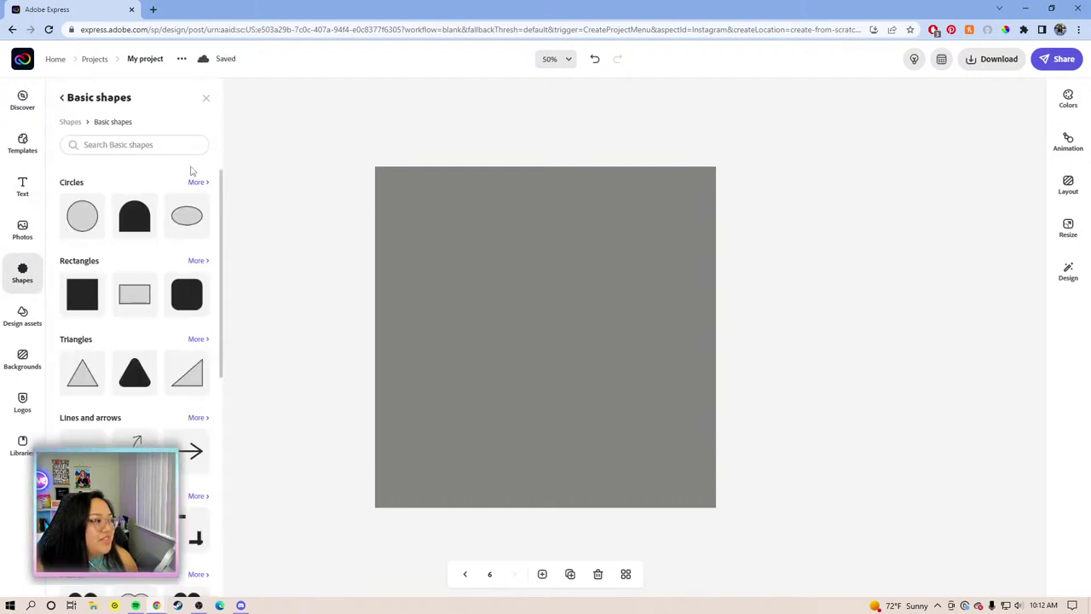
left_click(136, 216)
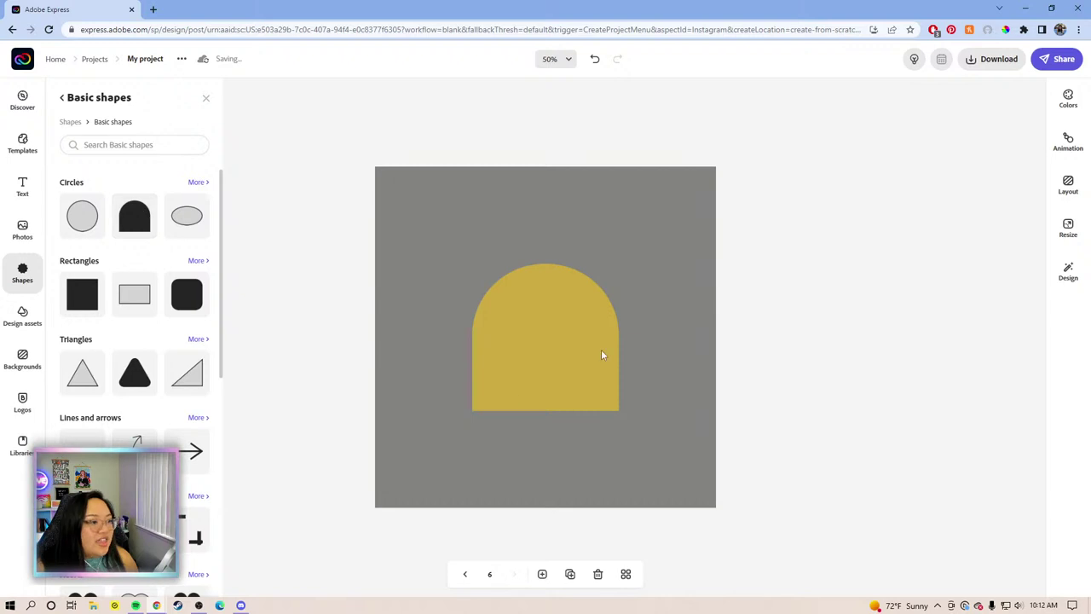
Stretch the arch taller and enlarge it to fill most of the page, positioned near the middle
left_click_drag(546, 327, 555, 421)
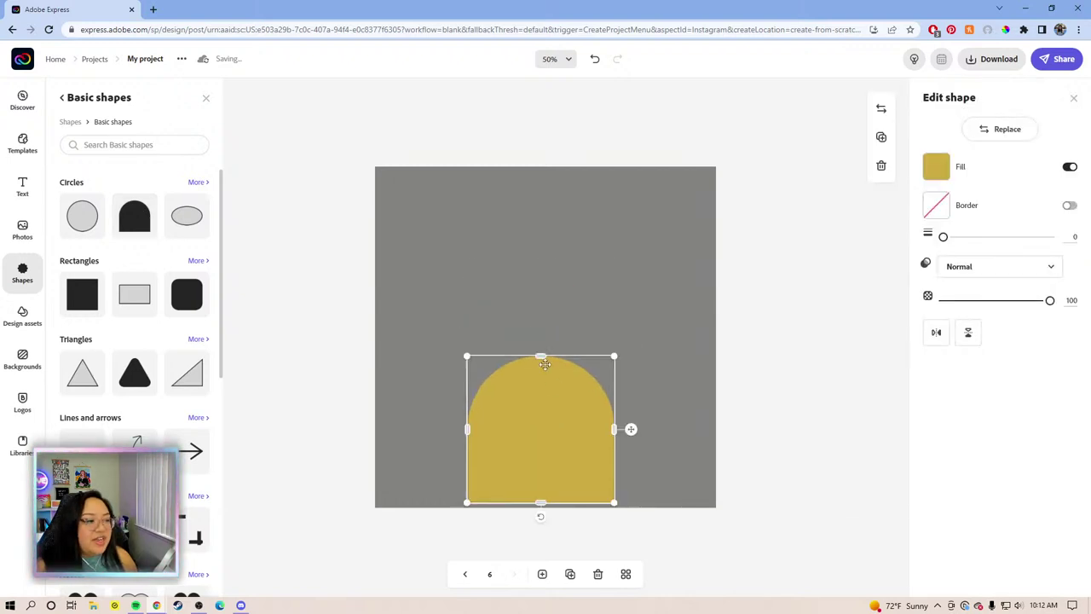
left_click_drag(541, 356, 540, 322)
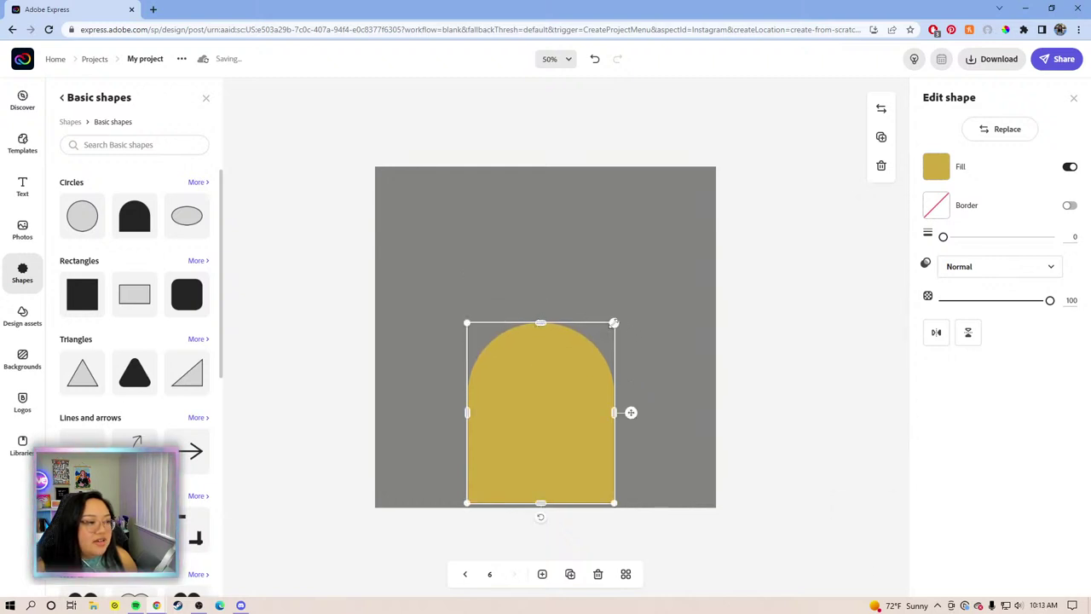
left_click_drag(614, 323, 707, 210)
left_click_drag(639, 284, 611, 261)
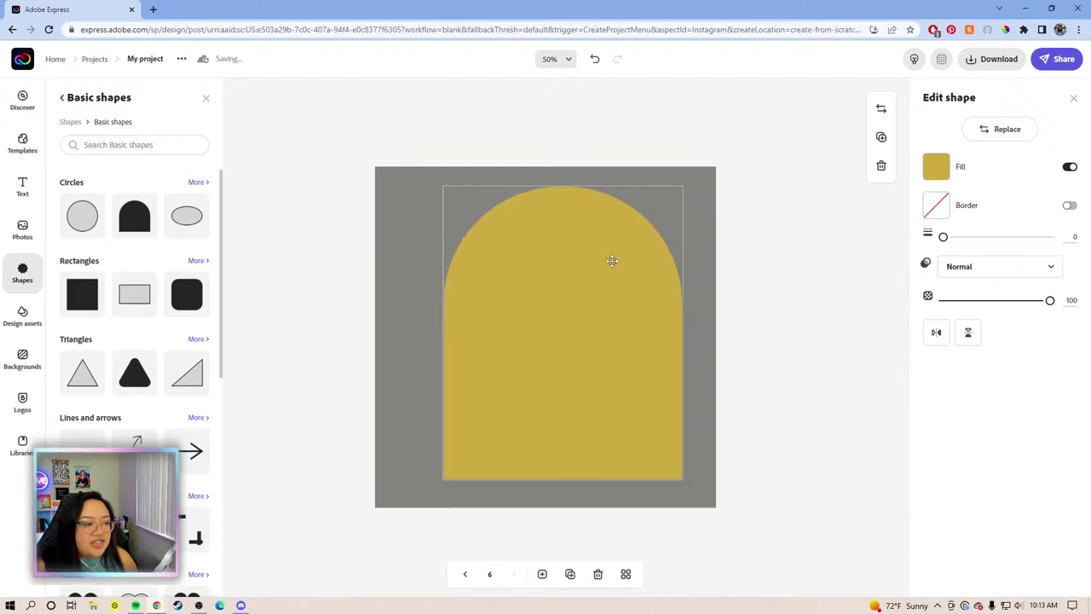
Turn on a white border for the arch, enlarge it slightly to a border width of 20, and center it on the page
left_click(1068, 208)
left_click(941, 207)
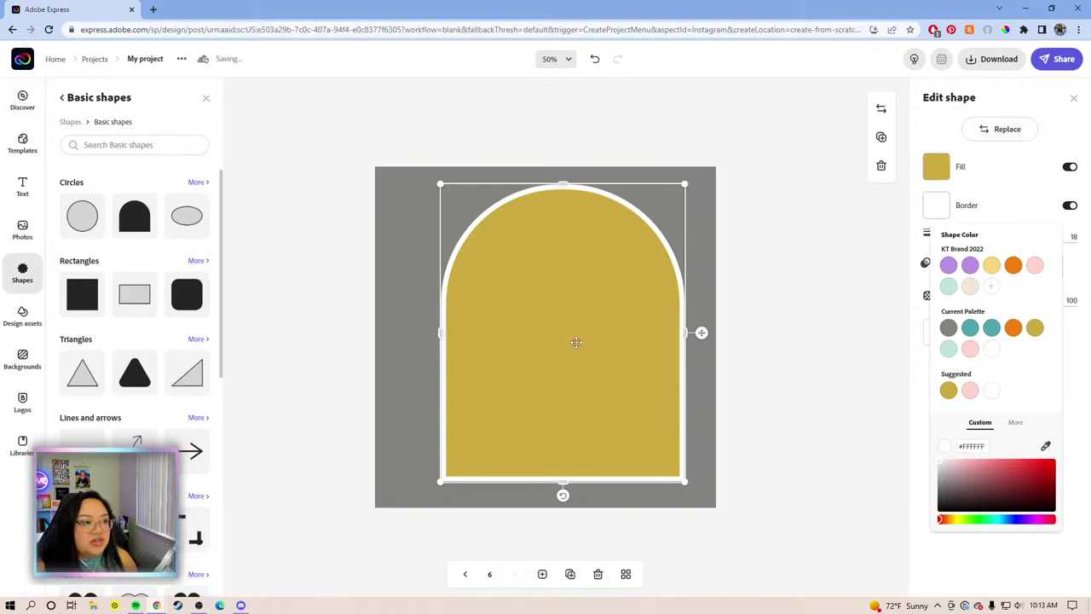
left_click_drag(560, 350, 522, 362)
left_click_drag(655, 208, 667, 175)
left_click_drag(562, 282, 570, 286)
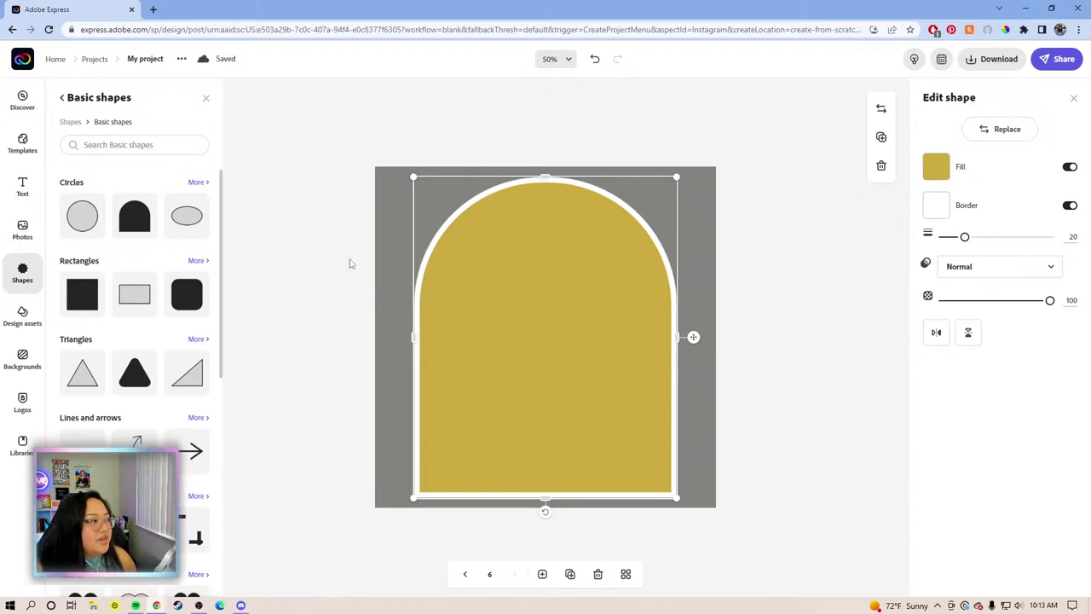
Add the "Nurturing Yourself Is Important" cactus phrase to the page and delete the mustard arch
left_click(68, 121)
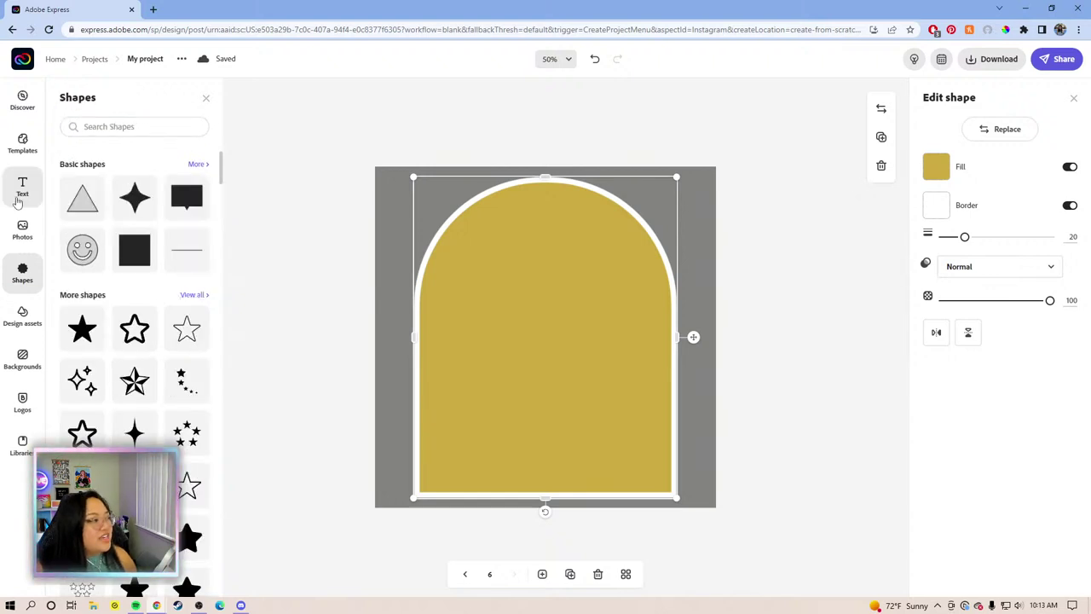
left_click(22, 189)
scroll(134, 346, "down", 5)
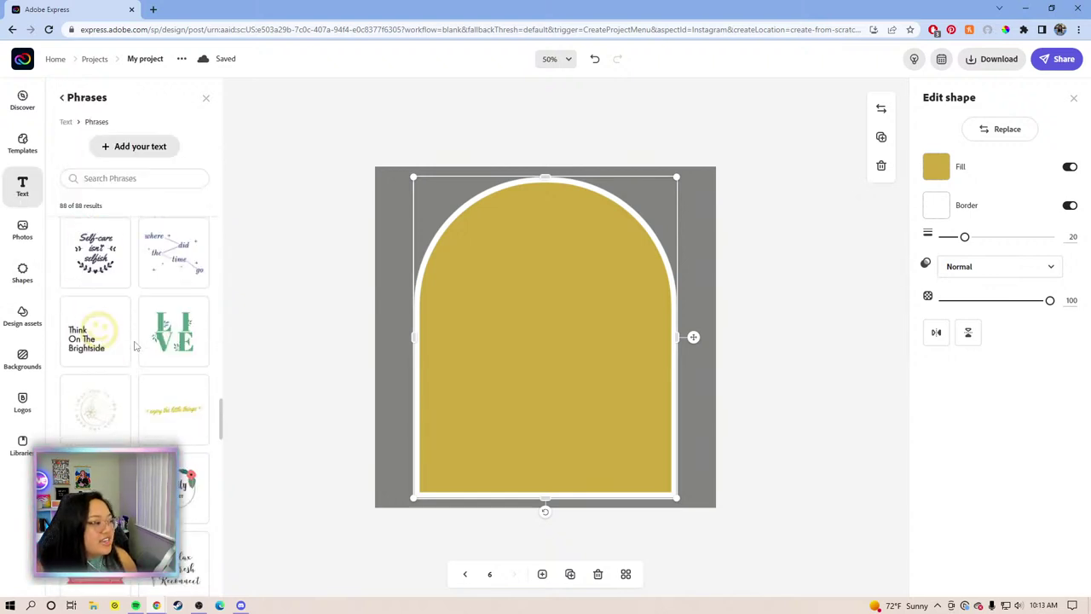
scroll(127, 329, "up", 8)
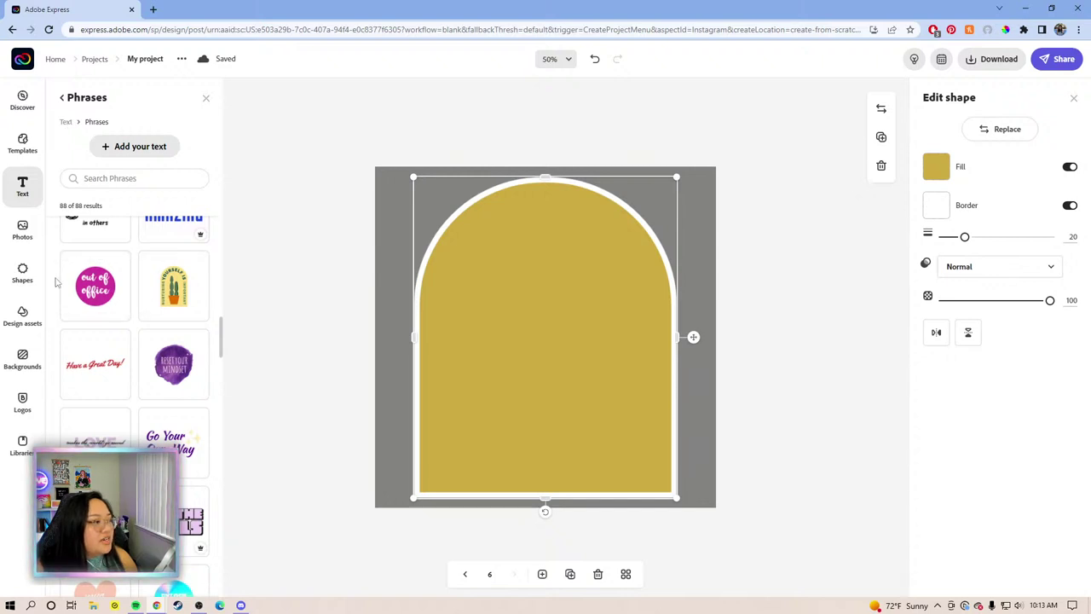
left_click(174, 289)
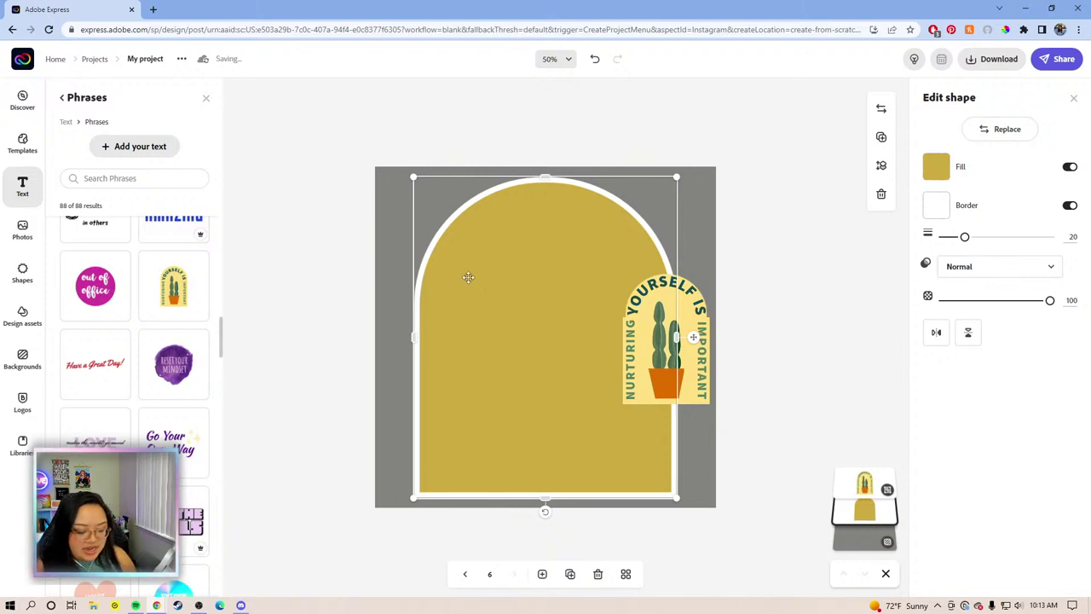
left_click(746, 411)
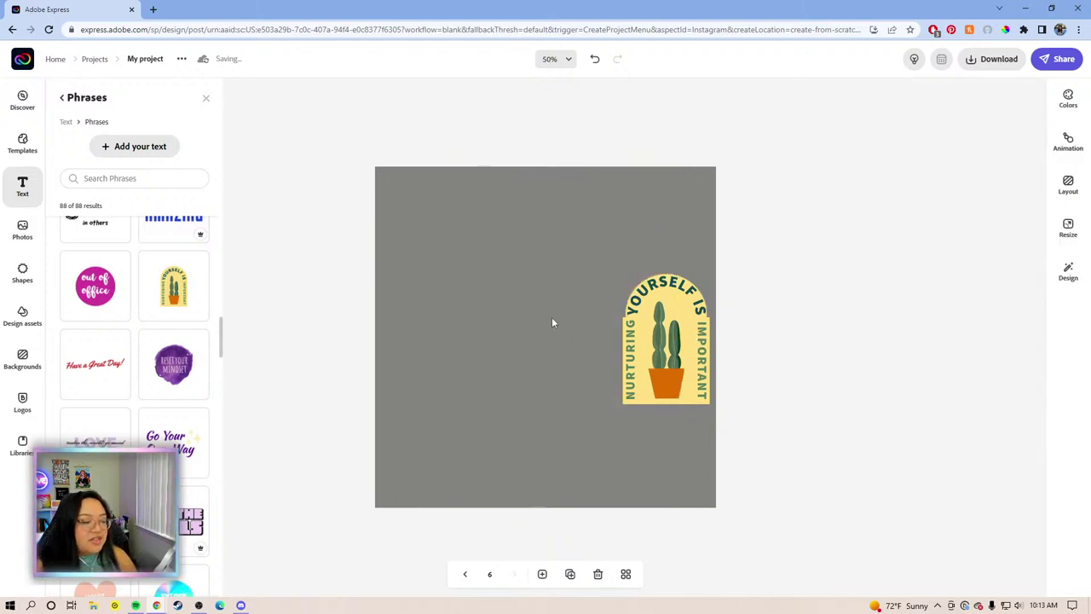
Enlarge the cactus phrase group to nearly the full page height and center it on the page
left_click_drag(775, 442, 504, 251)
left_click_drag(651, 351, 460, 436)
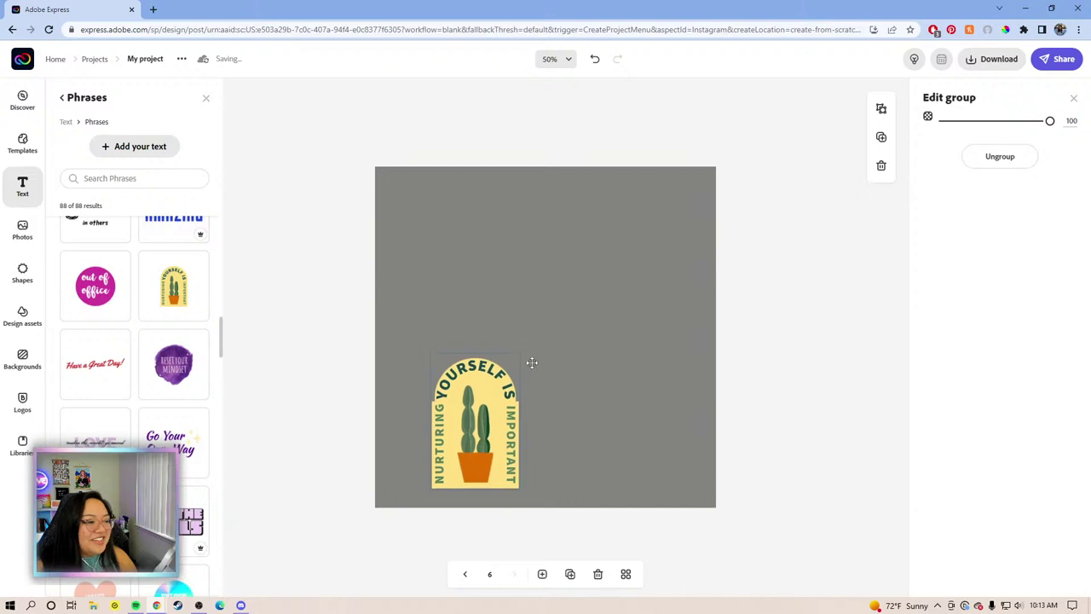
left_click_drag(520, 352, 693, 189)
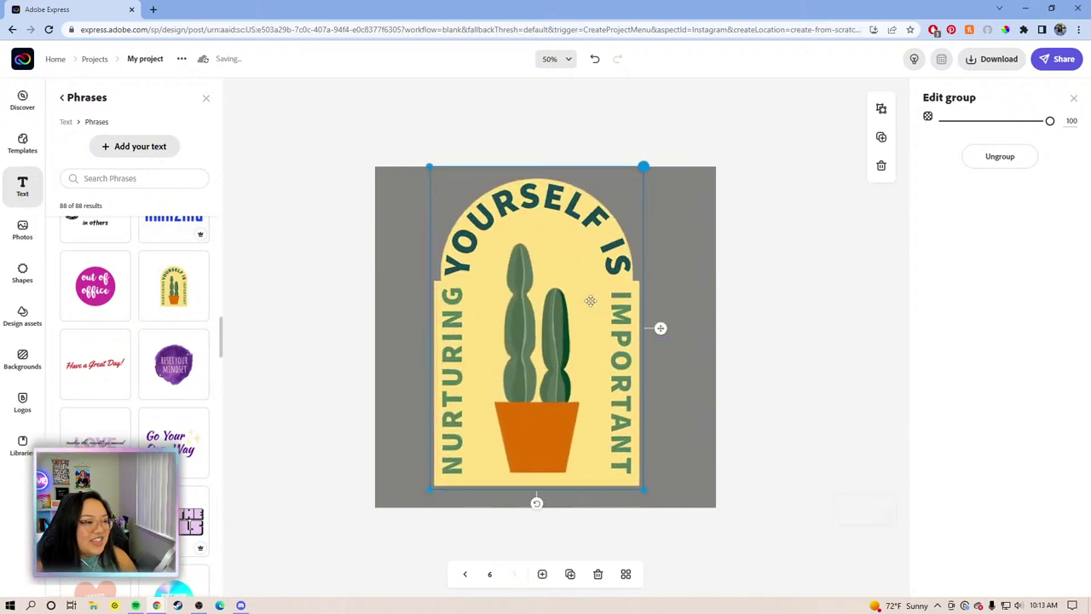
left_click_drag(587, 299, 600, 302)
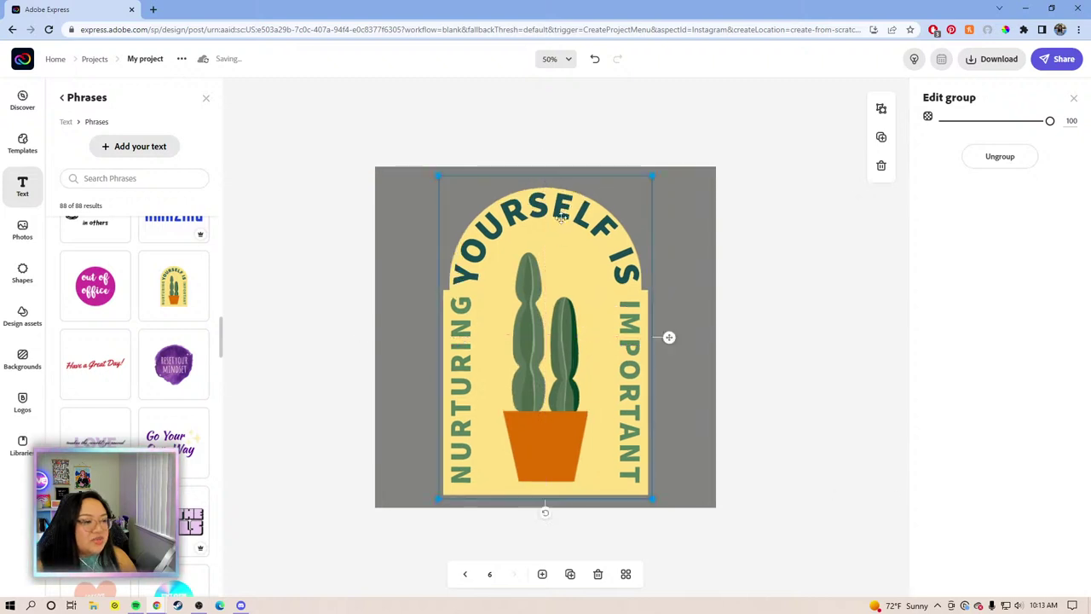
Ungroup the cactus phrase and delete its yellow circle, ring and square, keeping only the lettering and the potted cactus
left_click(1026, 161)
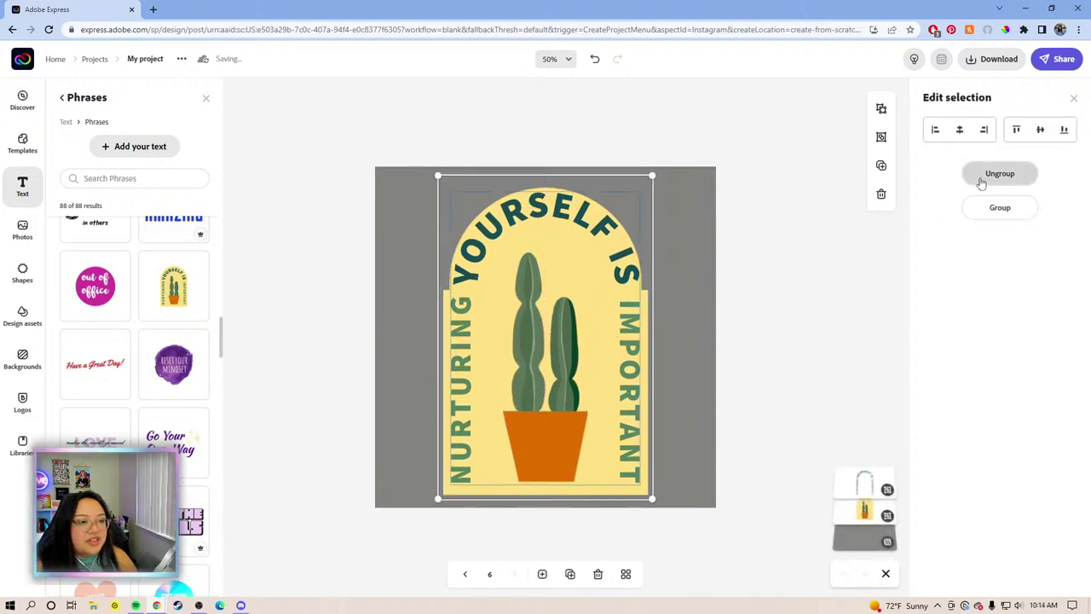
left_click(655, 304)
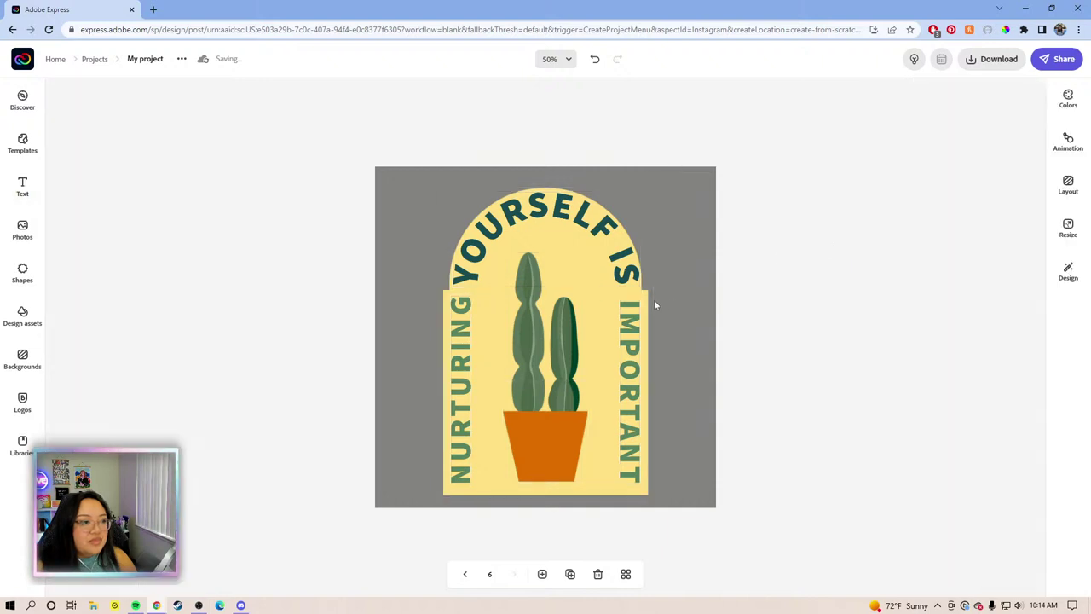
left_click(591, 282)
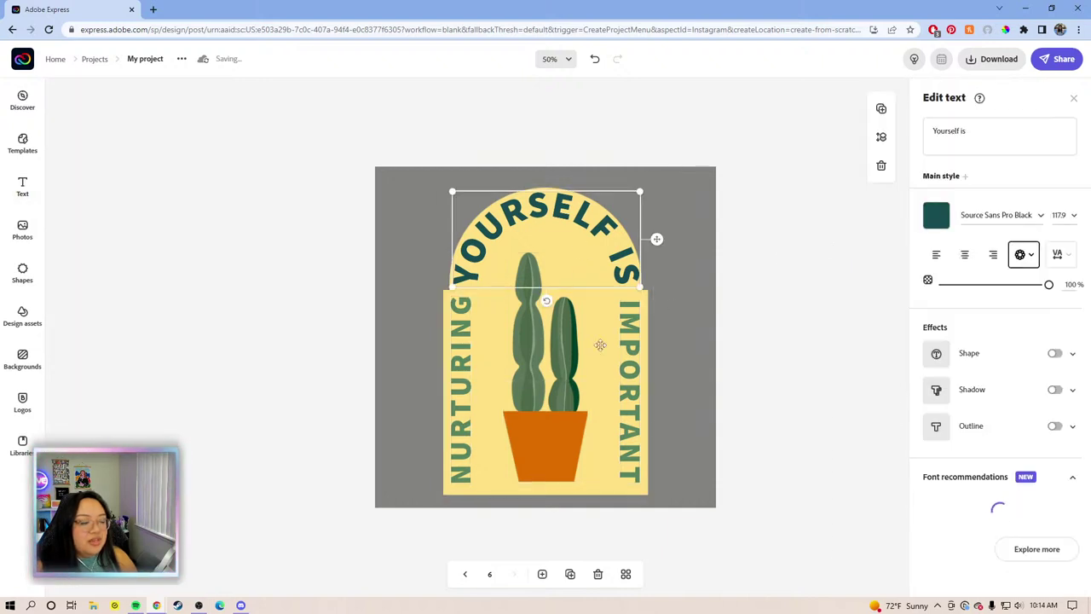
left_click(867, 506)
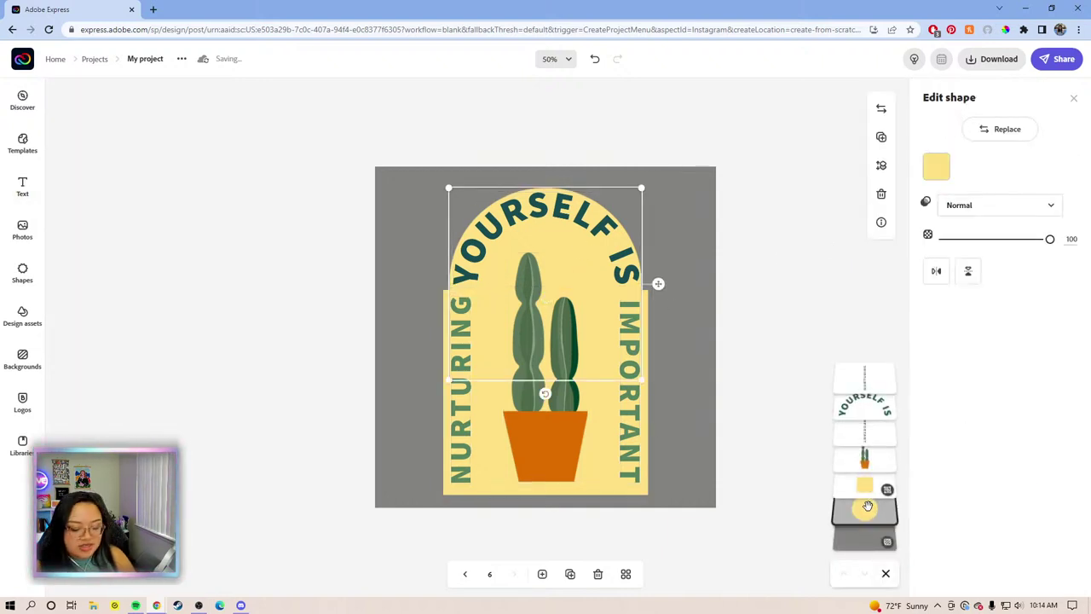
key("Delete")
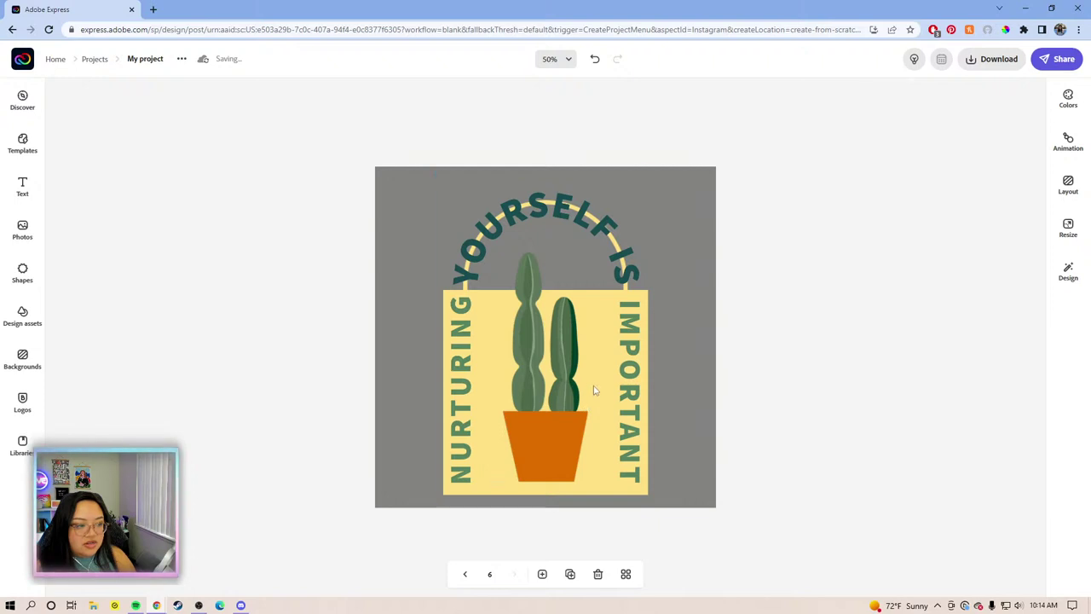
left_click(594, 390)
key("Escape")
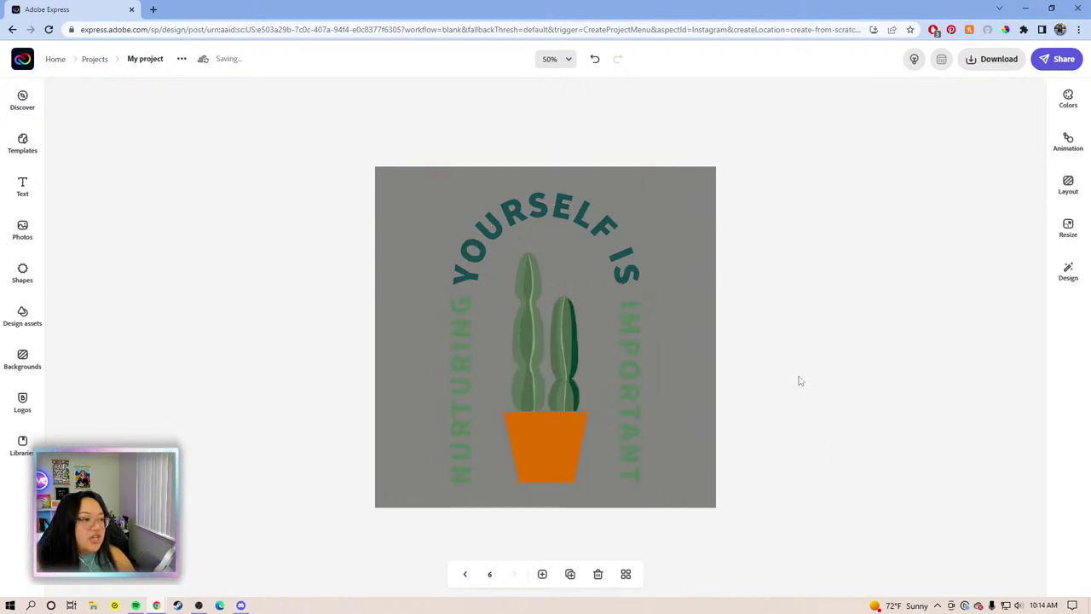
Add the arch from the basic circle shapes and move it to the lower left of the page
left_click(34, 281)
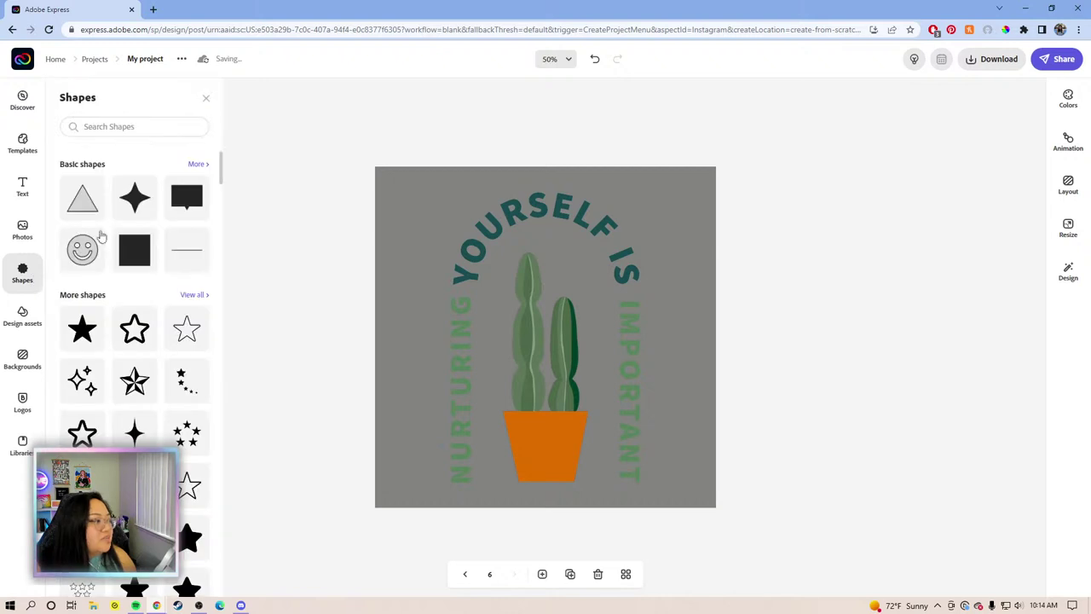
left_click(196, 165)
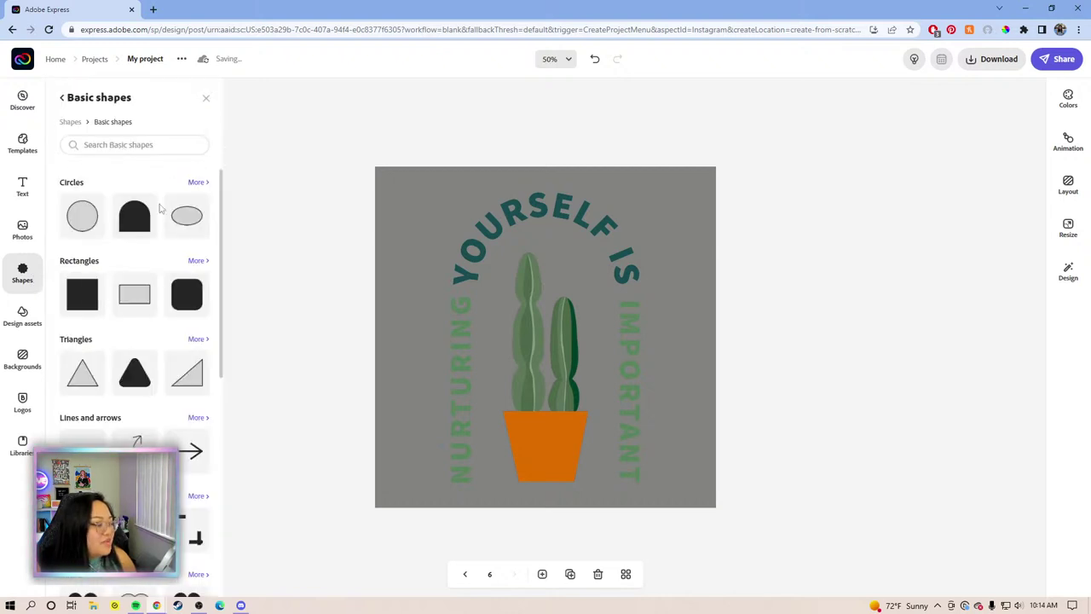
left_click(134, 215)
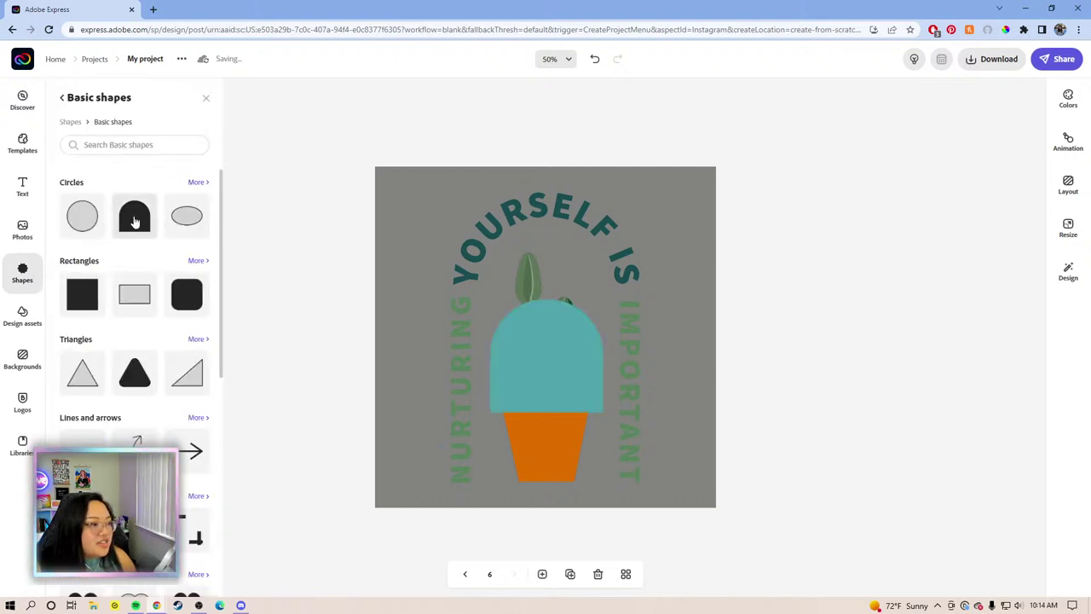
left_click(542, 363)
left_click_drag(542, 363, 480, 438)
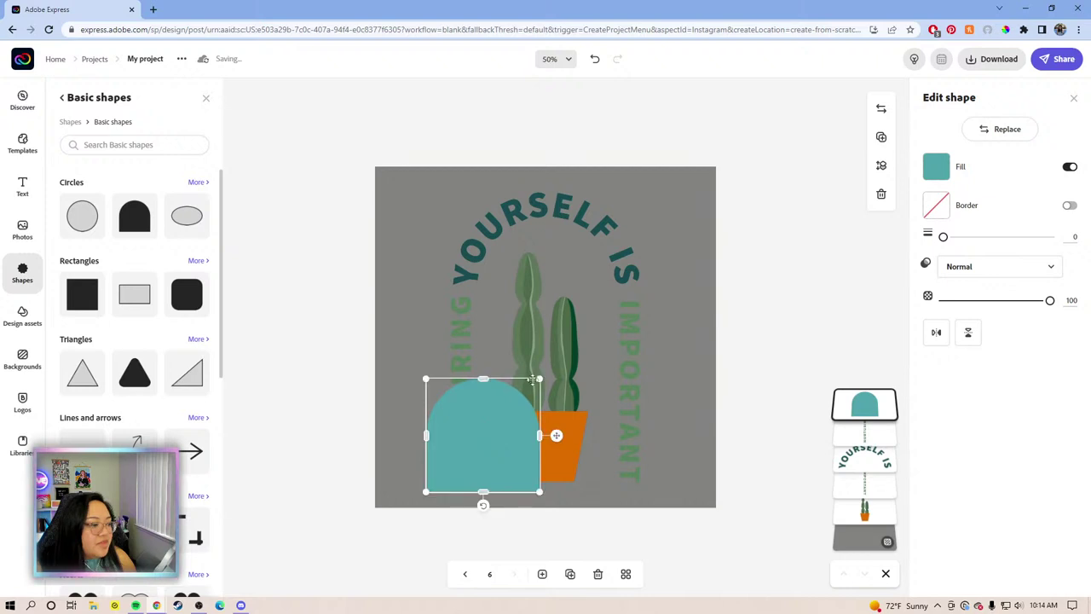
Stretch and enlarge the teal arch to nearly fill the page height, and layer it behind the cactus and lettering
left_click_drag(538, 378, 538, 378)
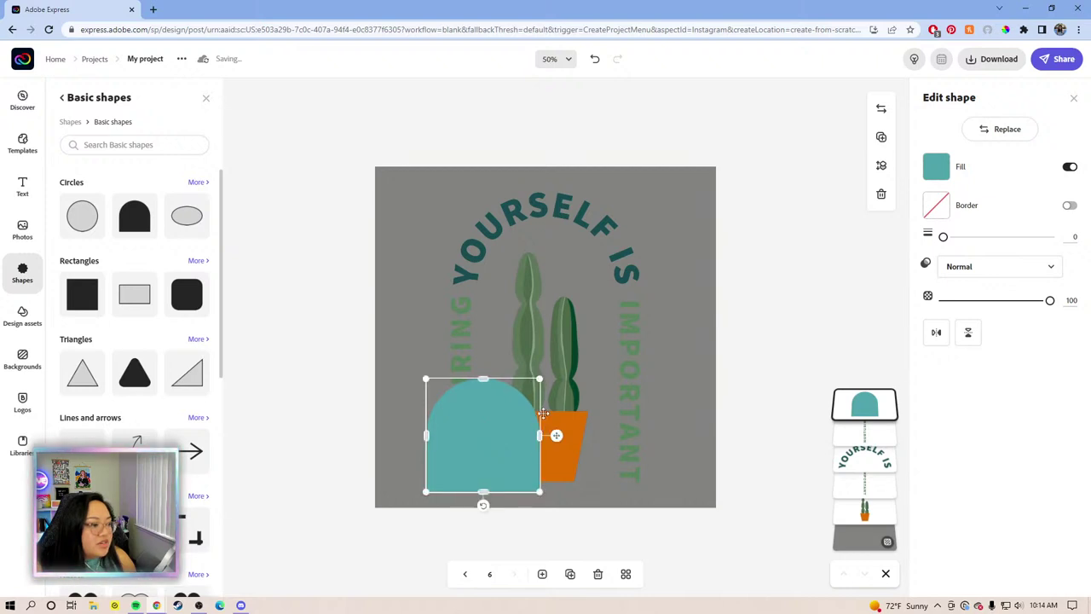
left_click_drag(539, 377, 559, 358)
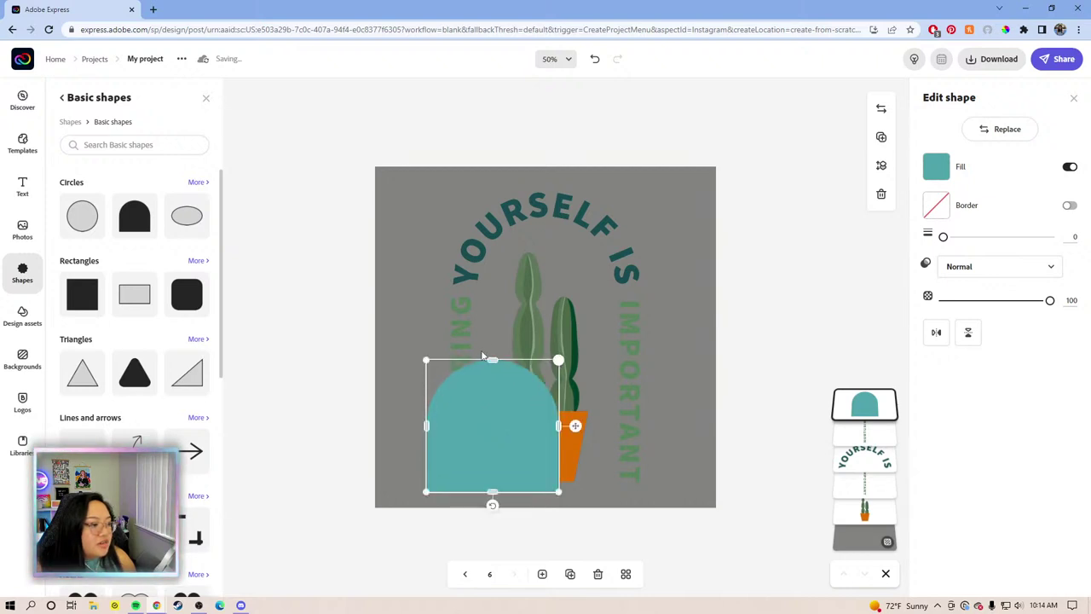
left_click_drag(492, 358, 492, 318)
left_click_drag(559, 318, 710, 181)
left_click_drag(841, 406, 862, 511)
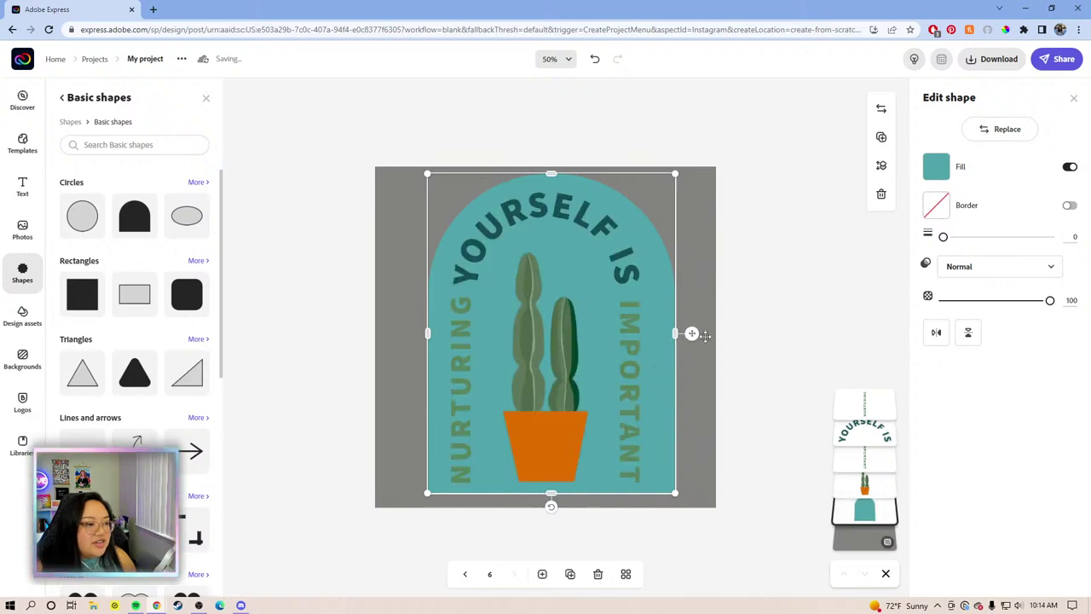
Fine-tune the teal arch's size and center it horizontally behind the cactus and lettering
left_click_drag(692, 332, 689, 339)
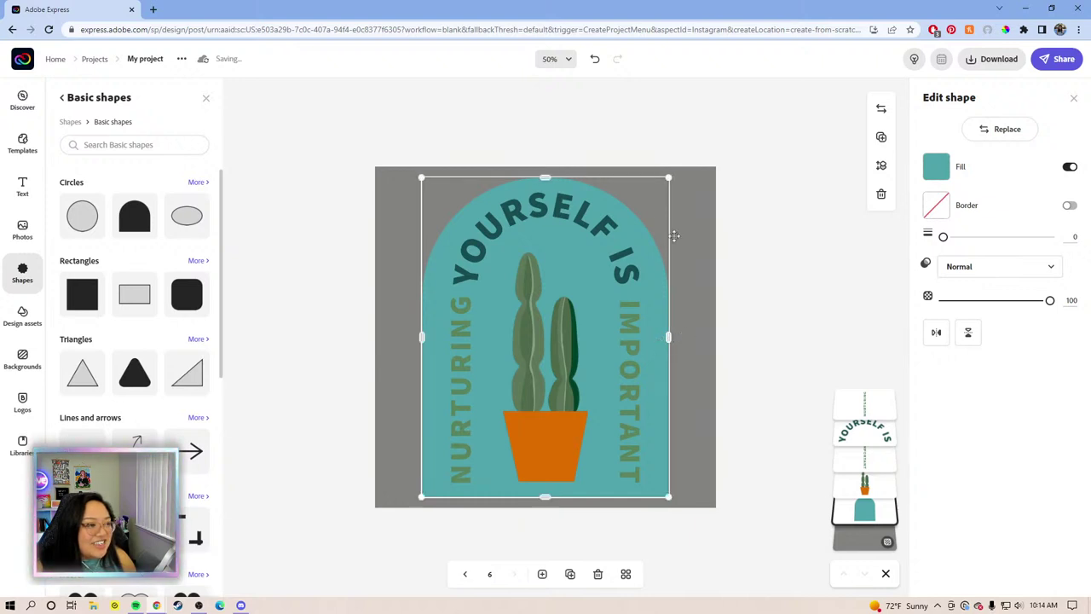
left_click_drag(544, 178, 543, 171)
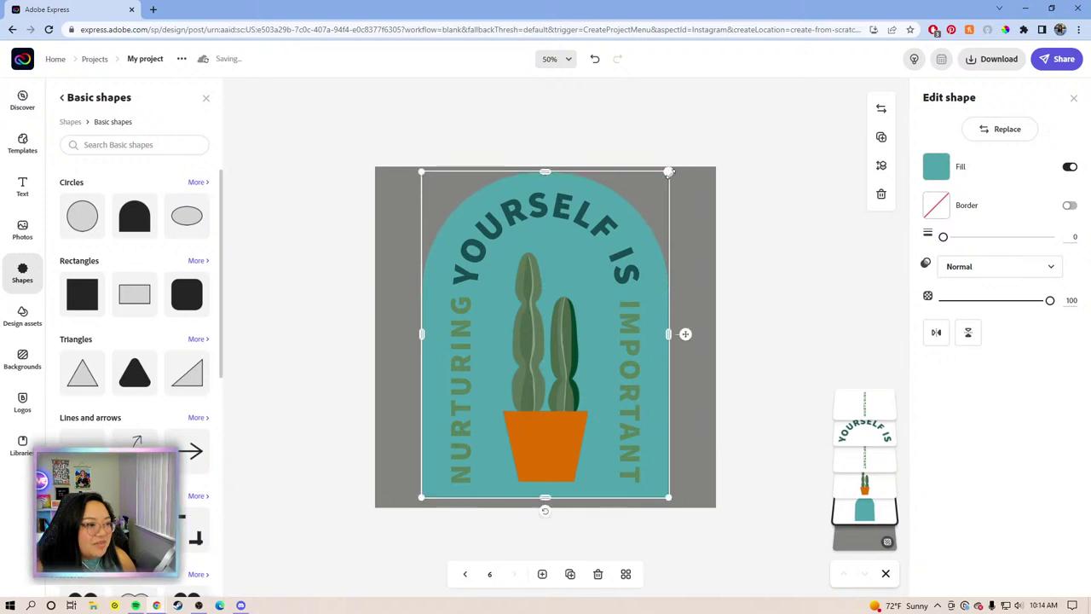
left_click_drag(670, 171, 633, 187)
key("ctrl+z")
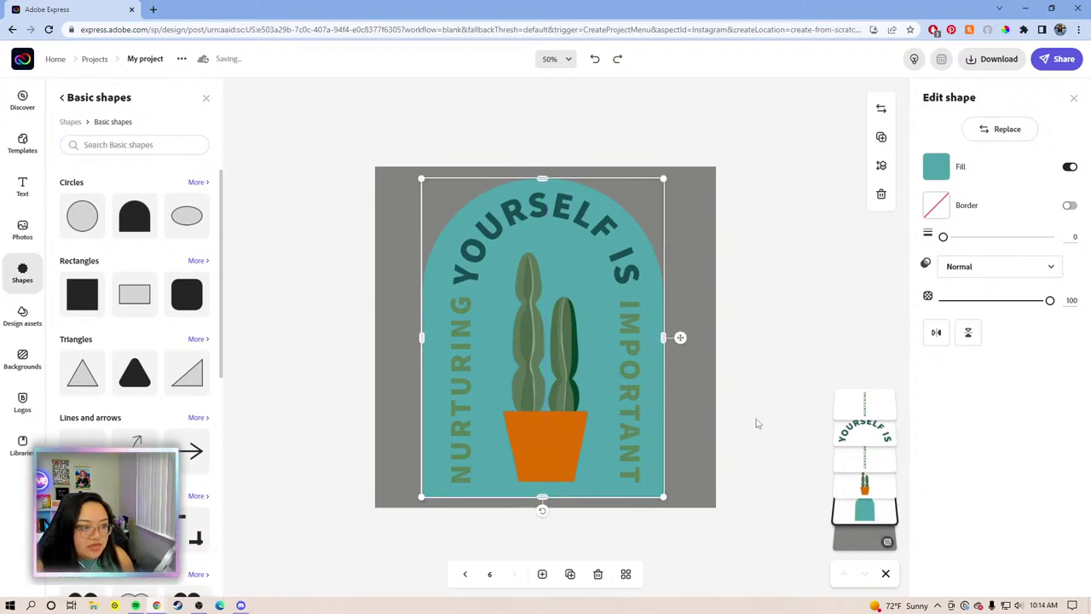
left_click_drag(679, 337, 682, 335)
key("ctrl+z")
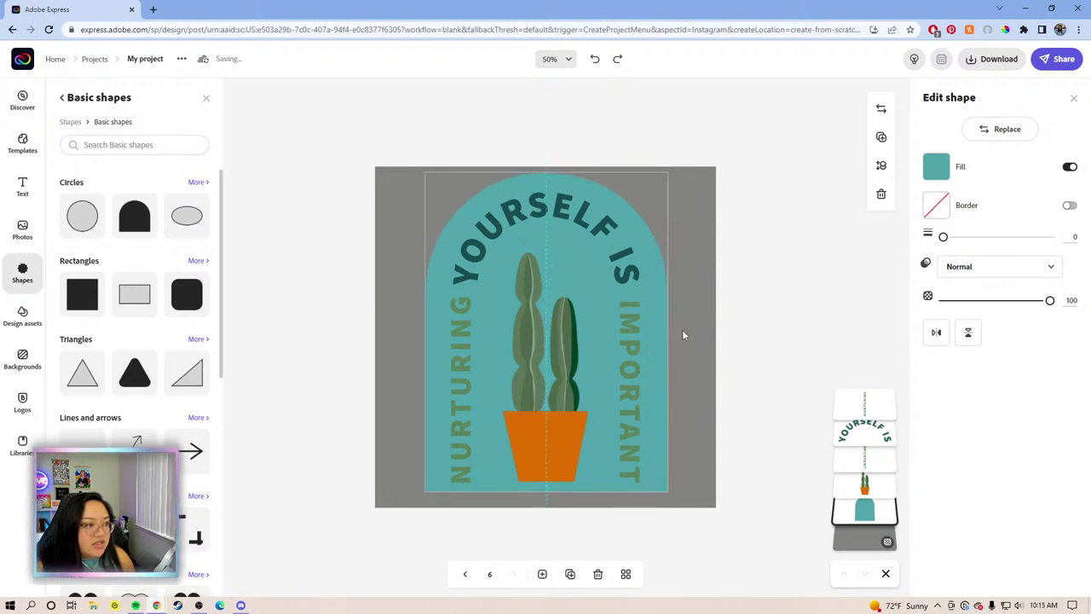
left_click_drag(683, 334, 682, 332)
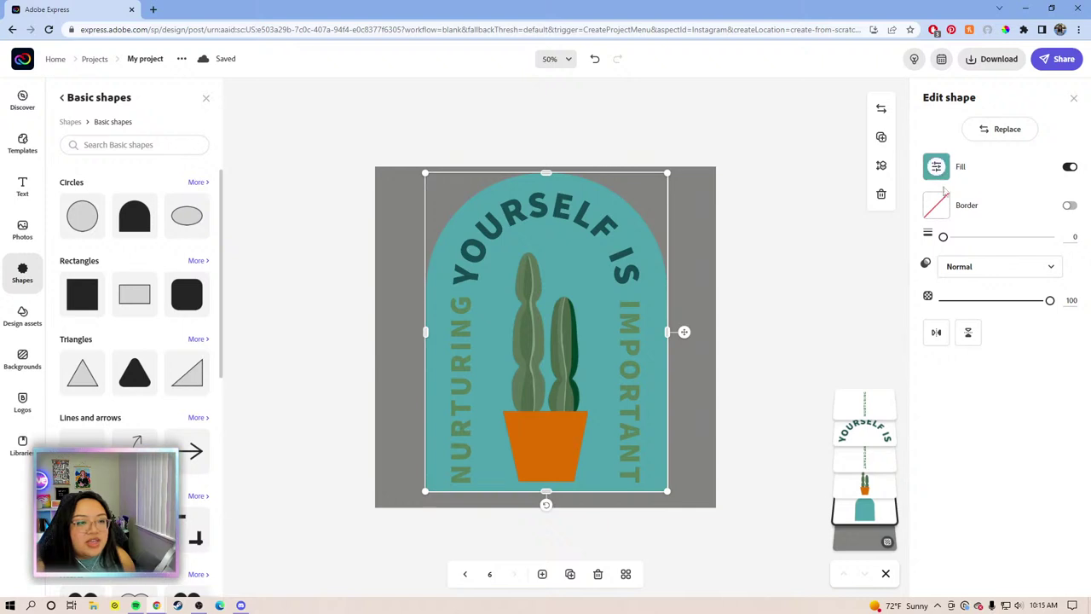
Turn on a white border for the teal arch and extend its bottom edge slightly toward the page's lower edge
left_click(1069, 205)
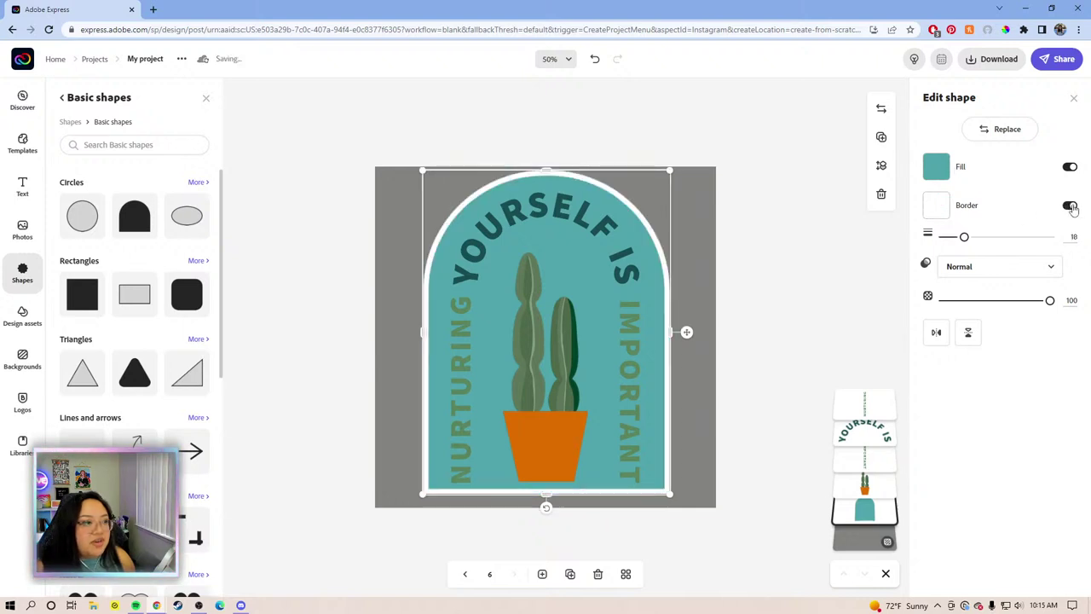
left_click(807, 257)
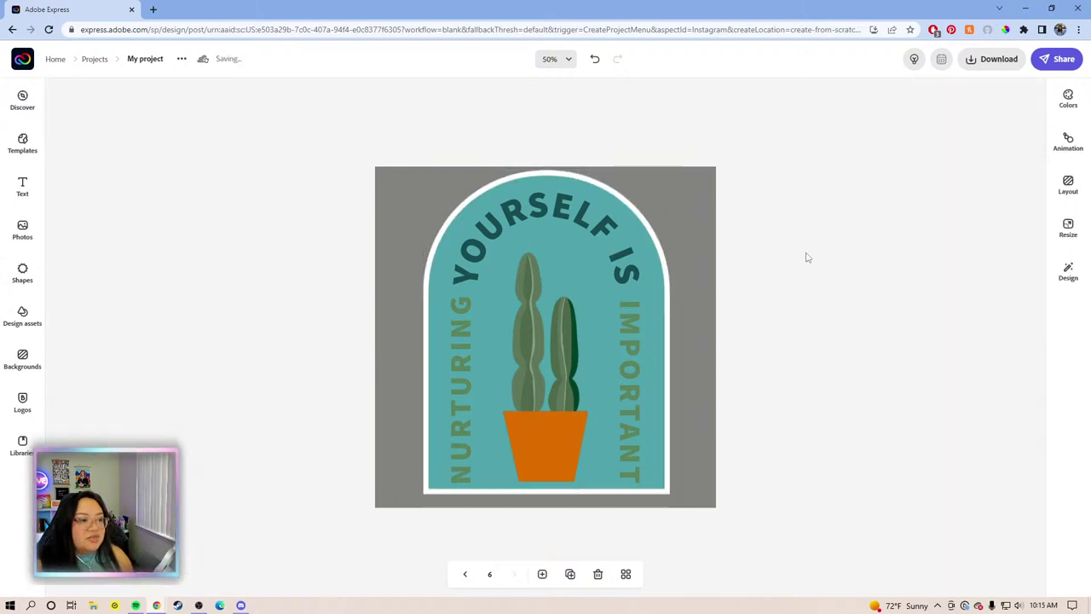
left_click(597, 488)
left_click_drag(546, 493, 547, 508)
left_click(788, 316)
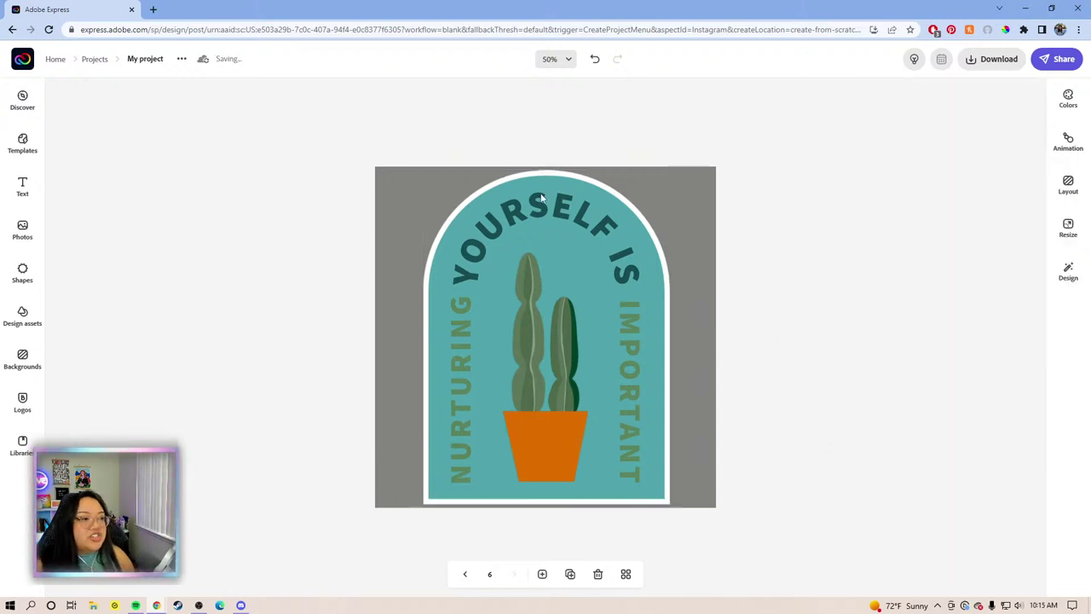
Replace the vertical word "Nurturing" beside the cactus with "YOU ARE"
left_click(464, 385)
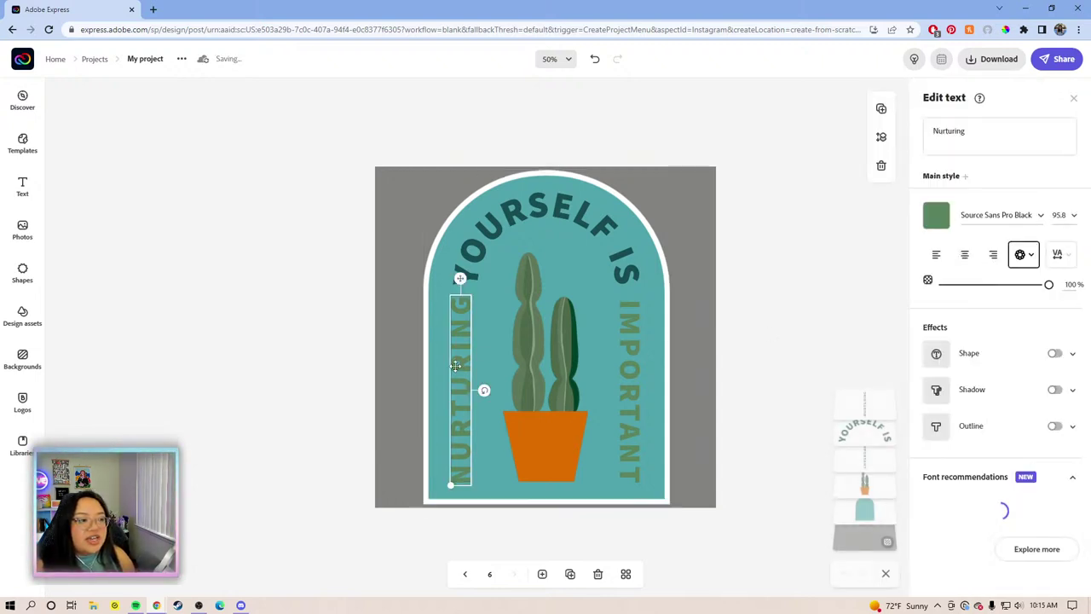
left_click(988, 144)
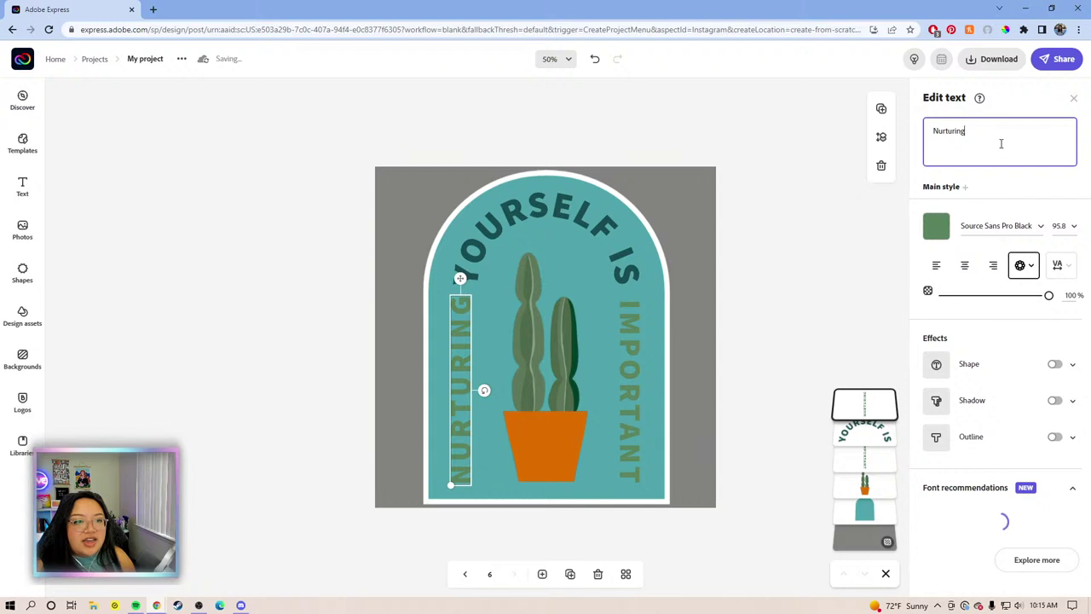
left_click_drag(1001, 143, 935, 136)
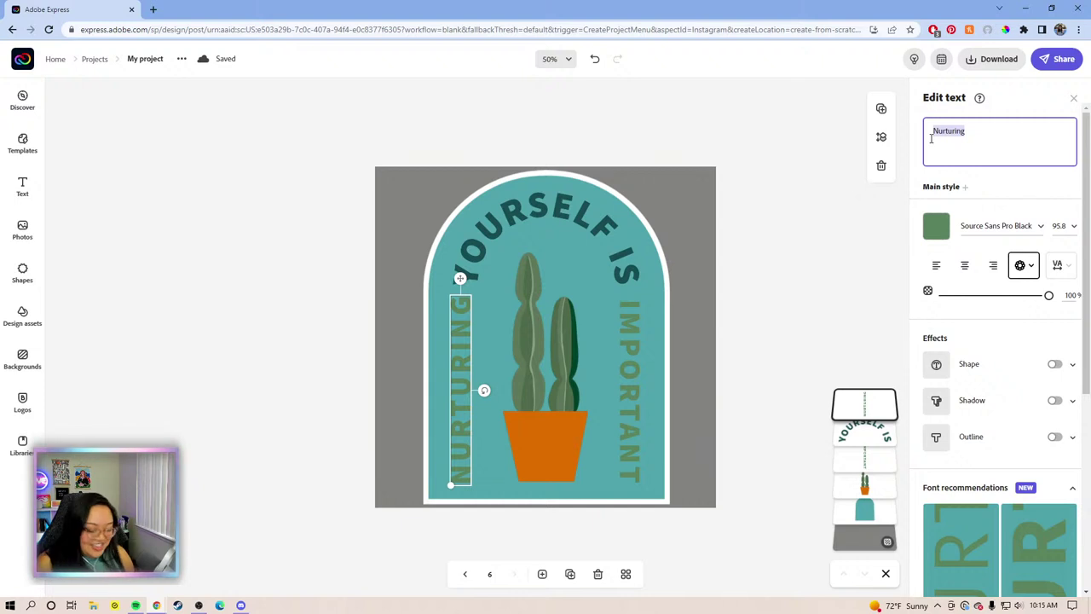
type("Y")
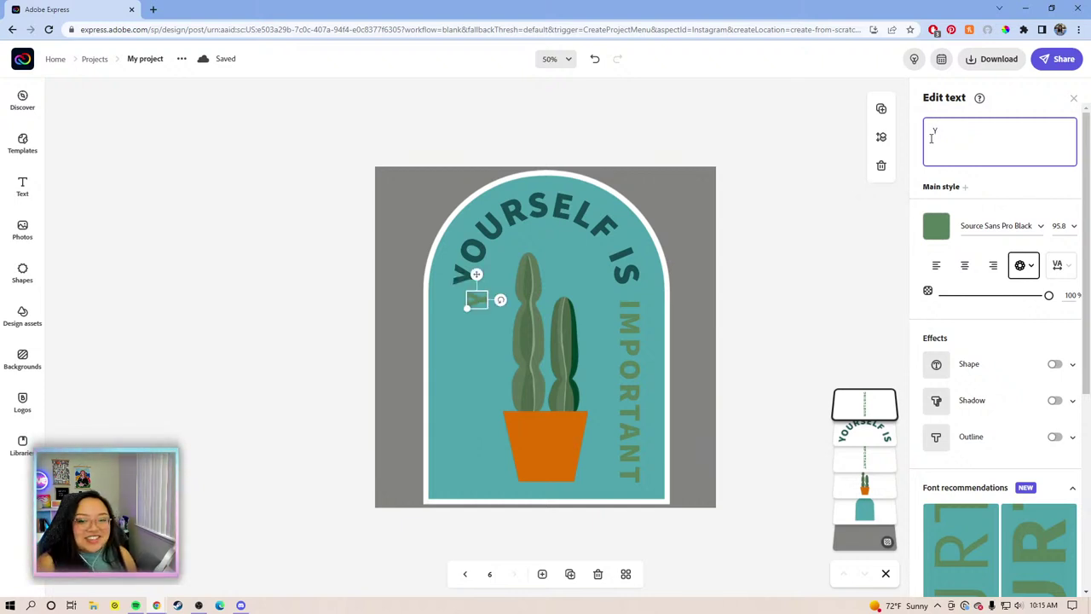
type("OU")
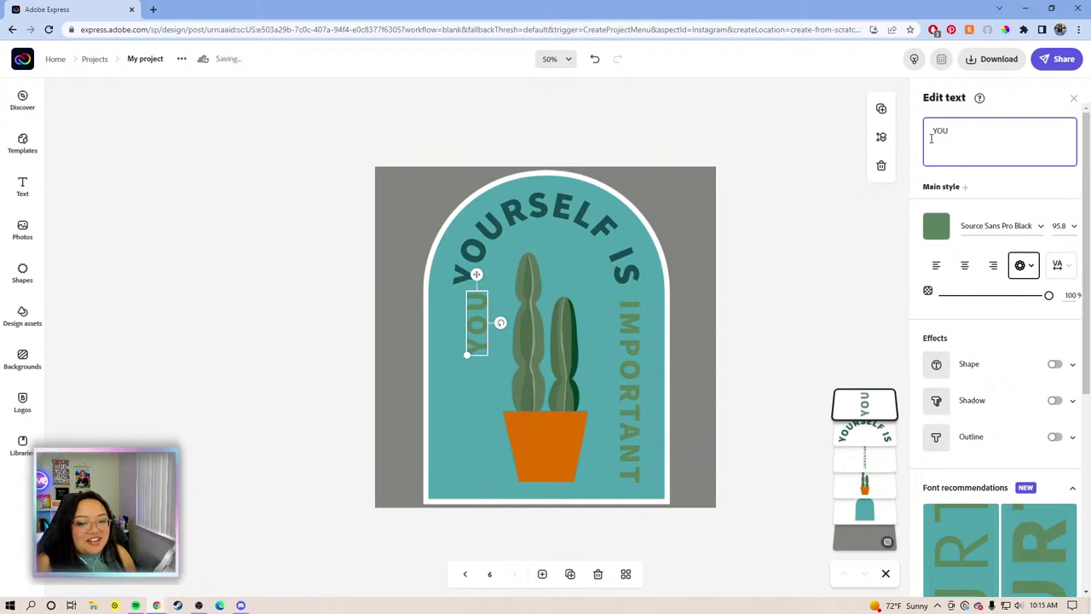
type("ARE")
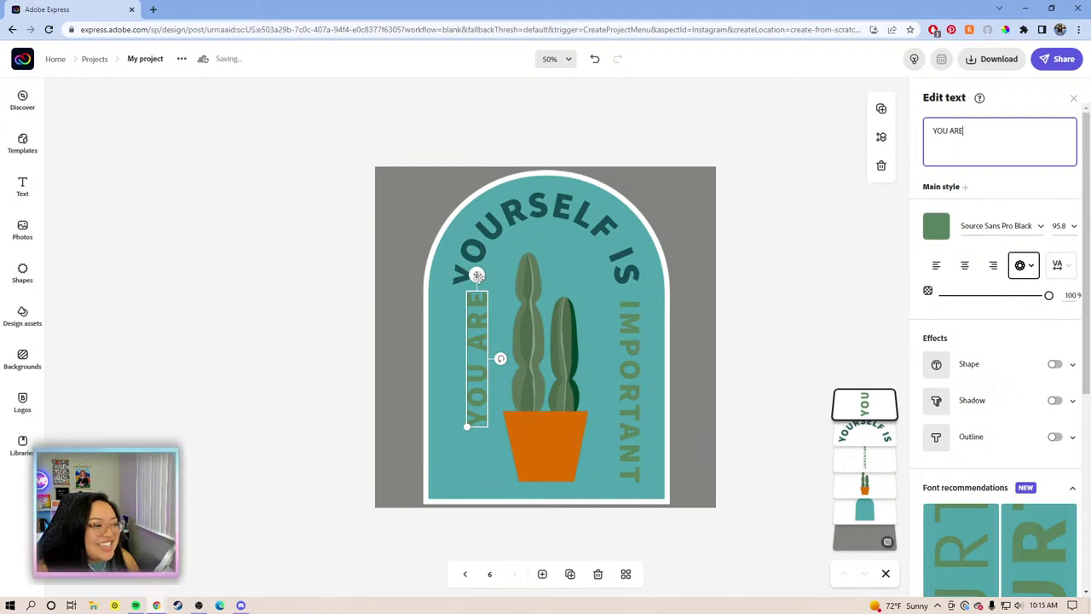
Move the vertical "YOU ARE" outward under the start of the curved lettering, and replace the curved wording with "YOUR OWN SECRET"
left_click_drag(473, 275, 467, 291)
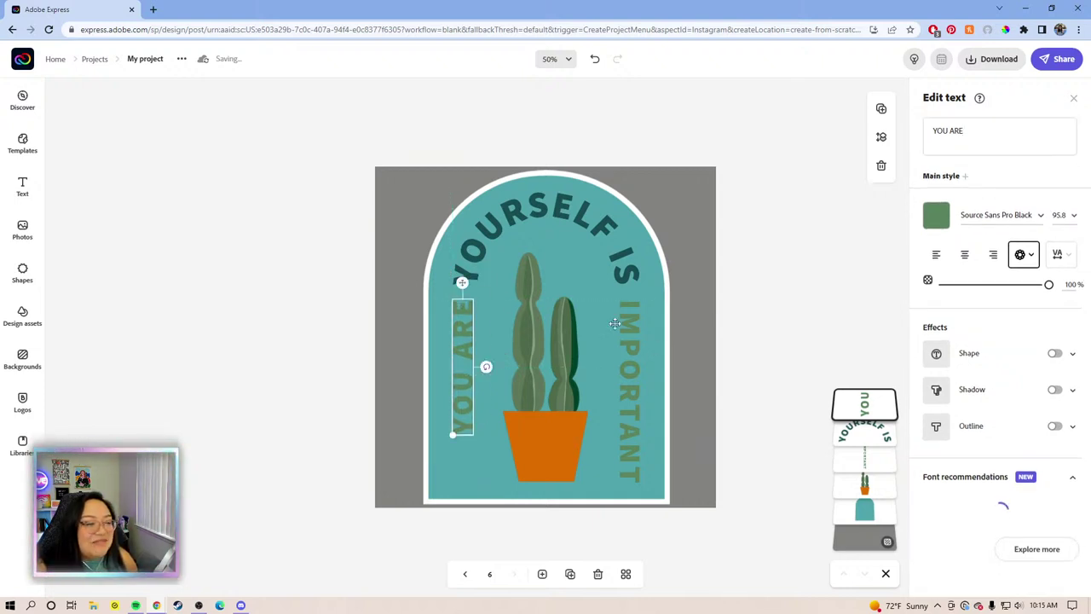
left_click(617, 239)
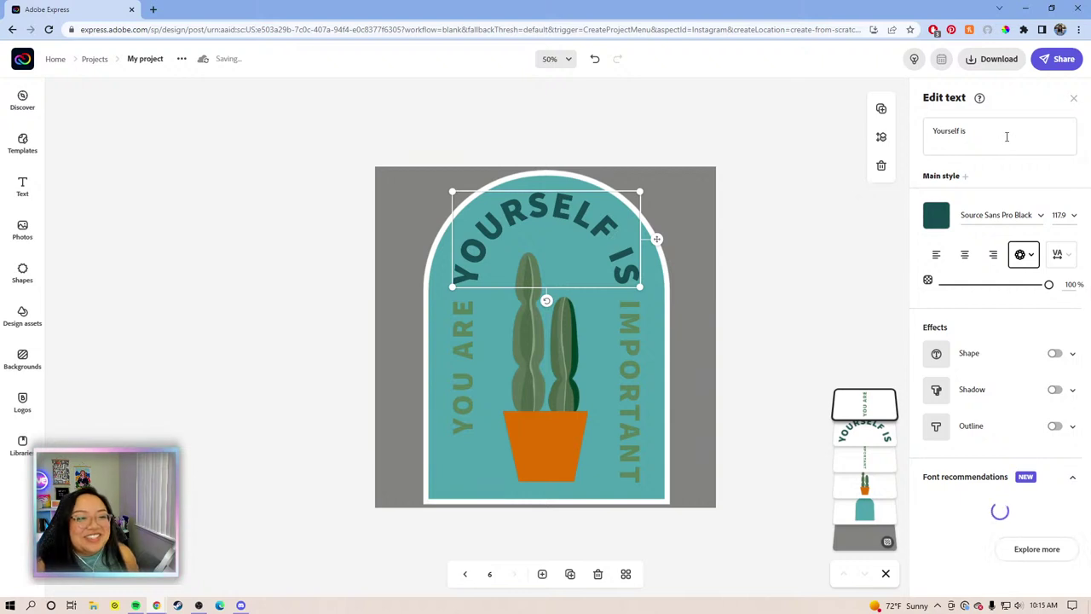
left_click_drag(1003, 133, 926, 132)
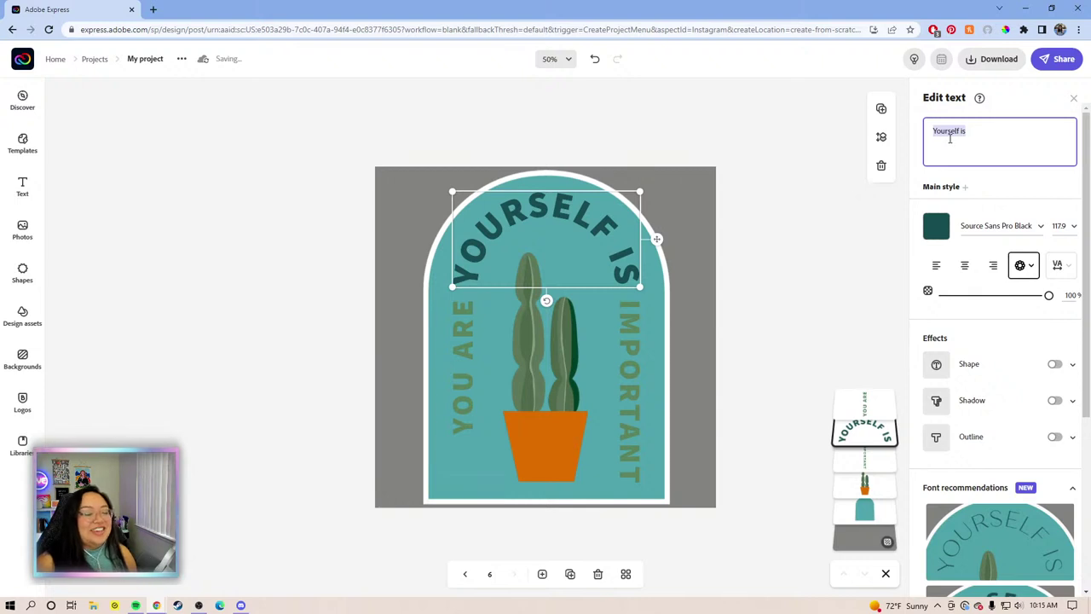
type("YOU")
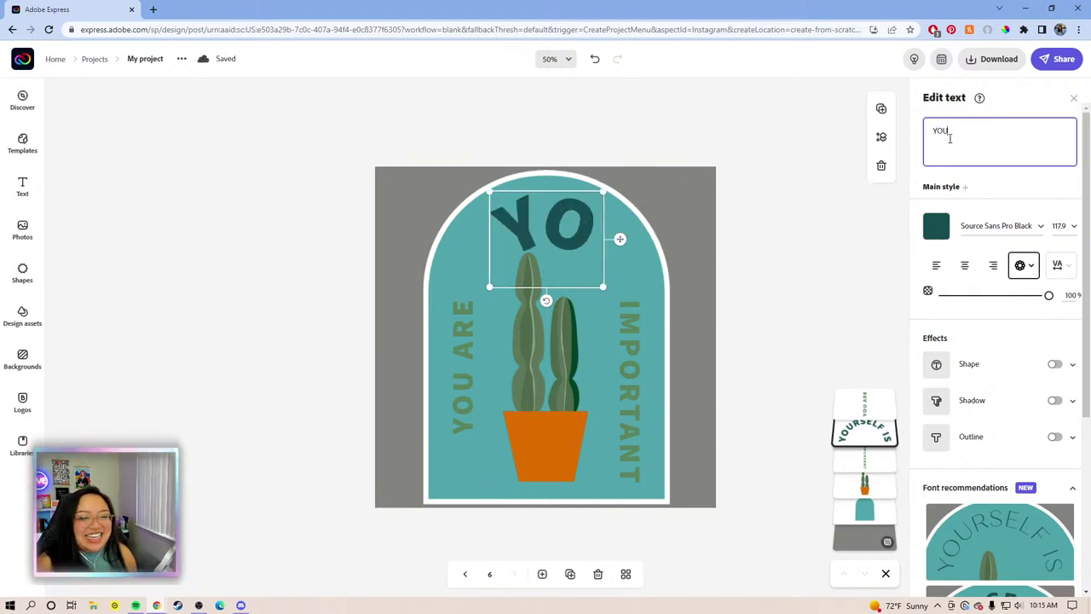
type("R OW")
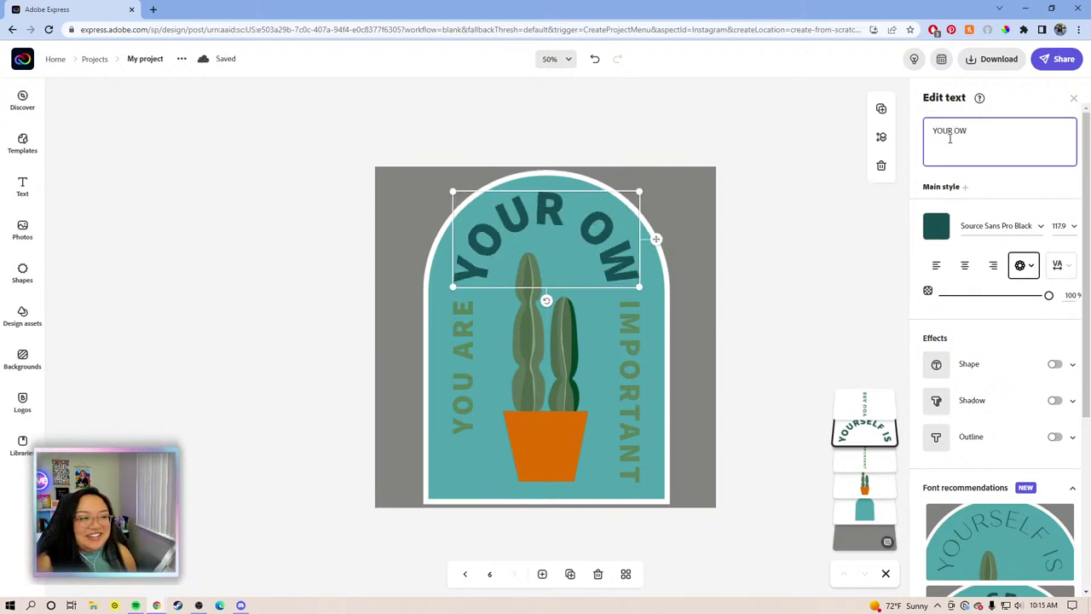
type("N SECRE")
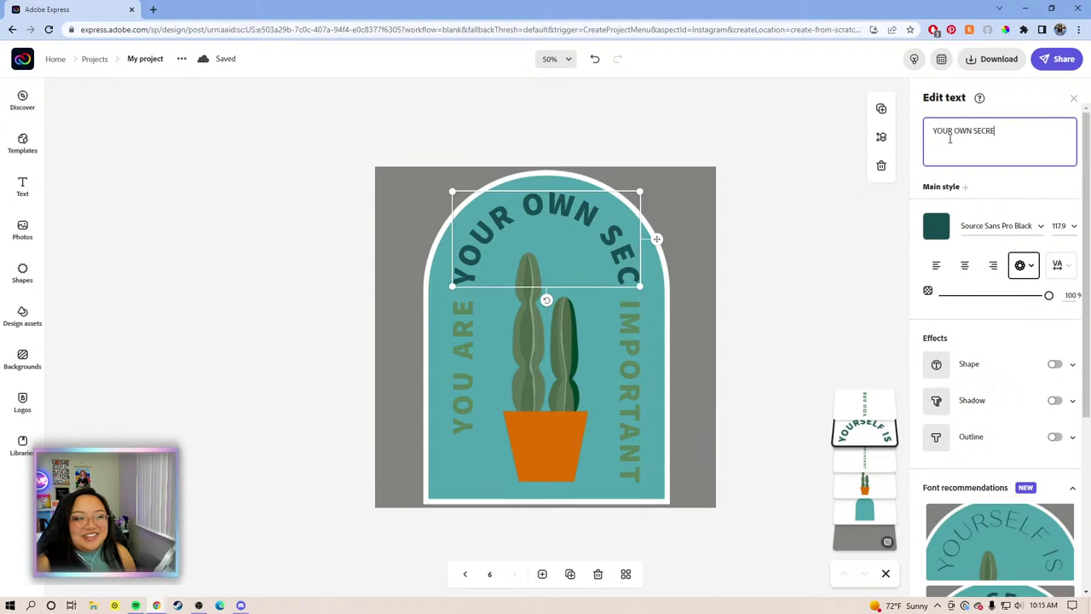
type("T")
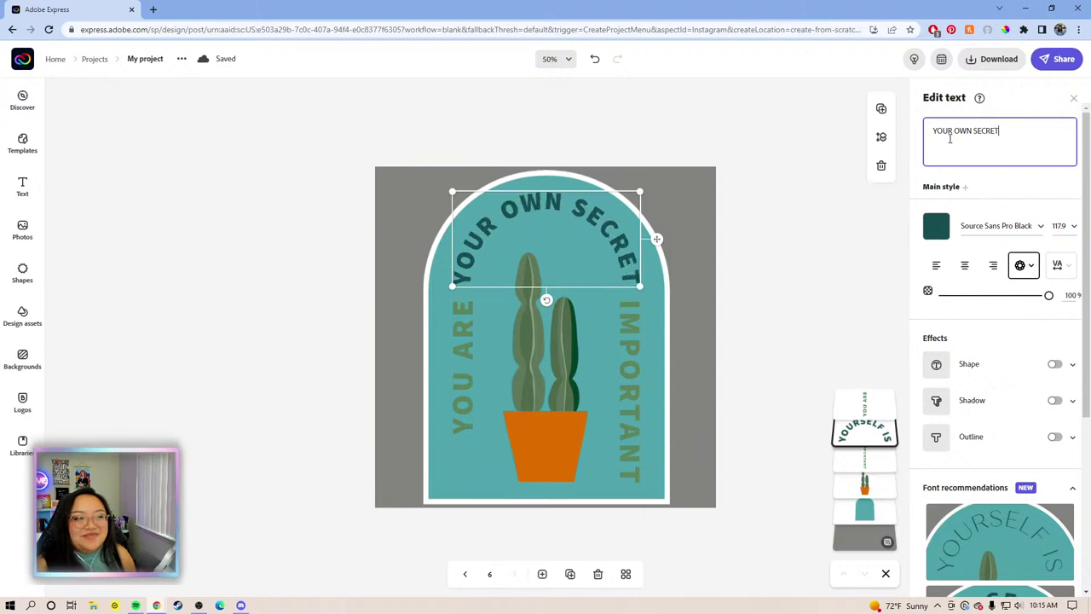
Select the vertical word "IMPORTANT" beside the cactus
left_click(626, 358)
left_click(627, 358)
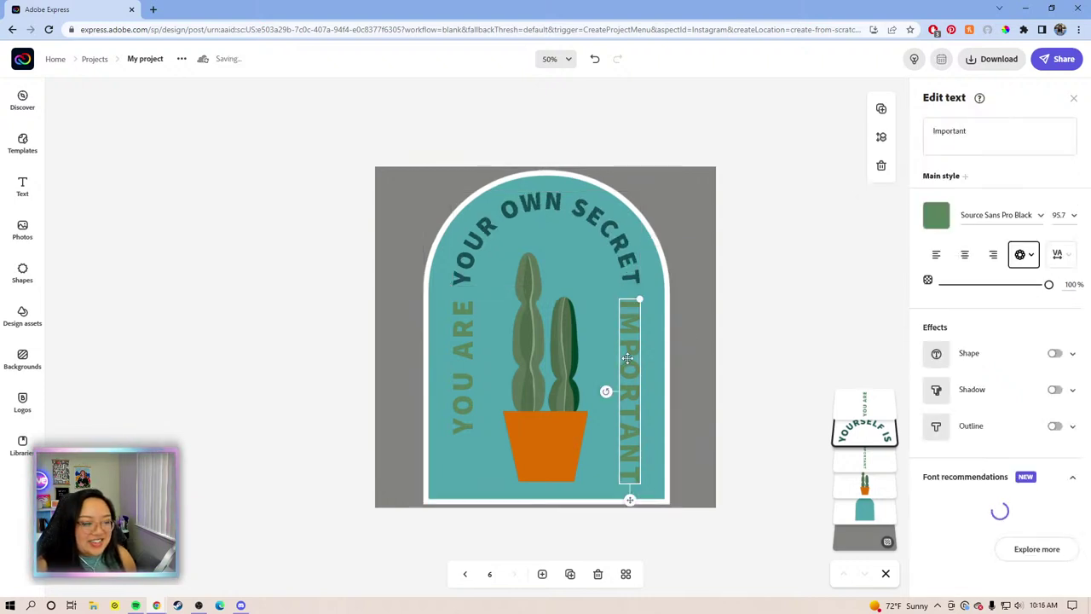
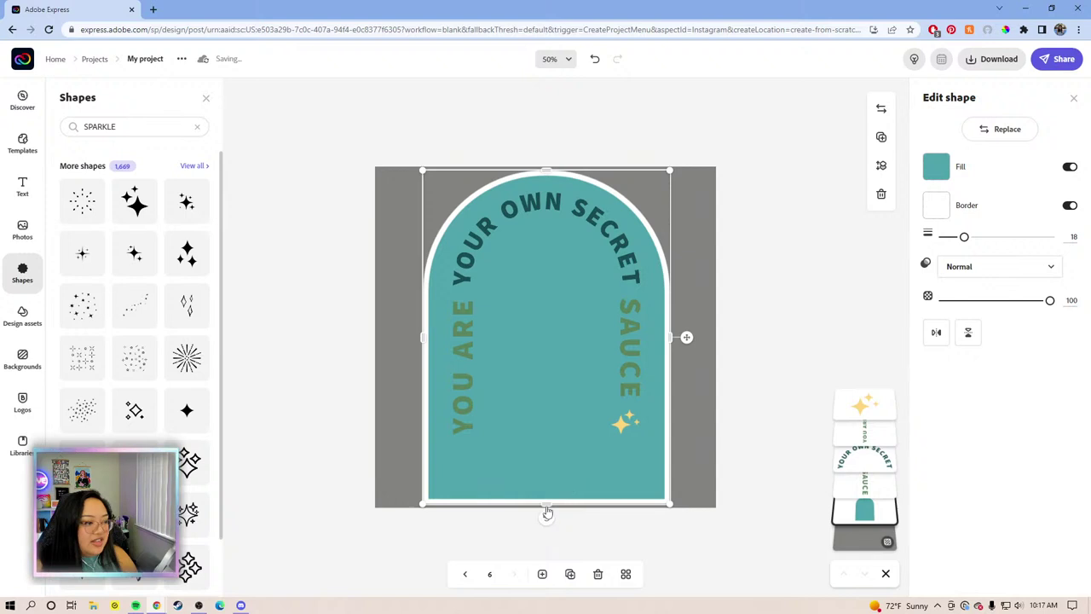
Shorten the teal arch to end just below the lettering, and group it with all the text and the sparkles
left_click_drag(545, 503, 545, 461)
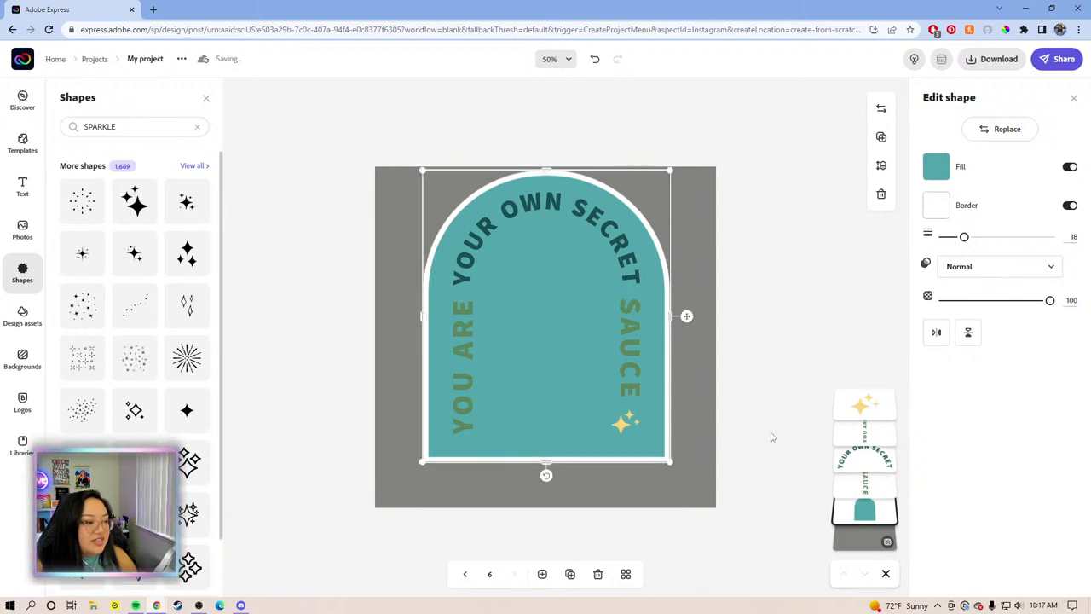
left_click_drag(790, 455, 401, 205)
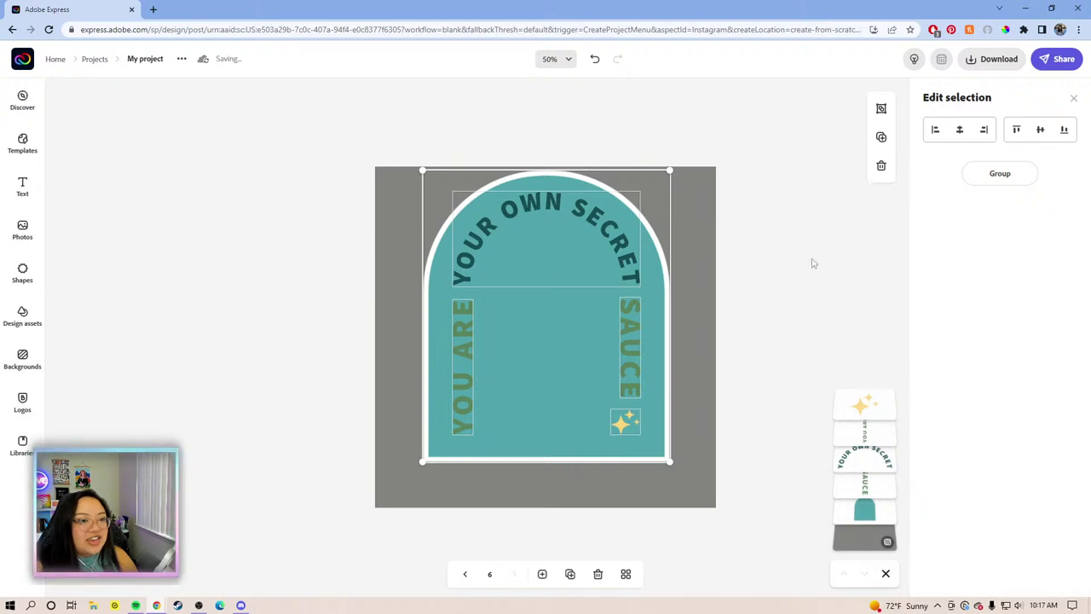
left_click(998, 175)
Enlarge the grouped arch design to nearly fill the page height and center it on the page
left_click_drag(670, 467, 695, 493)
left_click_drag(584, 413, 580, 414)
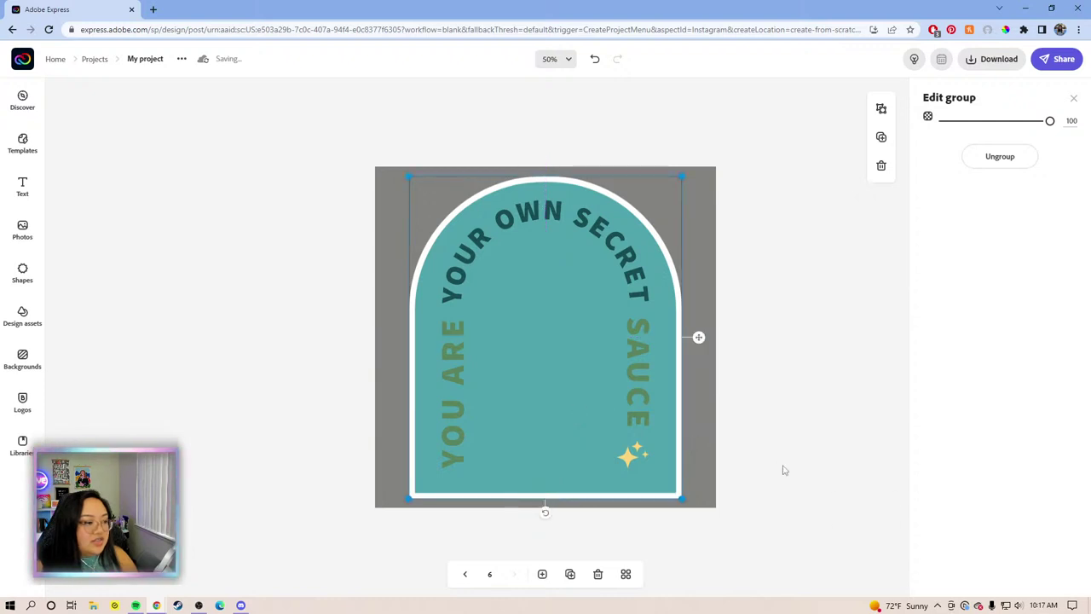
left_click(773, 486)
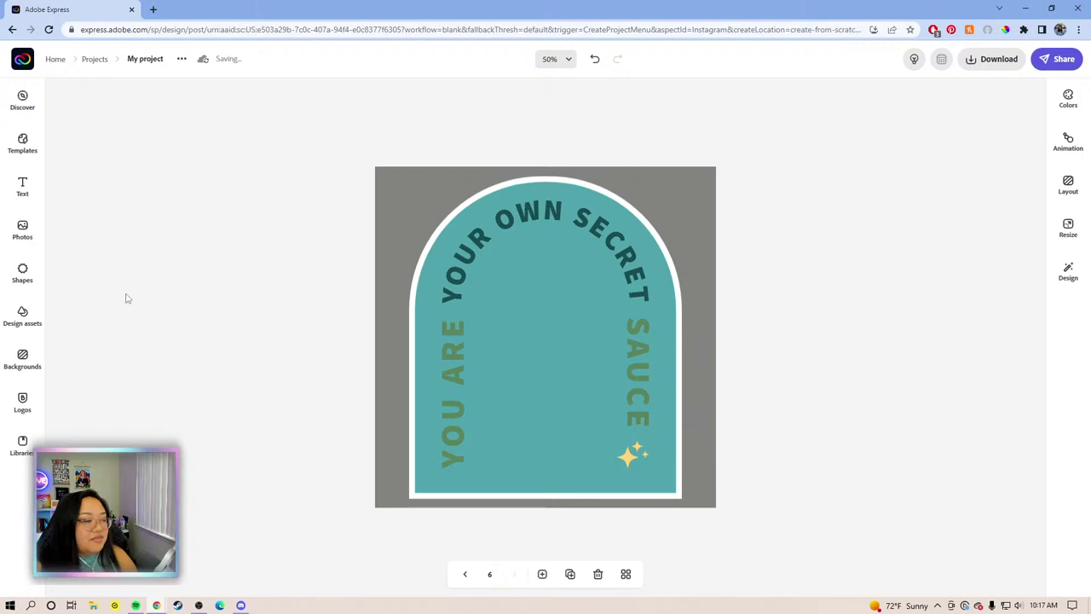
Search the shapes library for "SAUCE" in place of the previous search word
left_click(23, 271)
left_click(144, 126)
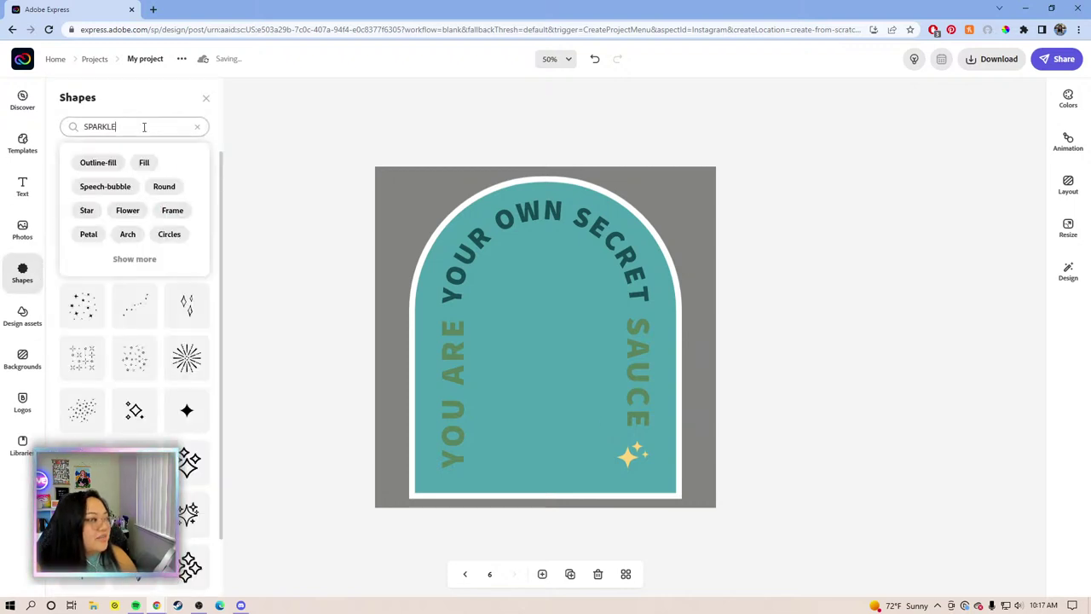
left_click(93, 126)
key("shift+End")
key("BackSpace")
key("BackSpace")
key("BackSpace")
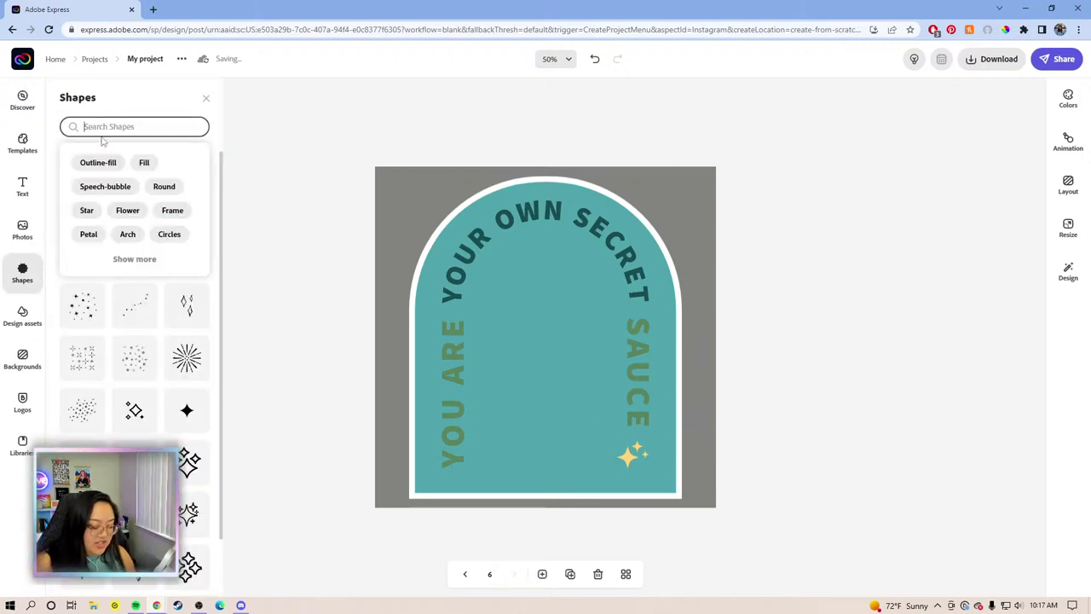
type("SUCE")
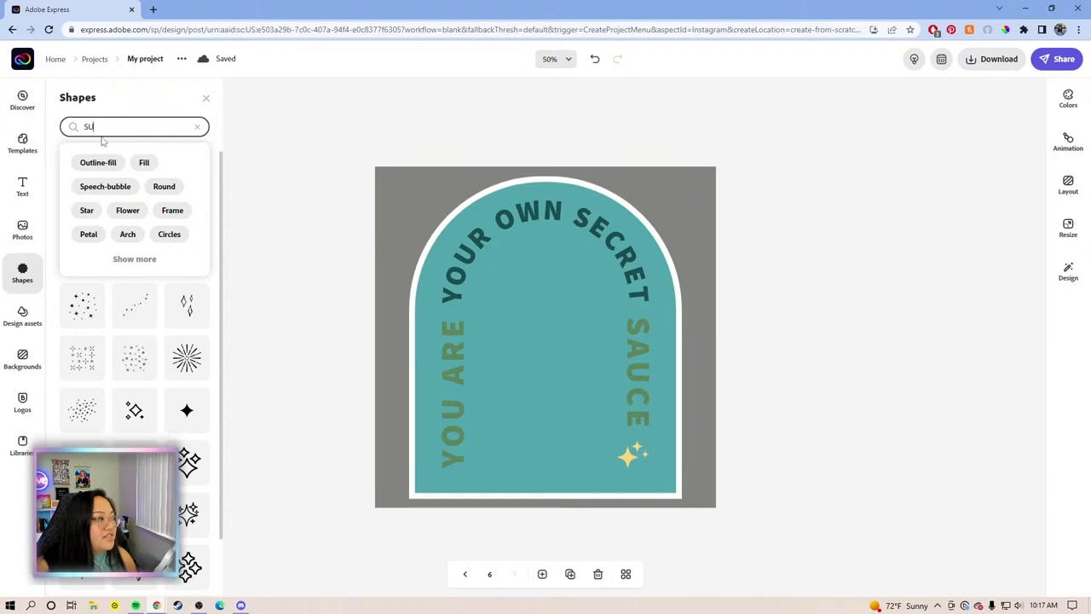
key("Return")
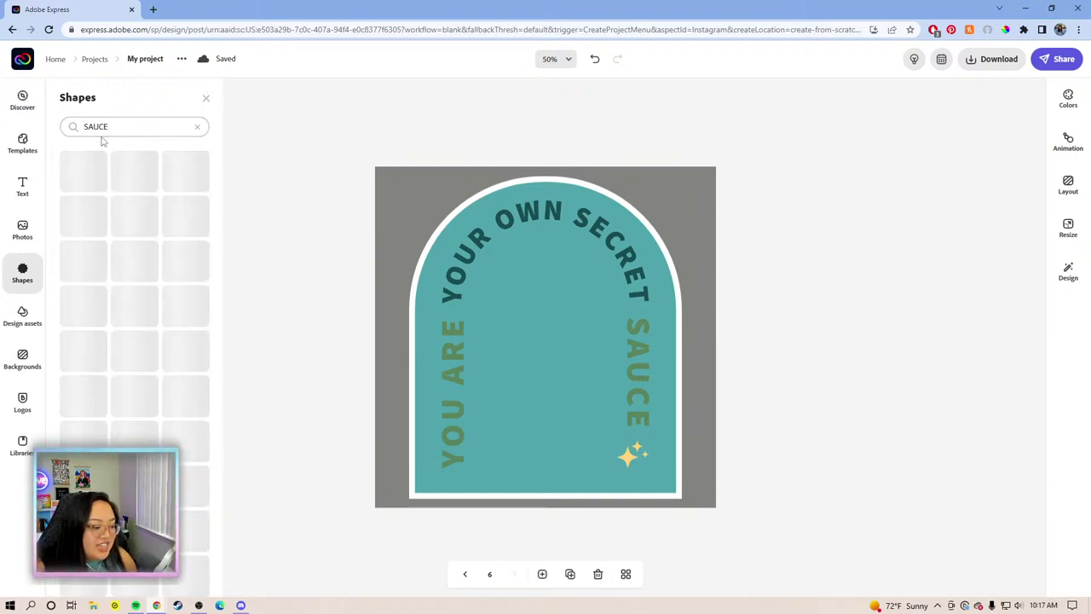
Add the outlined, tilted squeeze bottle with a squiggle of sauce, and place it enlarged in the center of the arch
scroll(134, 307, "down", 5)
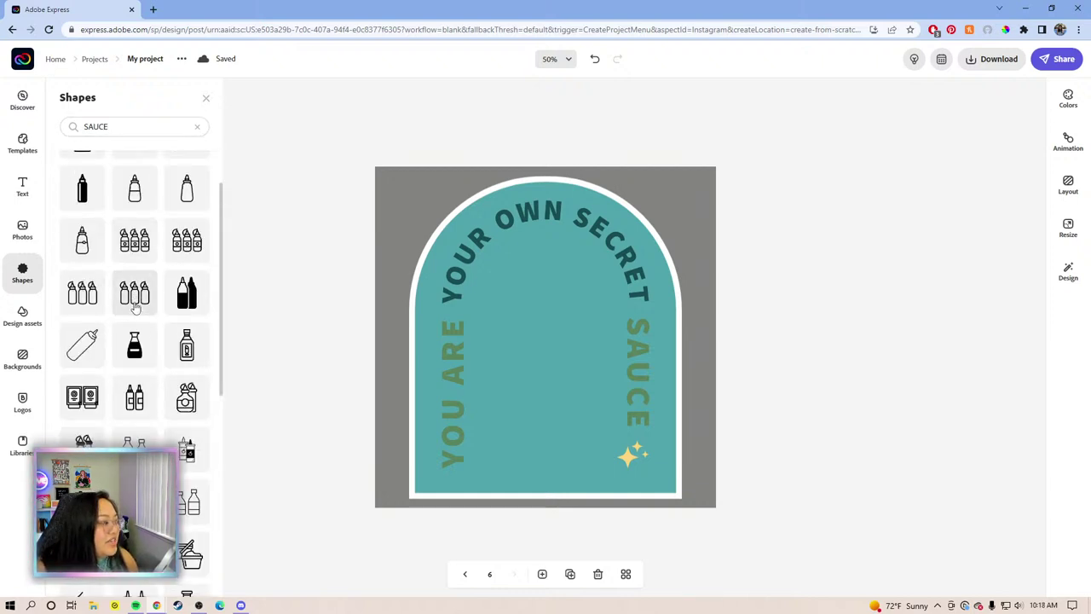
scroll(134, 306, "down", 3)
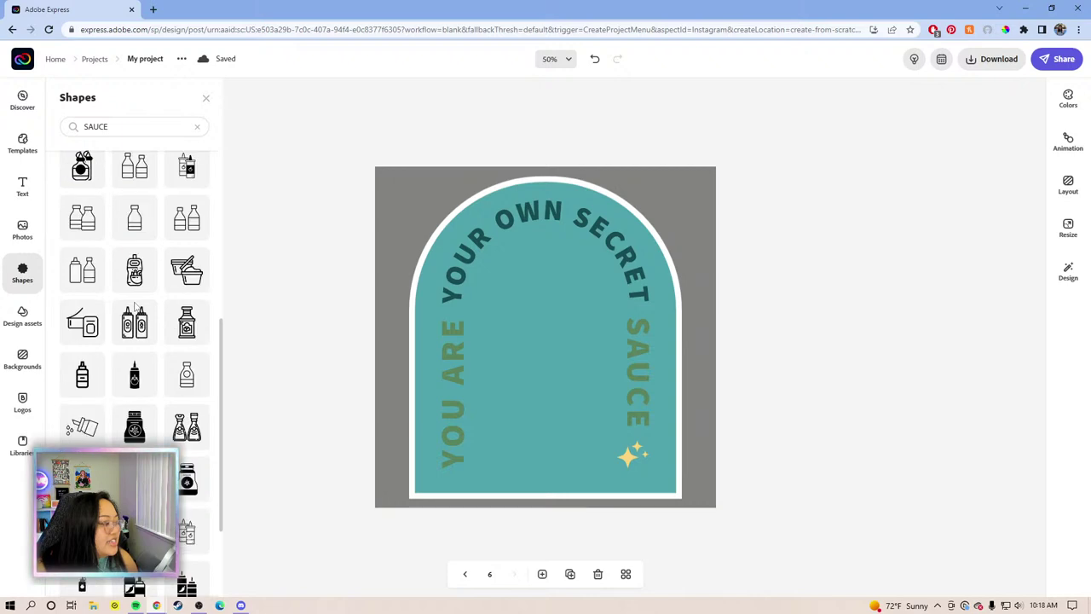
scroll(134, 307, "down", 4)
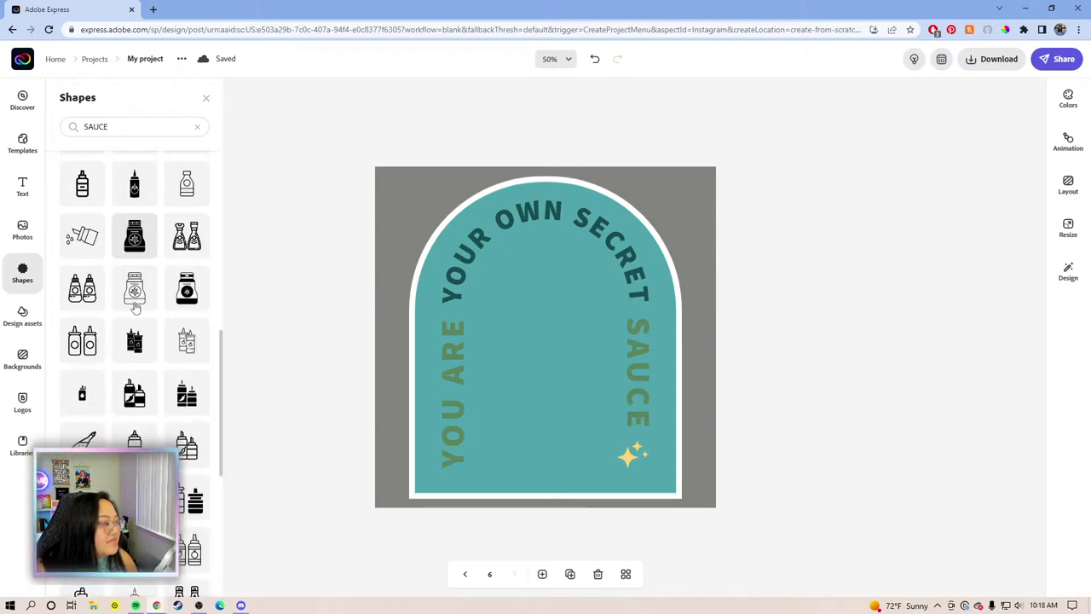
scroll(182, 333, "down", 8)
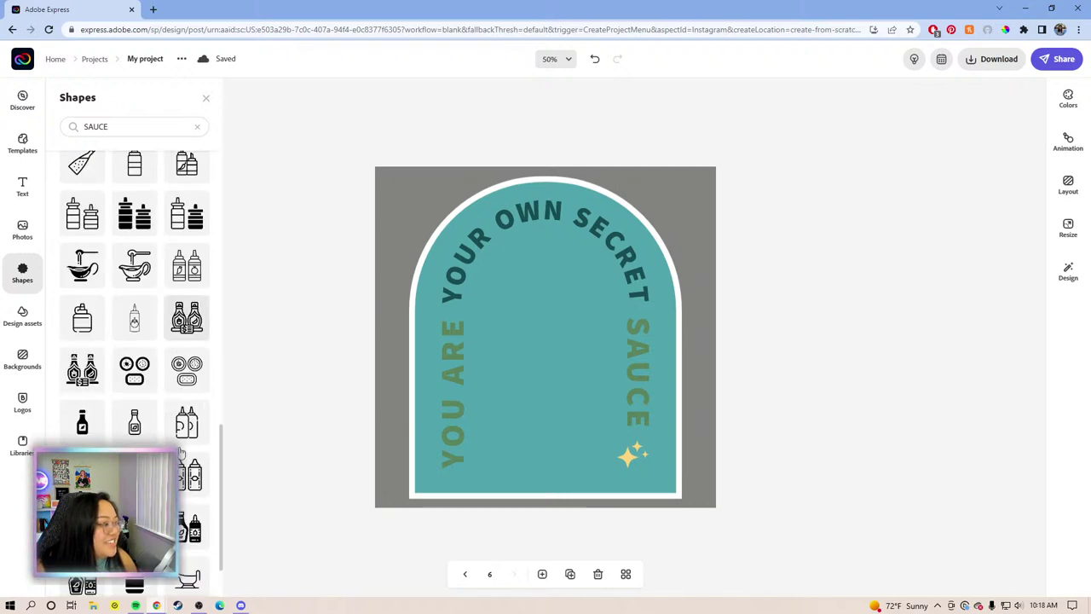
scroll(187, 298, "down", 2)
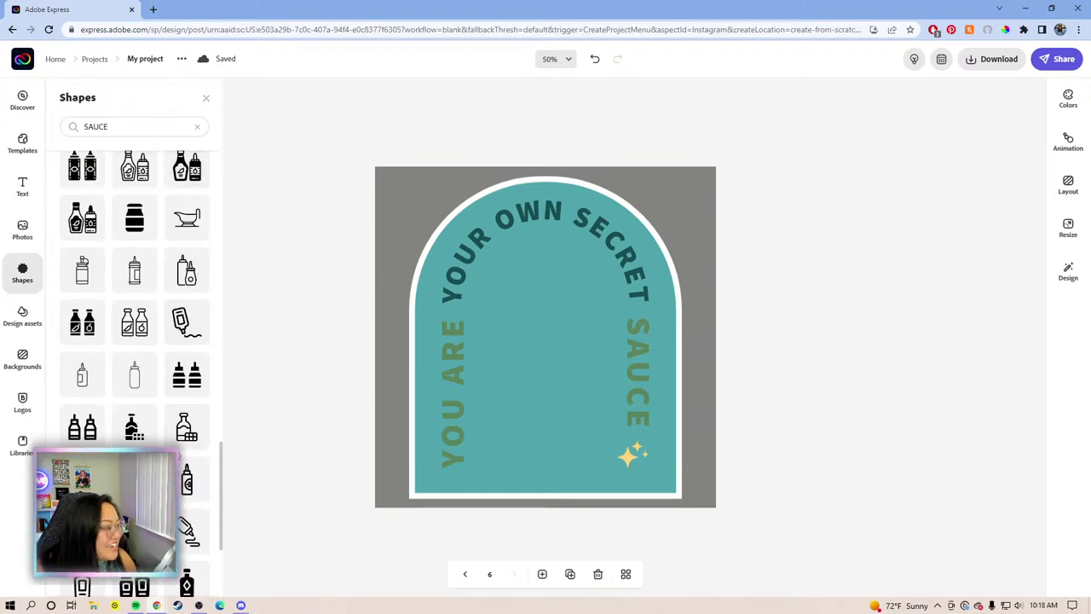
scroll(187, 426, "down", 1)
scroll(193, 528, "down", 3)
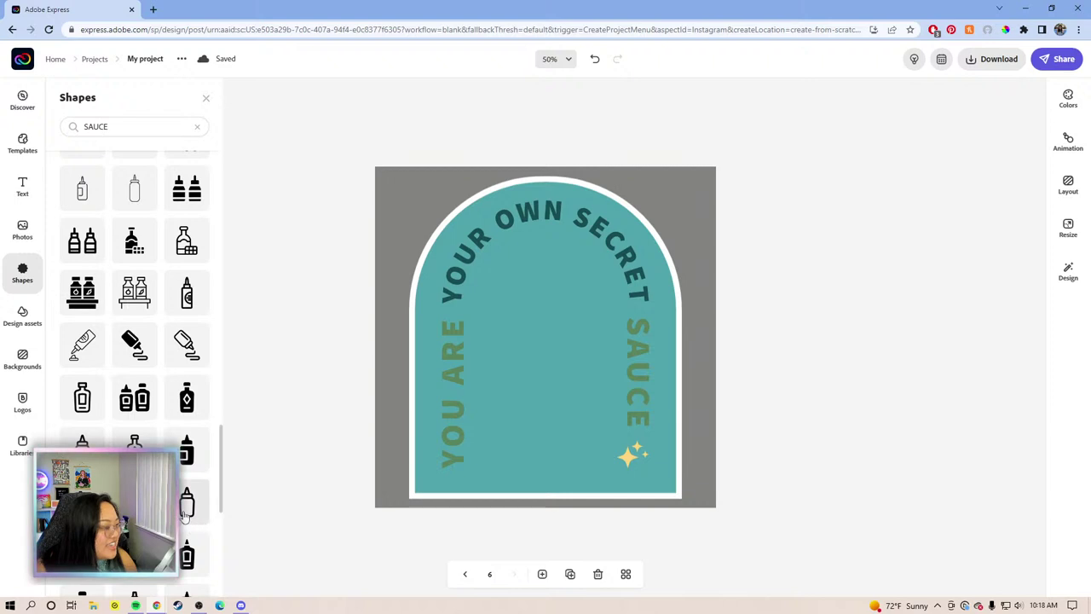
scroll(184, 515, "down", 4)
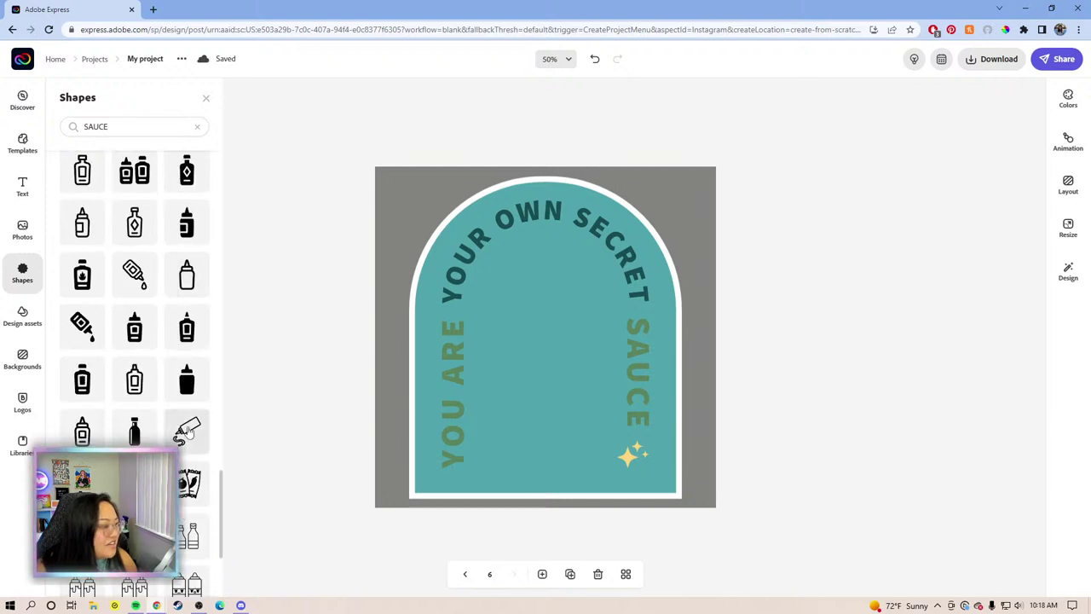
left_click(194, 432)
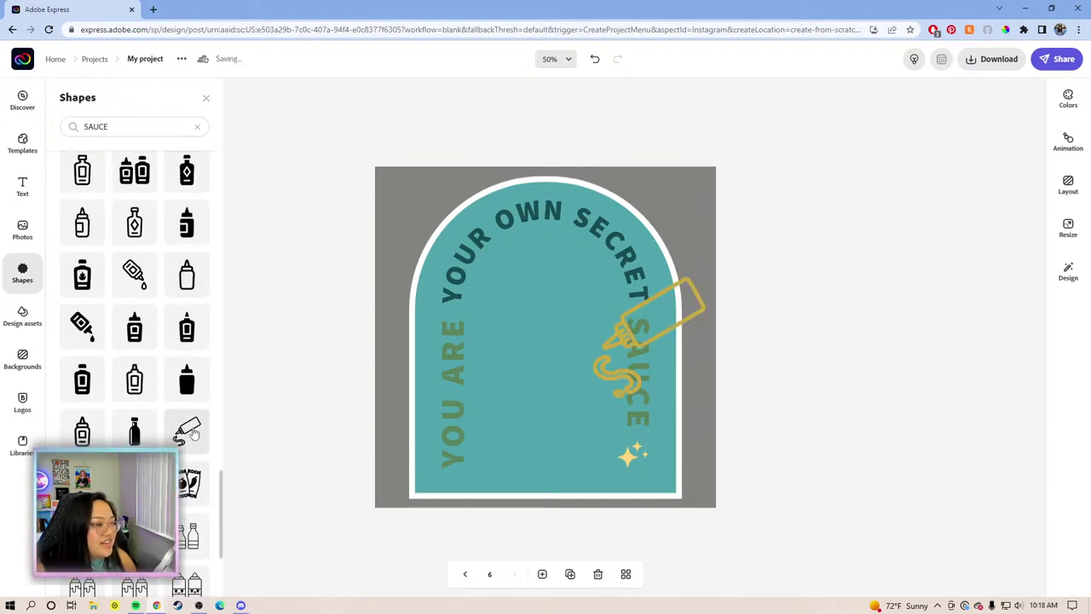
left_click_drag(700, 305, 603, 312)
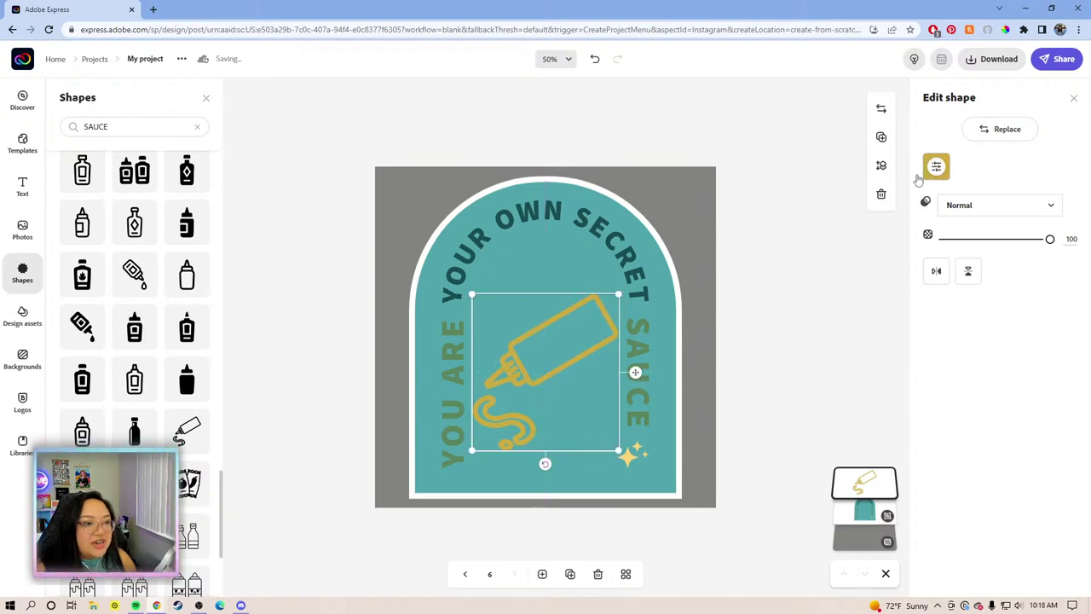
Duplicate the squeeze bottle and nudge the copy so it sits slightly left of and above the original as an offset layer
left_click(881, 137)
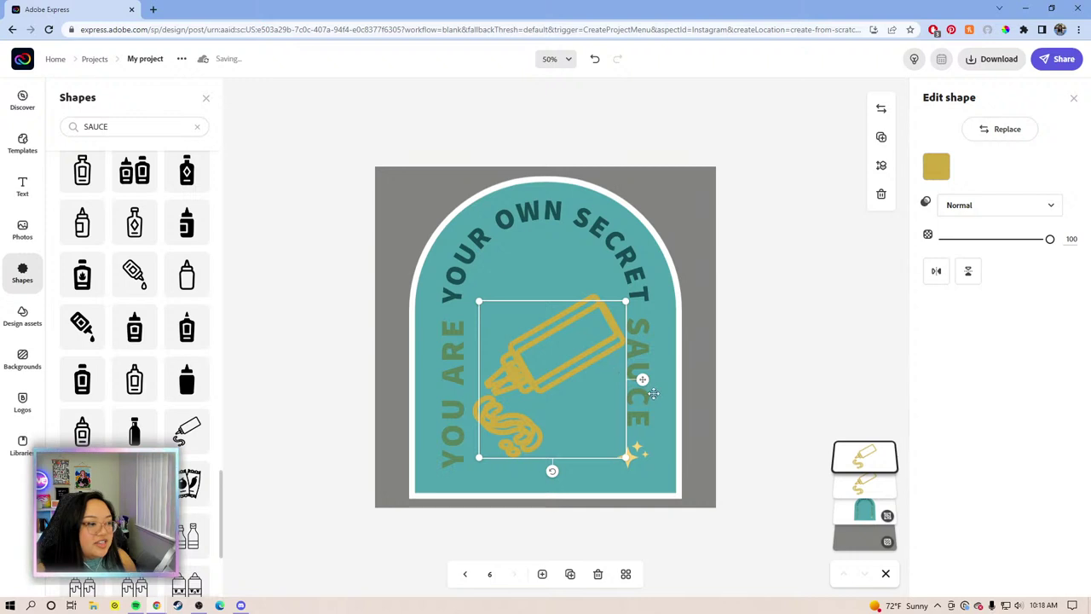
left_click_drag(640, 382, 632, 371)
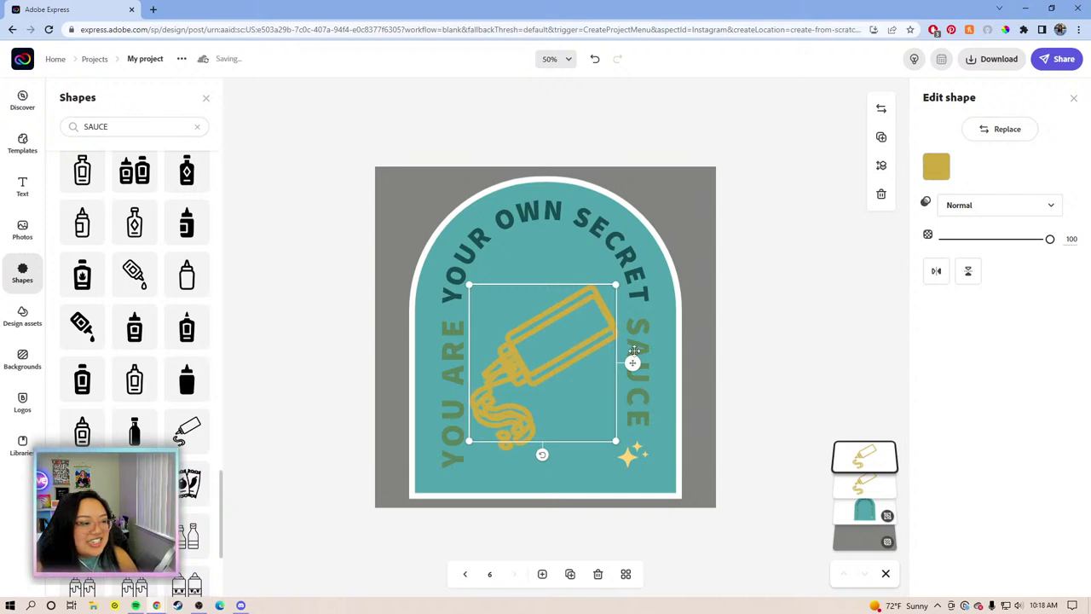
key("Left")
key("Left")
key("Left")
key("Left")
key("Left")
key("Down")
key("Down")
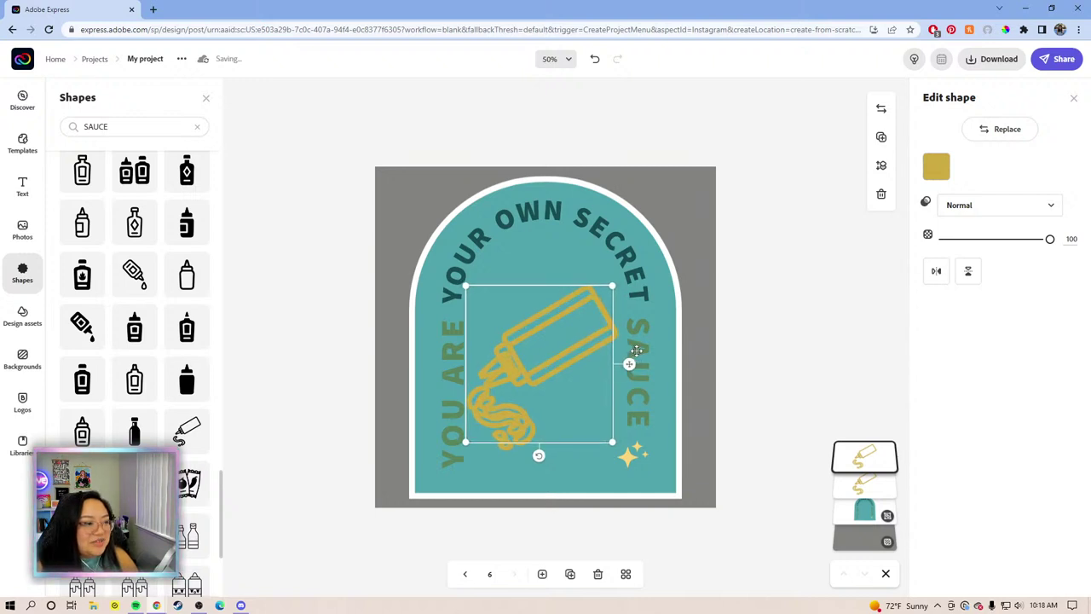
key("Down")
key("Down")
key("Down")
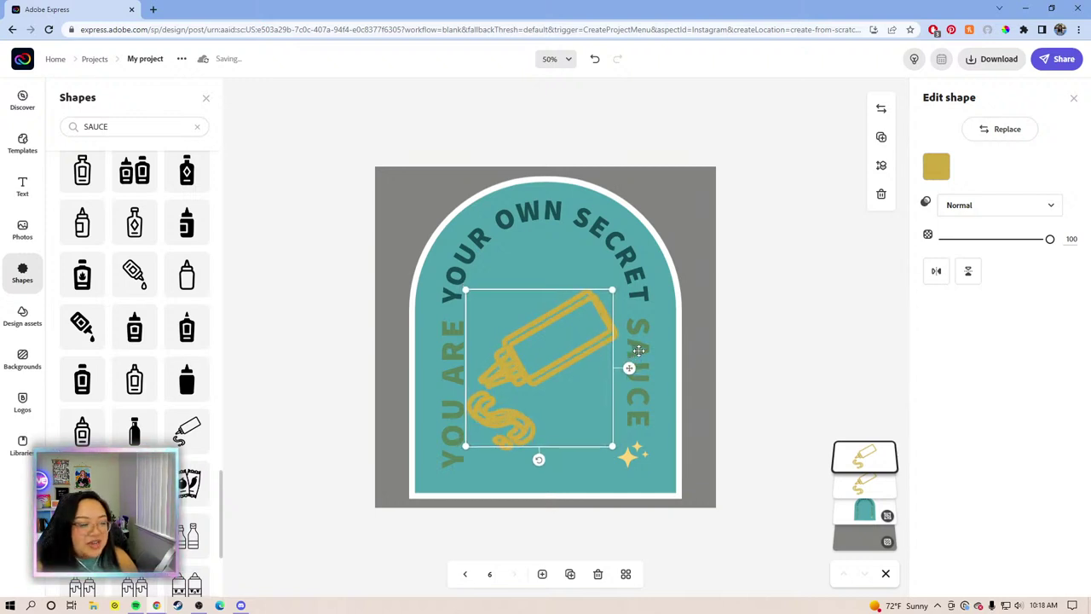
key("Down")
key("Down")
key("Down")
key("Right")
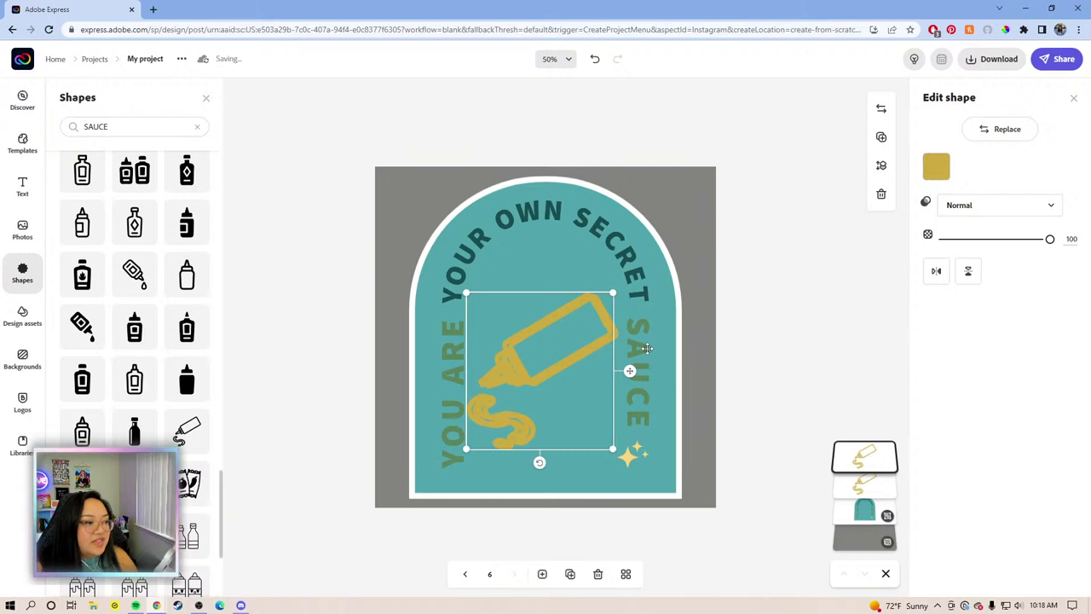
key("Right")
Recolor the front bottle copy to the light yellow brand color #FCD67D, and select the original bottle behind it
left_click(936, 166)
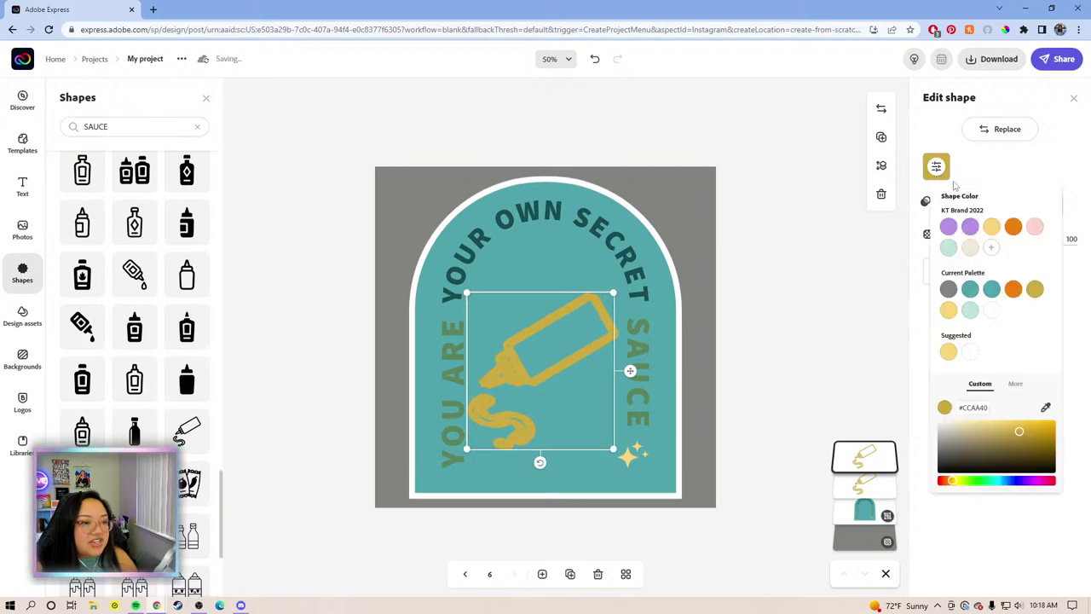
left_click(991, 226)
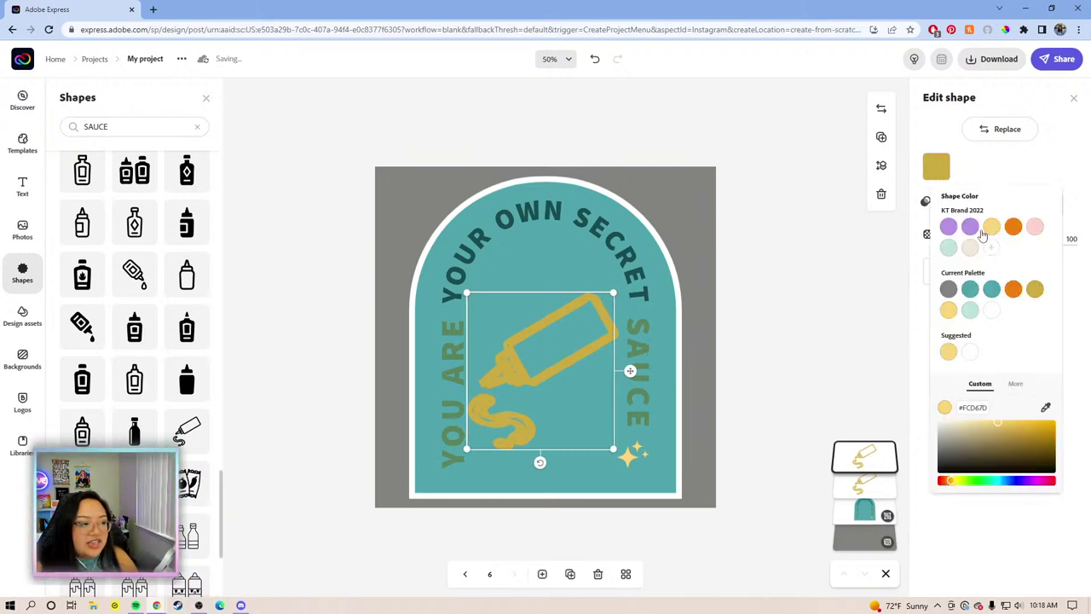
left_click(615, 332)
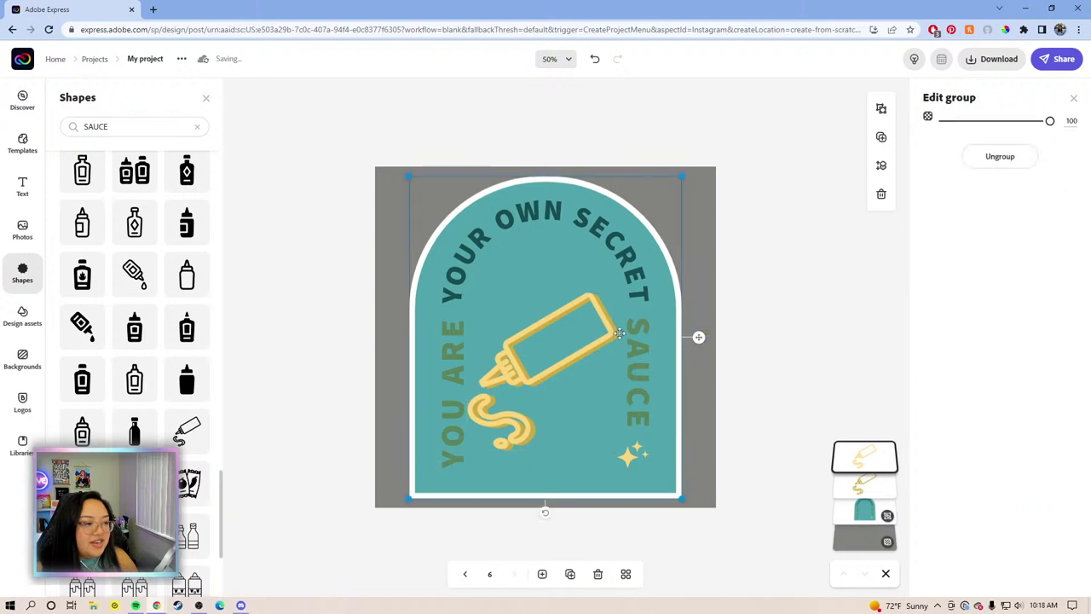
left_click(613, 332)
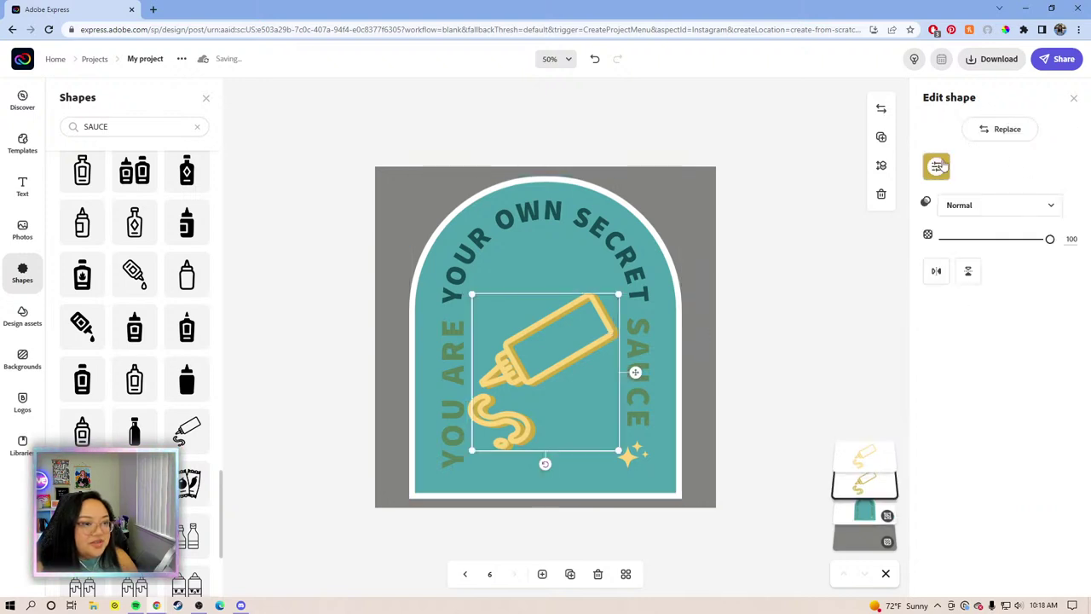
Recolor the rear bottle layer to a red-orange, starting from the orange brand color and shifting its hue slightly toward red
left_click(872, 458)
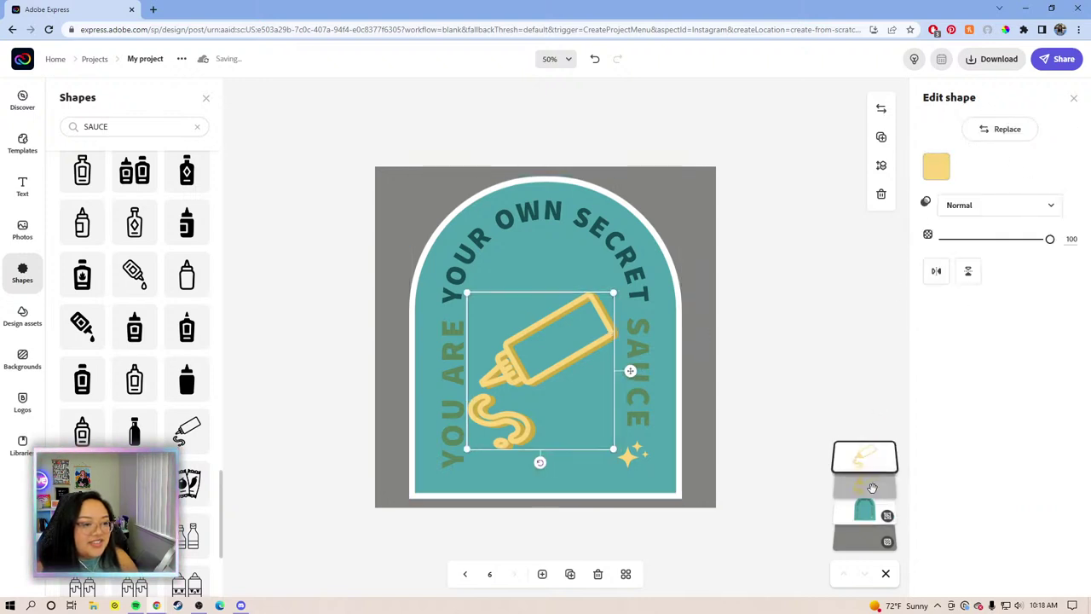
left_click(867, 486)
left_click(935, 167)
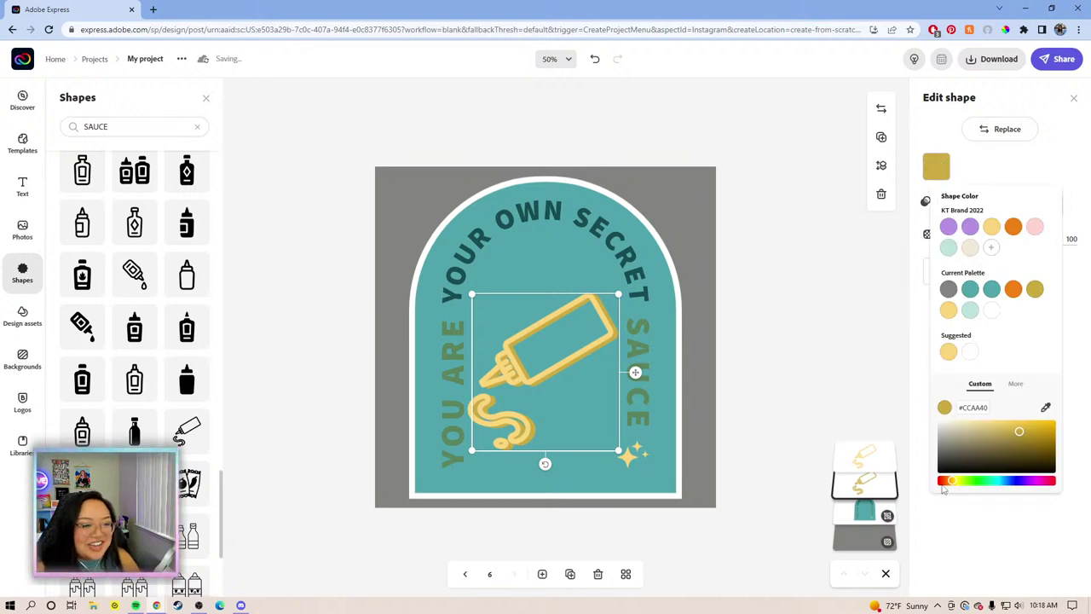
left_click(1013, 226)
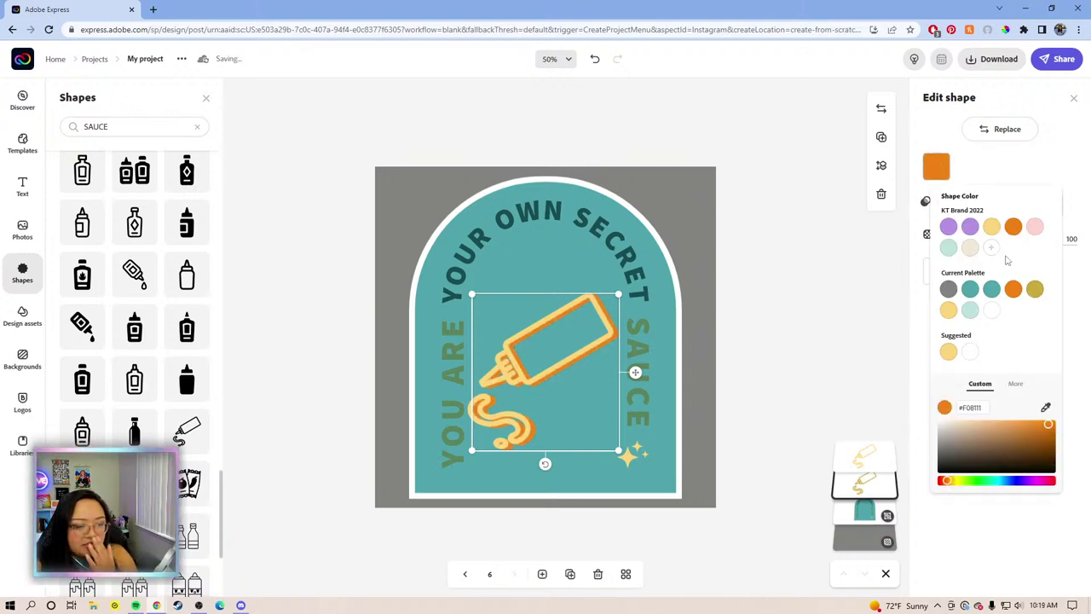
left_click_drag(945, 482, 943, 483)
left_click(834, 319)
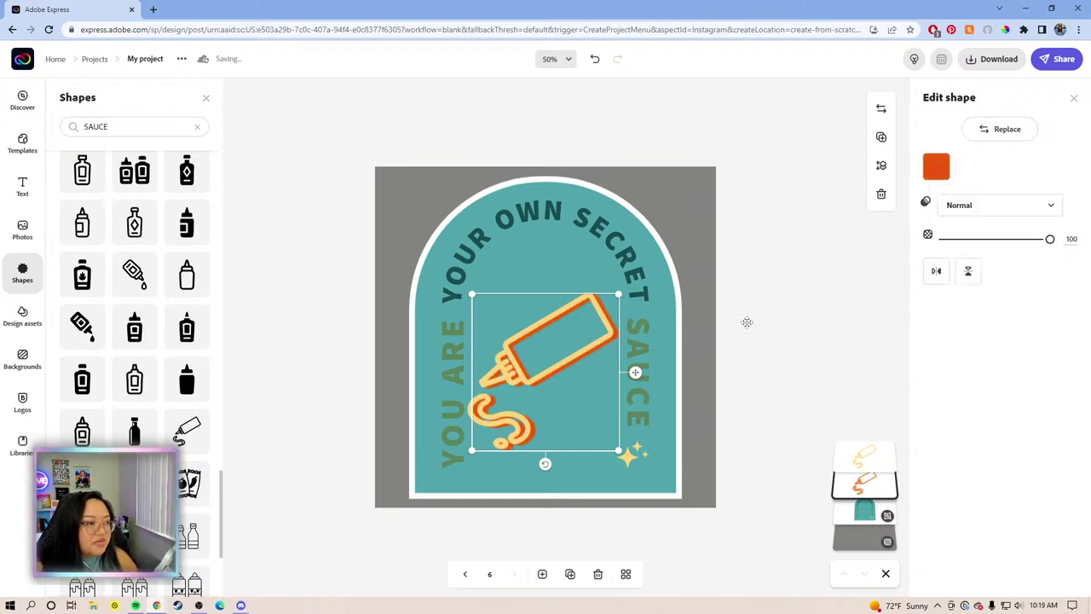
Nudge the red-orange rear bottle slightly downward to deepen the offset beneath the yellow one, and deselect it
key("Down")
key("Down")
key("Down")
key("Down")
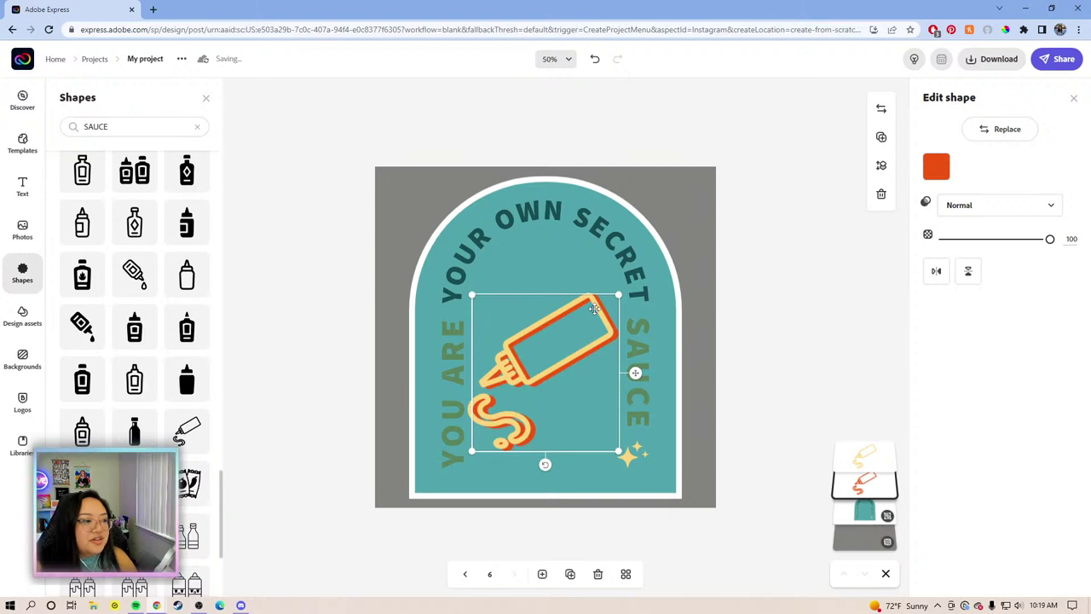
key("Up")
key("Up")
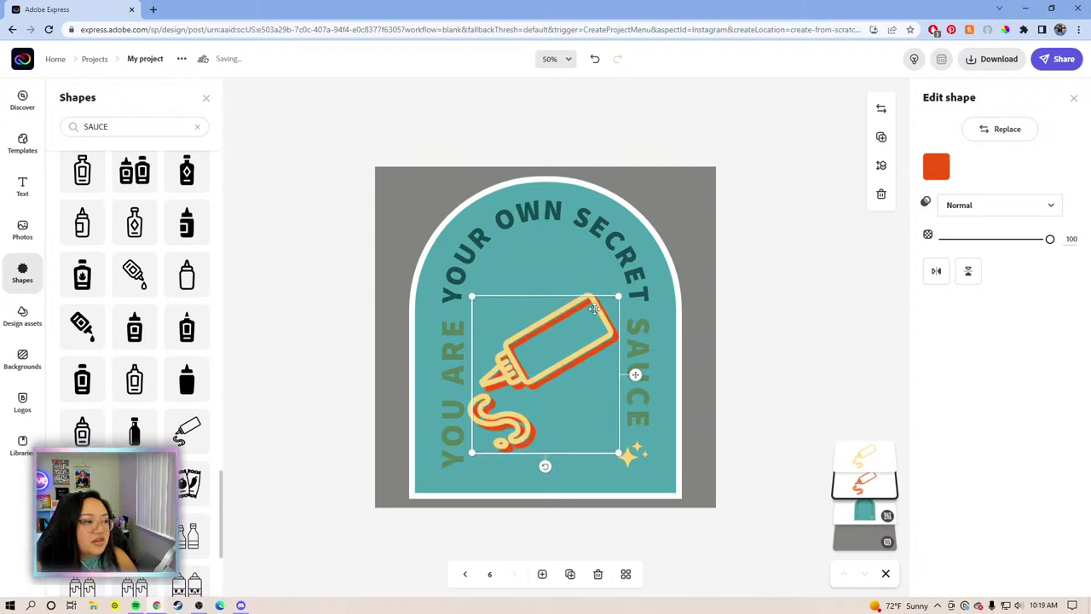
left_click(827, 324)
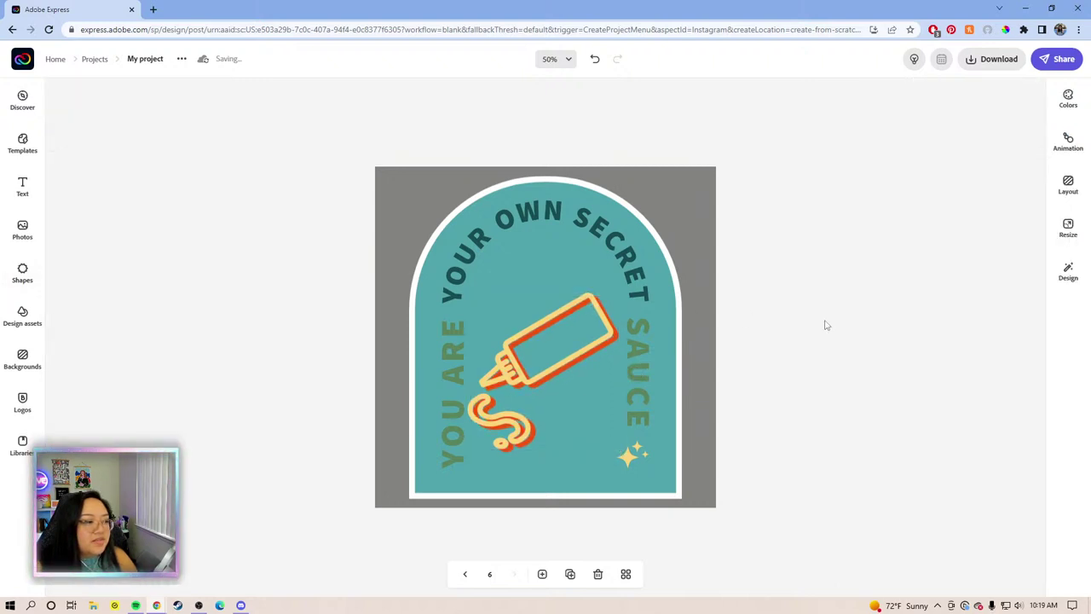
Search the shapes library for "stars" in place of "SAUCE" and look through the star designs
left_click(585, 285)
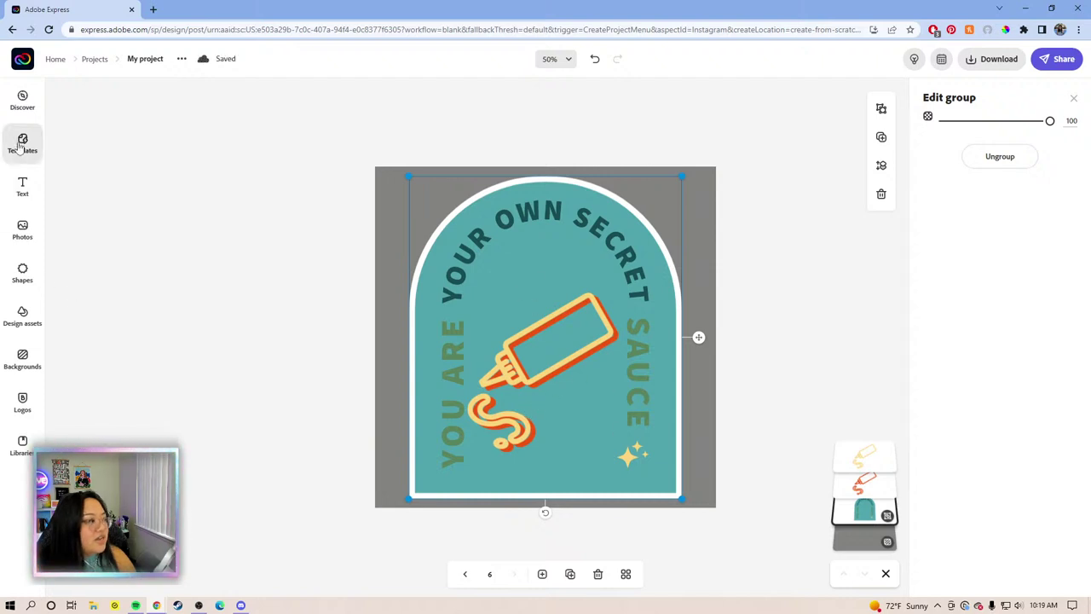
left_click(22, 273)
left_click_drag(125, 127, 86, 126)
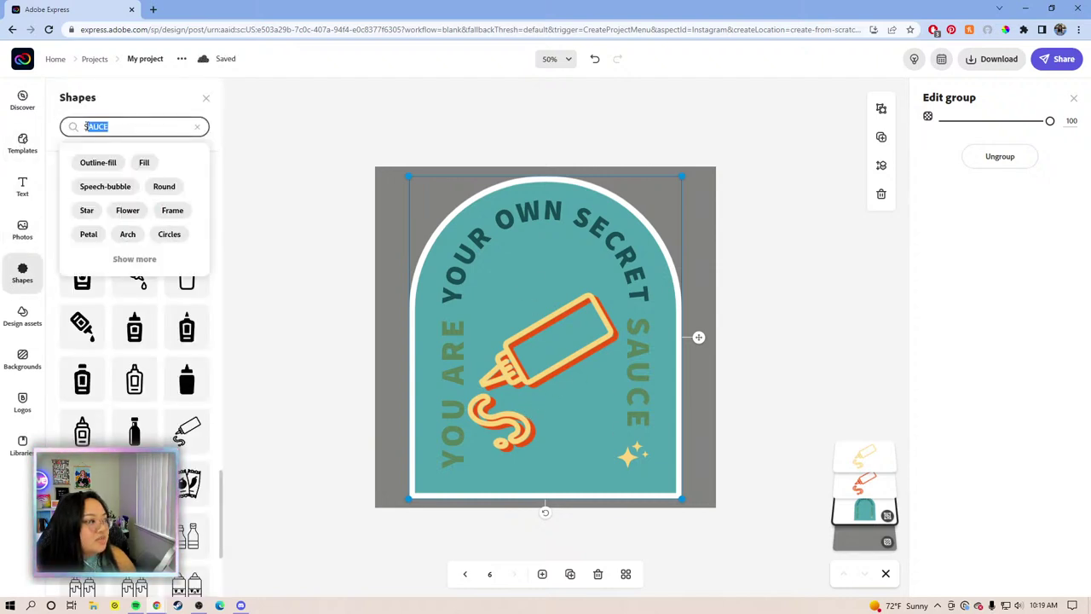
type("SHOO")
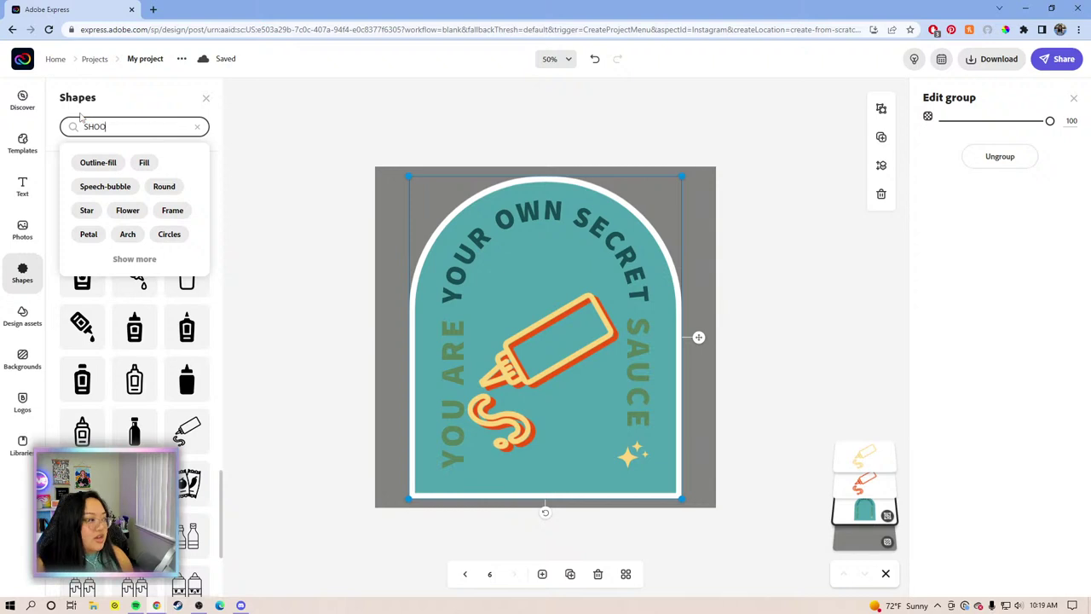
key("BackSpace")
key("BackSpace")
key("BackSpace")
type("sta")
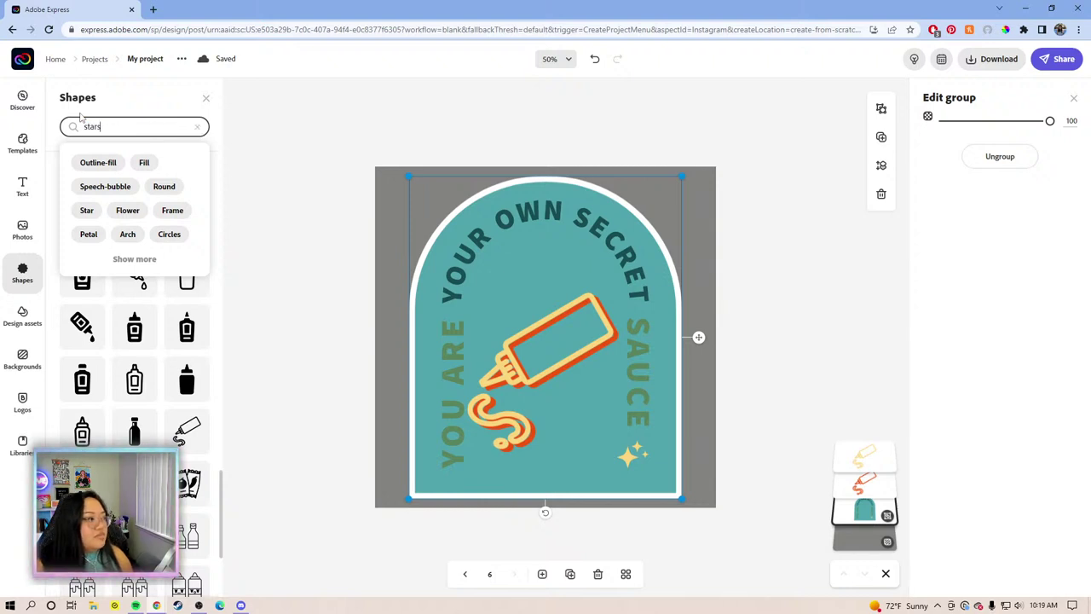
type("rs")
key("Return")
scroll(110, 309, "down", 10)
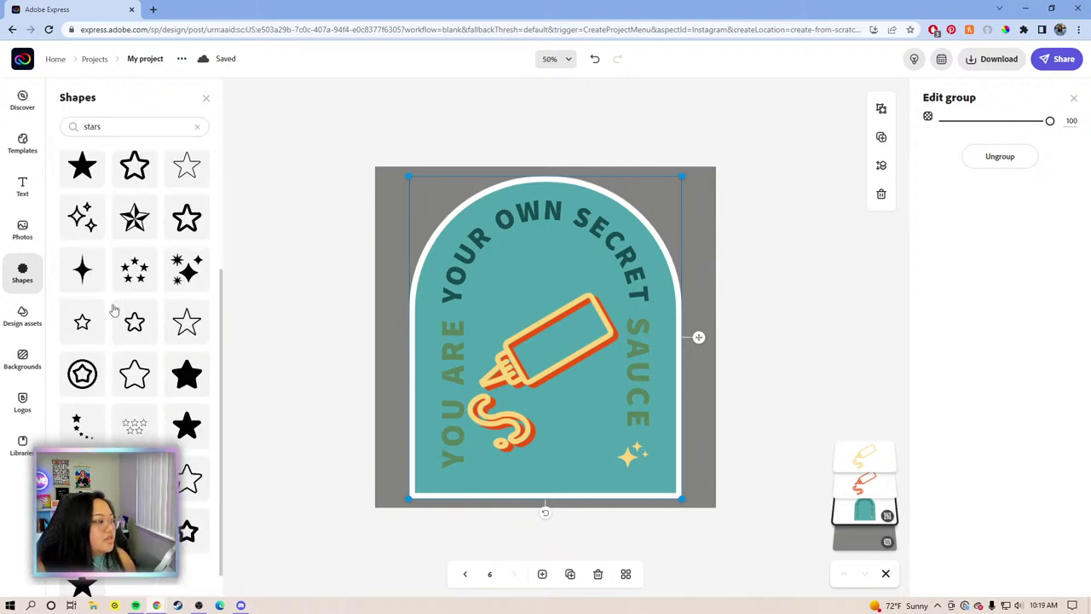
scroll(114, 310, "down", 8)
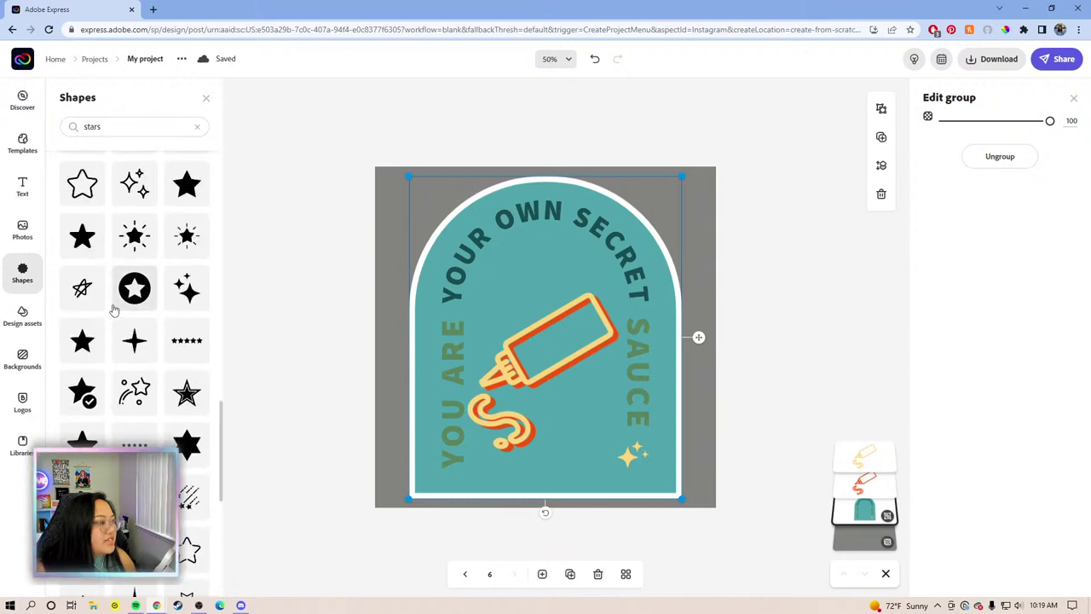
scroll(114, 309, "down", 10)
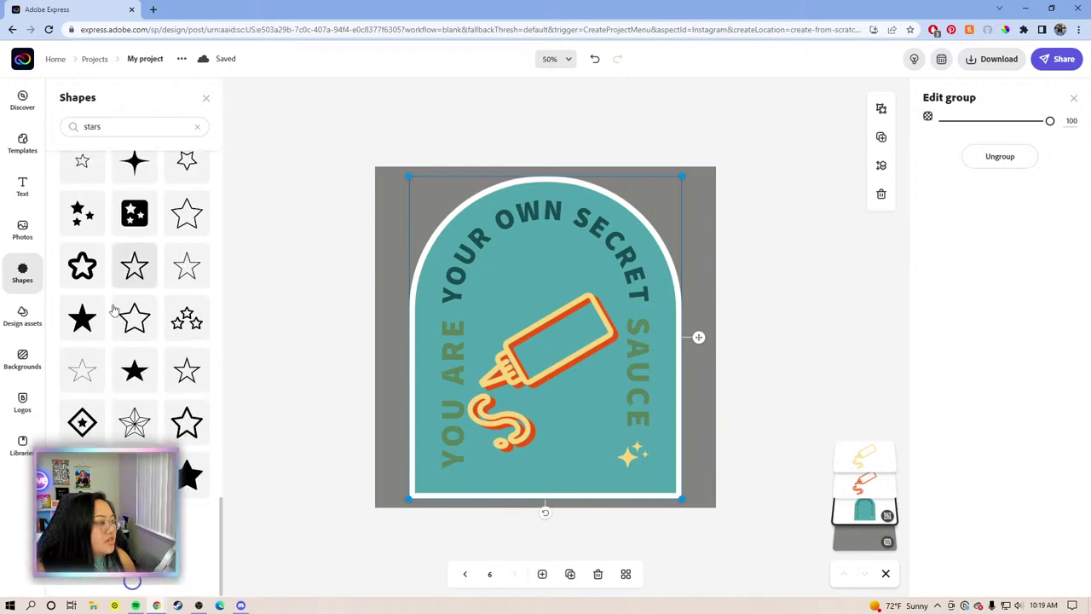
scroll(114, 309, "down", 3)
Search the shapes library for "shooting stars" and add the outlined star with a trail of lines and small stars
left_click(129, 128)
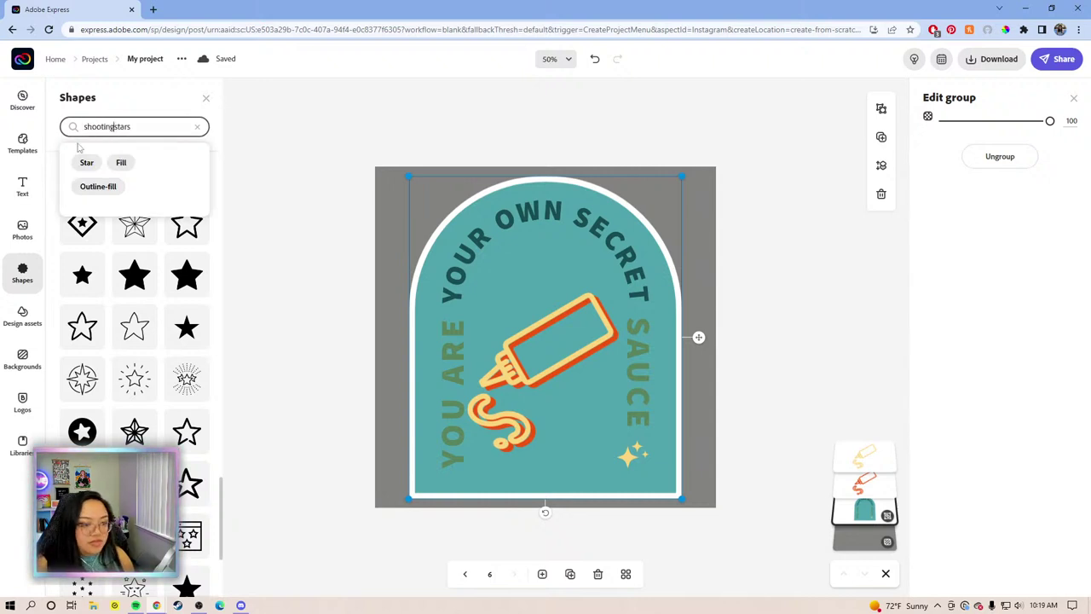
key("Return")
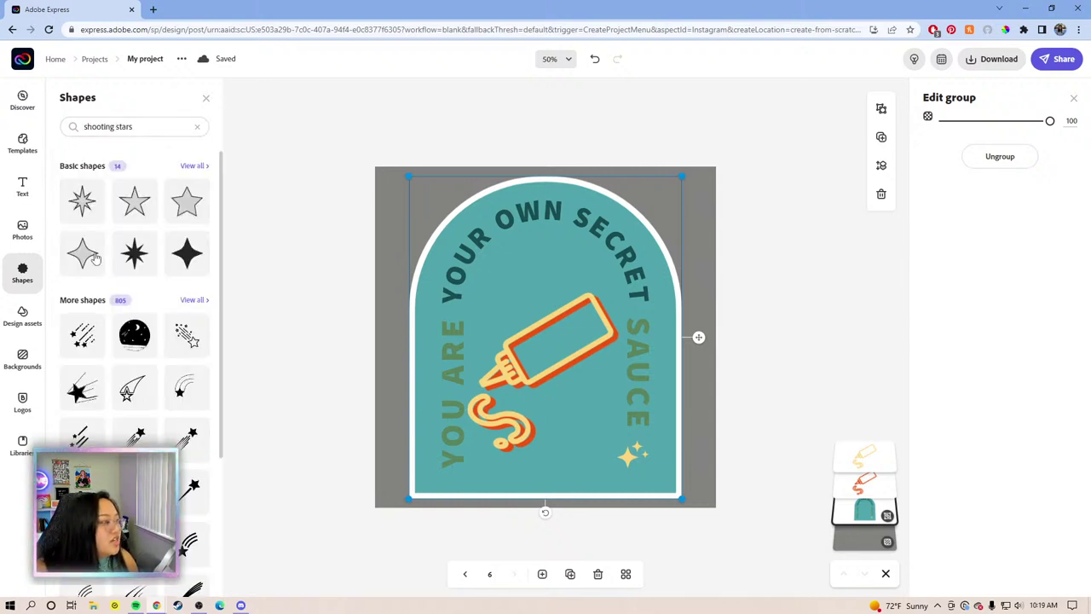
scroll(128, 281, "down", 2)
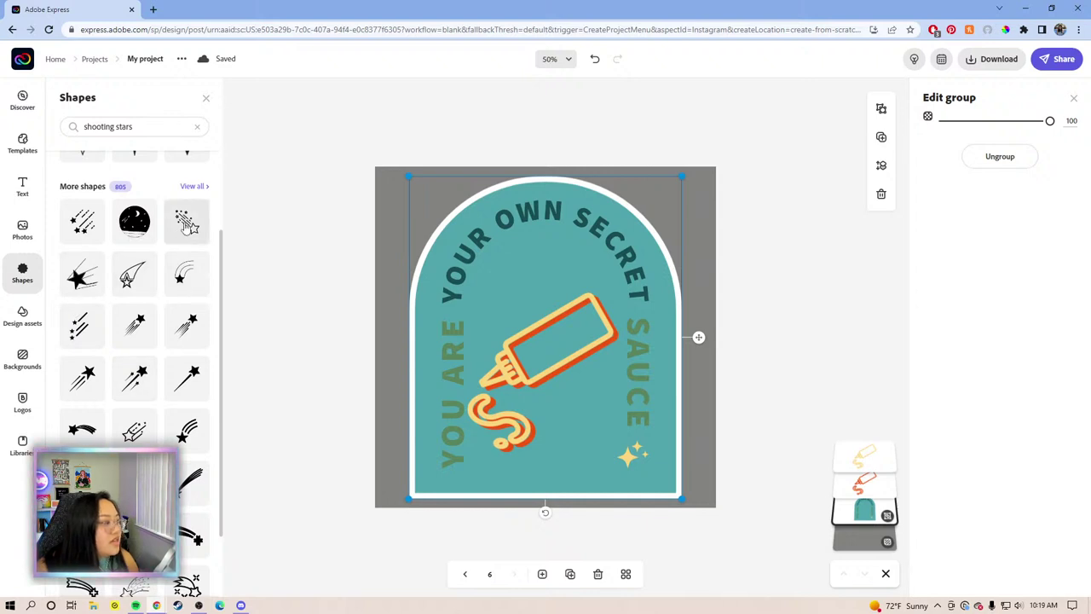
left_click(188, 223)
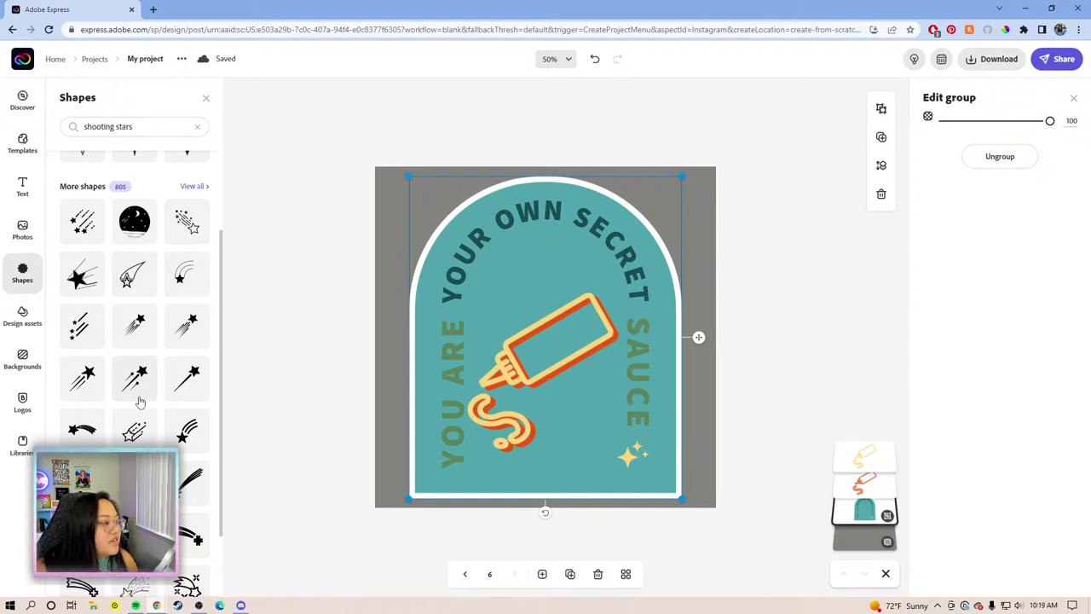
Browse the "shooting stars" shapes for further star designs that suit the sauce sticker
scroll(141, 403, "down", 5)
scroll(140, 402, "down", 10)
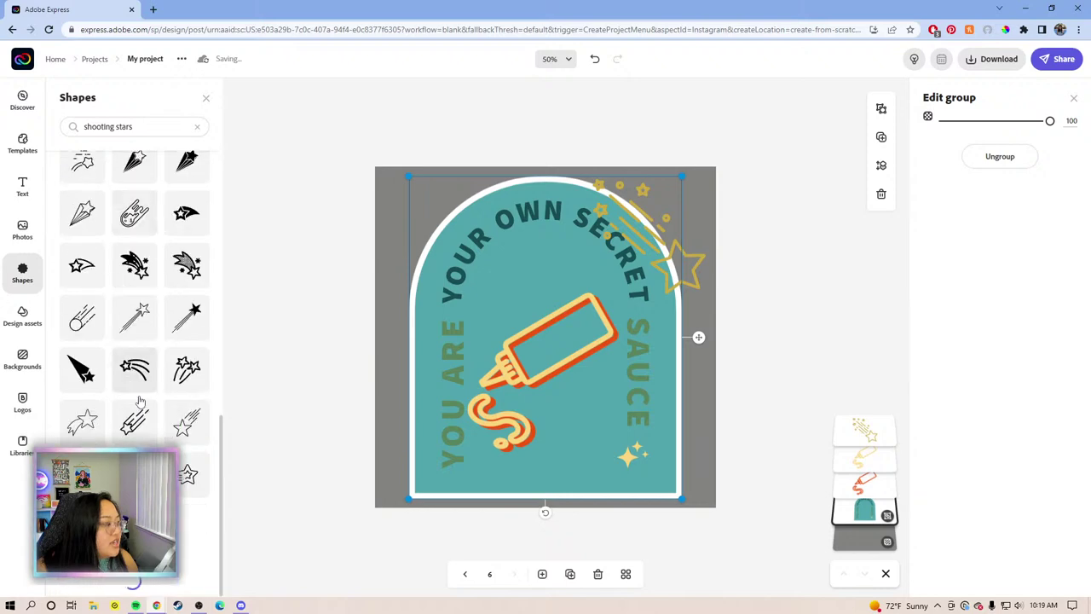
scroll(140, 402, "down", 10)
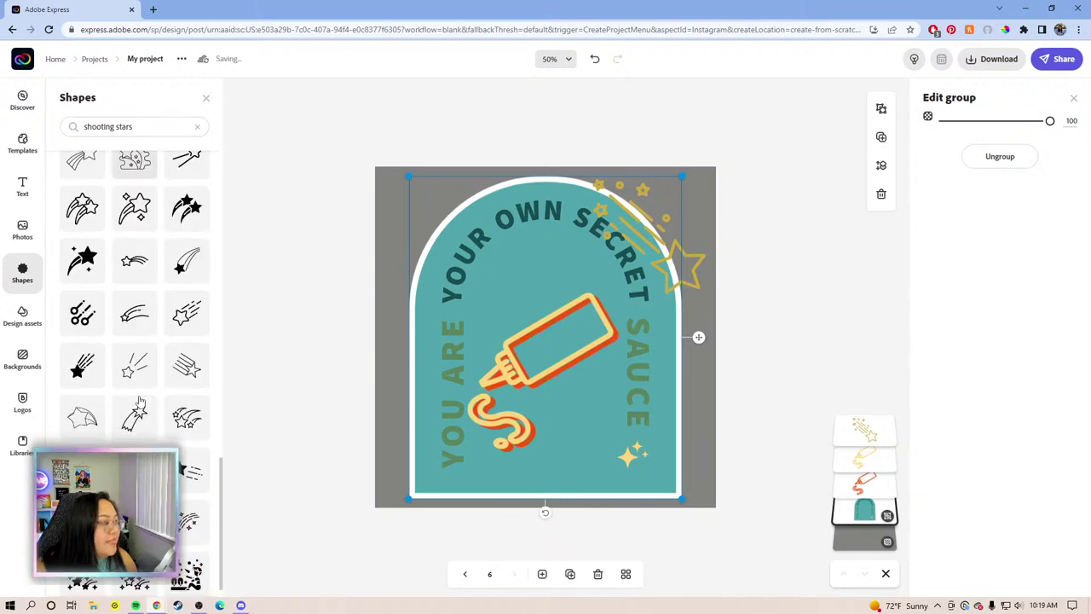
scroll(141, 402, "down", 5)
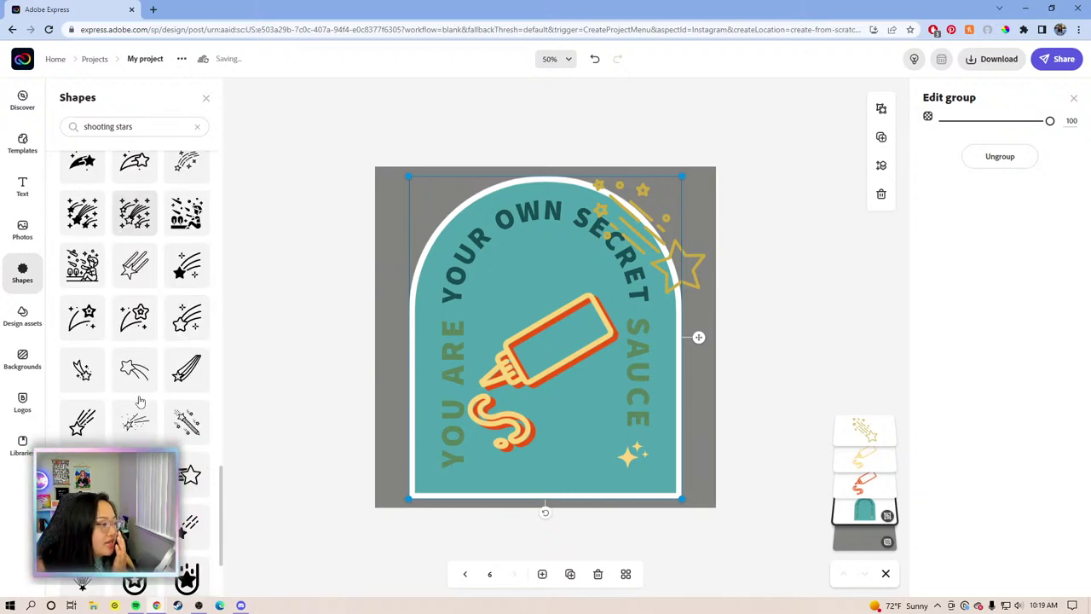
scroll(140, 402, "down", 8)
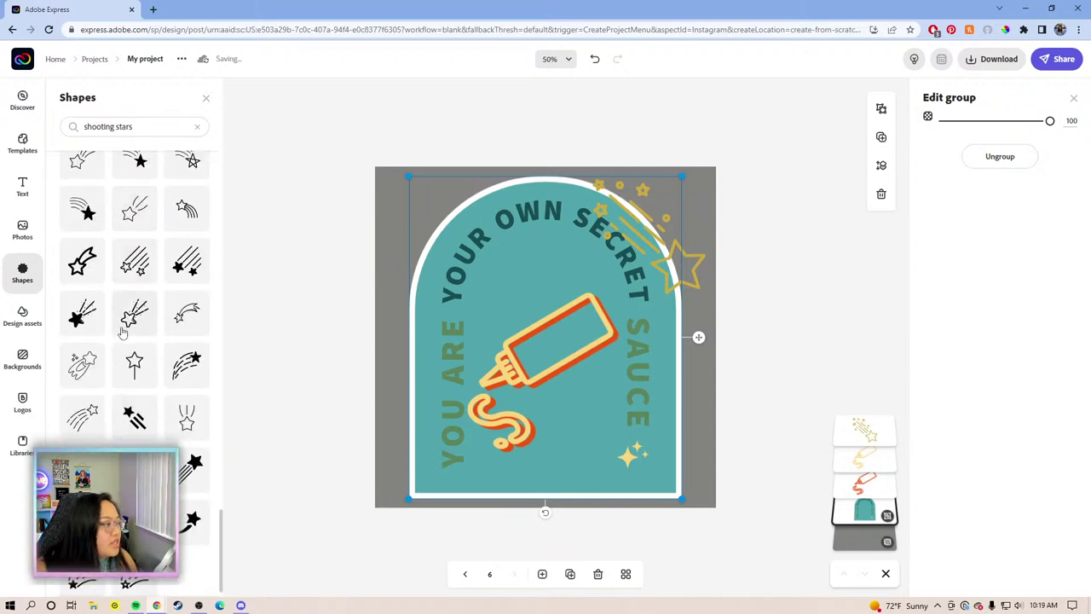
scroll(121, 339, "down", 8)
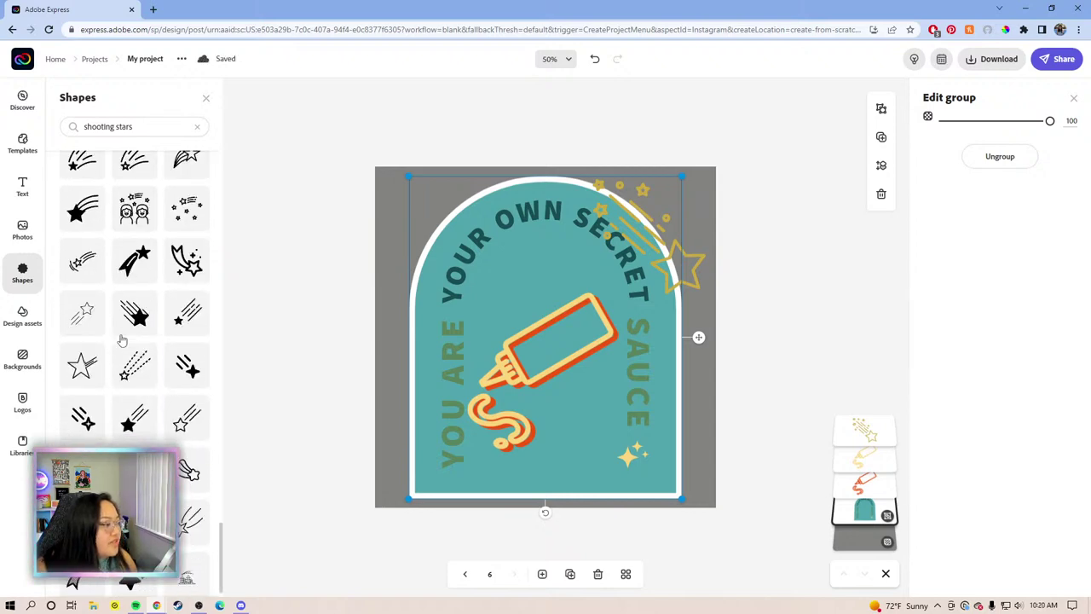
scroll(121, 339, "down", 5)
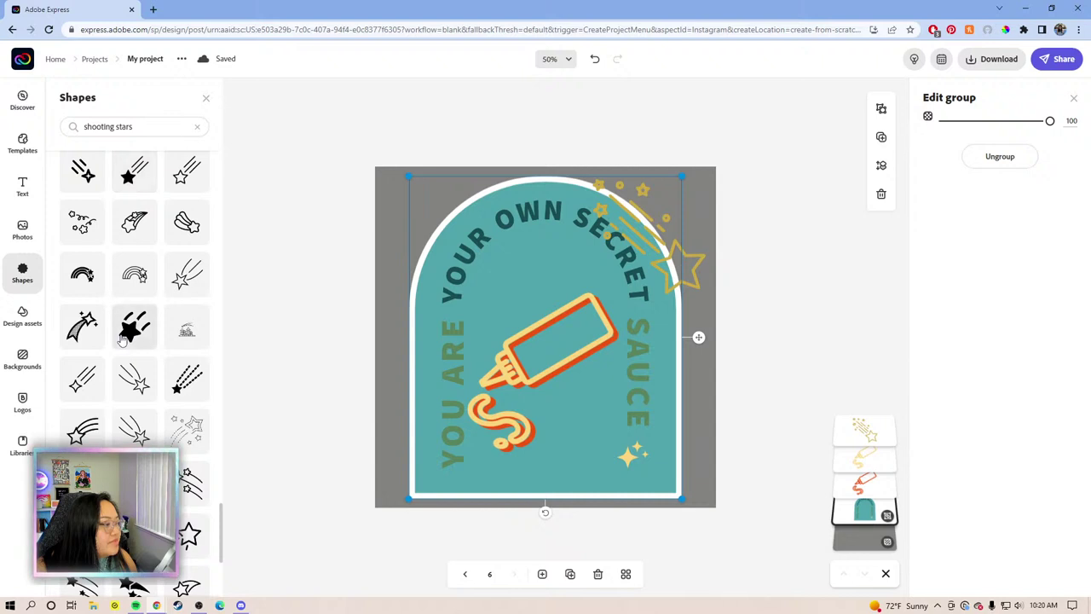
scroll(121, 339, "down", 3)
scroll(122, 339, "down", 1)
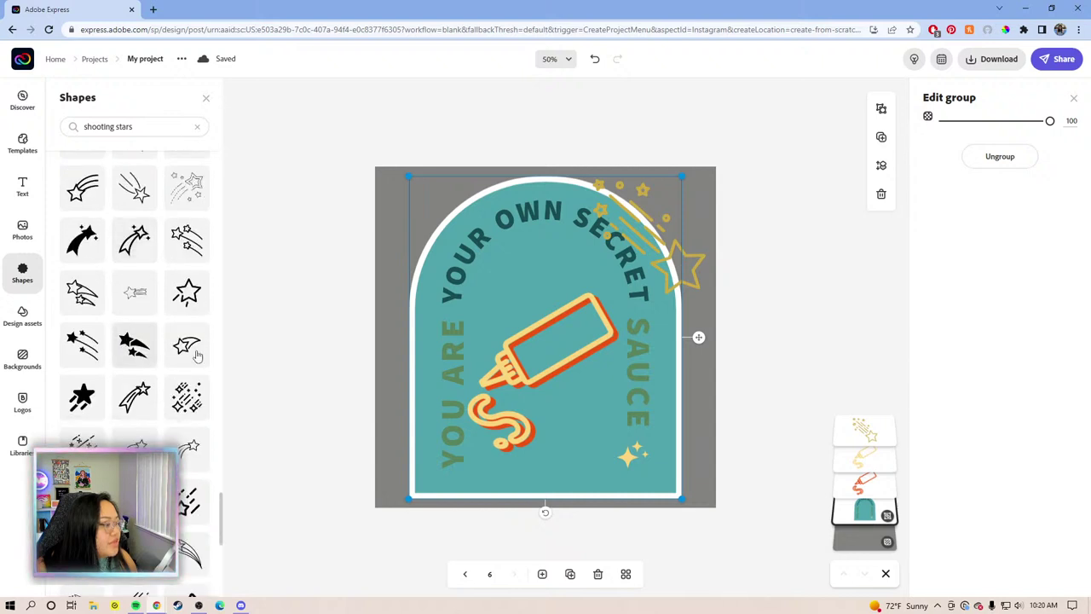
scroll(109, 320, "down", 1)
scroll(109, 320, "down", 1)
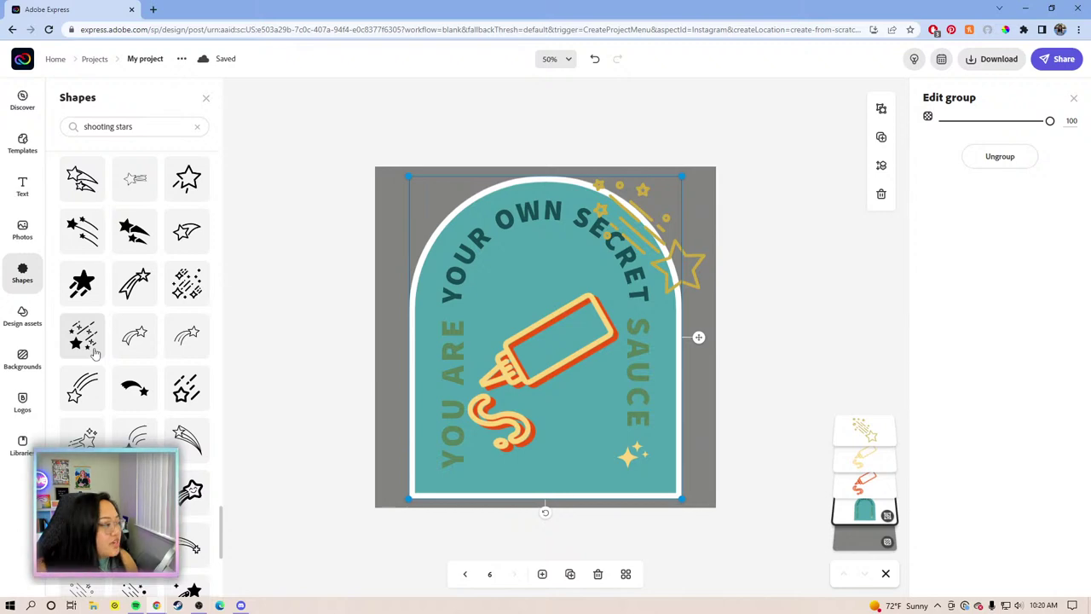
scroll(91, 354, "down", 2)
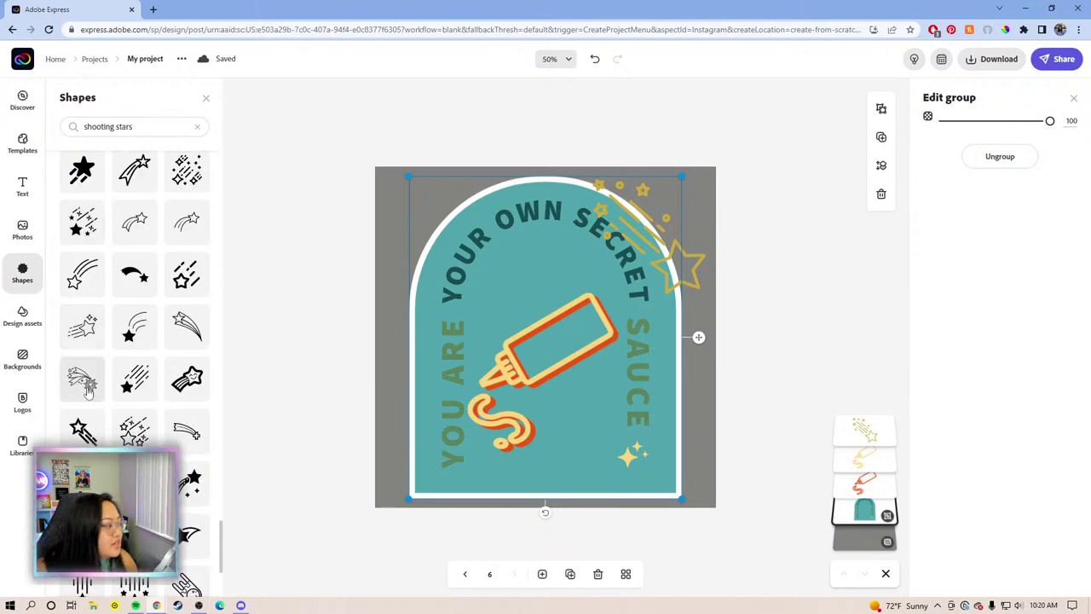
scroll(136, 430, "down", 5)
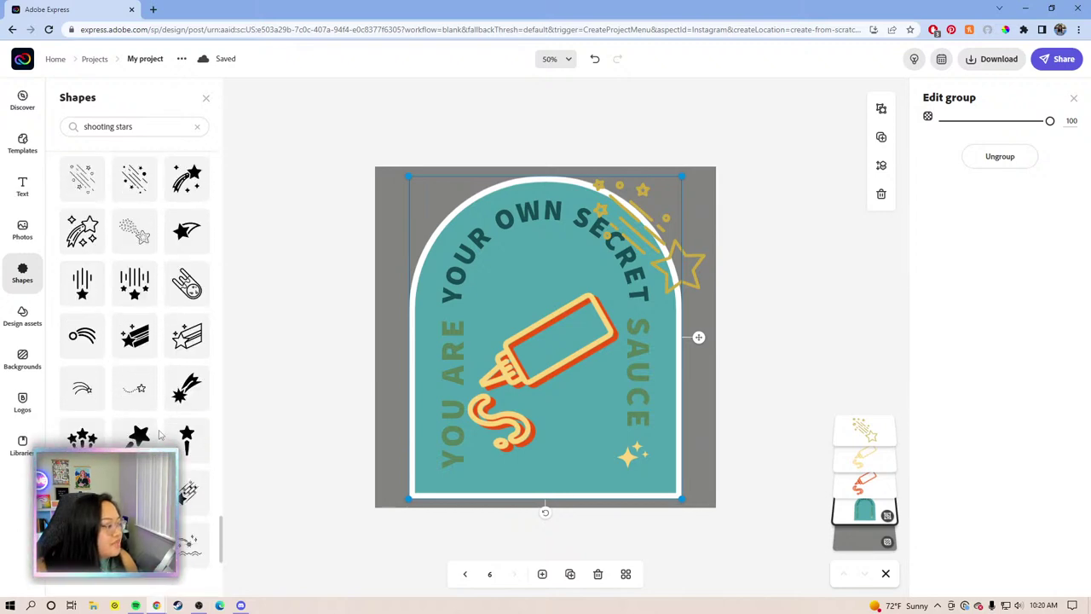
scroll(159, 435, "down", 5)
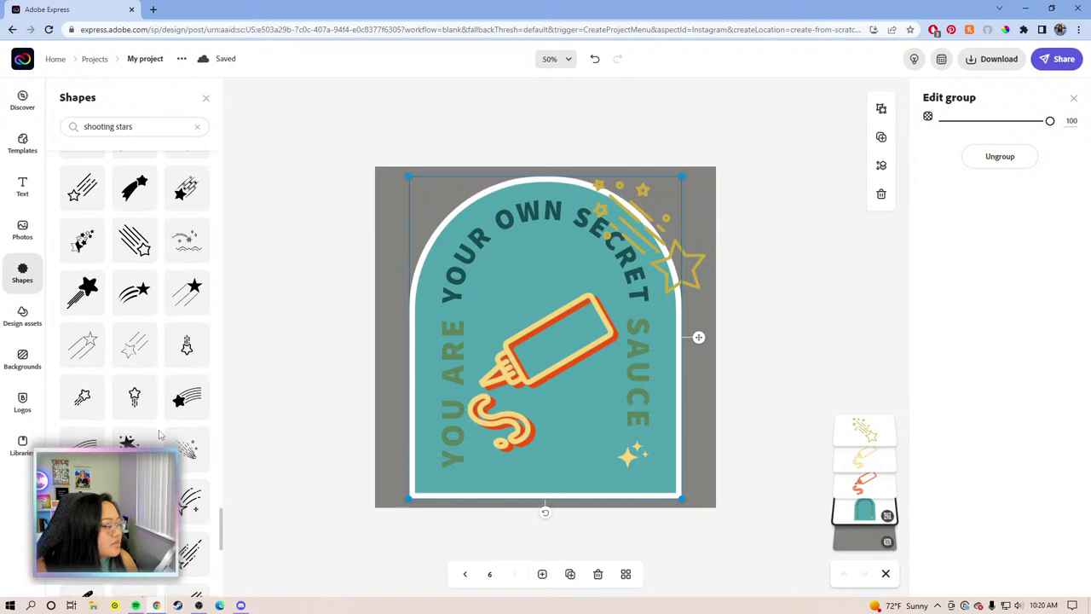
scroll(159, 434, "down", 5)
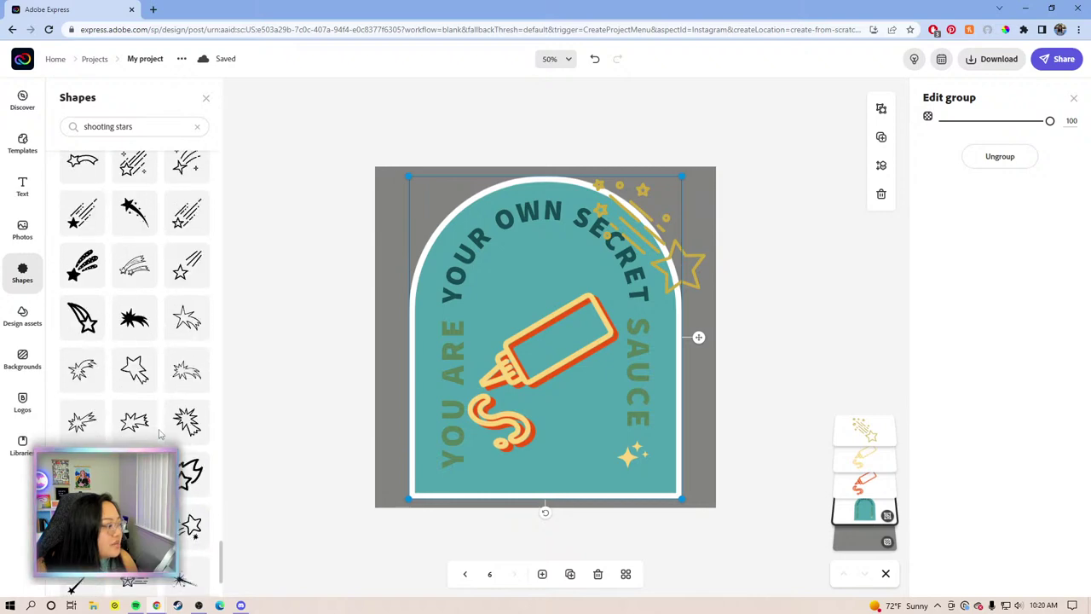
scroll(158, 434, "down", 5)
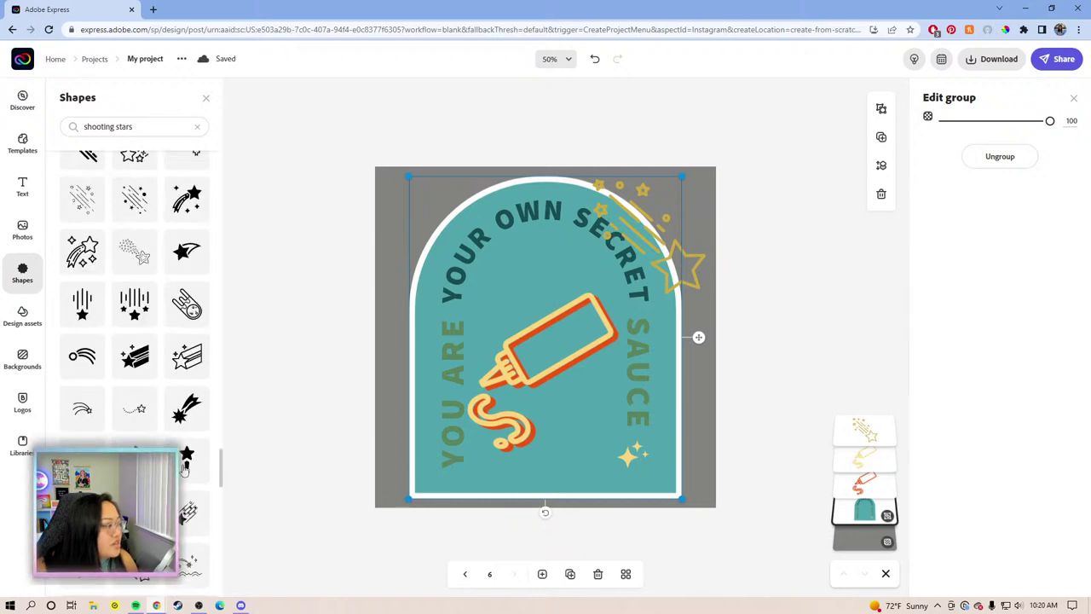
Search the shapes library for "stars" again and look through the designs for one that suits the sticker
left_click_drag(225, 477, 191, 160)
left_click_drag(115, 127, 81, 129)
key("BackSpace")
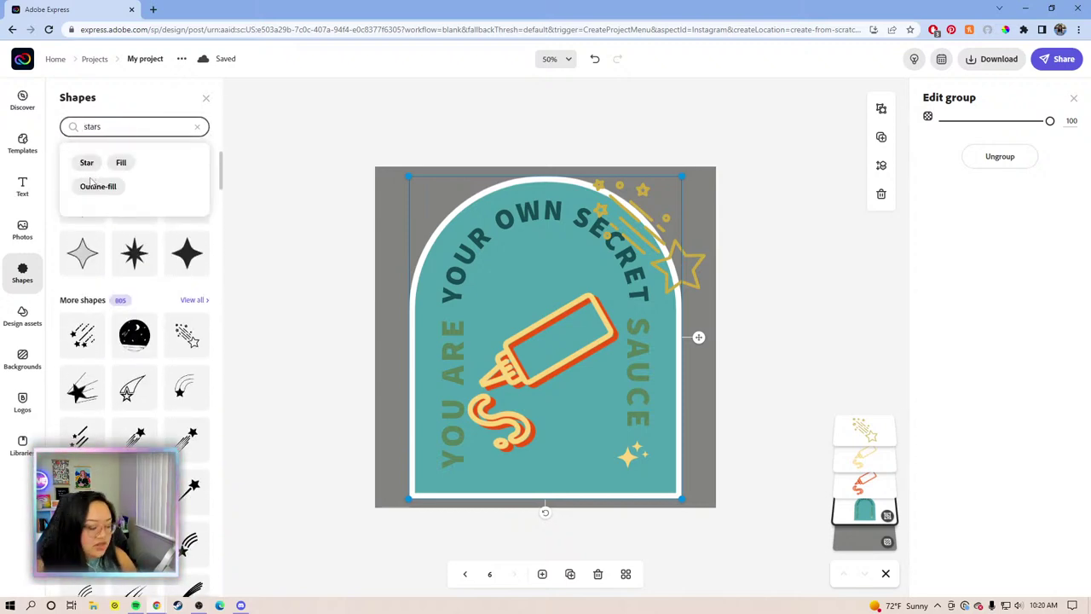
key("Return")
scroll(146, 267, "down", 10)
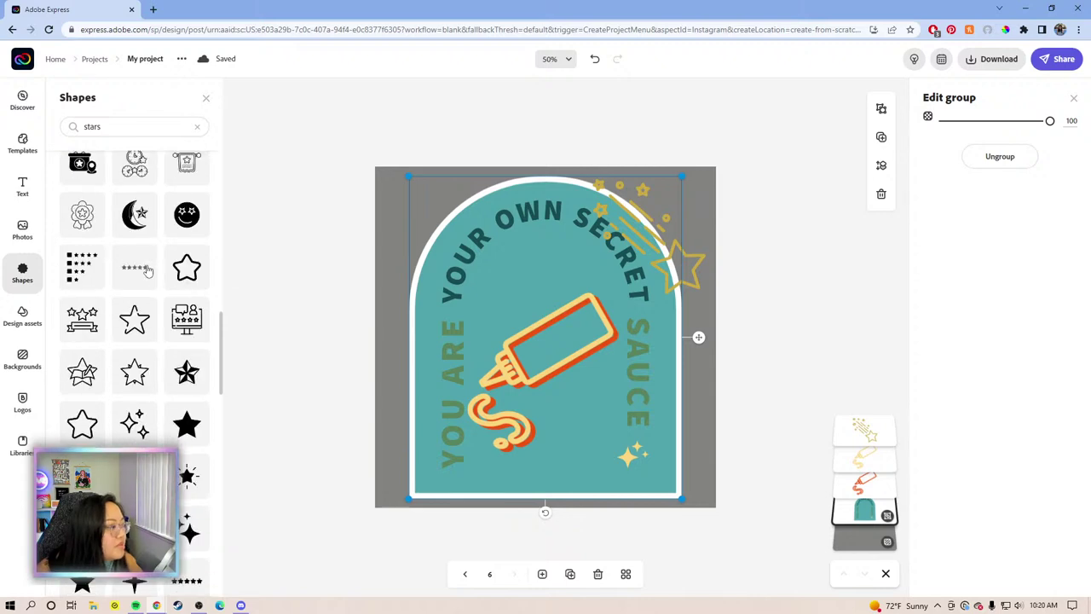
scroll(147, 269, "down", 5)
scroll(148, 271, "down", 3)
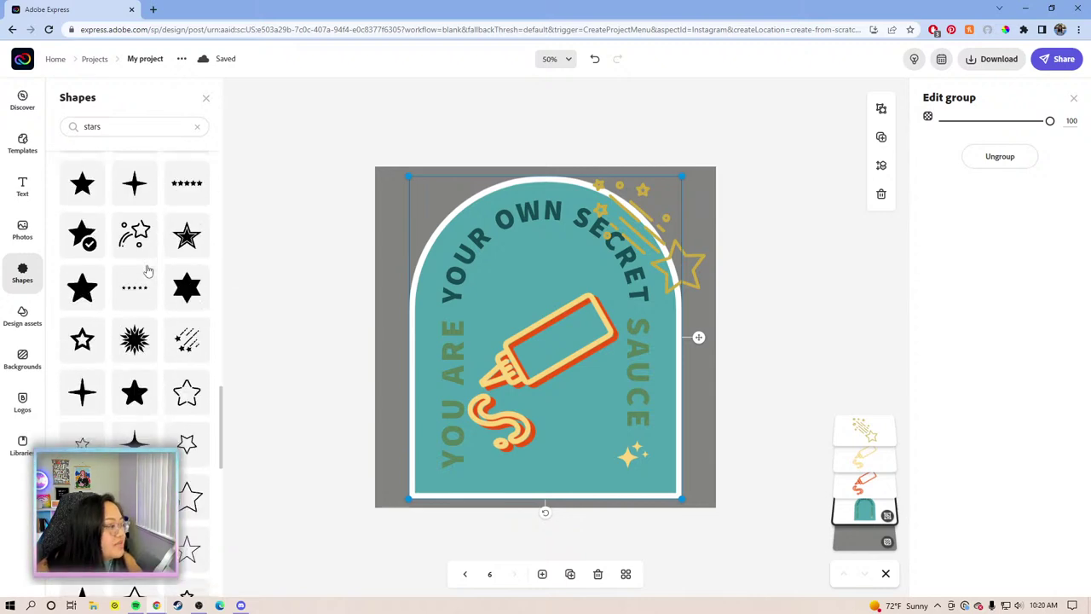
scroll(146, 271, "down", 3)
scroll(146, 271, "down", 4)
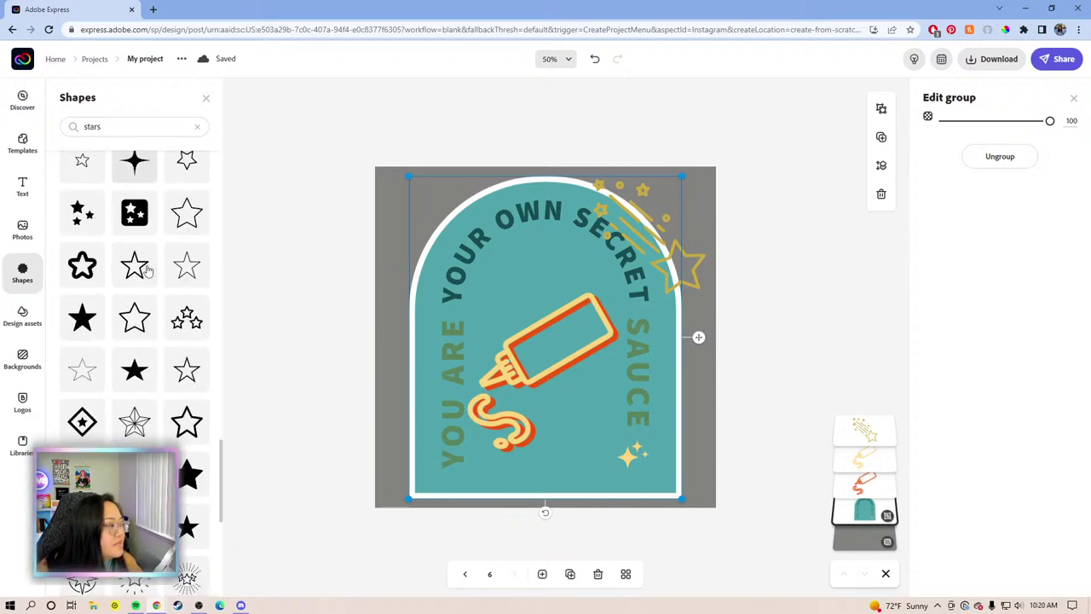
scroll(146, 270, "down", 10)
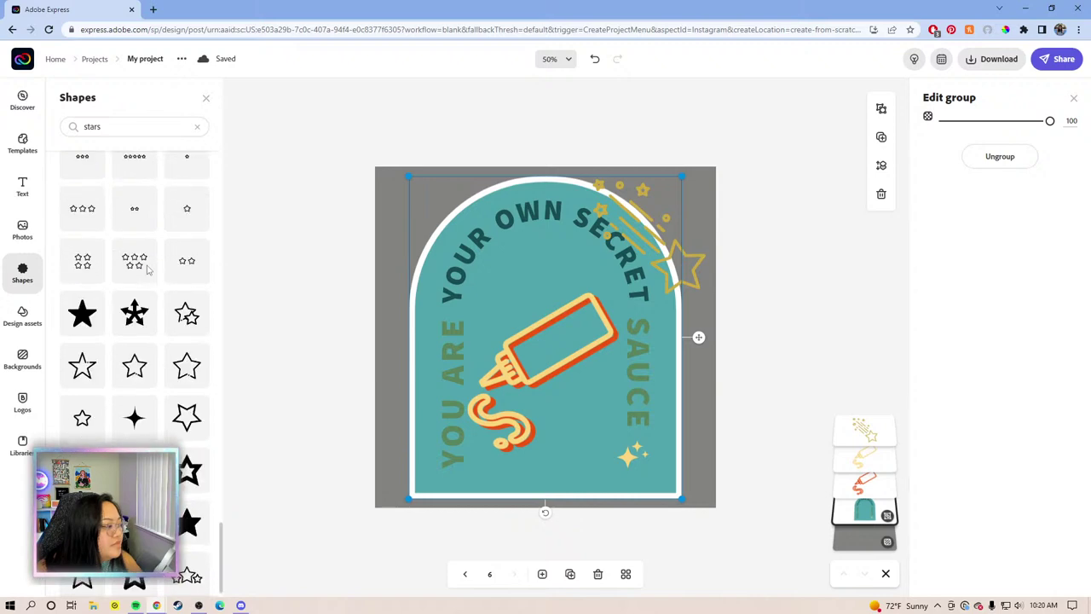
scroll(146, 270, "down", 4)
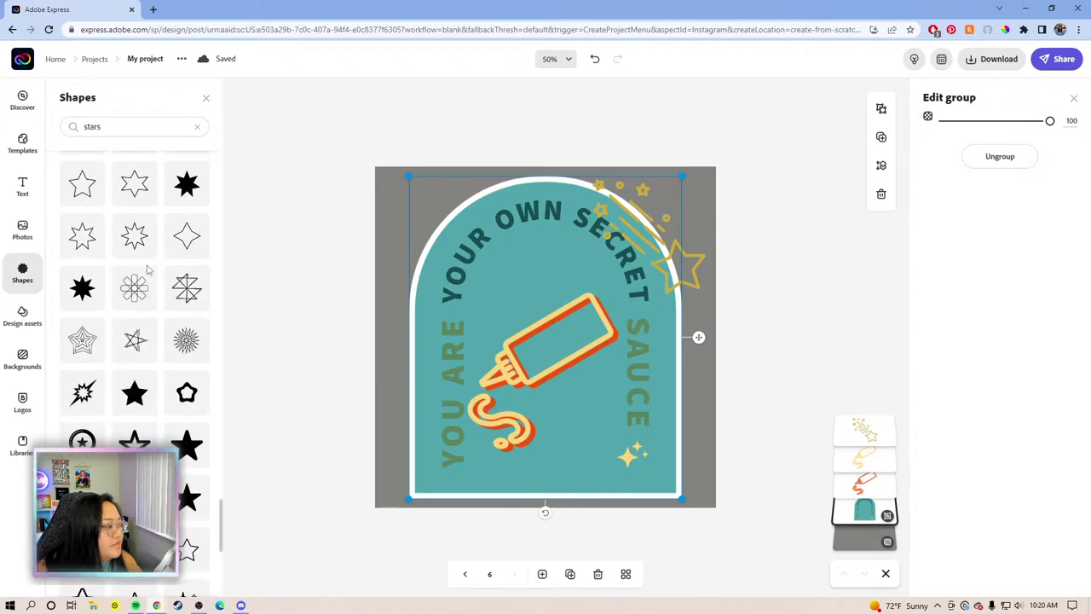
scroll(147, 270, "up", 15)
Search the shapes library for "star" and examine the star designs for another decoration
left_click(126, 123)
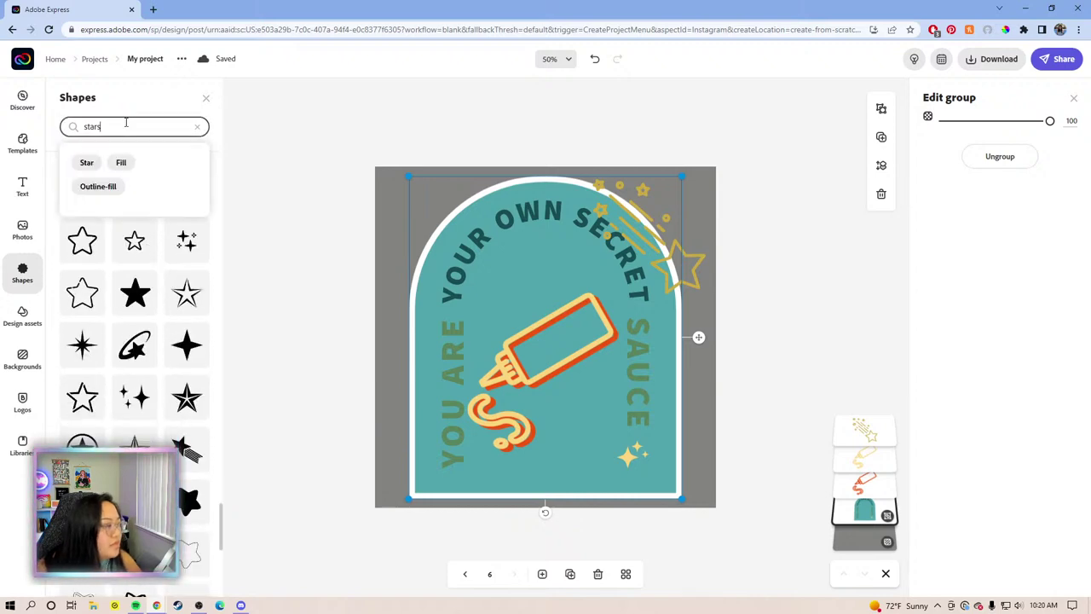
key("BackSpace")
key("Return")
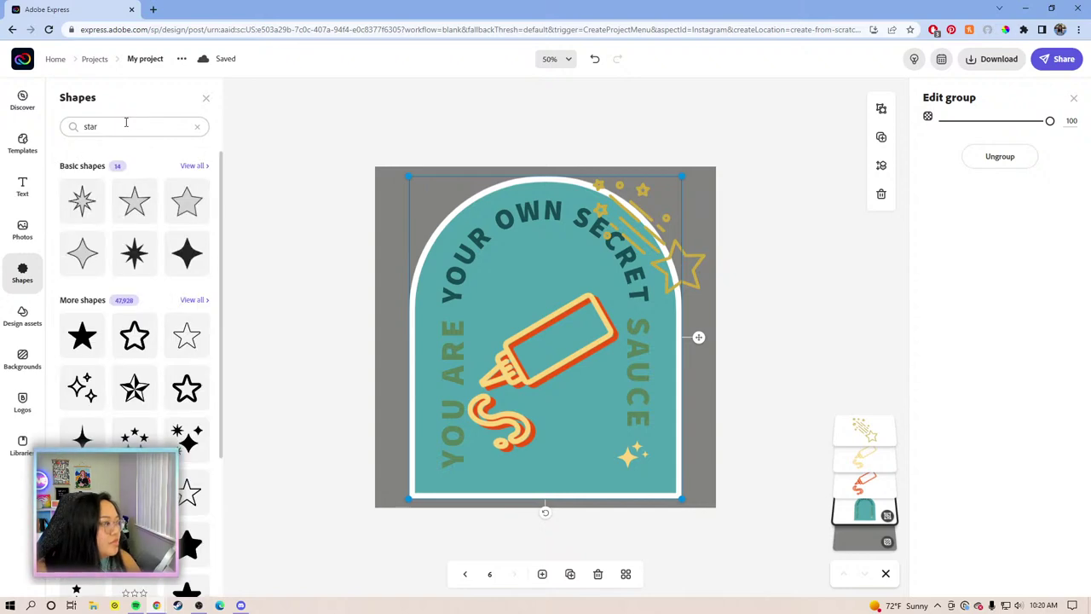
scroll(145, 290, "down", 5)
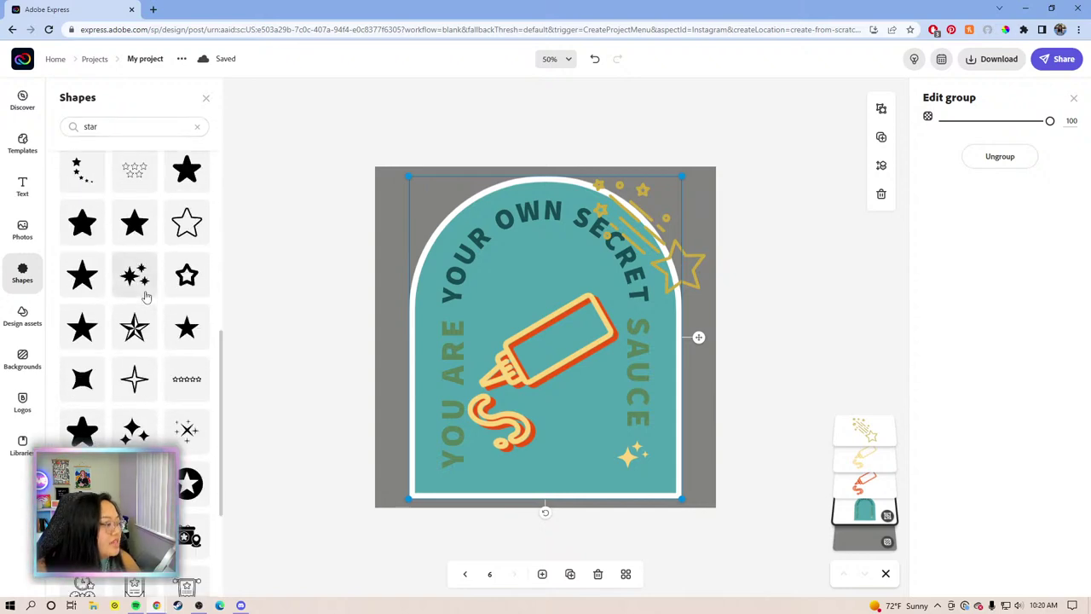
scroll(145, 296, "down", 10)
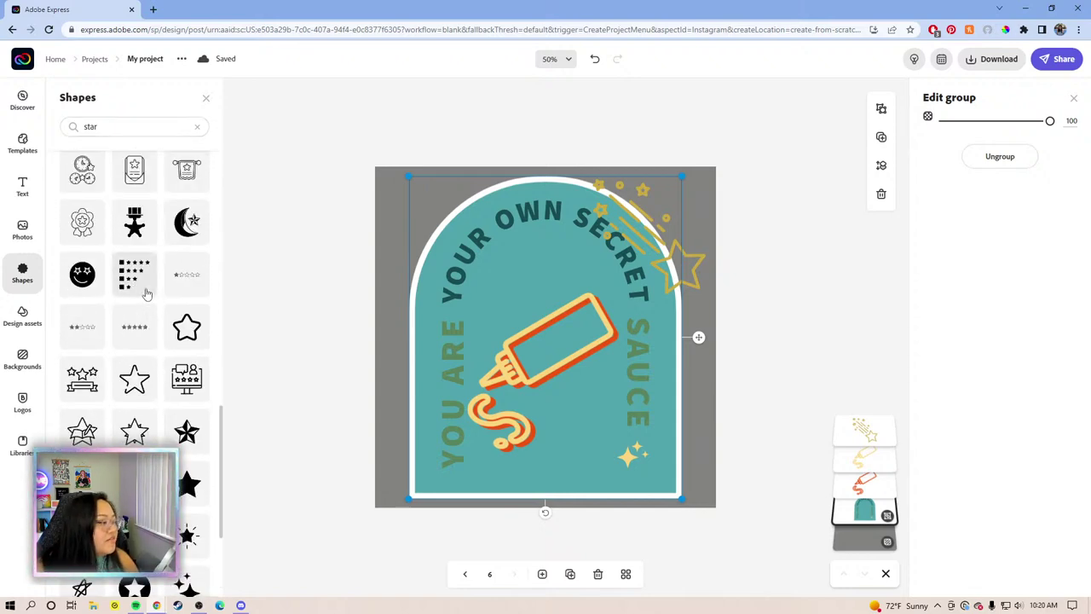
scroll(147, 293, "down", 8)
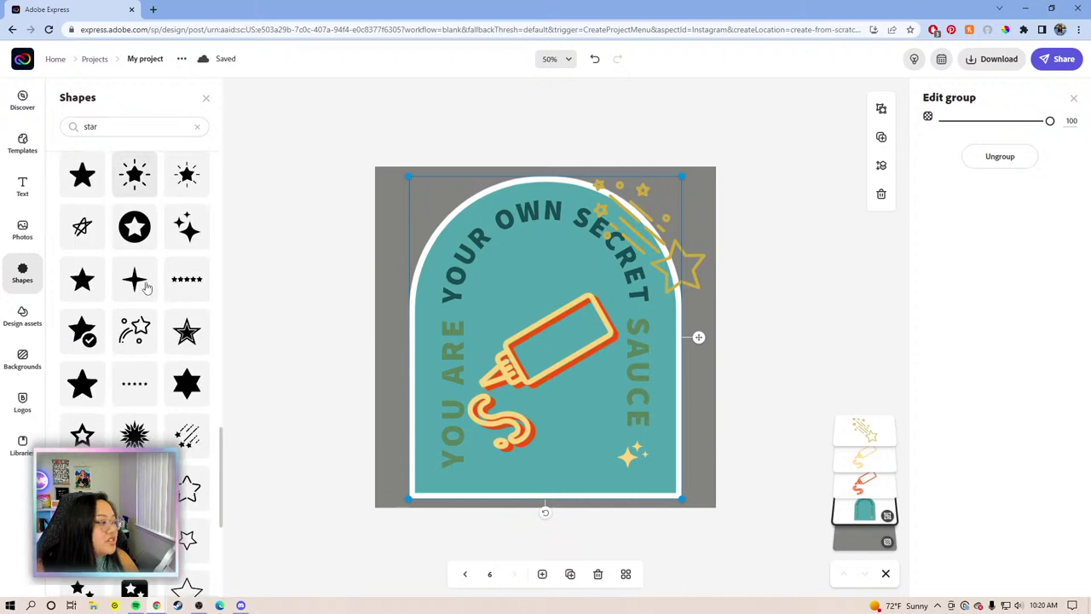
scroll(147, 289, "down", 8)
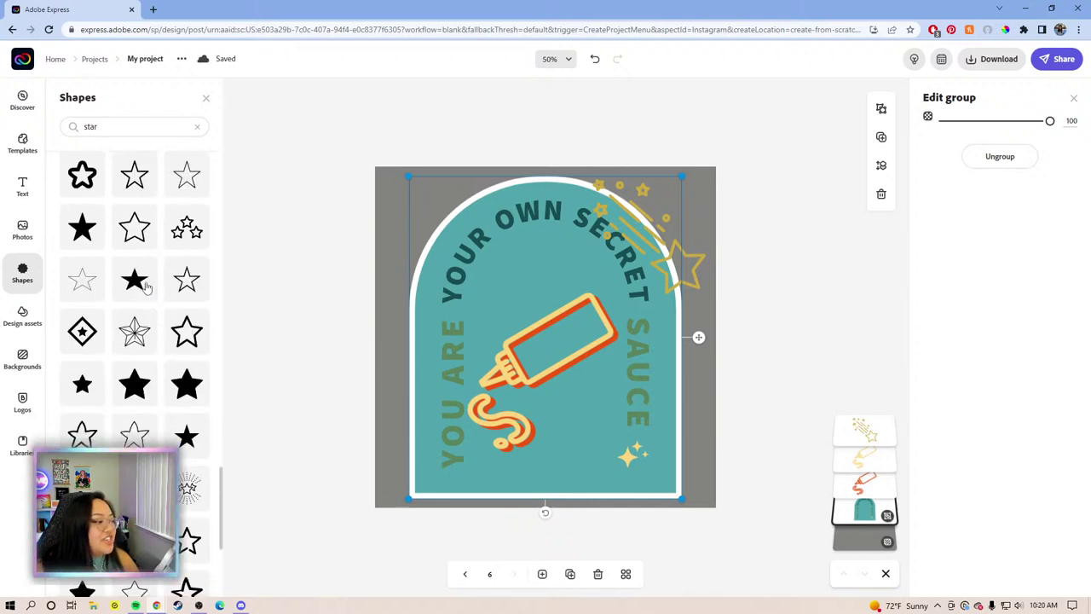
scroll(146, 290, "down", 8)
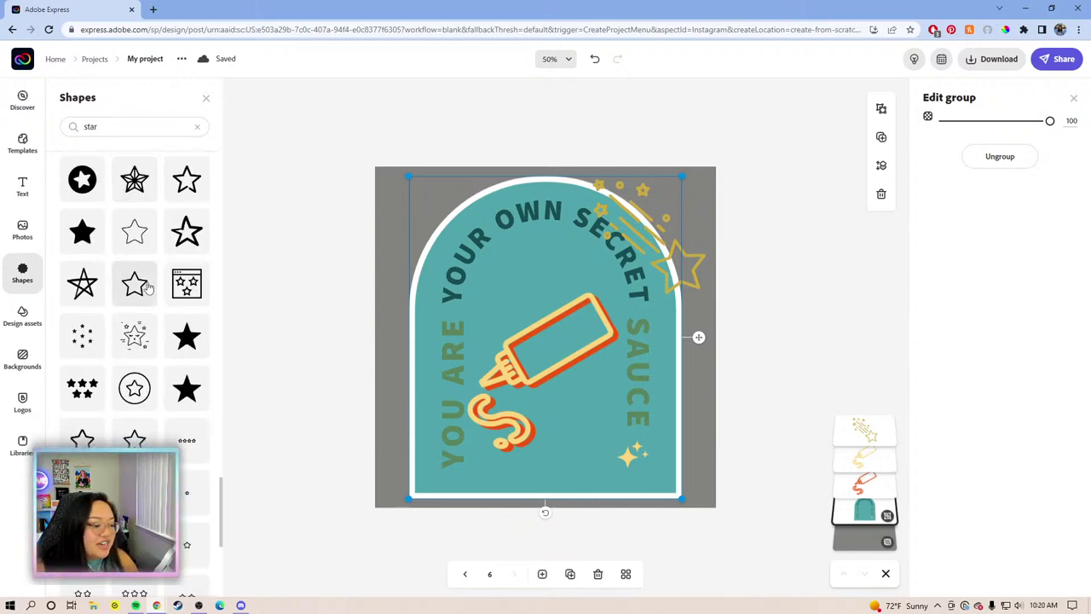
Recolor the shooting star shape to the palette's pale yellow #FCD67D and flip it horizontally
left_click(699, 278)
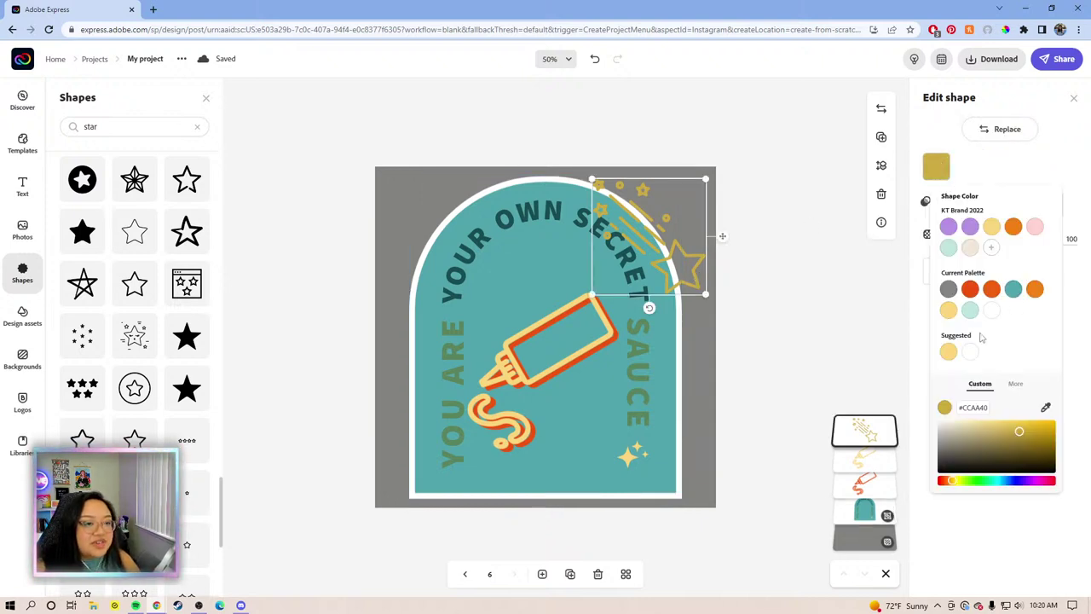
left_click(948, 310)
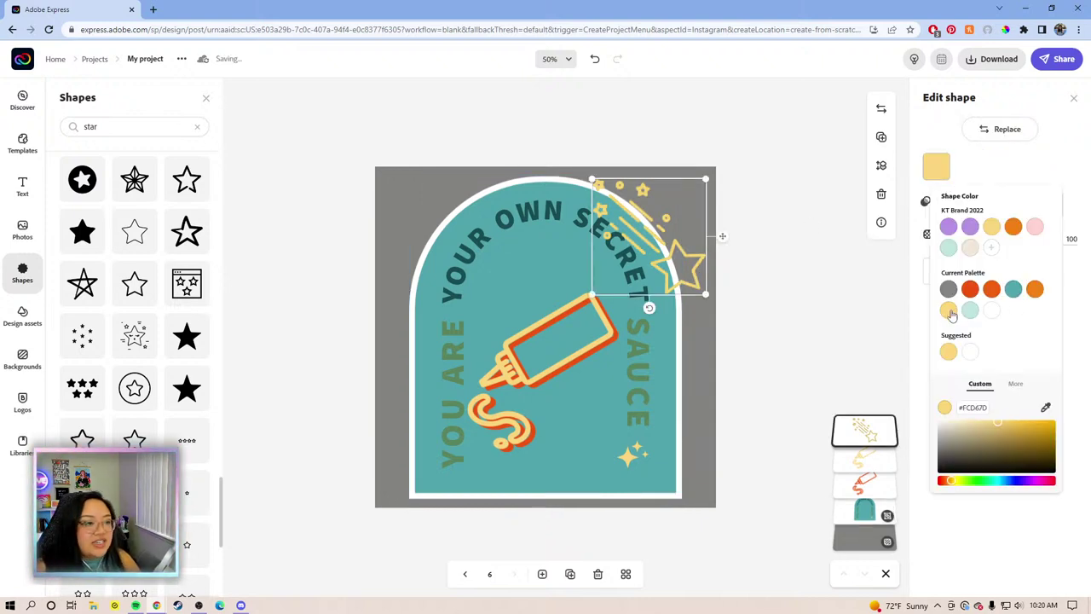
left_click(913, 187)
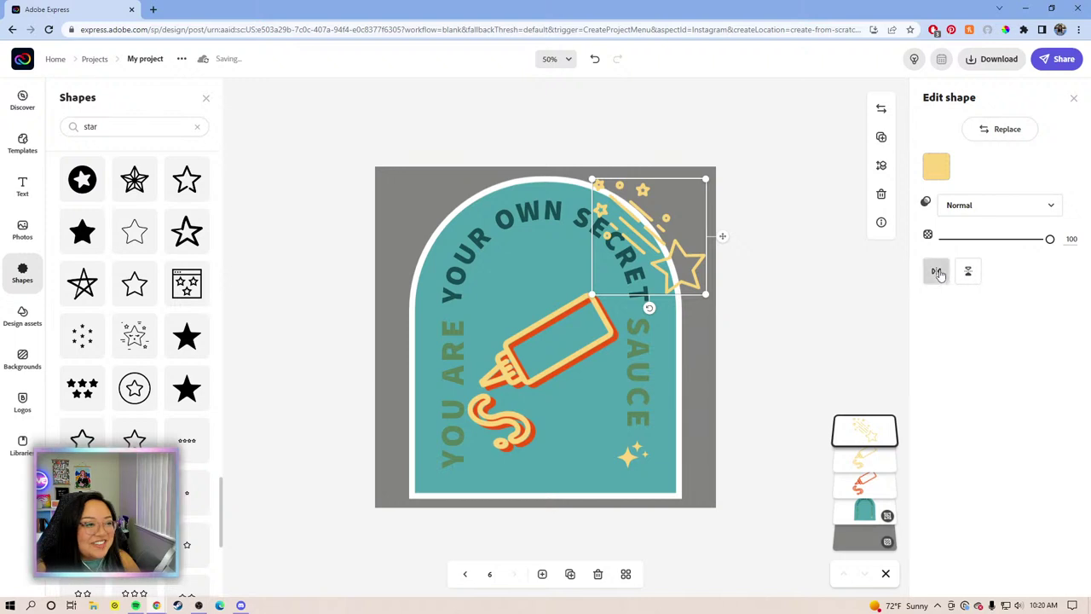
left_click(936, 271)
left_click(708, 183)
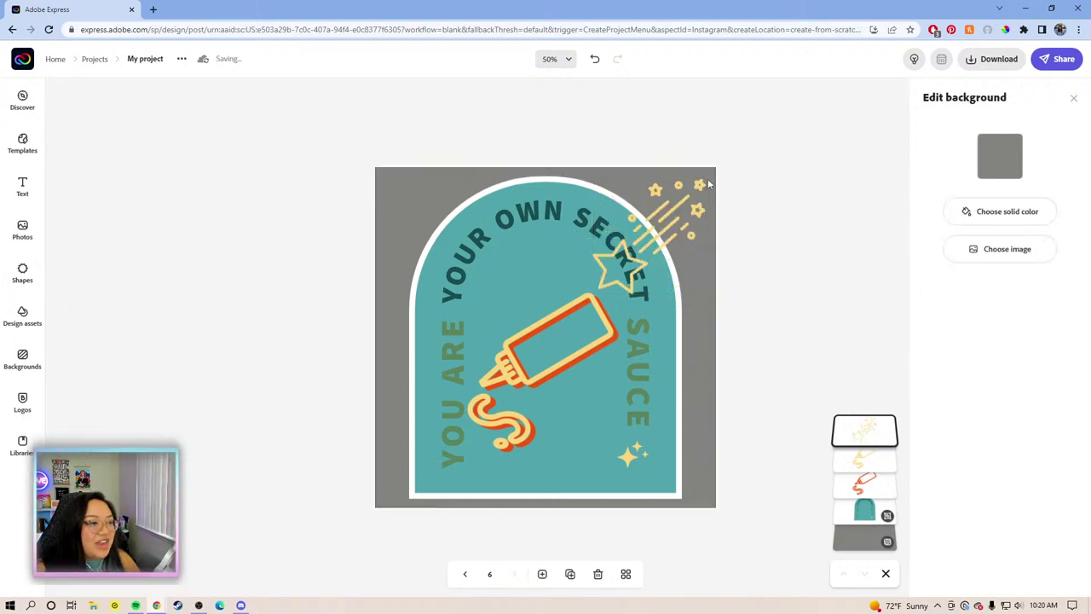
Scale down the shooting star and place it above the bottle inside the arch, tilted slightly clockwise
left_click(690, 198)
left_click_drag(705, 178, 685, 200)
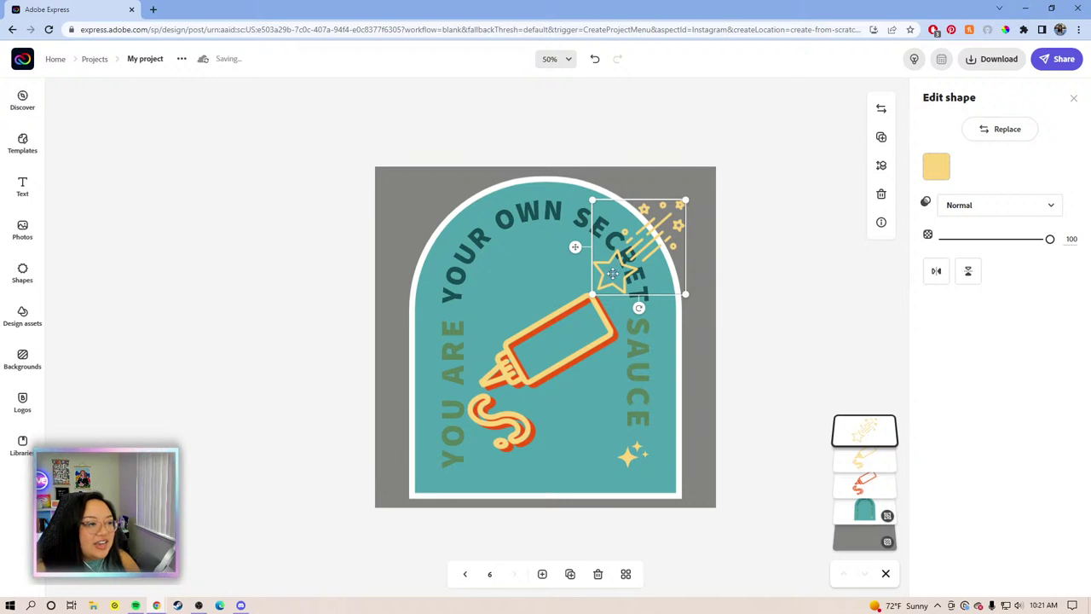
left_click_drag(610, 277, 488, 304)
left_click_drag(523, 340, 510, 339)
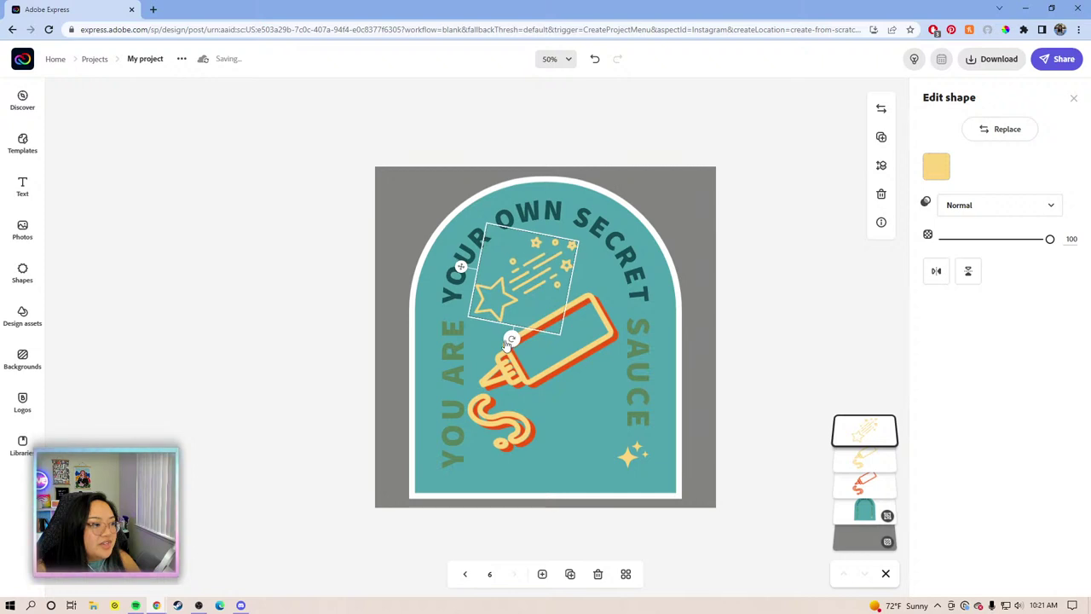
left_click_drag(486, 262, 462, 281)
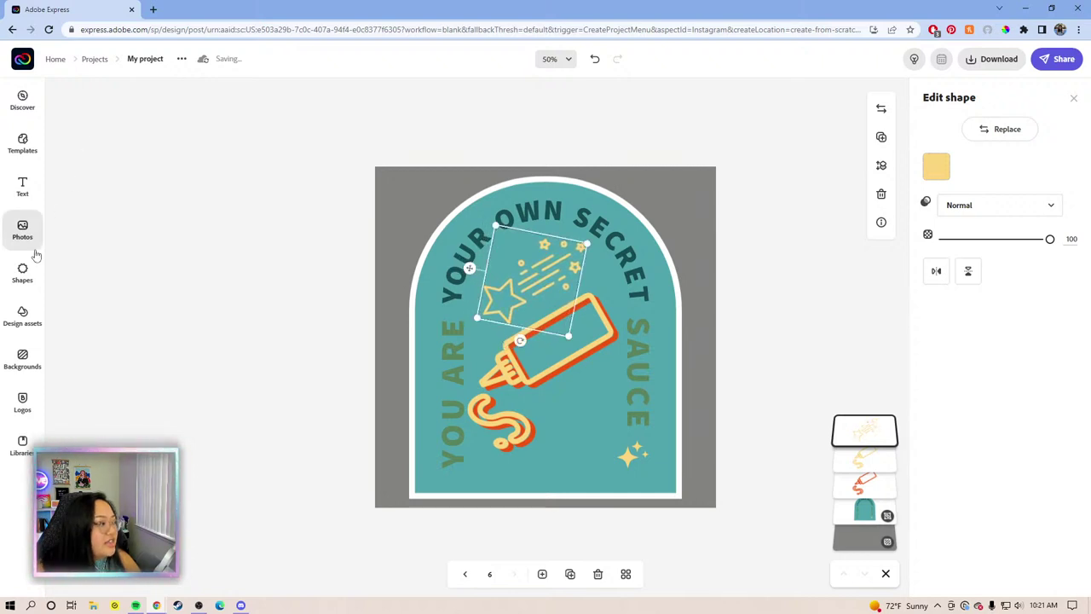
Search the shapes library for "shooting star" and look through the designs for alternatives to the placed star
left_click(22, 271)
left_click(91, 126)
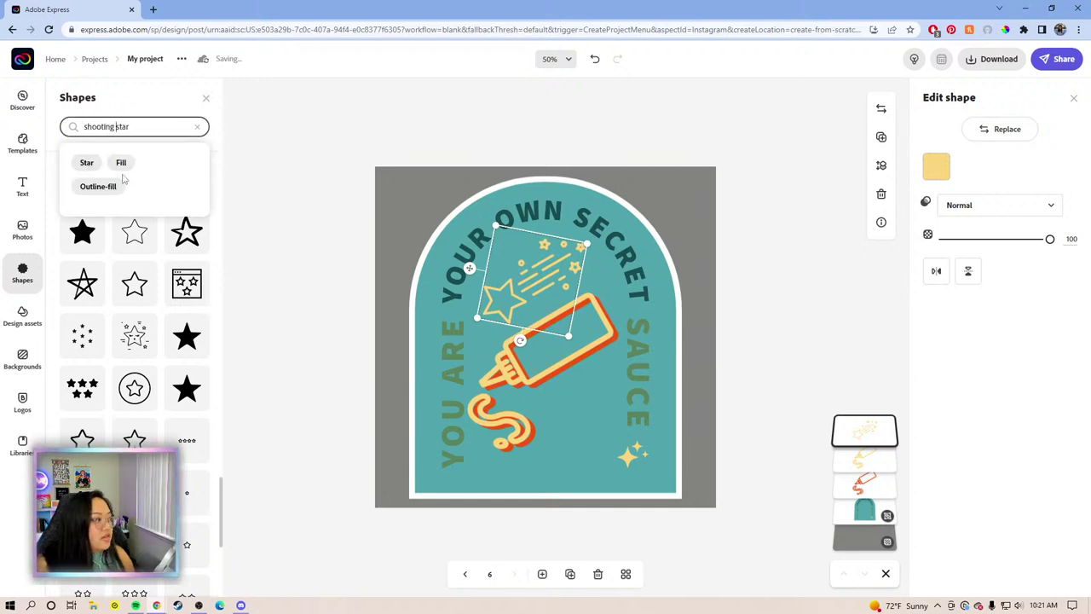
key("Return")
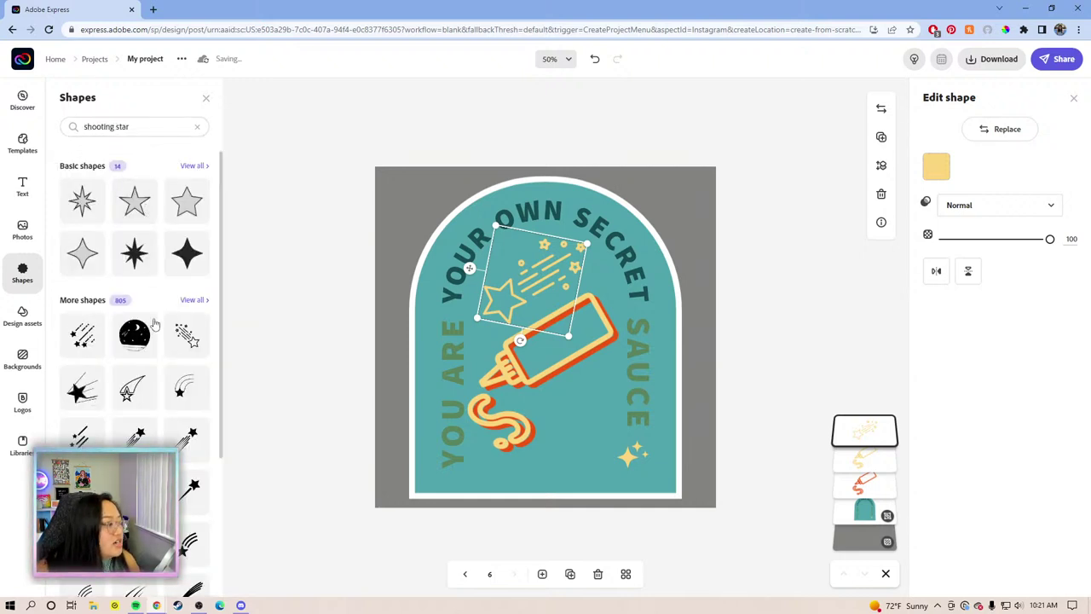
scroll(137, 378, "down", 3)
scroll(136, 378, "down", 5)
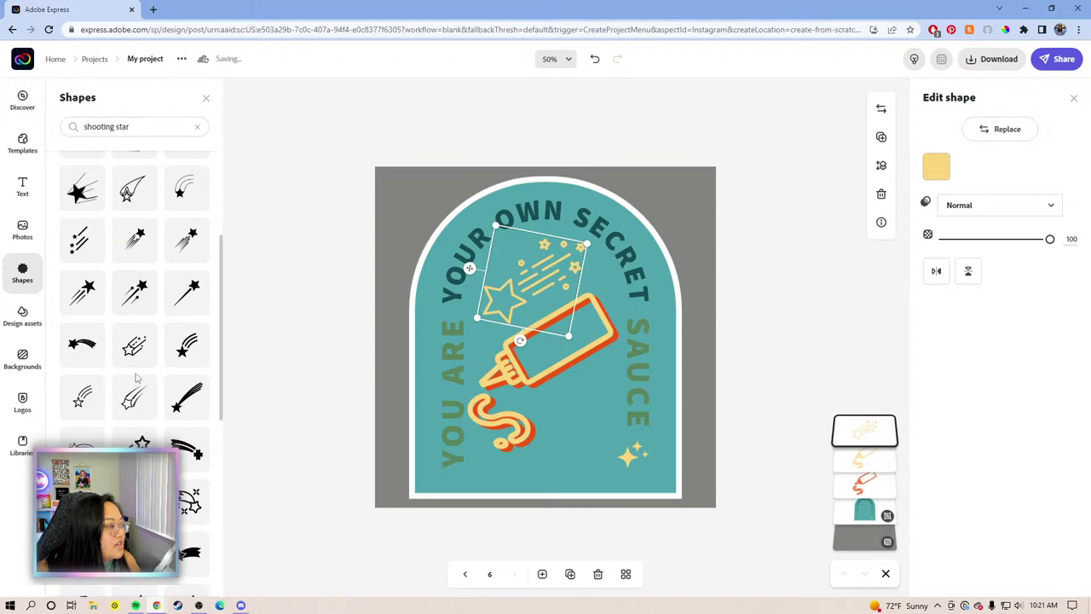
scroll(137, 377, "down", 5)
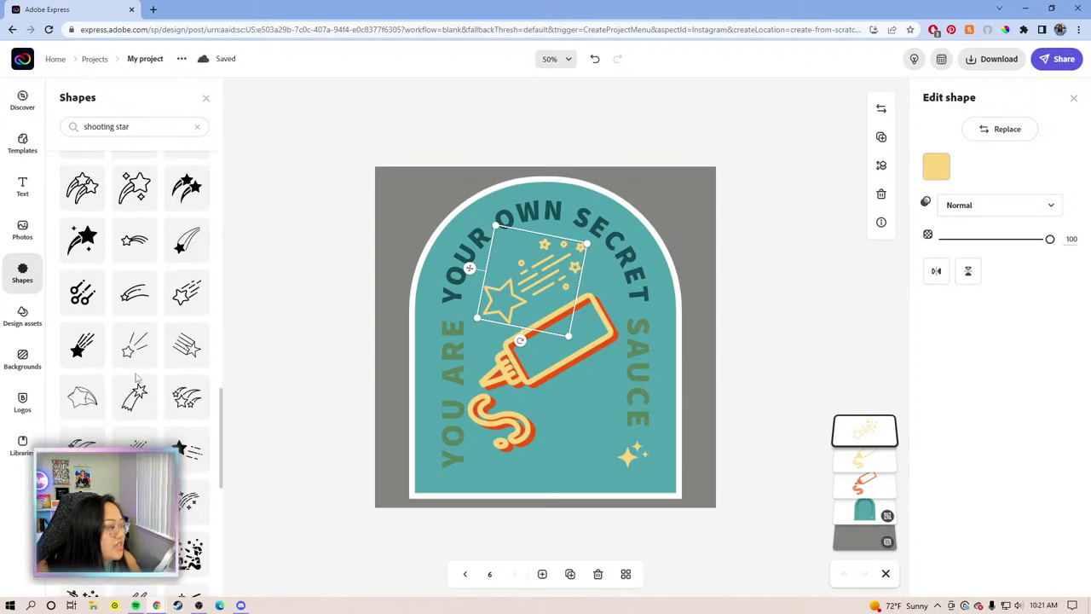
scroll(109, 430, "down", 5)
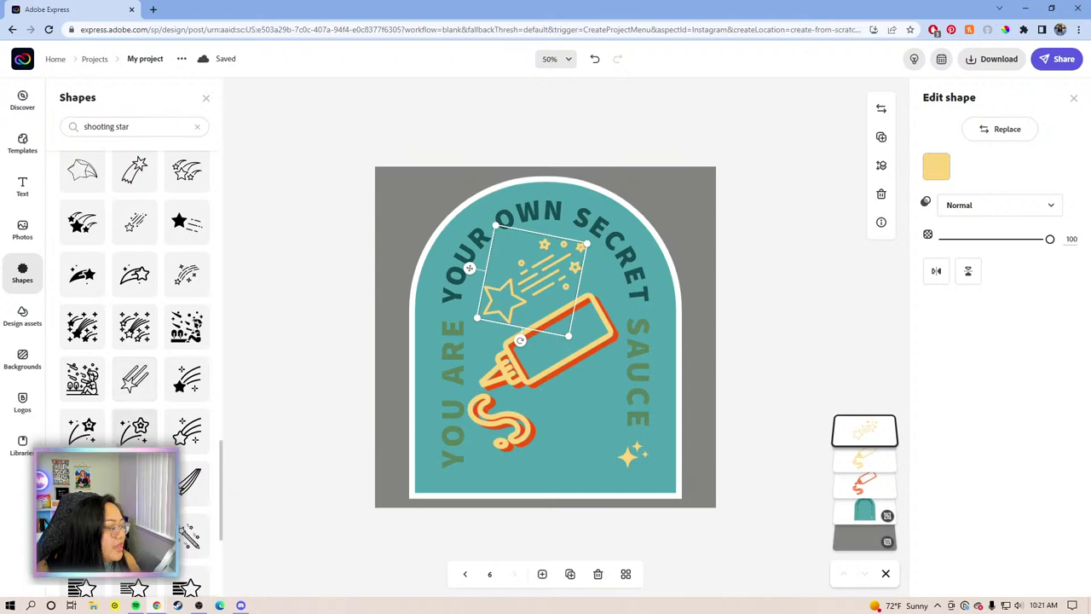
scroll(110, 430, "down", 5)
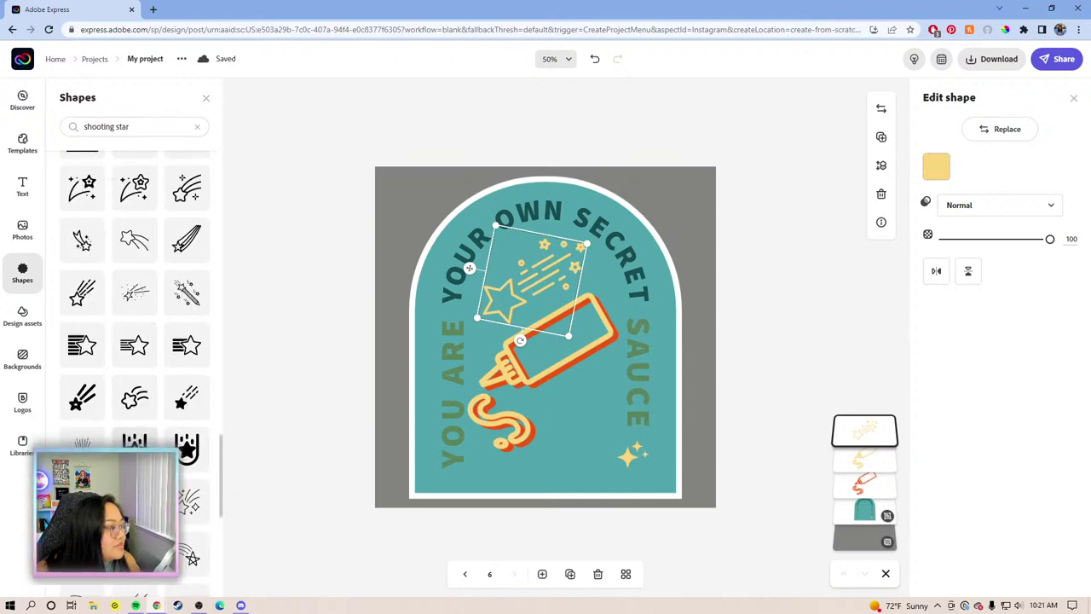
scroll(134, 358, "down", 6)
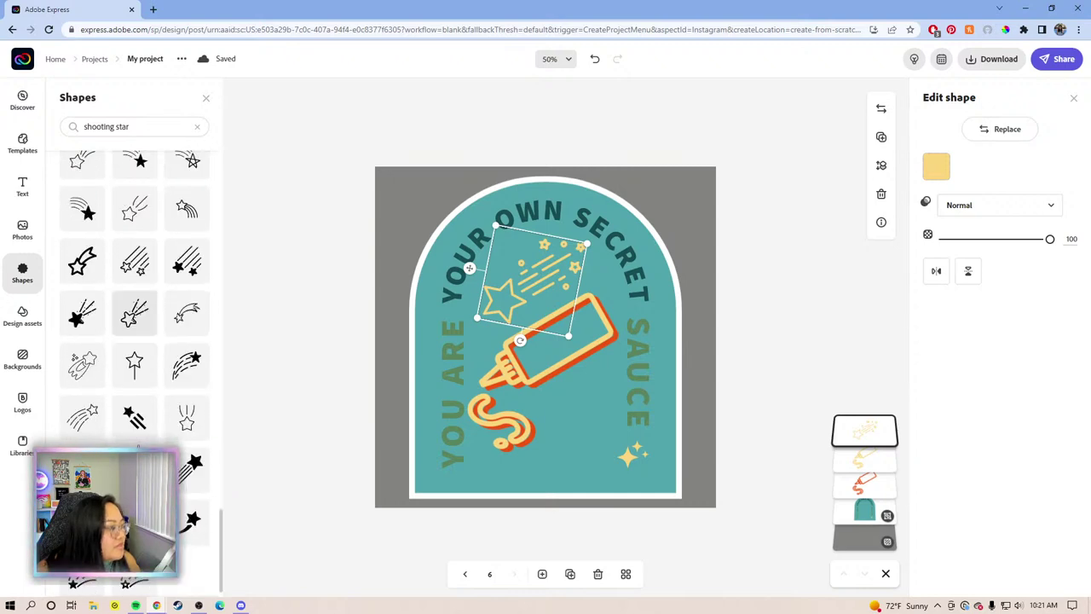
scroll(135, 358, "down", 8)
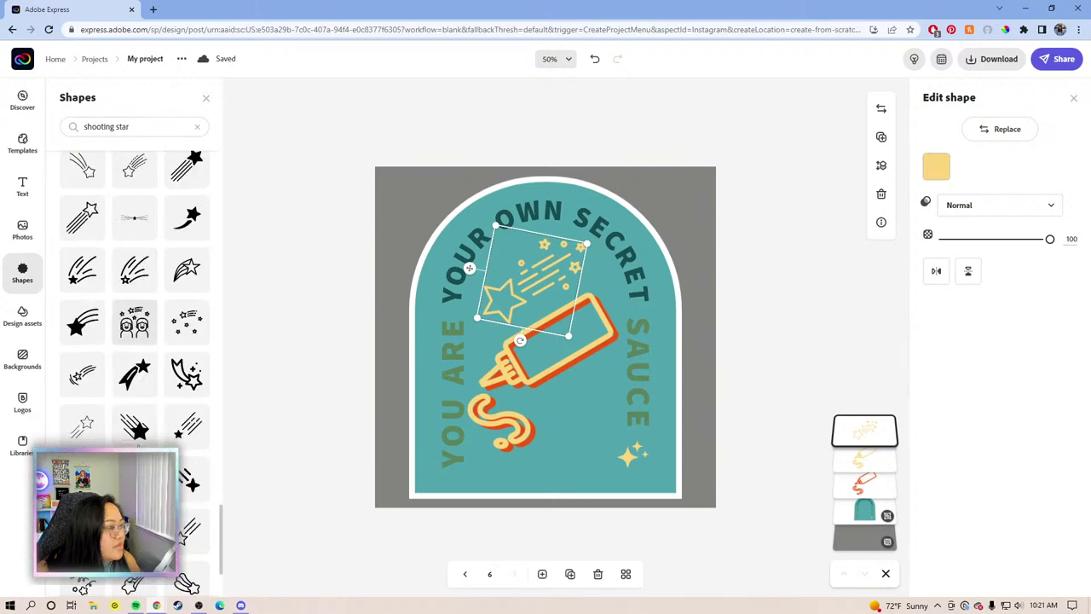
scroll(138, 447, "down", 8)
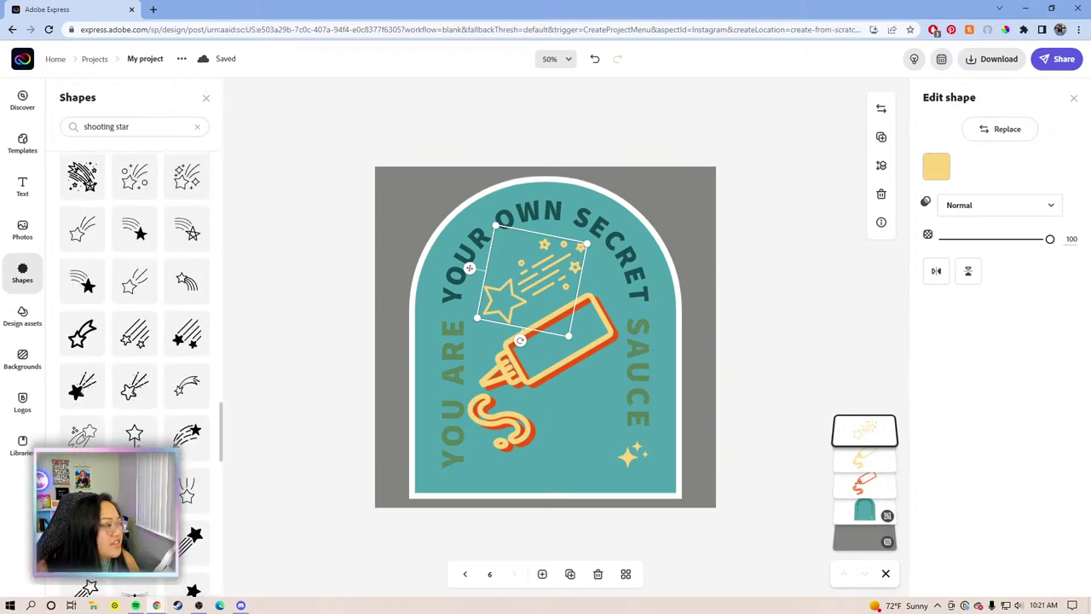
left_click(511, 266)
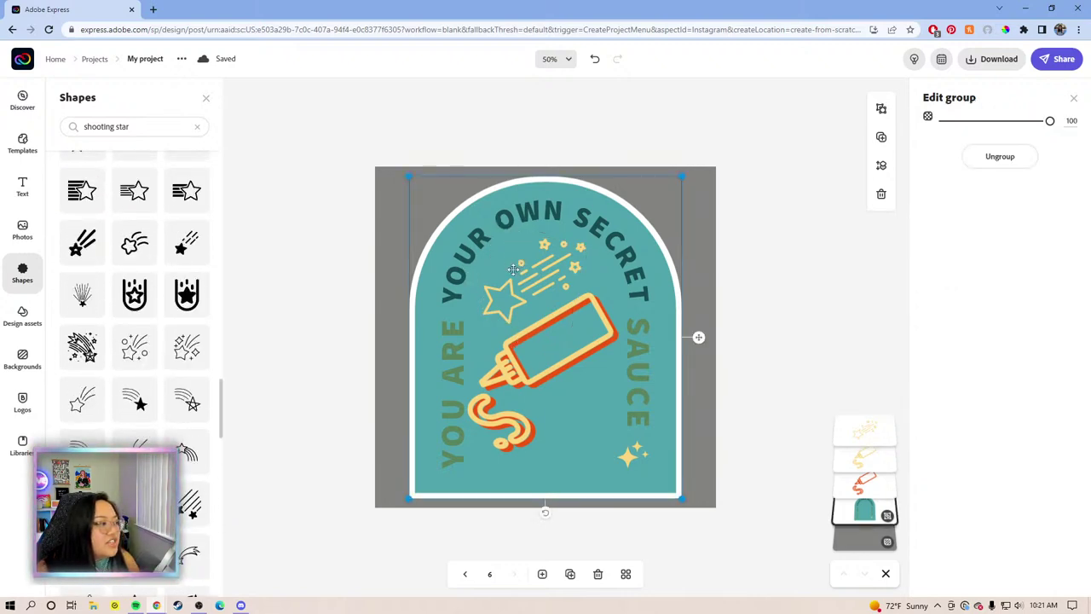
left_click(882, 137)
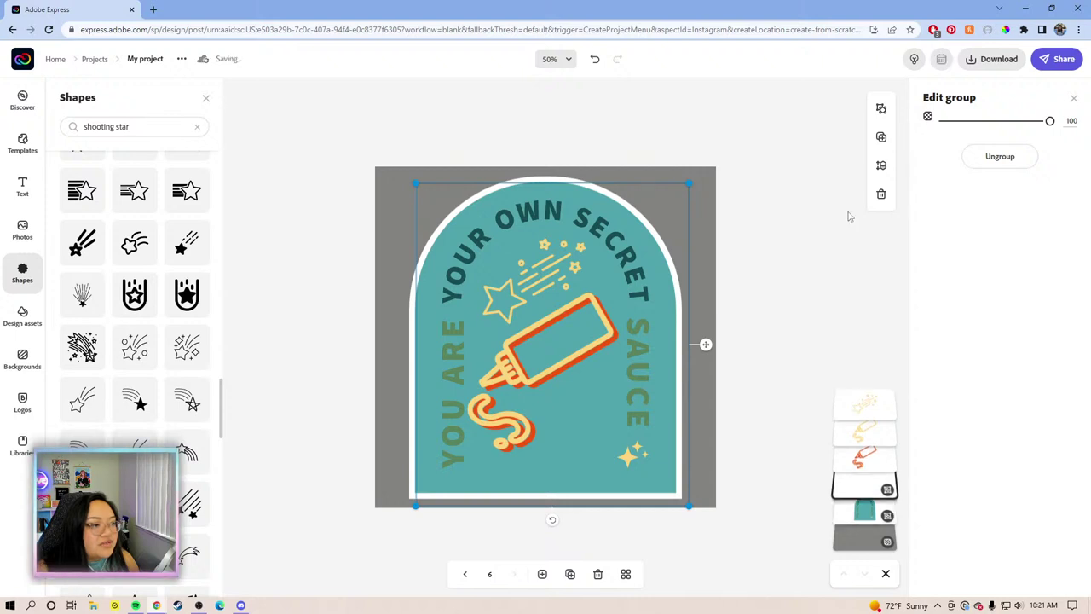
key("ctrl+a")
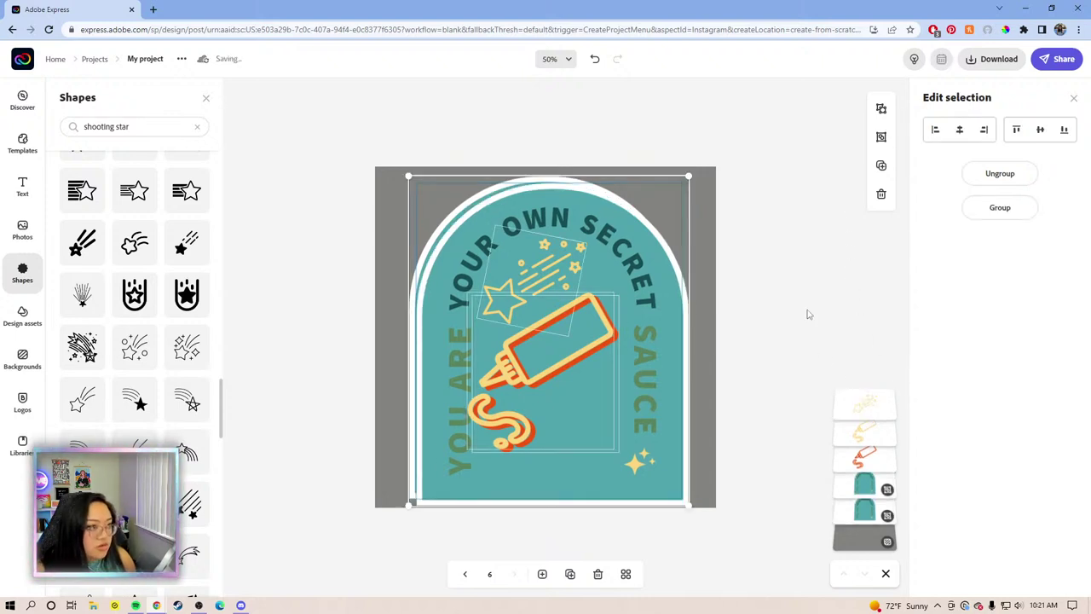
left_click(595, 59)
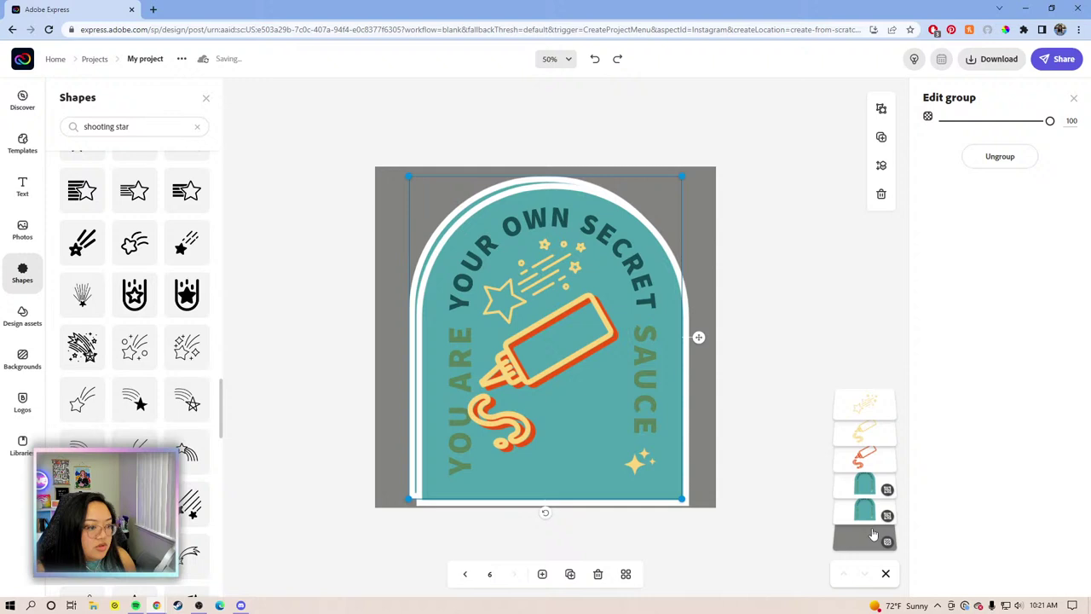
Duplicate the pale yellow shooting star above the bottle
left_click(867, 411)
left_click(549, 266)
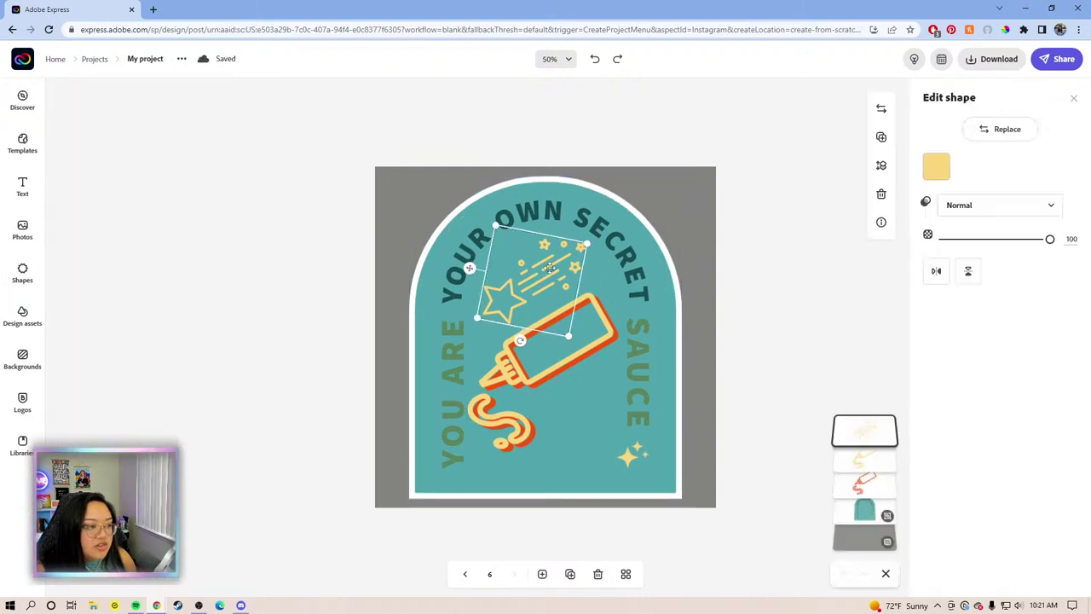
left_click(881, 137)
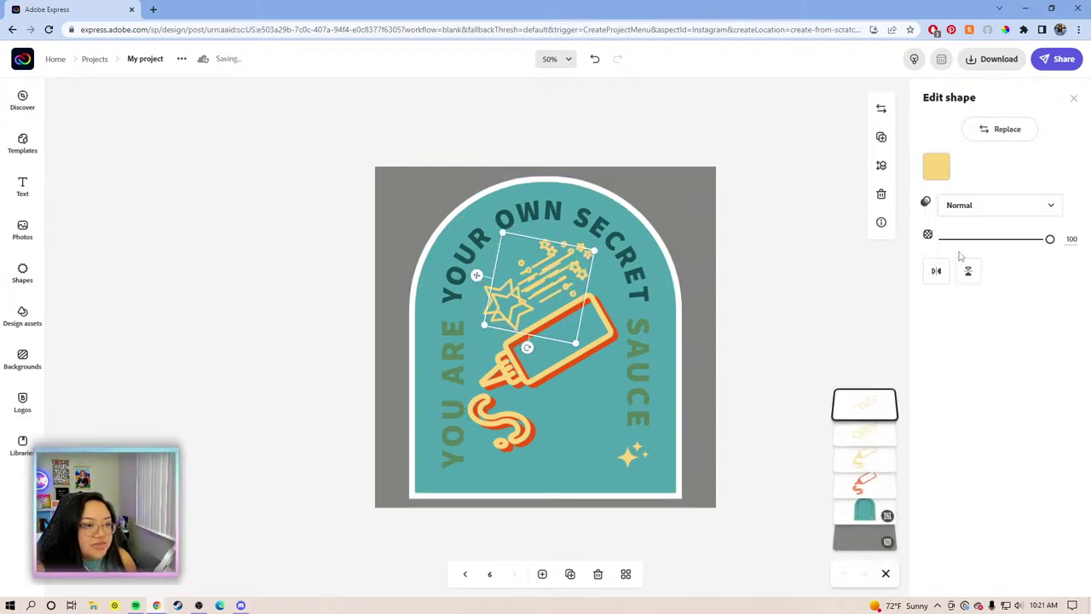
Try the duplicated shooting star flipped horizontally, rotated and repositioned below the bottle, and delete it
left_click(936, 270)
left_click_drag(602, 286, 639, 407)
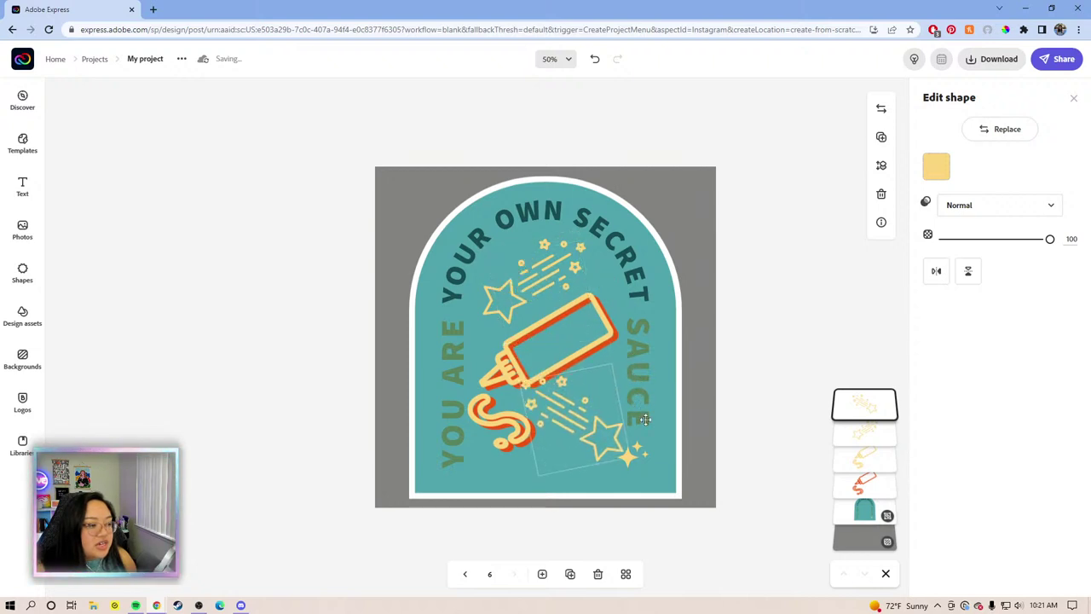
left_click_drag(629, 451, 615, 447)
left_click_drag(622, 401, 630, 409)
mouse_move(585, 473)
left_mouse_down()
mouse_move(527, 477)
mouse_move(579, 478)
left_mouse_up()
mouse_move(631, 414)
left_mouse_down()
mouse_move(638, 436)
mouse_move(639, 425)
left_mouse_up()
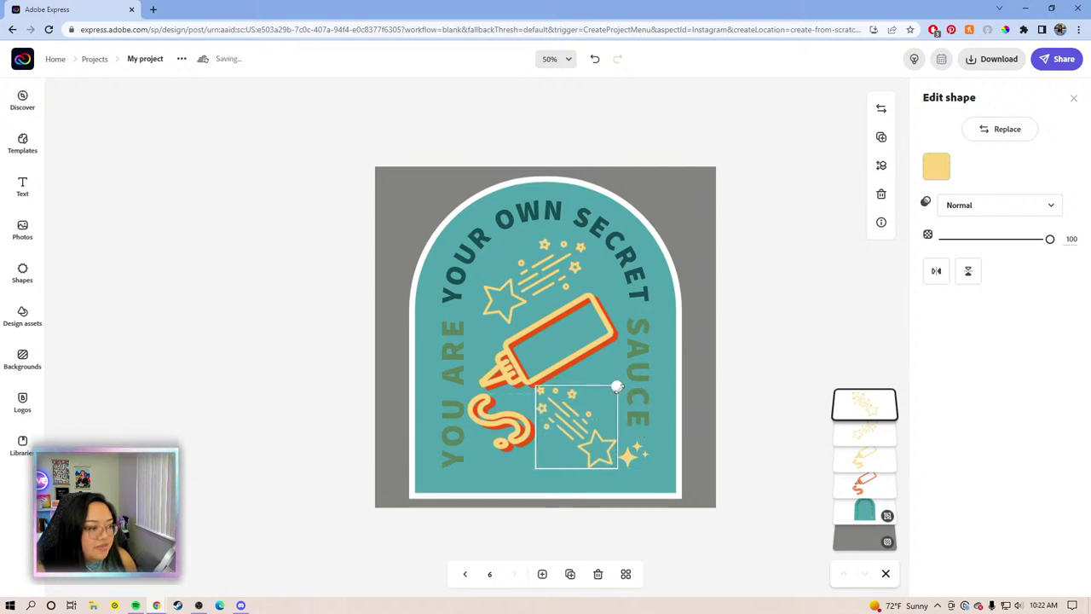
left_click_drag(576, 482, 553, 487)
key("Delete")
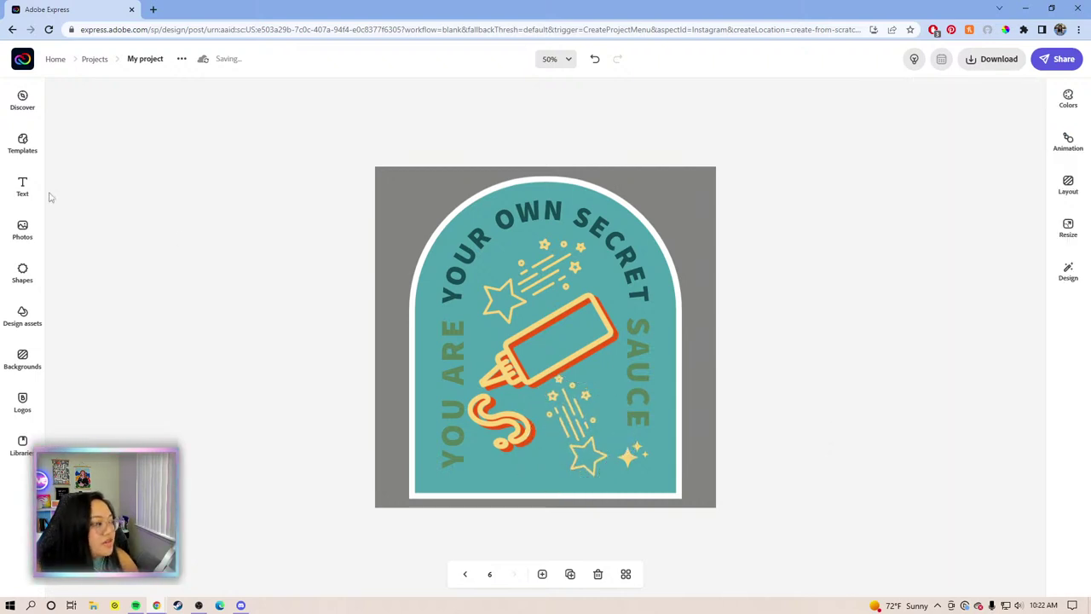
Search the shapes library for "sparkles"
left_click(22, 272)
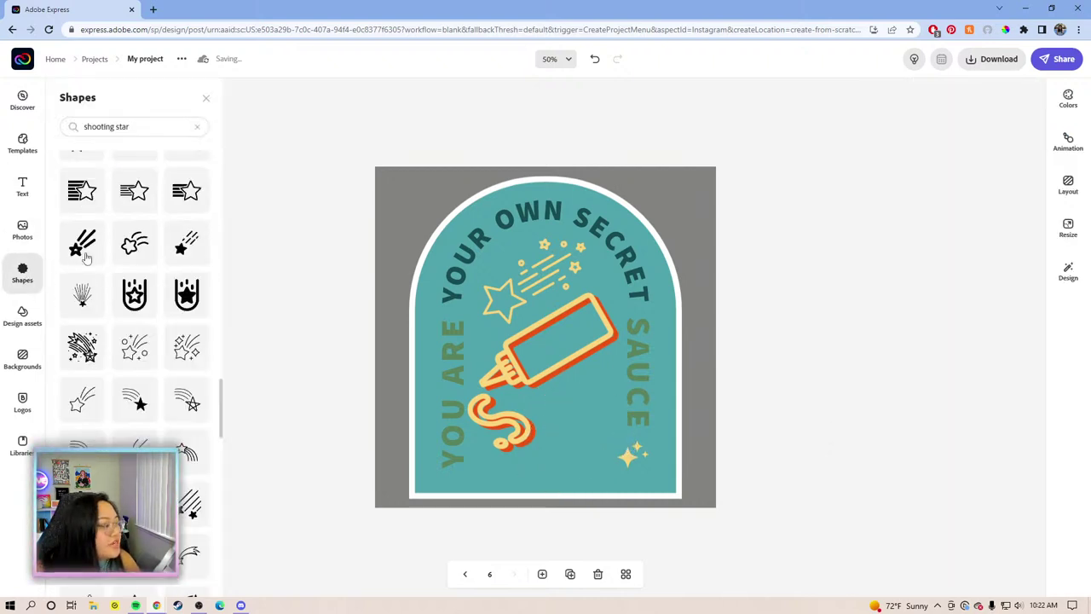
left_click(151, 127)
key("ctrl+a")
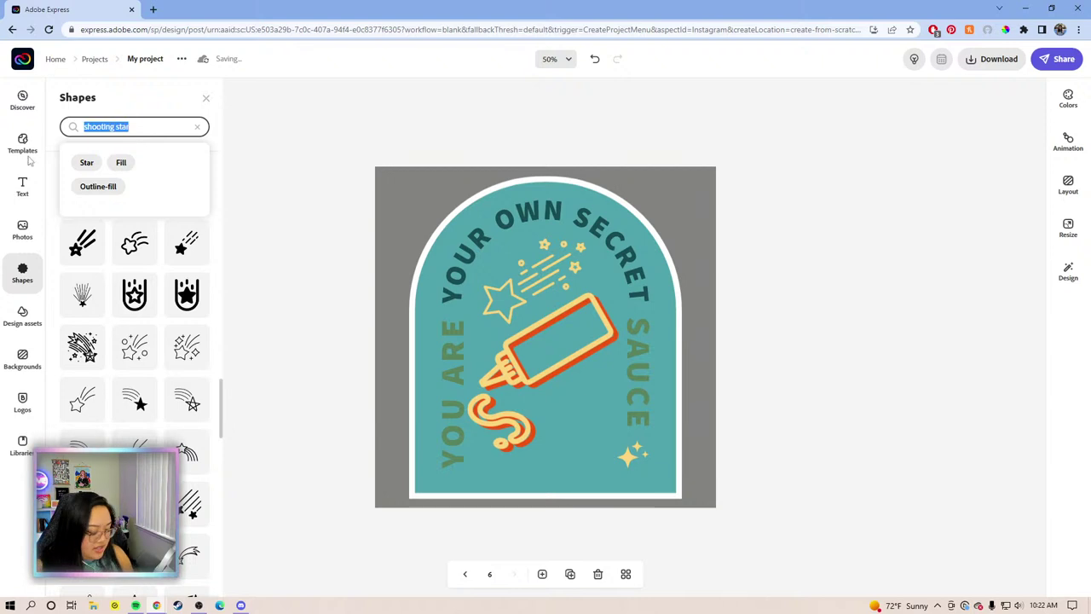
type("sparkles")
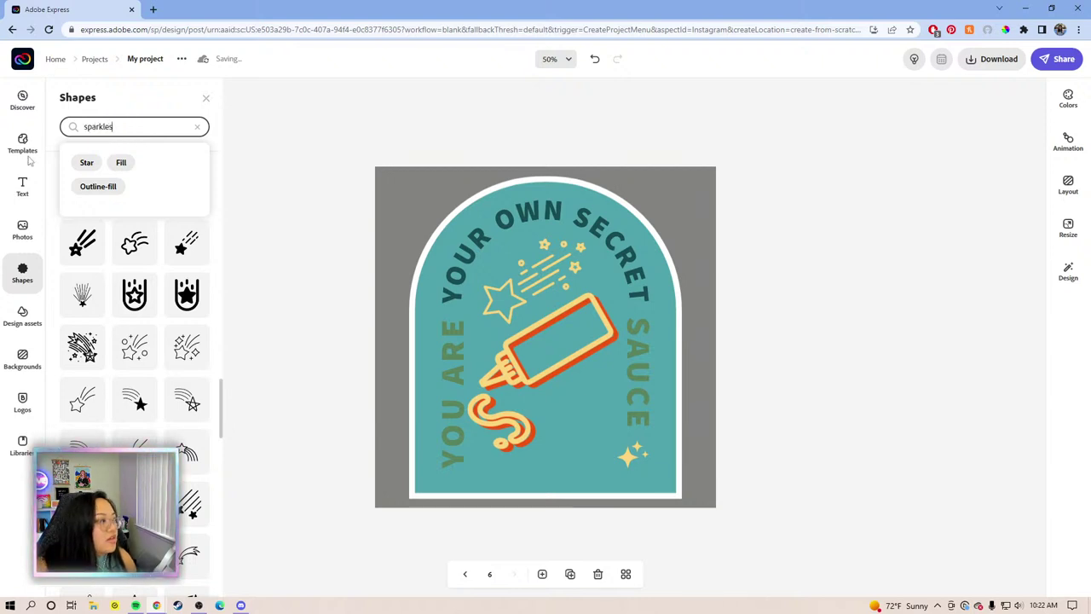
key("Return")
Find a cluster of solid four-point sparkles of mixed sizes and place it below the bottle, beside the sauce squiggle
scroll(156, 407, "down", 3)
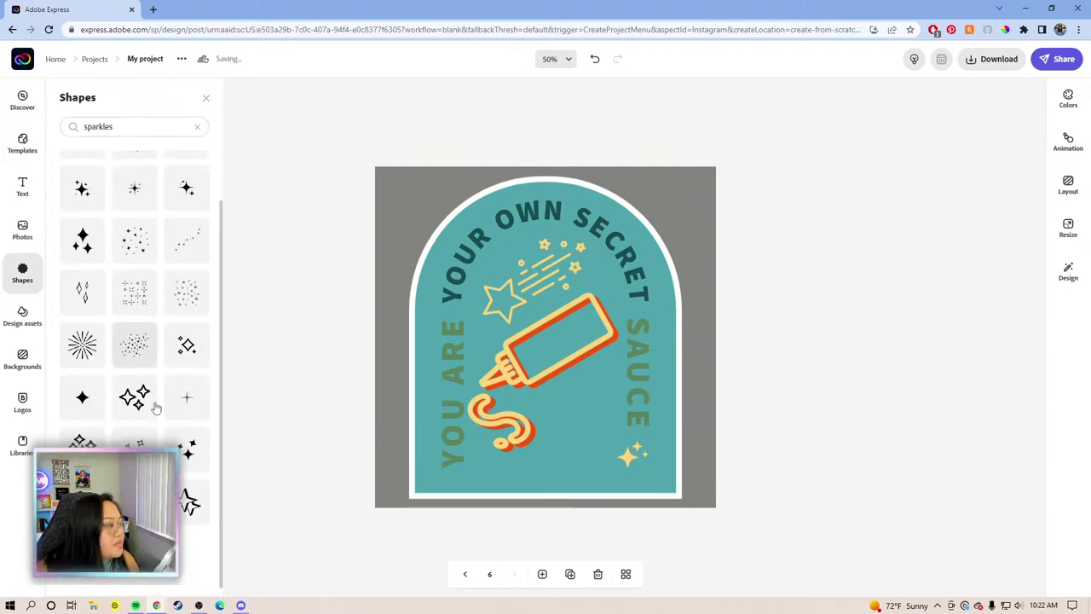
scroll(156, 408, "down", 10)
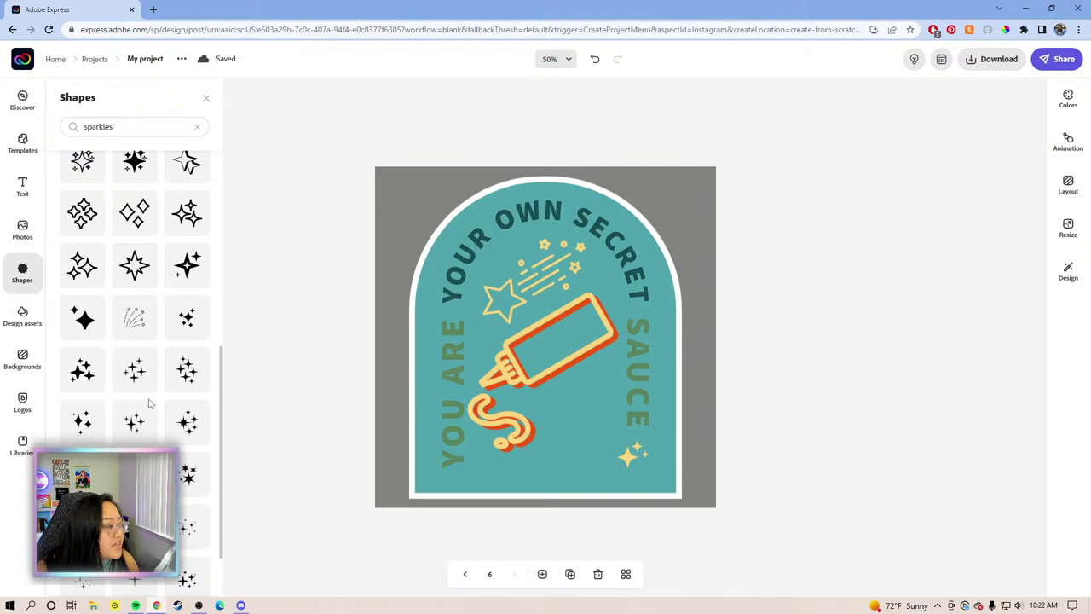
scroll(109, 349, "down", 3)
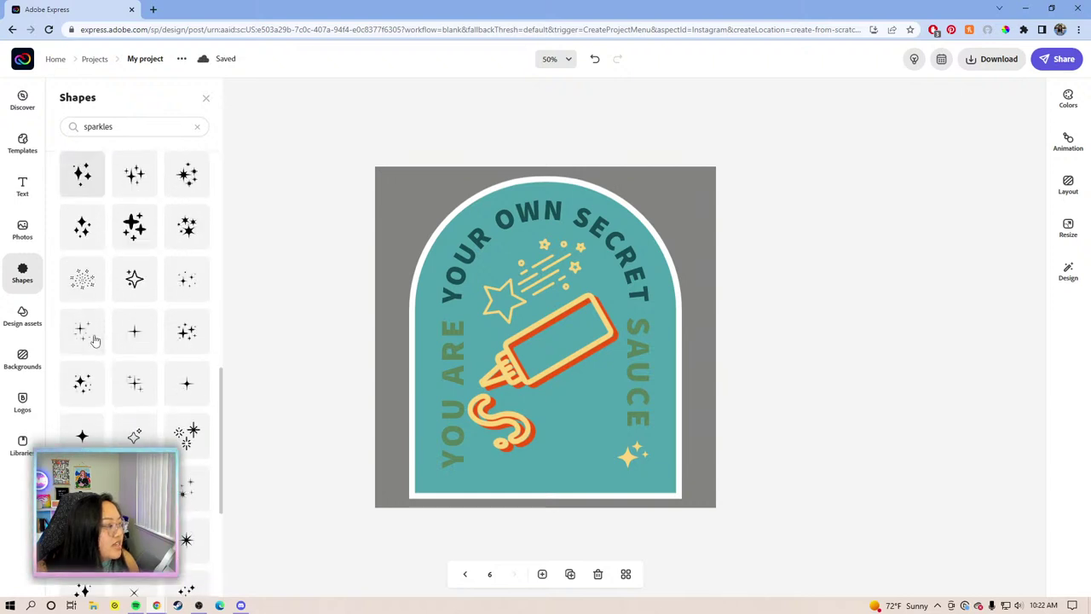
scroll(95, 340, "down", 3)
scroll(95, 340, "up", 5)
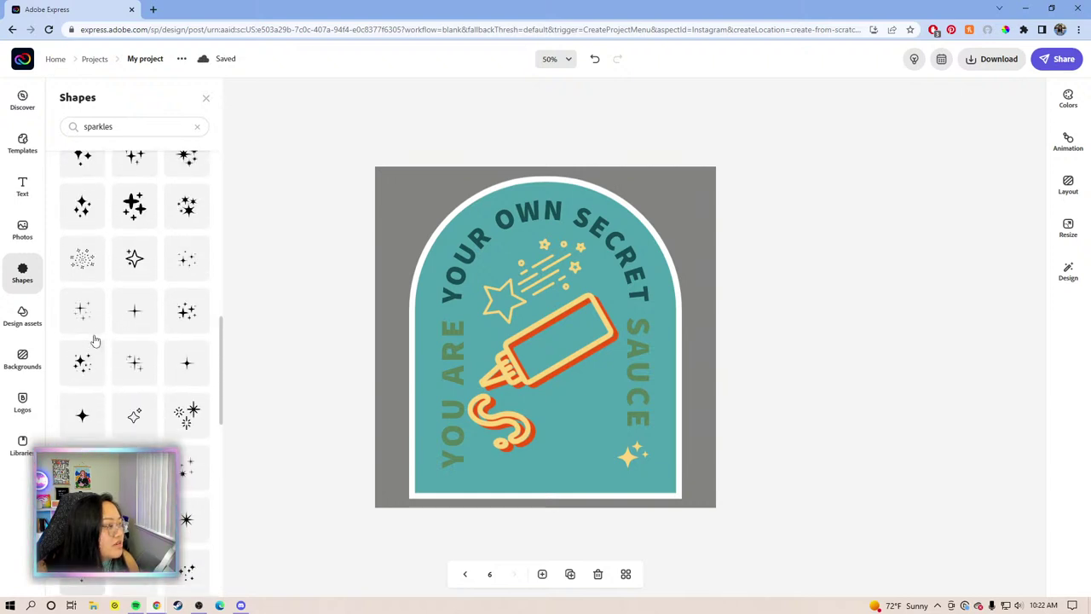
scroll(110, 358, "down", 1)
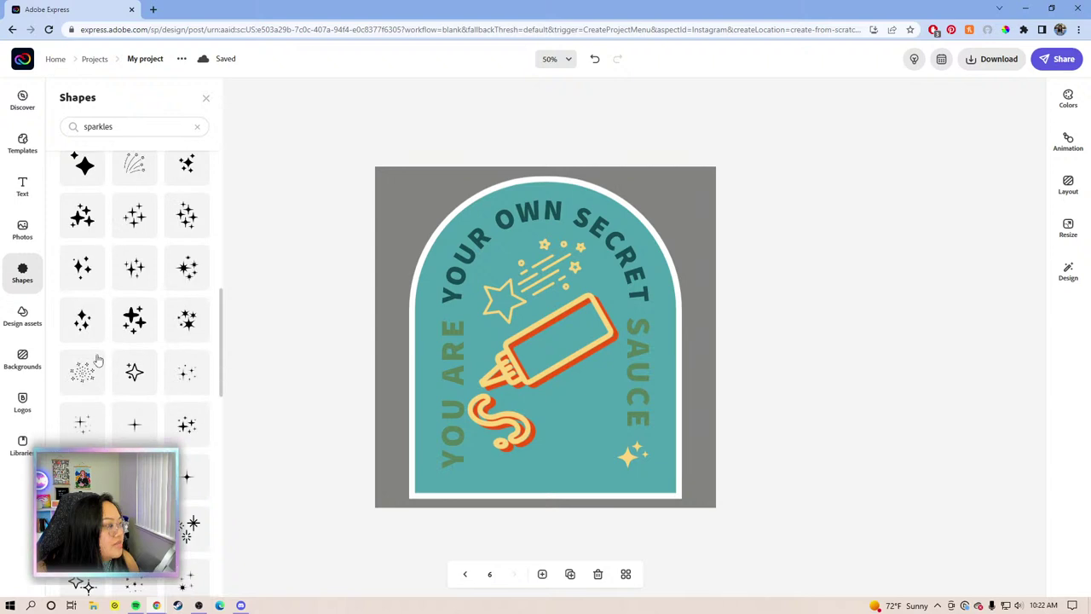
scroll(134, 317, "down", 1)
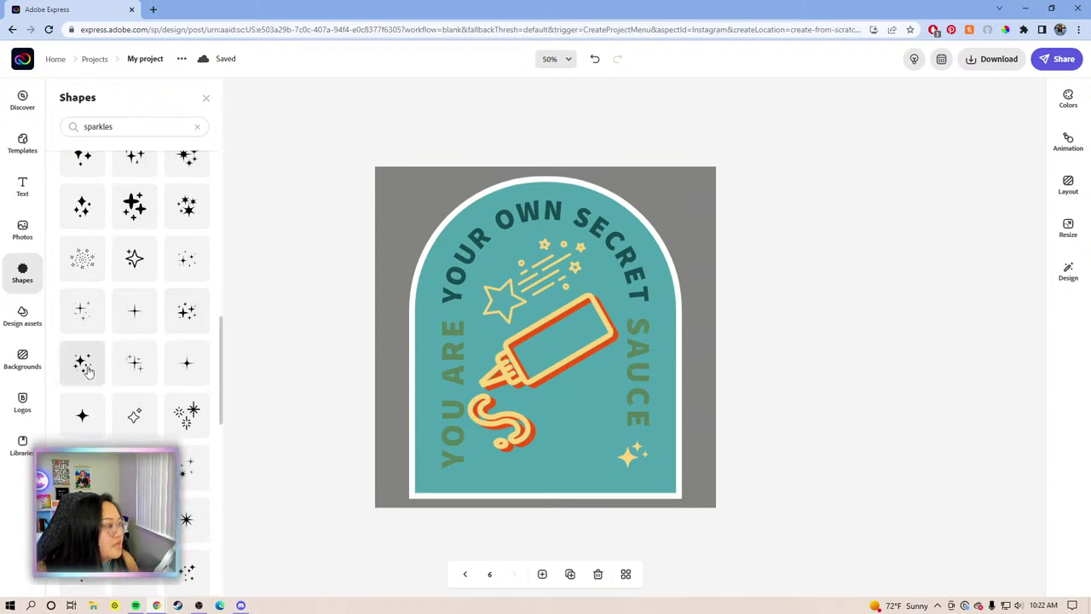
left_click_drag(82, 363, 571, 437)
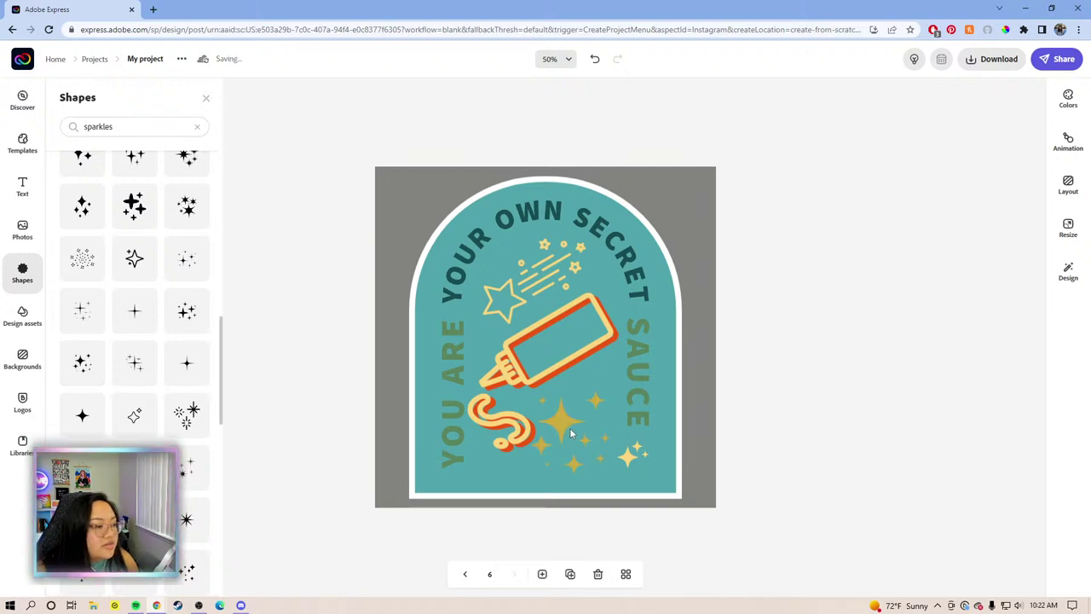
Recolor the new sparkle cluster to the palette's pale yellow #FCD67D and shift it slightly up and right, below the bottle
left_click(566, 416)
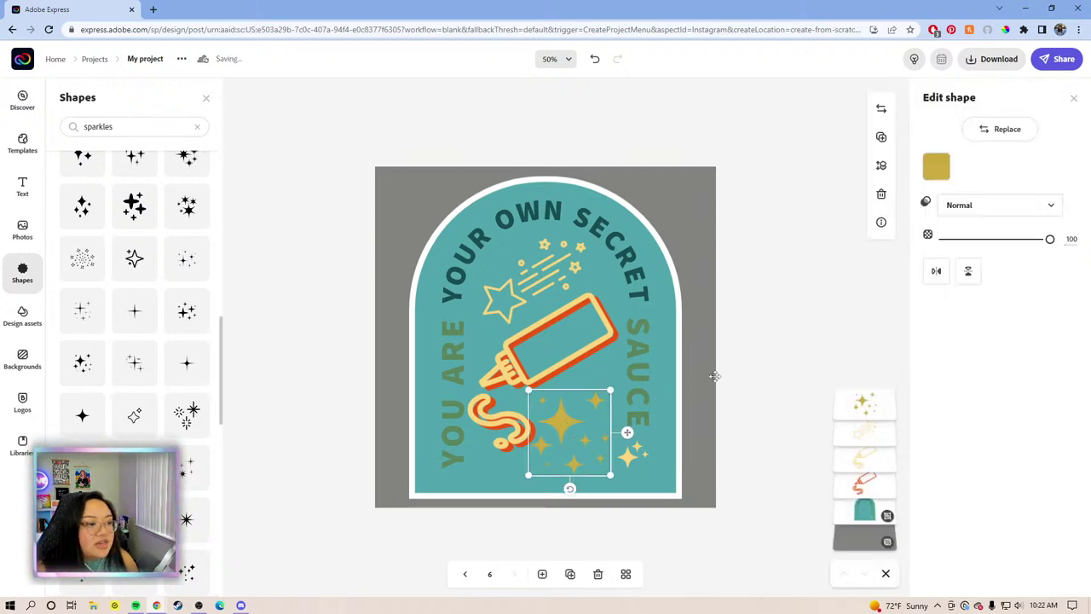
left_click(935, 166)
left_click(948, 309)
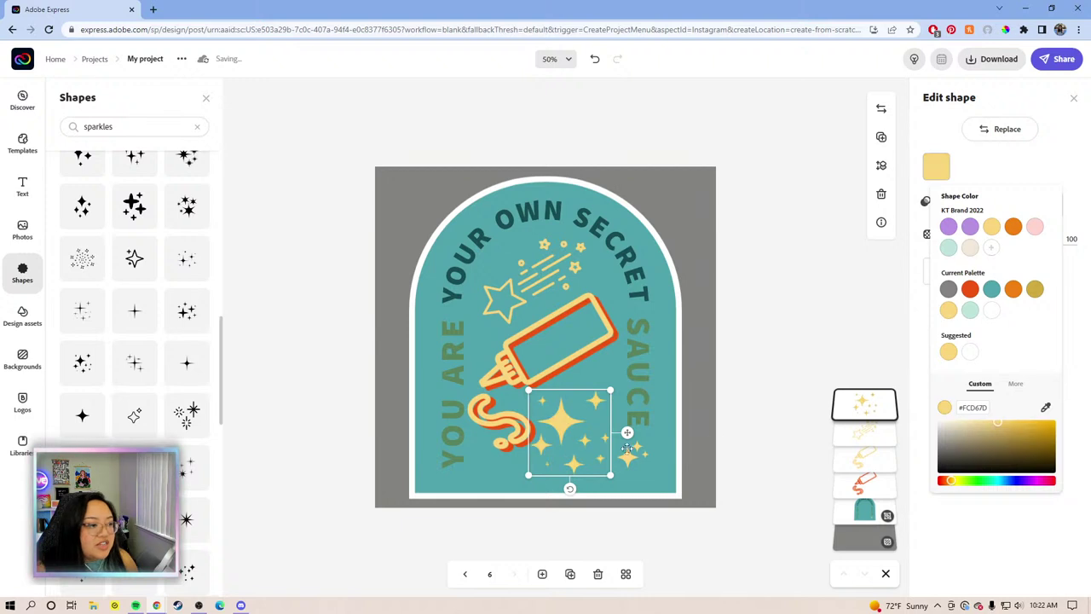
left_click_drag(627, 432, 635, 421)
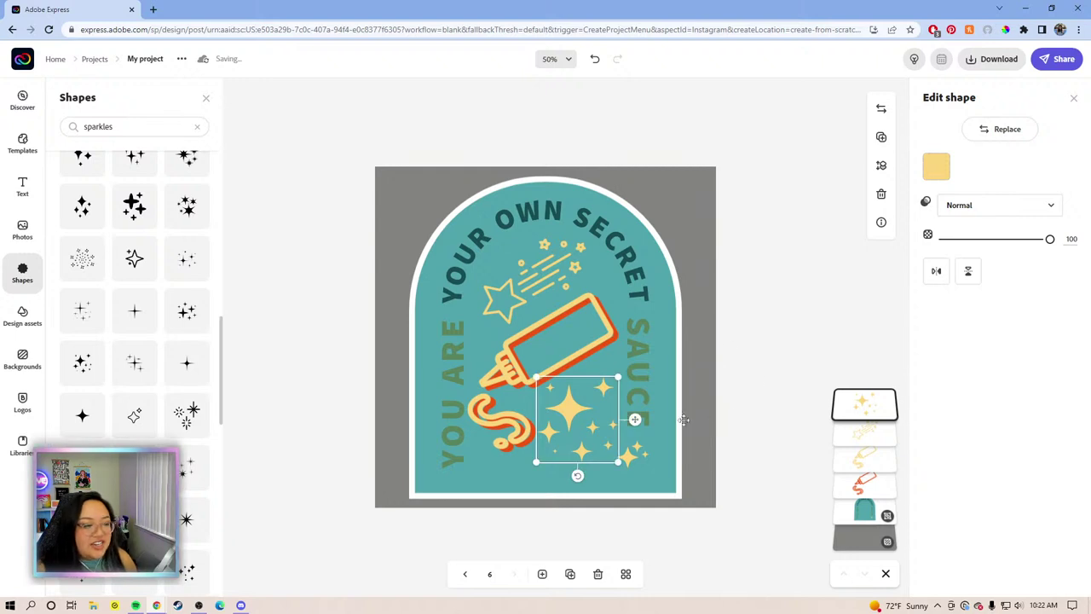
Ungroup the arch and its text, and fill the arch with the orange from the KT Brand 2022 colors
left_click(667, 396)
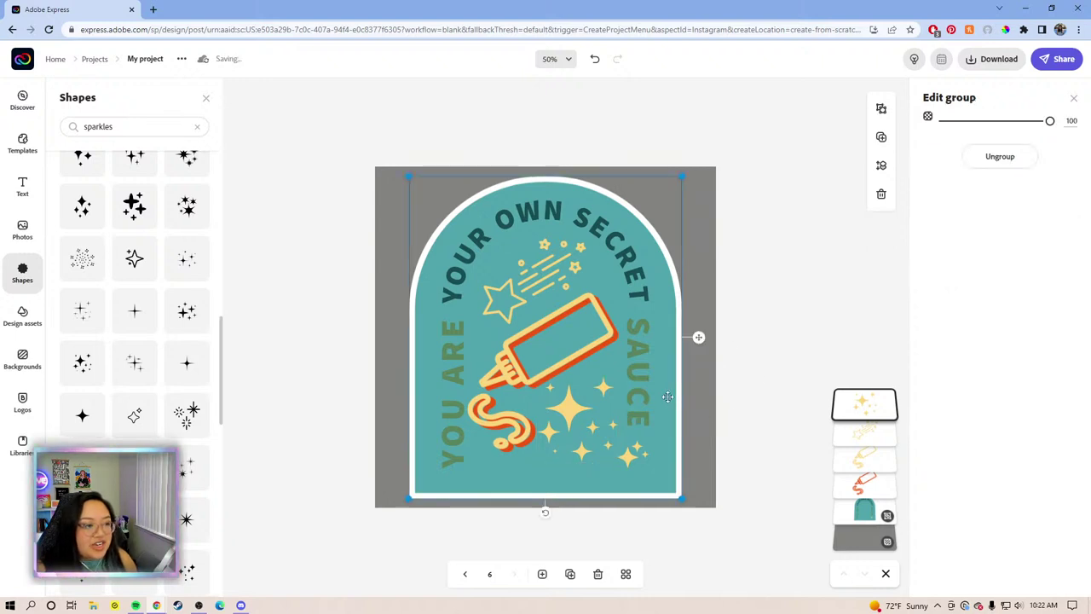
left_click(1008, 159)
left_click(772, 356)
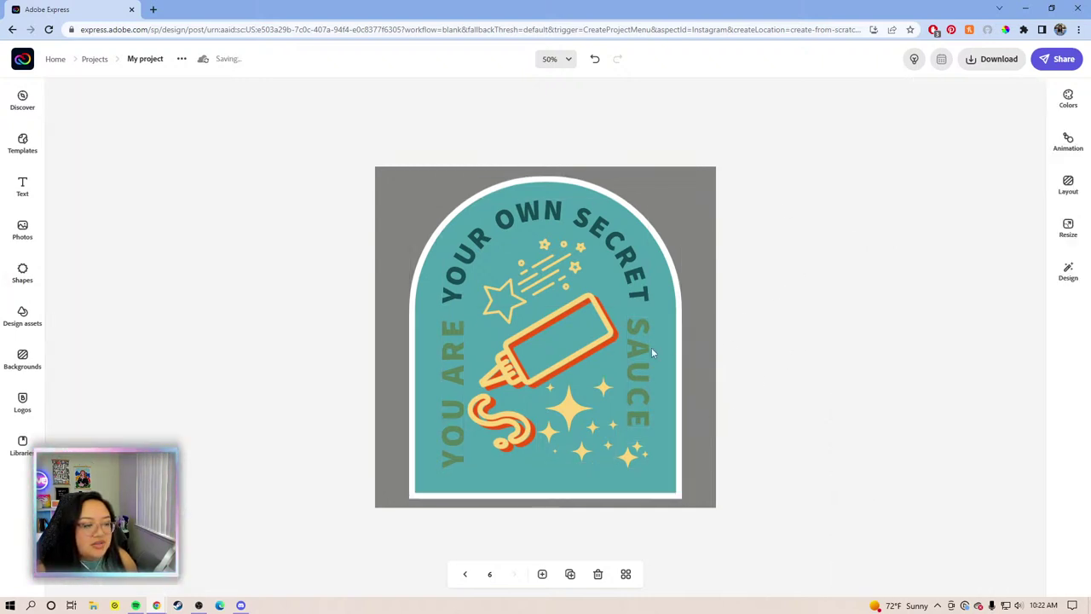
left_click(667, 323)
left_click(935, 166)
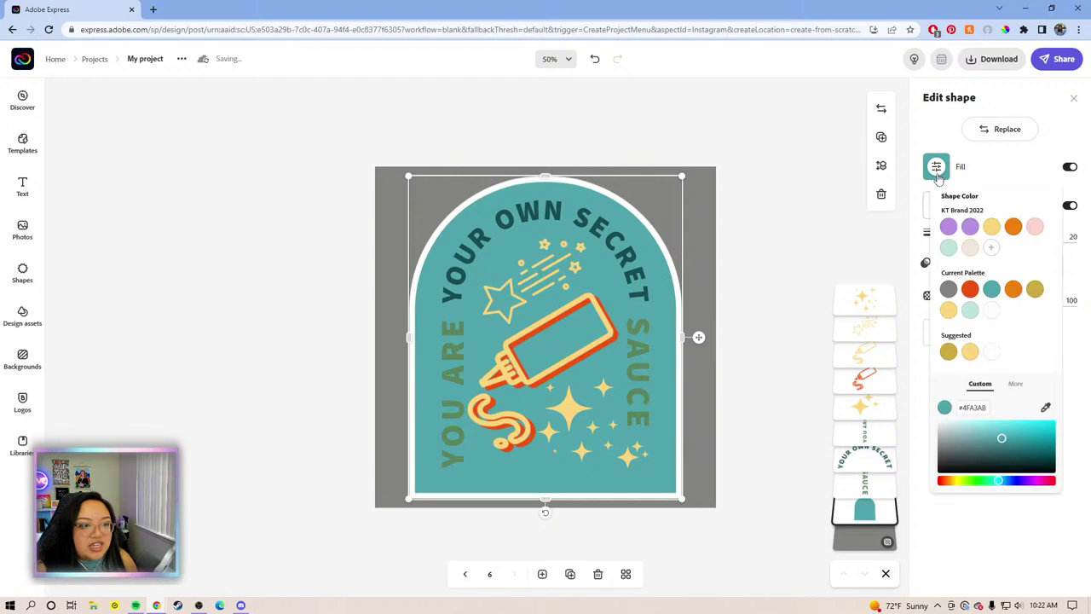
left_click(1012, 228)
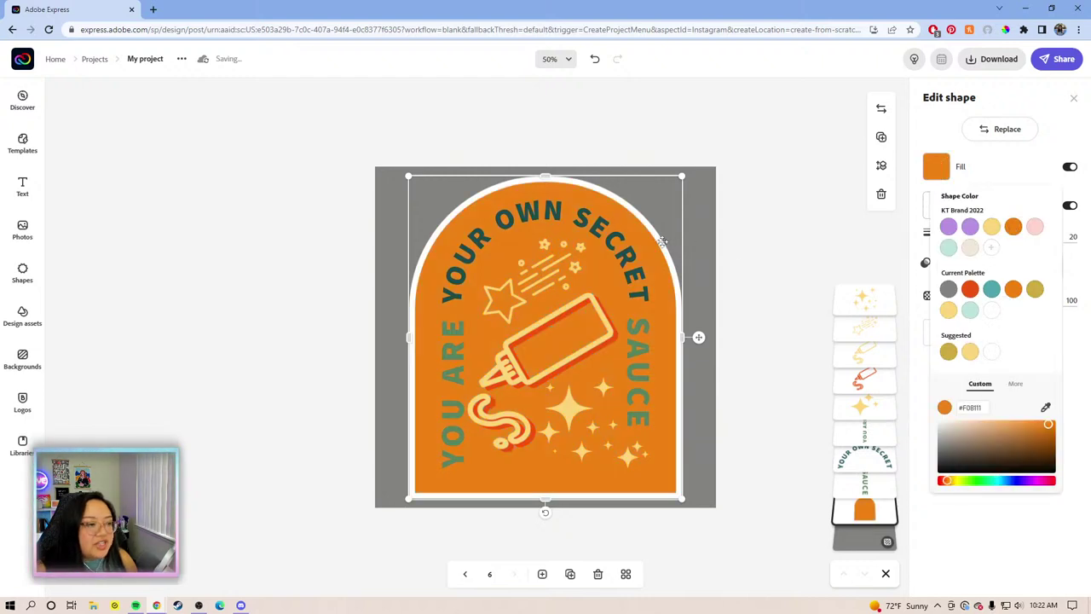
Recolor the "YOUR OWN SECRET", "SAUCE" and "YOU ARE" text to white #FFFFFF
left_click(623, 259)
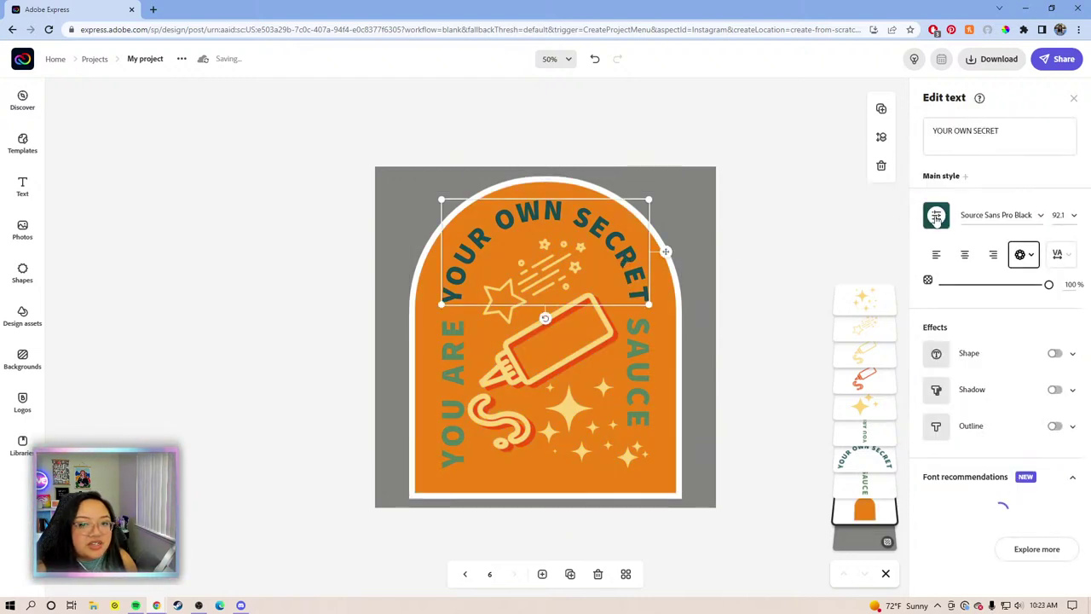
left_click(936, 215)
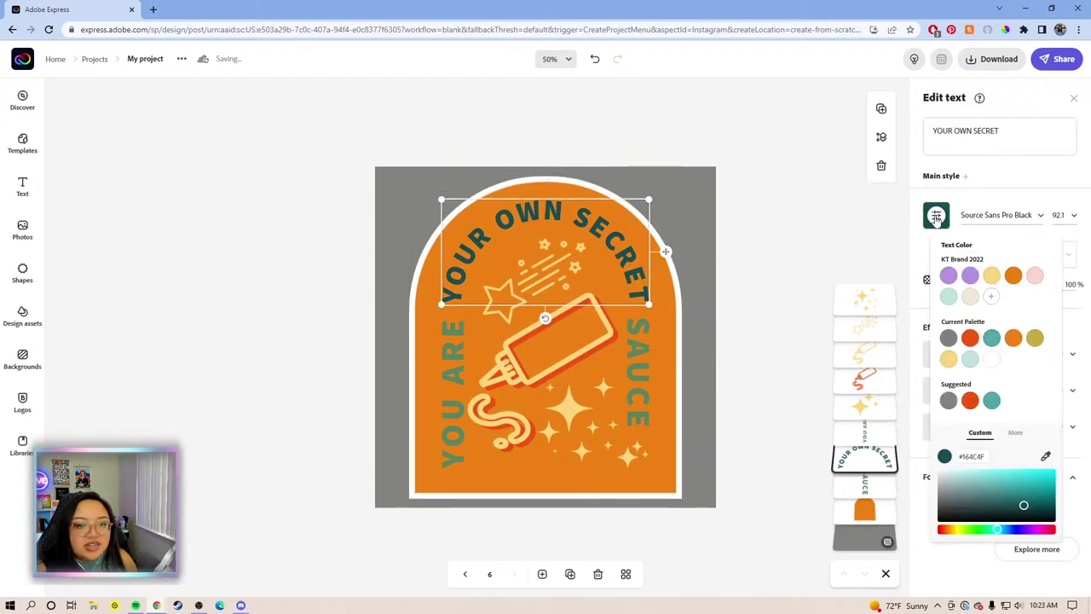
left_click(991, 358)
left_click(637, 366)
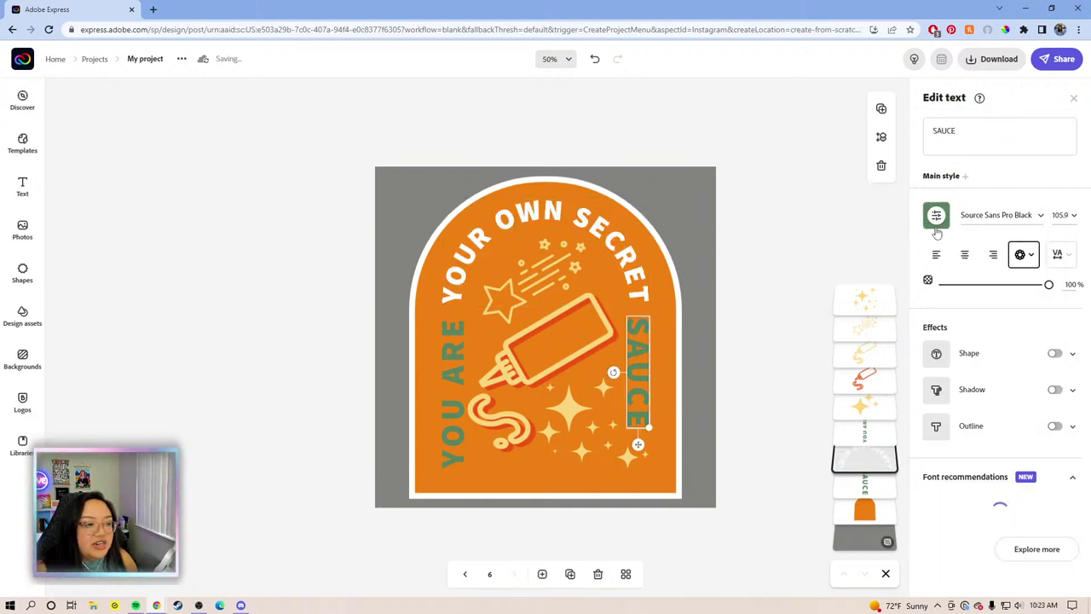
left_click(935, 215)
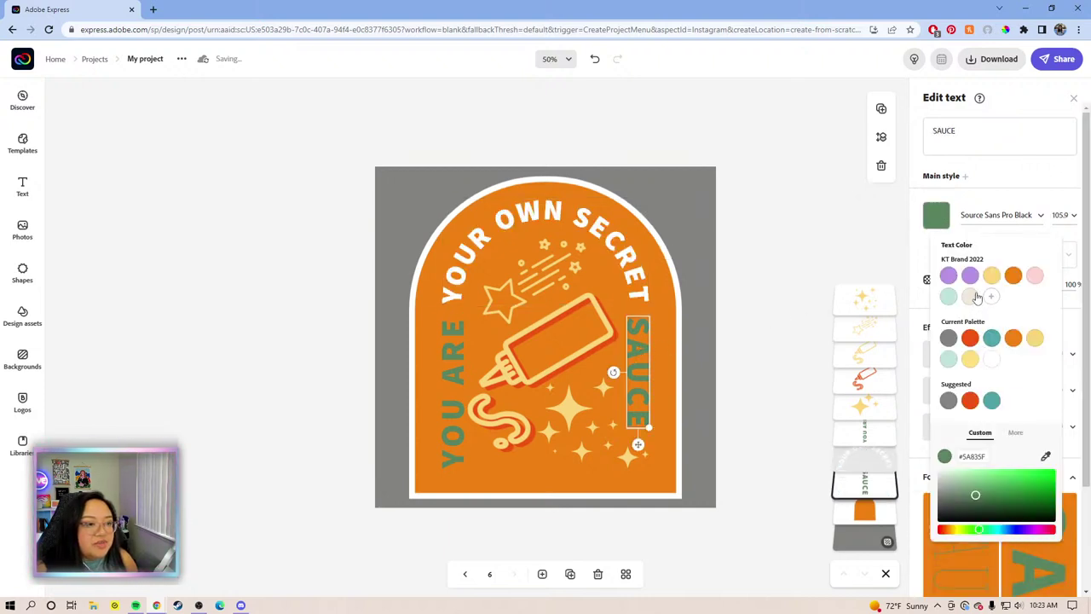
left_click(970, 296)
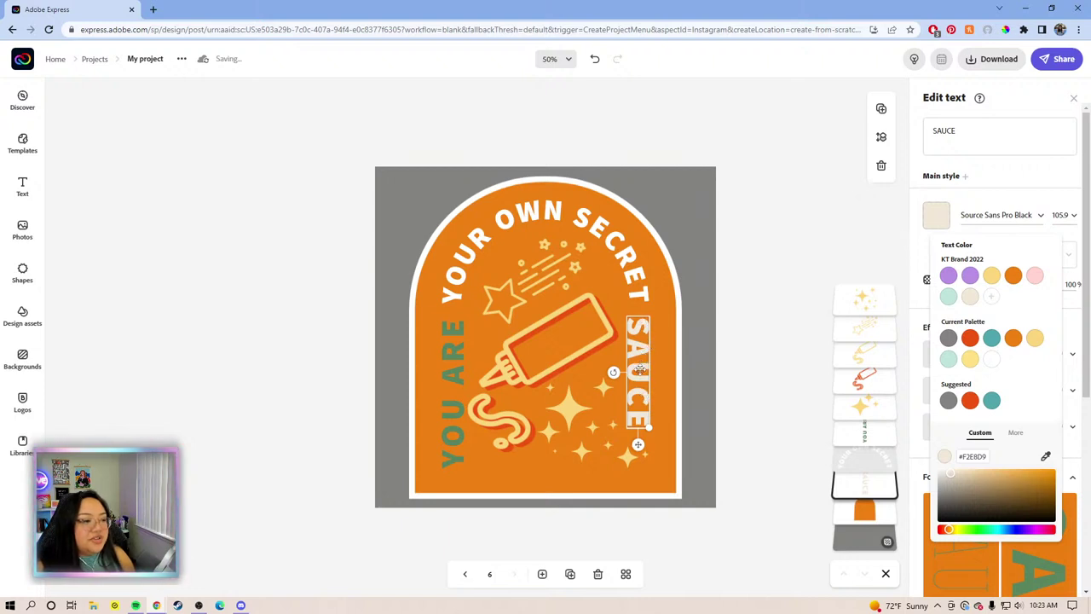
left_click(992, 361)
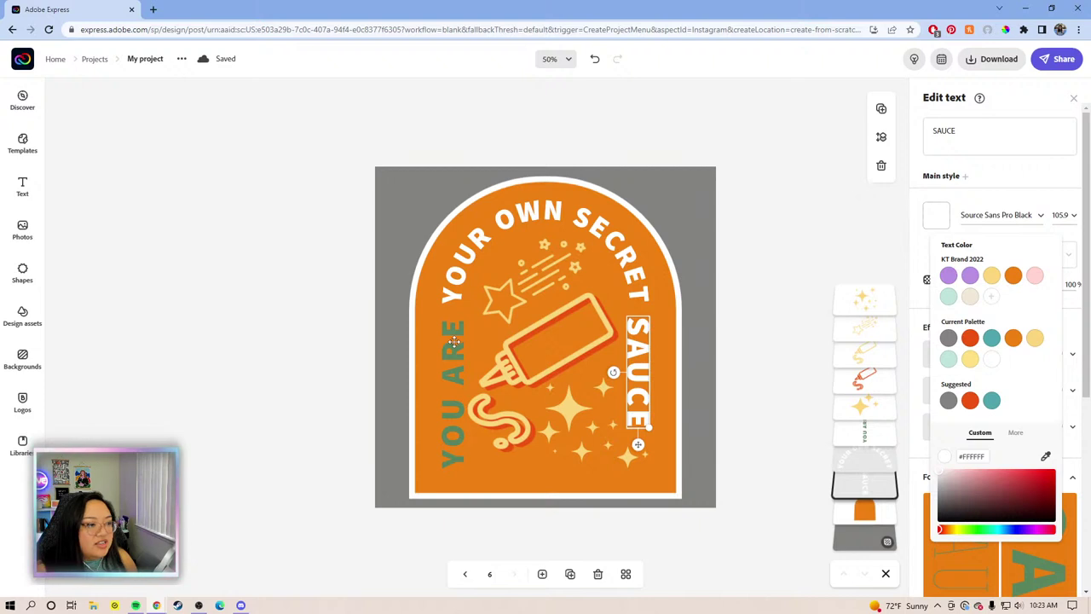
left_click(454, 341)
left_click(935, 215)
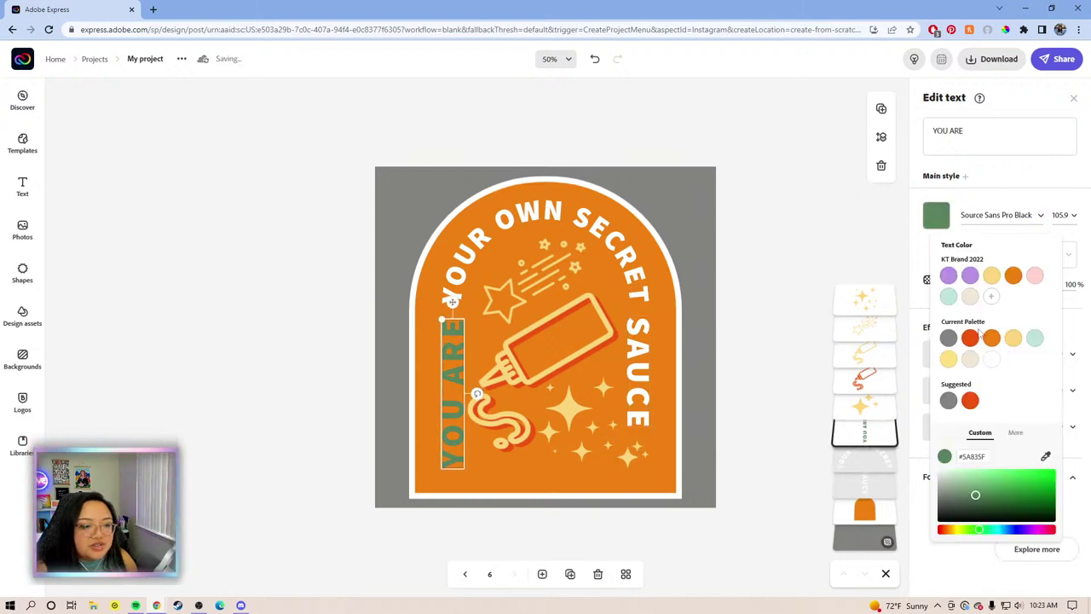
left_click(991, 359)
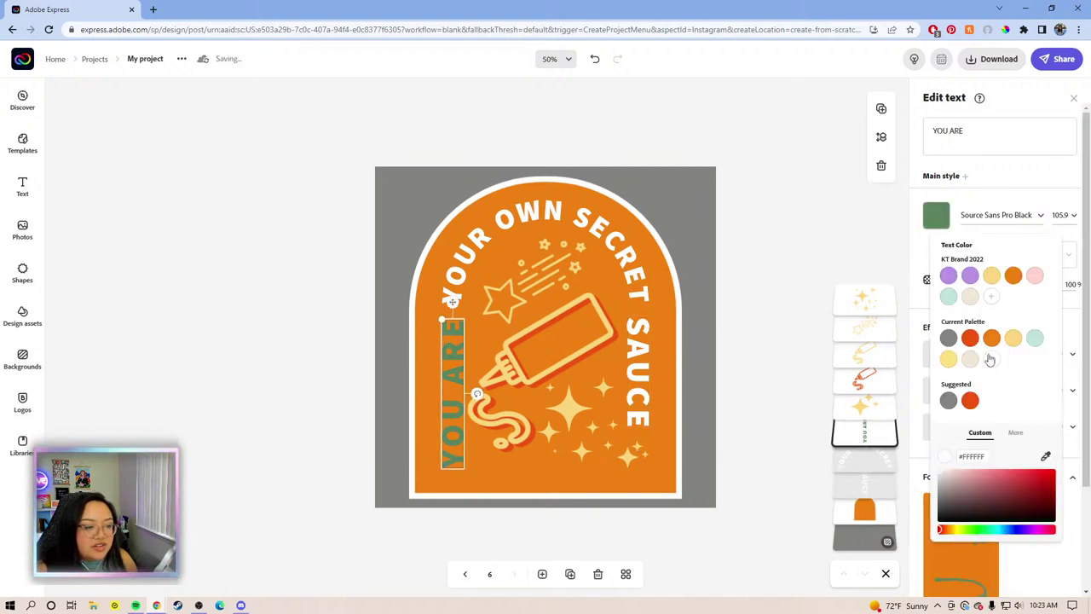
left_click(743, 250)
Narrow the orange arch slightly from its right edge, nudge it right behind the artwork, and raise its bottom edge a little
left_click(682, 304)
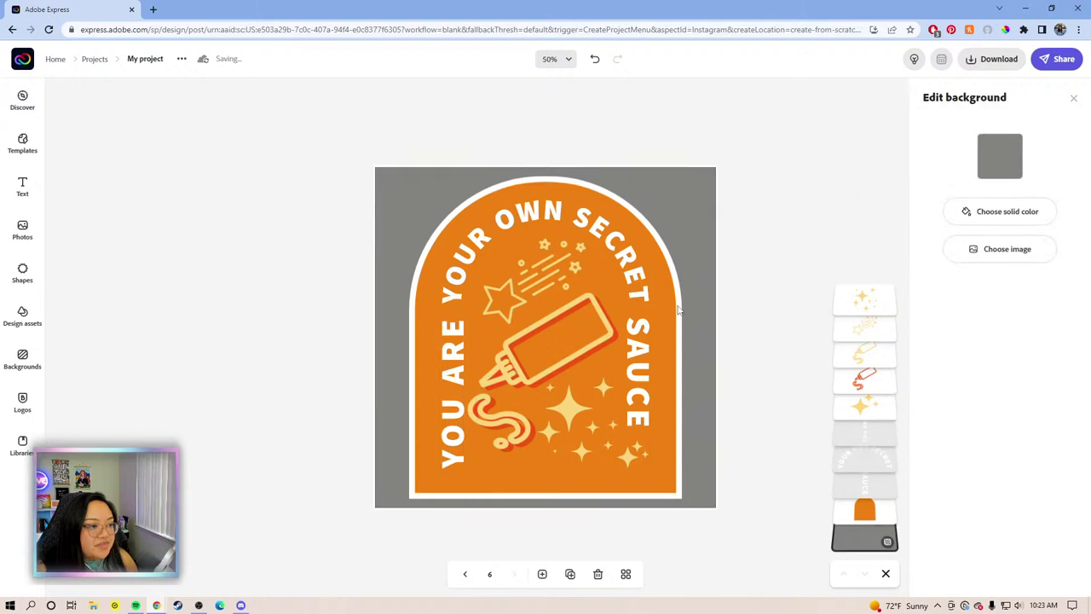
left_click(682, 336)
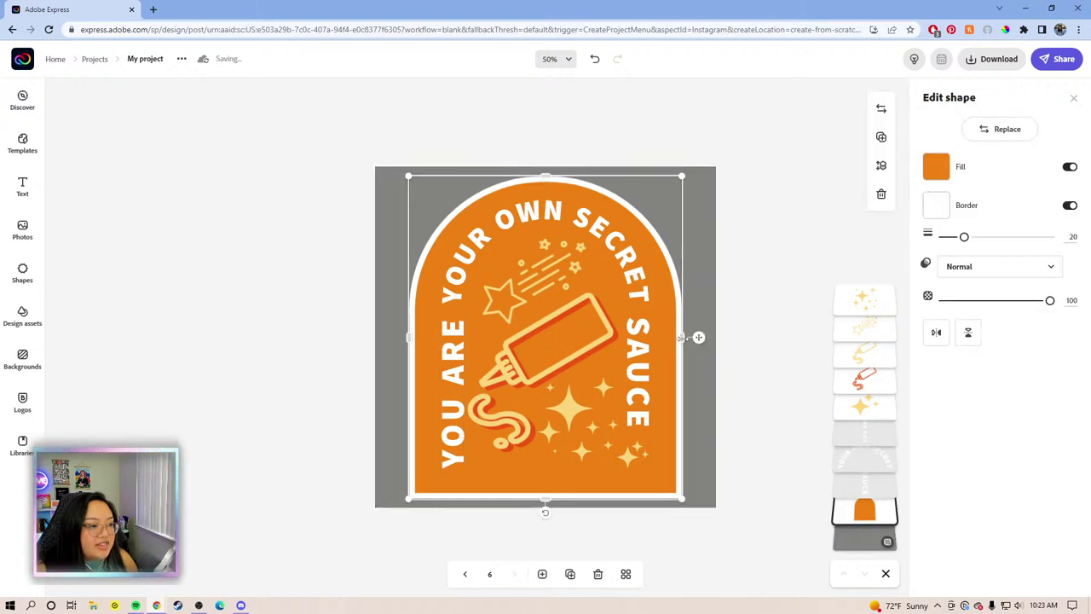
left_click_drag(682, 337, 676, 337)
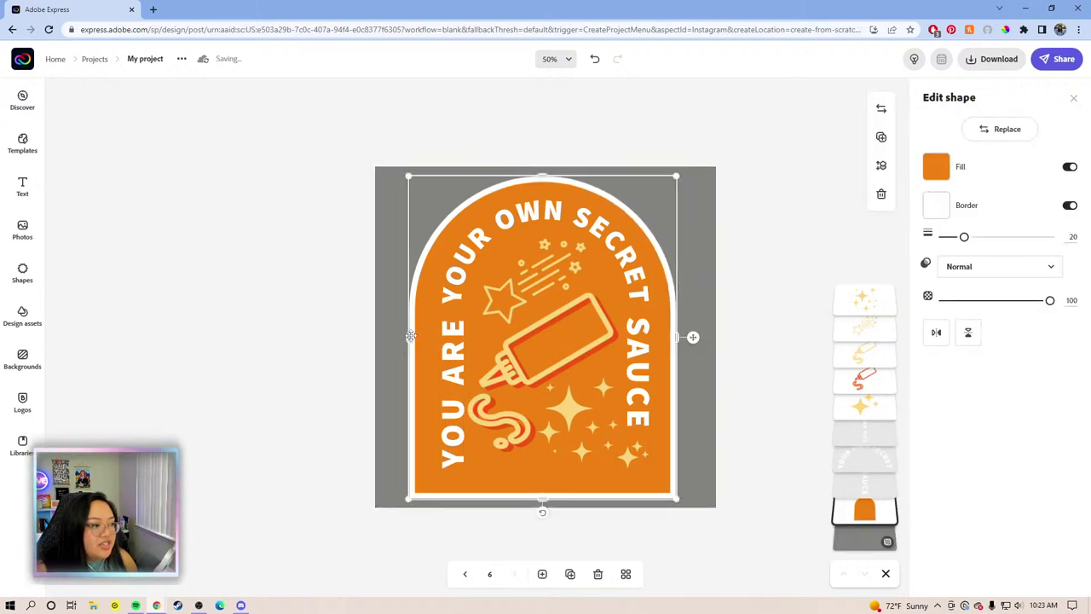
left_click_drag(408, 338, 427, 346)
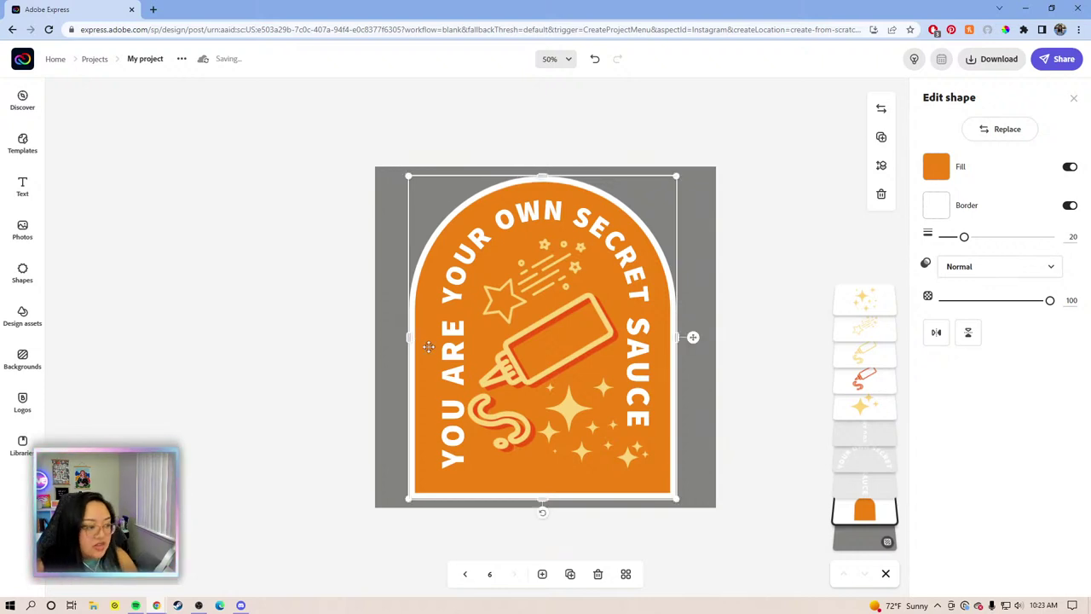
key("Right")
key("Right")
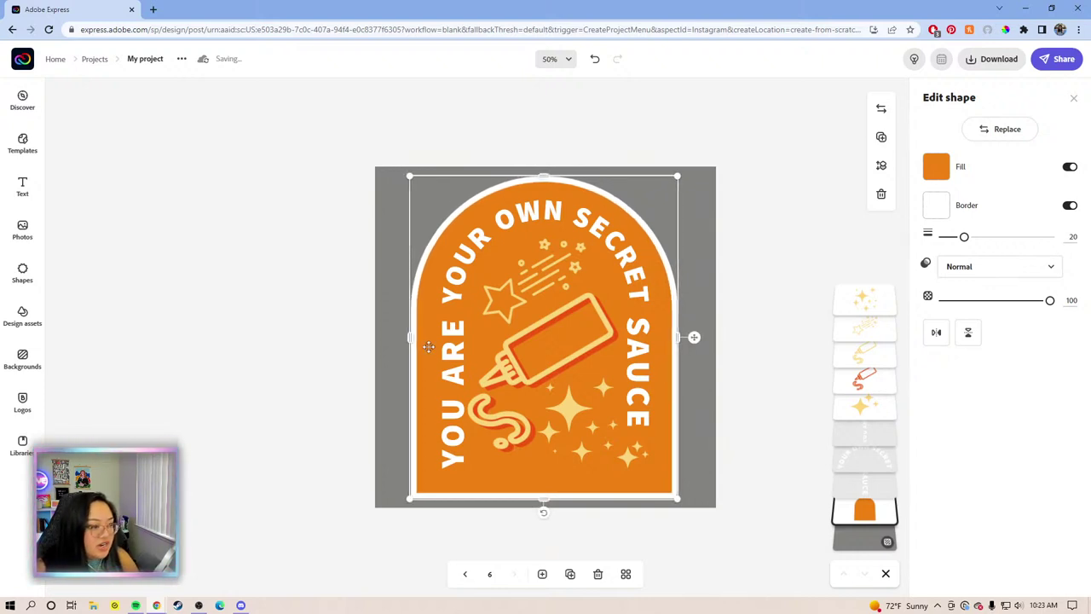
key("Right")
left_click_drag(546, 496, 545, 492)
Group the arch with all its text and graphics, and scale the group up slightly
left_click_drag(754, 518, 349, 162)
left_click(1006, 177)
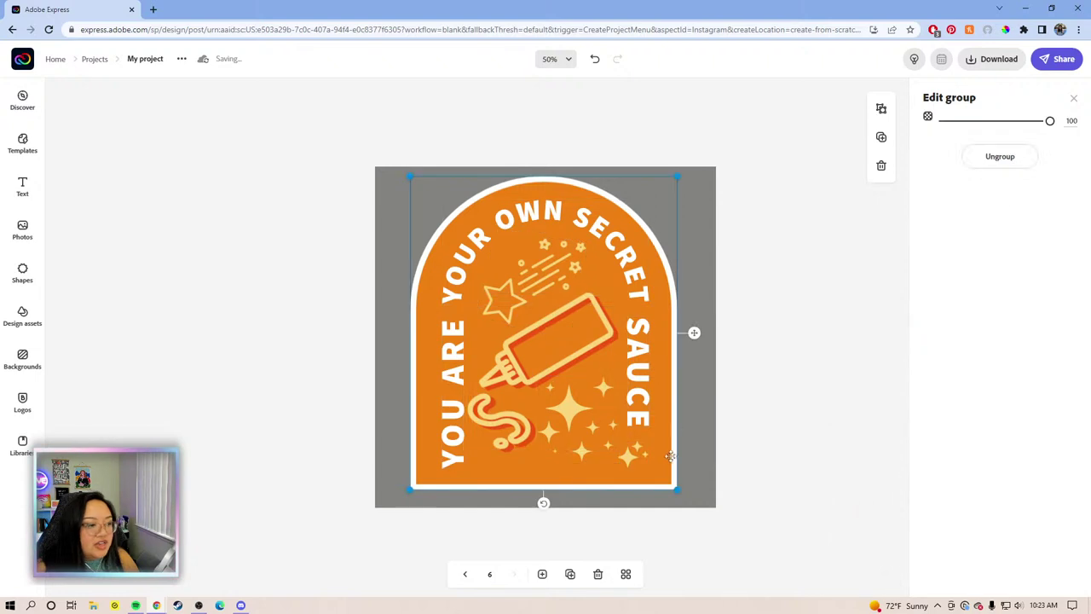
left_click_drag(676, 490, 683, 497)
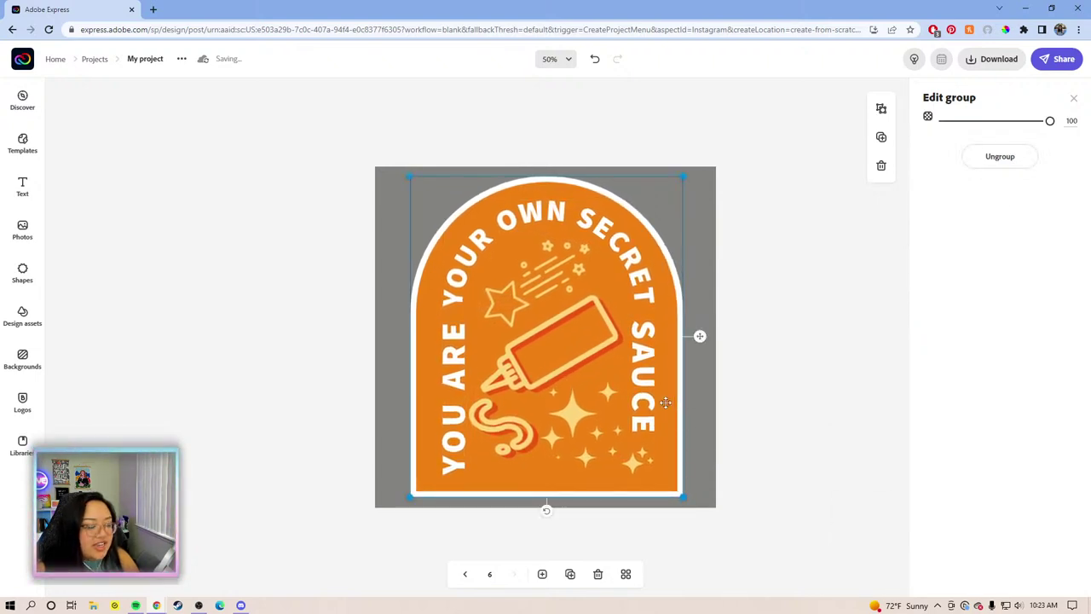
Nudge the grouped orange arch design slightly left to centre it on the page, and deselect it
left_click_drag(663, 401, 661, 401)
left_click(796, 350)
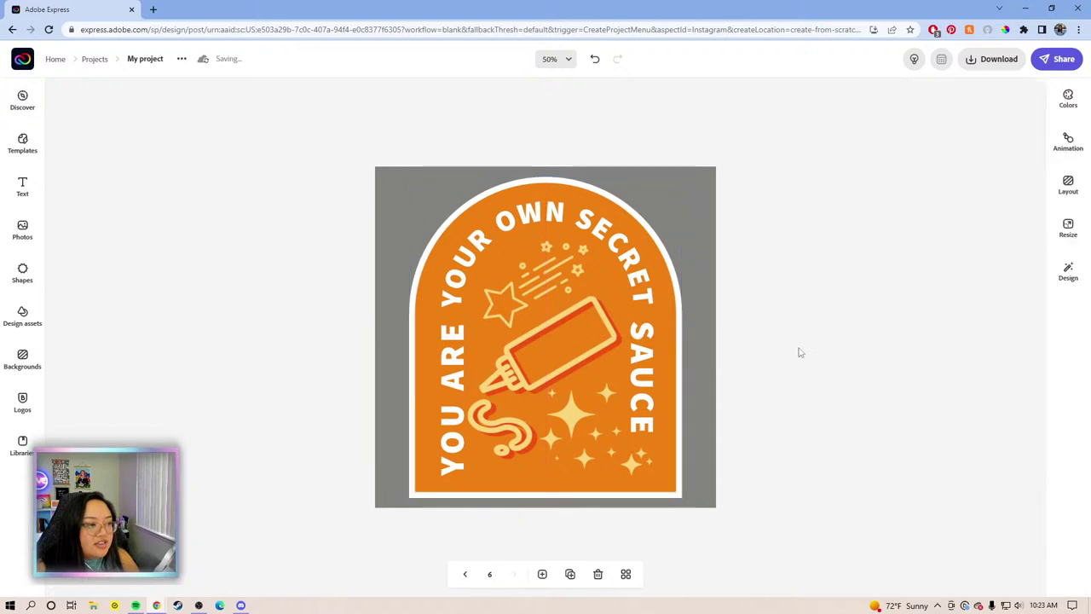
Show all project pages in a grid and choose all pages as PNG (transparent background) for download, closing the options without starting it
left_click(625, 574)
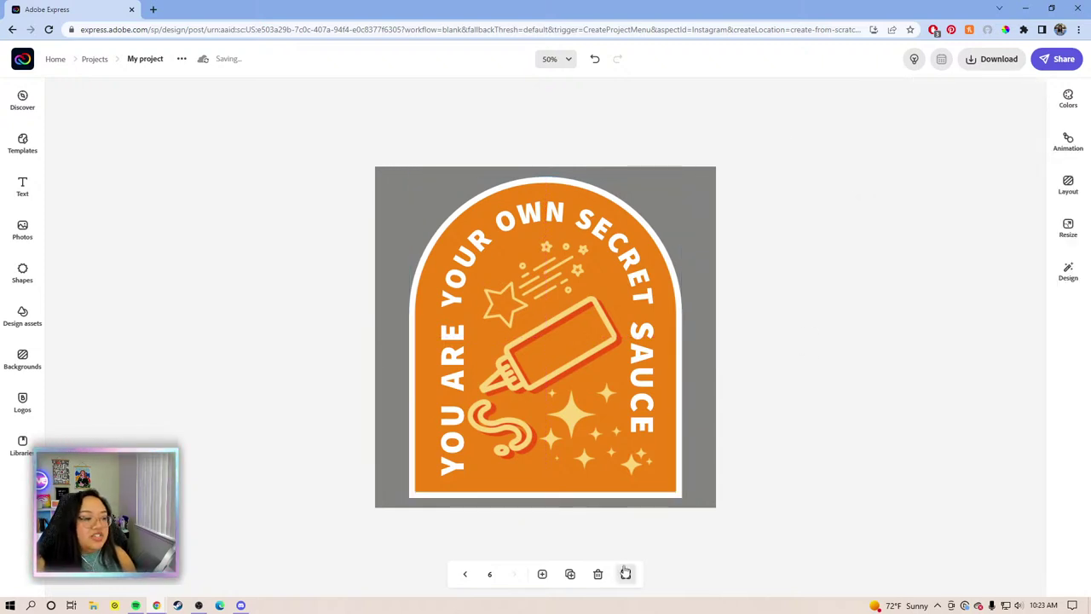
left_click(1014, 59)
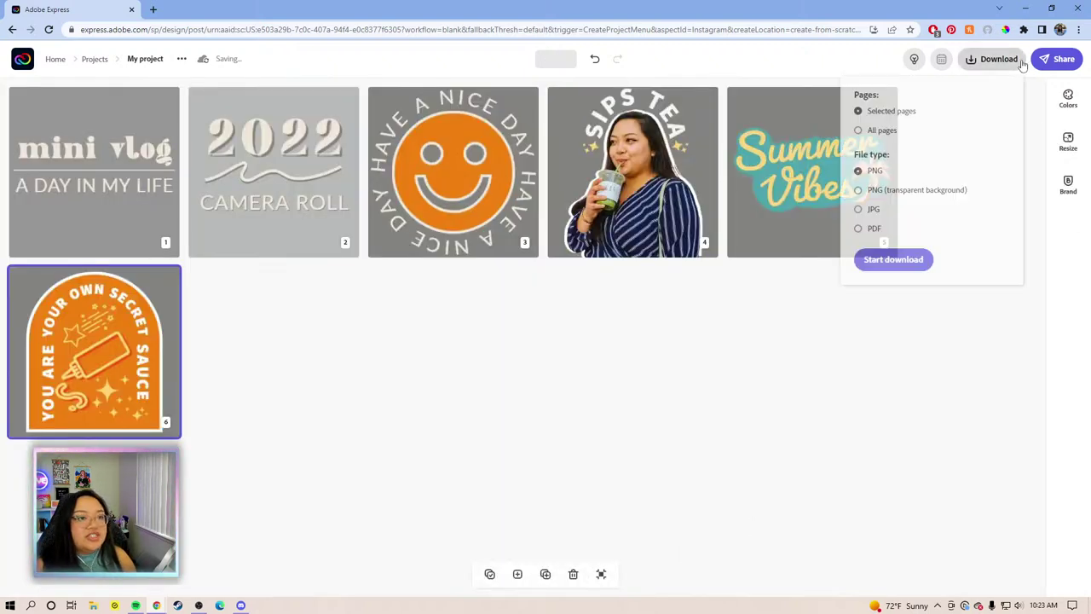
left_click(880, 134)
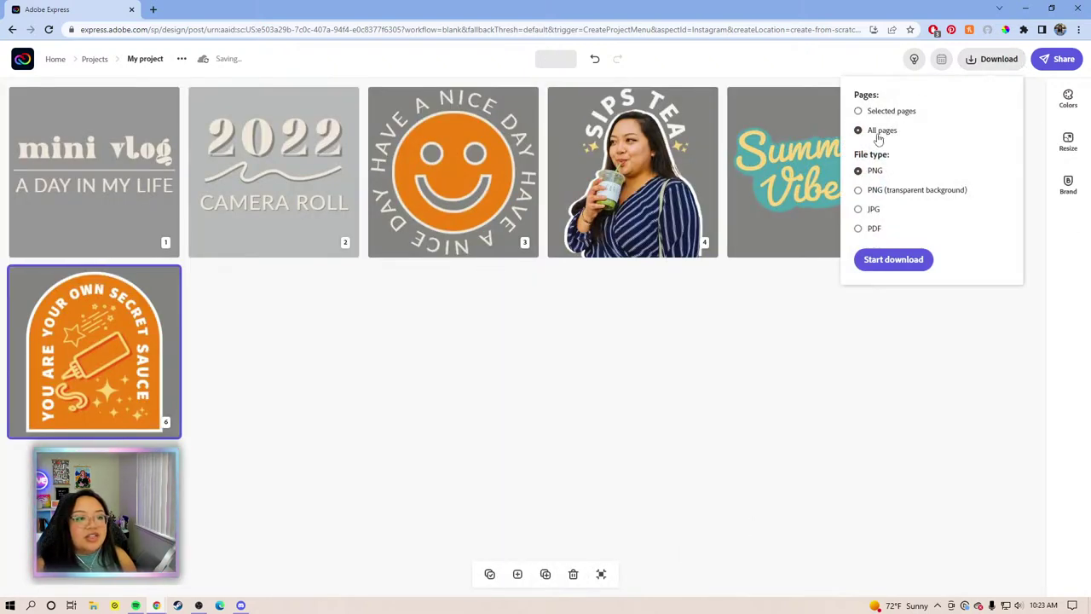
left_click(860, 191)
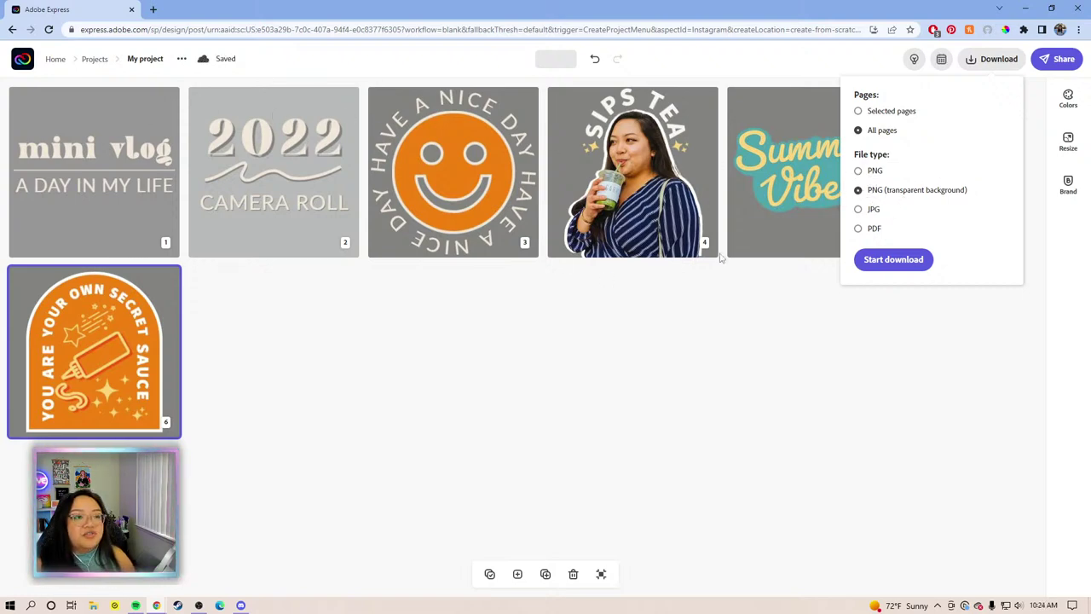
left_click(499, 382)
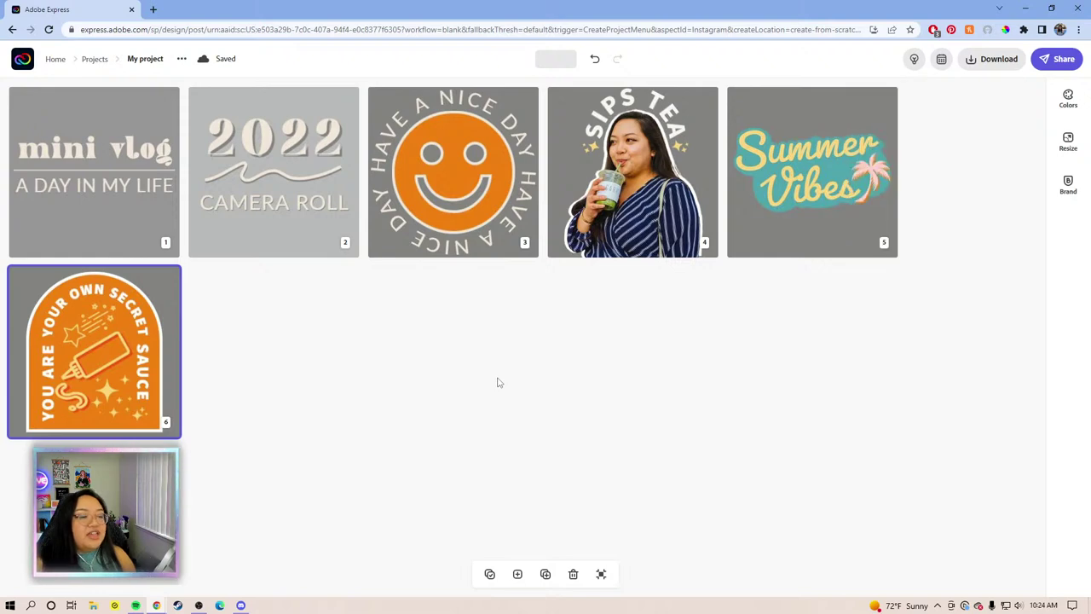